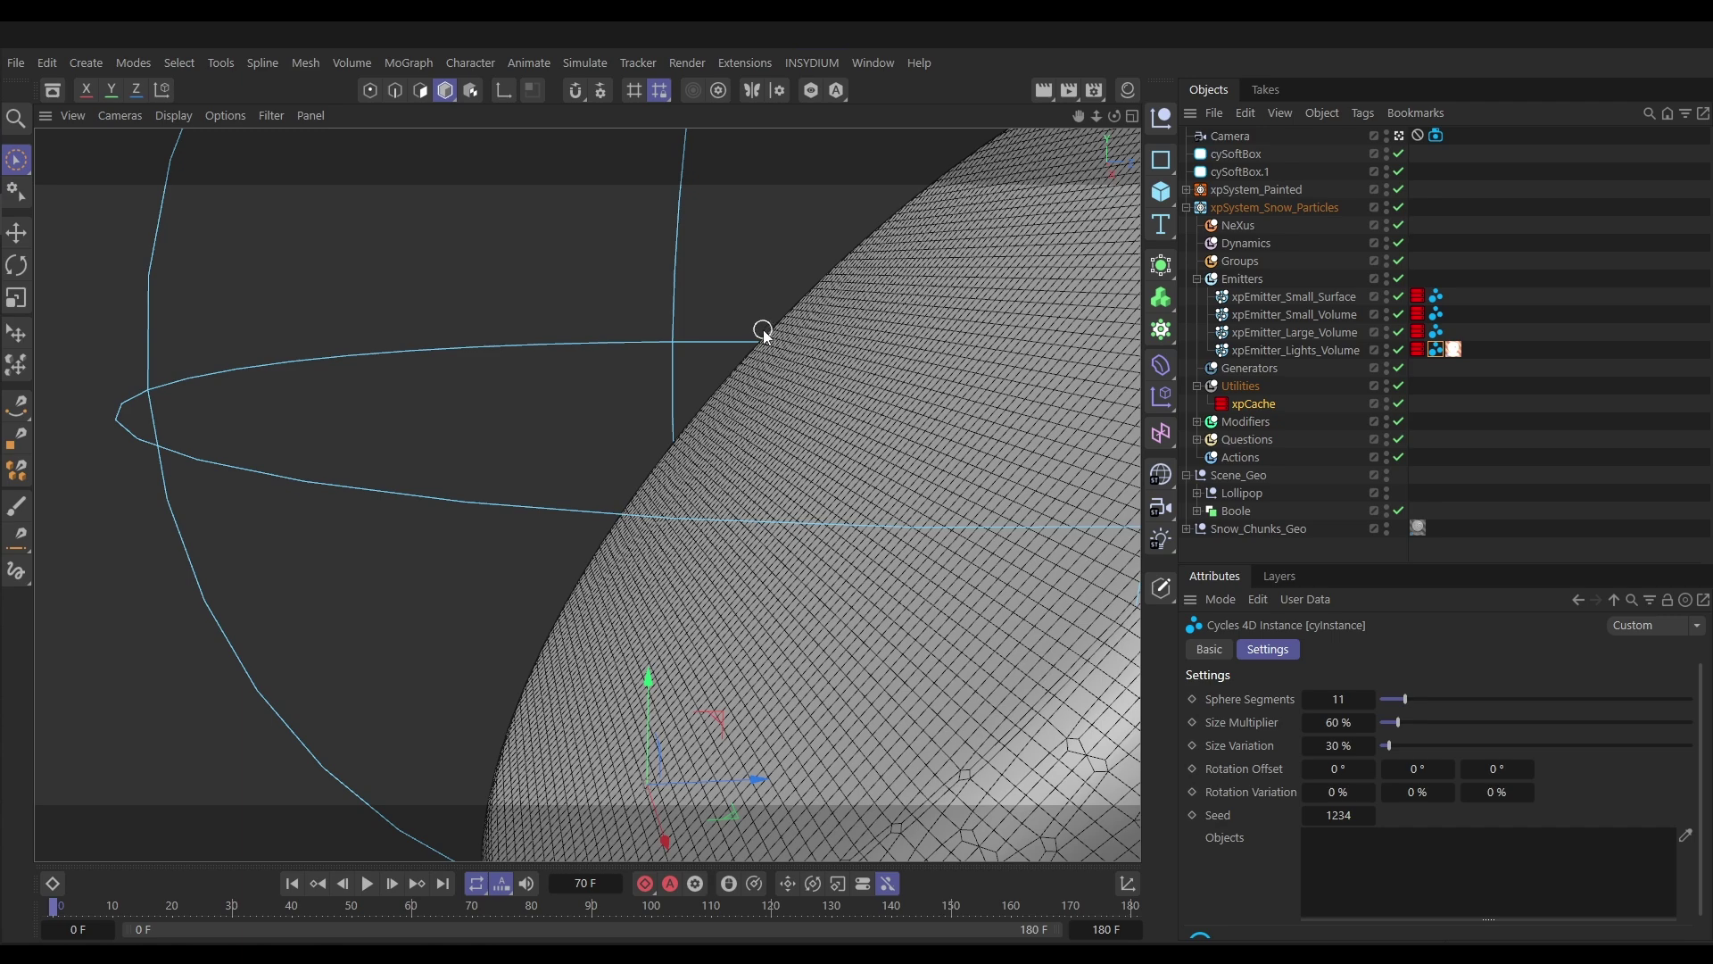
Leave the scene camera view and frame the lollipop together with both soft boxes in the viewport
{"action": "left_click", "coordinate": [1399, 136]}
{"action": "right_click_drag", "start_coordinate": [891, 539], "coordinate": [647, 607], "text": "alt"}
{"action": "middle_click_drag", "start_coordinate": [872, 531], "coordinate": [764, 553], "text": "alt"}
{"action": "mouse_move", "coordinate": [765, 559]}
{"action": "left_mouse_down", "text": "alt"}
{"action": "mouse_move", "coordinate": [833, 585]}
{"action": "mouse_move", "coordinate": [864, 564]}
{"action": "mouse_move", "coordinate": [877, 586]}
{"action": "mouse_move", "coordinate": [987, 574]}
{"action": "mouse_move", "coordinate": [831, 583]}
{"action": "mouse_move", "coordinate": [733, 563]}
{"action": "mouse_move", "coordinate": [706, 522]}
{"action": "mouse_move", "coordinate": [750, 515]}
{"action": "mouse_move", "coordinate": [796, 552]}
{"action": "left_mouse_up", "text": "alt"}
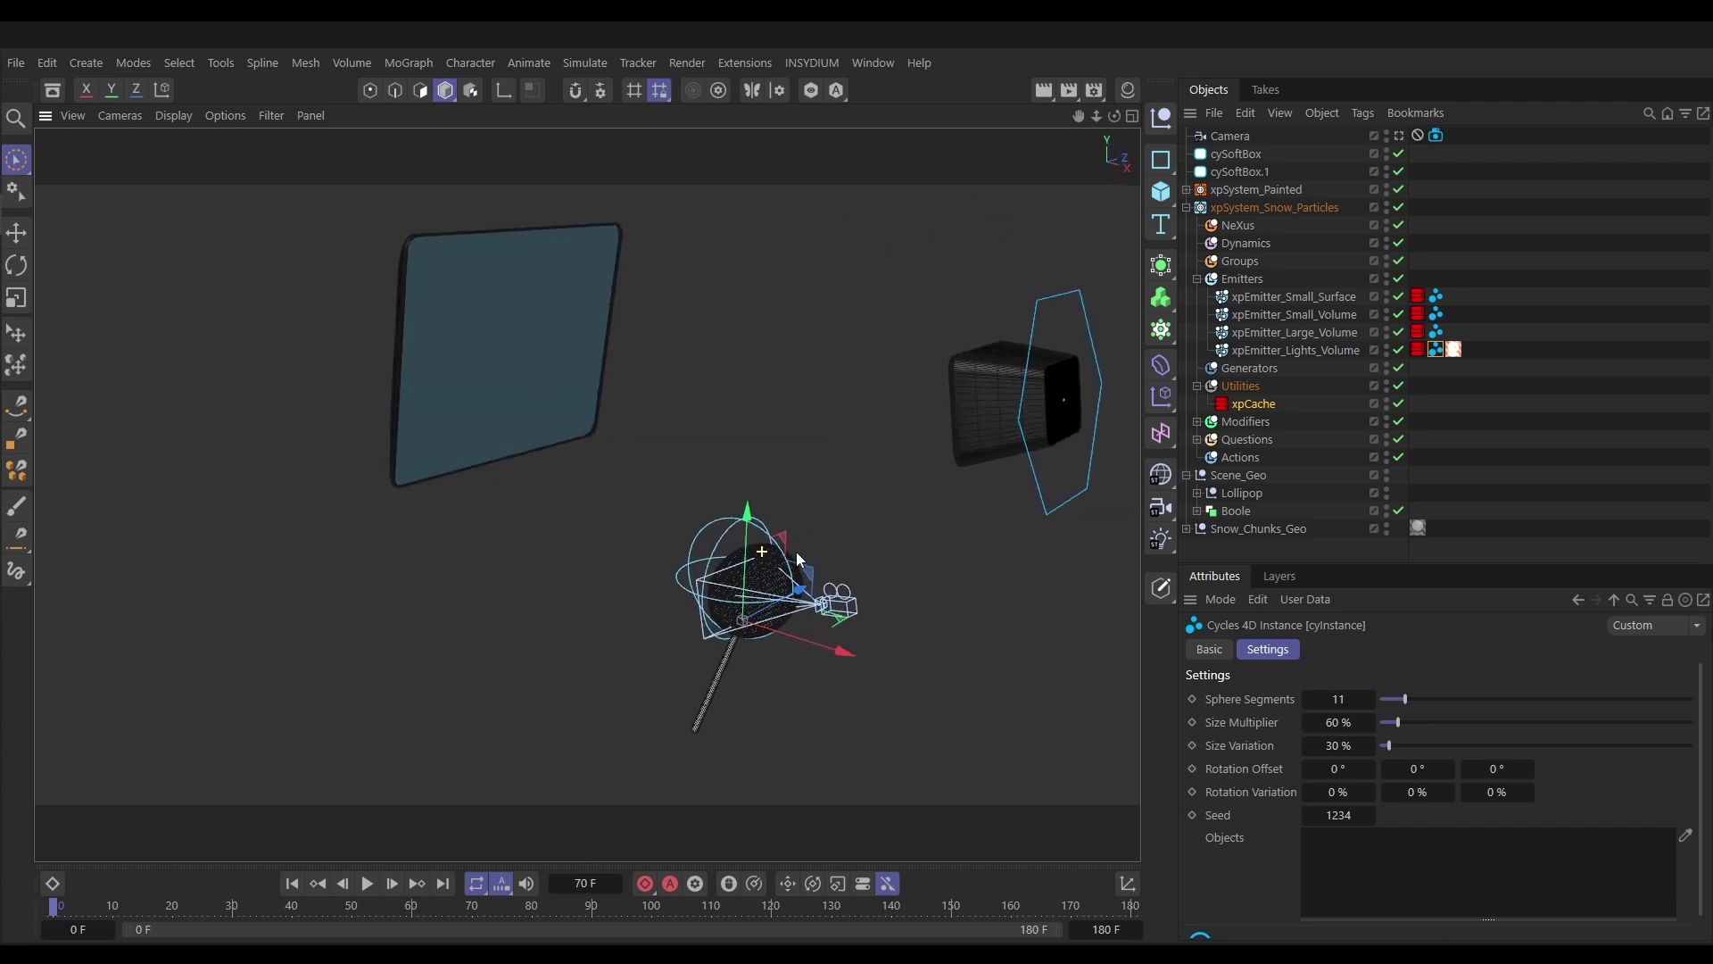
Open the Cycles 4D Real-Time Preview, start its render and place the window over the viewport
{"action": "left_click", "coordinate": [817, 63]}
{"action": "mouse_move", "coordinate": [854, 223]}
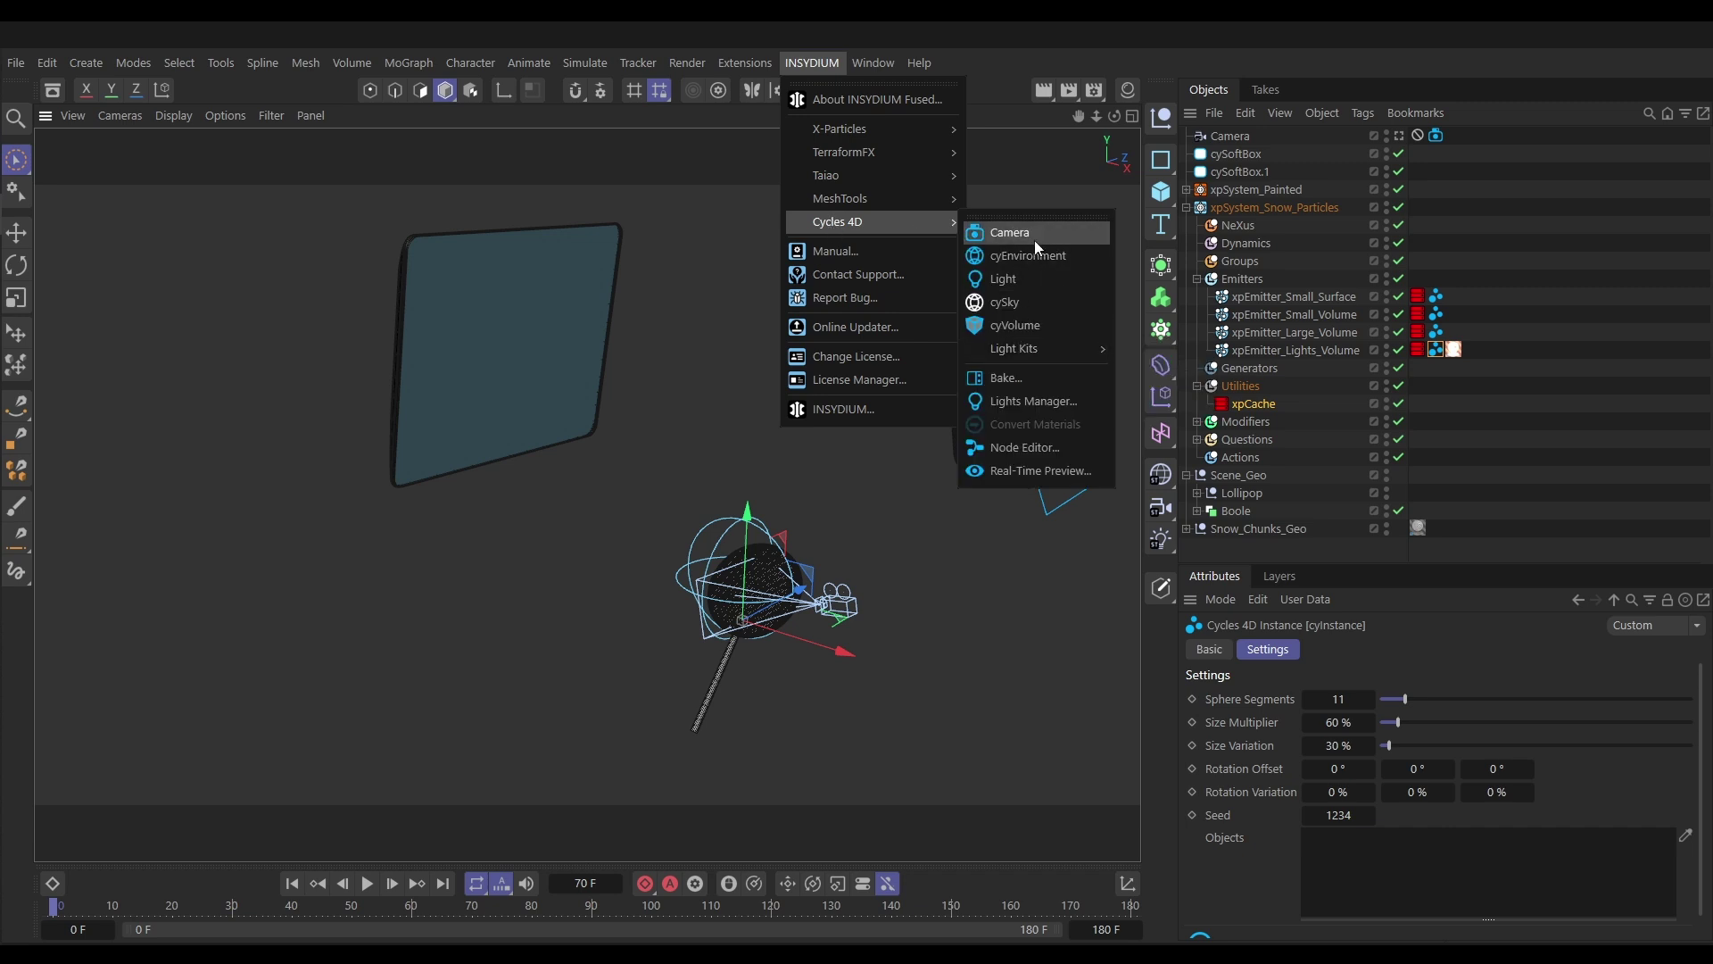
{"action": "left_click", "coordinate": [1035, 468]}
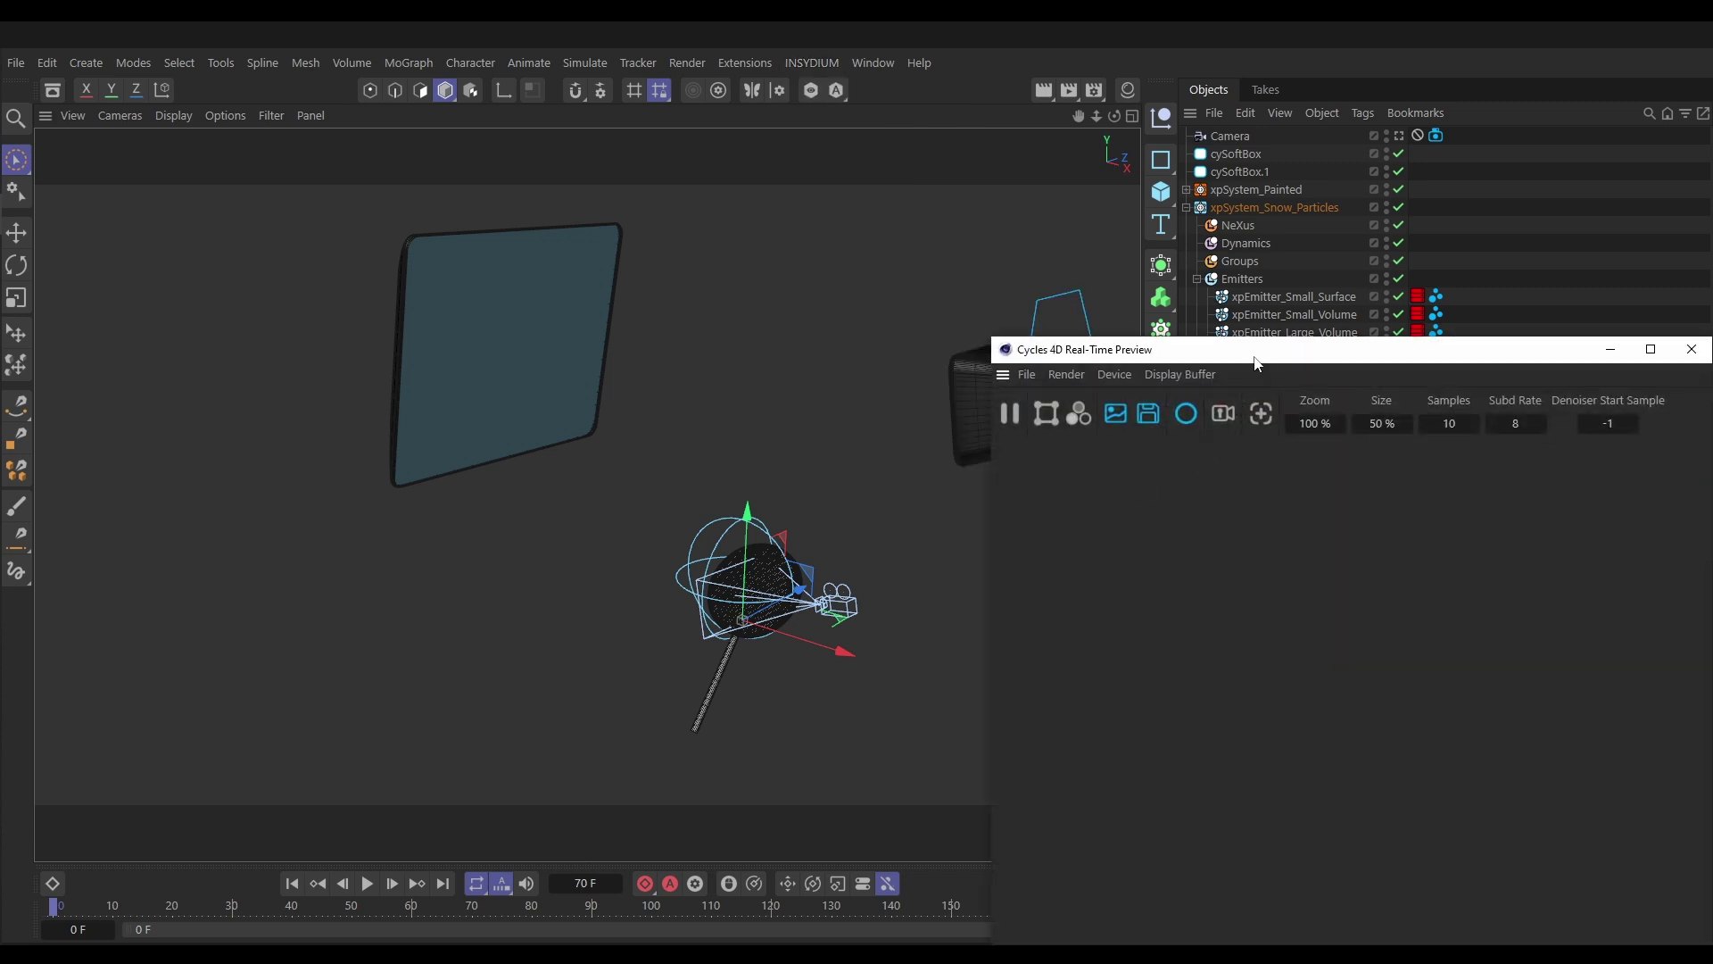
{"action": "left_click_drag", "start_coordinate": [1255, 357], "coordinate": [680, 161]}
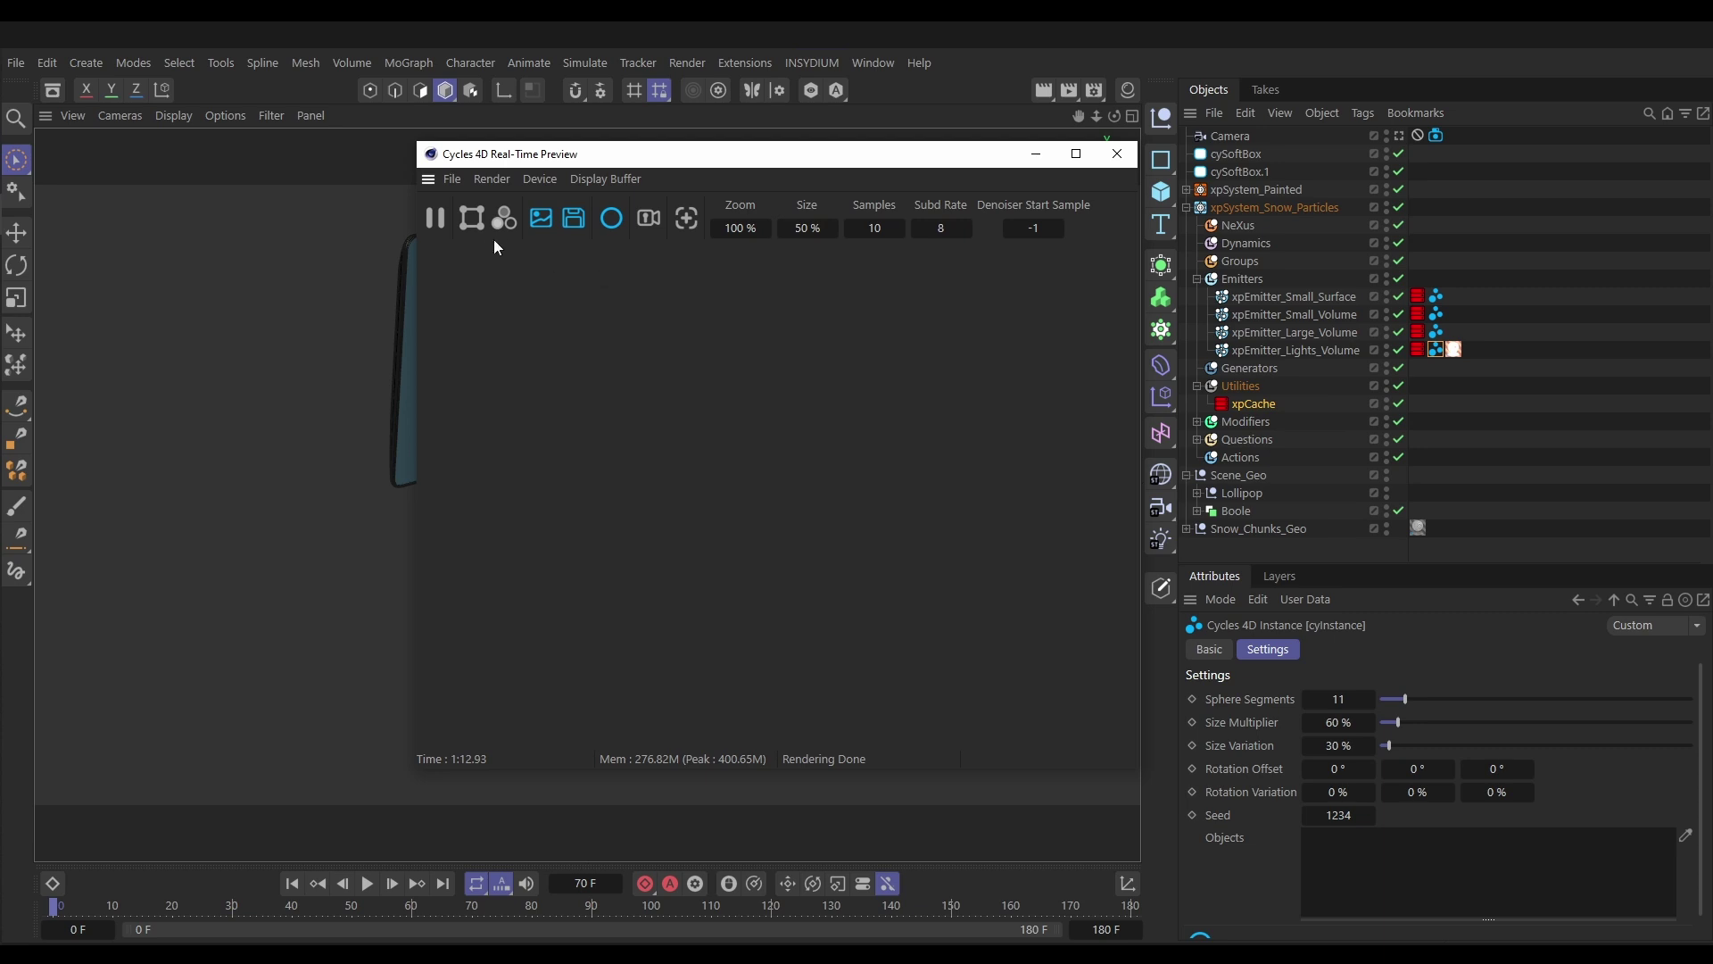
{"action": "left_click", "coordinate": [434, 219]}
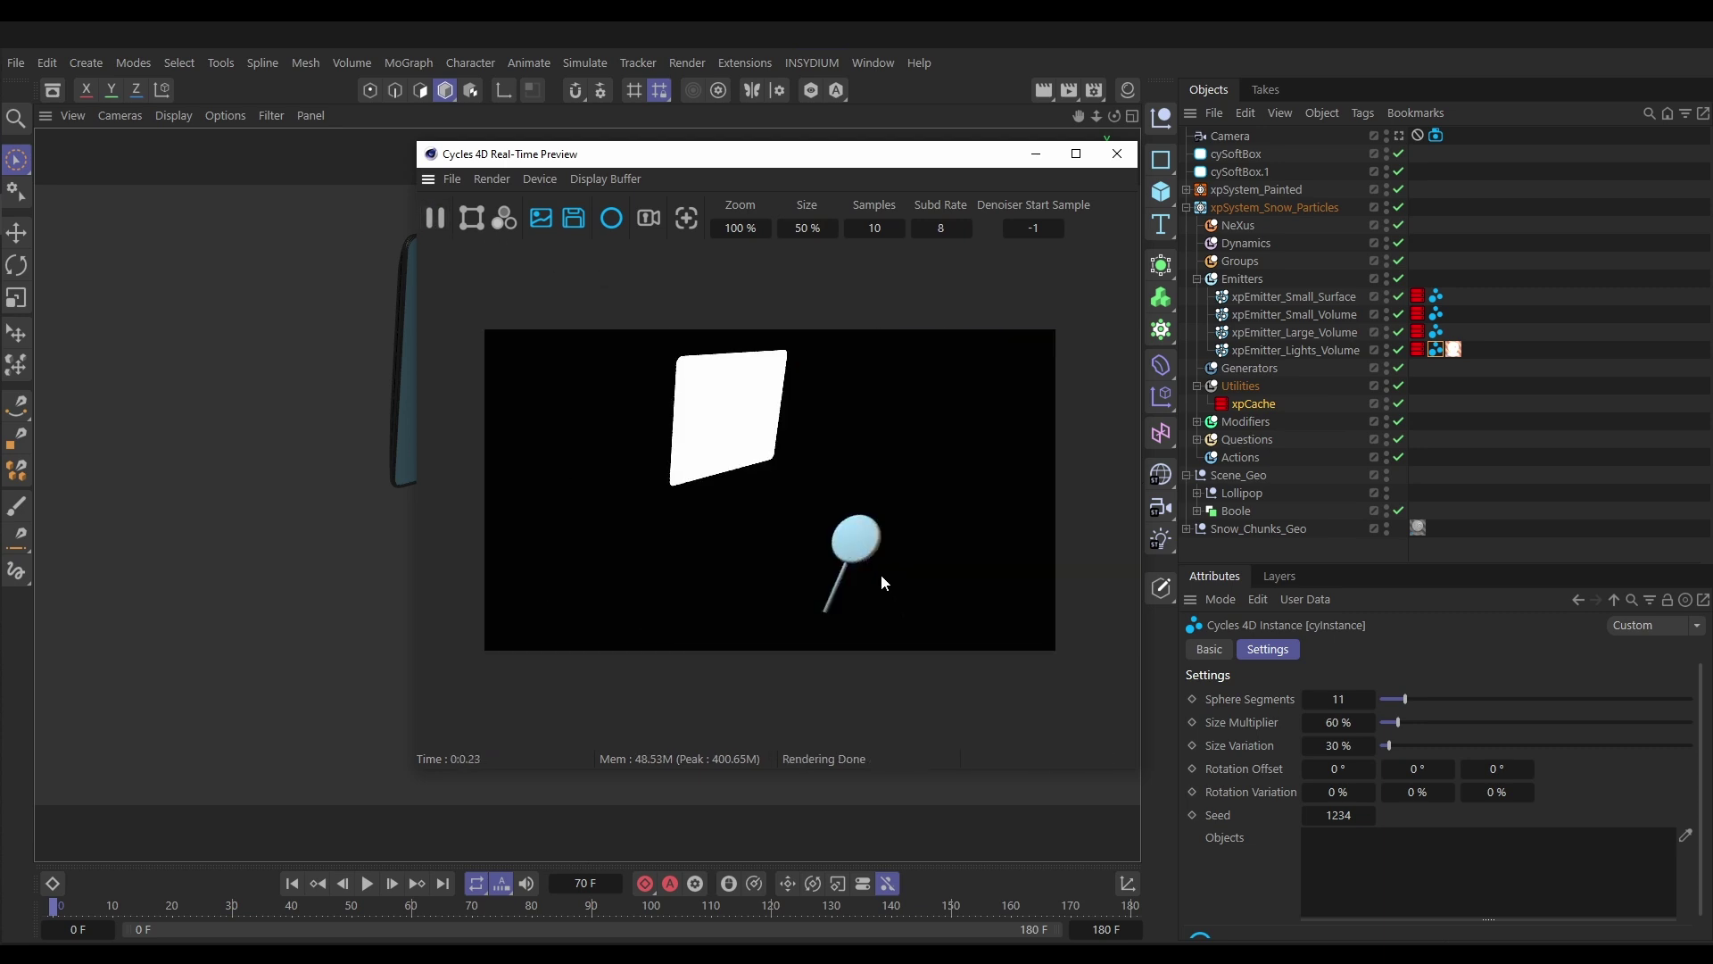
{"action": "left_click_drag", "start_coordinate": [877, 165], "coordinate": [575, 157]}
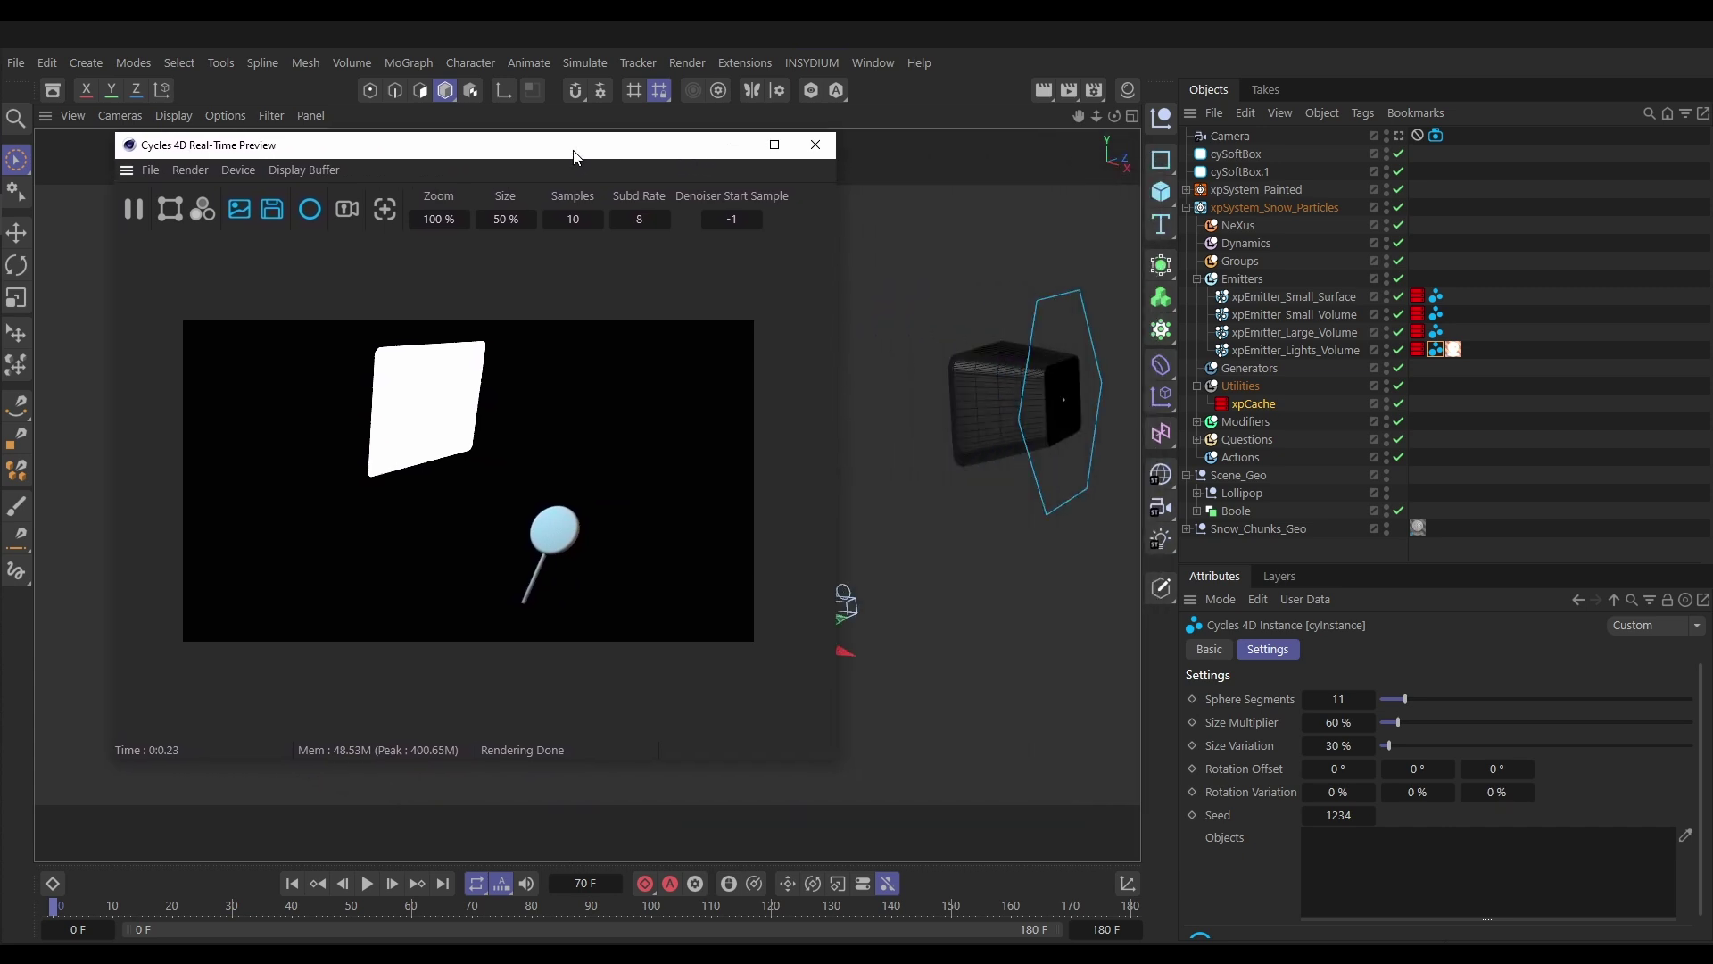
Go to frame 80 and look through the scene Camera
{"action": "left_click", "coordinate": [532, 903]}
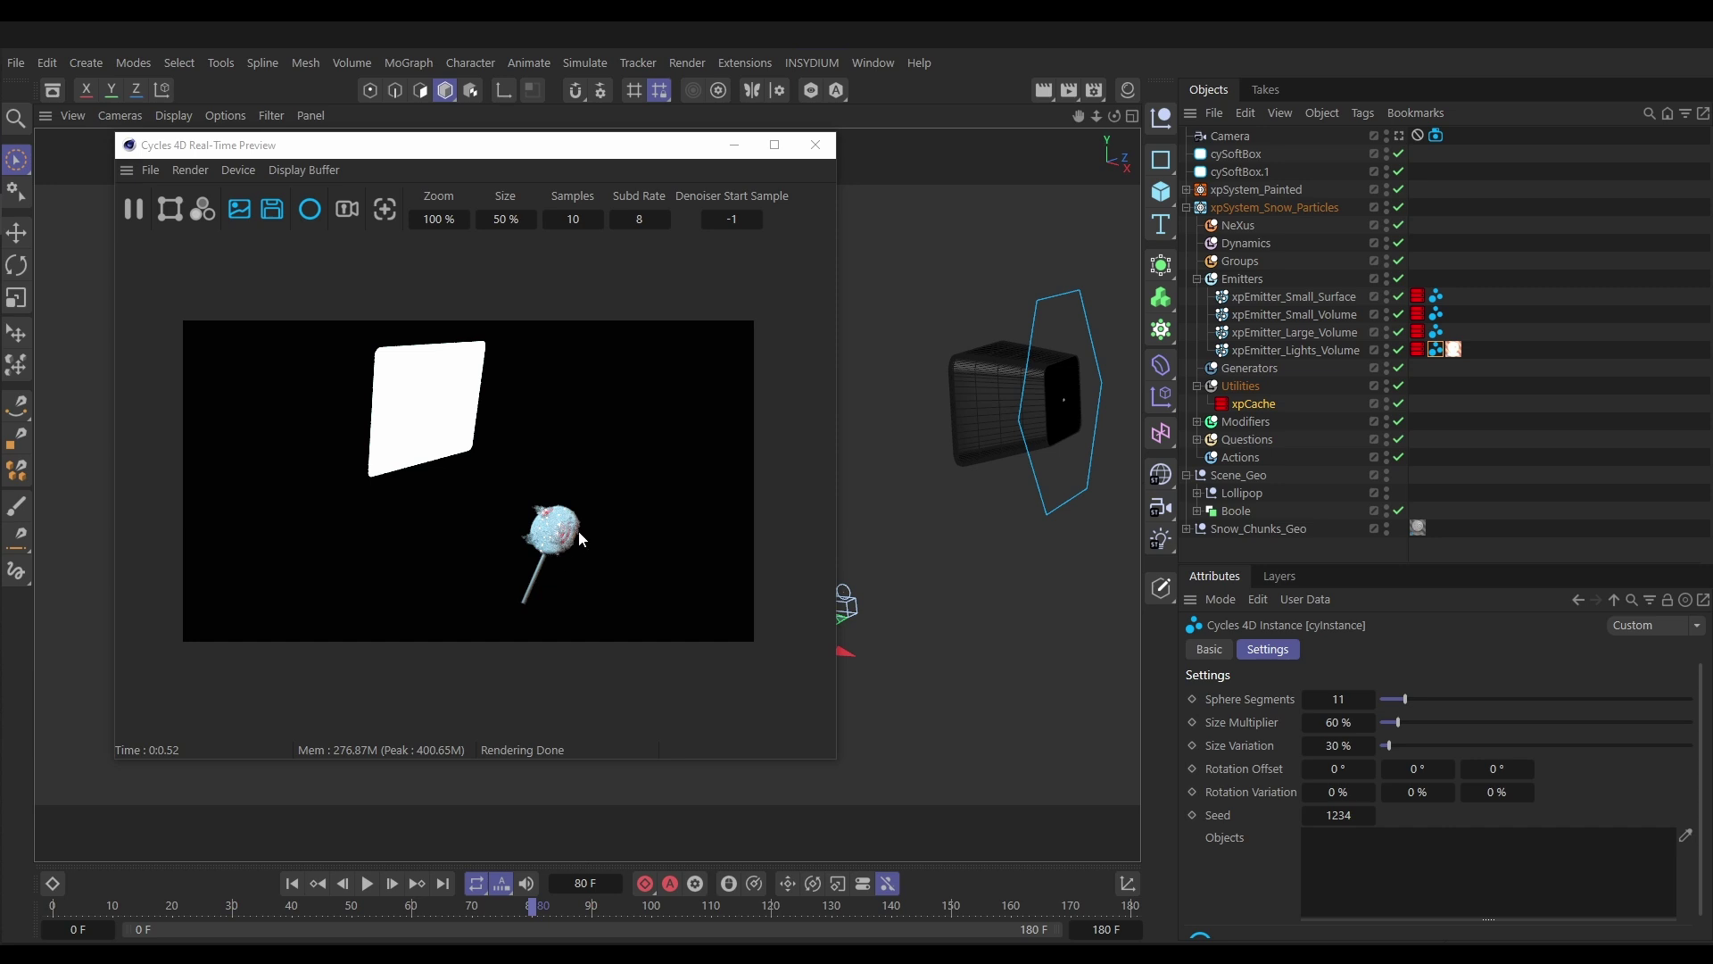
{"action": "left_click", "coordinate": [1400, 137]}
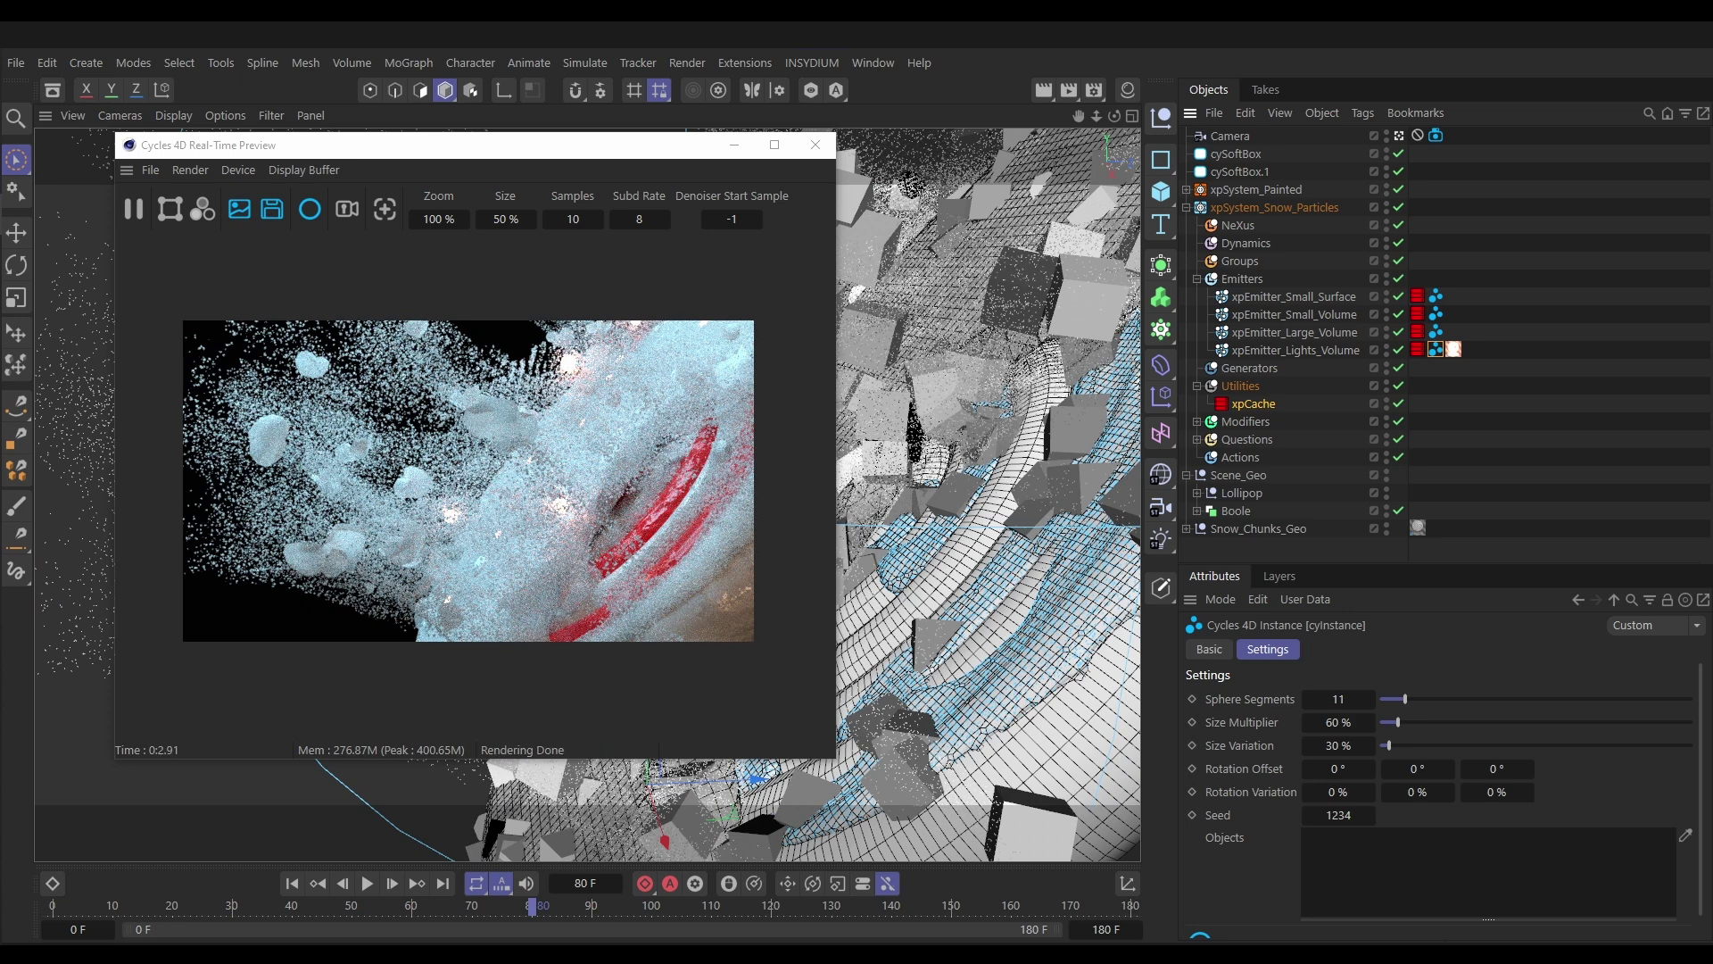
Examine the finished lollipop render in the Picture Viewer for reference and return to the real-time preview
{"action": "left_click_drag", "start_coordinate": [1712, 644], "coordinate": [591, 158]}
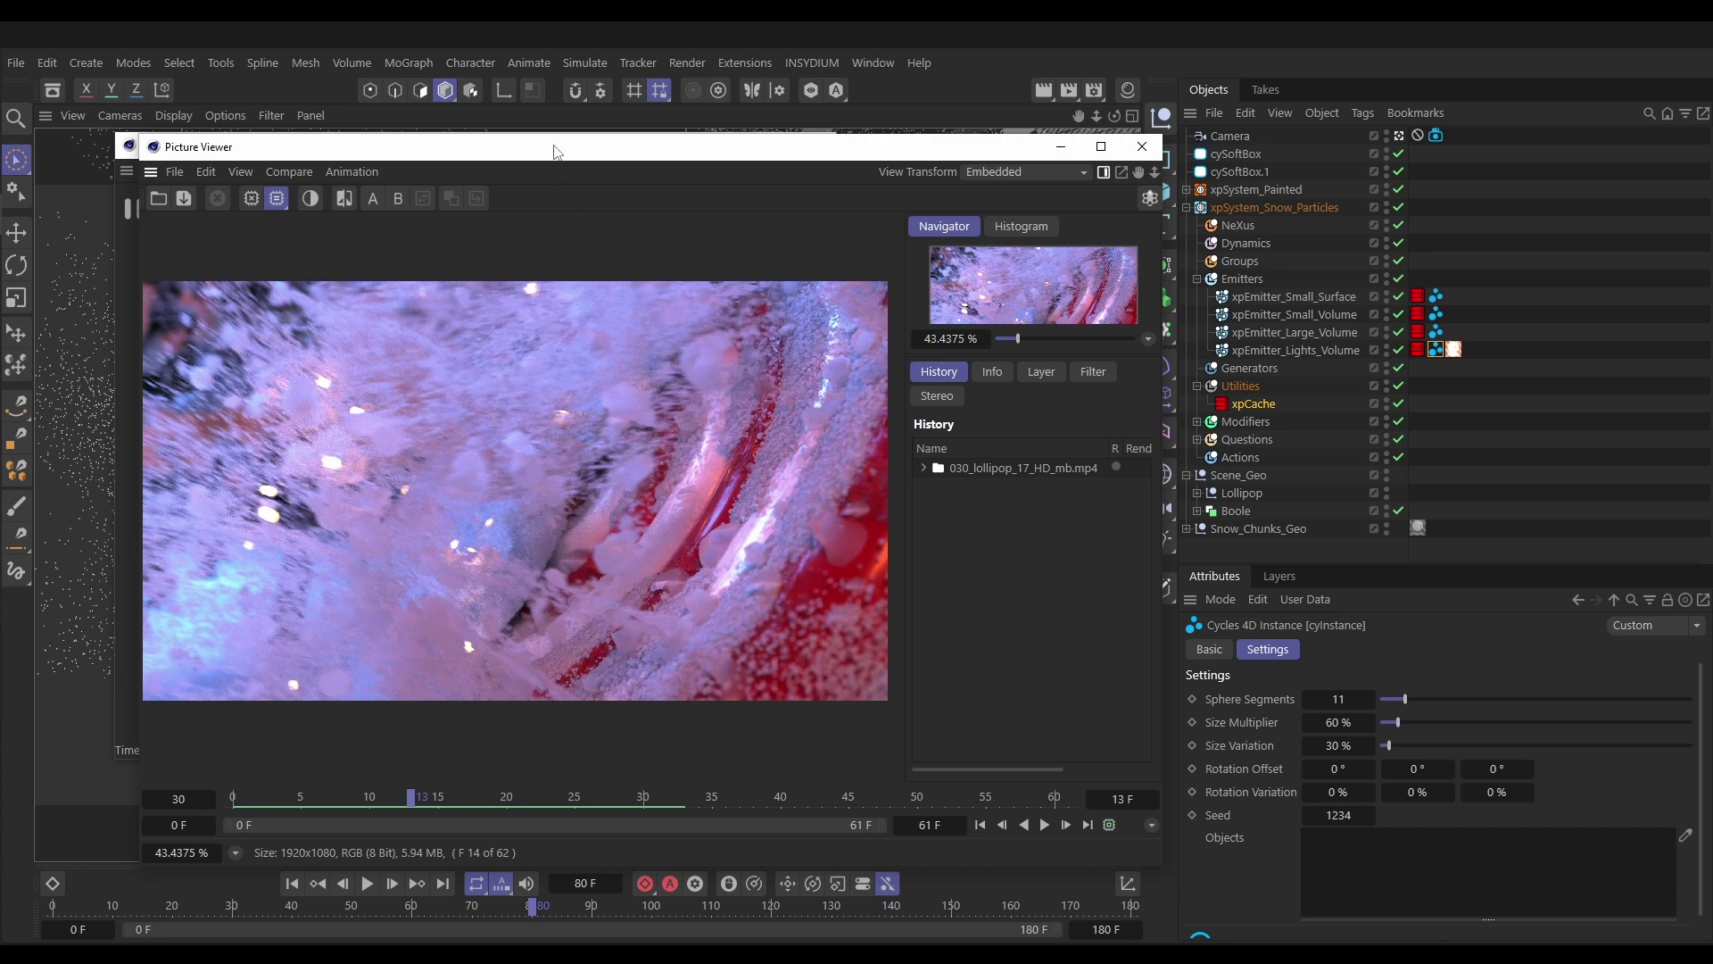
{"action": "left_click_drag", "start_coordinate": [517, 156], "coordinate": [1712, 428]}
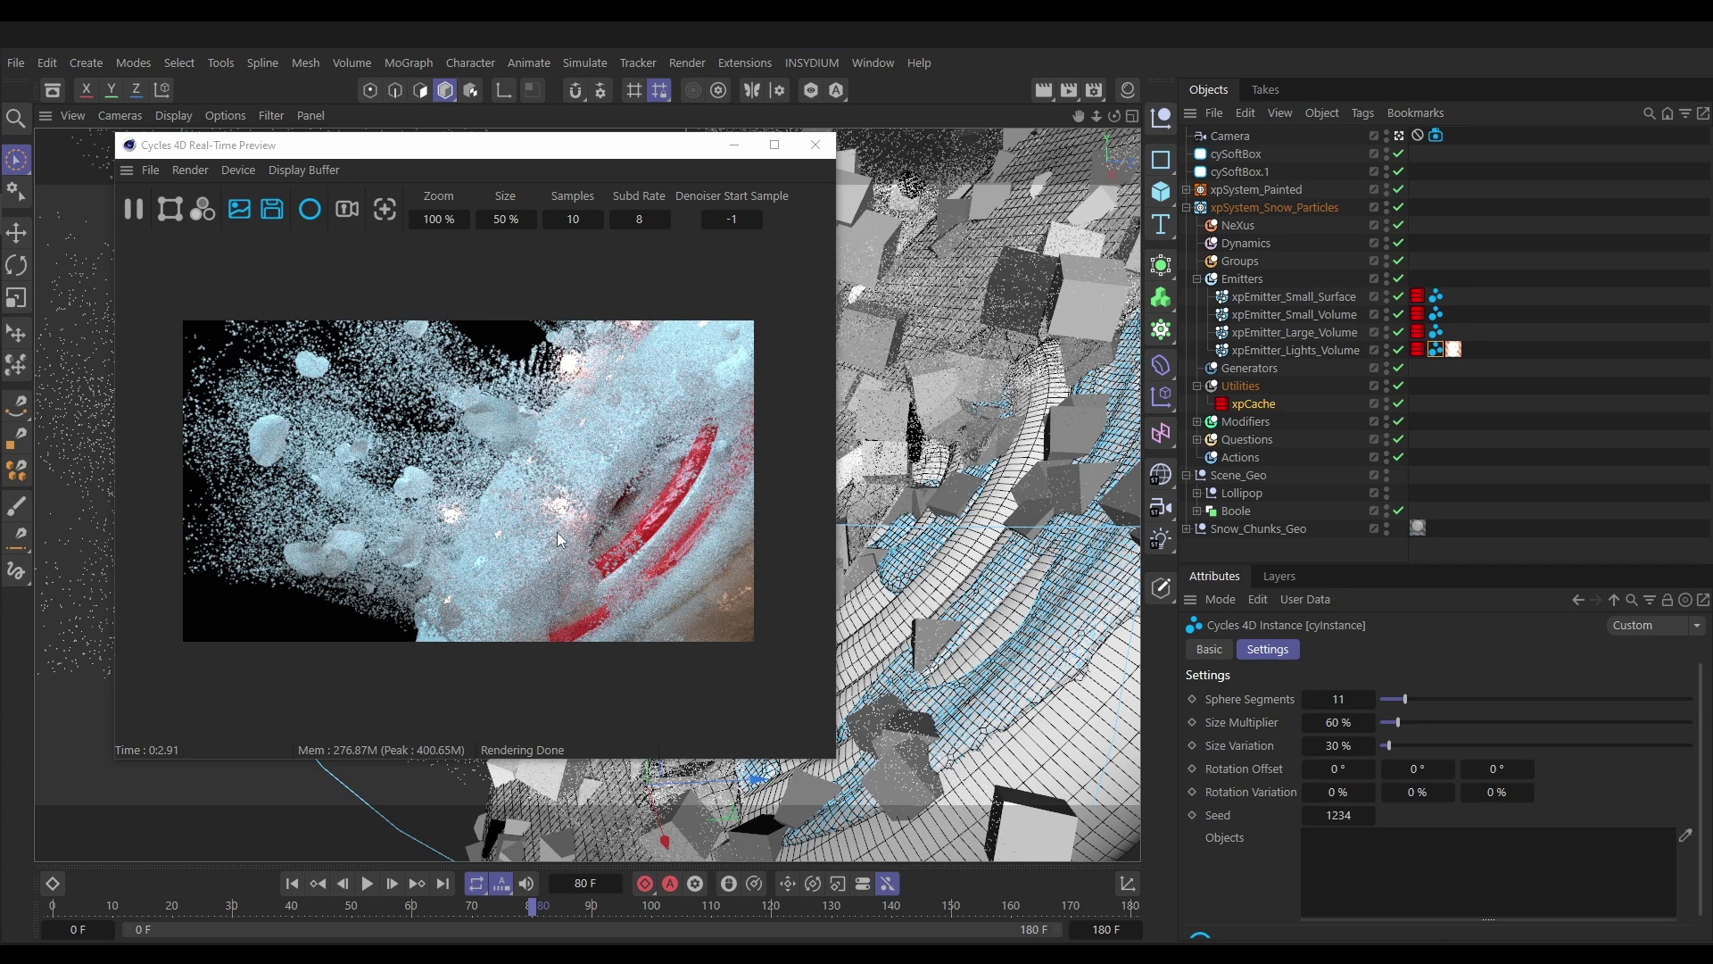
{"action": "left_click_drag", "start_coordinate": [517, 149], "coordinate": [637, 135]}
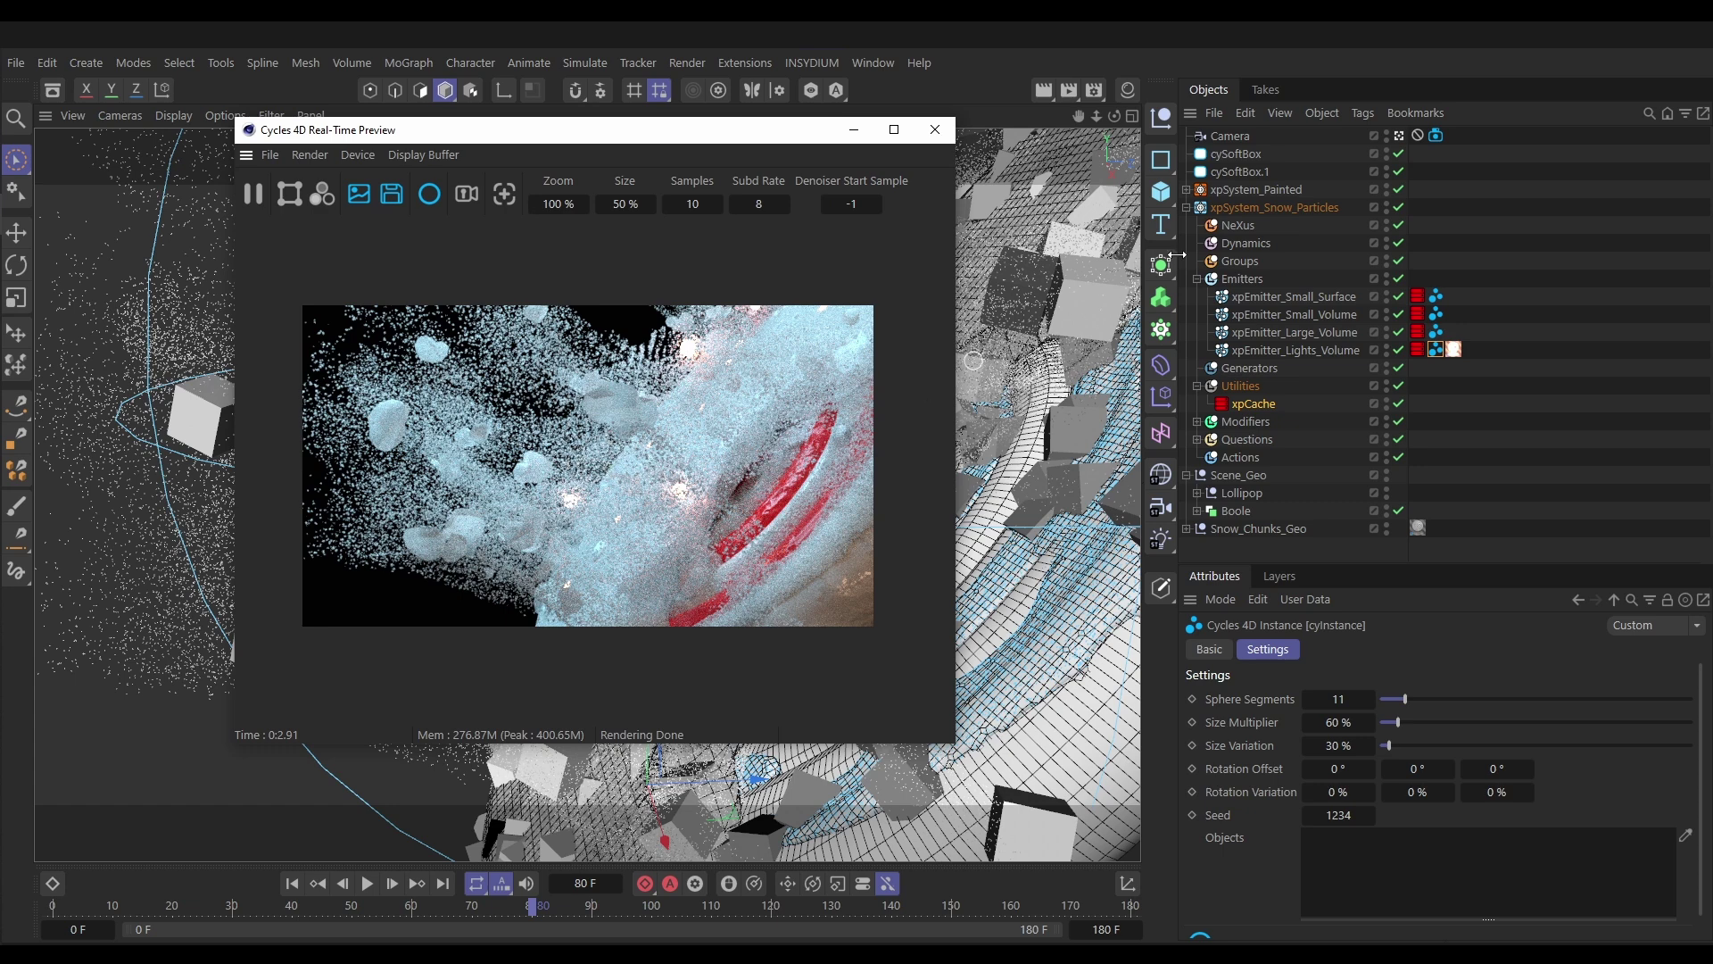
Change the cySoftBox light color to a stronger blue with saturation 70% and hue 207°
{"action": "left_click", "coordinate": [1230, 155]}
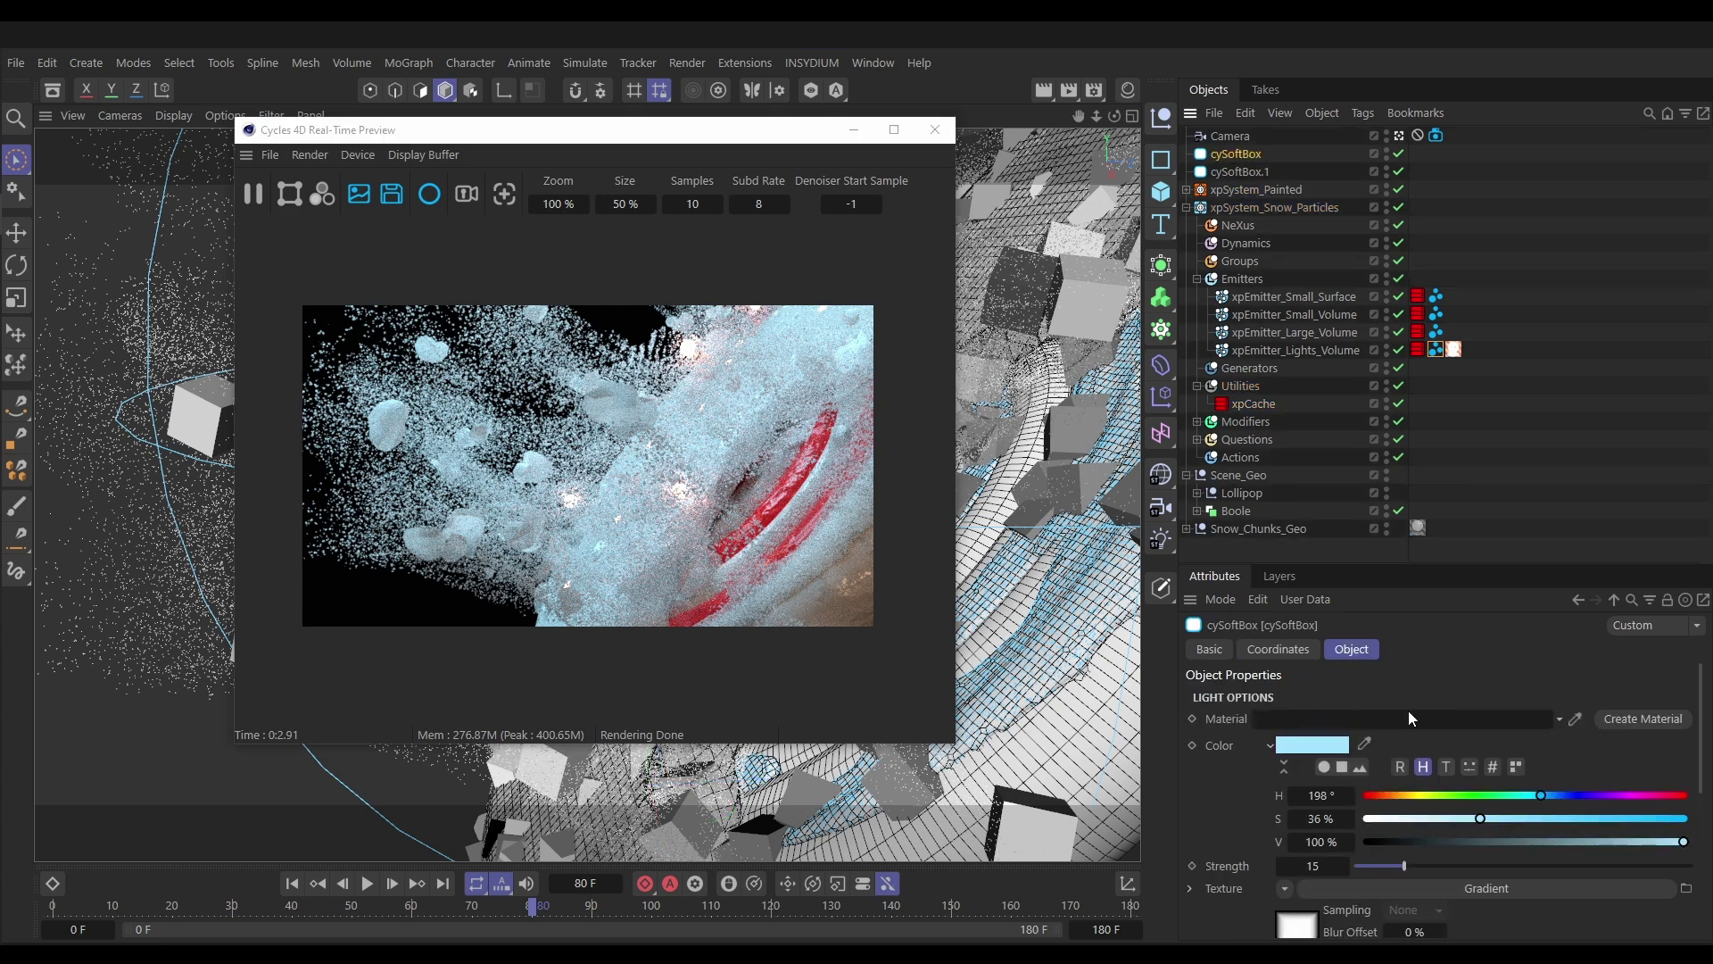
{"action": "left_click", "coordinate": [1590, 817]}
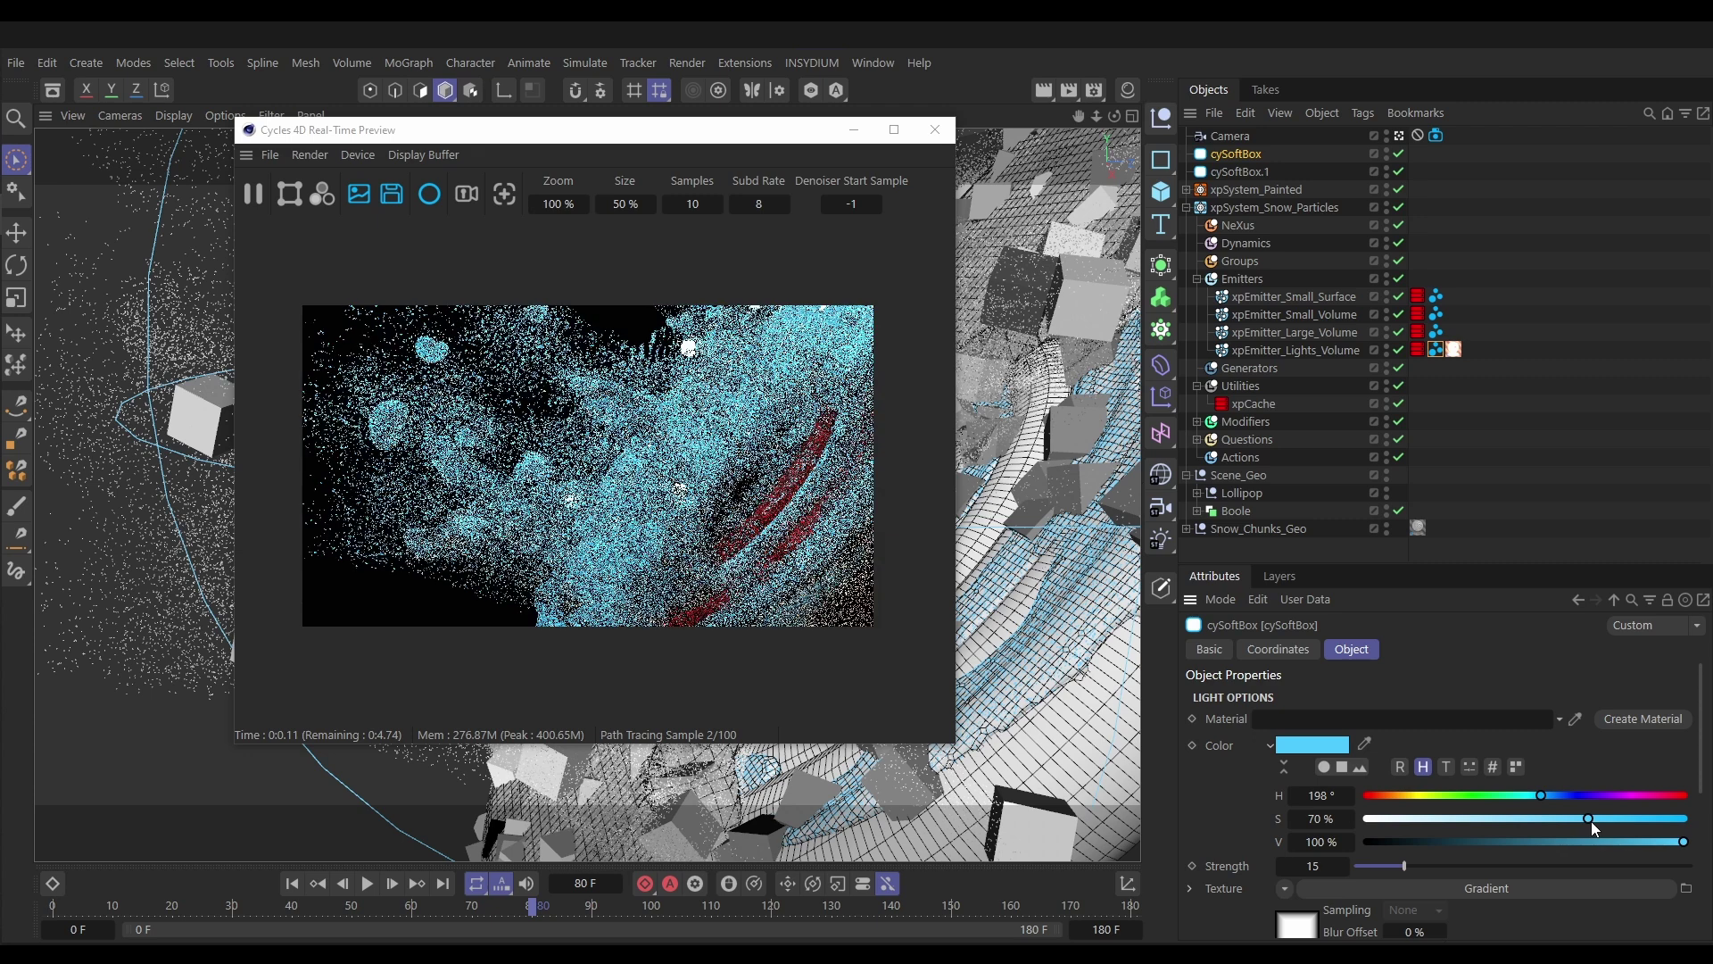
{"action": "left_click", "coordinate": [1549, 795]}
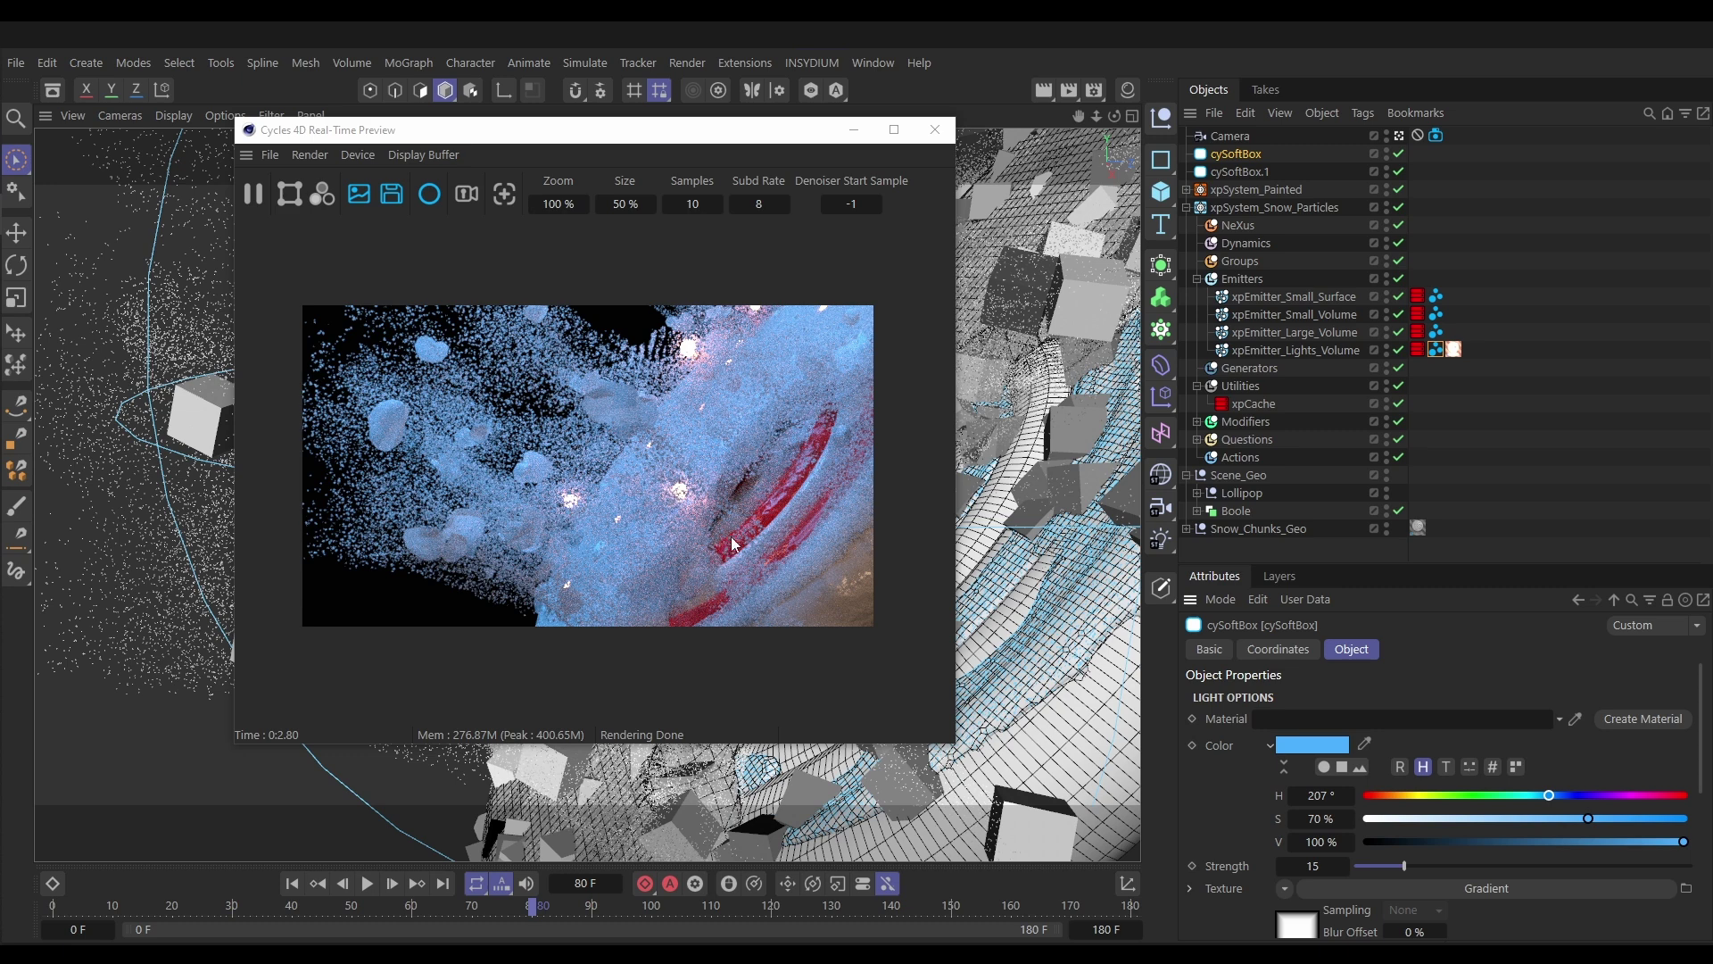
Raise the cySoftBox.1 light color's saturation to 74% for a stronger orange
{"action": "left_click", "coordinate": [1237, 173]}
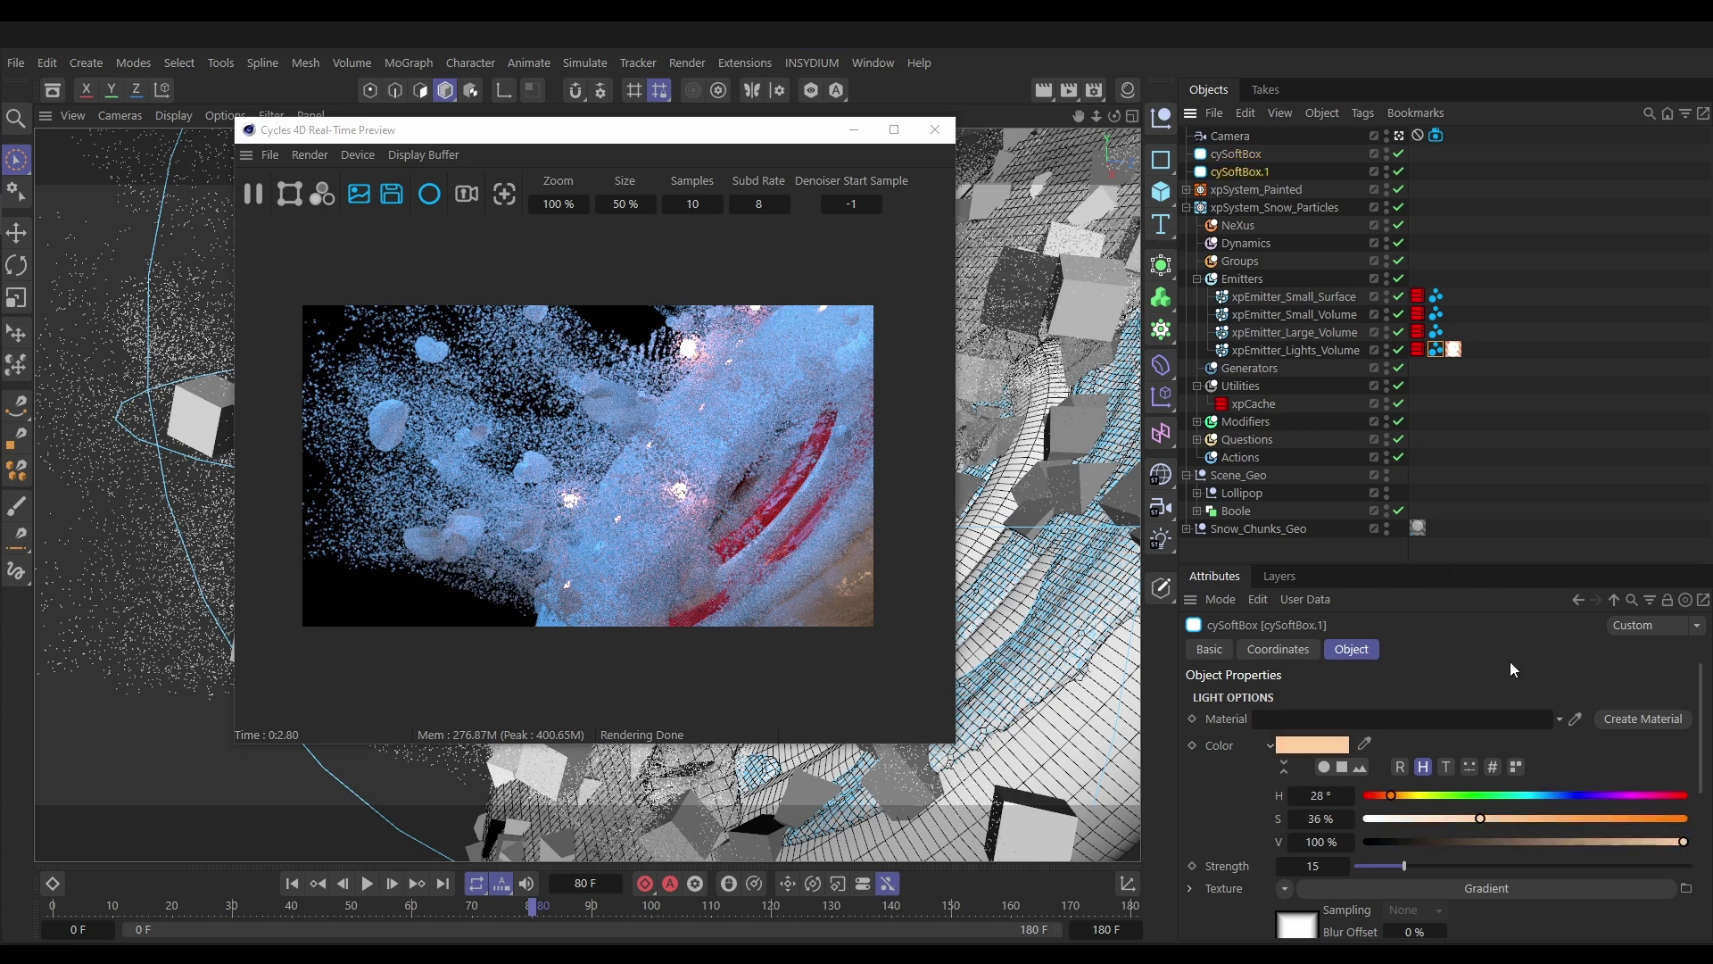
{"action": "left_click", "coordinate": [1578, 818]}
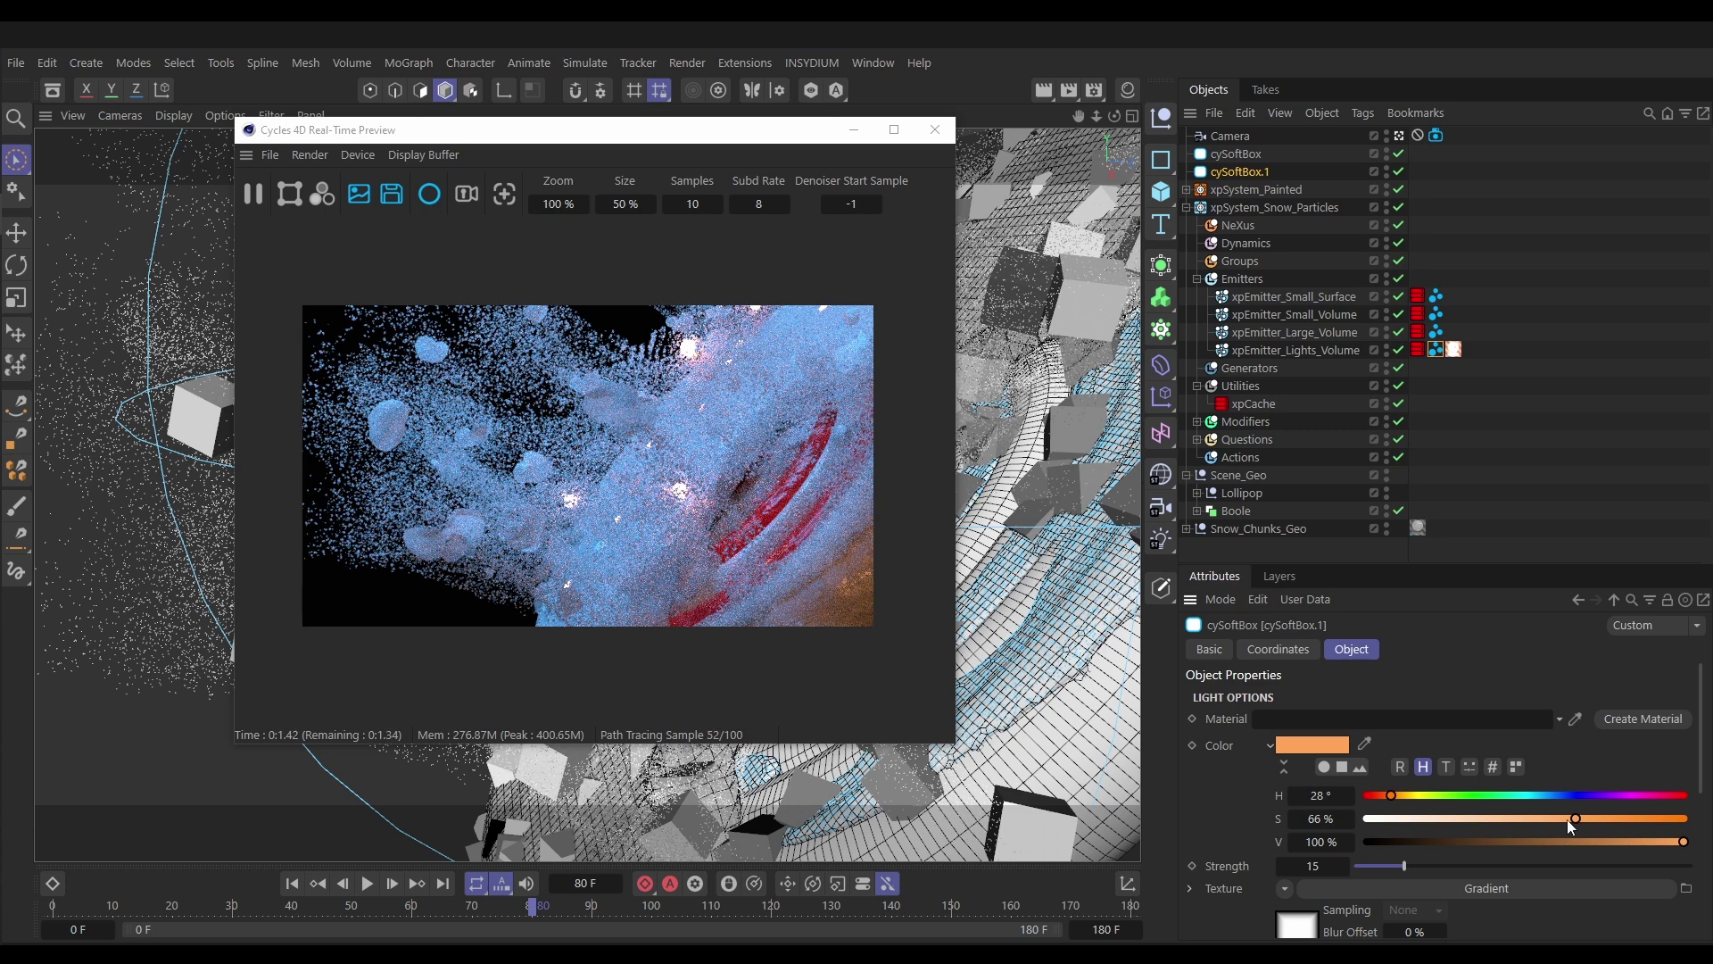
{"action": "left_click", "coordinate": [1602, 818]}
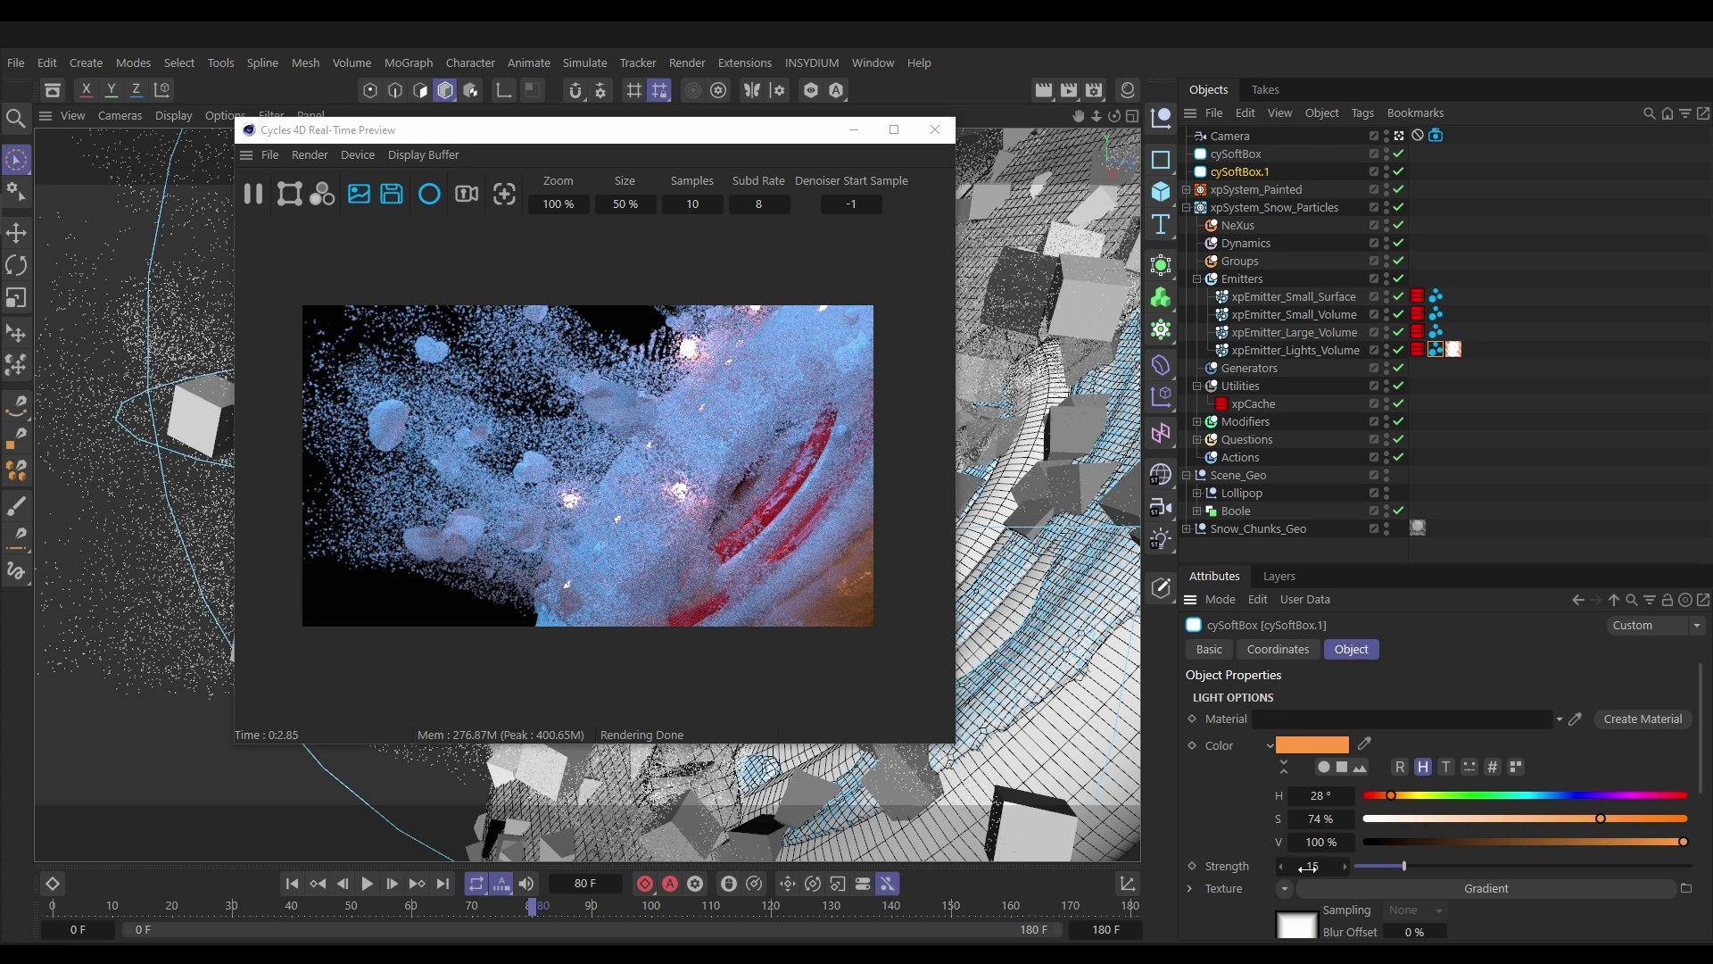
{"action": "left_click", "coordinate": [1244, 156]}
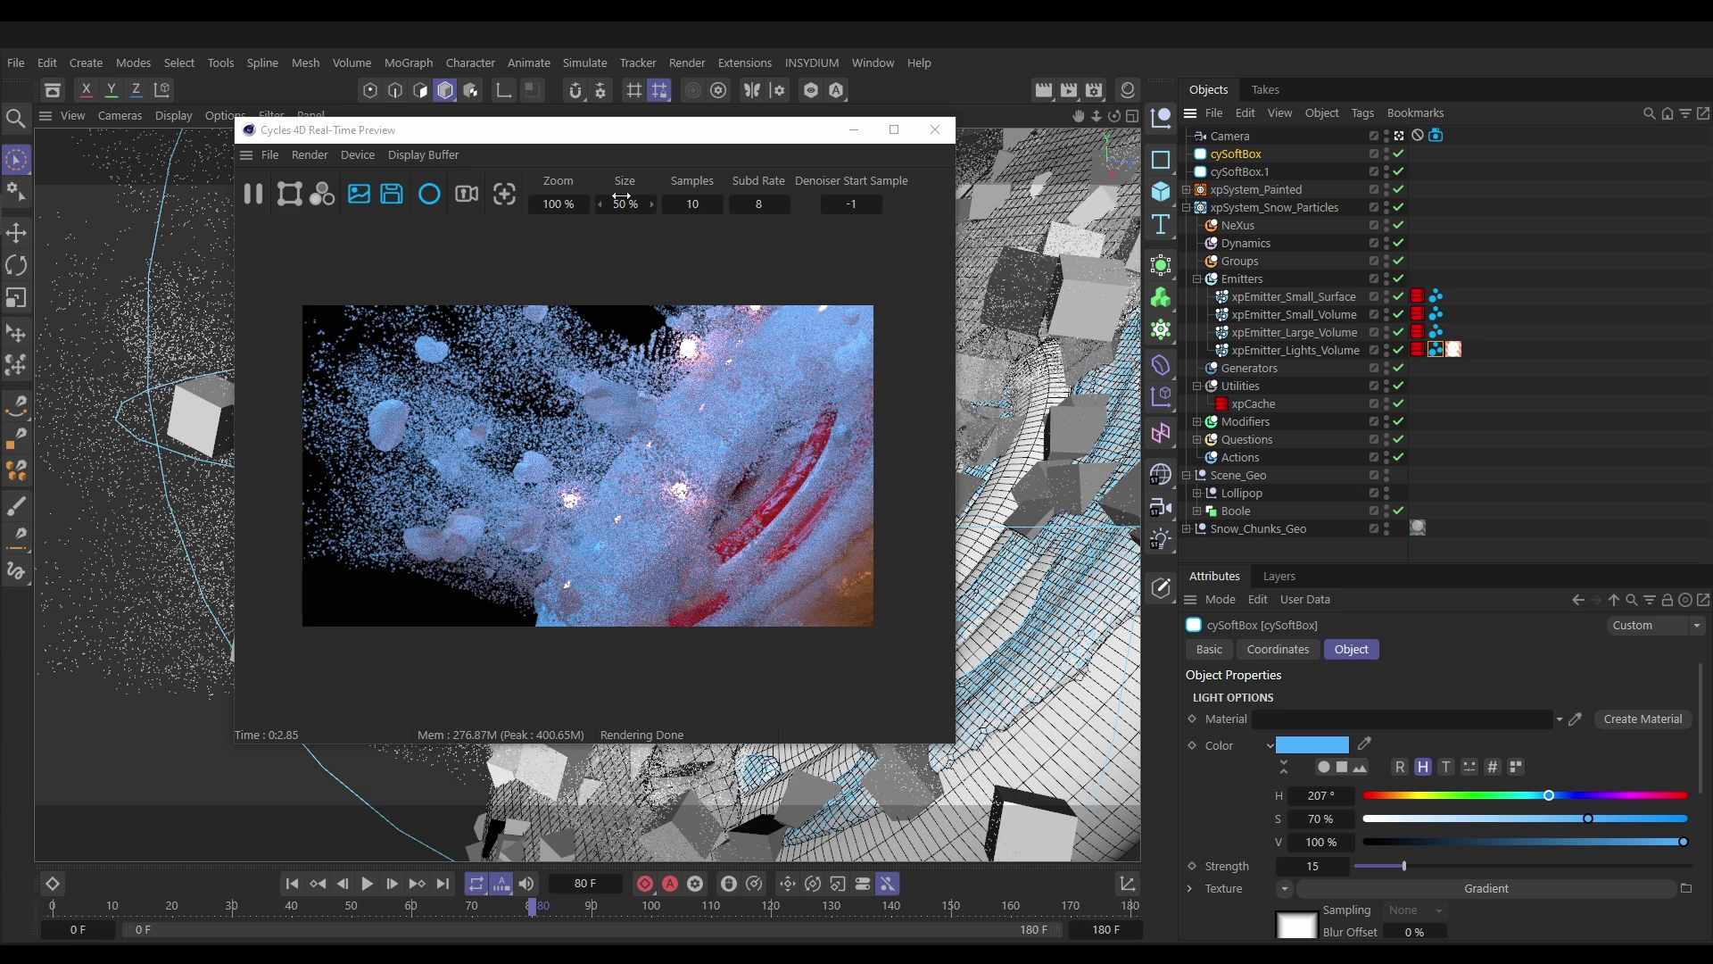
Lock the real-time preview to the scene Camera
{"action": "left_click_drag", "start_coordinate": [611, 132], "coordinate": [709, 162]}
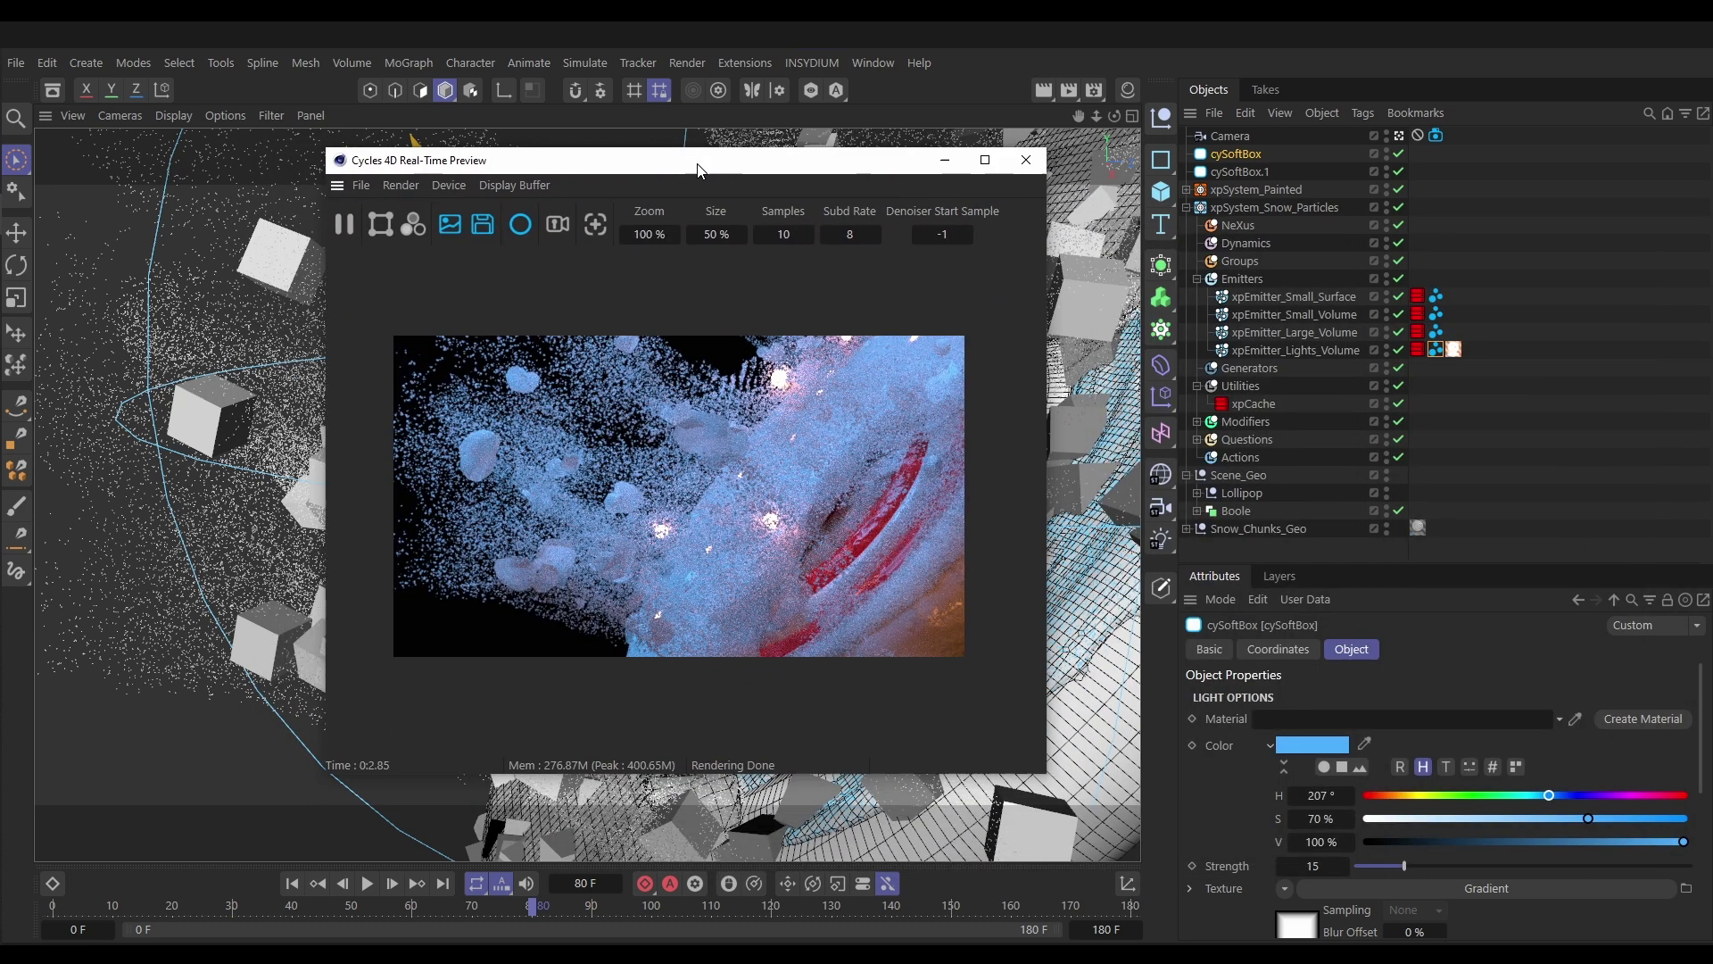
{"action": "left_click", "coordinate": [1236, 137]}
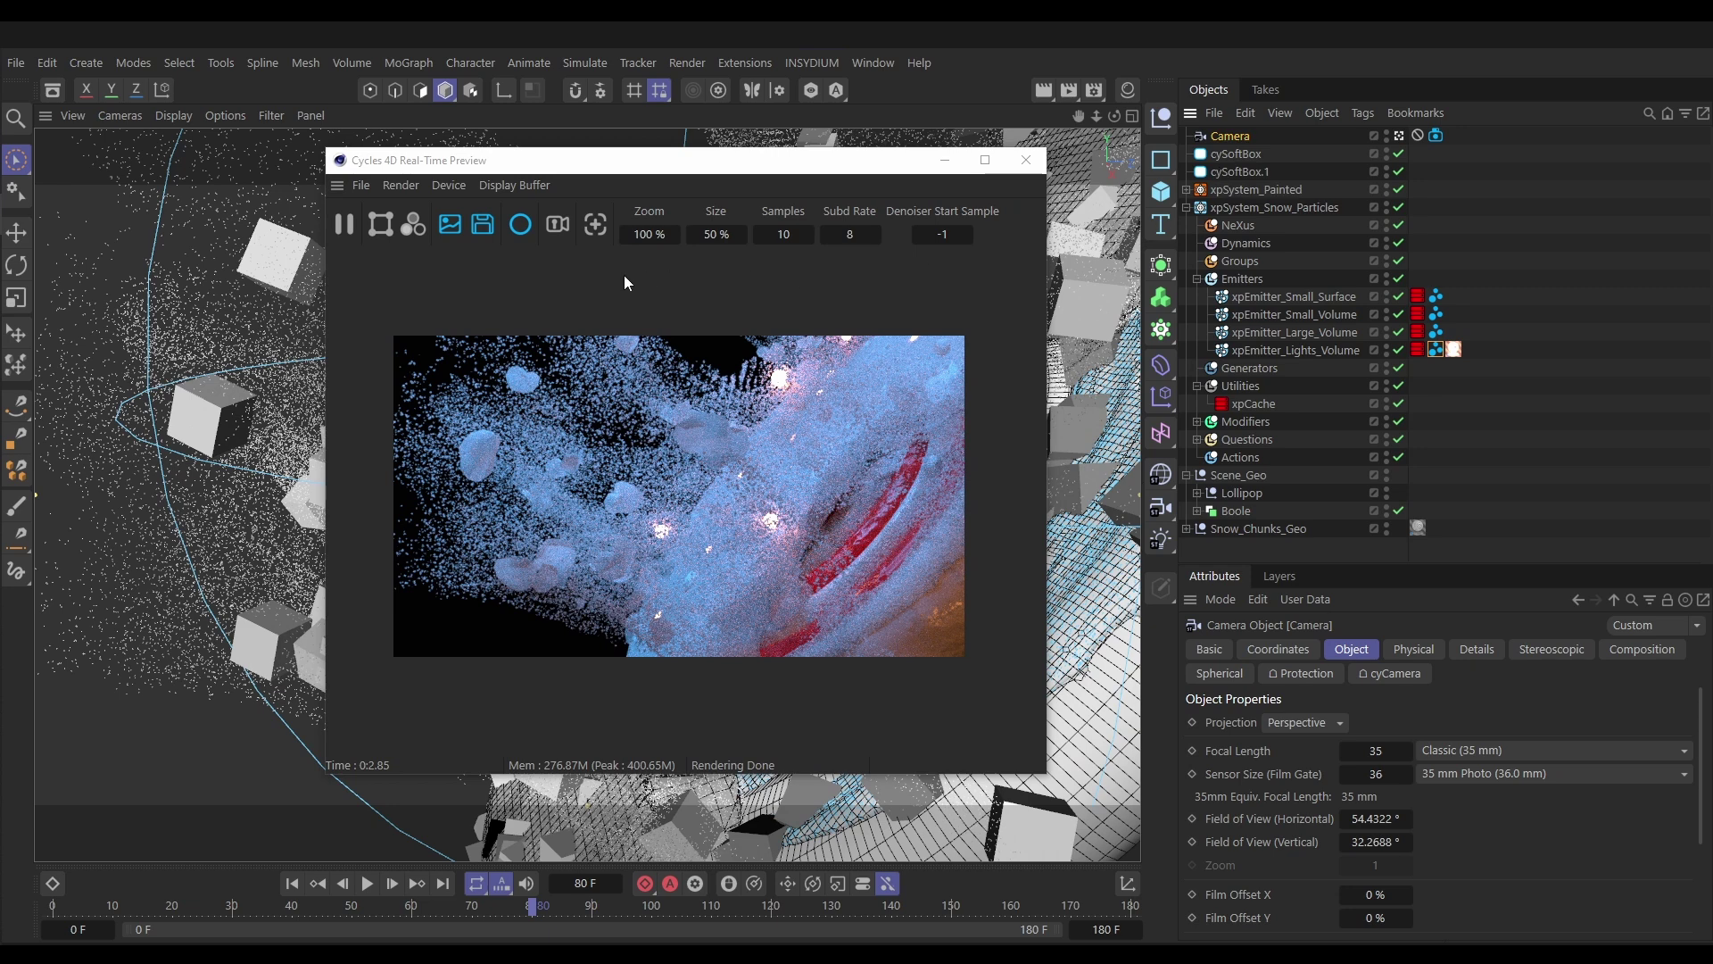
{"action": "left_click", "coordinate": [557, 225]}
{"action": "left_click_drag", "start_coordinate": [707, 168], "coordinate": [795, 165]}
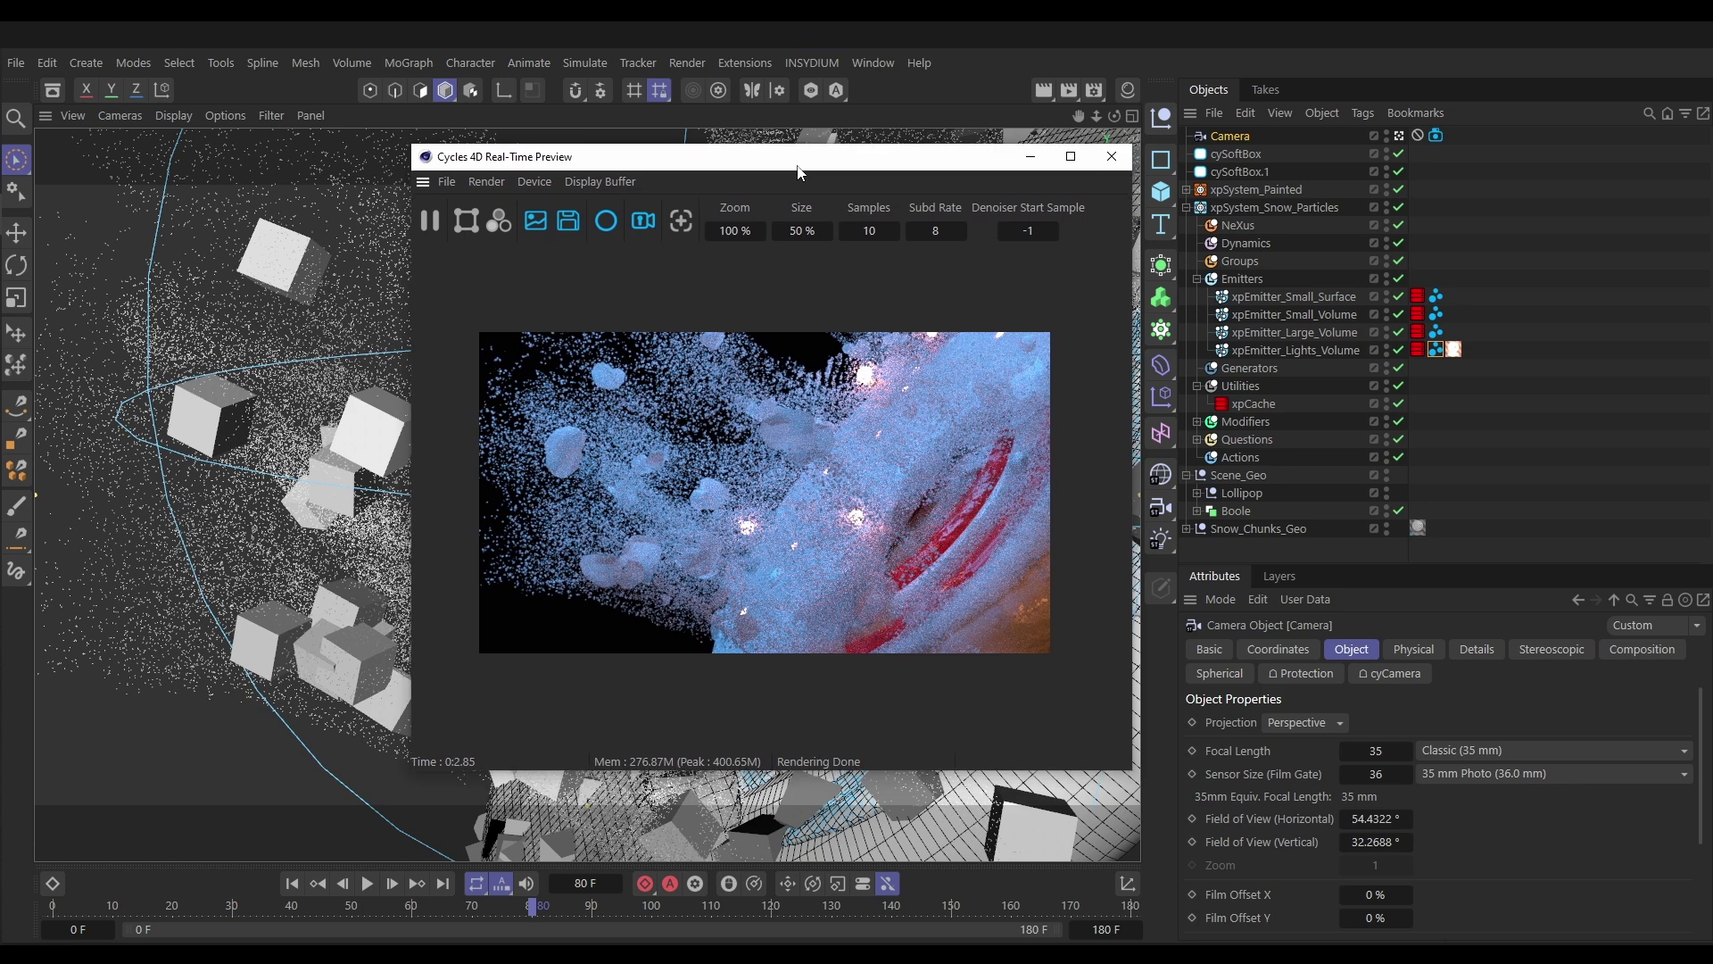
Leave the camera view in the viewport and frame the soft boxes and lollipop beside the preview window
{"action": "left_click", "coordinate": [1399, 136]}
{"action": "left_click_drag", "start_coordinate": [762, 164], "coordinate": [1325, 85]}
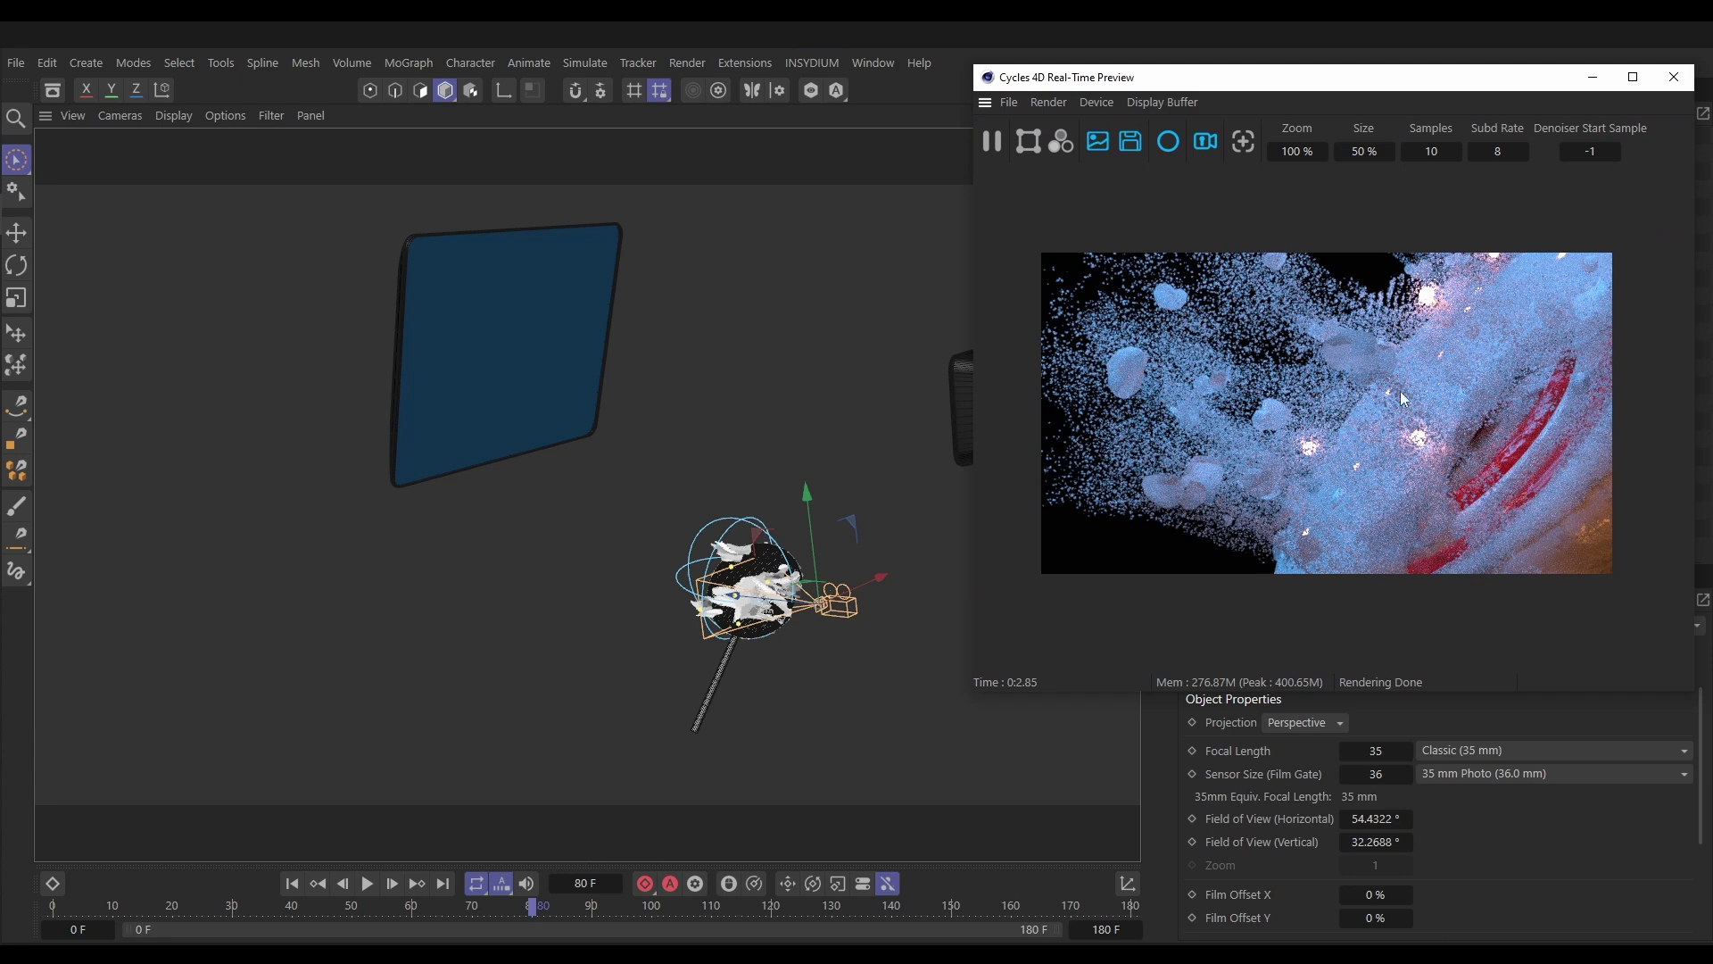
{"action": "left_click", "coordinate": [757, 646]}
{"action": "middle_click_drag", "start_coordinate": [598, 629], "coordinate": [484, 659], "text": "alt"}
{"action": "right_click_drag", "start_coordinate": [500, 590], "coordinate": [420, 619], "text": "alt"}
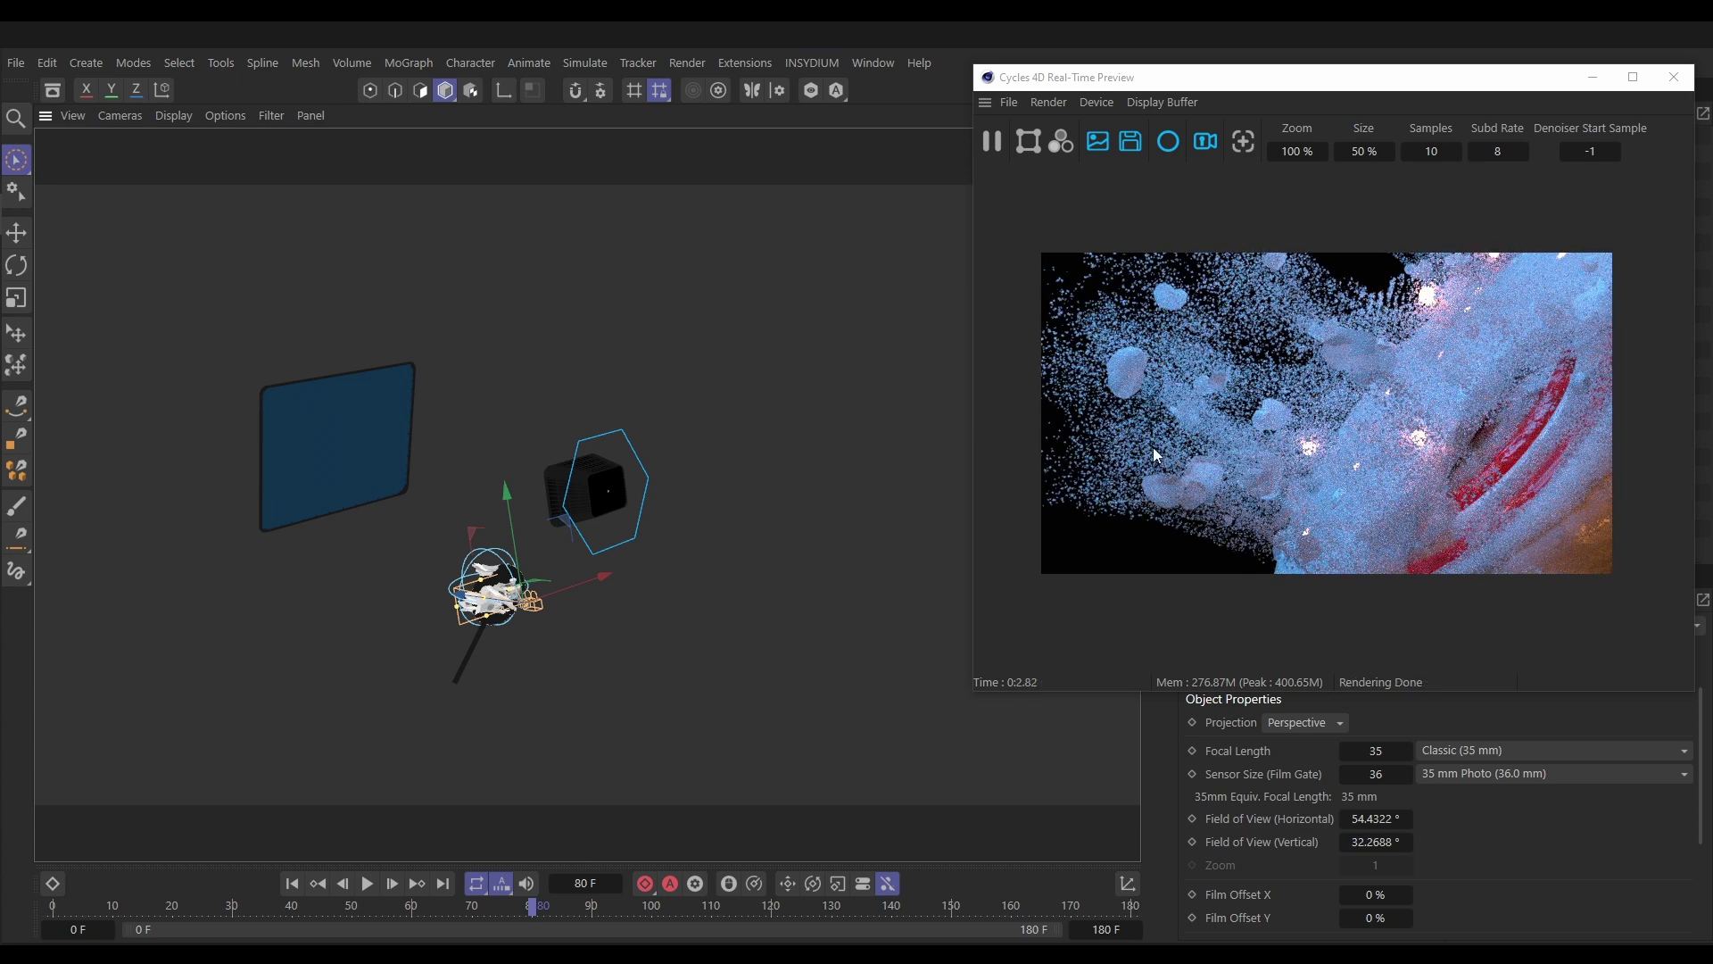
{"action": "left_click_drag", "start_coordinate": [607, 502], "coordinate": [707, 489], "text": "alt"}
{"action": "middle_click_drag", "start_coordinate": [588, 495], "coordinate": [740, 465], "text": "alt"}
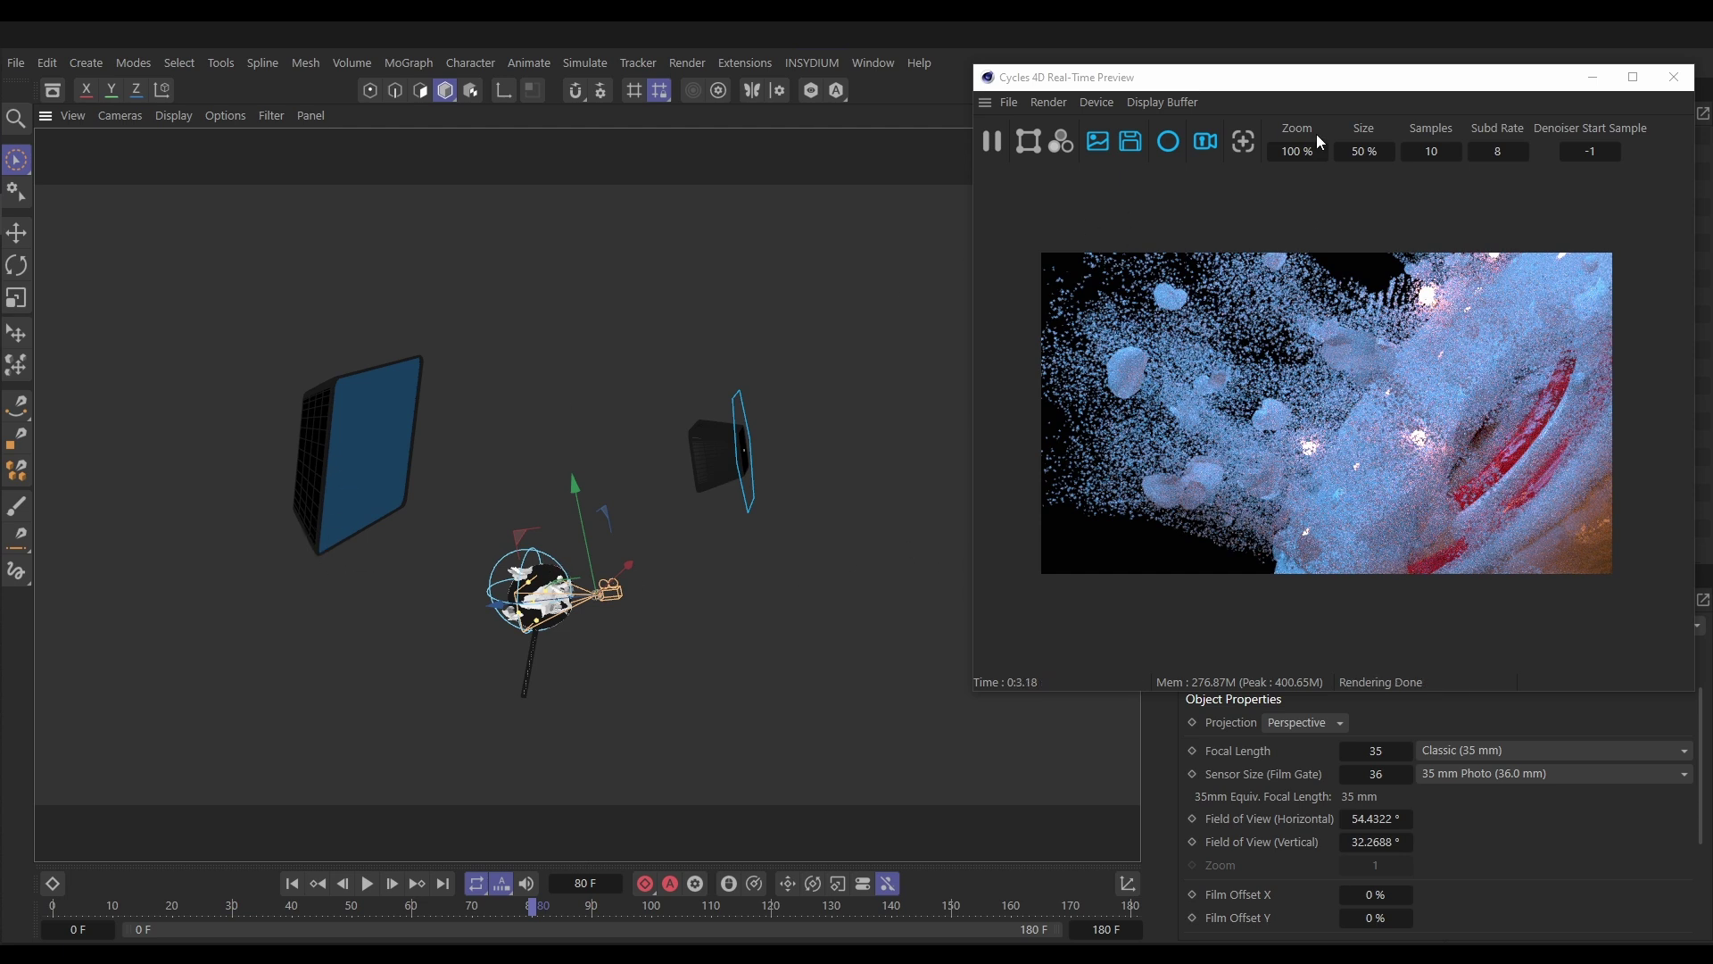
Disable the xpEmitter_Small_Surface emitter, keeping the preview window clear of the soft boxes
{"action": "left_click_drag", "start_coordinate": [1302, 82], "coordinate": [700, 91]}
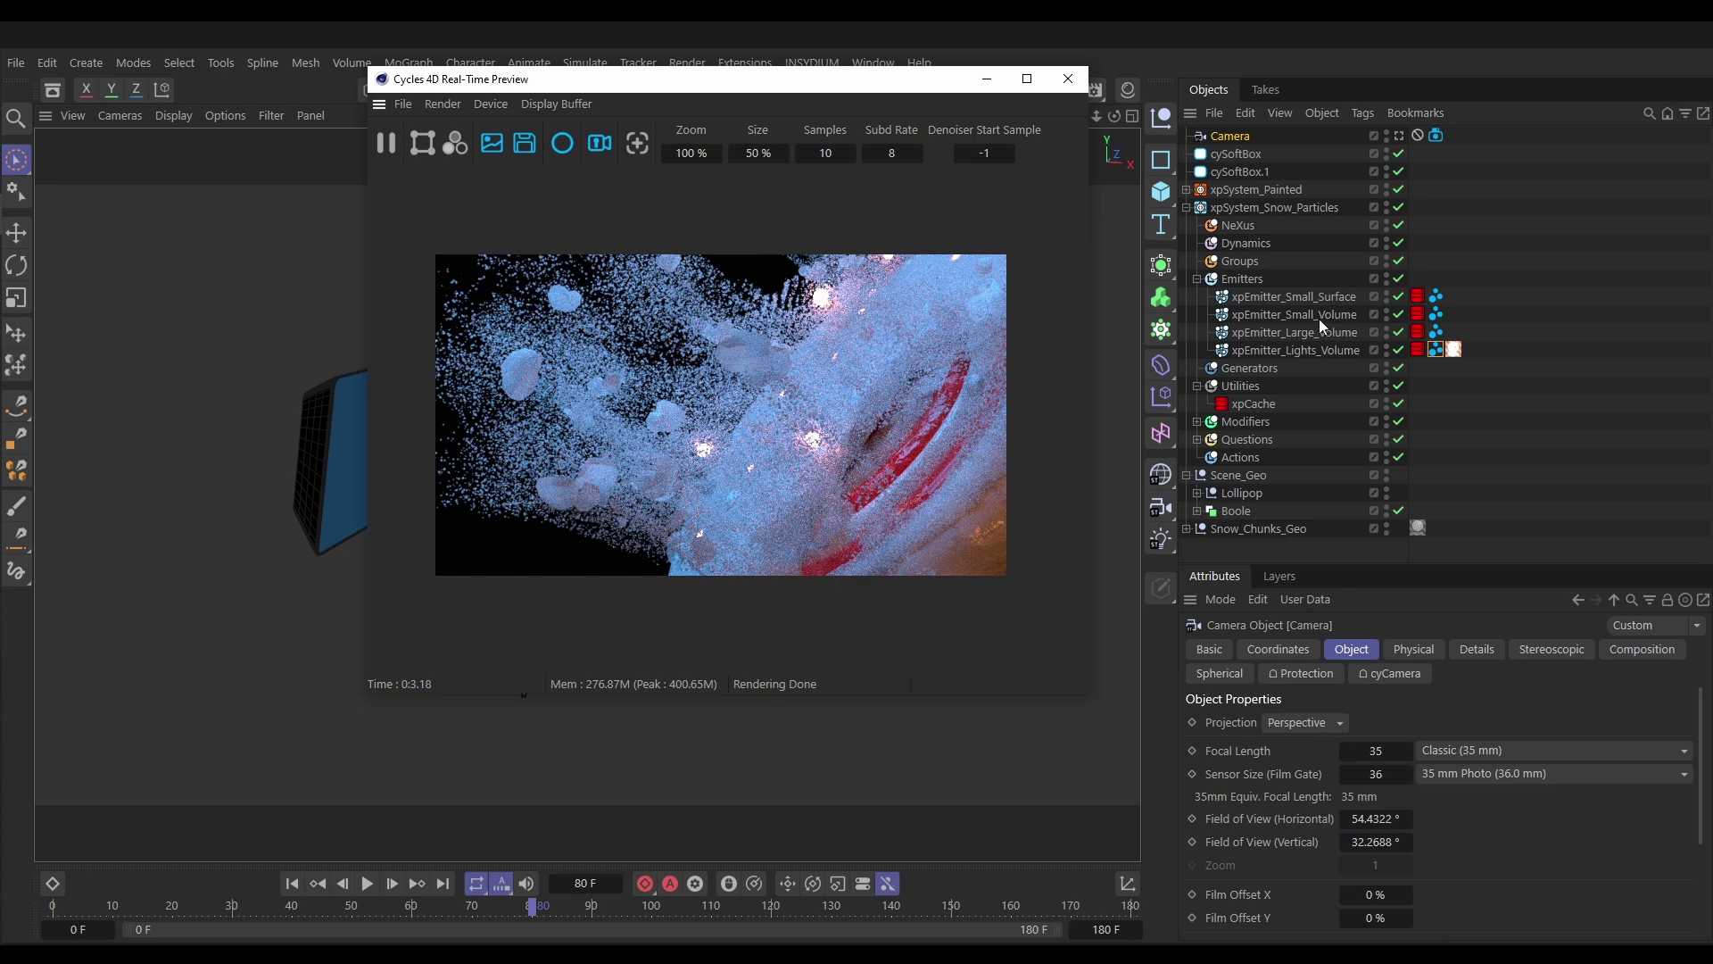
{"action": "left_click", "coordinate": [1398, 296]}
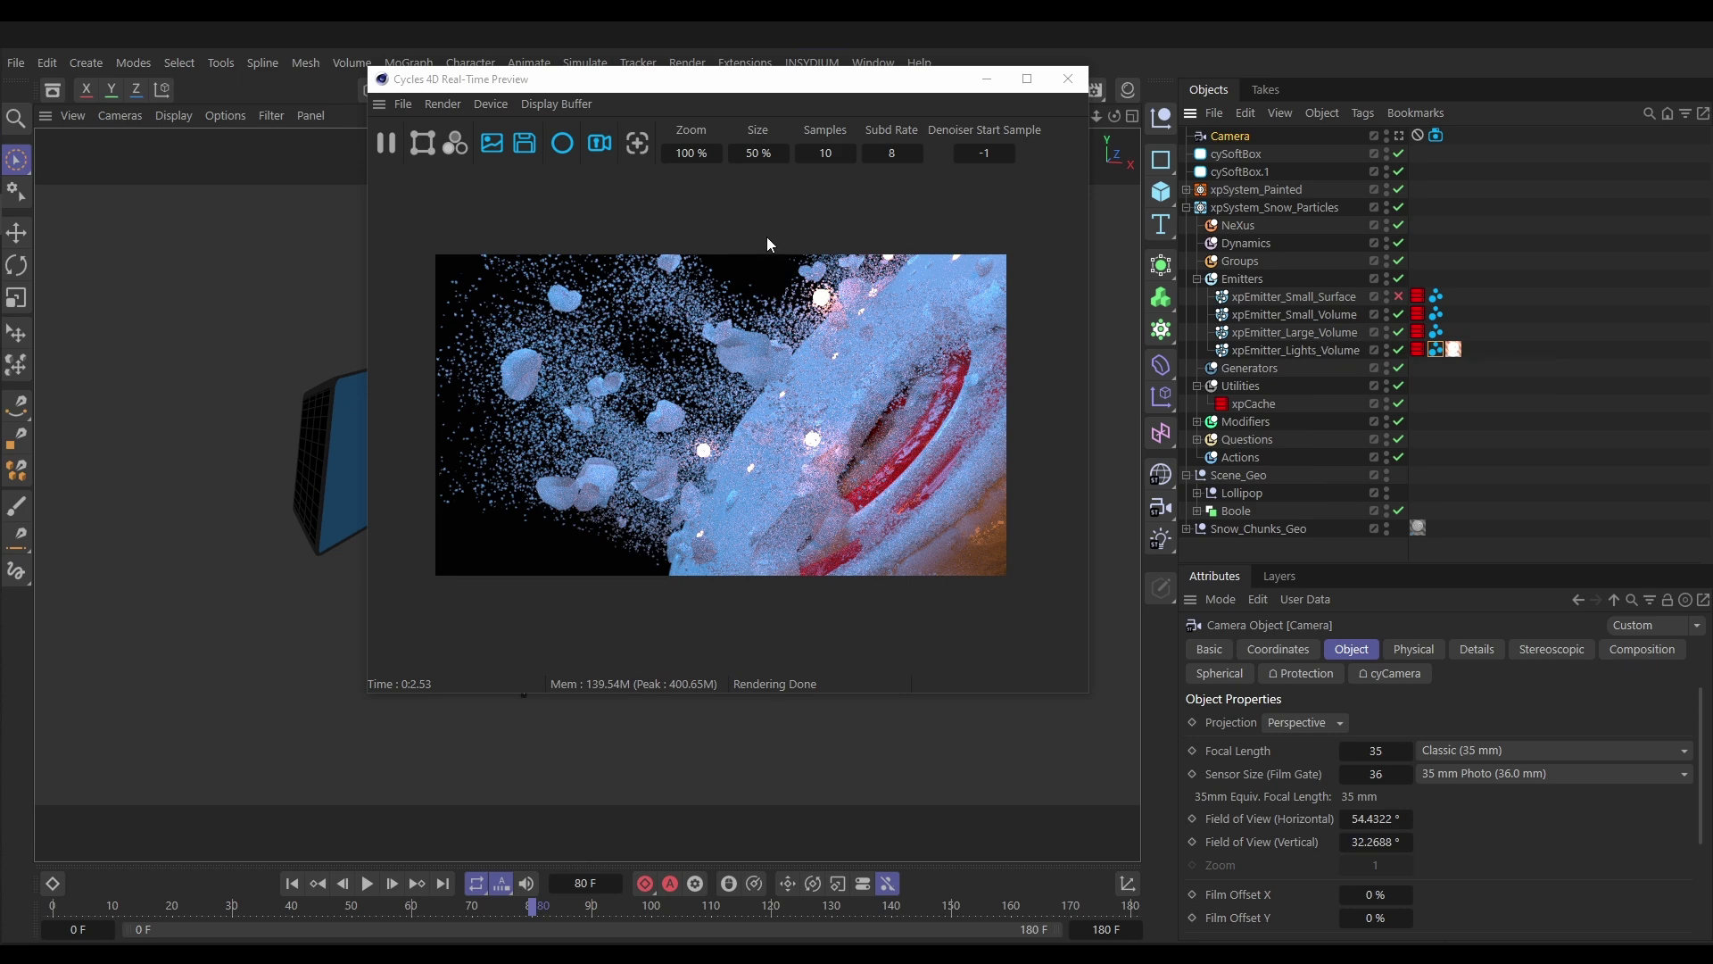
{"action": "left_click_drag", "start_coordinate": [693, 80], "coordinate": [1282, 83]}
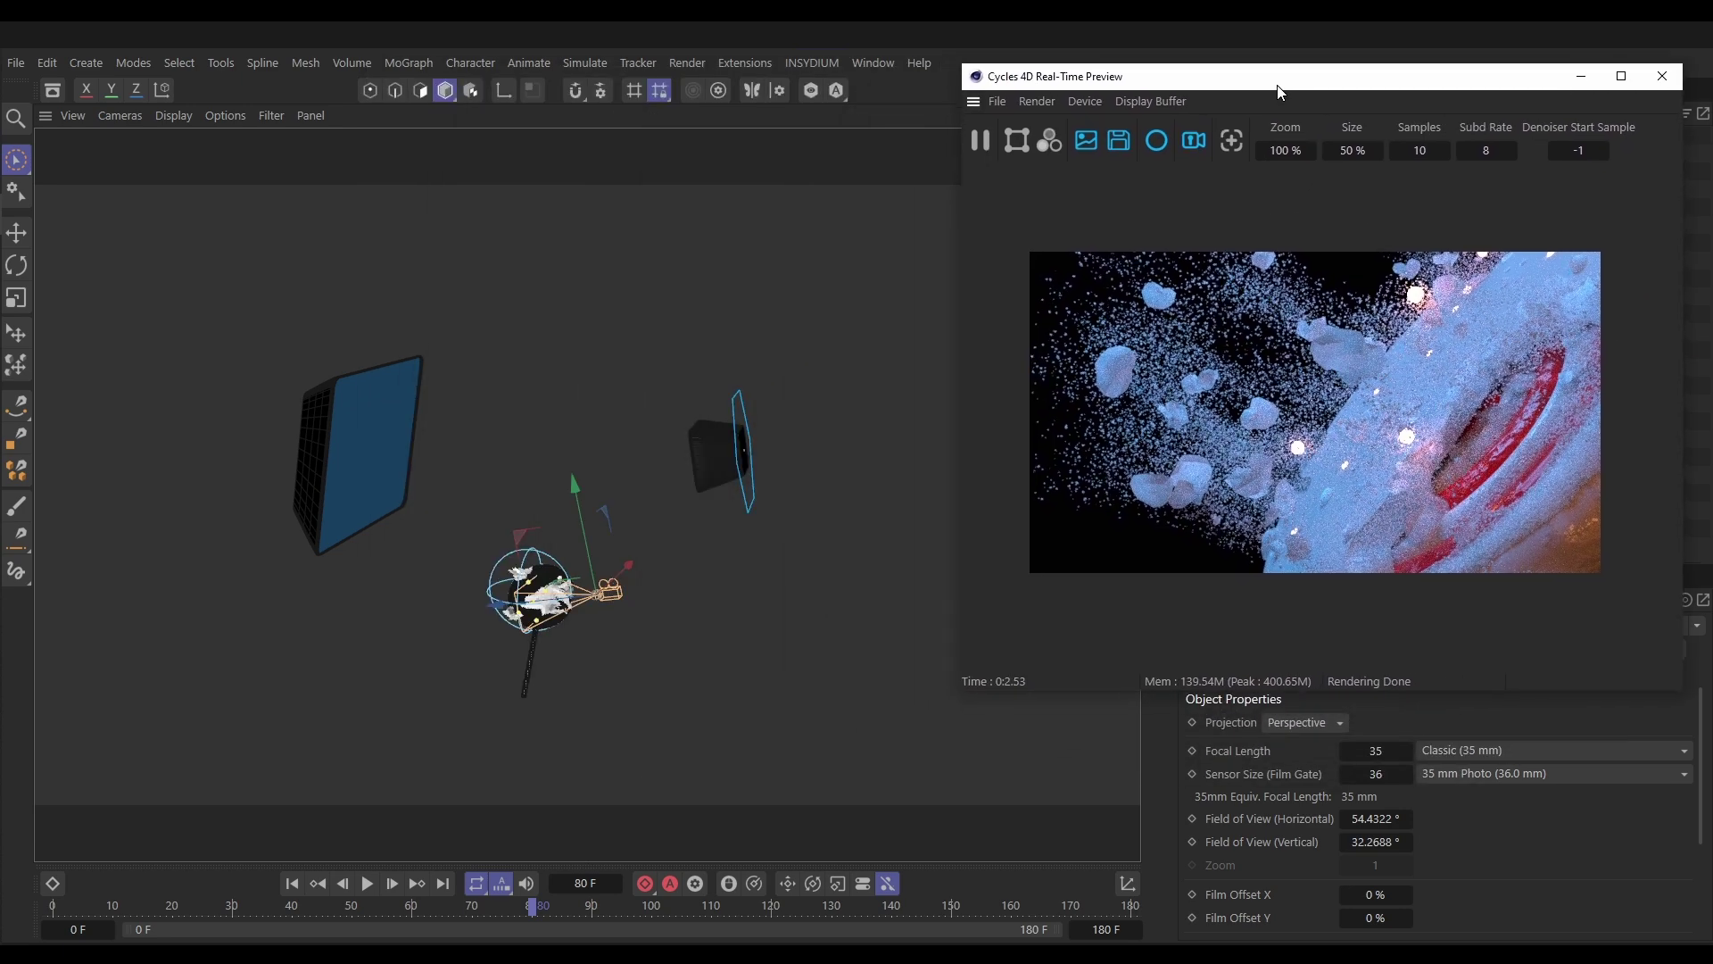
Enlarge the blue soft box in both height and width
{"action": "left_click", "coordinate": [364, 478]}
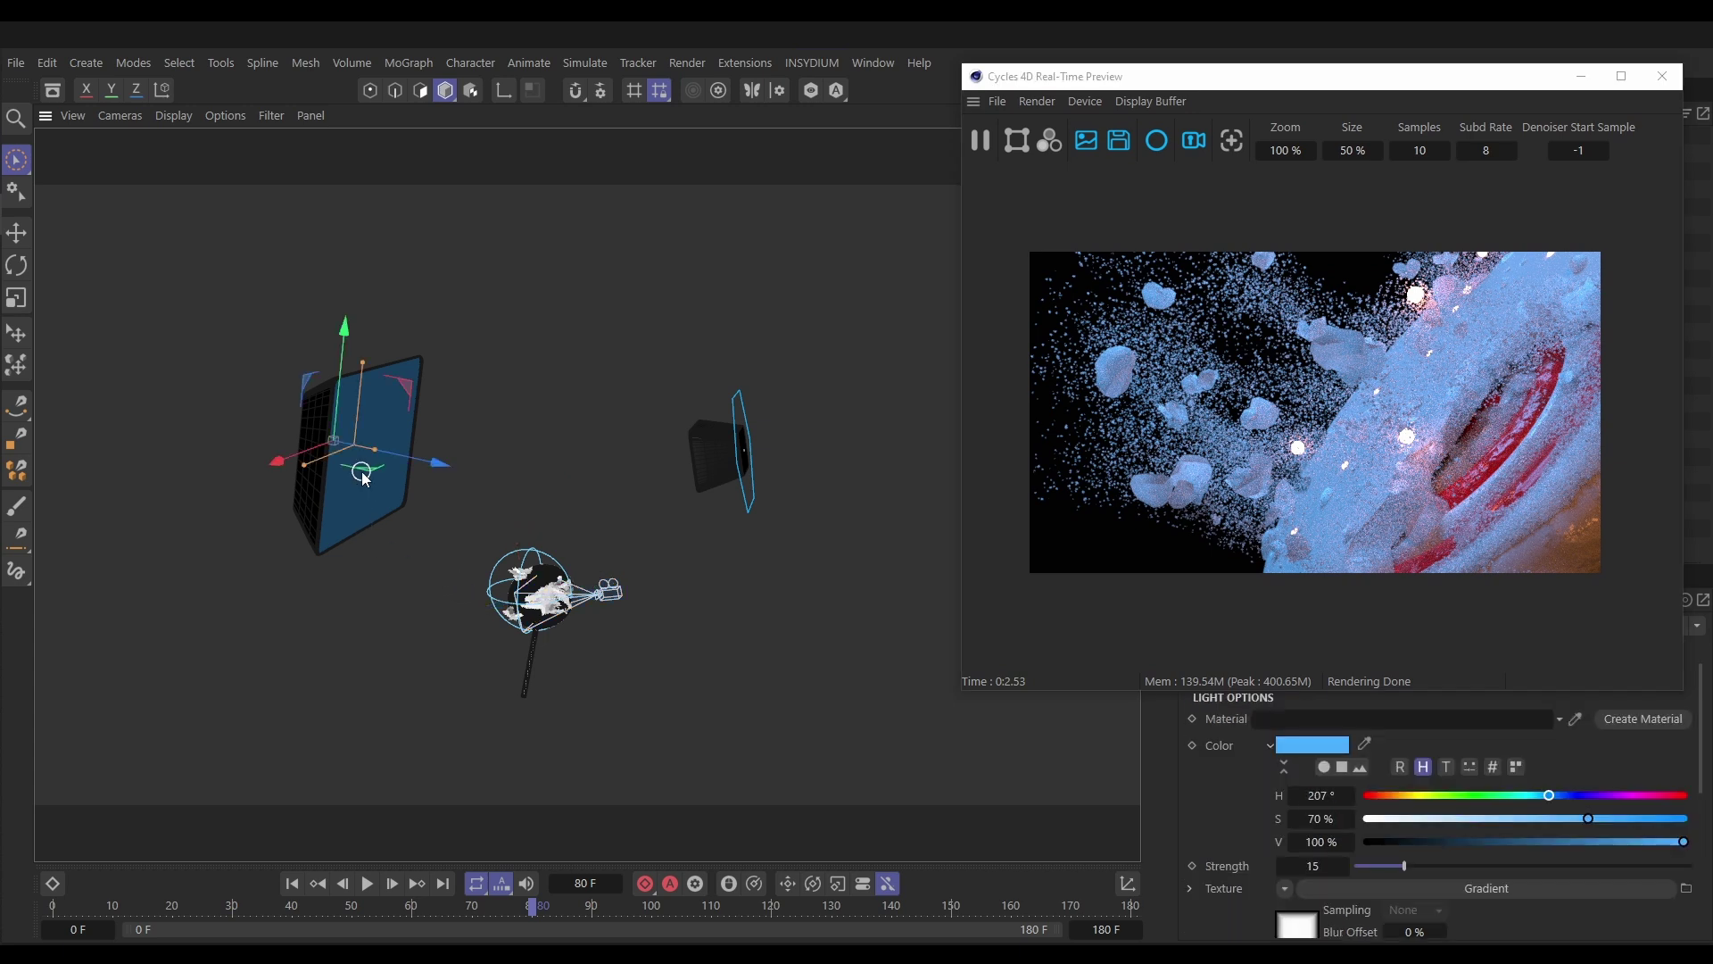
{"action": "left_click_drag", "start_coordinate": [363, 362], "coordinate": [366, 340]}
{"action": "left_click_drag", "start_coordinate": [301, 467], "coordinate": [278, 474]}
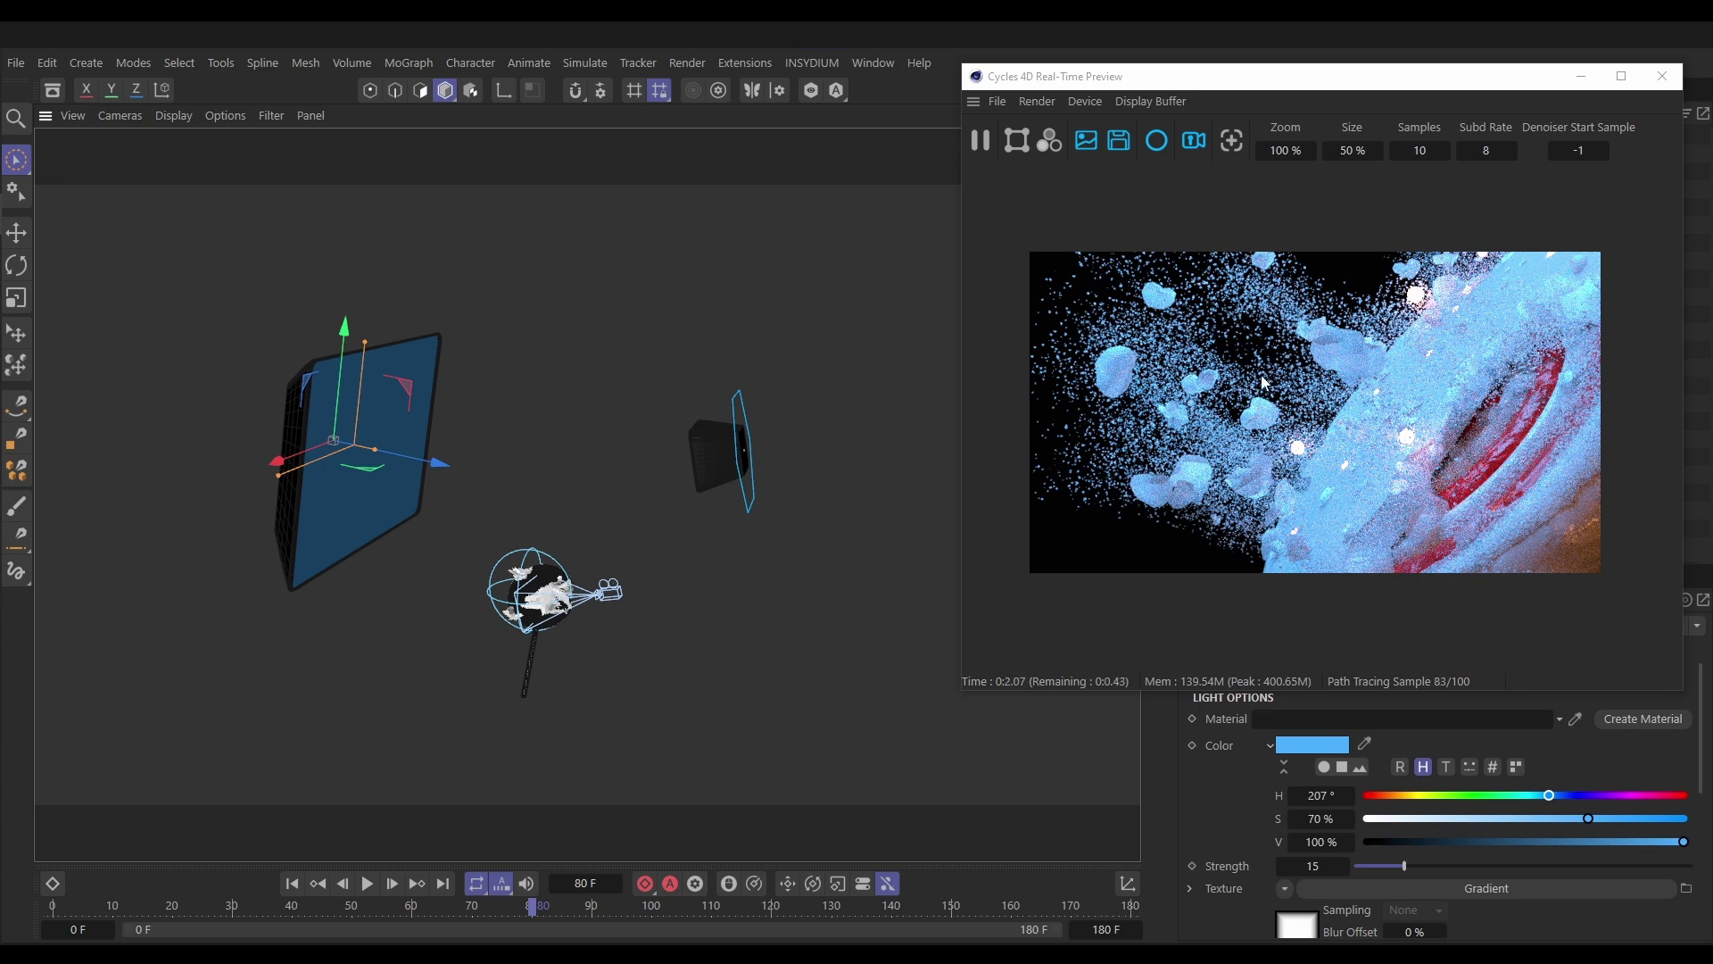
Move the blue soft box farther away from the lollipop and rotate it to re-aim its light
{"action": "left_click_drag", "start_coordinate": [555, 605], "coordinate": [585, 741], "text": "alt"}
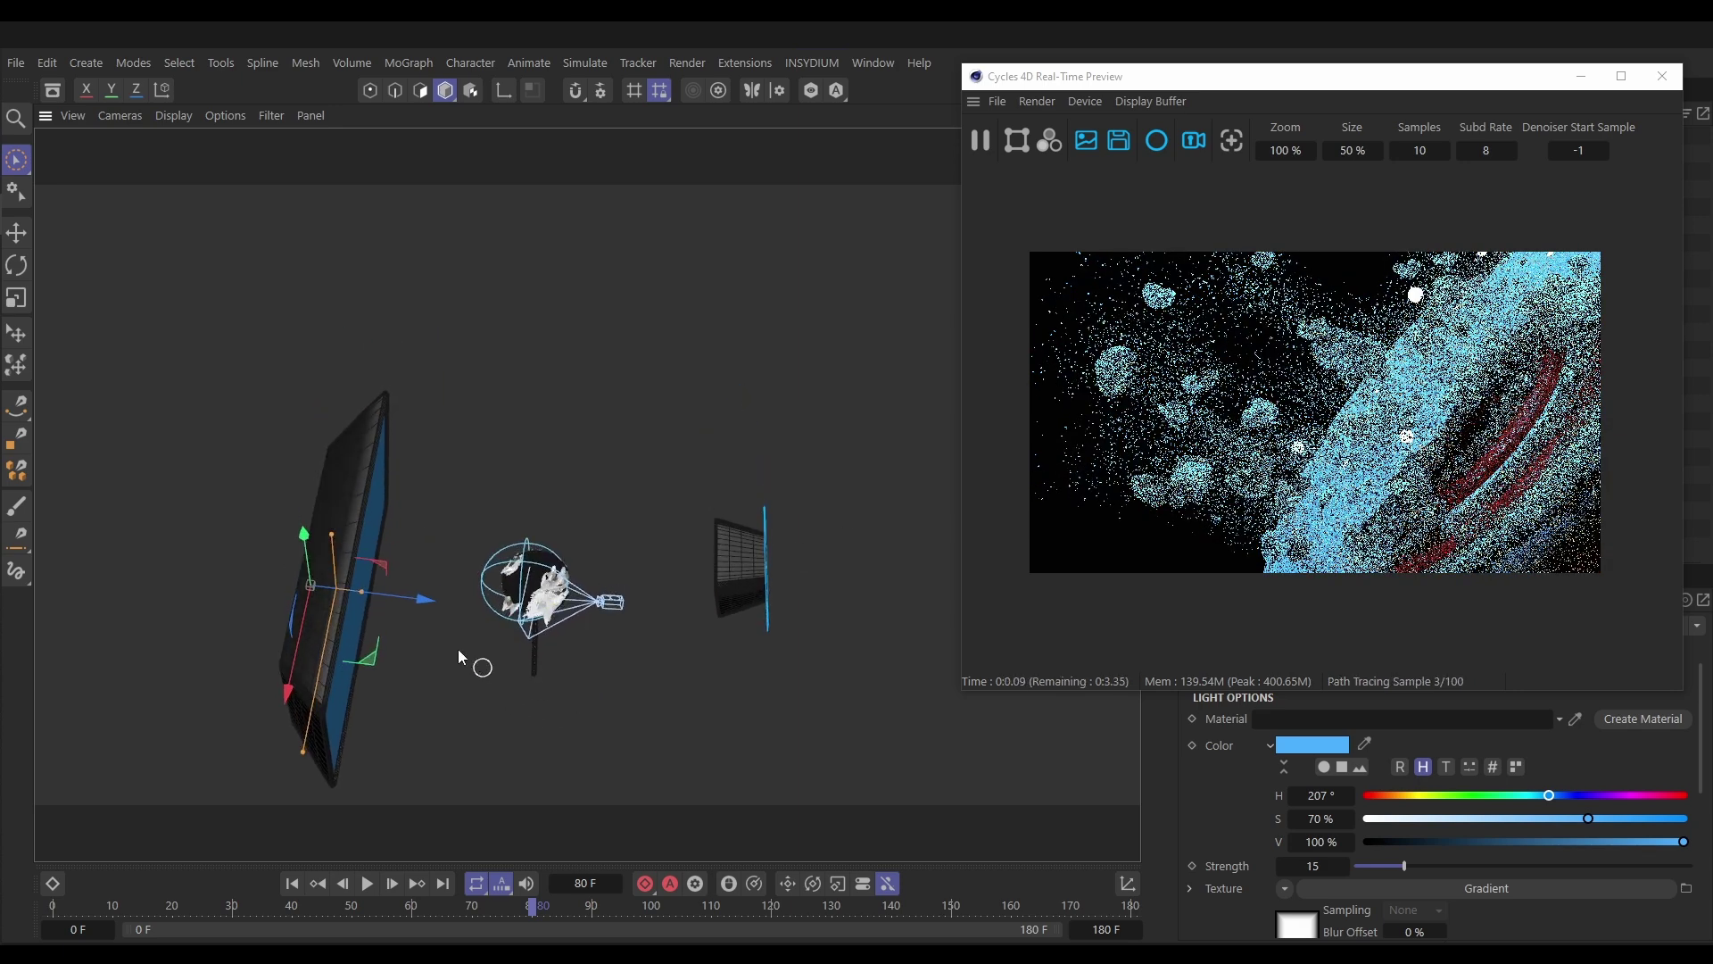
{"action": "left_click_drag", "start_coordinate": [412, 598], "coordinate": [267, 604]}
{"action": "left_click_drag", "start_coordinate": [139, 677], "coordinate": [130, 710]}
{"action": "key", "text": "r"}
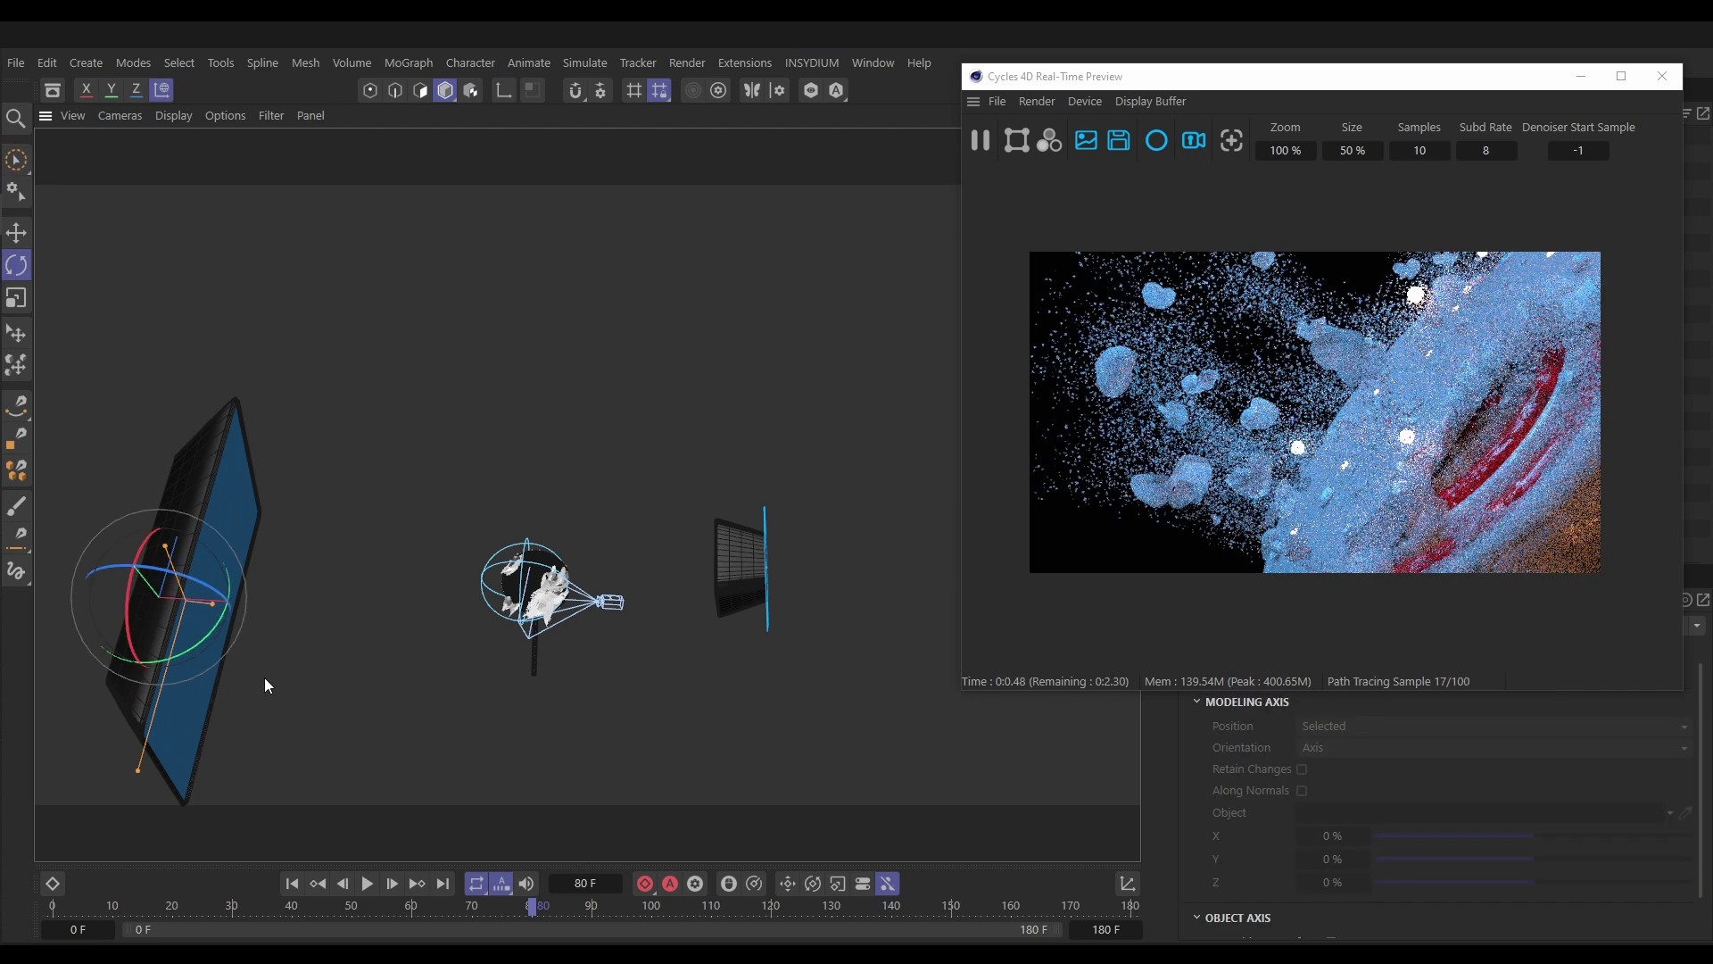
{"action": "left_click_drag", "start_coordinate": [196, 585], "coordinate": [224, 628]}
Enlarge the orange soft box and fine-tune its size
{"action": "mouse_move", "coordinate": [551, 607]}
{"action": "left_mouse_down", "text": "alt"}
{"action": "mouse_move", "coordinate": [544, 683]}
{"action": "mouse_move", "coordinate": [541, 615]}
{"action": "left_mouse_up", "text": "alt"}
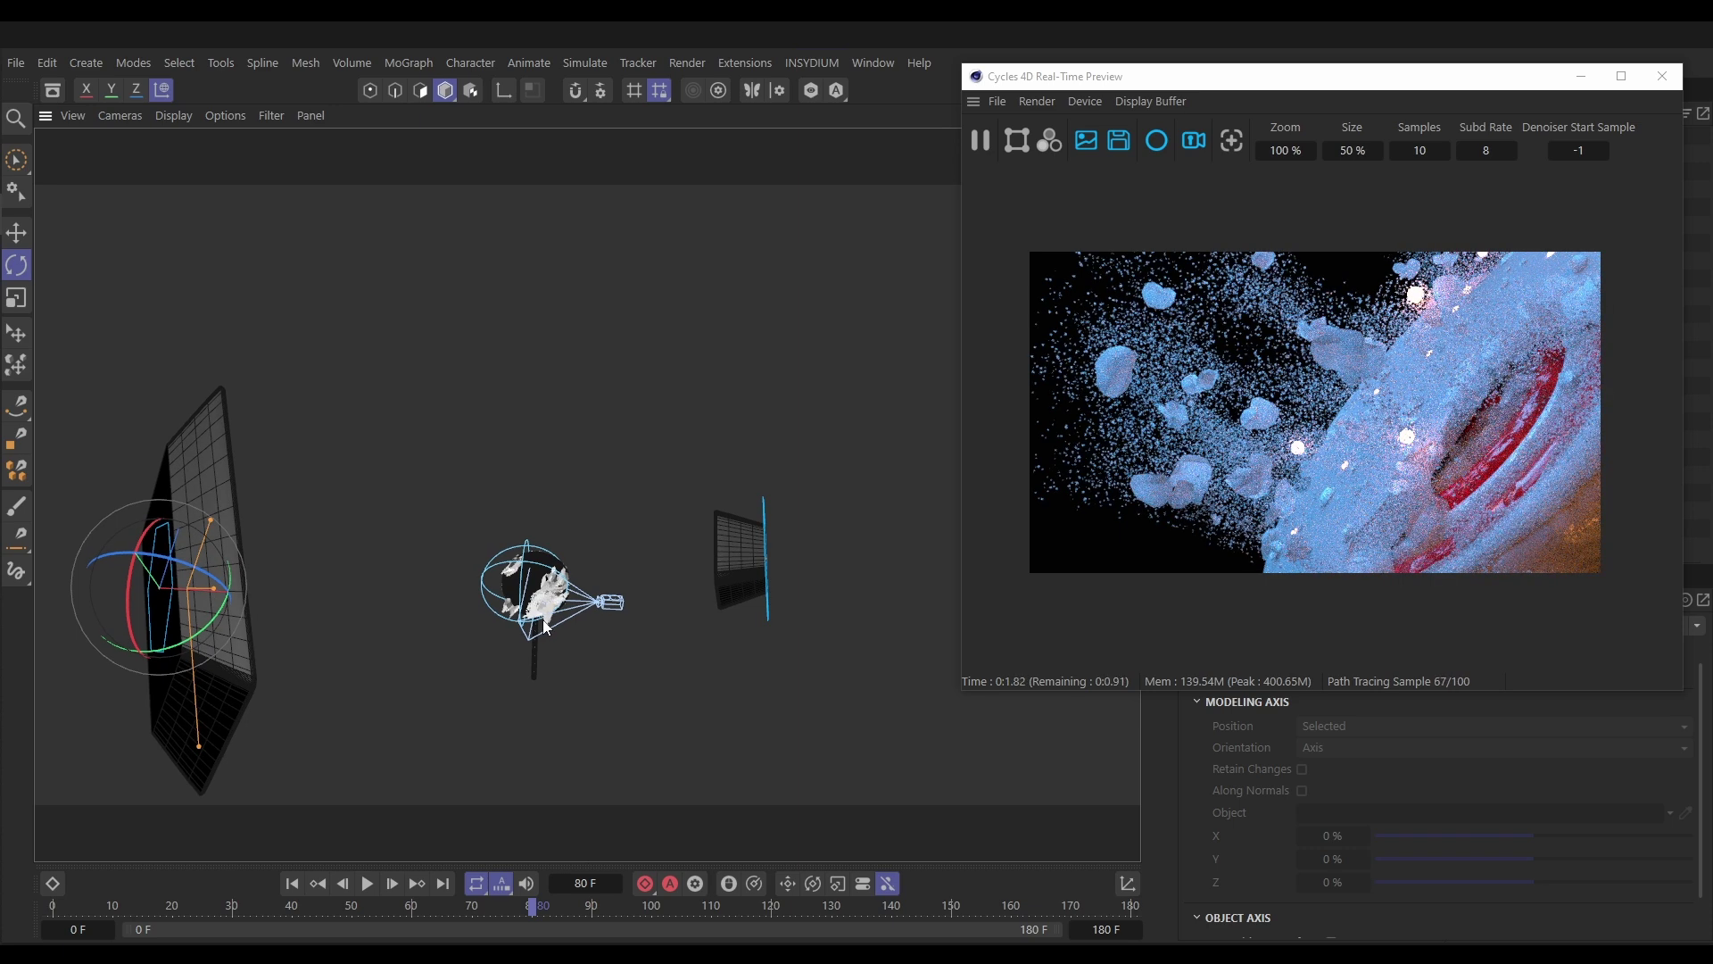
{"action": "left_click_drag", "start_coordinate": [594, 595], "coordinate": [723, 493], "text": "alt"}
{"action": "left_click", "coordinate": [737, 489]}
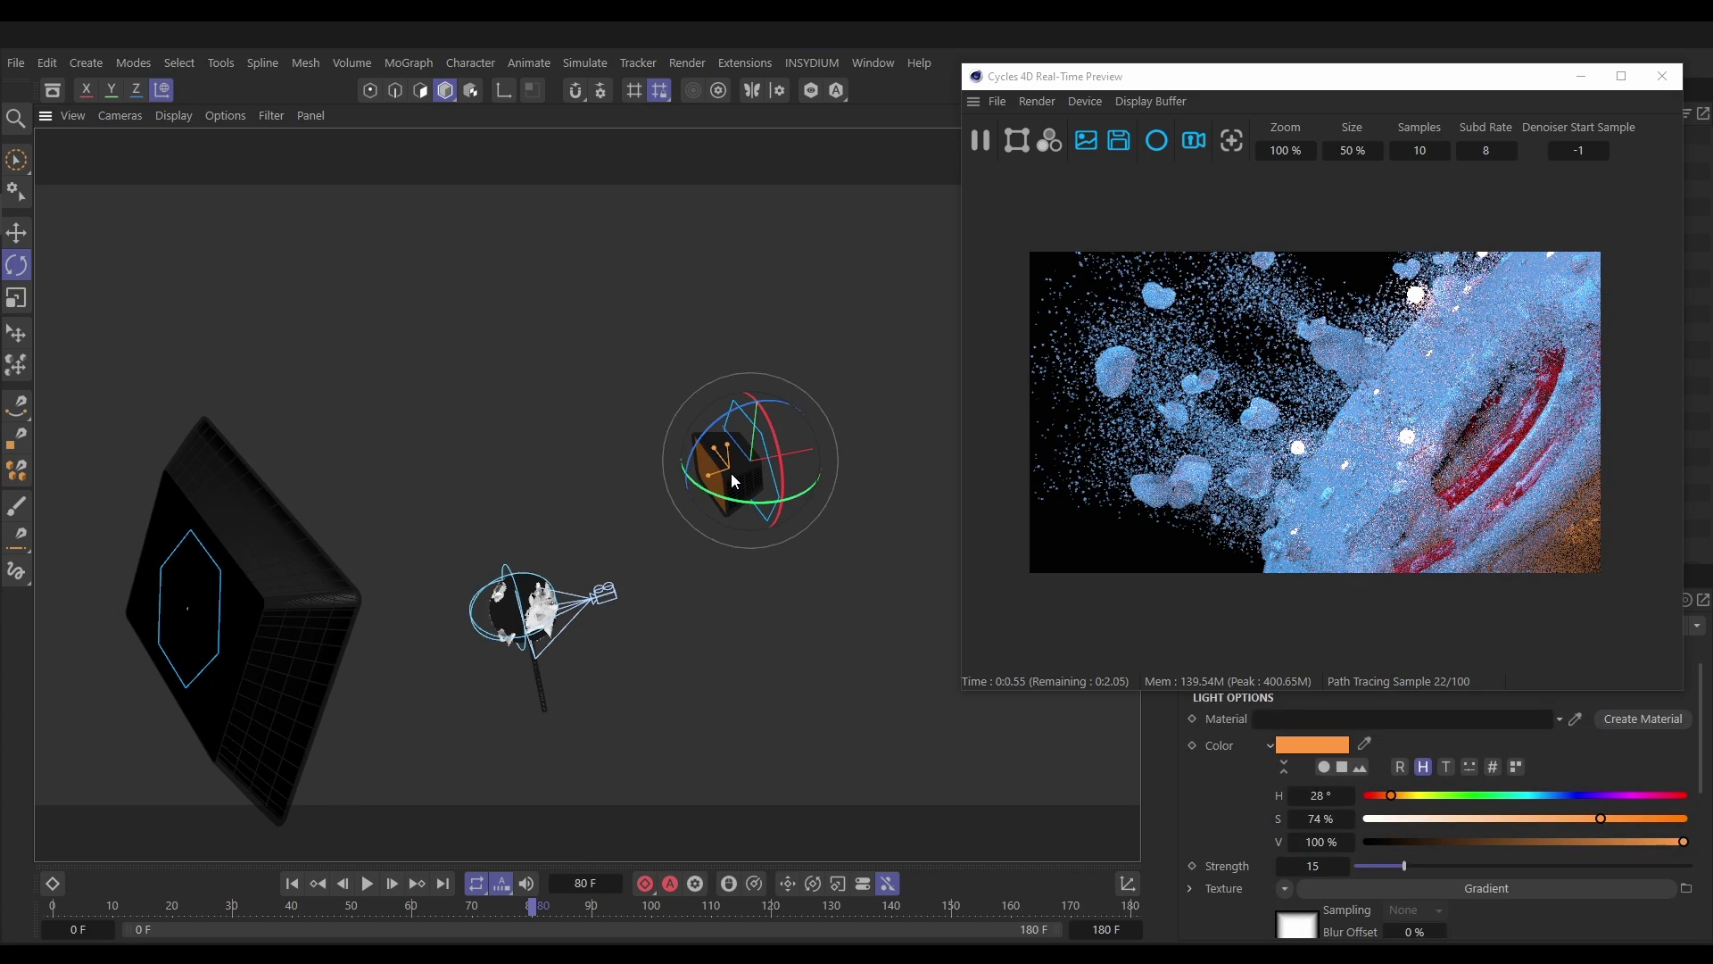
{"action": "left_click_drag", "start_coordinate": [696, 439], "coordinate": [731, 419]}
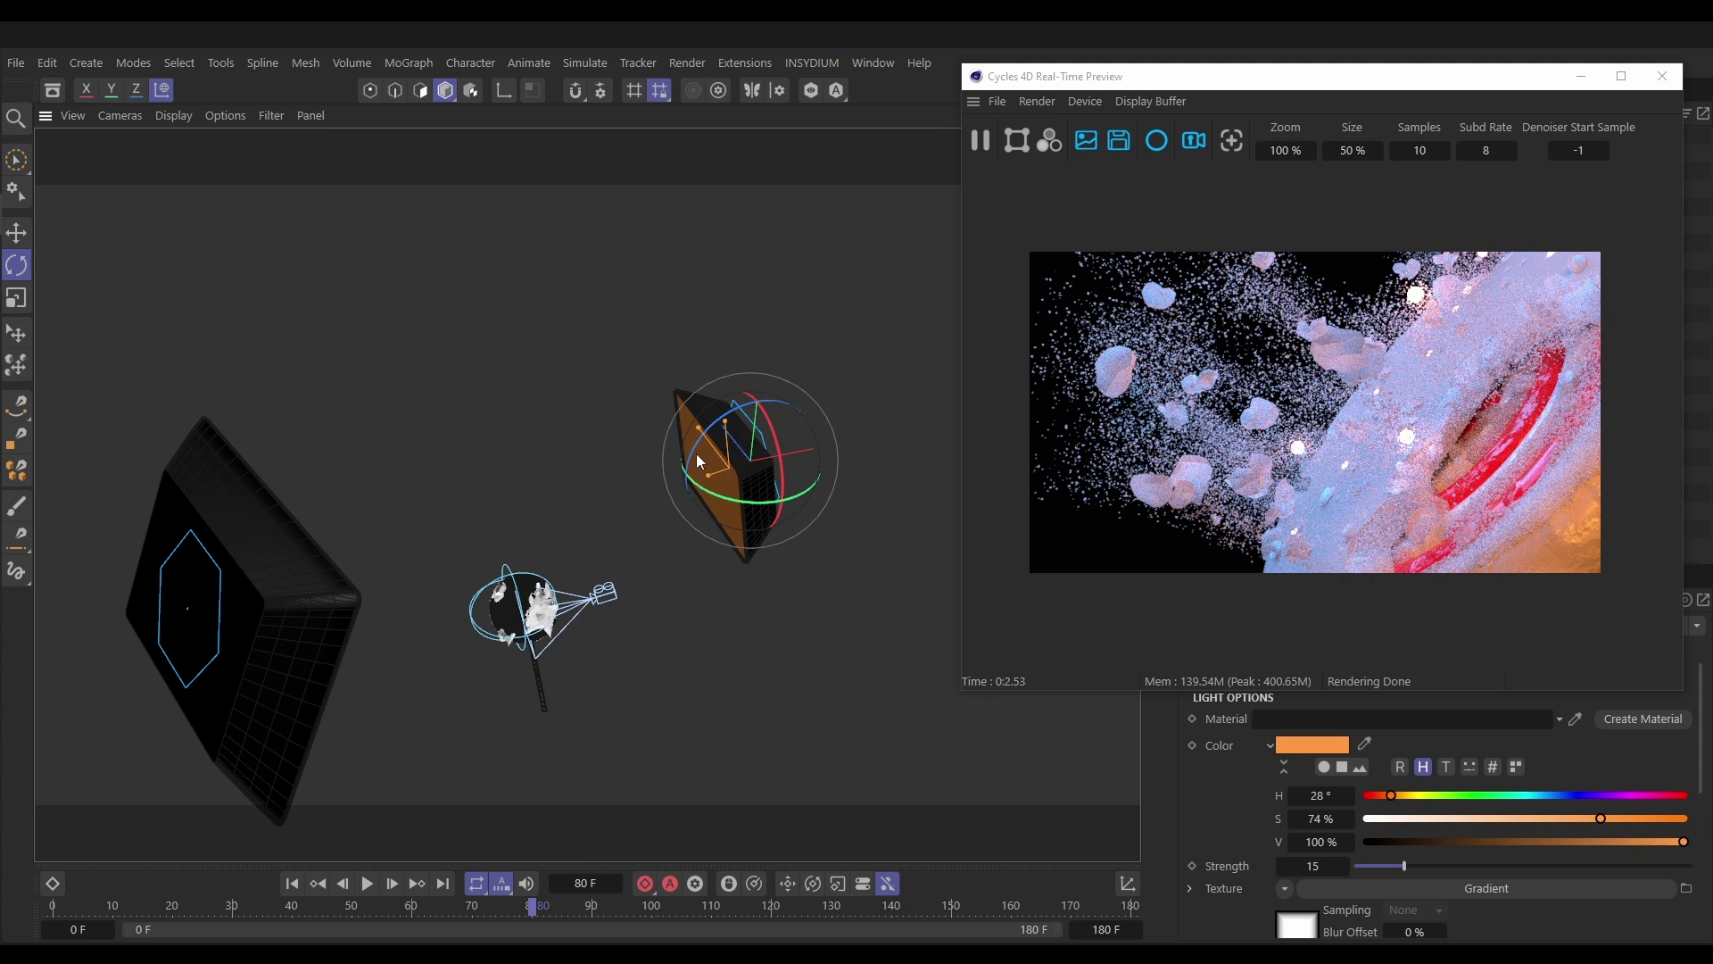
{"action": "left_click_drag", "start_coordinate": [699, 458], "coordinate": [695, 441]}
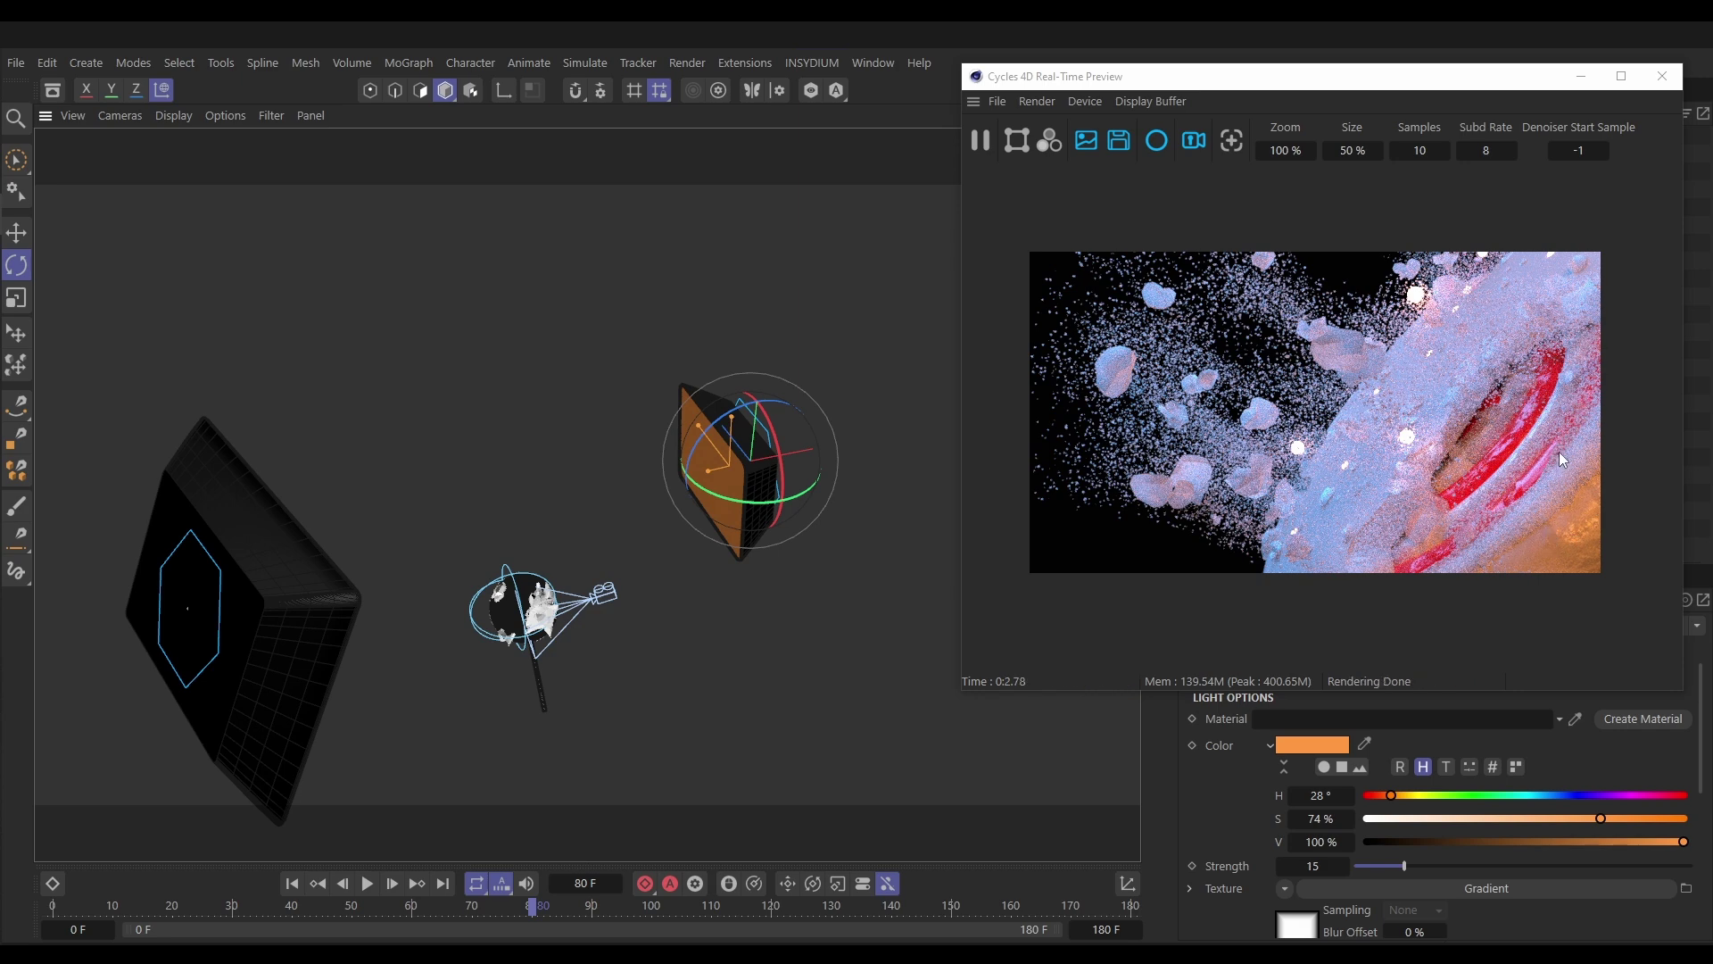
Rotate the orange soft box to re-aim its light so orange falls on the lollipop's lower edge
{"action": "left_click_drag", "start_coordinate": [698, 455], "coordinate": [721, 426]}
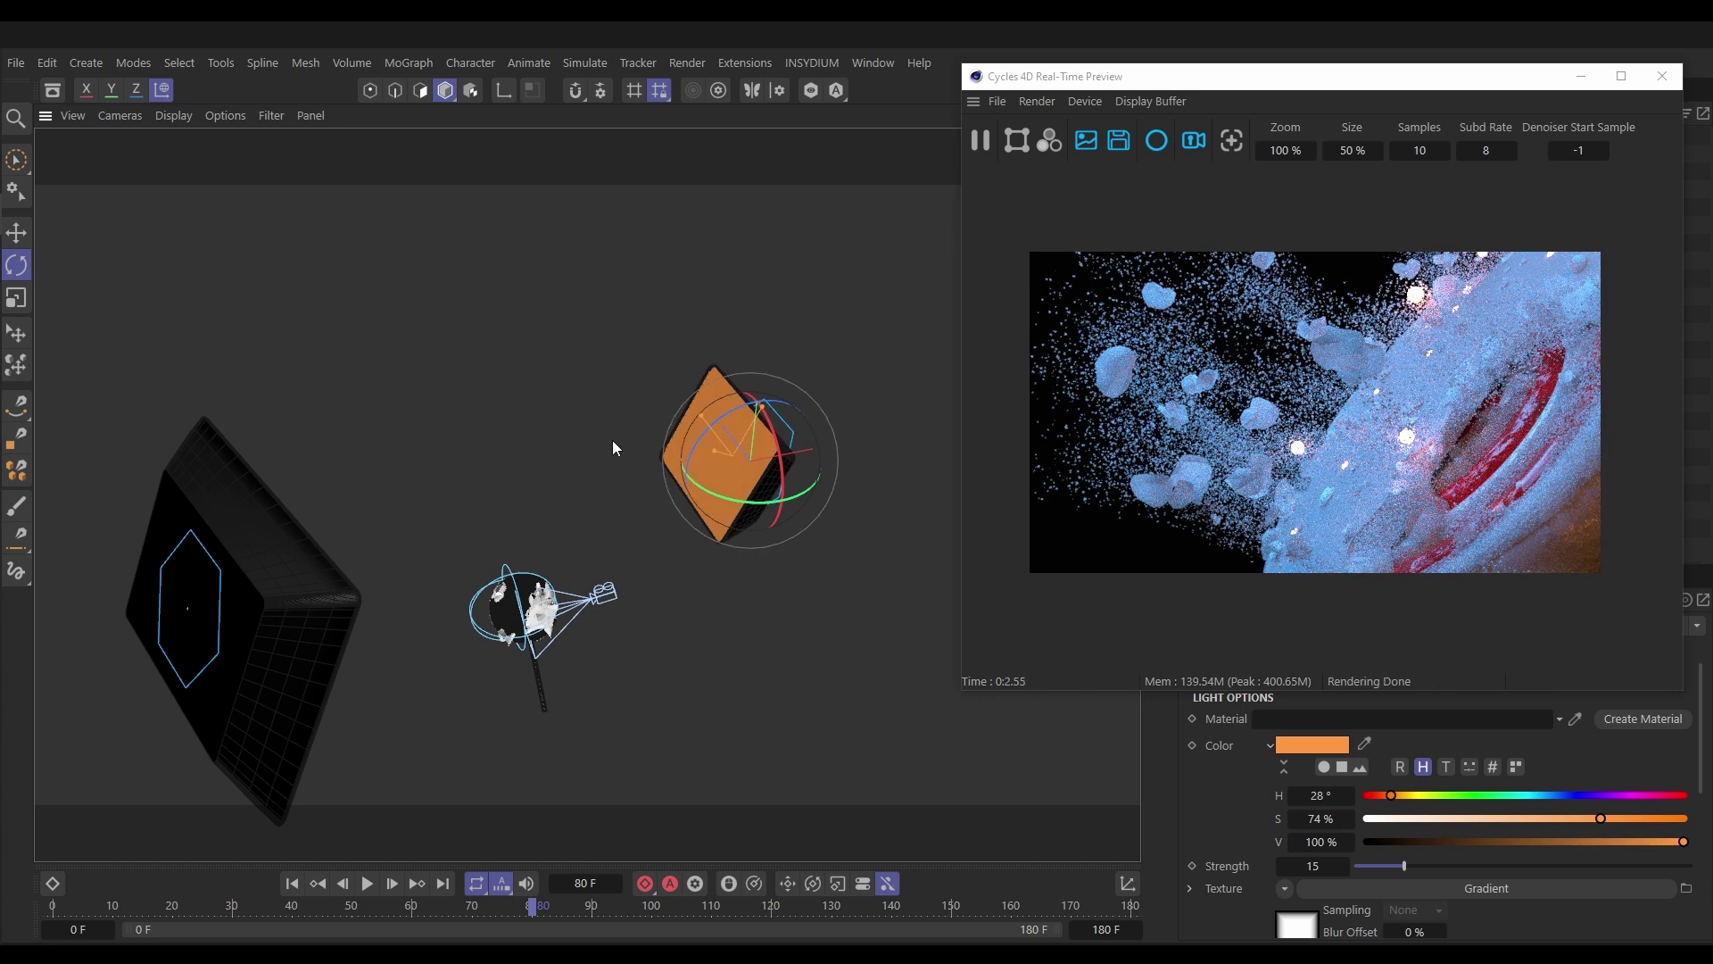
{"action": "left_click_drag", "start_coordinate": [703, 436], "coordinate": [695, 451]}
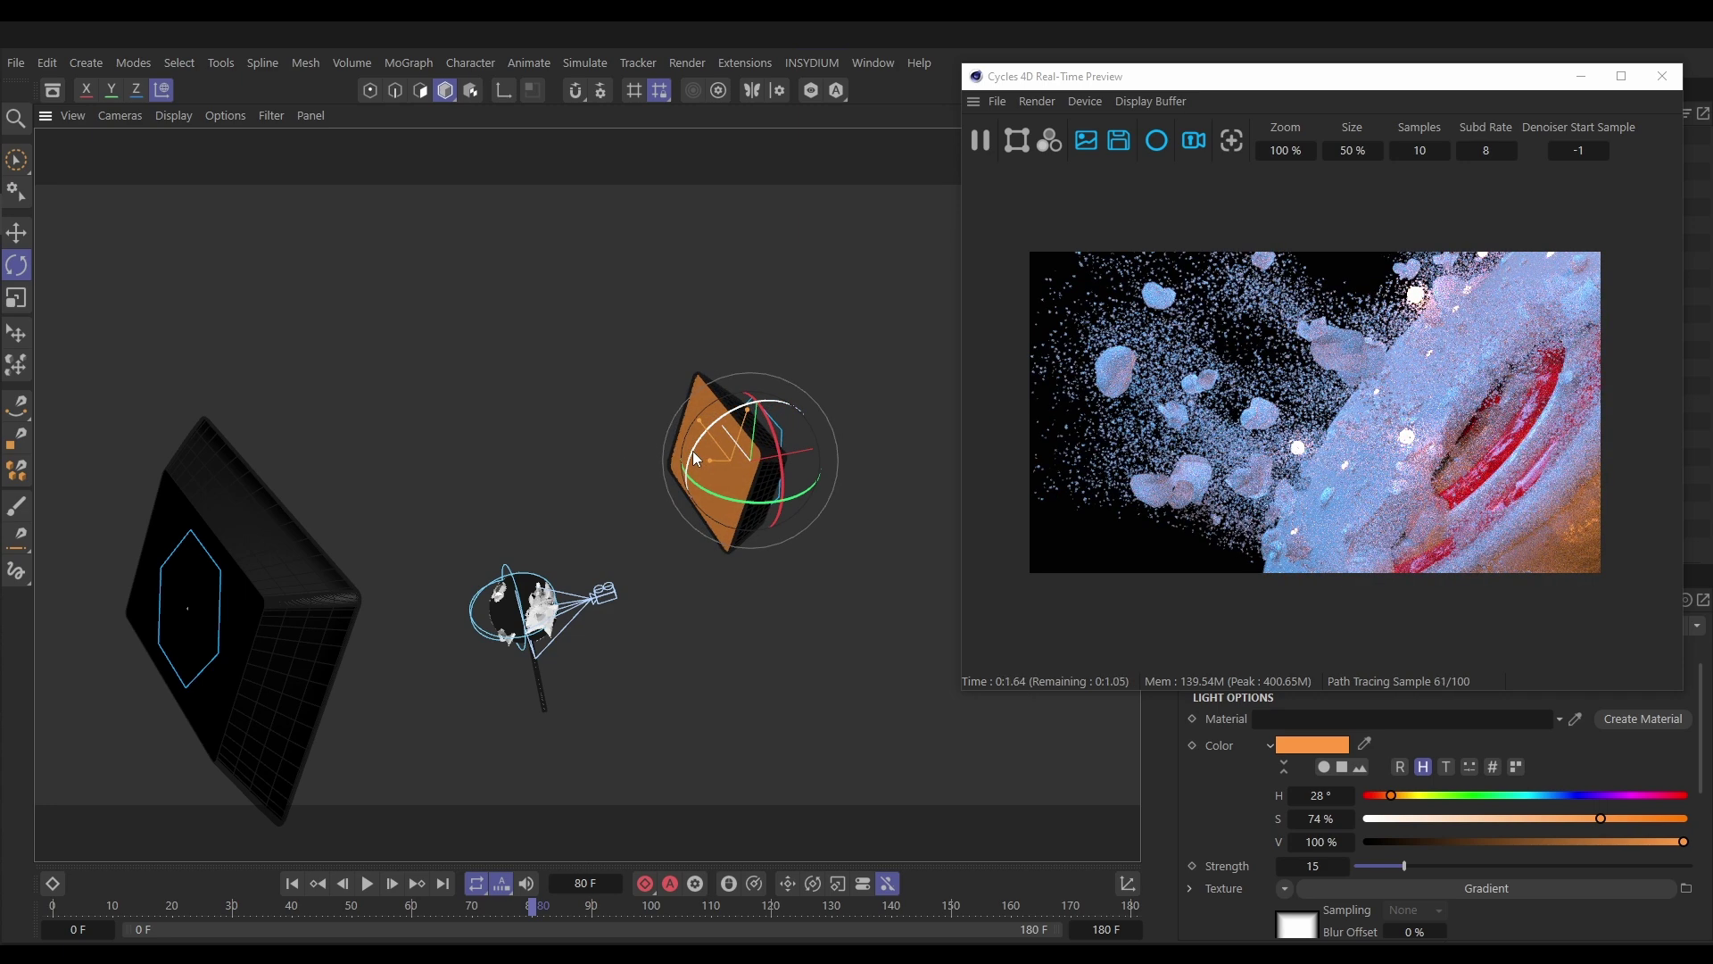
{"action": "left_click_drag", "start_coordinate": [693, 451], "coordinate": [691, 456]}
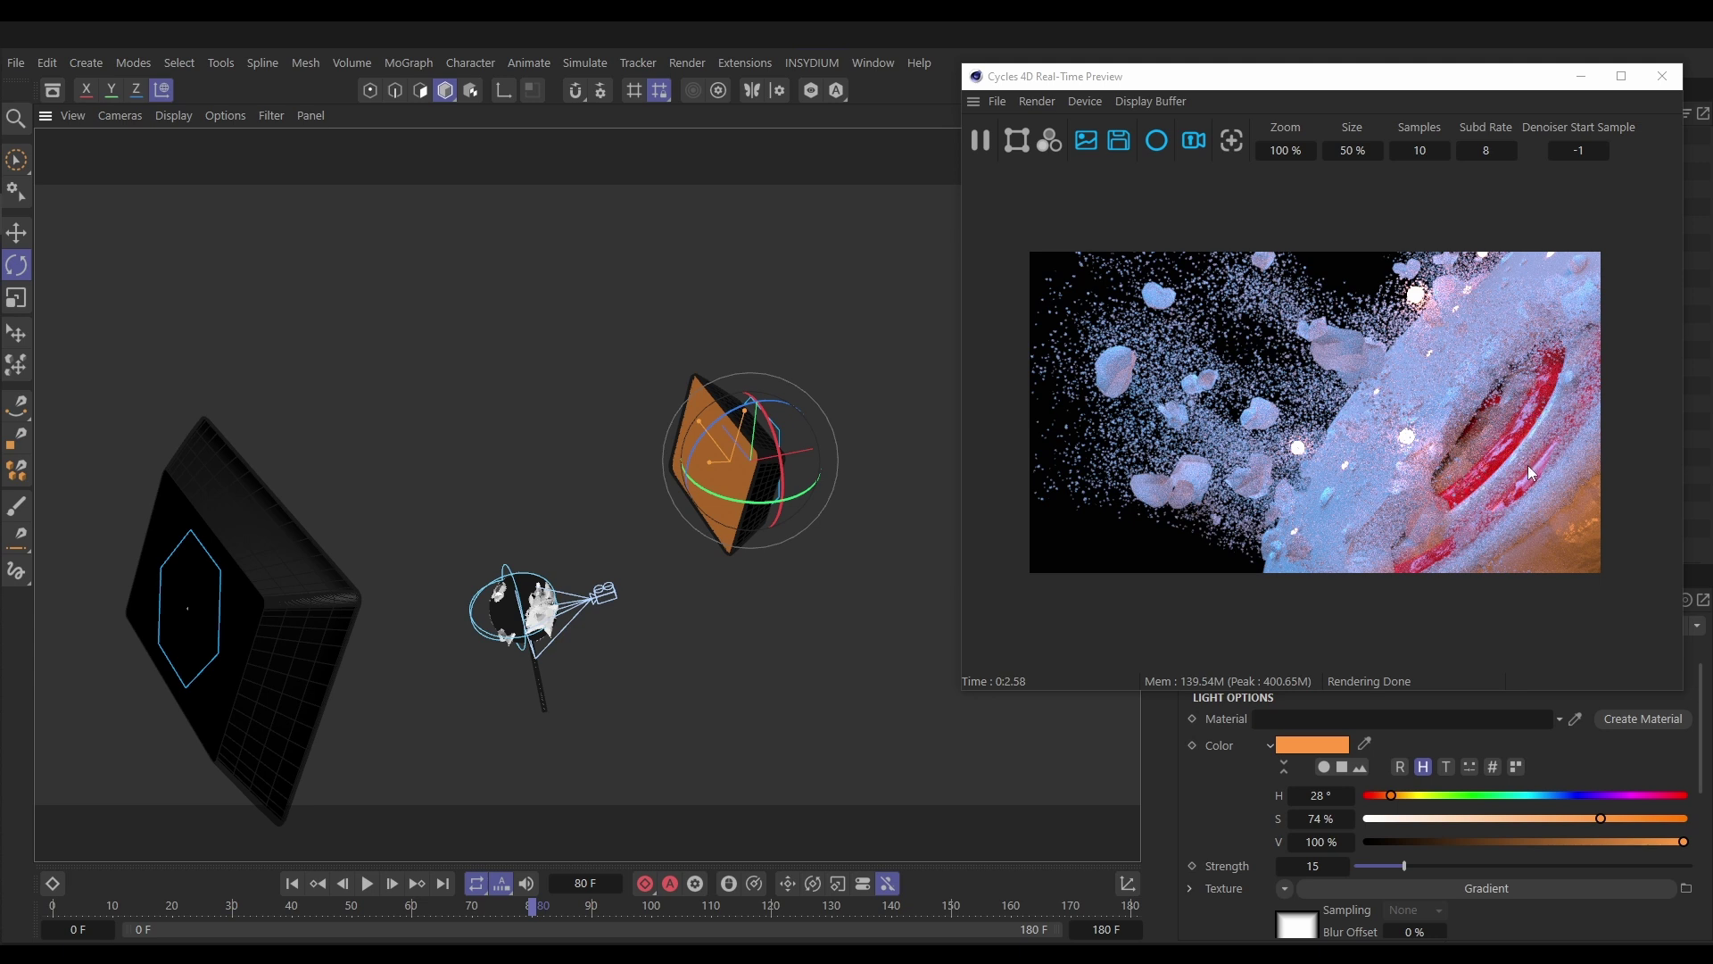
Open the red candy material in the Node Editor, placing its window beside the real-time preview
{"action": "left_click_drag", "start_coordinate": [1322, 86], "coordinate": [365, 60]}
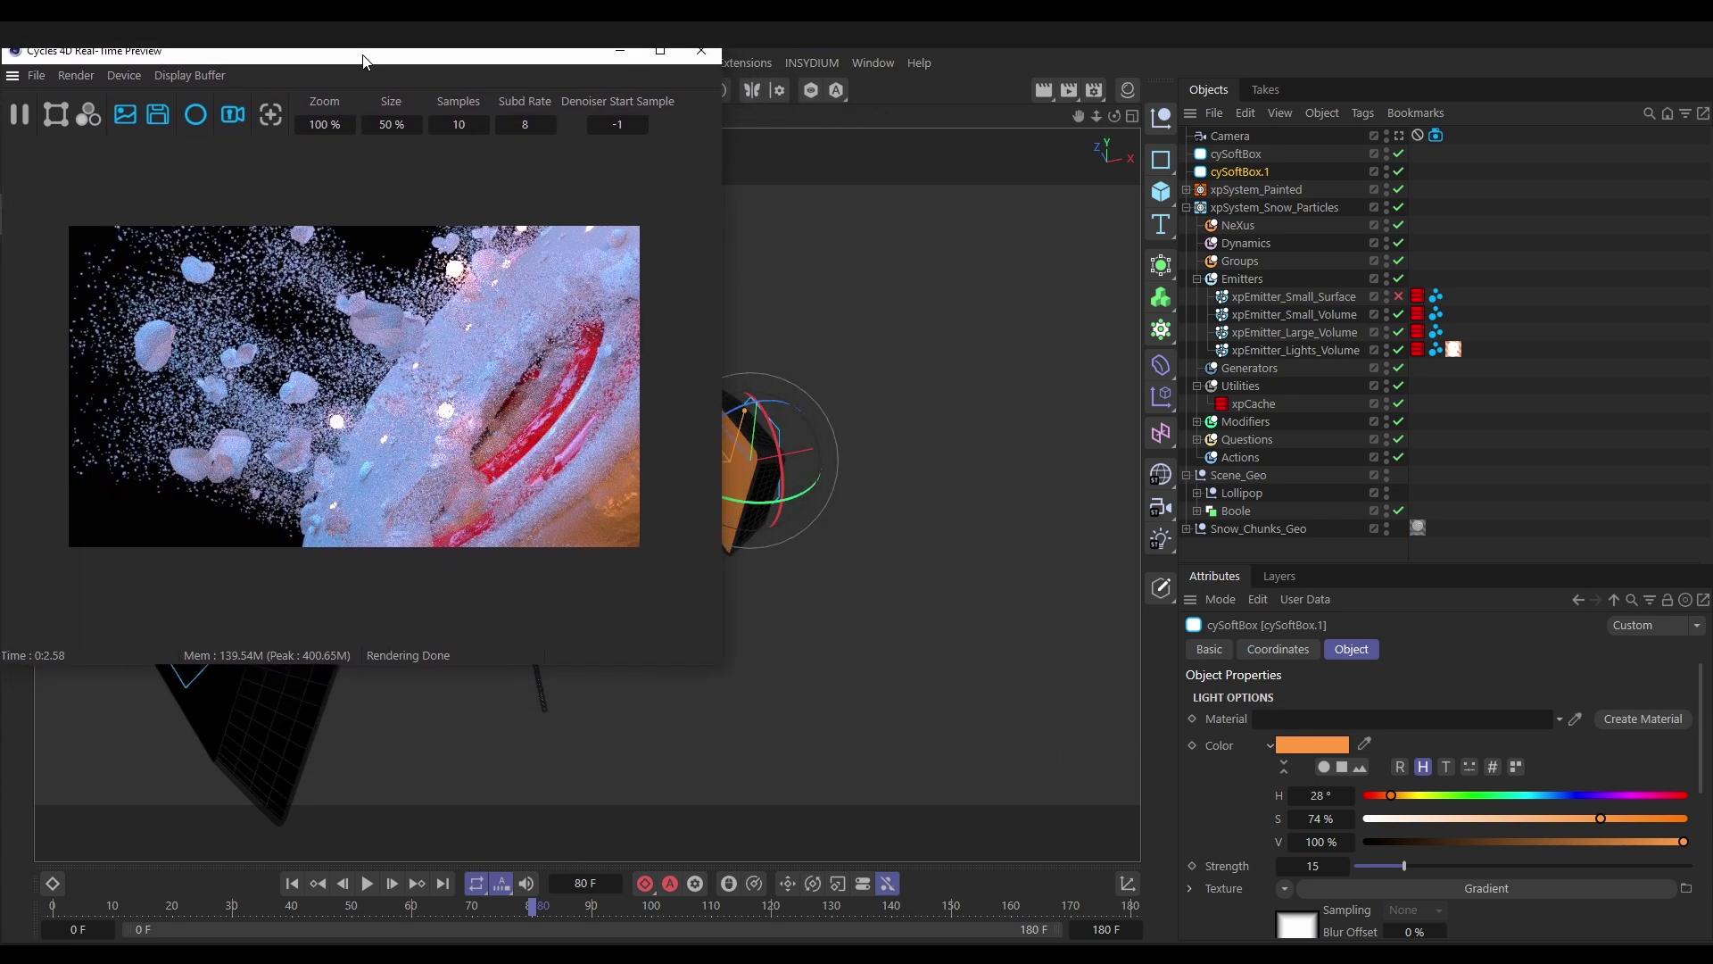
{"action": "left_click", "coordinate": [1128, 91]}
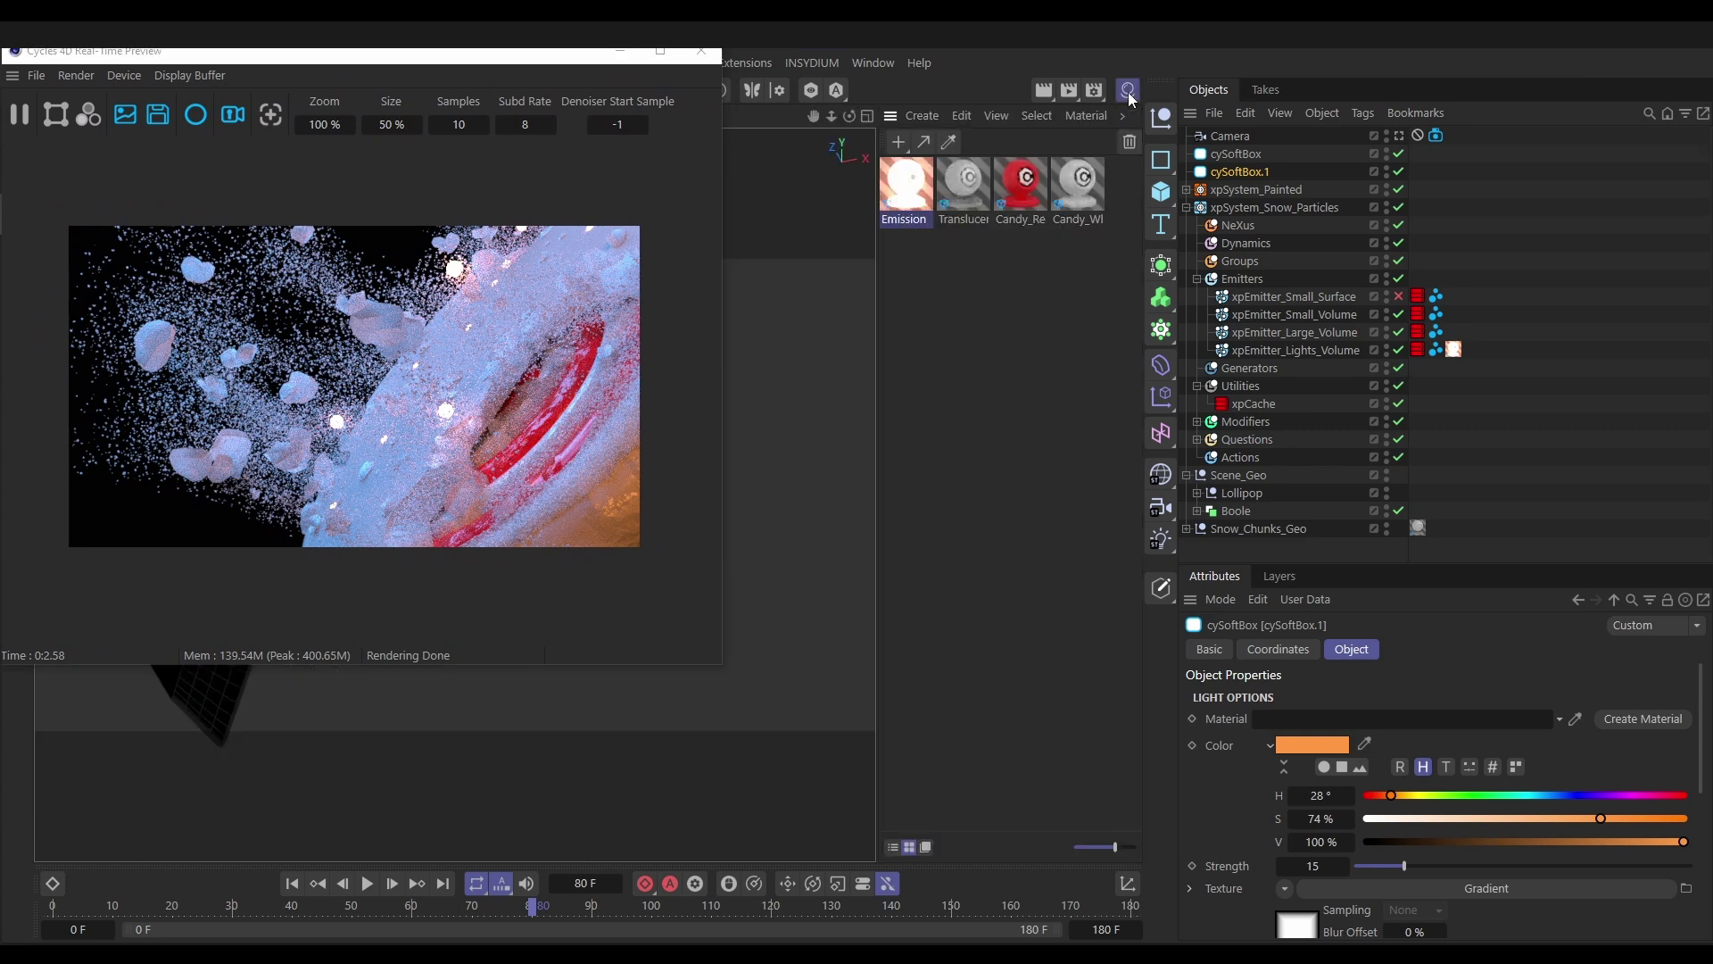
{"action": "double_click", "coordinate": [1026, 195]}
{"action": "left_click_drag", "start_coordinate": [860, 132], "coordinate": [1337, 54]}
Rearrange the Bump, black-and-white Color Ramp and texture coordinate nodes to space out the red candy material's node graph
{"action": "middle_click_drag", "start_coordinate": [1212, 420], "coordinate": [1148, 377]}
{"action": "left_click_drag", "start_coordinate": [1135, 495], "coordinate": [1118, 386]}
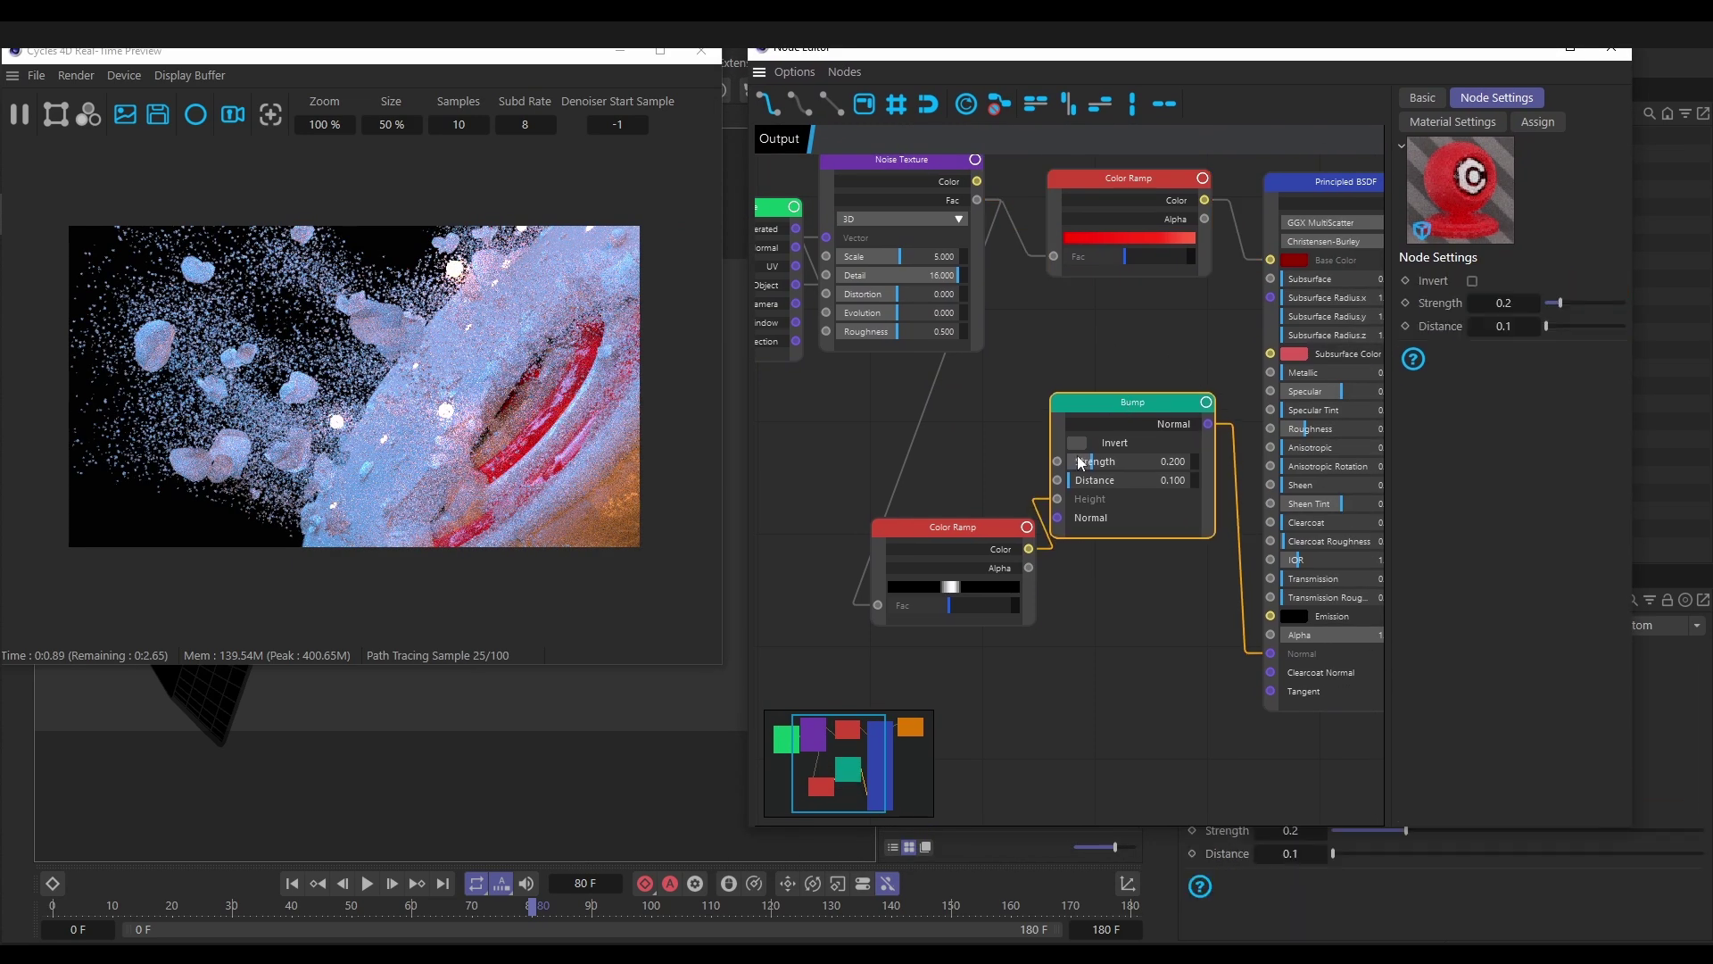
{"action": "left_click_drag", "start_coordinate": [987, 526], "coordinate": [948, 480]}
{"action": "middle_click_drag", "start_coordinate": [1033, 329], "coordinate": [1073, 369]}
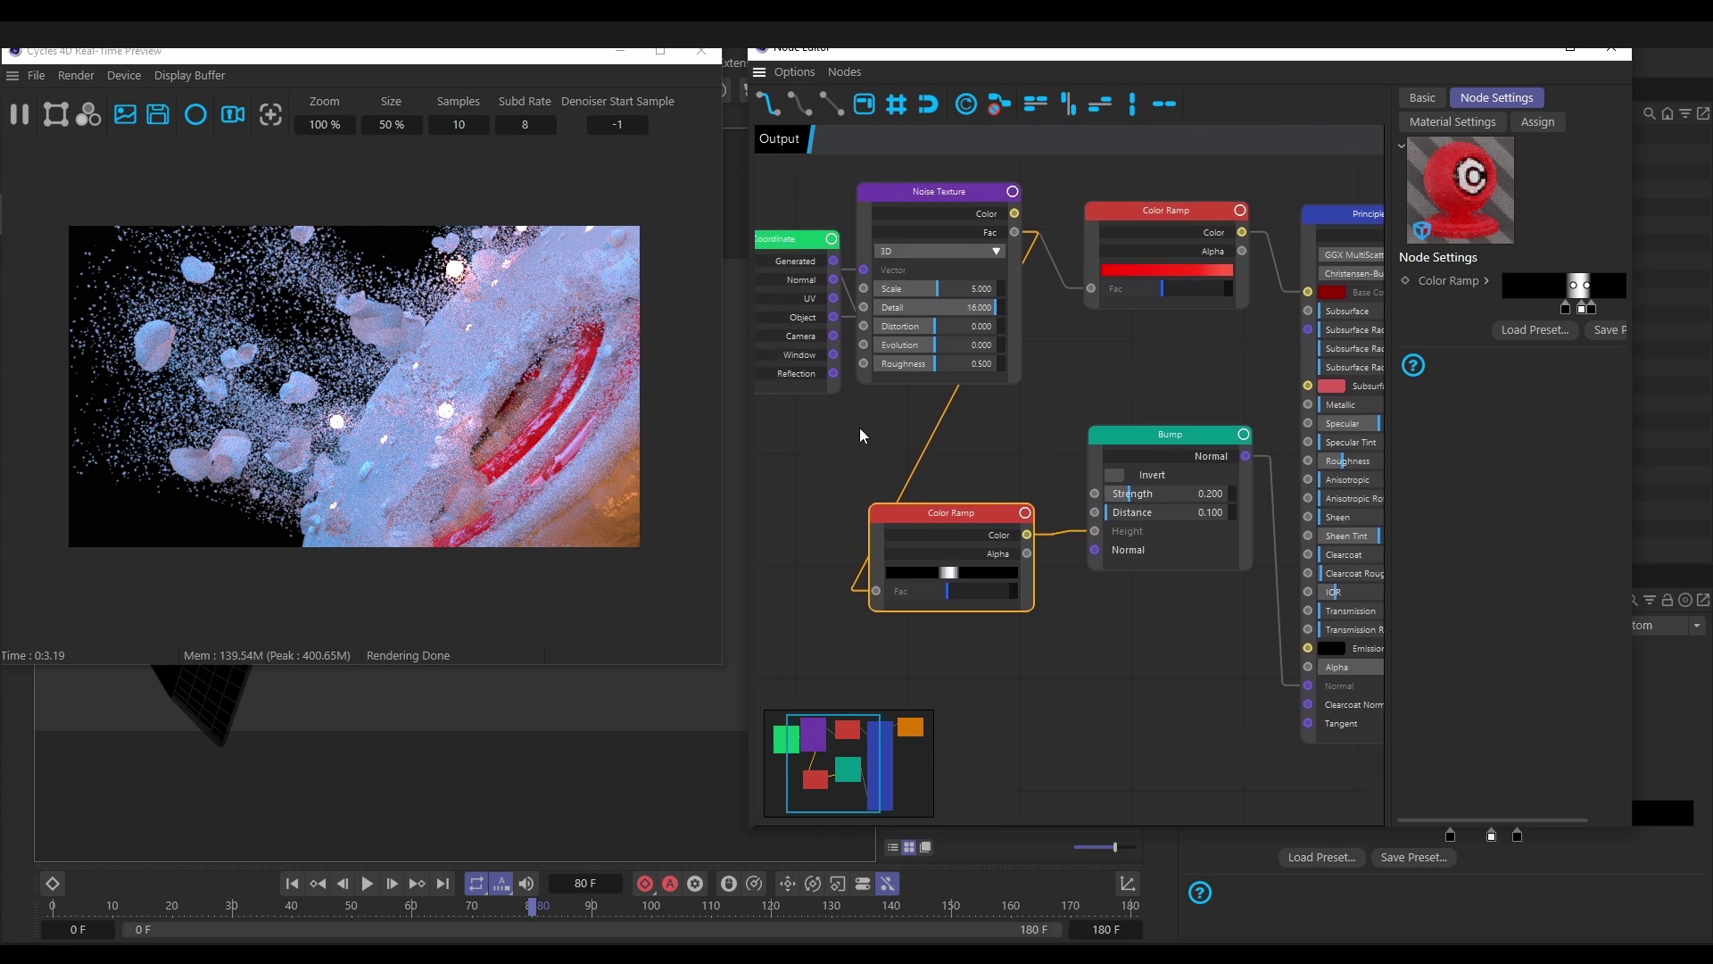
{"action": "left_click_drag", "start_coordinate": [797, 237], "coordinate": [770, 255]}
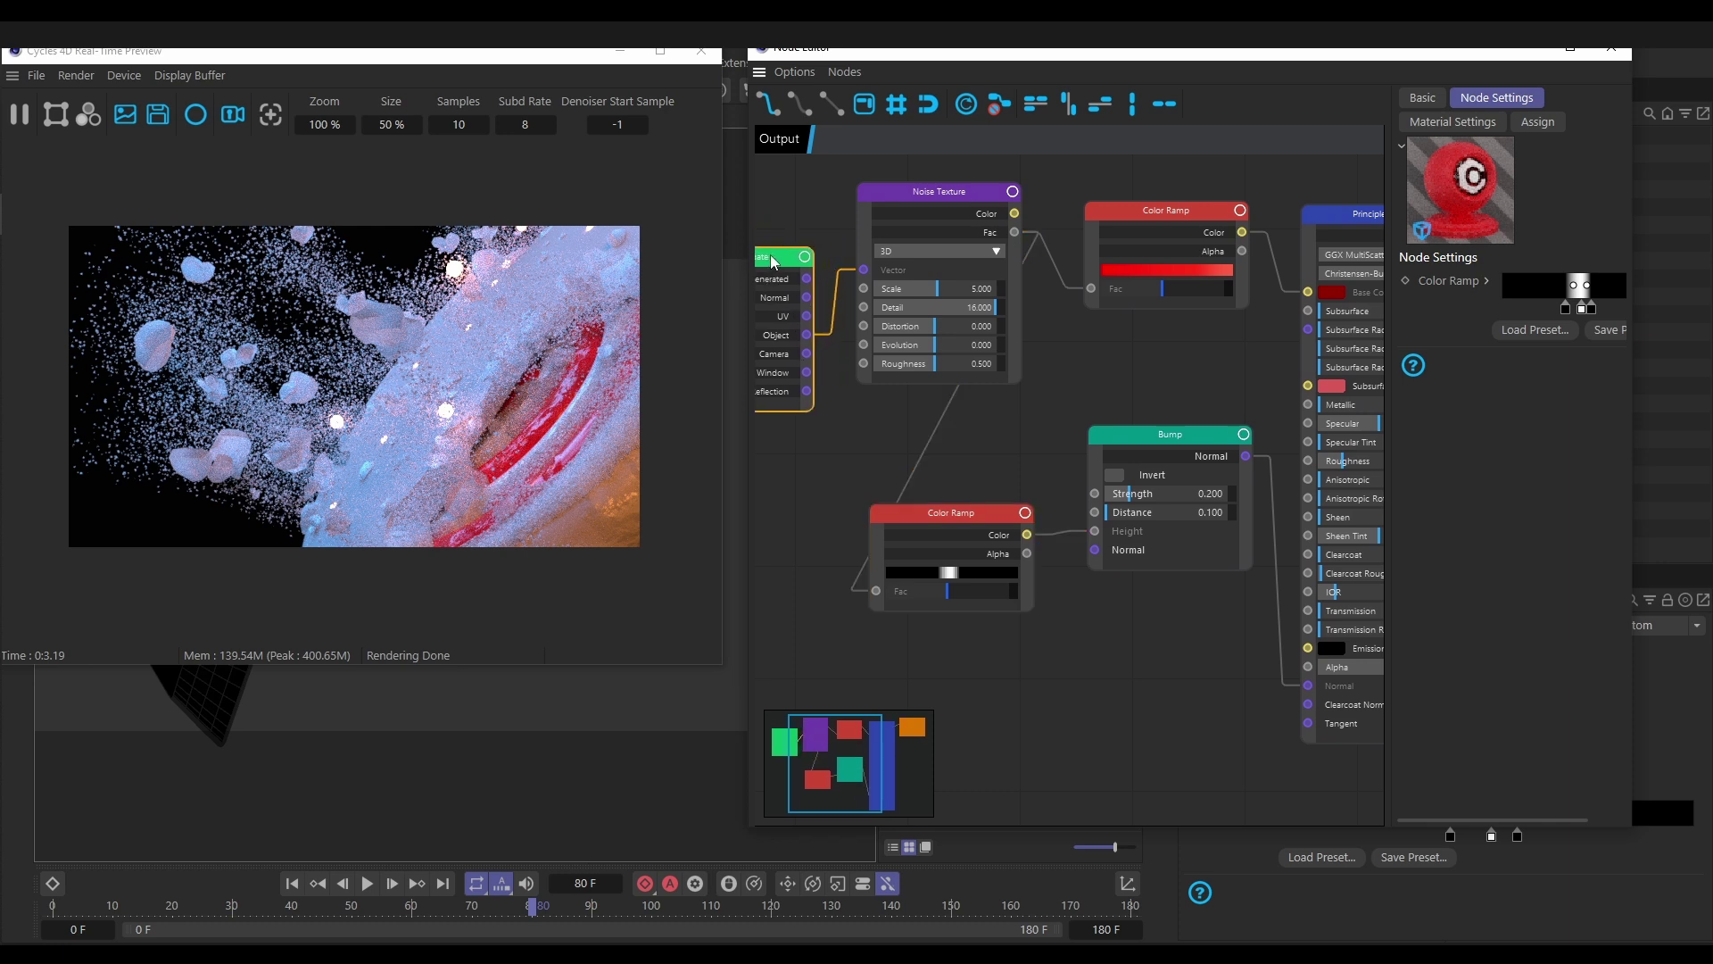
Preview the Noise Texture's Color and Fac outputs and the bump Color Ramp's Color output, and restore the full material preview
{"action": "left_click", "coordinate": [936, 248]}
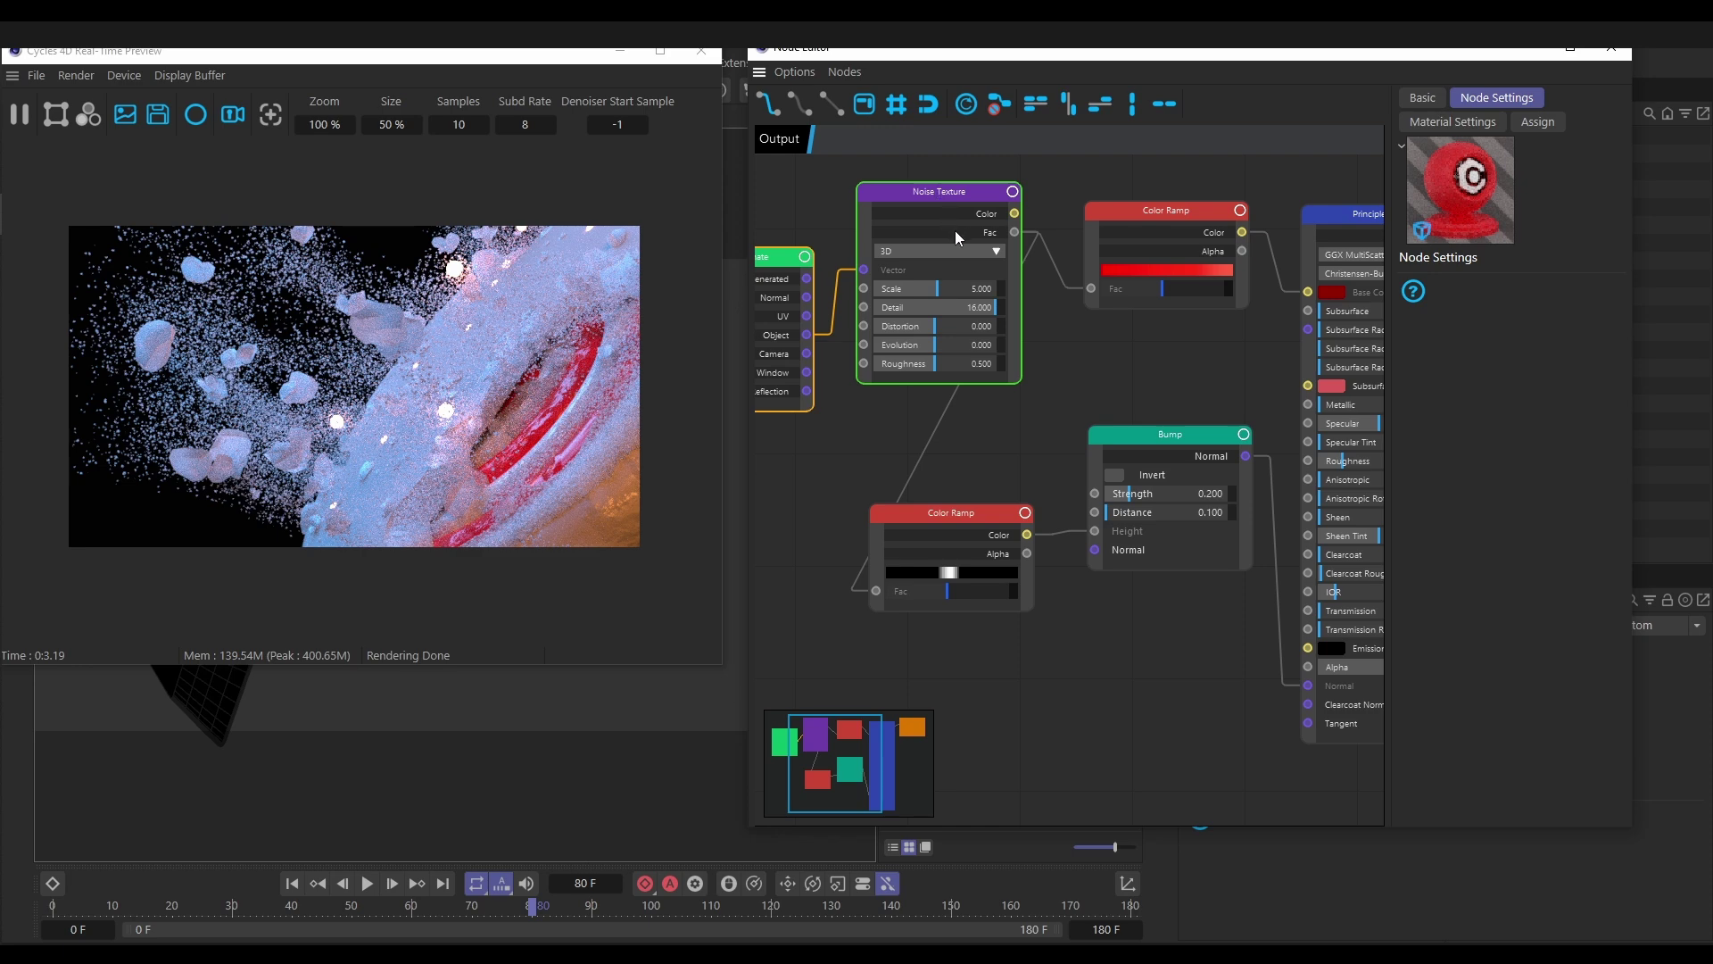
{"action": "left_click", "coordinate": [987, 216]}
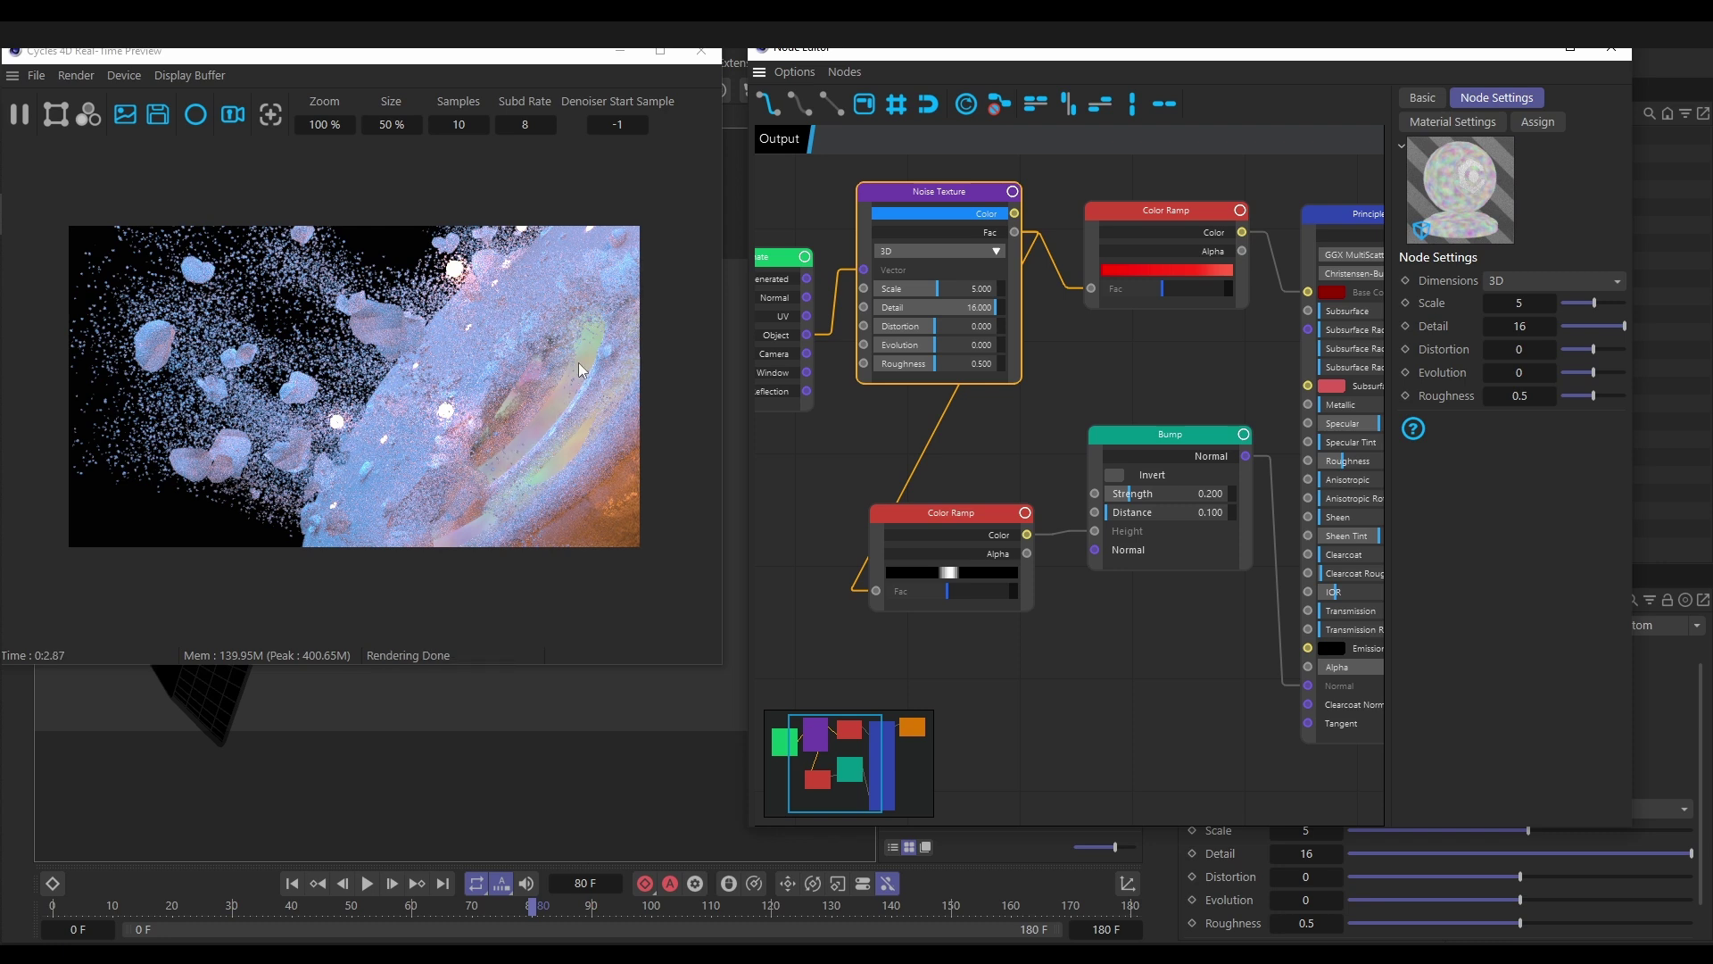
{"action": "left_click", "coordinate": [990, 233]}
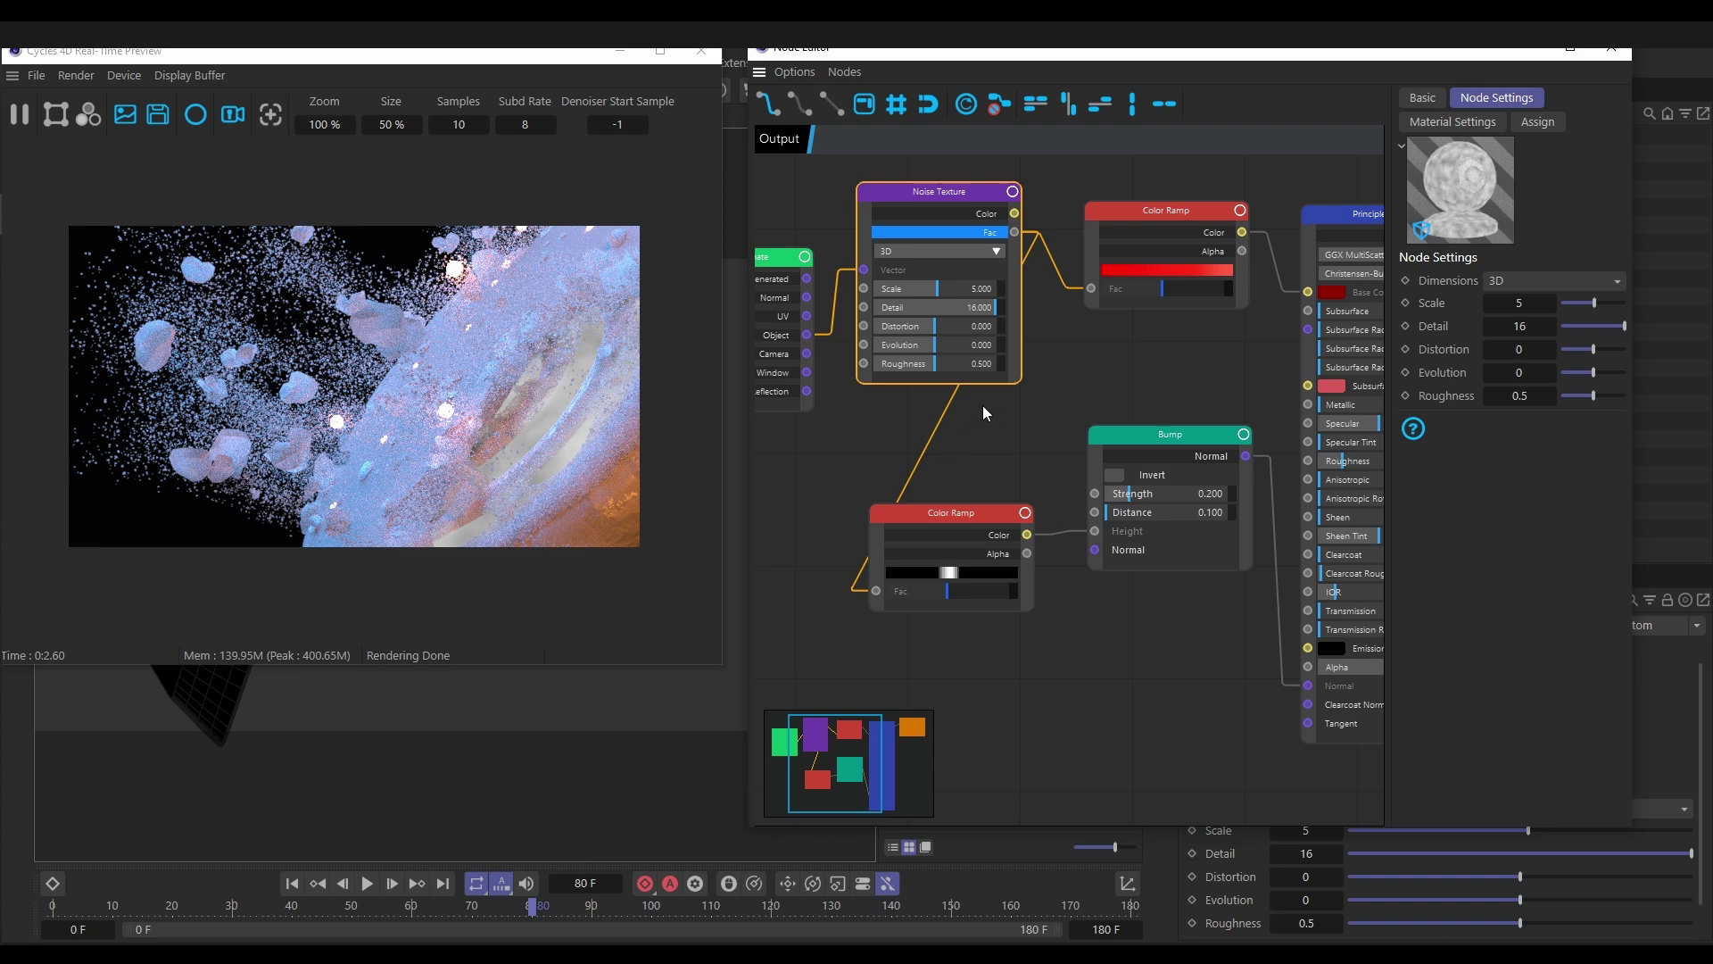
{"action": "left_click", "coordinate": [948, 512]}
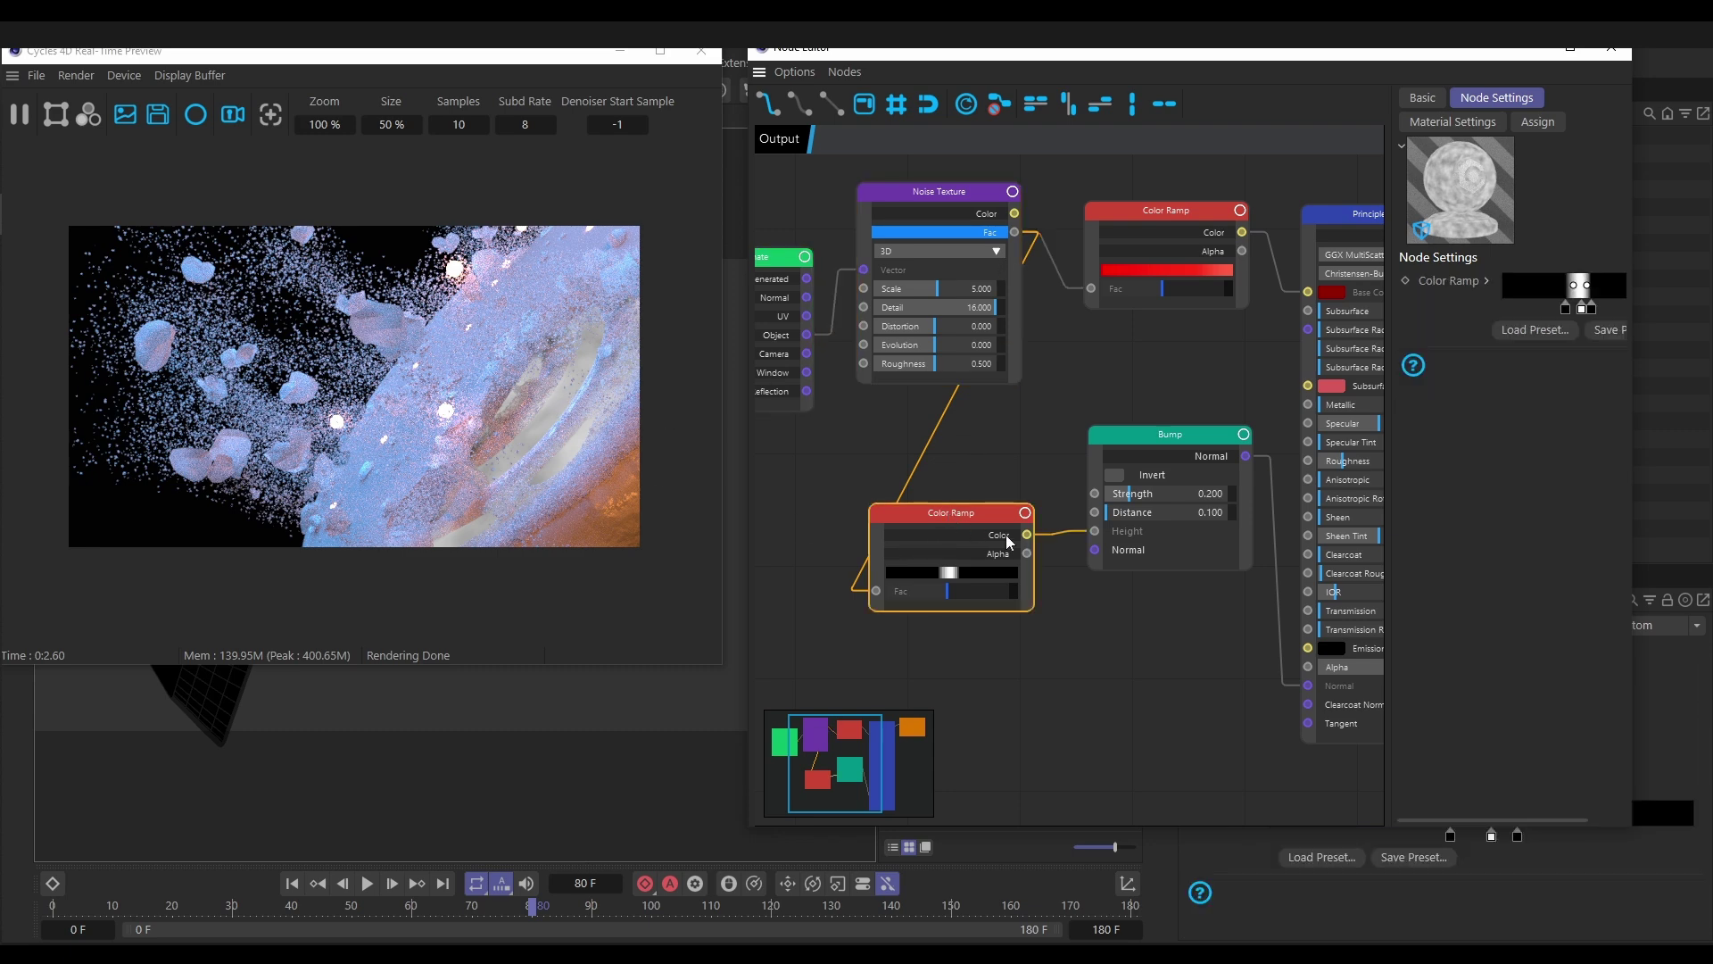
{"action": "left_click", "coordinate": [1003, 539]}
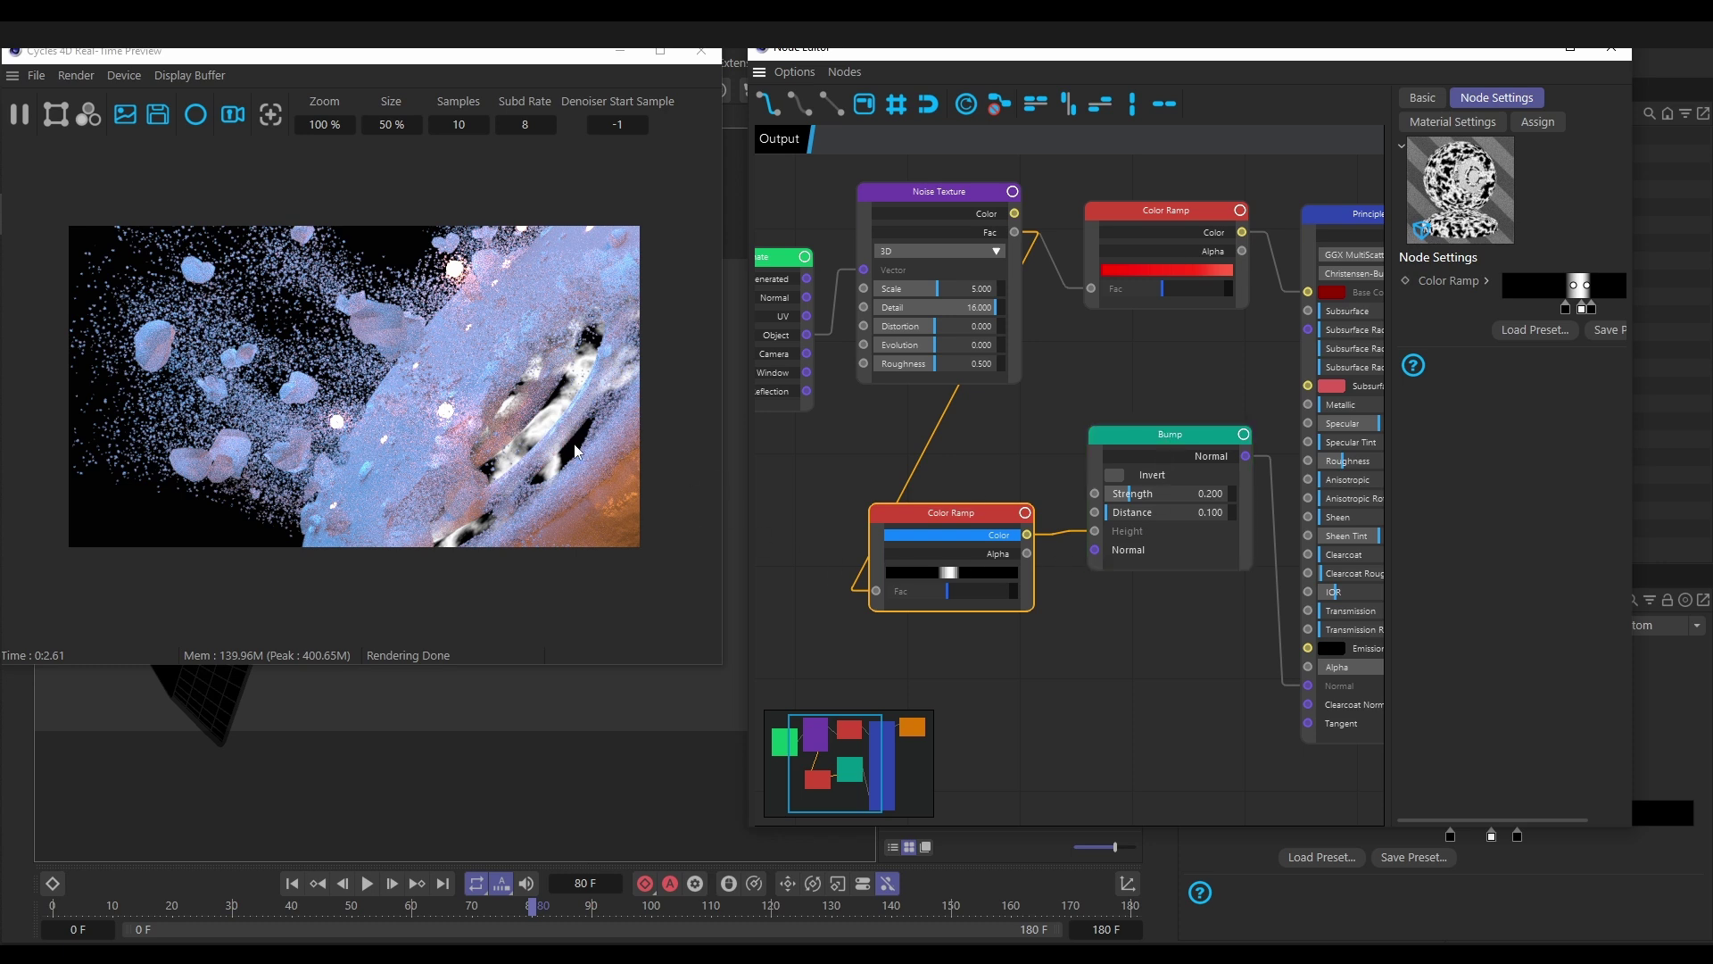
{"action": "left_click", "coordinate": [1001, 534]}
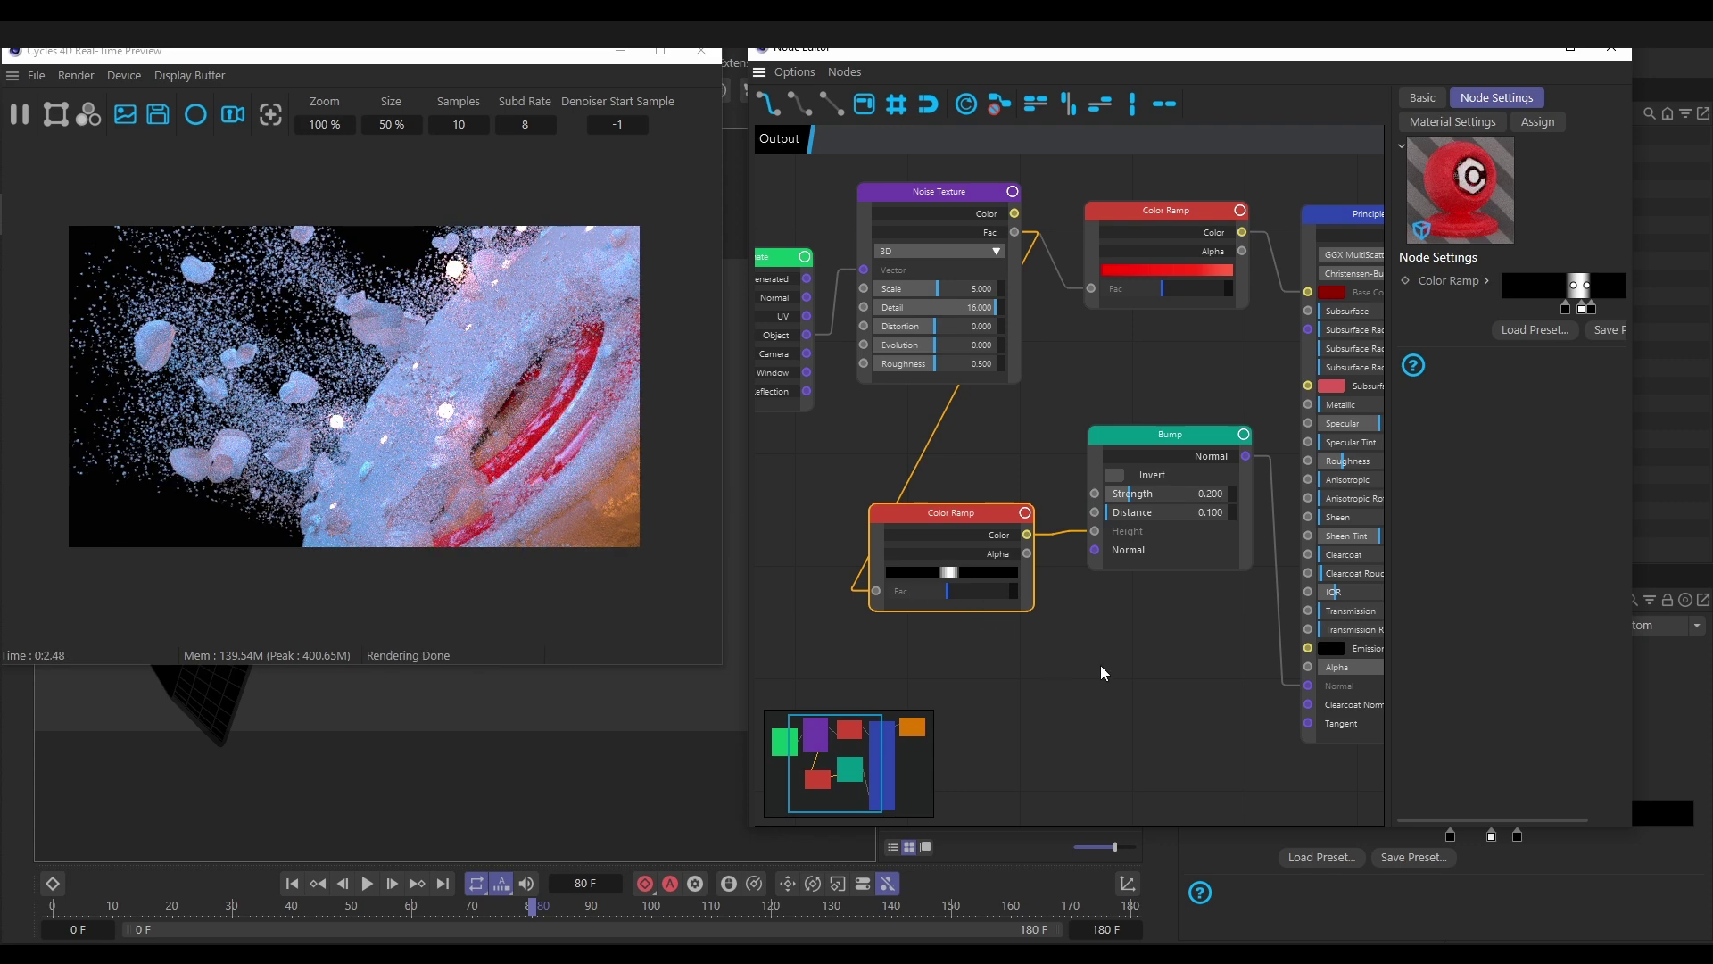
Set the Principled BSDF's Specular to about 0.588 and Roughness to about 0.14, trying zero Specular for comparison
{"action": "middle_click_drag", "start_coordinate": [1114, 665], "coordinate": [970, 671]}
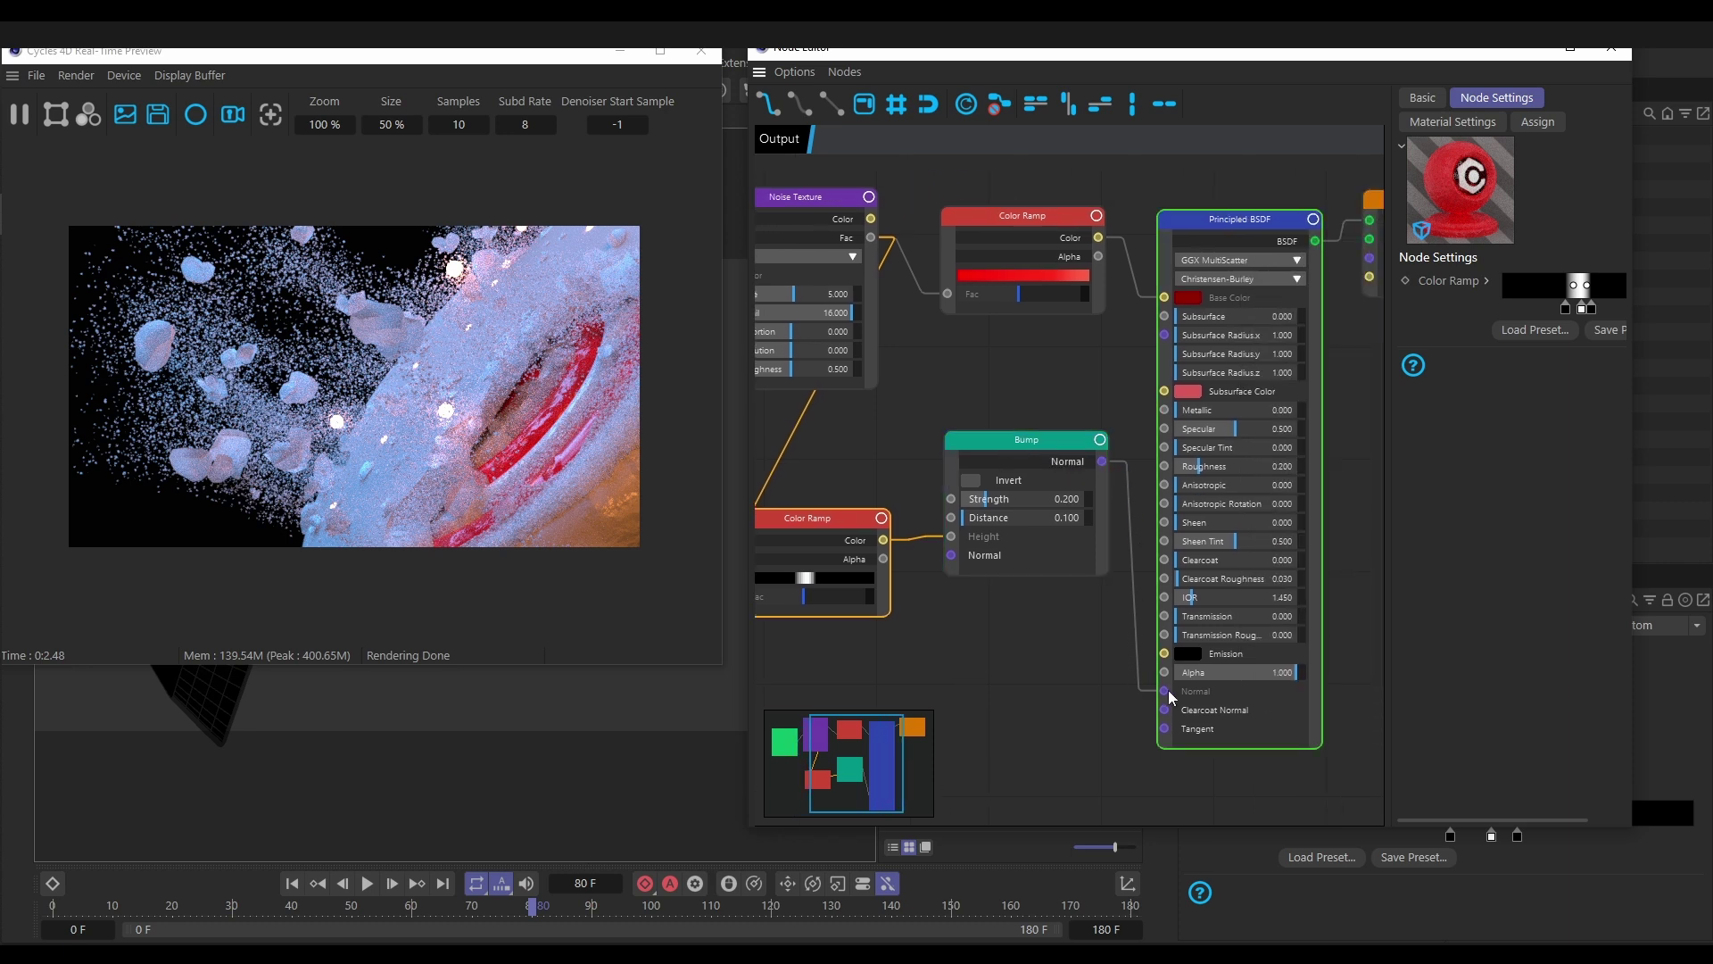
{"action": "middle_click_drag", "start_coordinate": [1019, 374], "coordinate": [885, 406]}
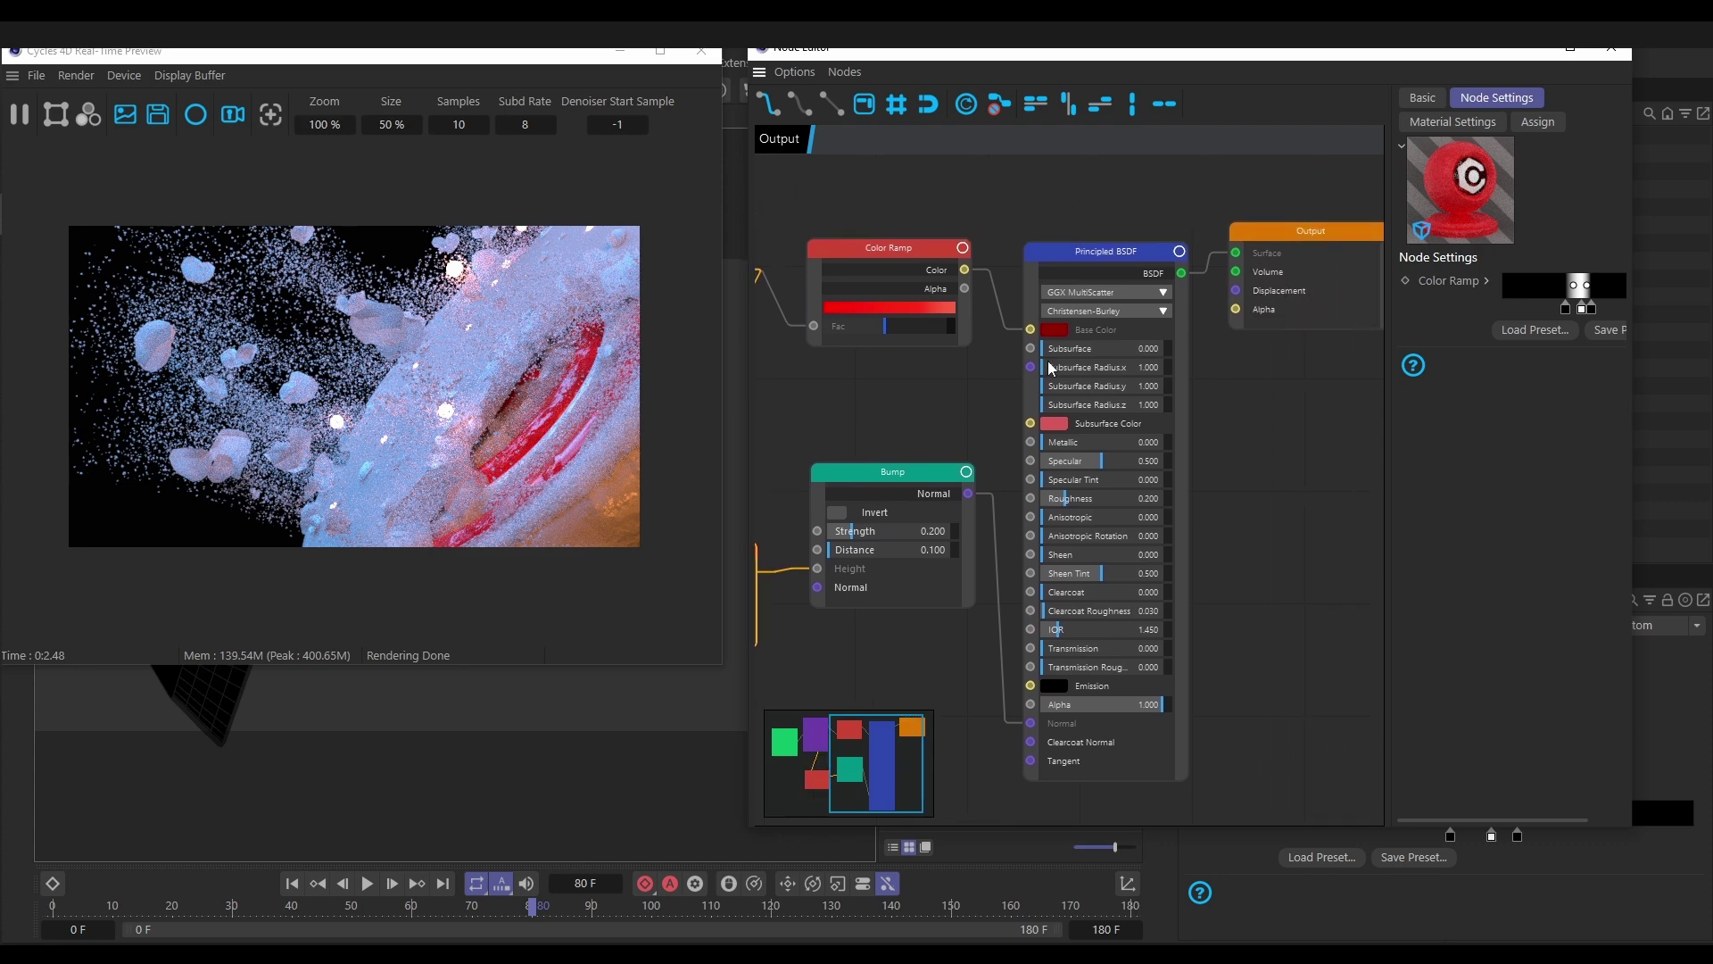
{"action": "left_click", "coordinate": [1093, 255]}
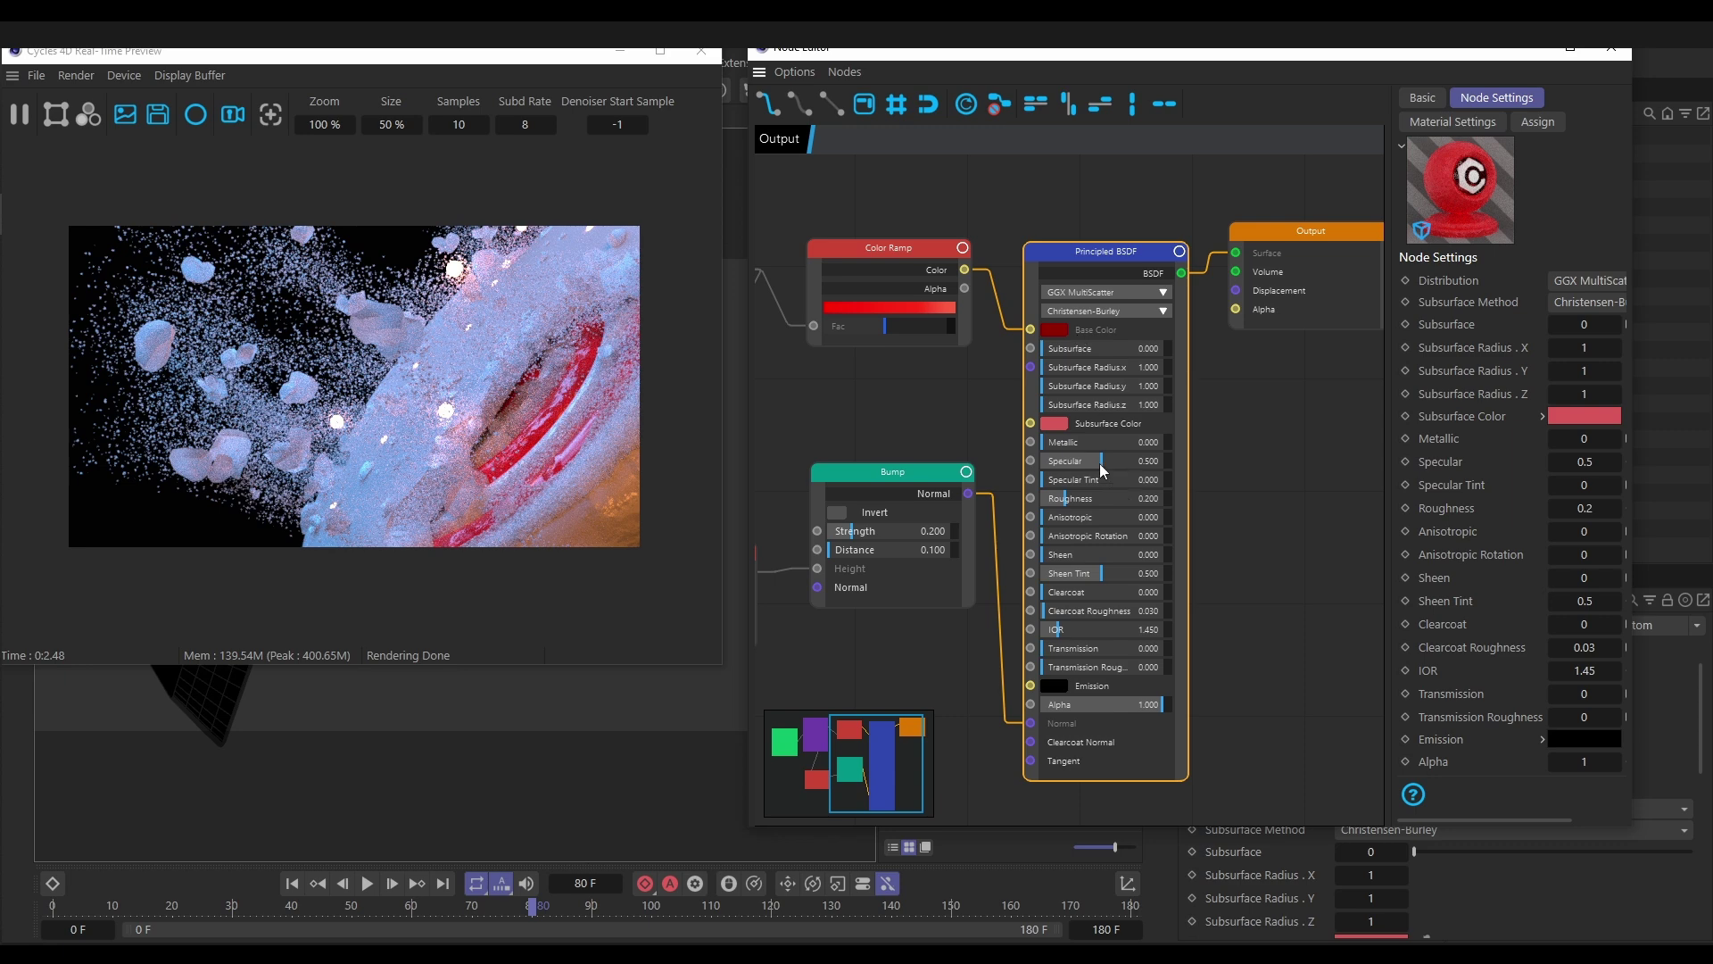
{"action": "left_click_drag", "start_coordinate": [1076, 464], "coordinate": [1026, 466]}
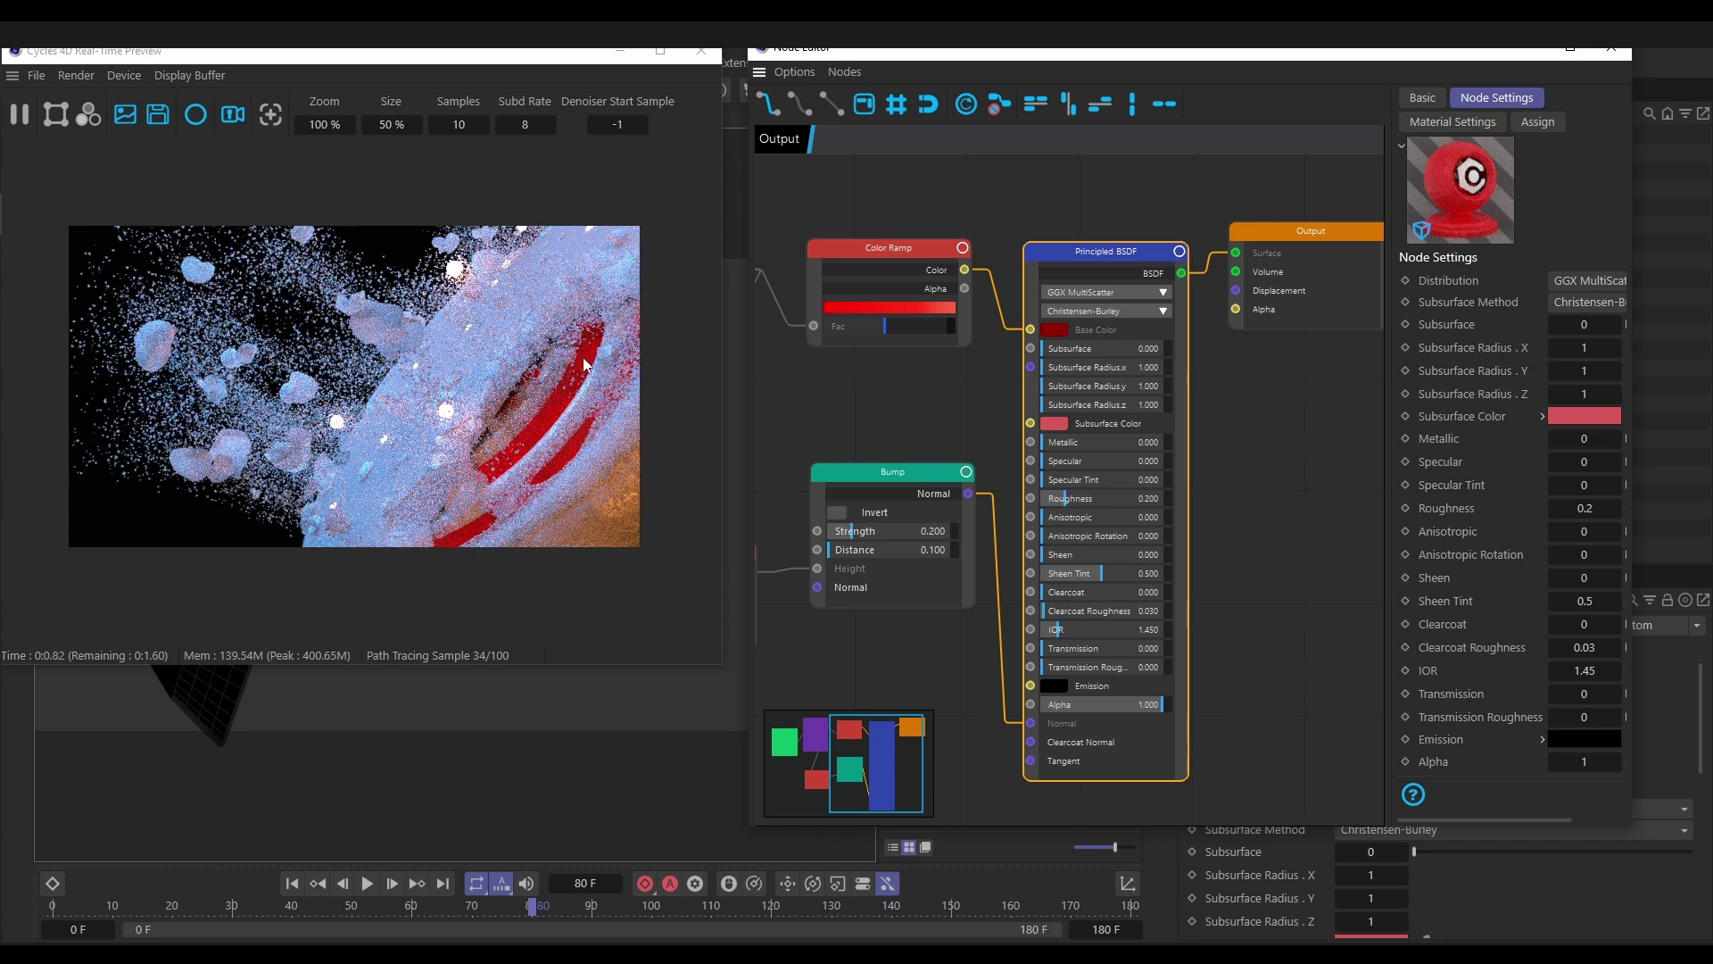
{"action": "left_click", "coordinate": [1111, 458]}
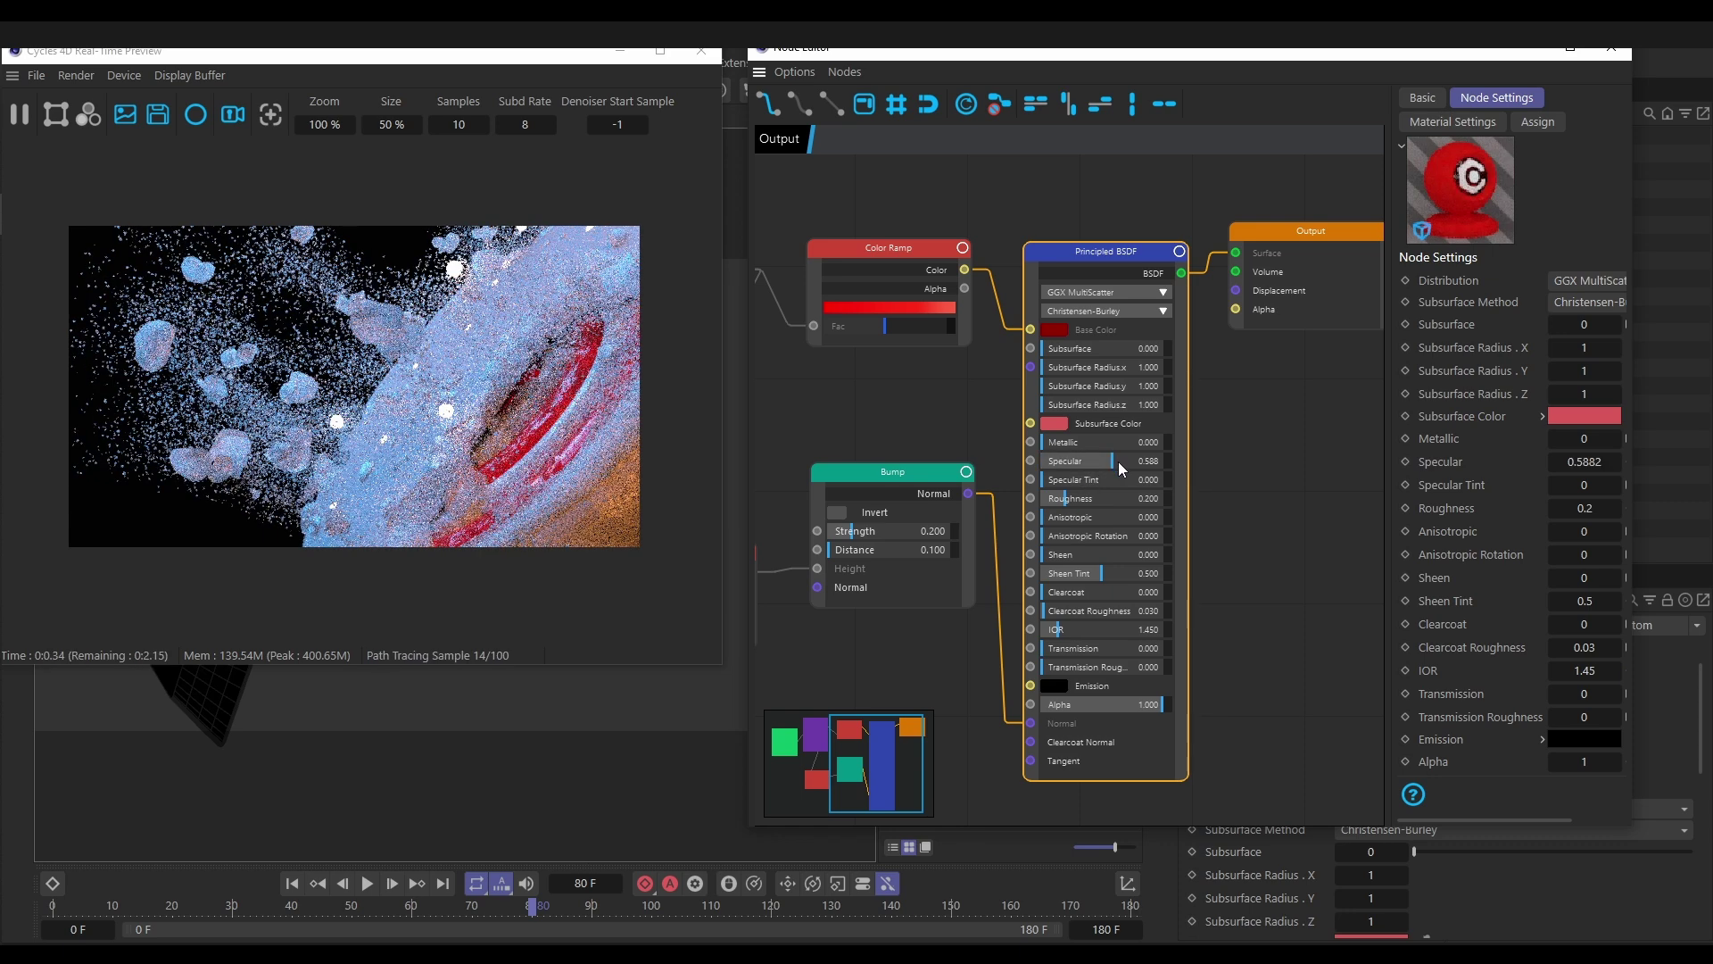
{"action": "left_click_drag", "start_coordinate": [1061, 502], "coordinate": [1057, 502]}
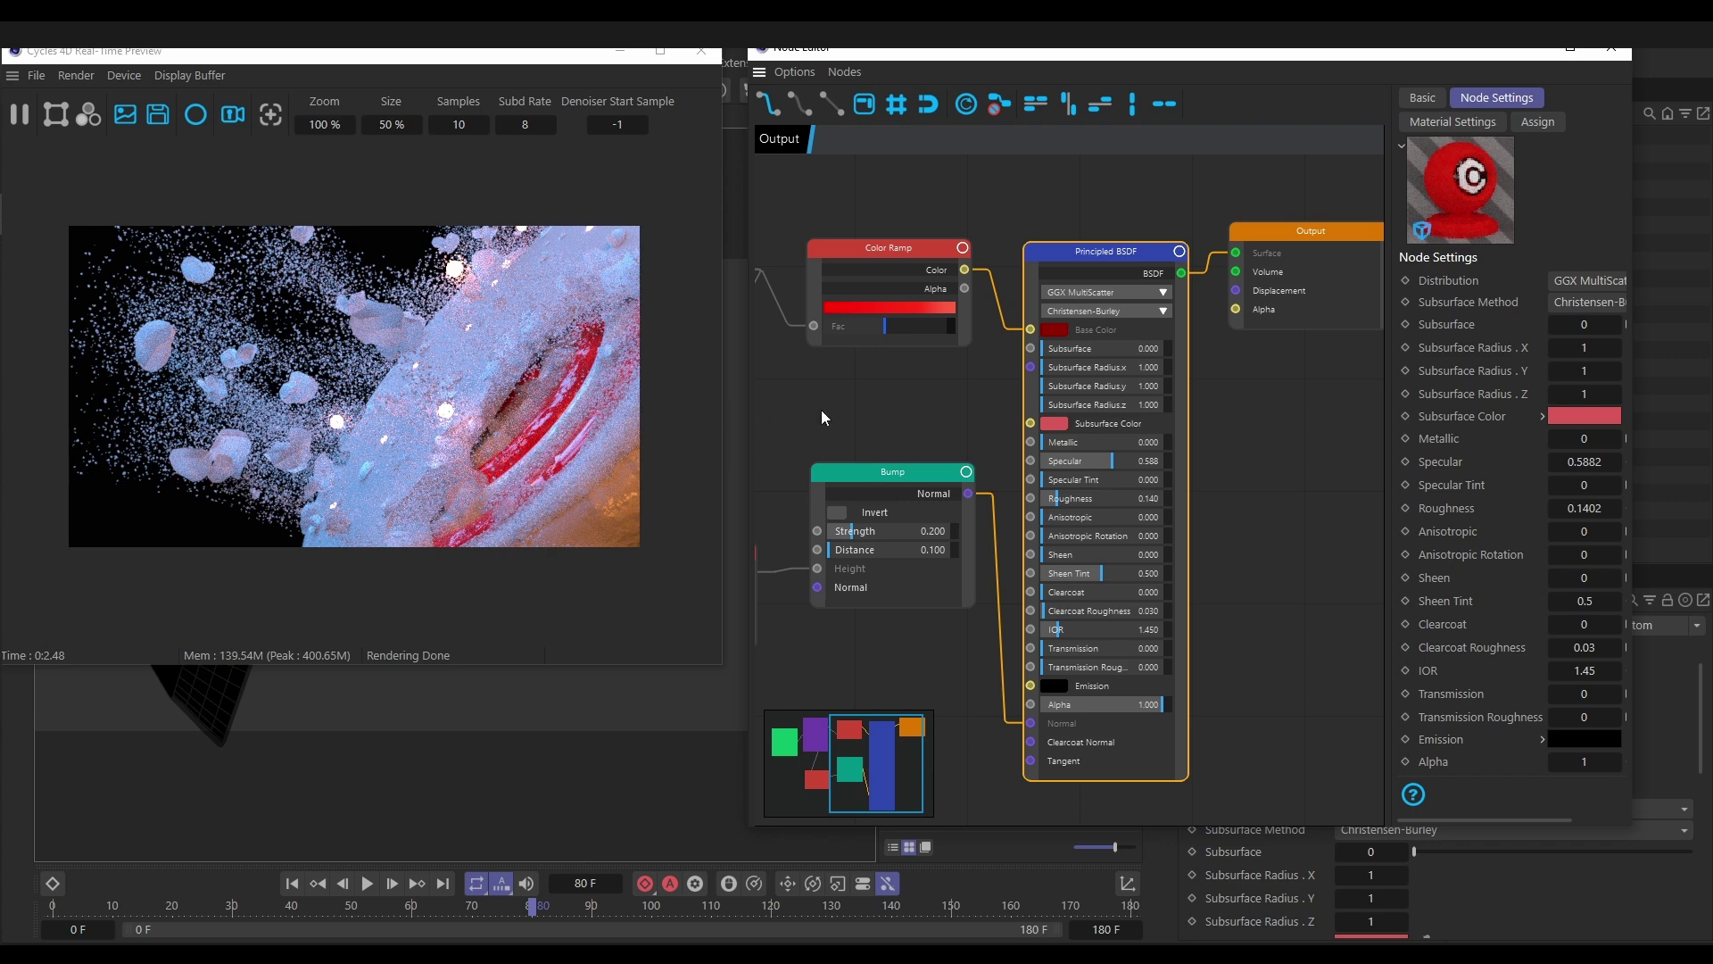
Preview the Noise Texture's Fac output and the red Color Ramp's Color output on the lollipop
{"action": "middle_click_drag", "start_coordinate": [801, 396], "coordinate": [1091, 409]}
{"action": "left_click", "coordinate": [1007, 290]}
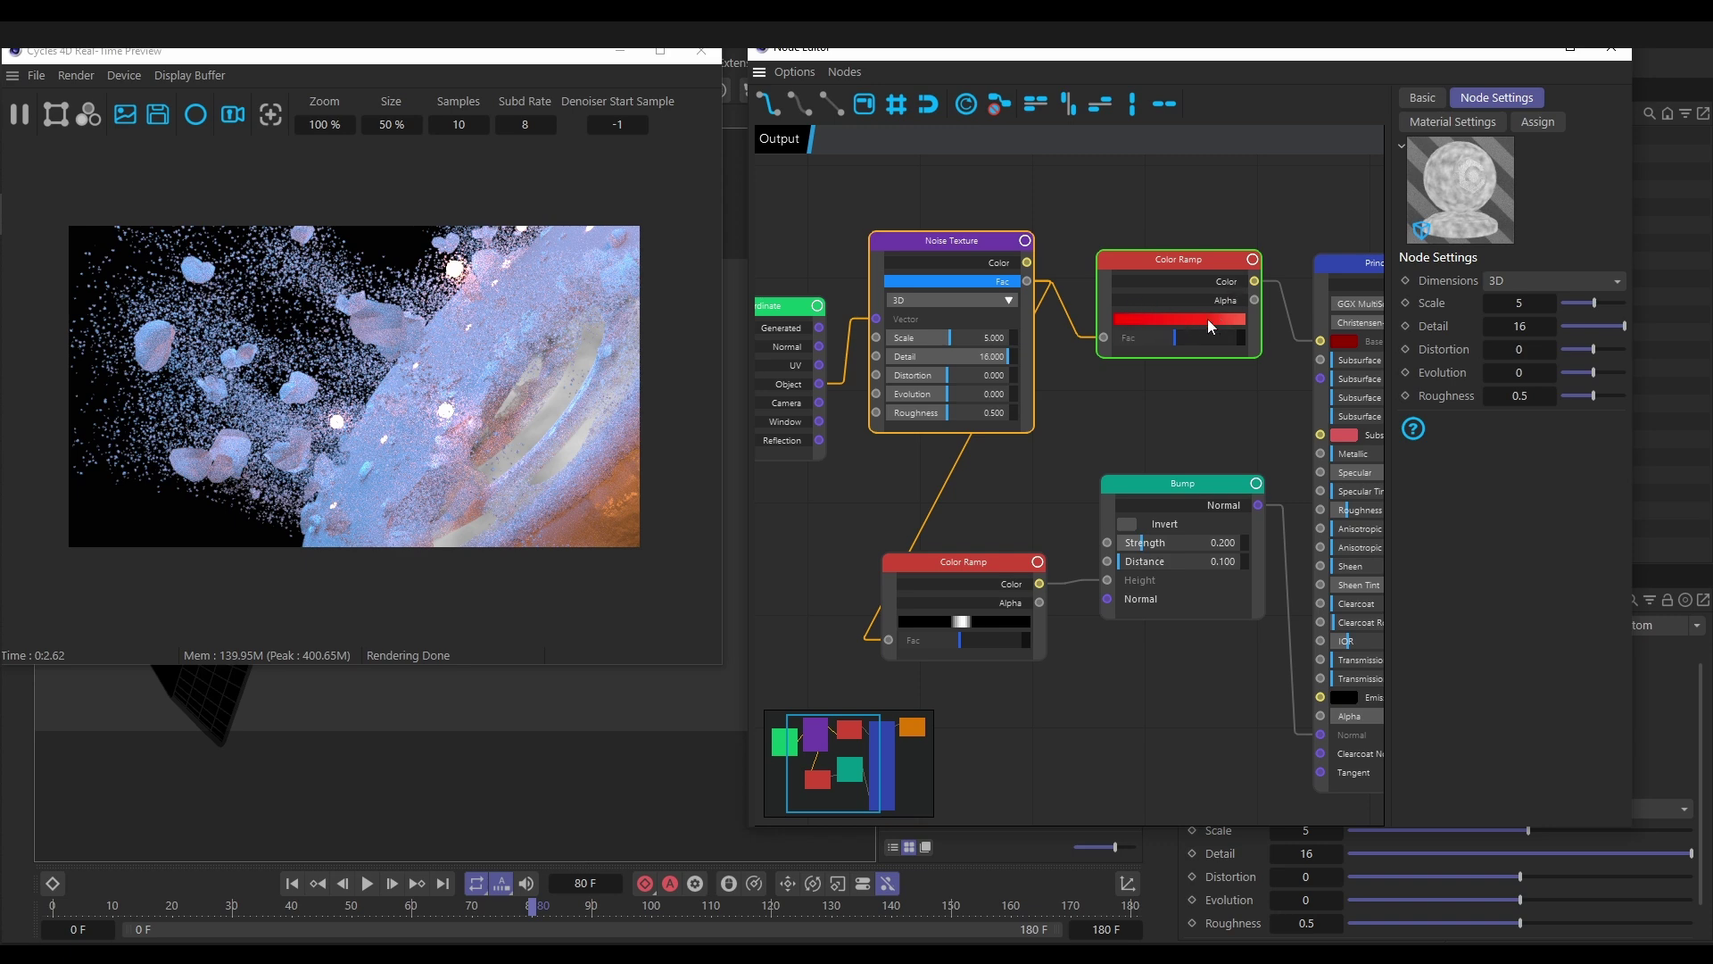
{"action": "left_click", "coordinate": [1222, 284]}
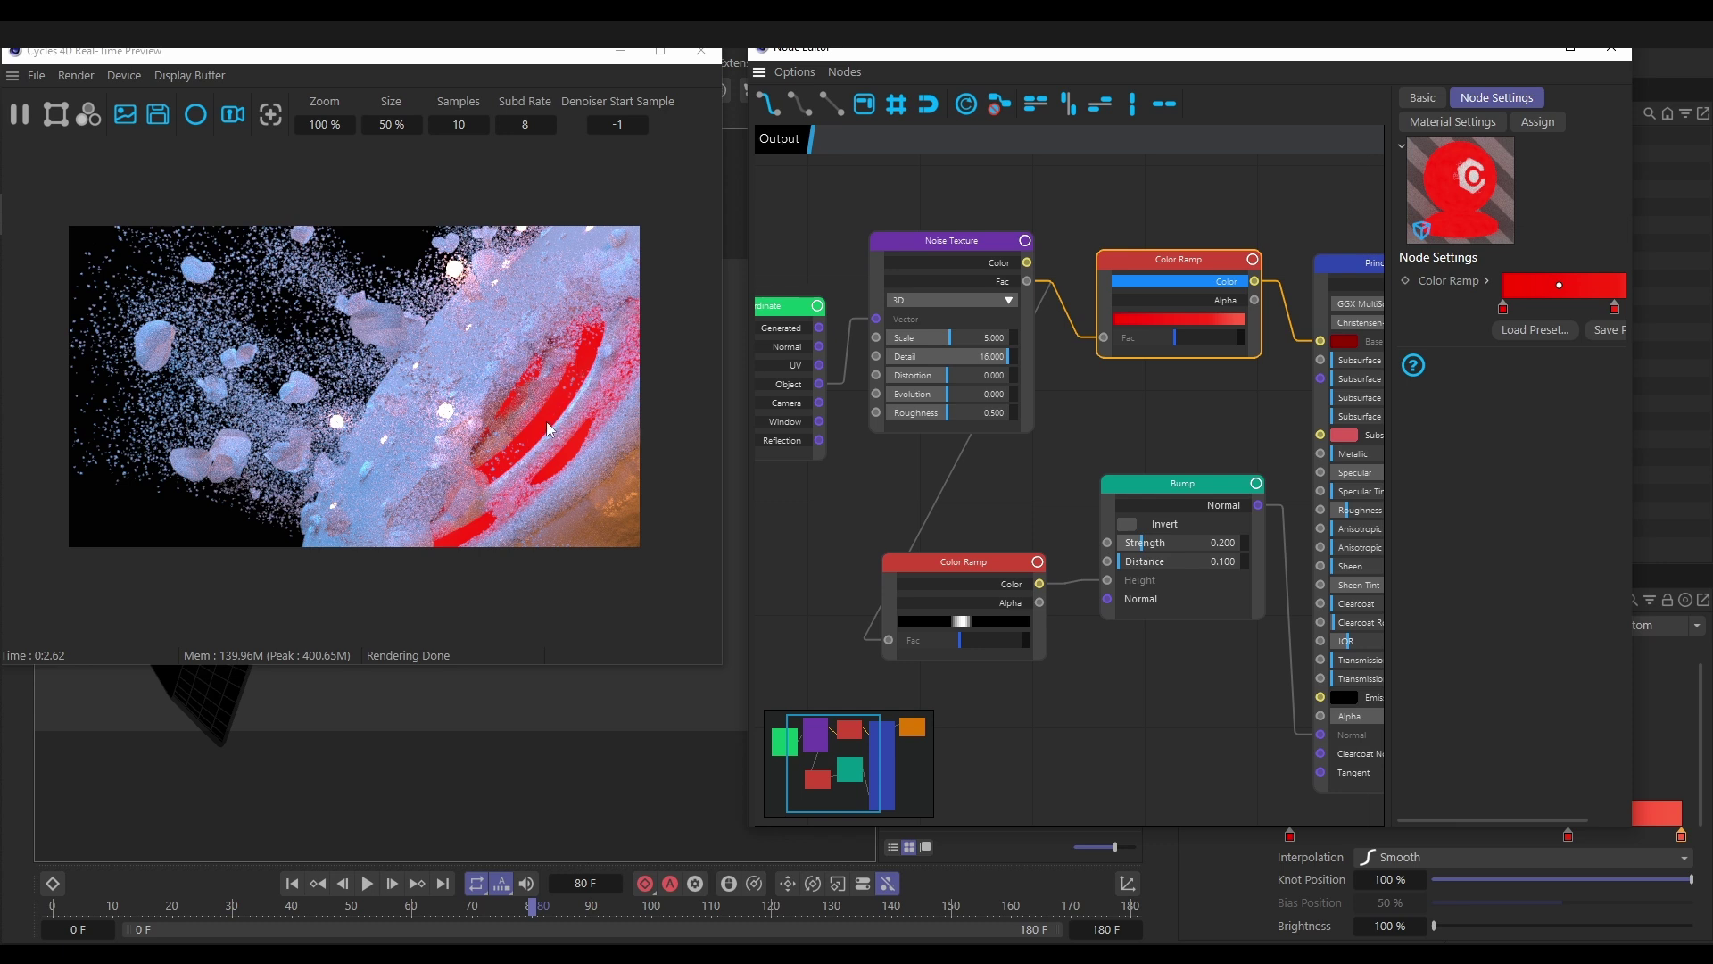
Expand the red Color Ramp's settings and darken its first knot to 97% saturation and about 43% value
{"action": "middle_click_drag", "start_coordinate": [1142, 414], "coordinate": [923, 428]}
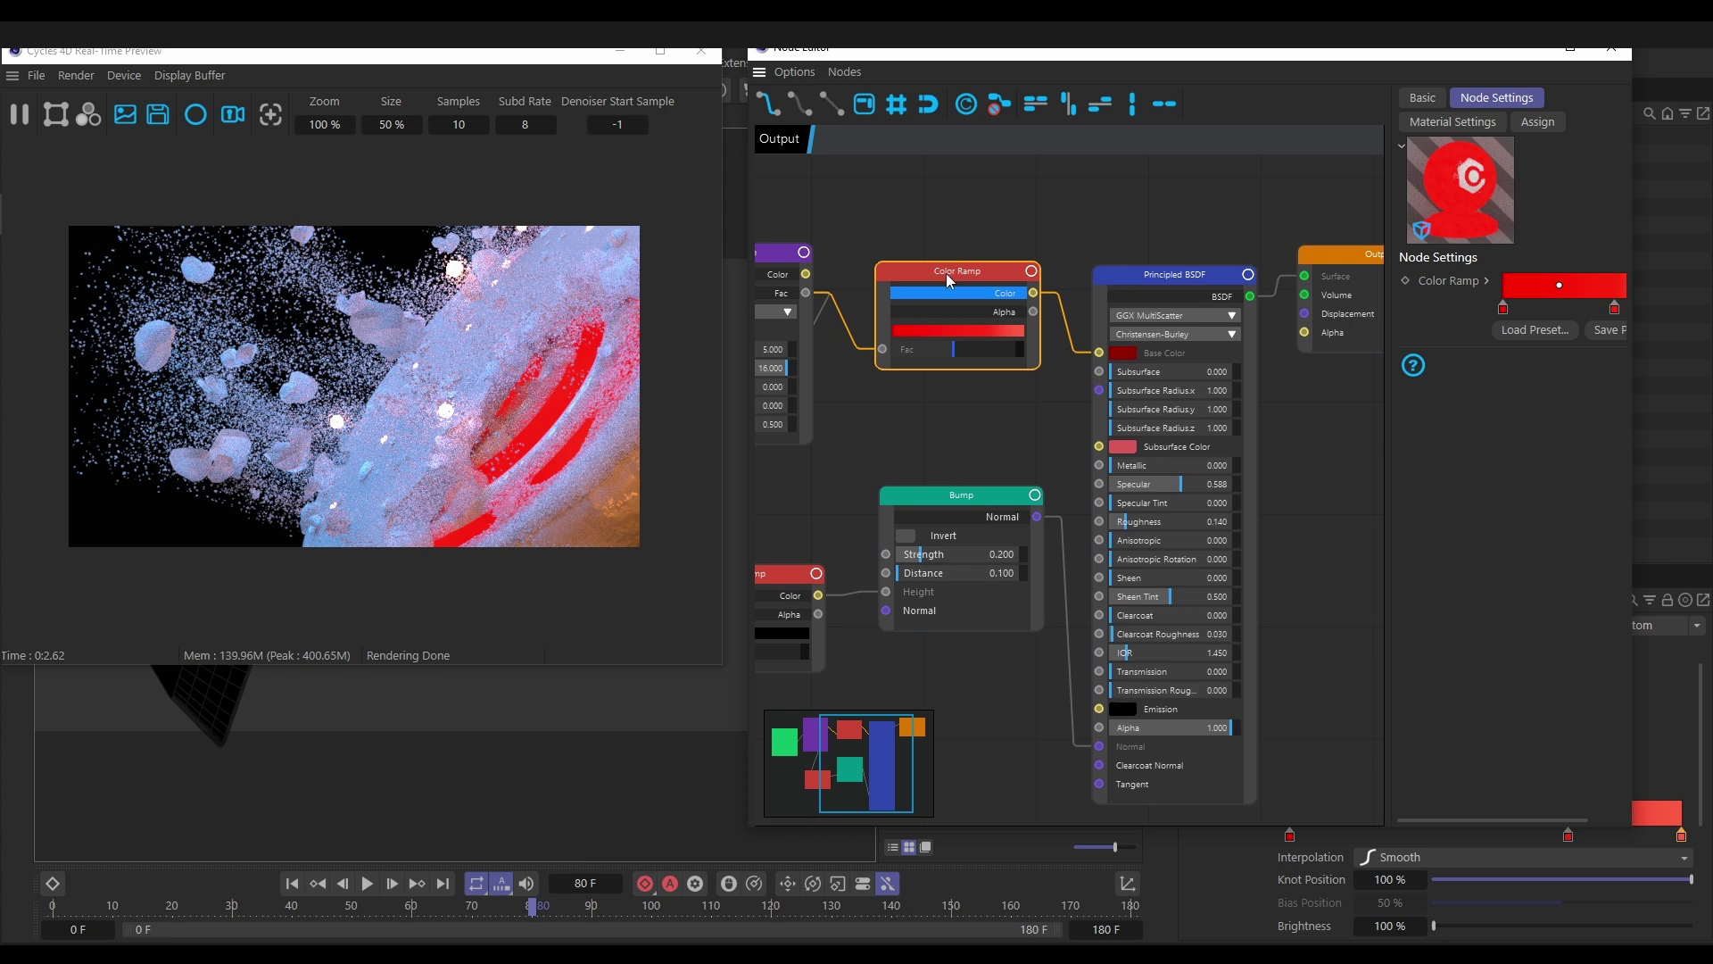
{"action": "left_click_drag", "start_coordinate": [1391, 466], "coordinate": [1190, 469]}
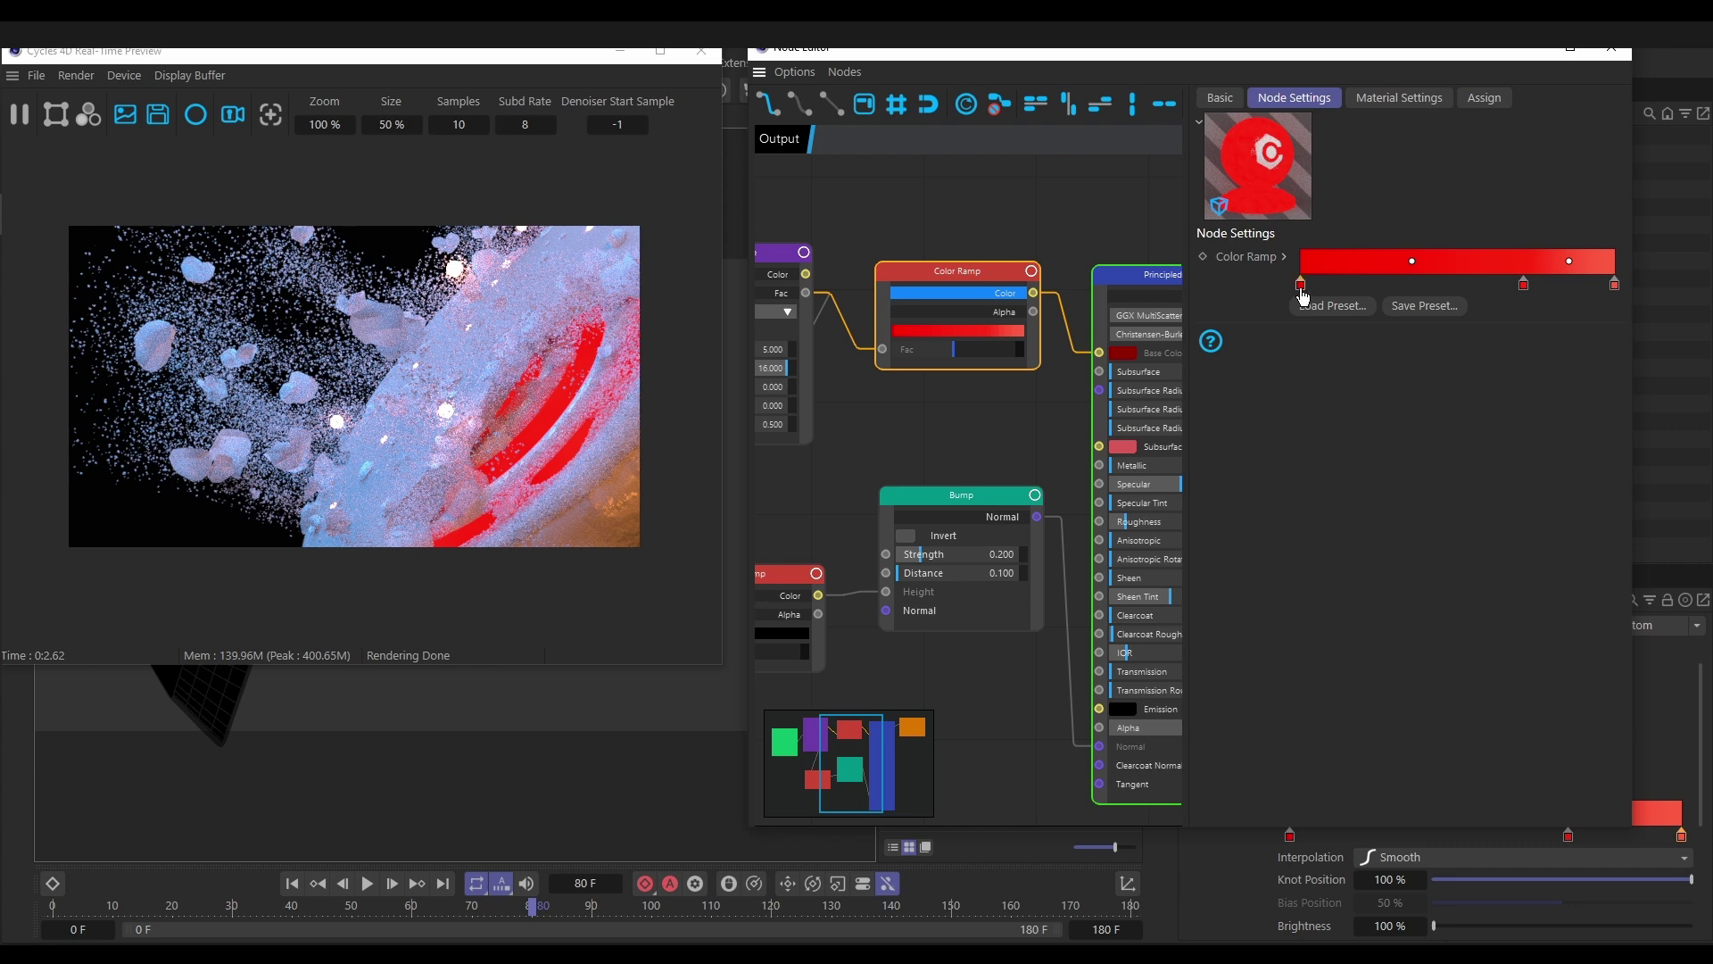
{"action": "left_click", "coordinate": [1283, 257]}
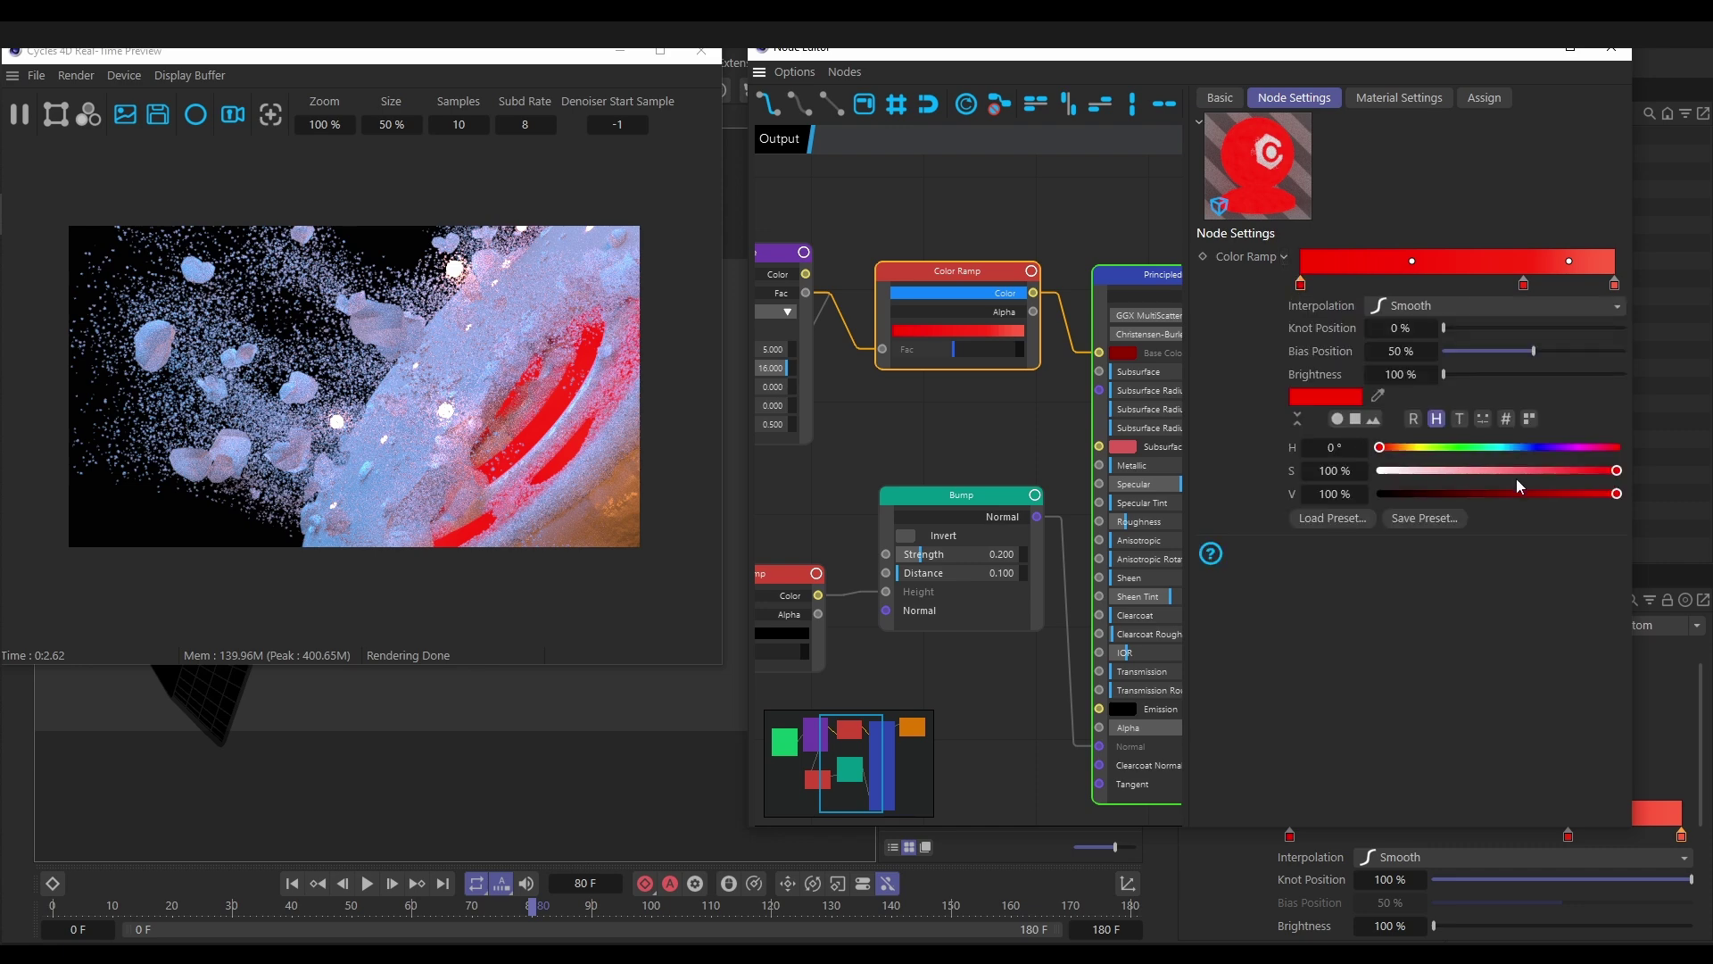
{"action": "left_click_drag", "start_coordinate": [1543, 495], "coordinate": [1482, 494]}
{"action": "left_click", "coordinate": [1596, 470]}
{"action": "left_click", "coordinate": [1610, 467]}
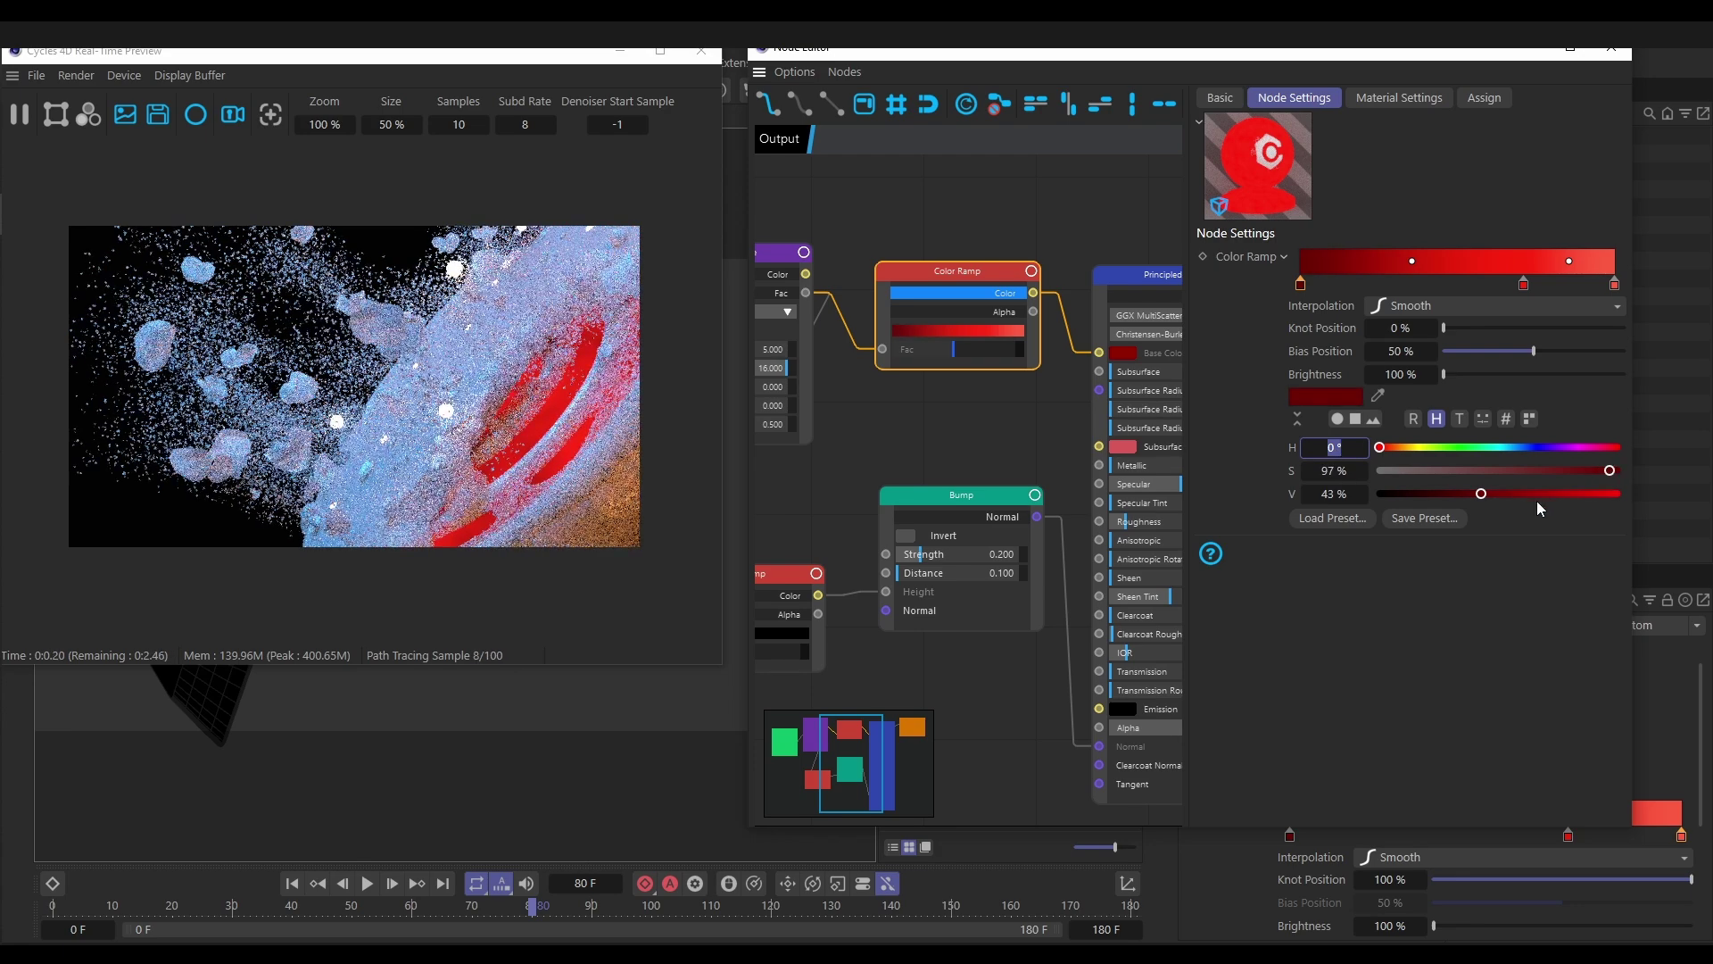
{"action": "left_click", "coordinate": [1468, 494]}
{"action": "left_click", "coordinate": [1477, 494]}
Move the red Color Ramp's middle knot to about 79.8% and lower its color value to 58%
{"action": "left_click_drag", "start_coordinate": [1525, 285], "coordinate": [1558, 297]}
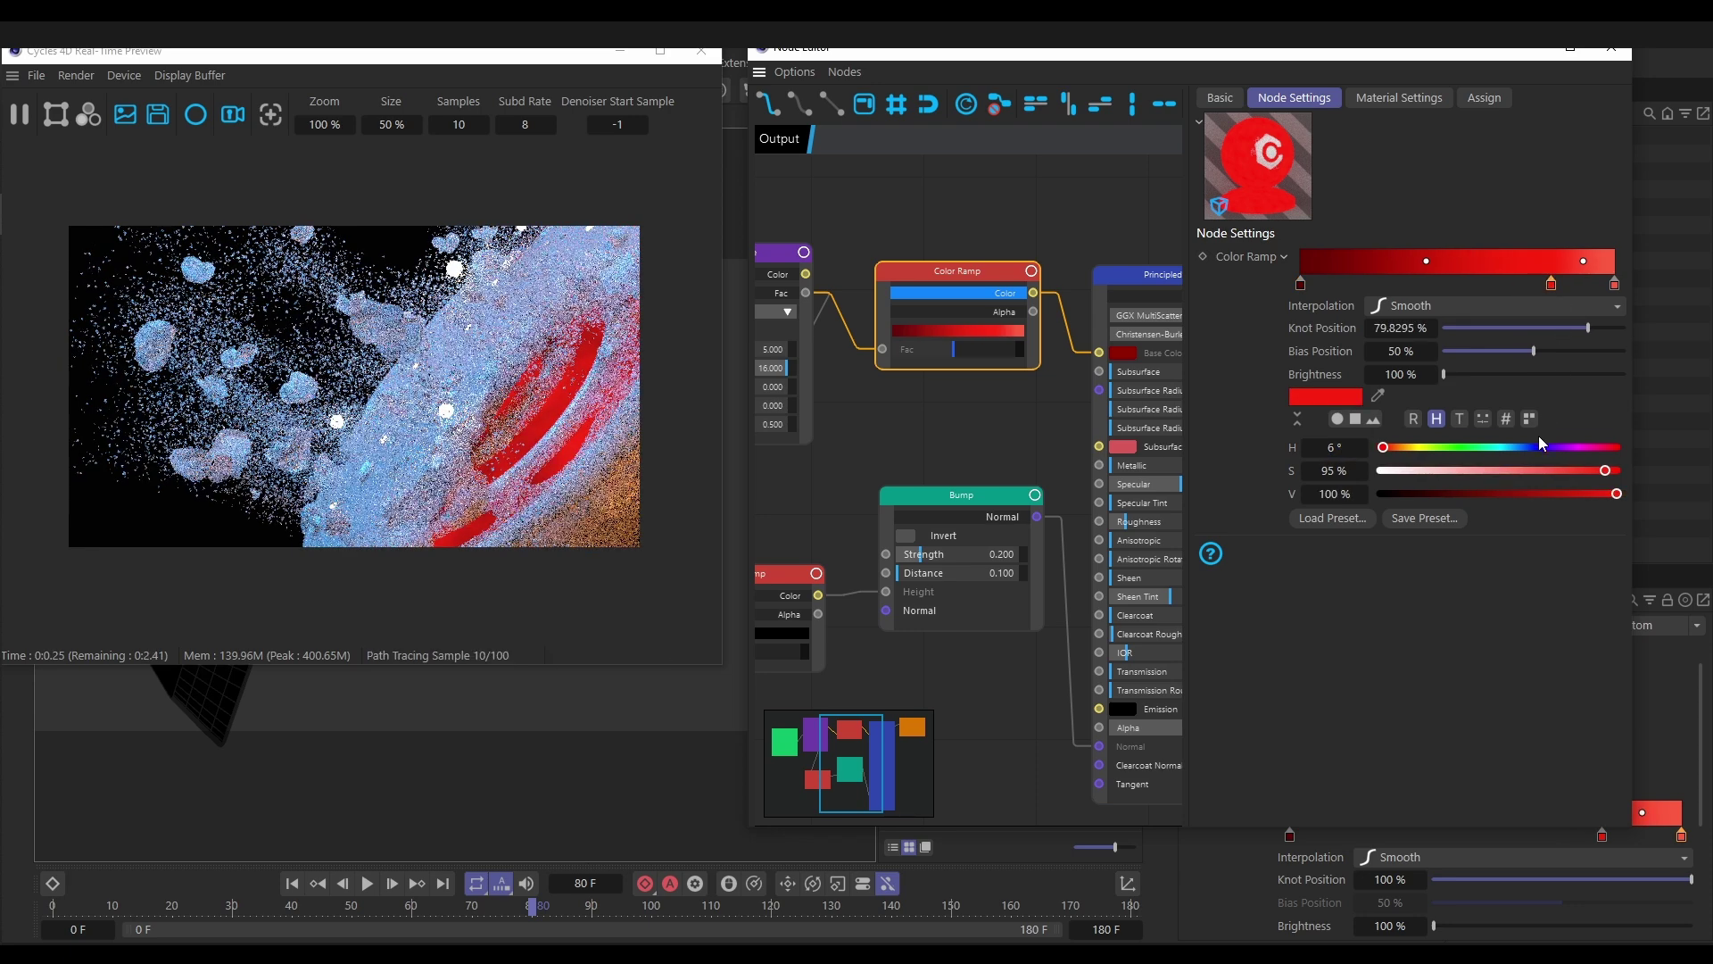
{"action": "left_click", "coordinate": [1545, 495]}
{"action": "left_click", "coordinate": [1518, 494]}
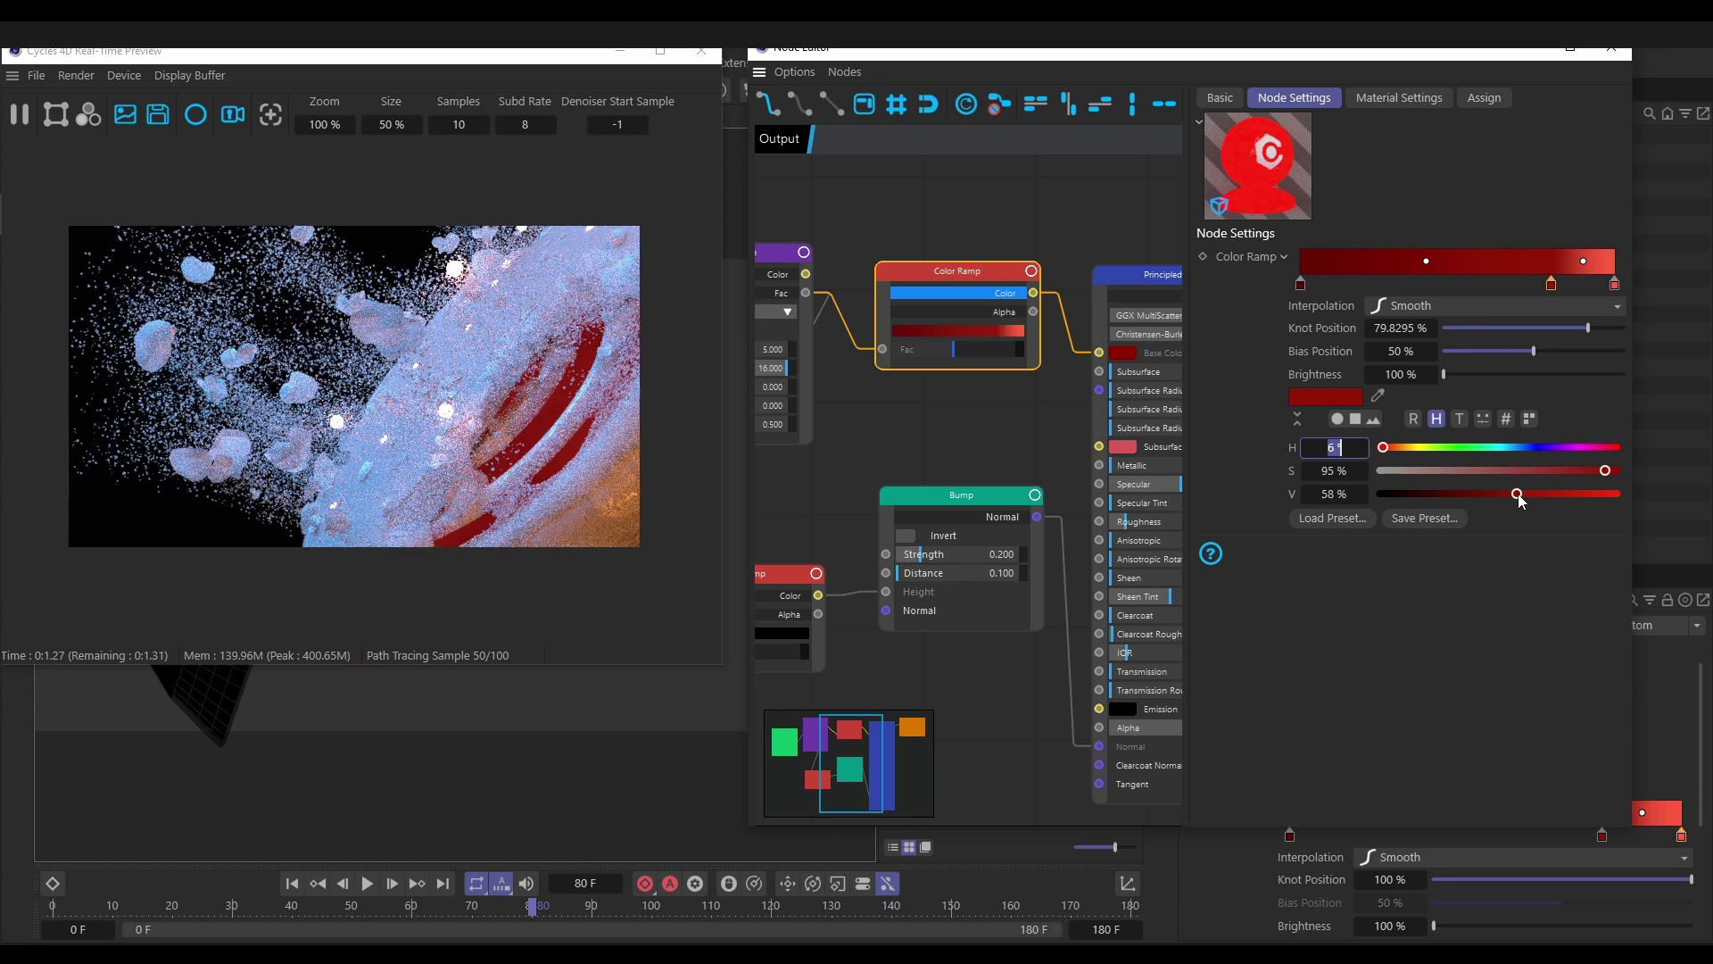
Set the red Color Ramp's last knot to hue 0°, saturation 67% and value 86%
{"action": "left_click", "coordinate": [1615, 285]}
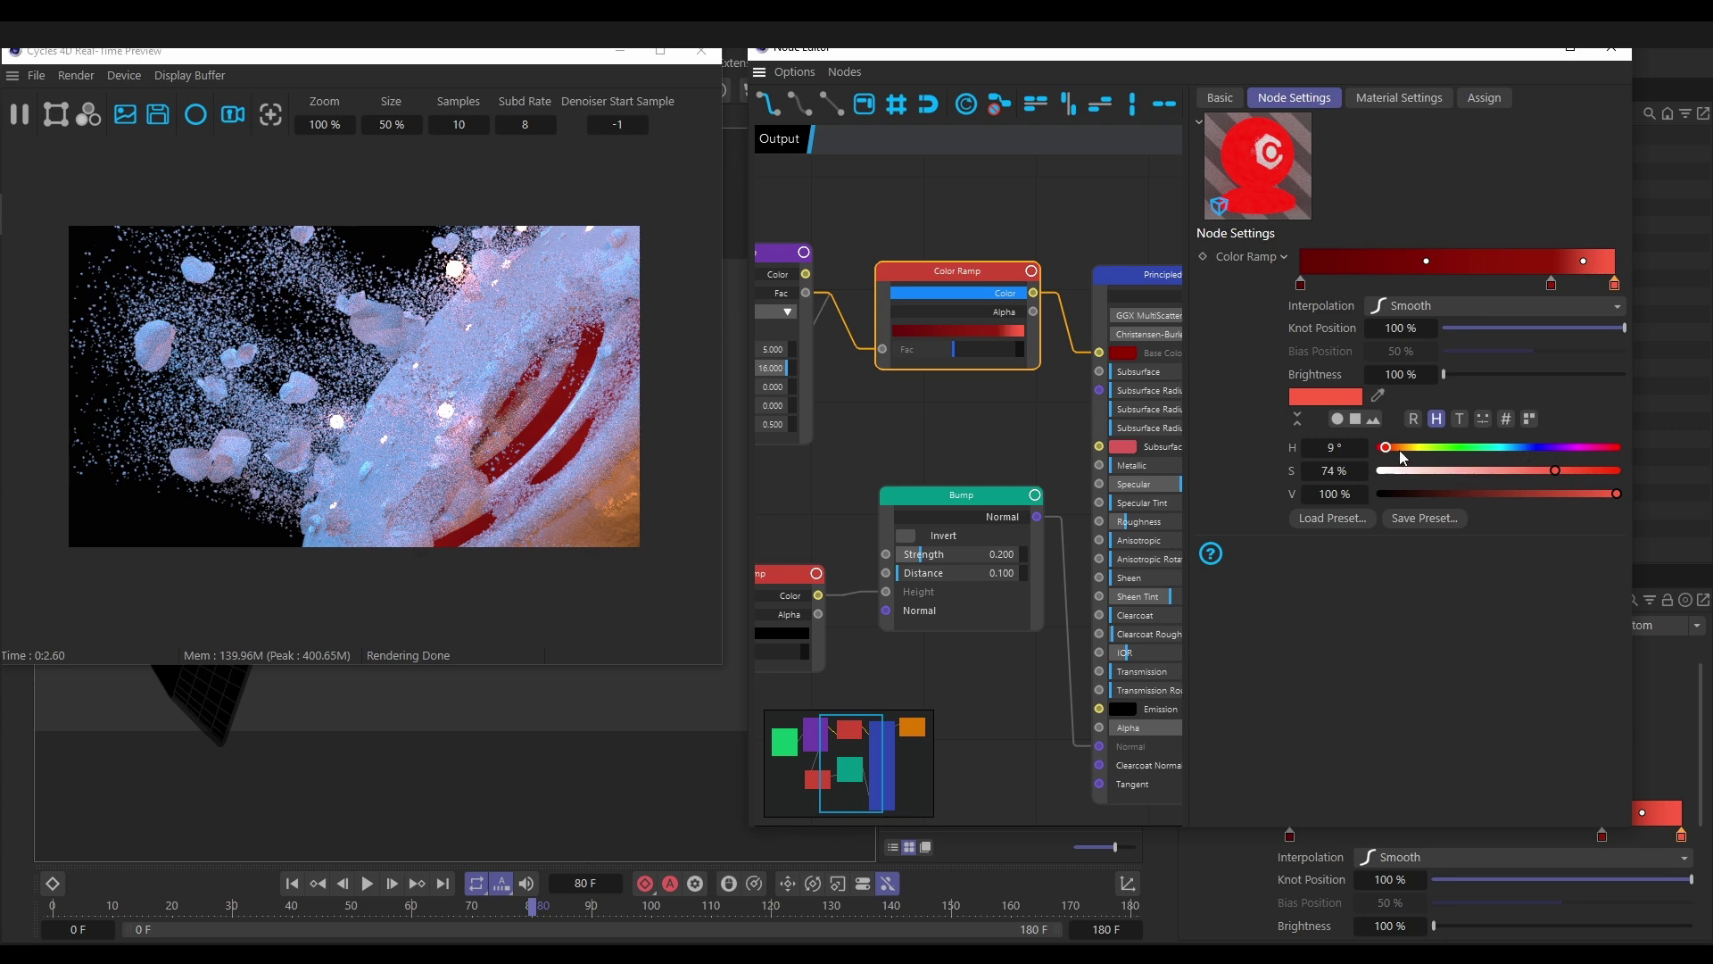
{"action": "left_click_drag", "start_coordinate": [1383, 447], "coordinate": [1380, 447]}
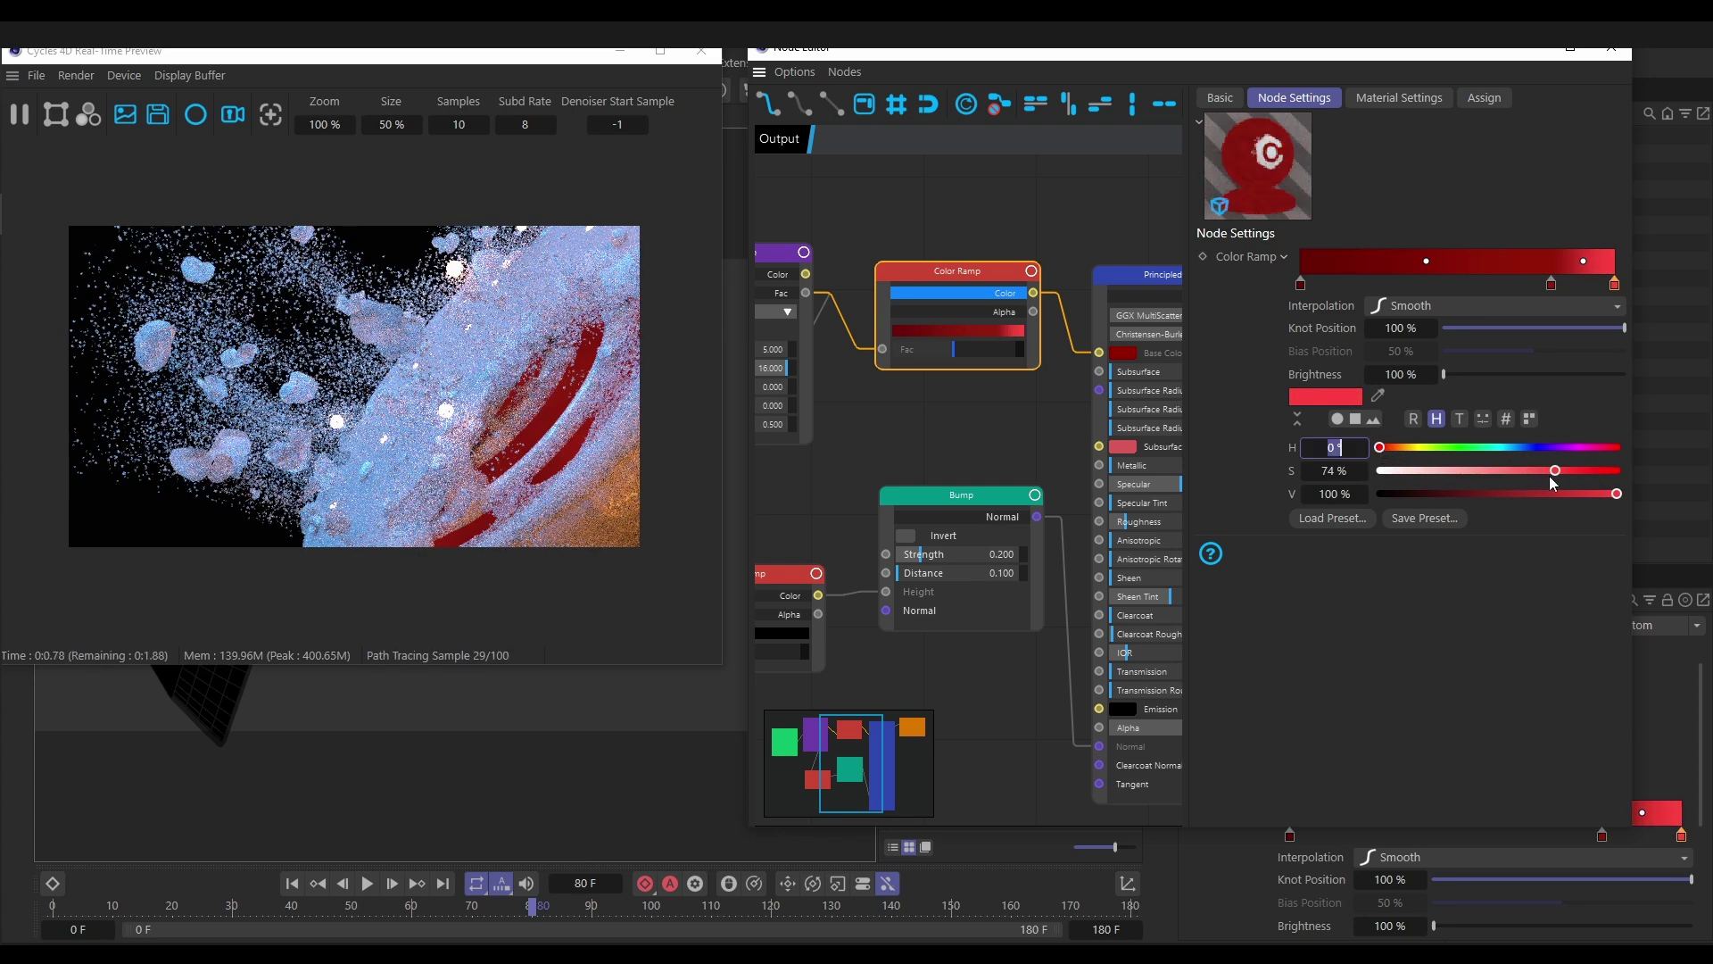
{"action": "left_click_drag", "start_coordinate": [1556, 471], "coordinate": [1539, 472]}
{"action": "left_click", "coordinate": [1584, 493]}
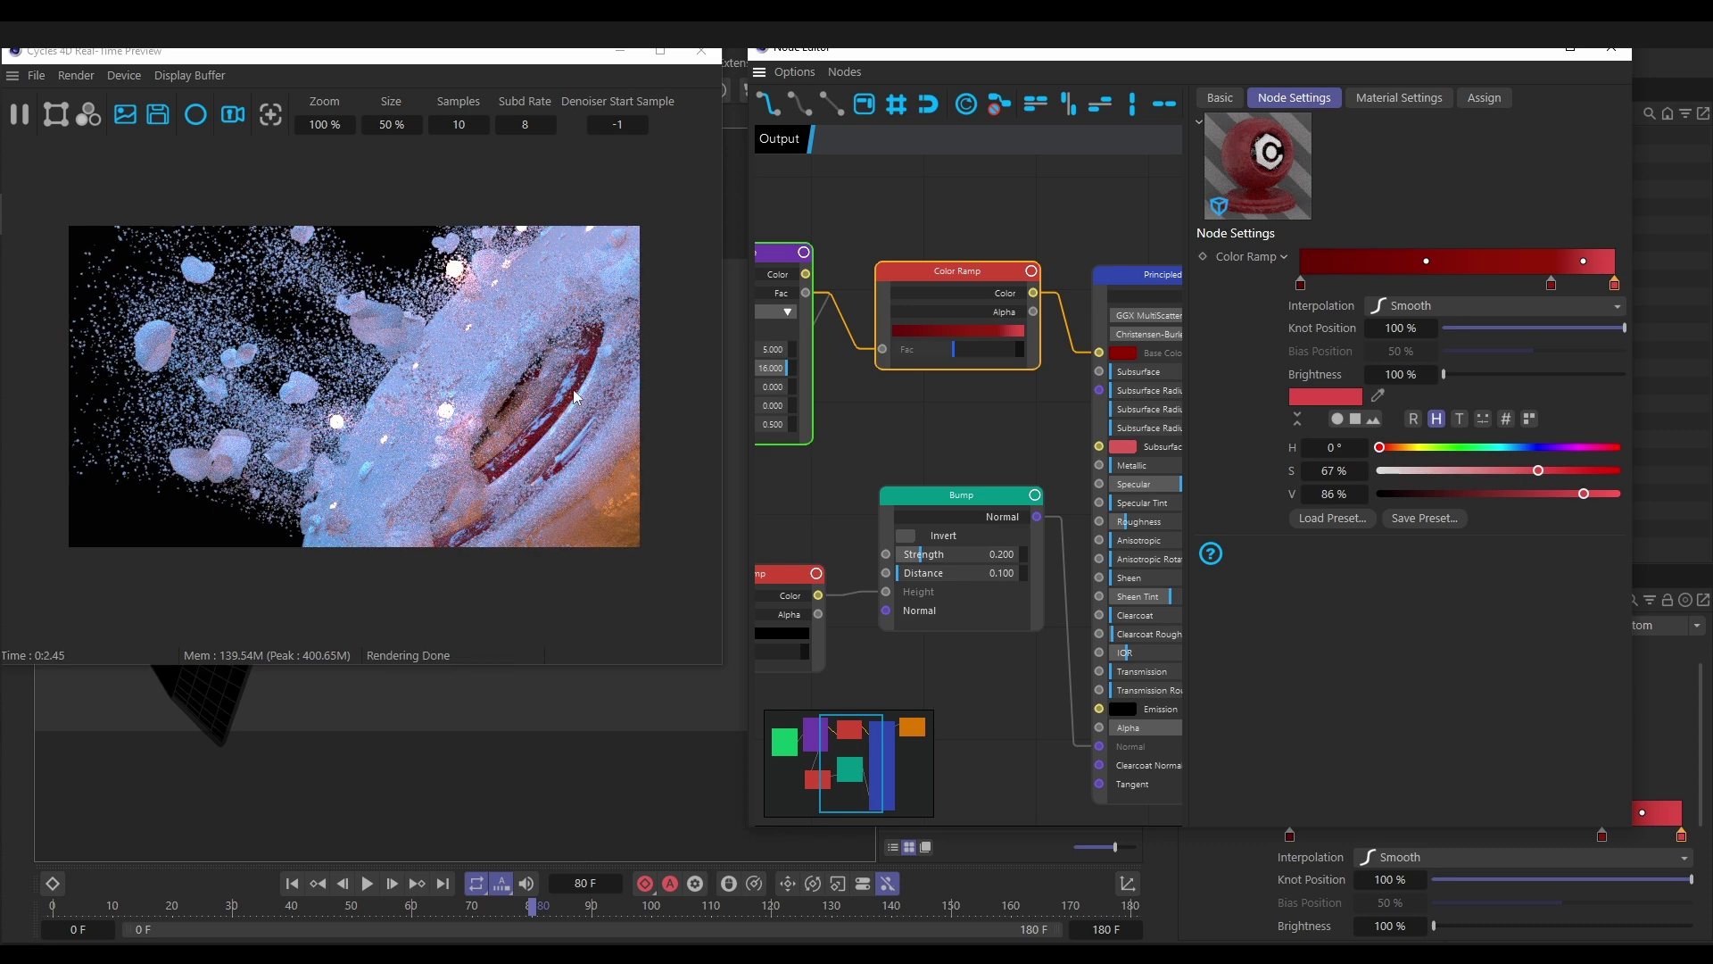
Set the middle knot of the red Color Ramp to 99% saturation and 85% value
{"action": "left_click", "coordinate": [1551, 284]}
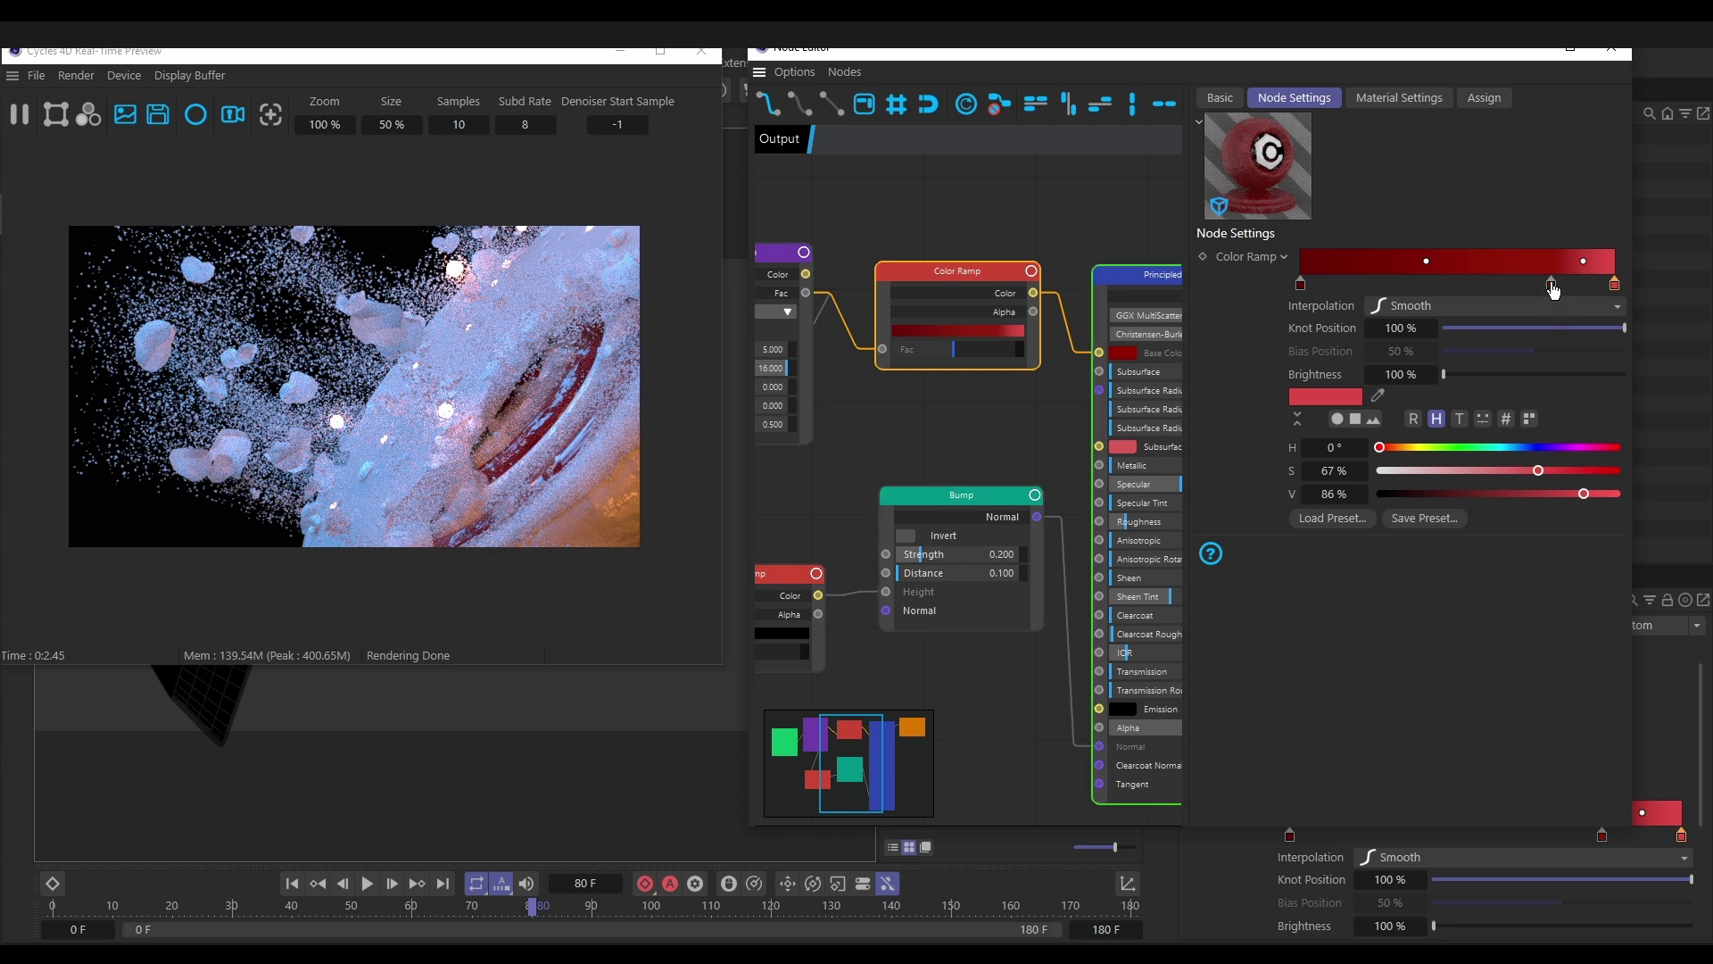
{"action": "left_click", "coordinate": [1551, 494]}
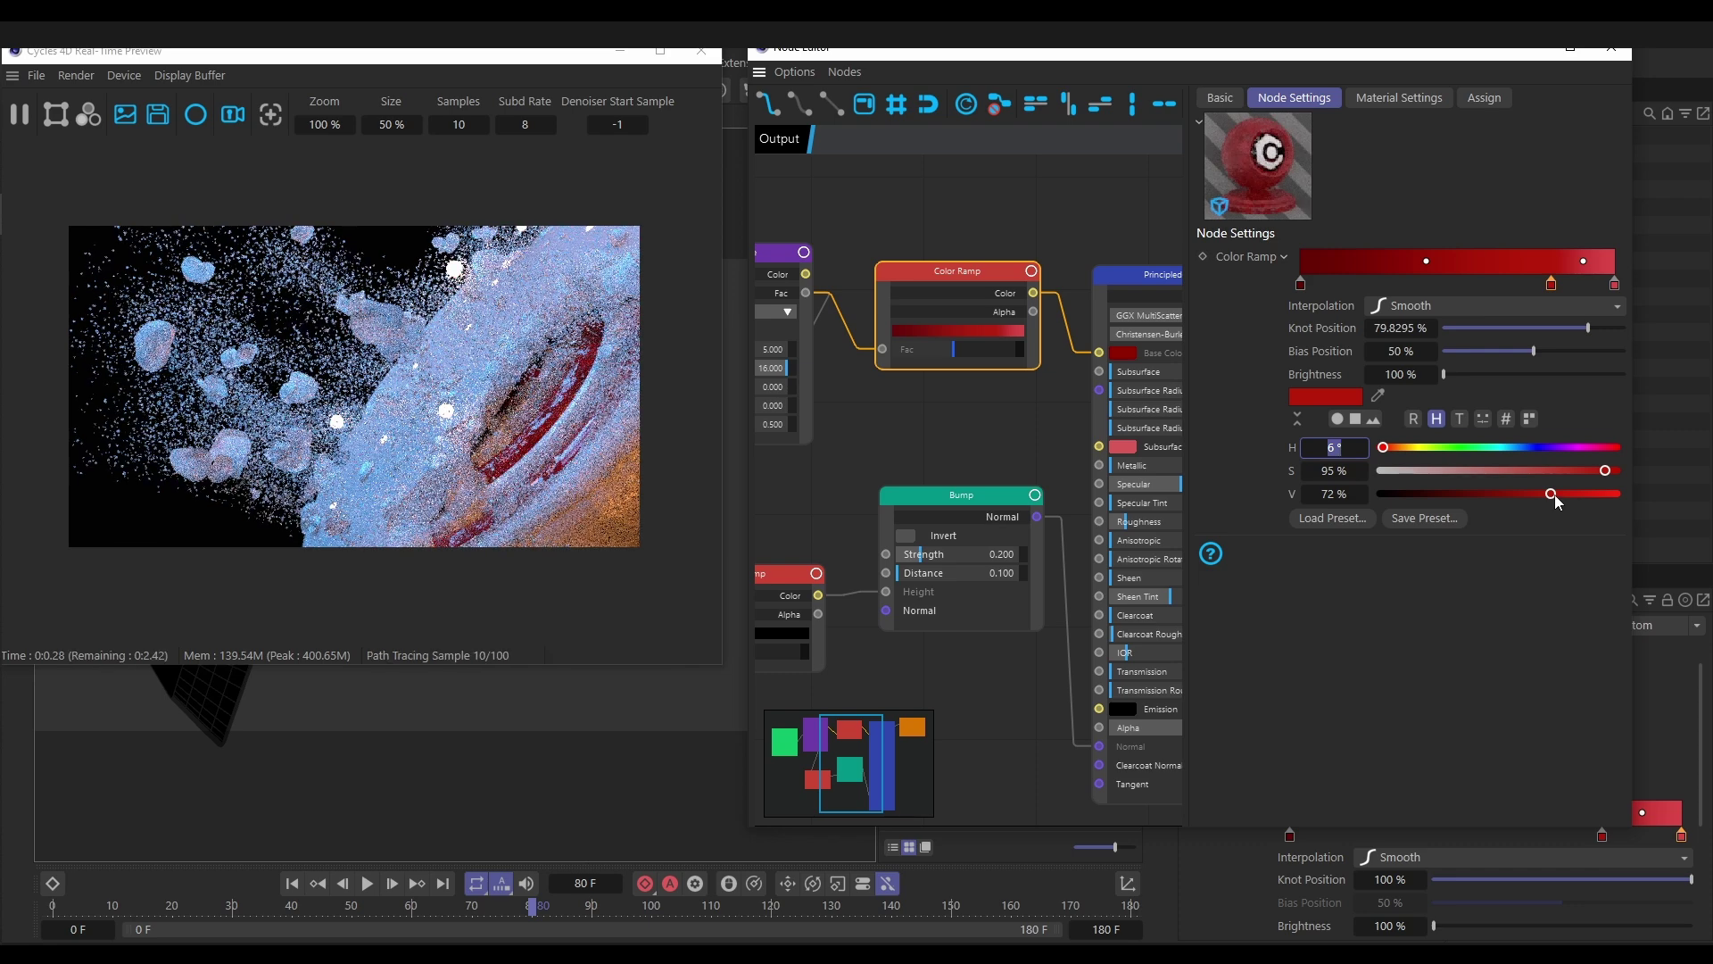
{"action": "left_click", "coordinate": [1567, 493]}
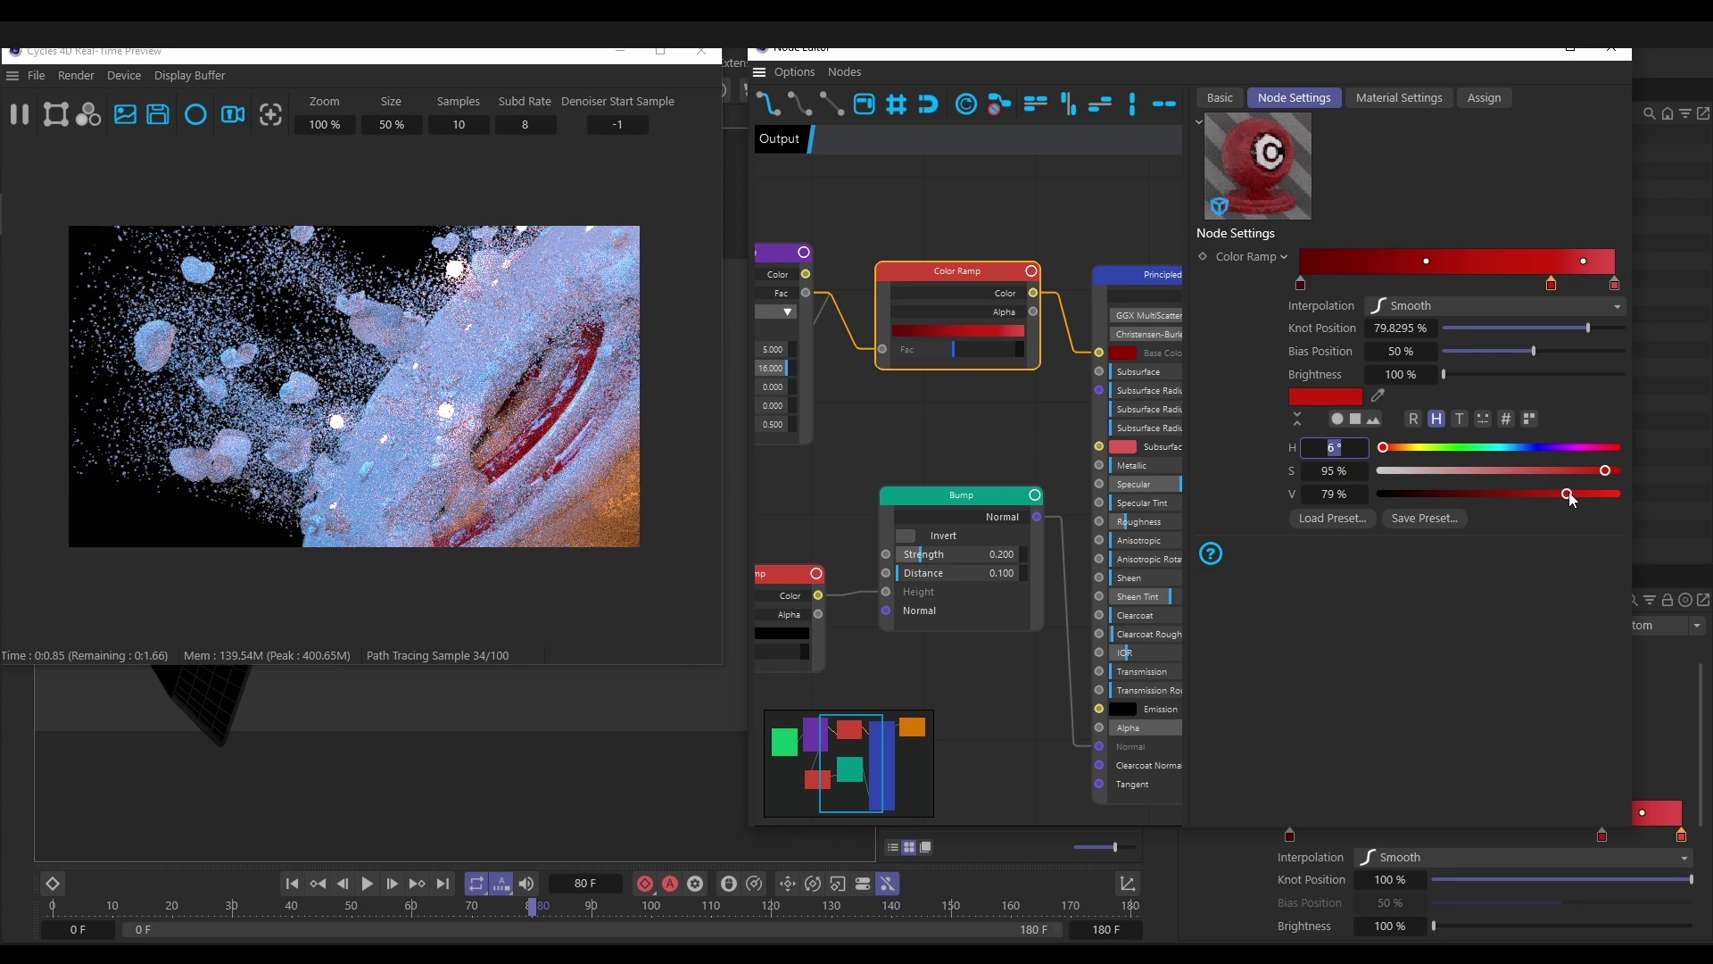
{"action": "left_click", "coordinate": [1581, 493]}
{"action": "left_click", "coordinate": [1614, 472]}
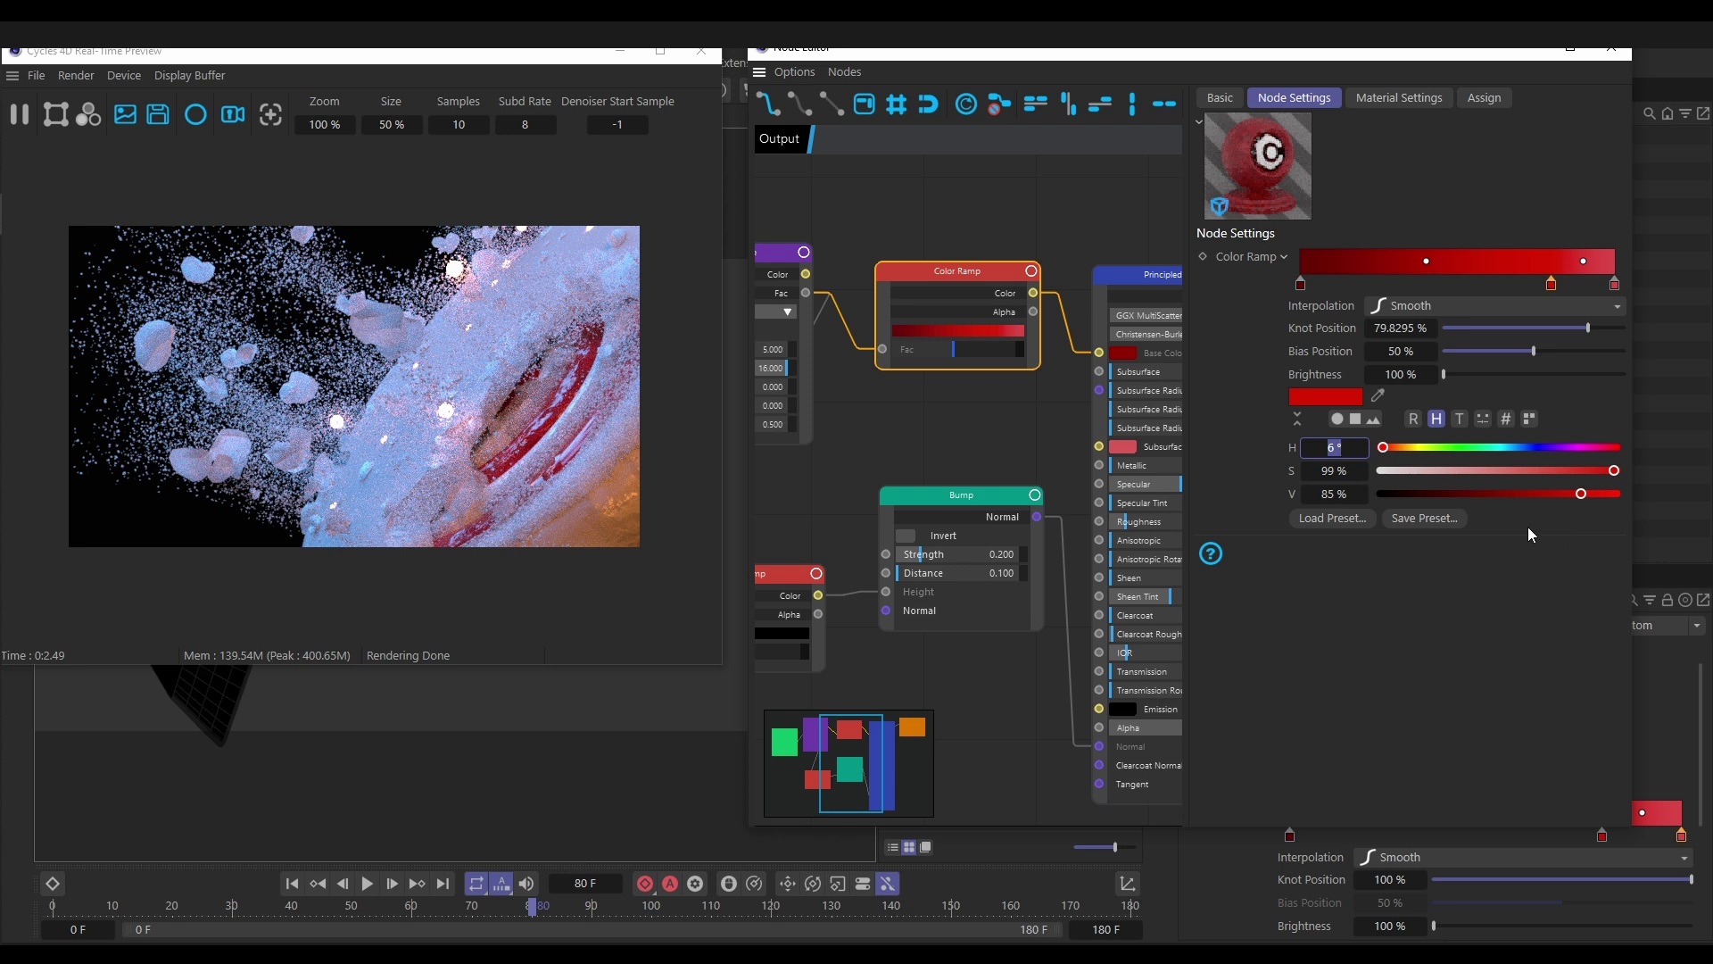
Set the hue of the red Color Ramp's middle knot to 1°
{"action": "type", "text": "1"}
Set the red candy's Principled BSDF roughness to about 0.306 and clearcoat to 1, and close the Node Editor
{"action": "middle_click_drag", "start_coordinate": [975, 430], "coordinate": [886, 426]}
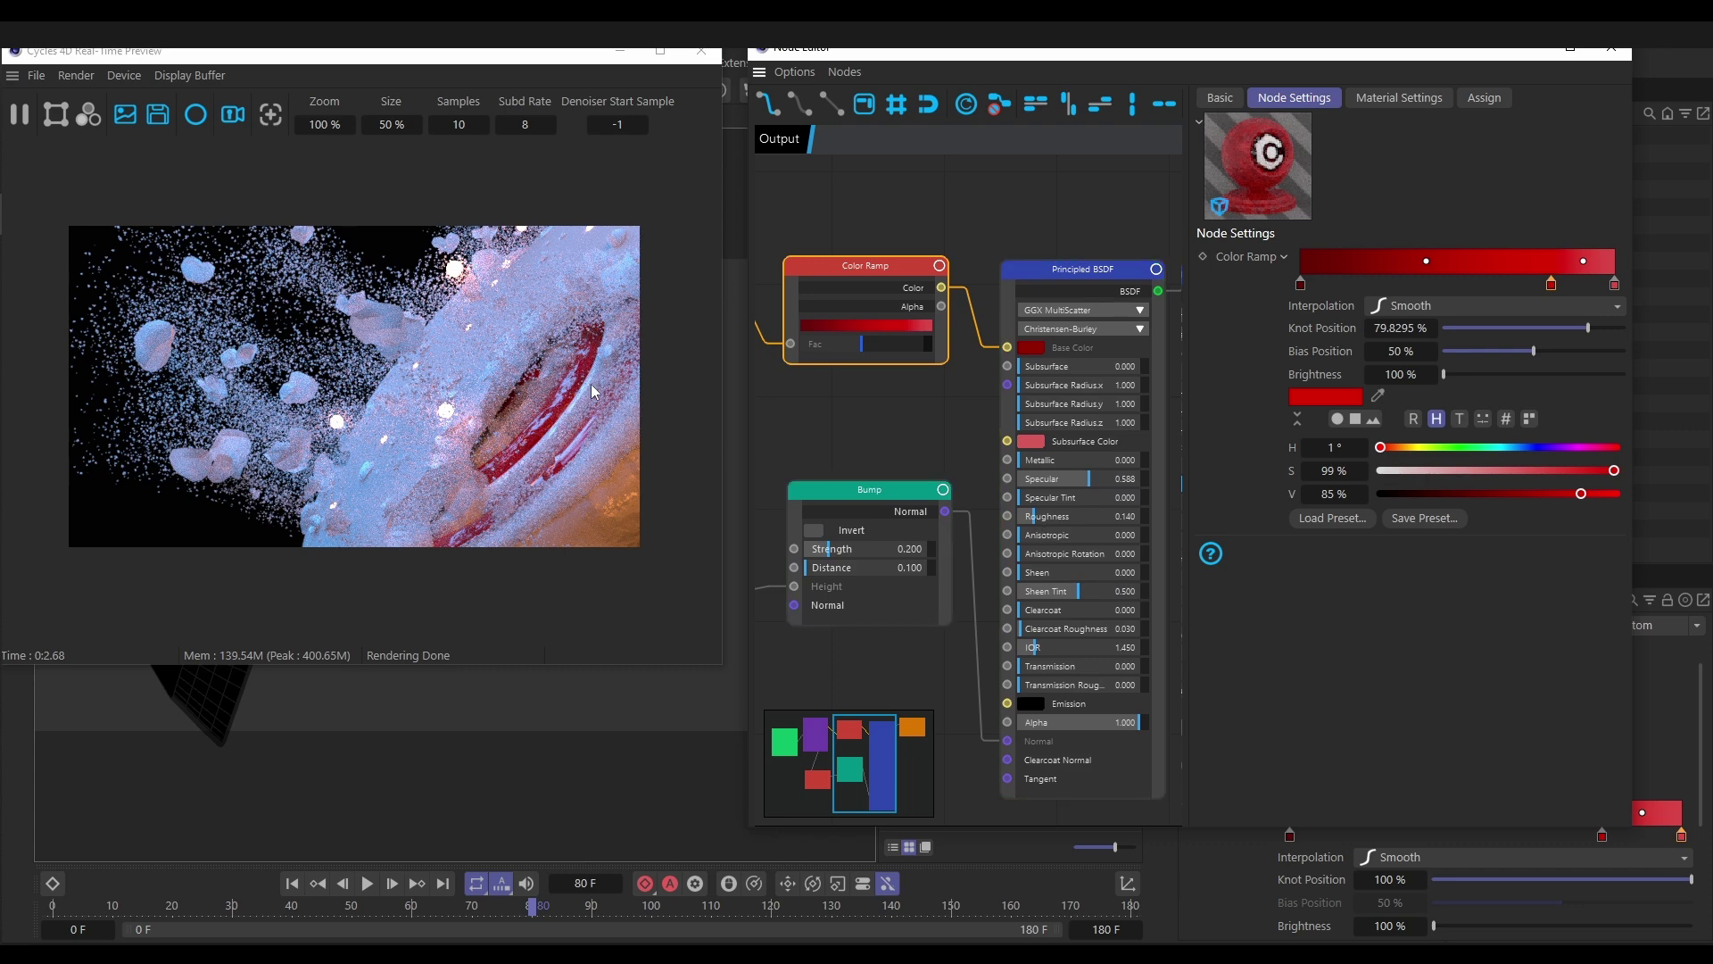
{"action": "left_click_drag", "start_coordinate": [1029, 515], "coordinate": [1011, 515]}
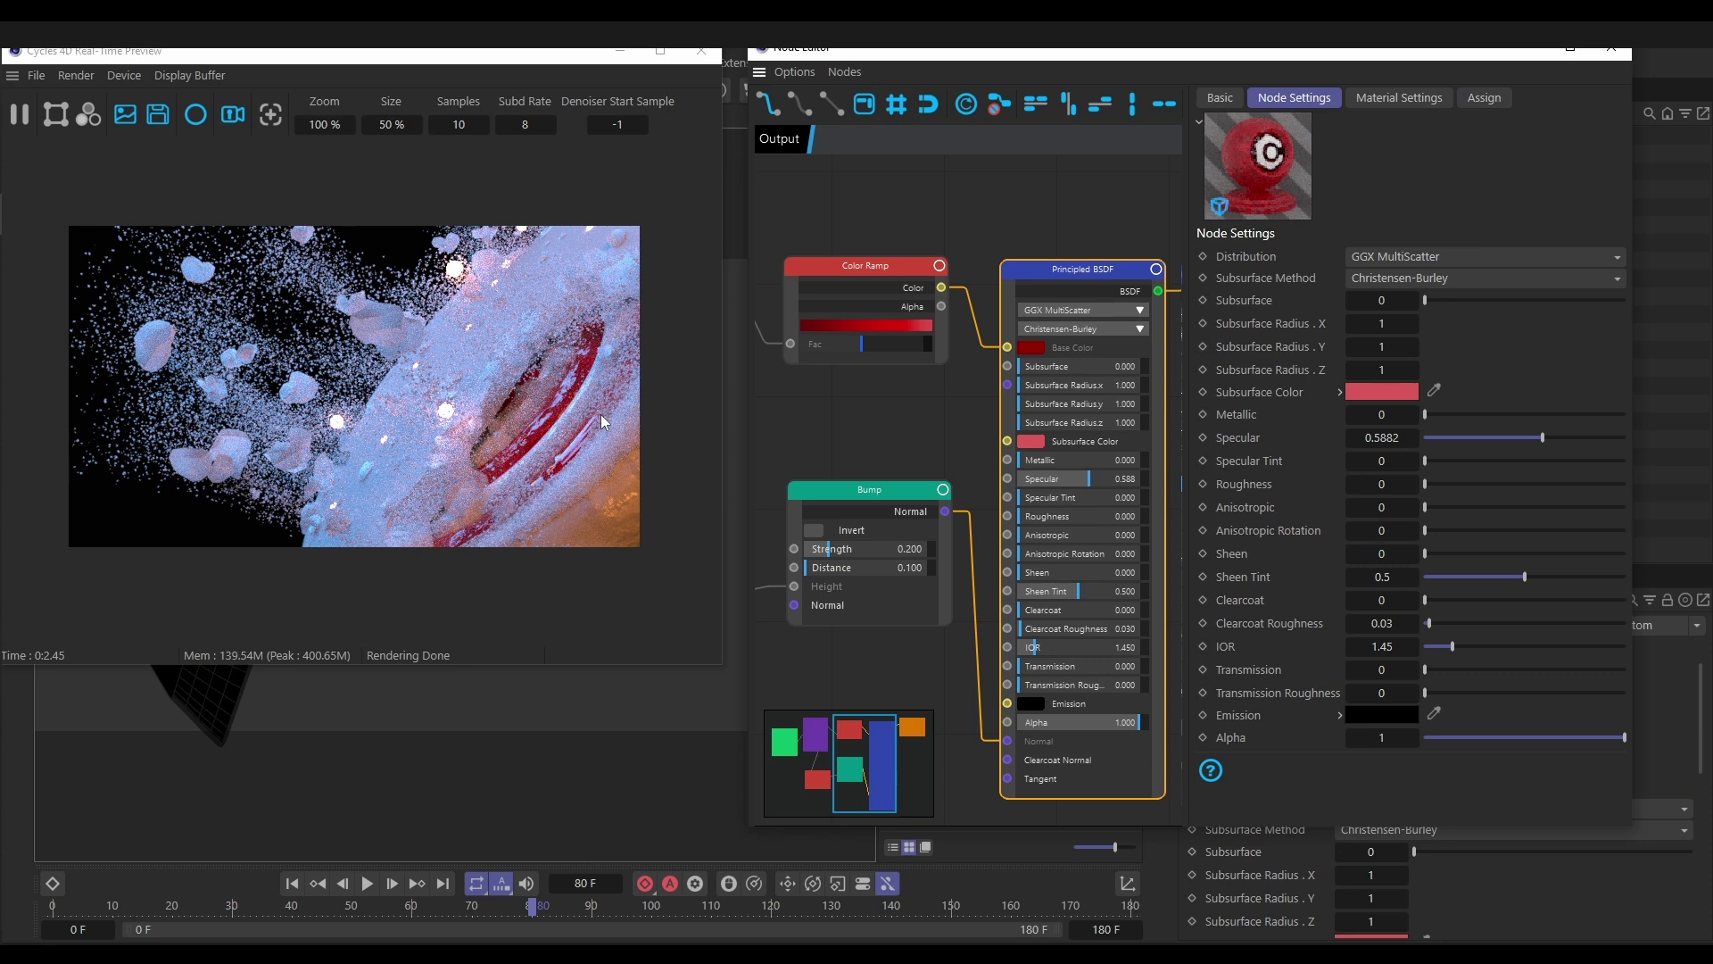
{"action": "left_click_drag", "start_coordinate": [1042, 518], "coordinate": [1058, 524]}
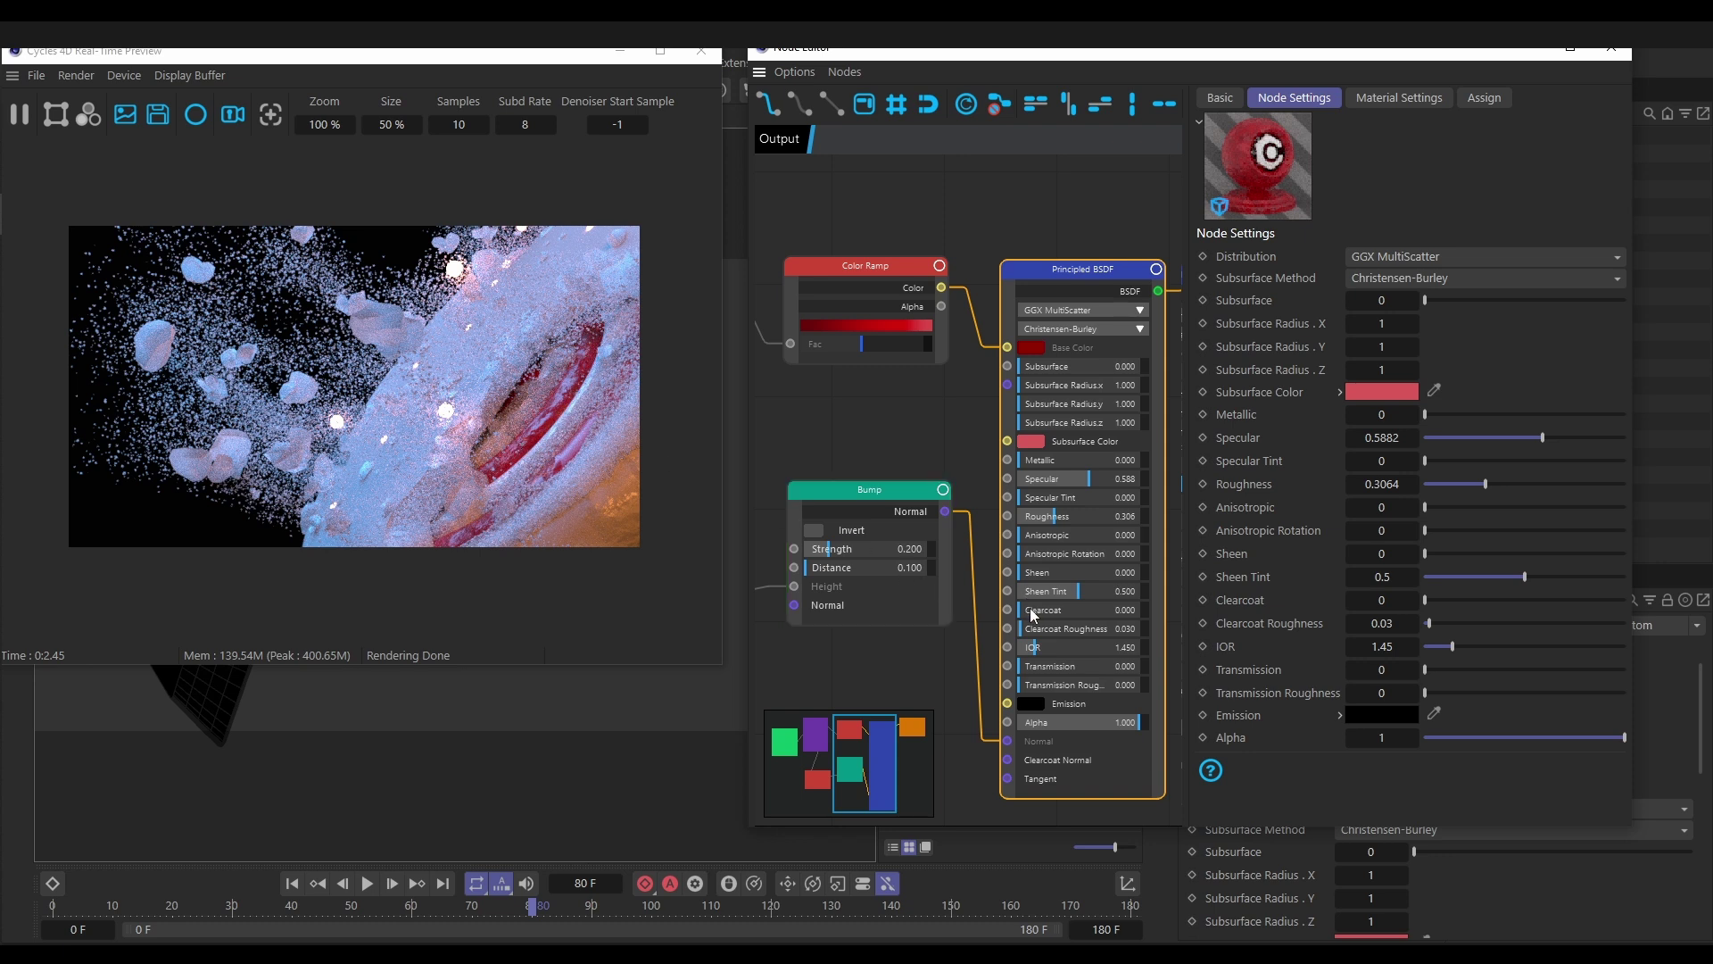
{"action": "left_click_drag", "start_coordinate": [1029, 615], "coordinate": [1132, 616]}
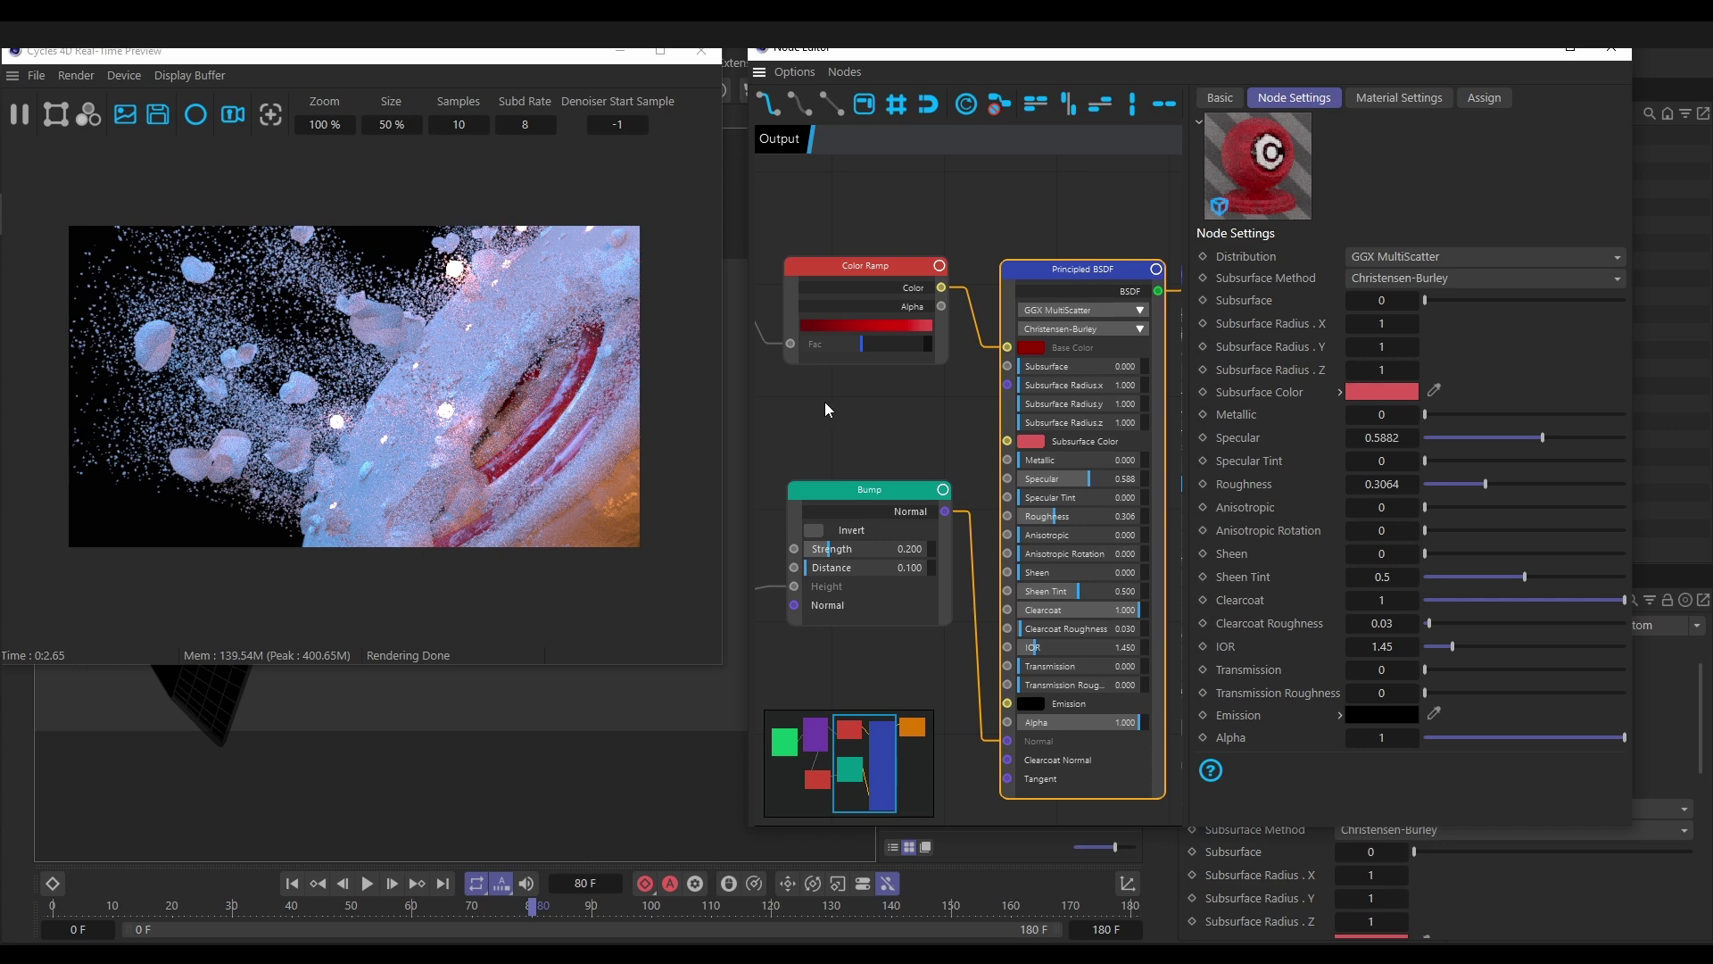
{"action": "left_click", "coordinate": [1611, 50]}
Open the Candy_White material in the Node Editor and set its Principled BSDF clearcoat to 1
{"action": "double_click", "coordinate": [1080, 200]}
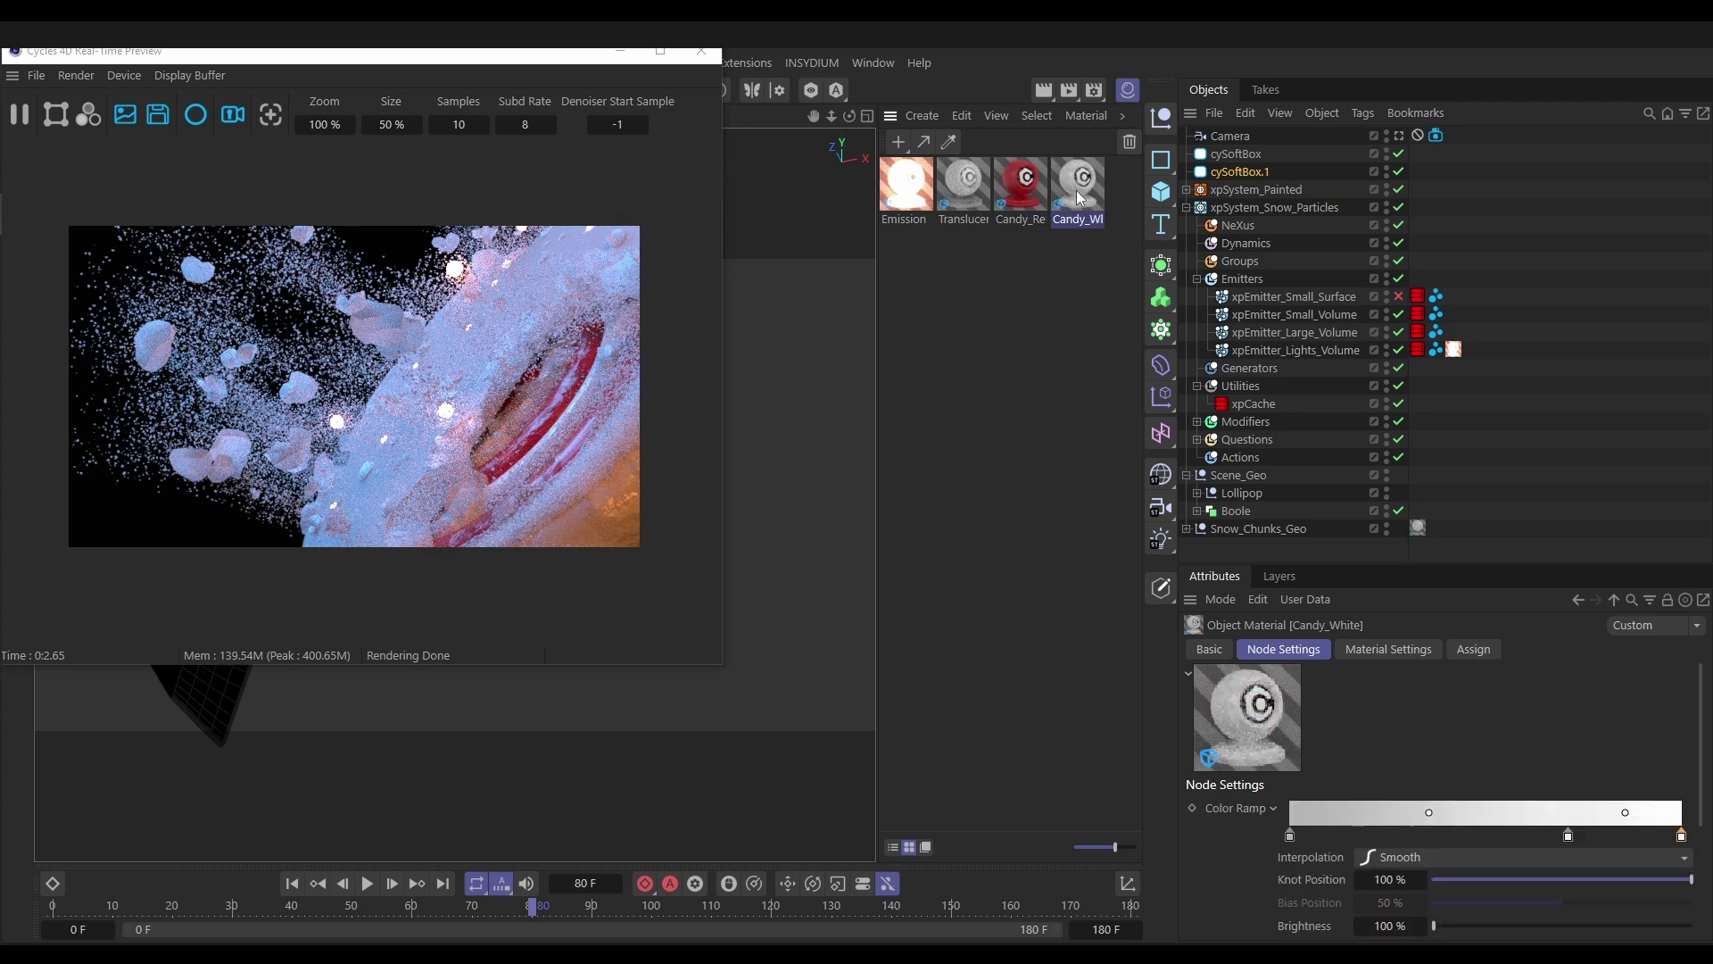
{"action": "left_click_drag", "start_coordinate": [921, 136], "coordinate": [1432, 41]}
{"action": "middle_click_drag", "start_coordinate": [1097, 411], "coordinate": [810, 389]}
{"action": "middle_click_drag", "start_coordinate": [912, 398], "coordinate": [820, 375]}
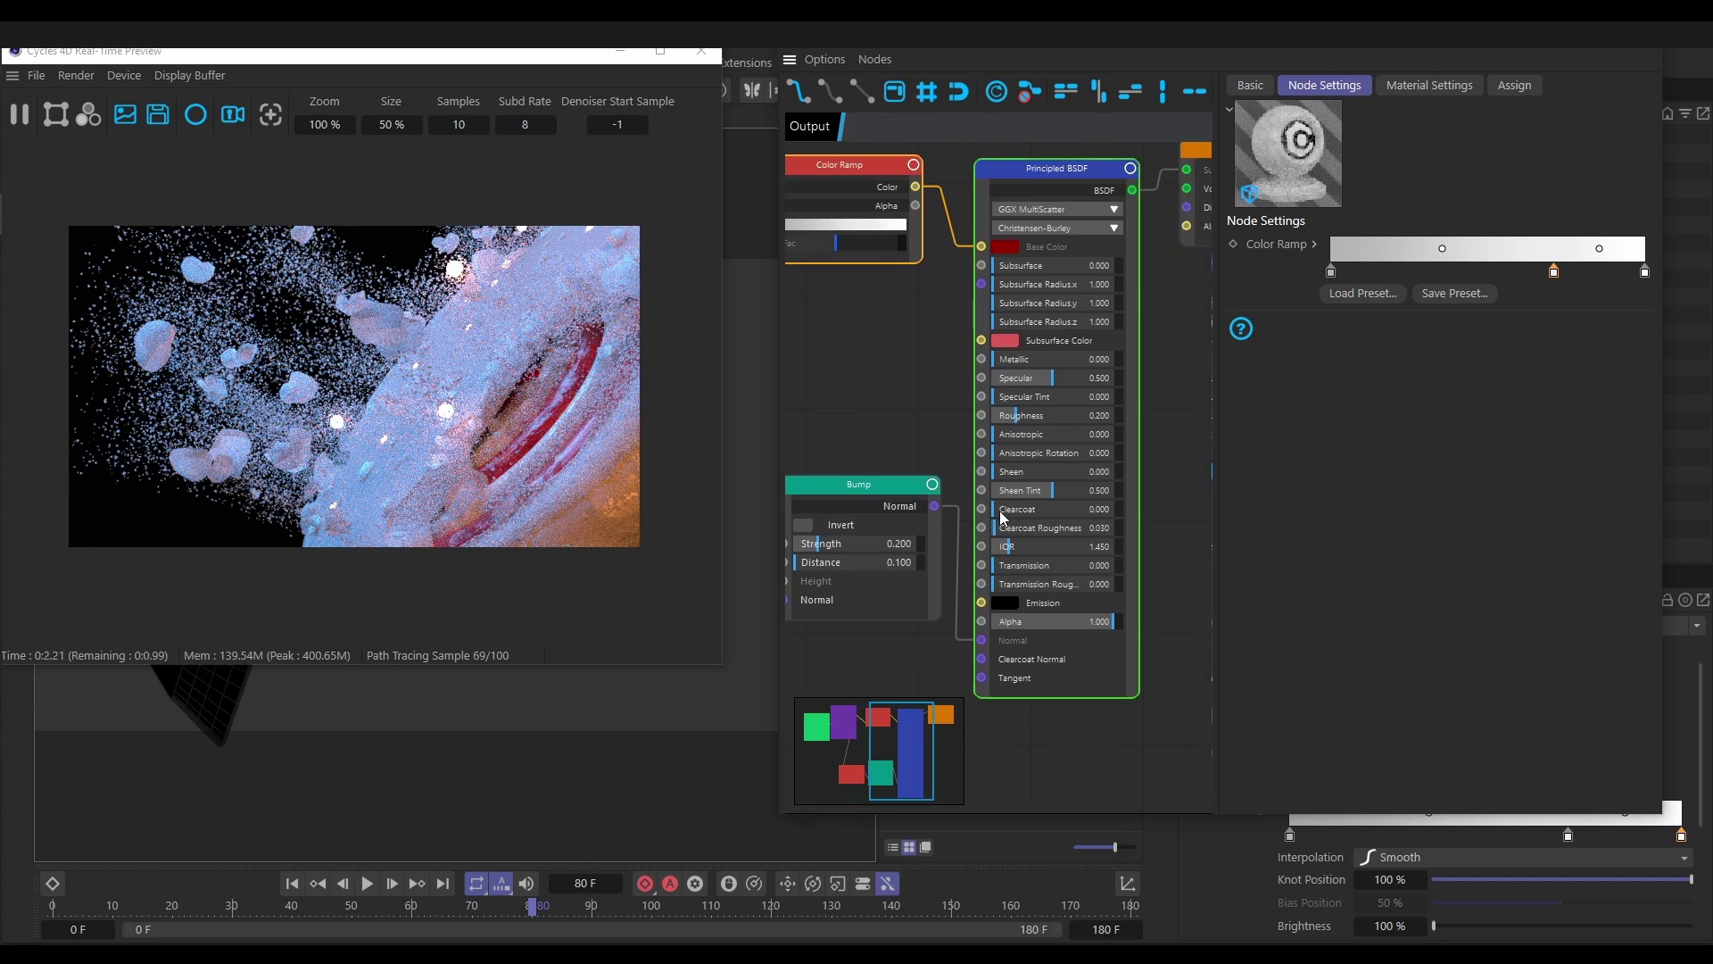
{"action": "left_click_drag", "start_coordinate": [996, 512], "coordinate": [1131, 511]}
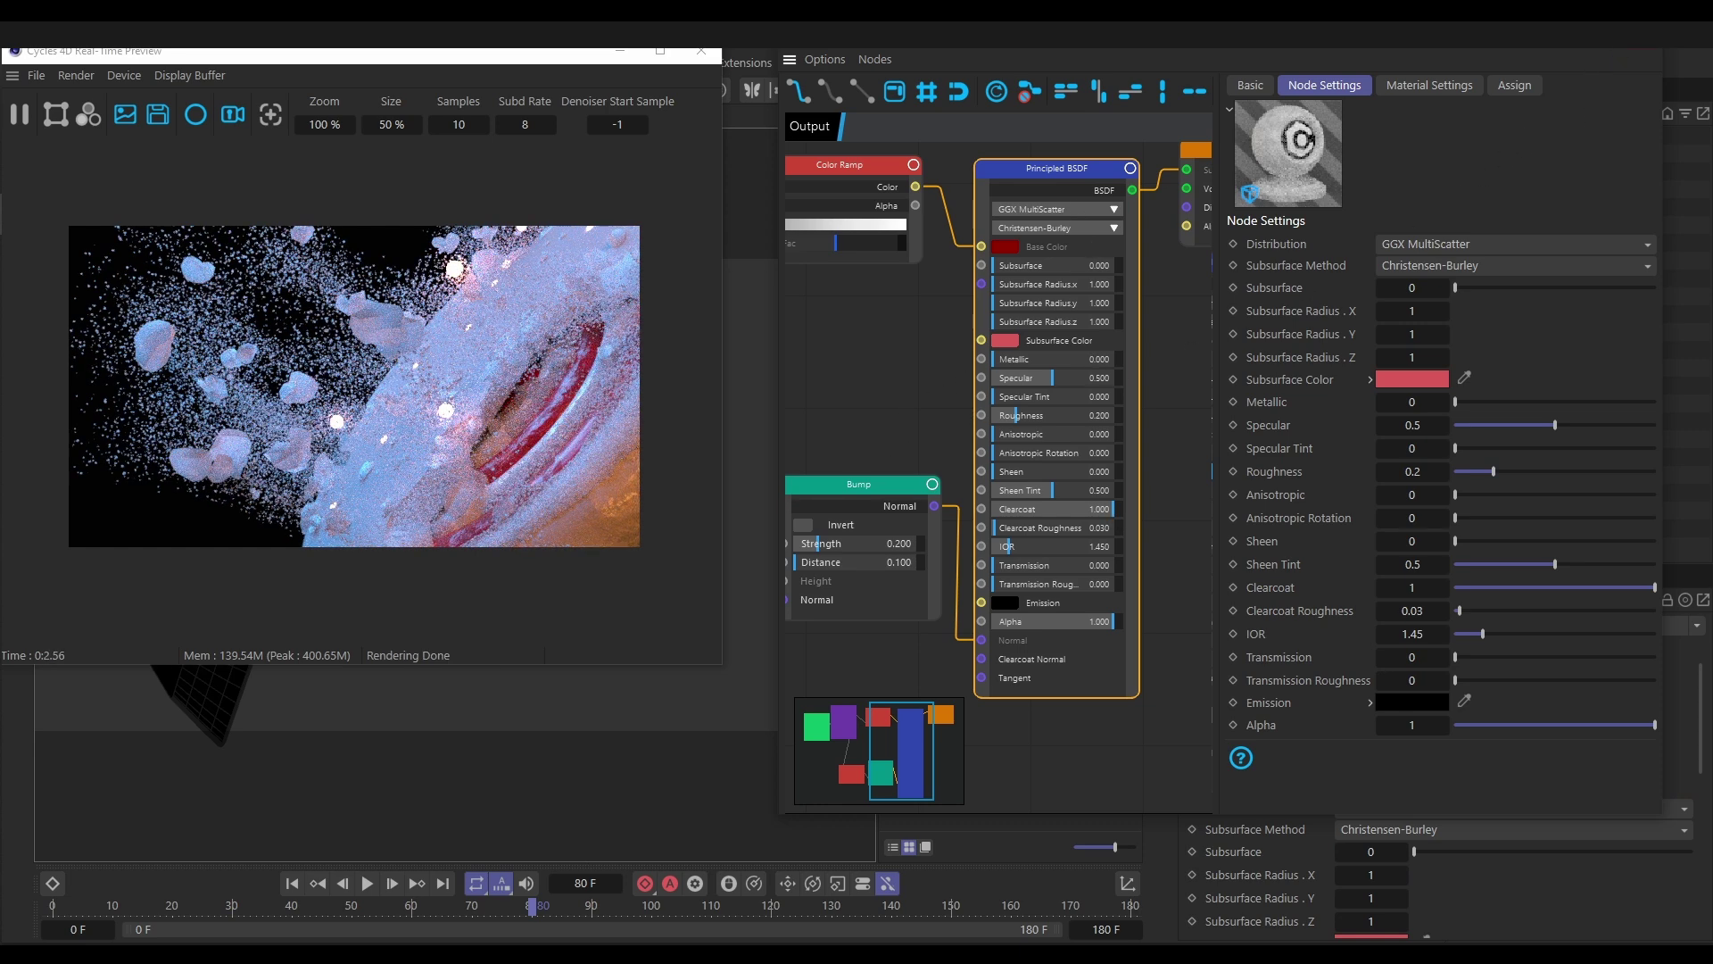
{"action": "left_click", "coordinate": [1642, 38]}
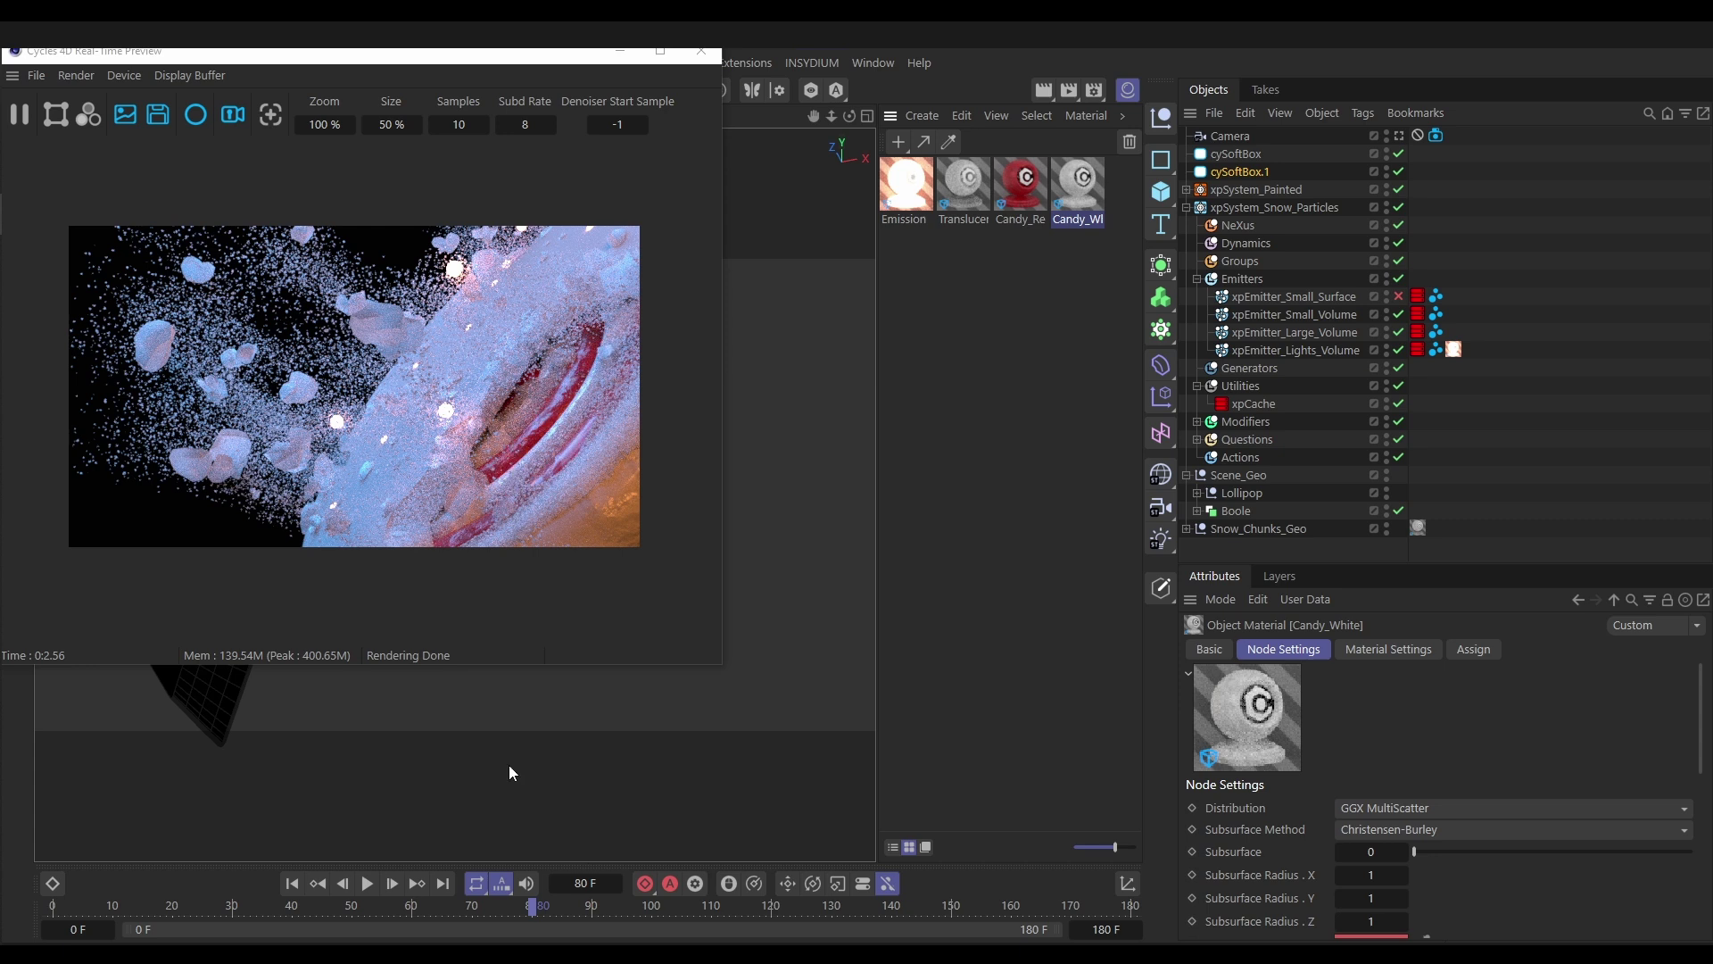
Preview the scene at frame 120 and review the rendered lollipop animation in the Picture Viewer
{"action": "left_click", "coordinate": [769, 908]}
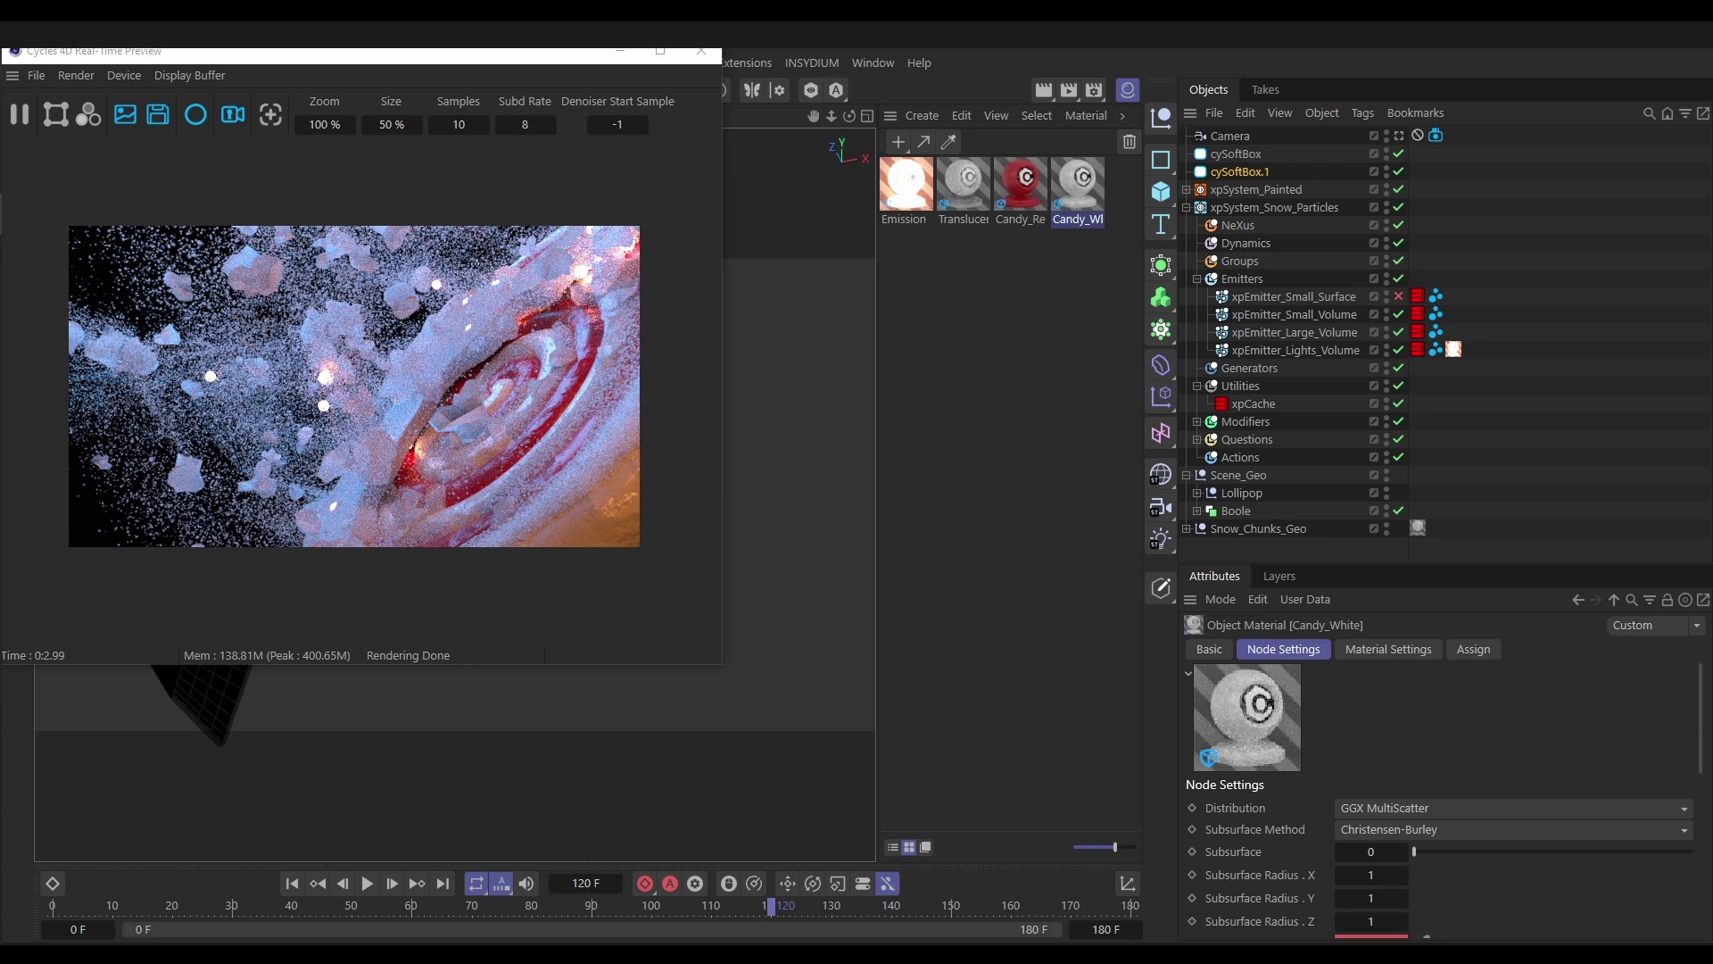
{"action": "left_click_drag", "start_coordinate": [1053, 944], "coordinate": [766, 134]}
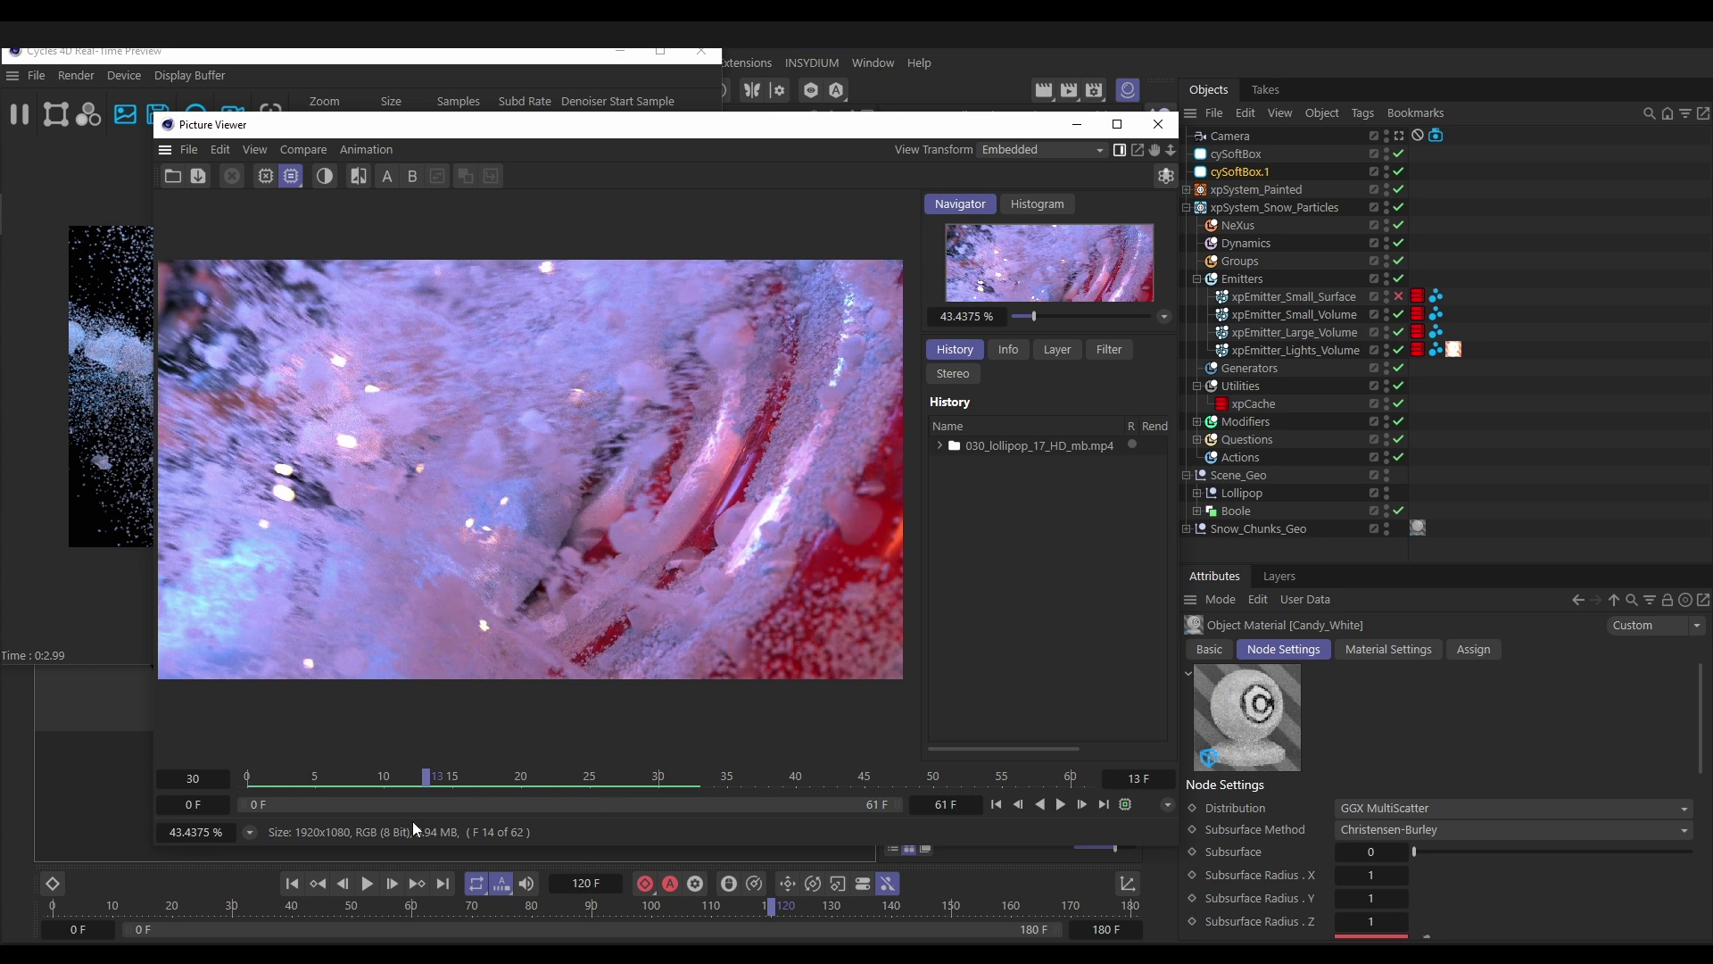
{"action": "left_click_drag", "start_coordinate": [378, 783], "coordinate": [256, 804]}
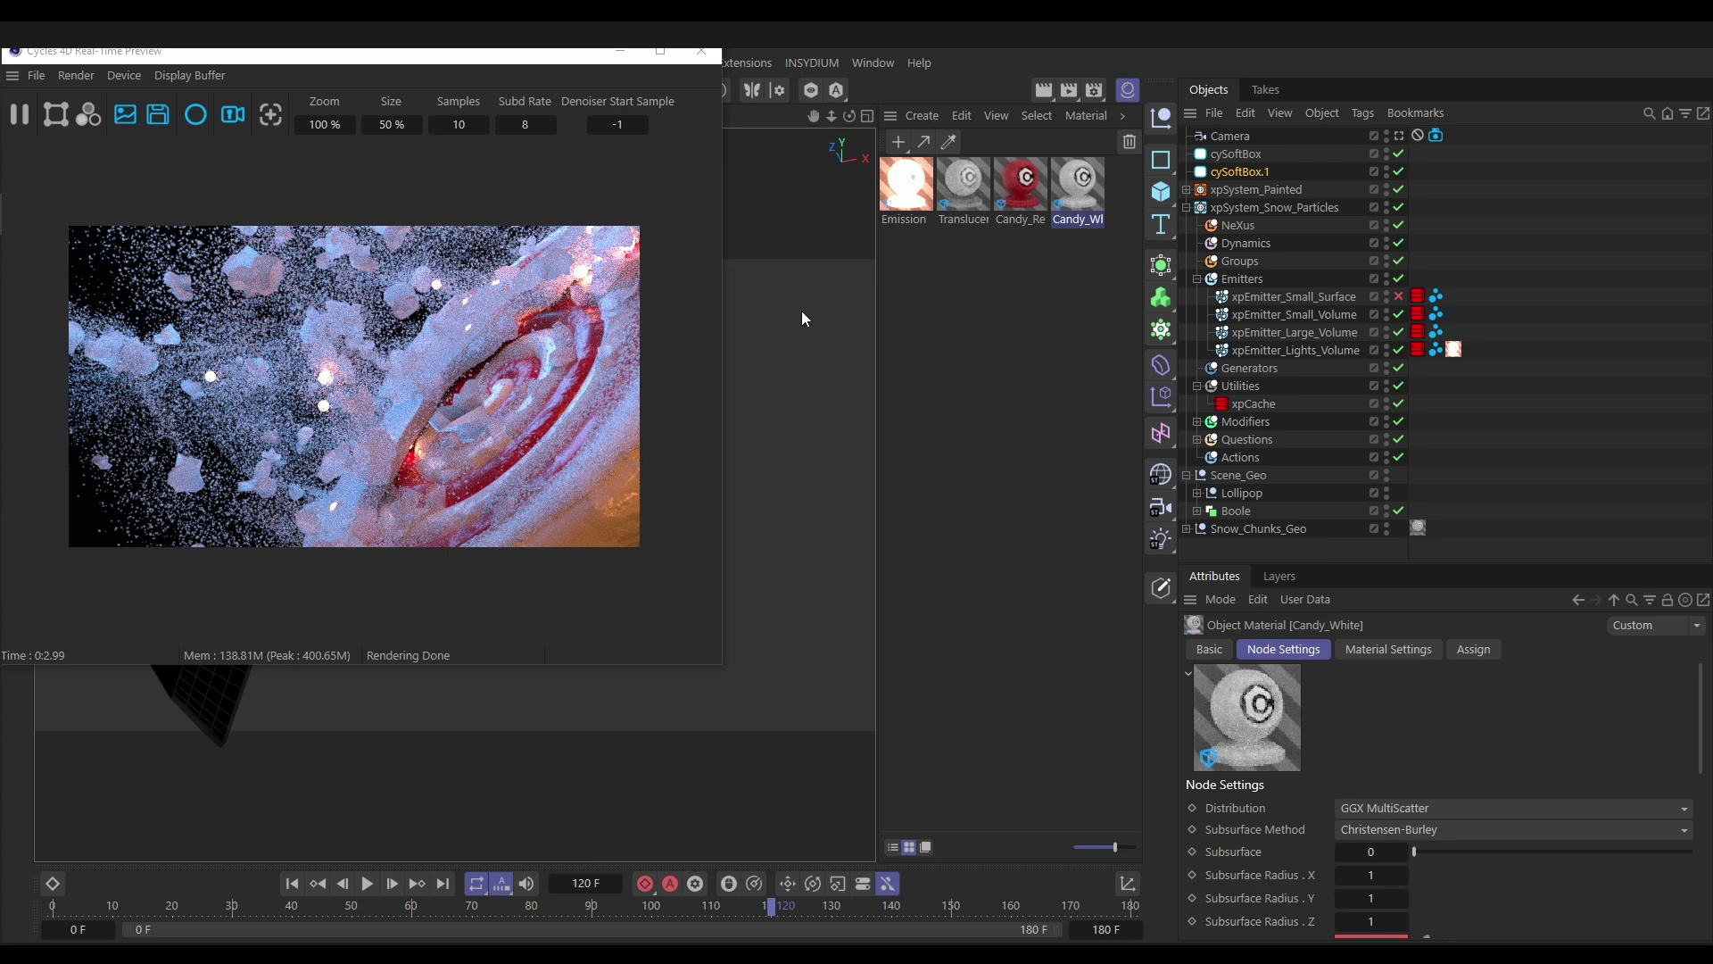
Close the Real-Time Preview and hide the material manager
{"action": "left_click", "coordinate": [701, 52]}
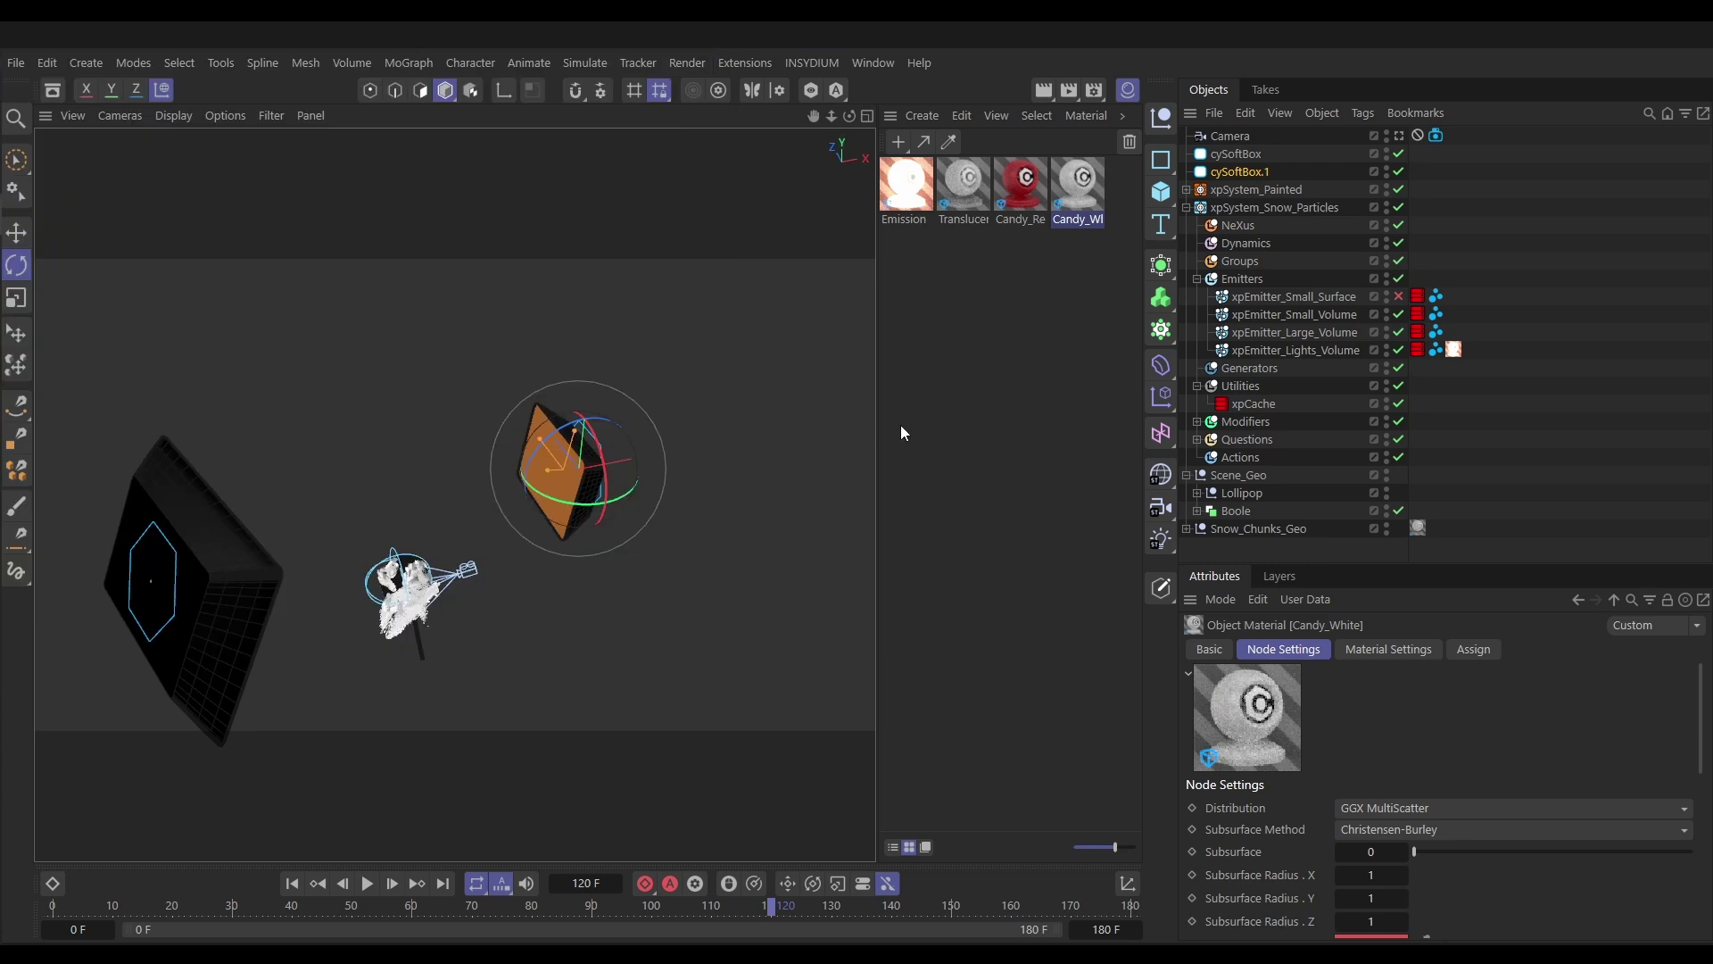
{"action": "left_click", "coordinate": [1127, 92]}
Add a plane, lower it to the base of the lollipop stick and enlarge it into a wide ground surface
{"action": "left_click_drag", "start_coordinate": [560, 644], "coordinate": [470, 571], "text": "alt"}
{"action": "left_click_drag", "start_coordinate": [546, 653], "coordinate": [538, 586], "text": "alt"}
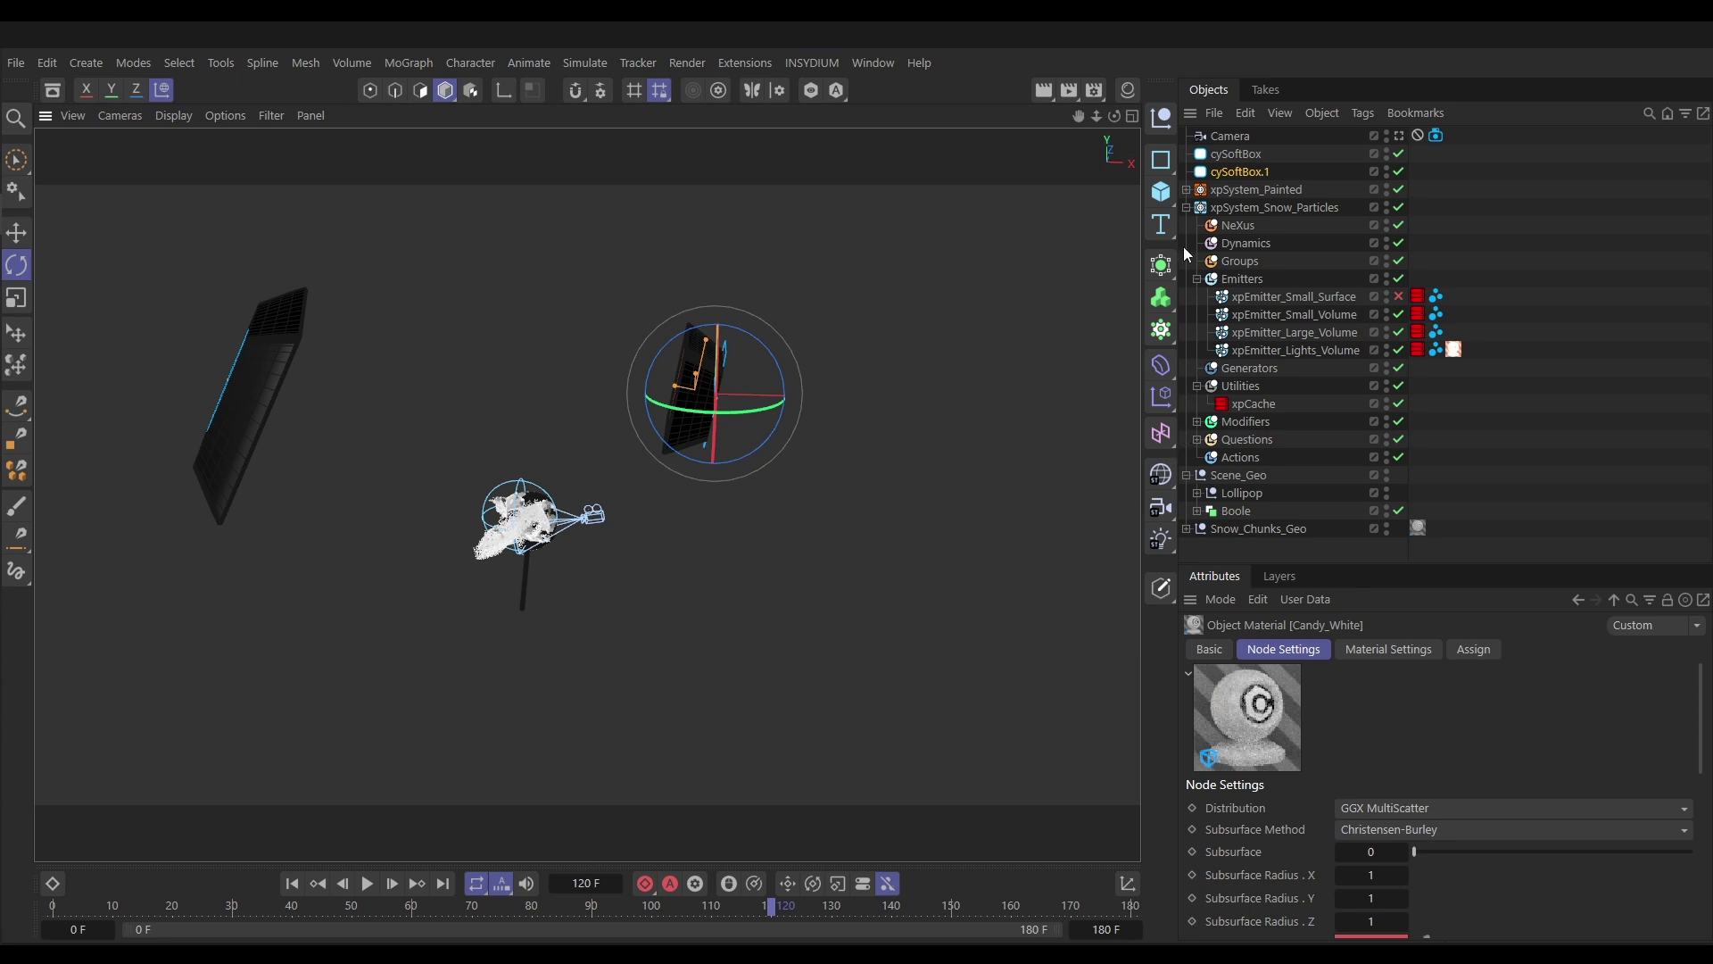
{"action": "left_click", "coordinate": [1161, 198]}
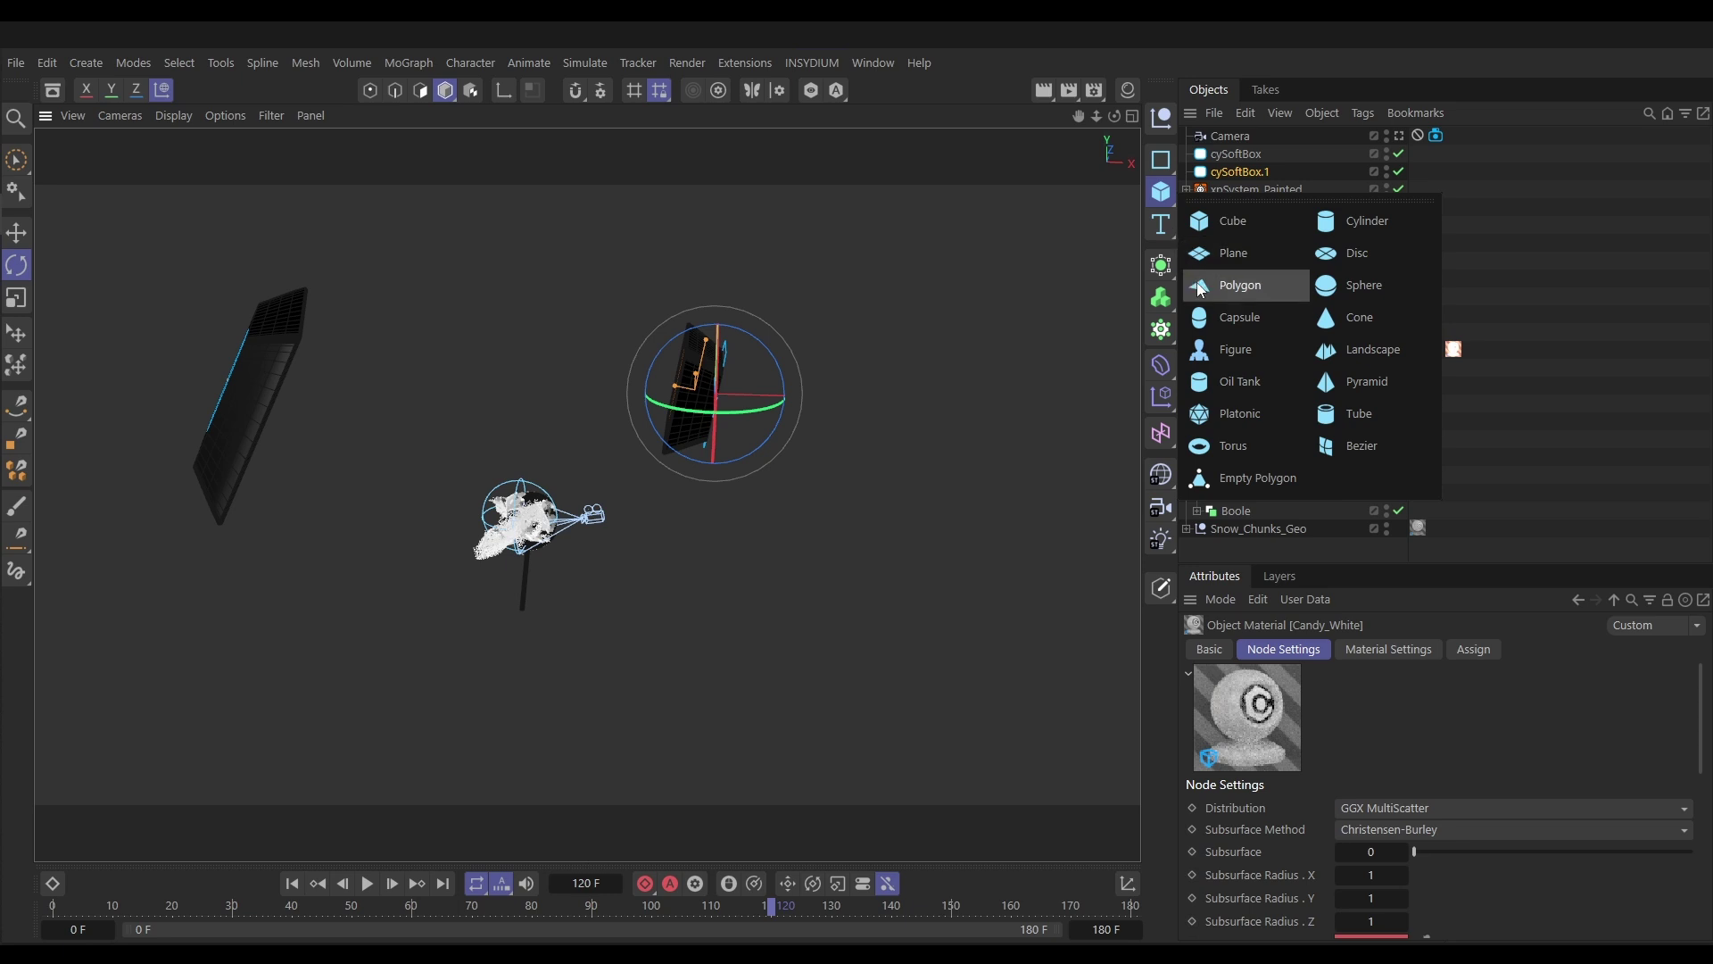
{"action": "left_click", "coordinate": [1225, 261]}
{"action": "key", "text": "e"}
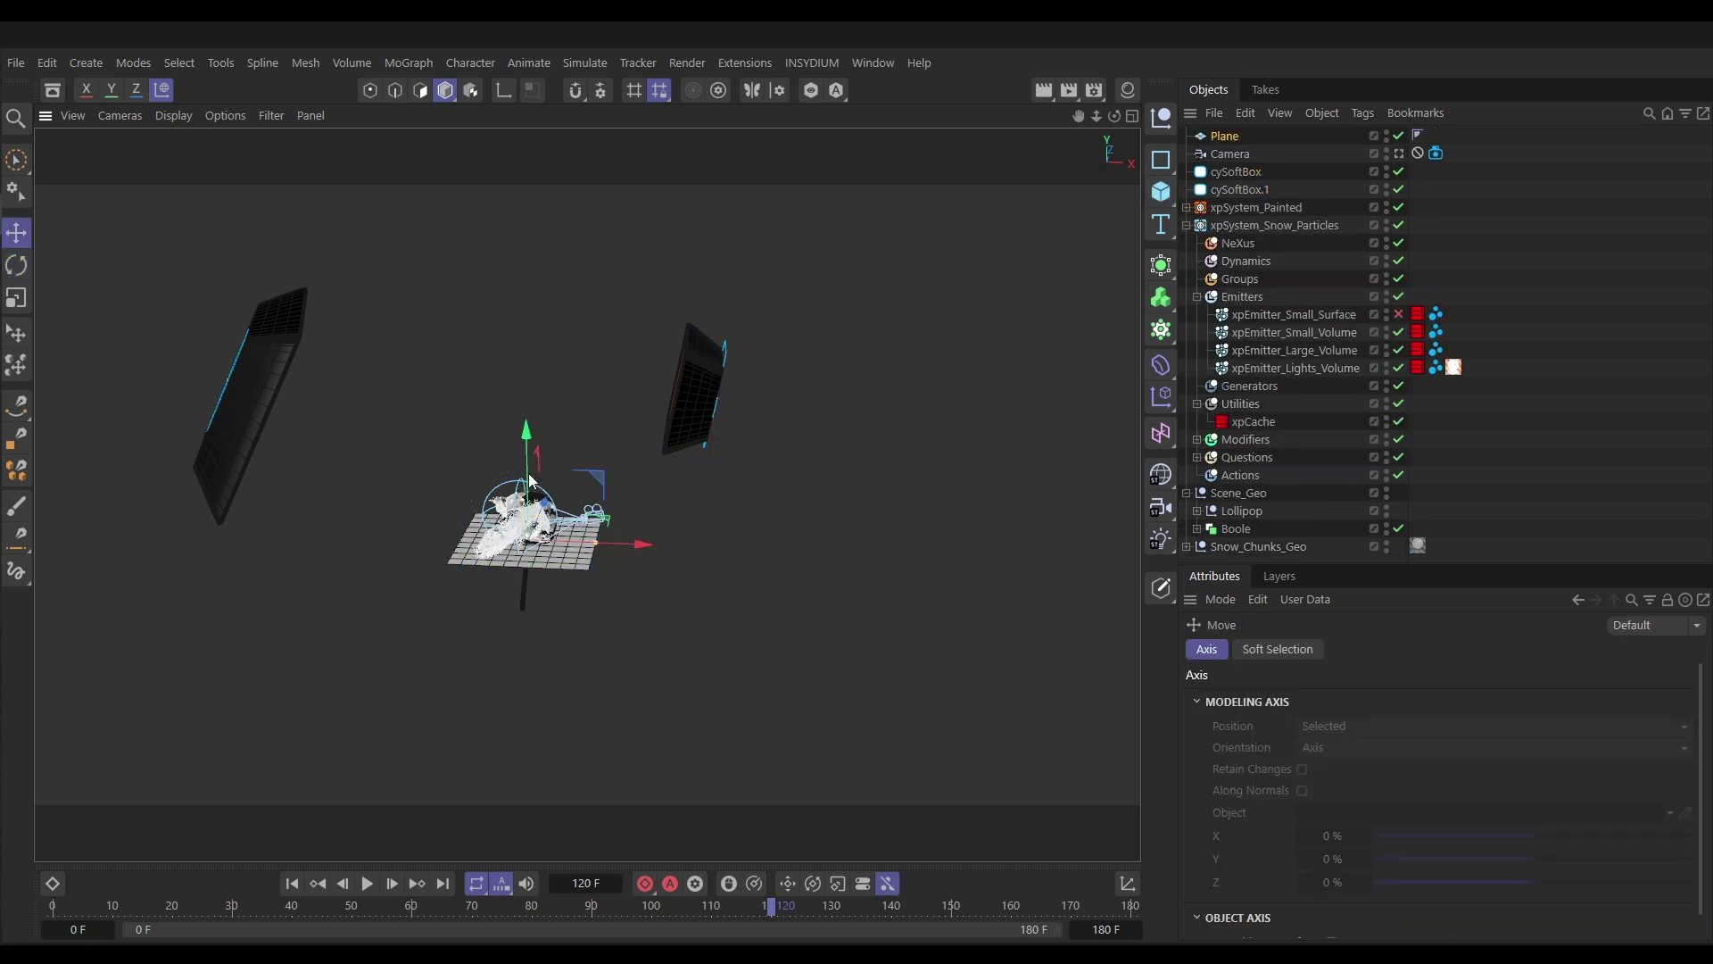
{"action": "left_click_drag", "start_coordinate": [528, 429], "coordinate": [529, 466]}
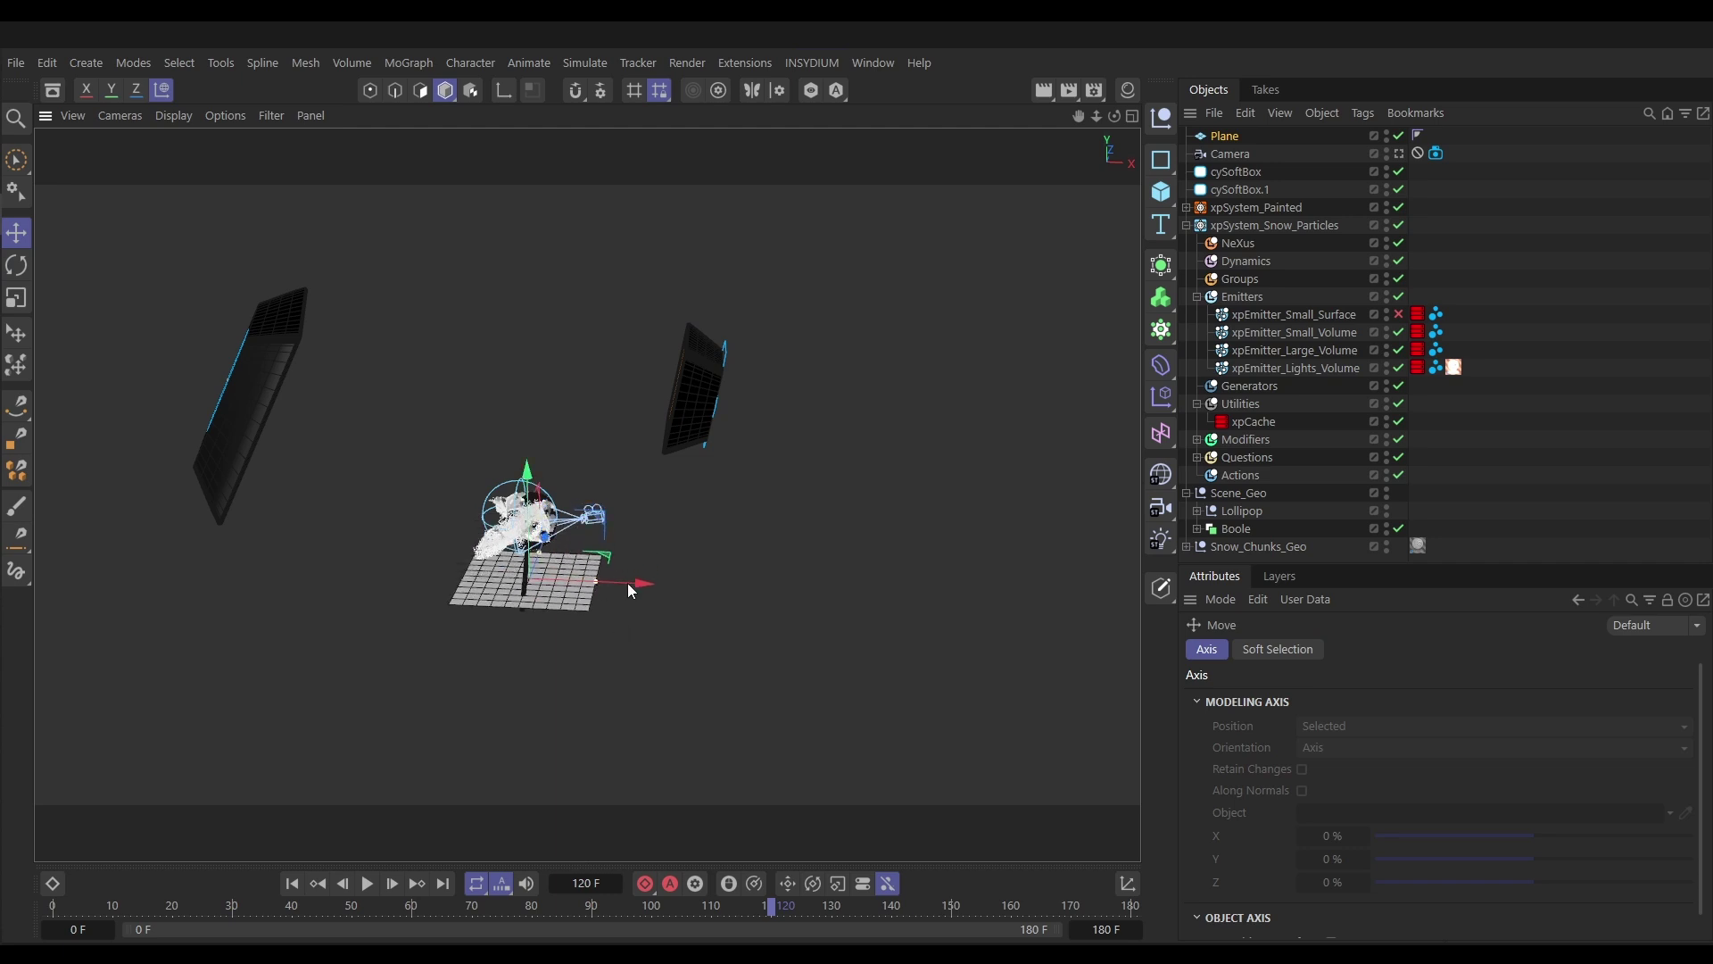
{"action": "left_click_drag", "start_coordinate": [597, 581], "coordinate": [872, 593]}
{"action": "left_click_drag", "start_coordinate": [540, 560], "coordinate": [575, 459]}
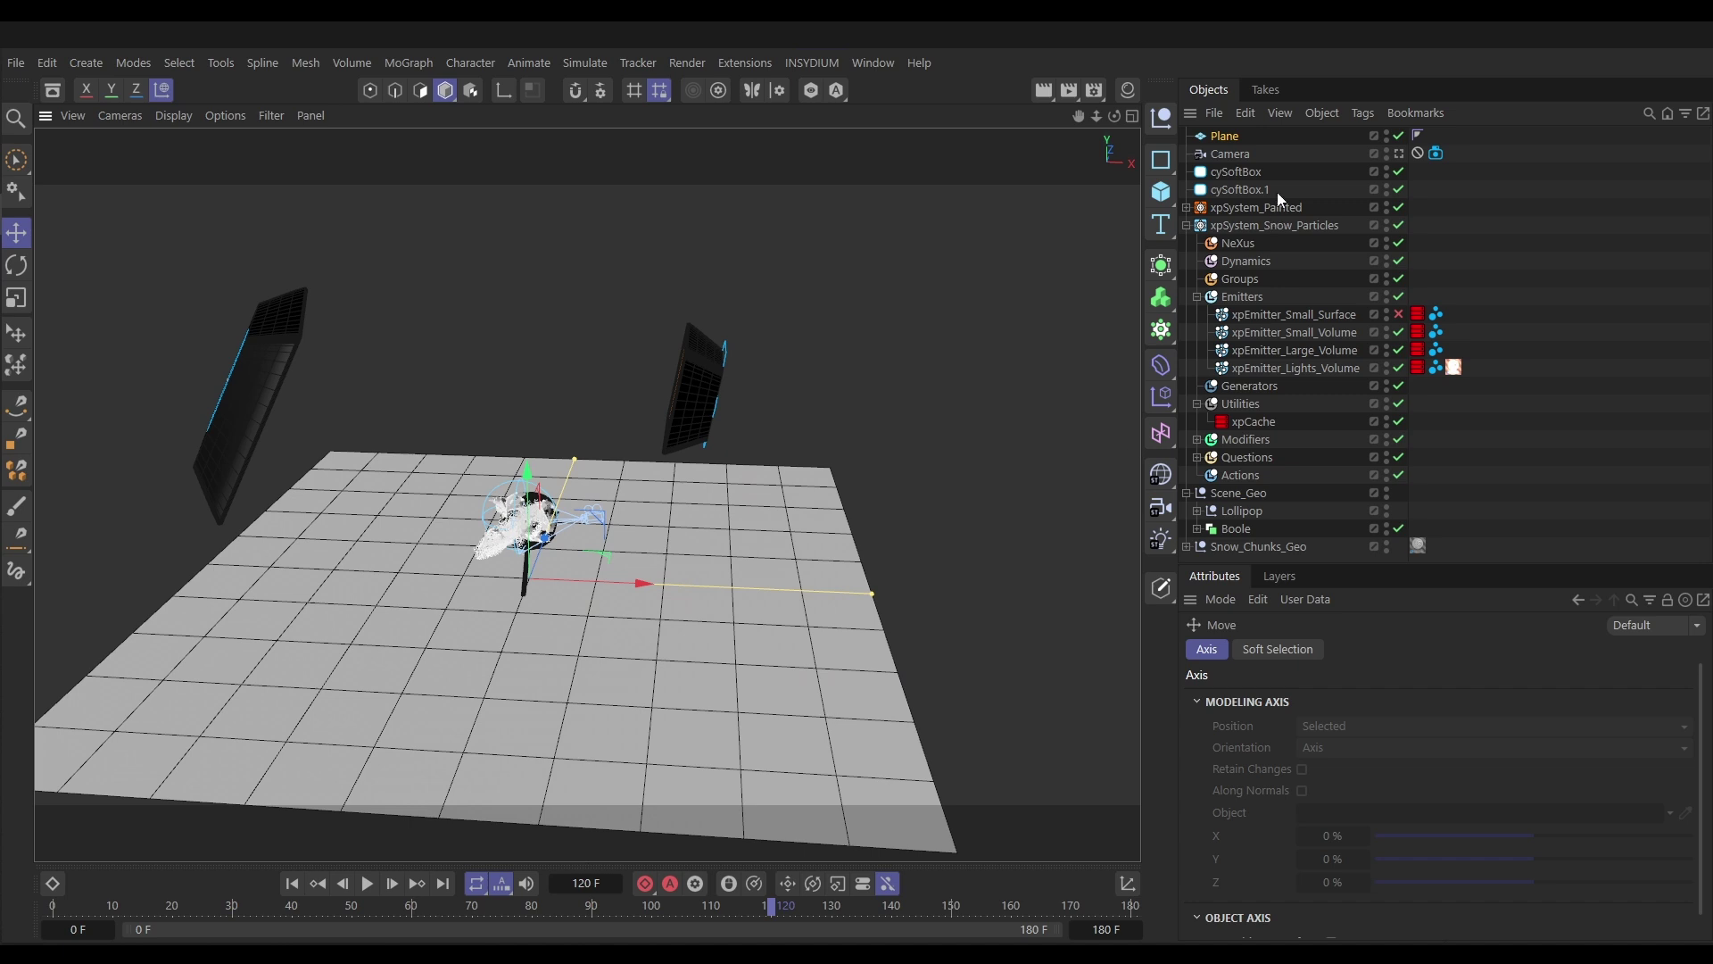
Rename the ground plane as Floor
{"action": "left_click", "coordinate": [1223, 137]}
{"action": "left_click", "coordinate": [1217, 650]}
{"action": "left_click_drag", "start_coordinate": [1365, 728], "coordinate": [1239, 729]}
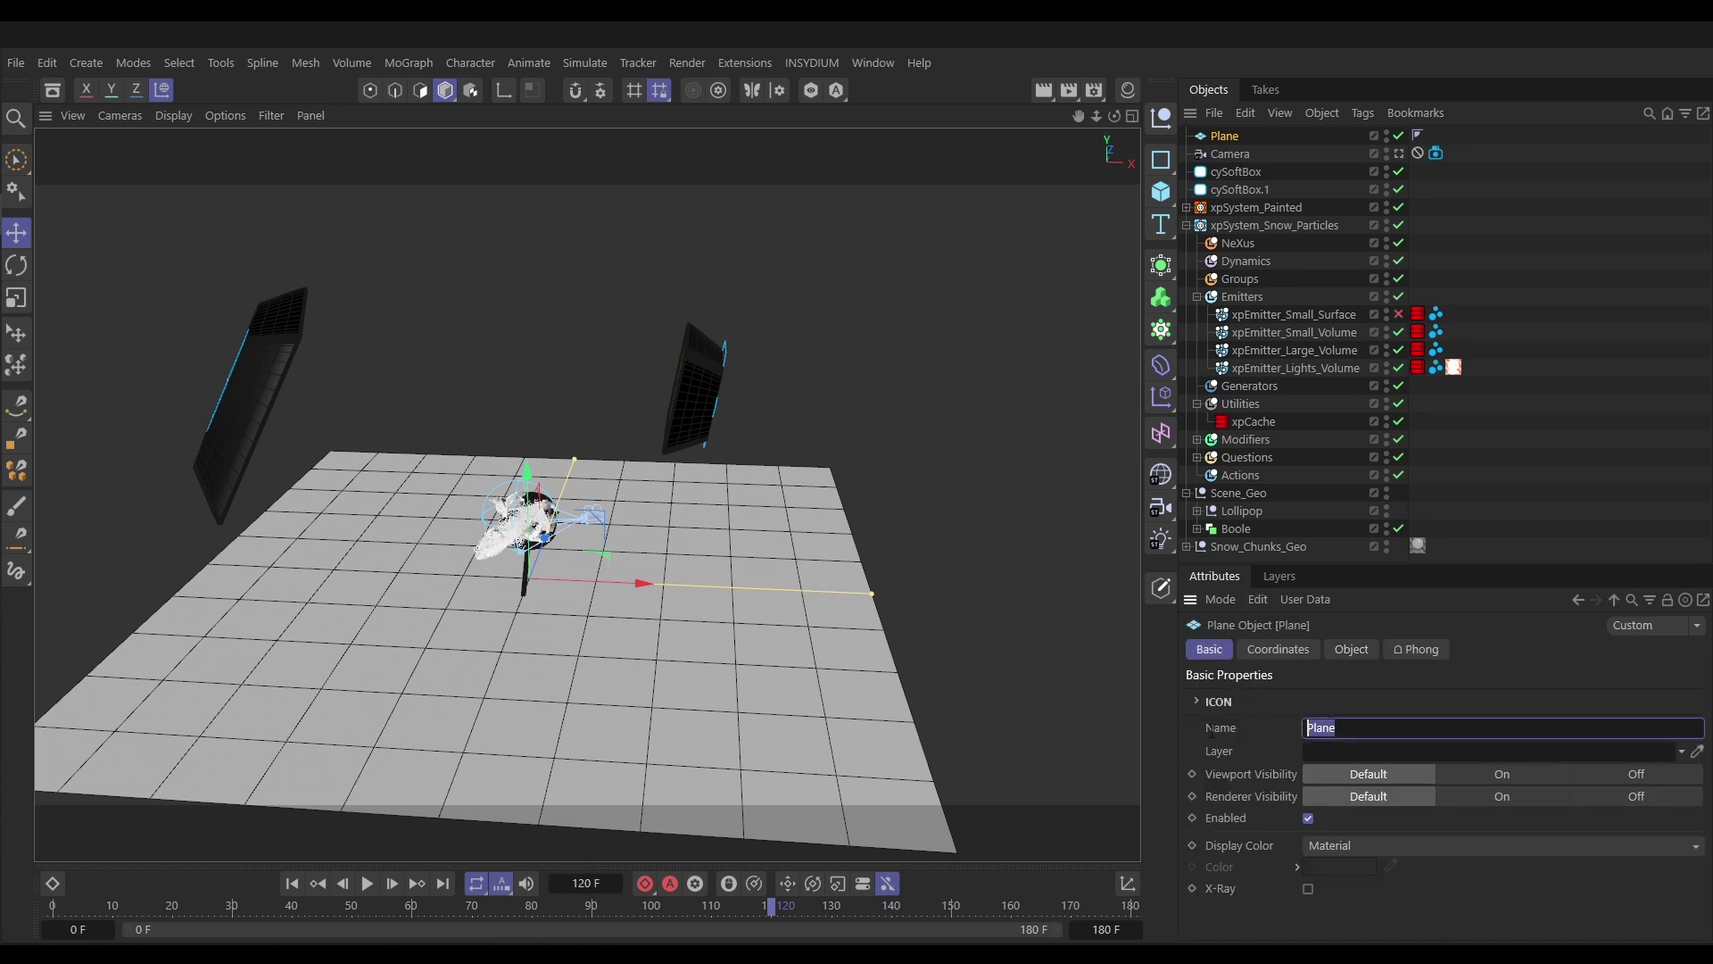
{"action": "type", "text": "Floor"}
{"action": "key", "text": "Return"}
Add a cylinder on the side of the lollipop away from the camera and enlarge it into a wide, tall column
{"action": "left_click", "coordinate": [1163, 198]}
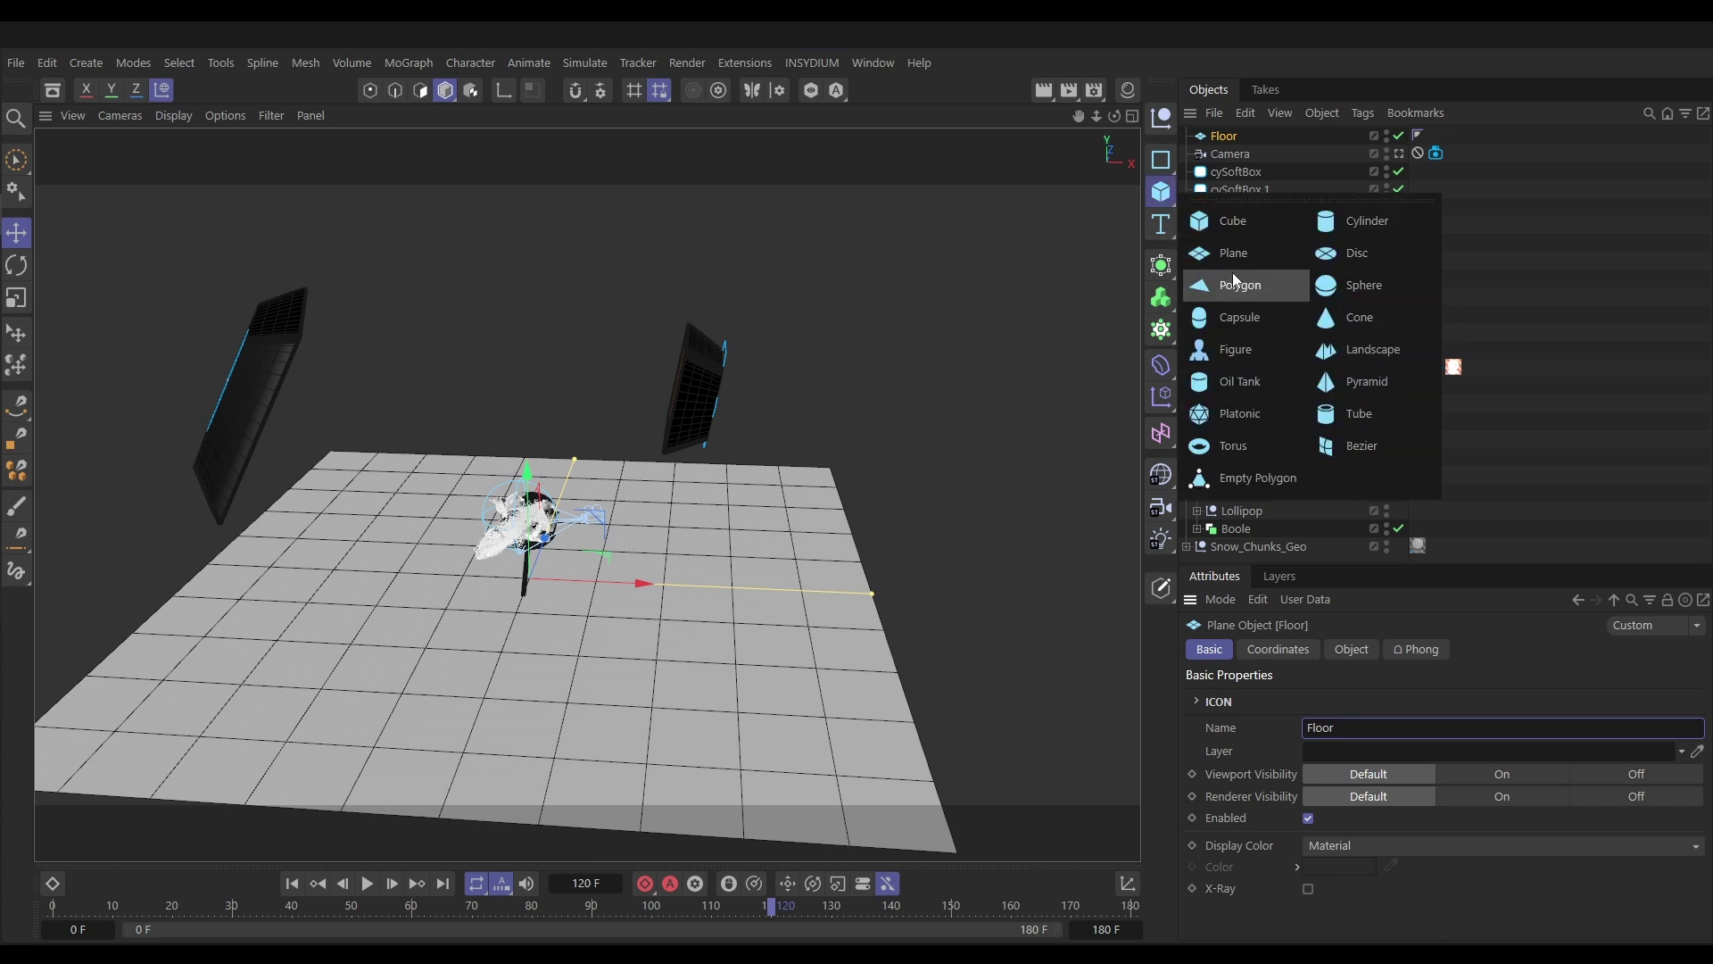
{"action": "left_click", "coordinate": [1358, 221]}
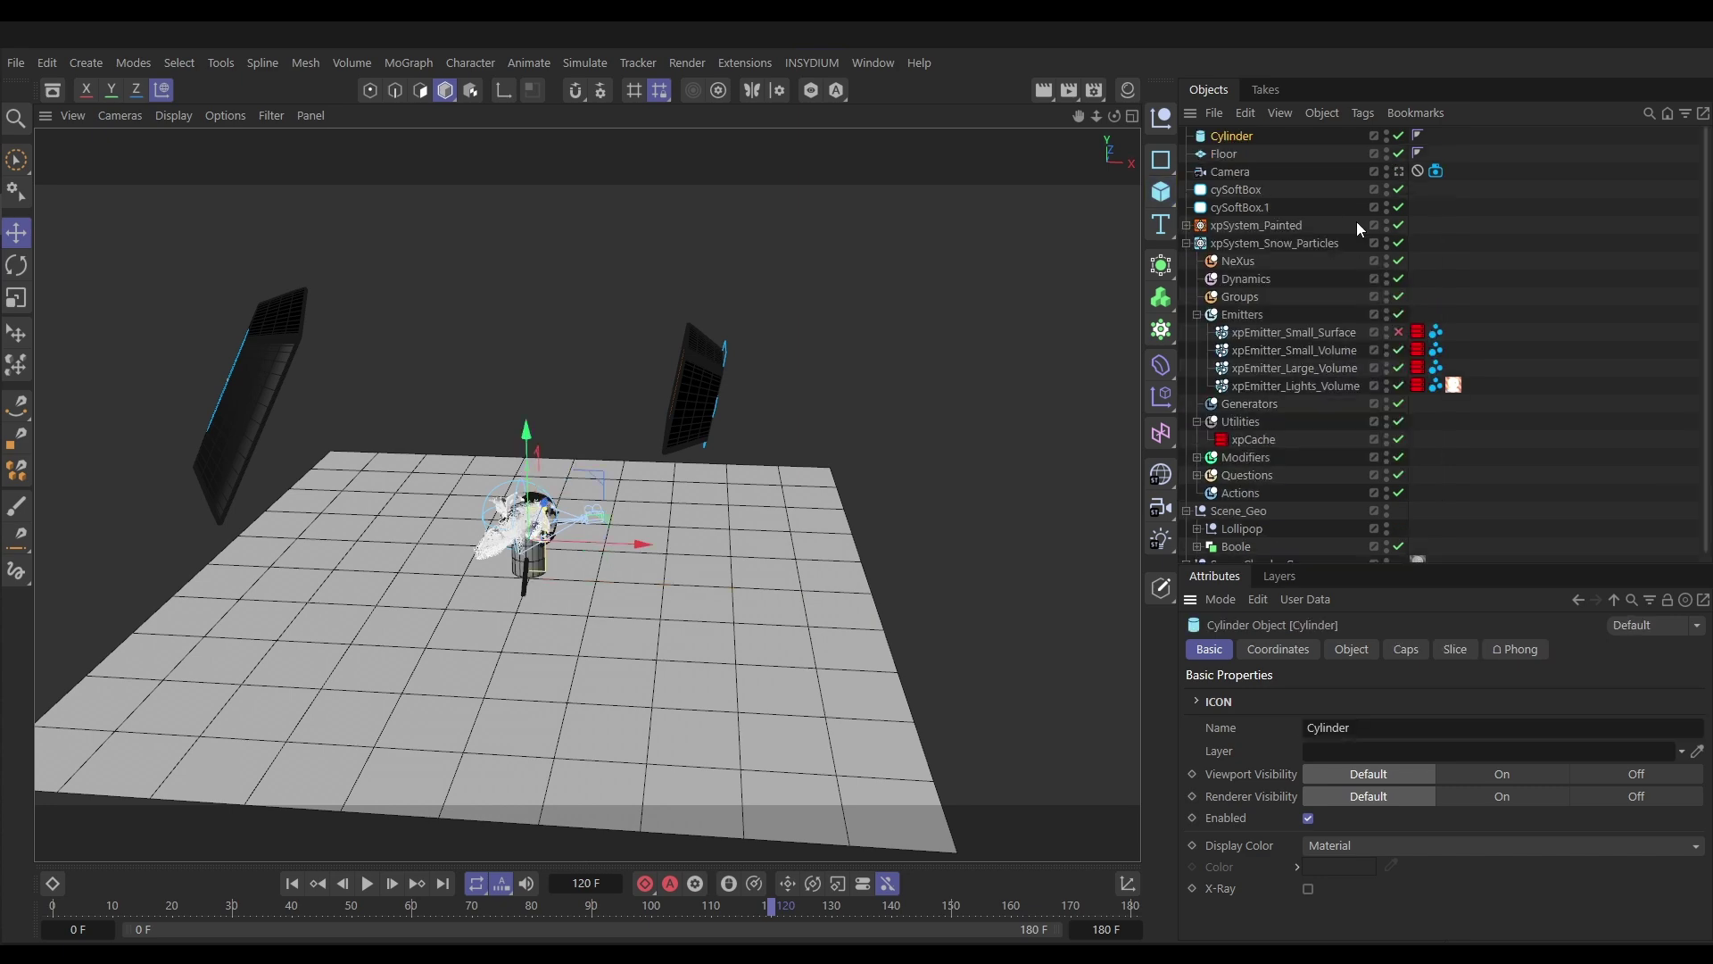
{"action": "left_click_drag", "start_coordinate": [626, 542], "coordinate": [494, 580]}
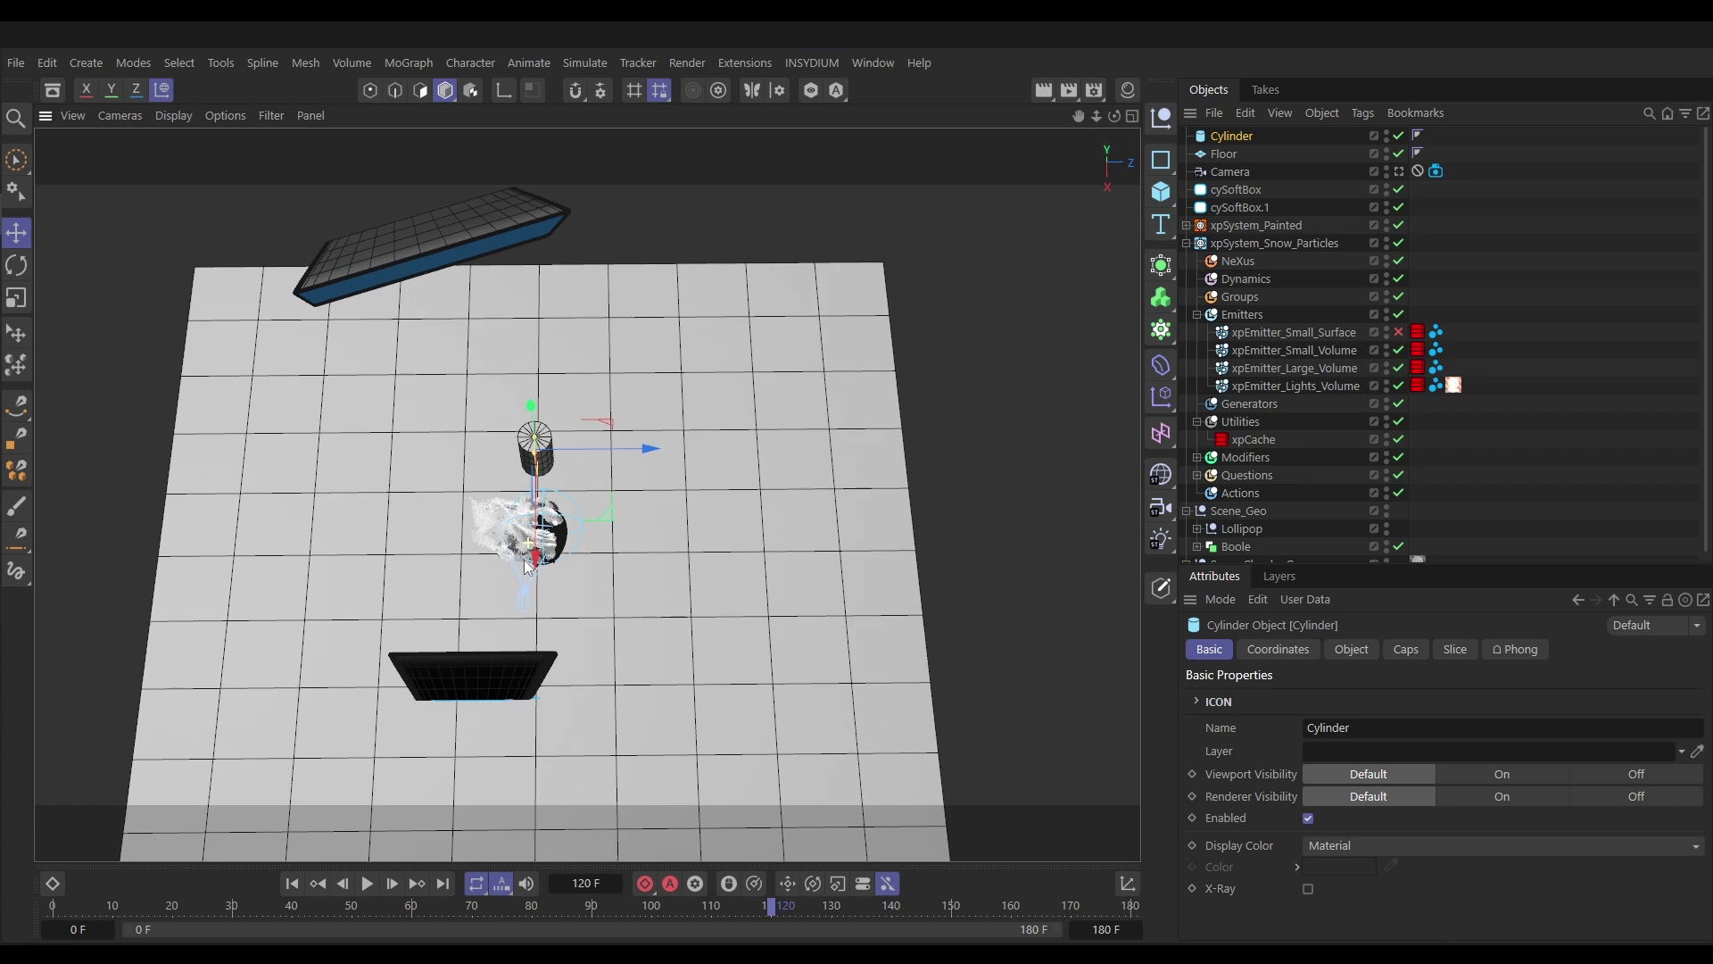
{"action": "left_click_drag", "start_coordinate": [653, 450], "coordinate": [645, 457]}
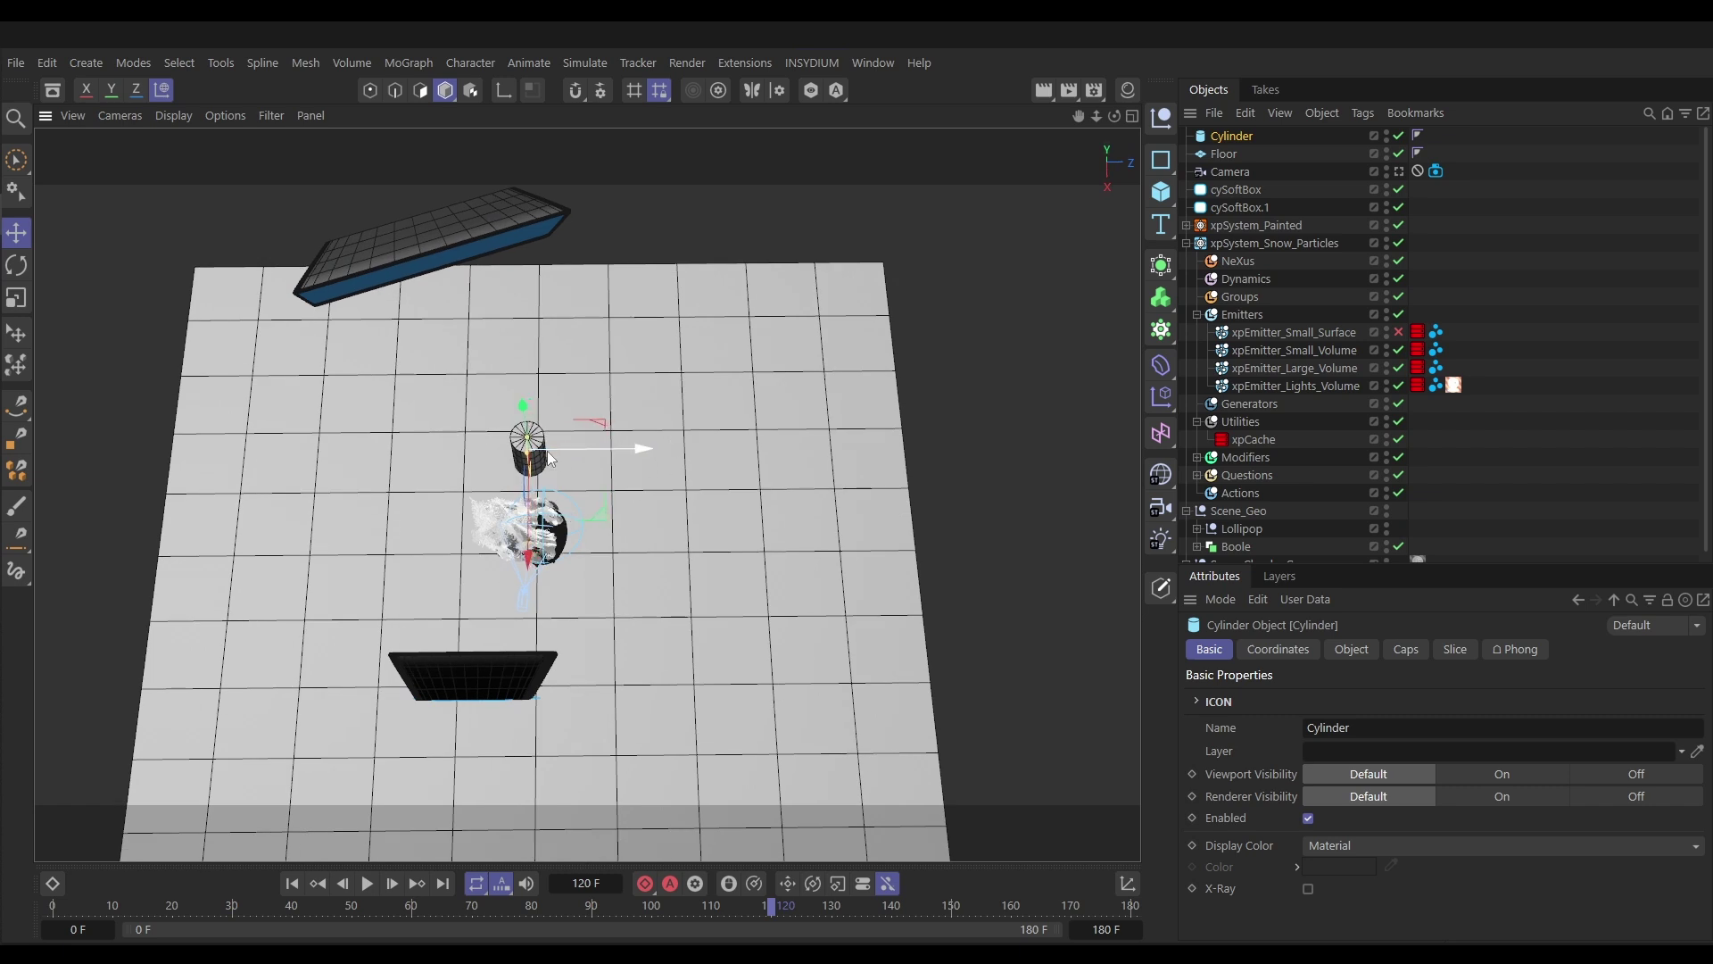
{"action": "left_click_drag", "start_coordinate": [526, 437], "coordinate": [547, 409]}
{"action": "left_click_drag", "start_coordinate": [646, 453], "coordinate": [645, 457]}
{"action": "left_click_drag", "start_coordinate": [528, 458], "coordinate": [782, 554], "text": "alt"}
{"action": "left_click_drag", "start_coordinate": [525, 460], "coordinate": [623, 293]}
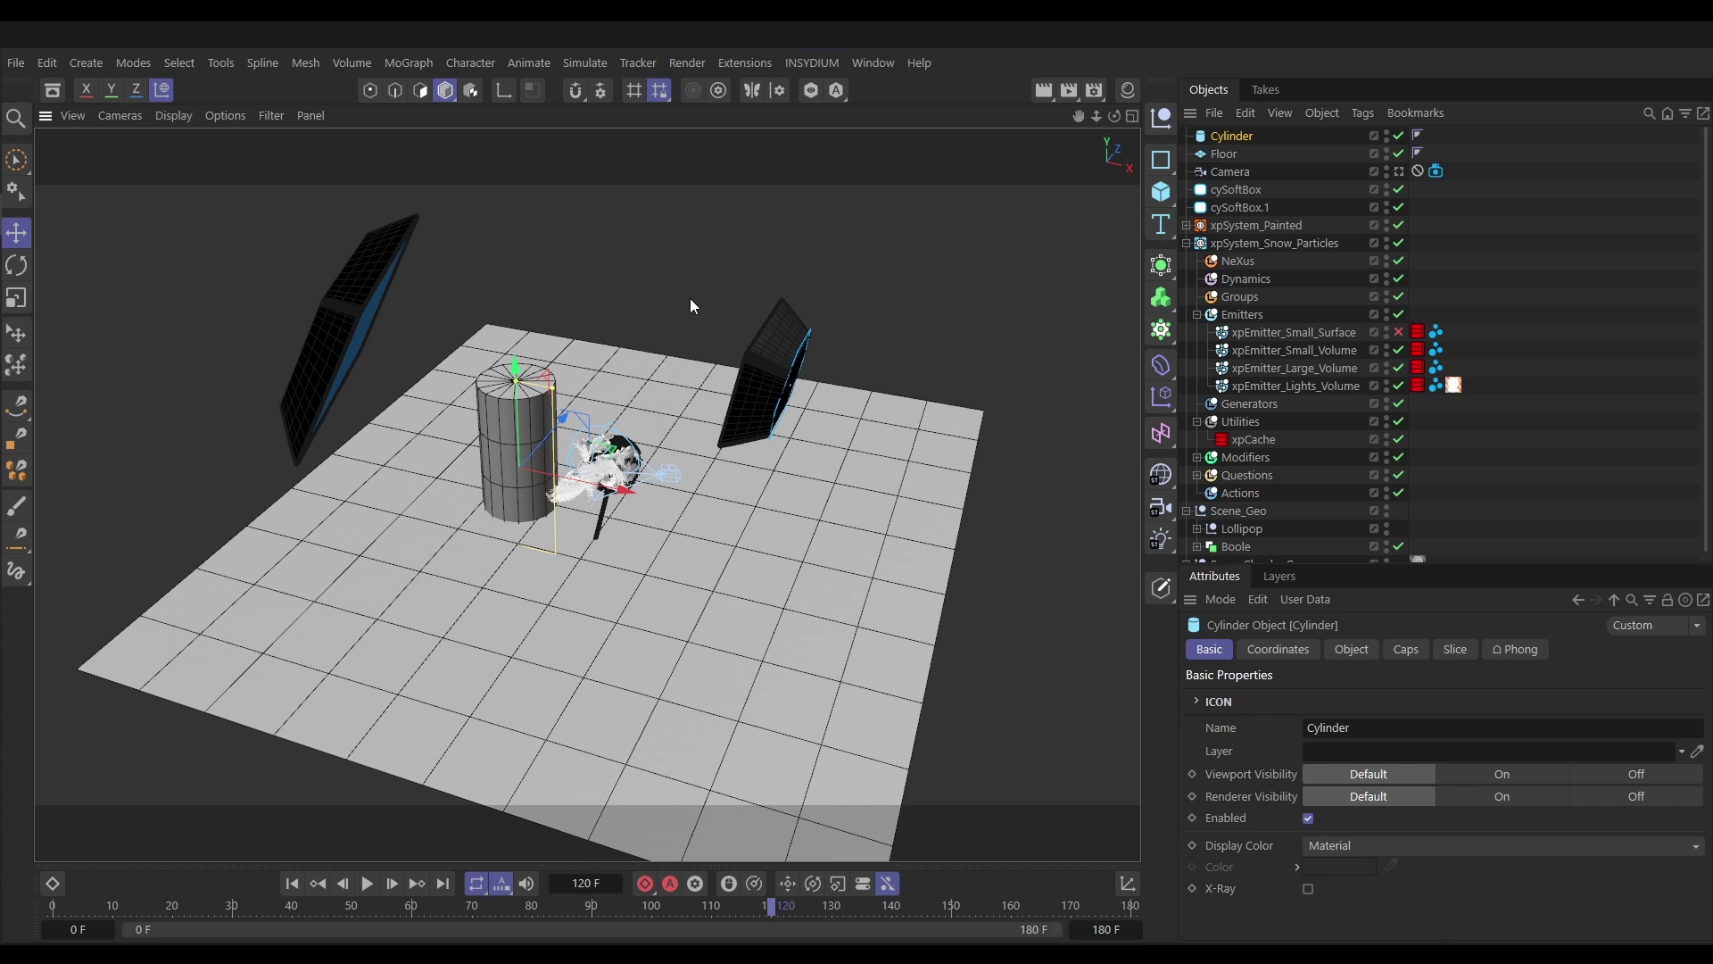
Open the Cycles 4D Real-Time Preview and switch the viewport to the scene camera
{"action": "left_click", "coordinate": [801, 64]}
{"action": "mouse_move", "coordinate": [848, 220]}
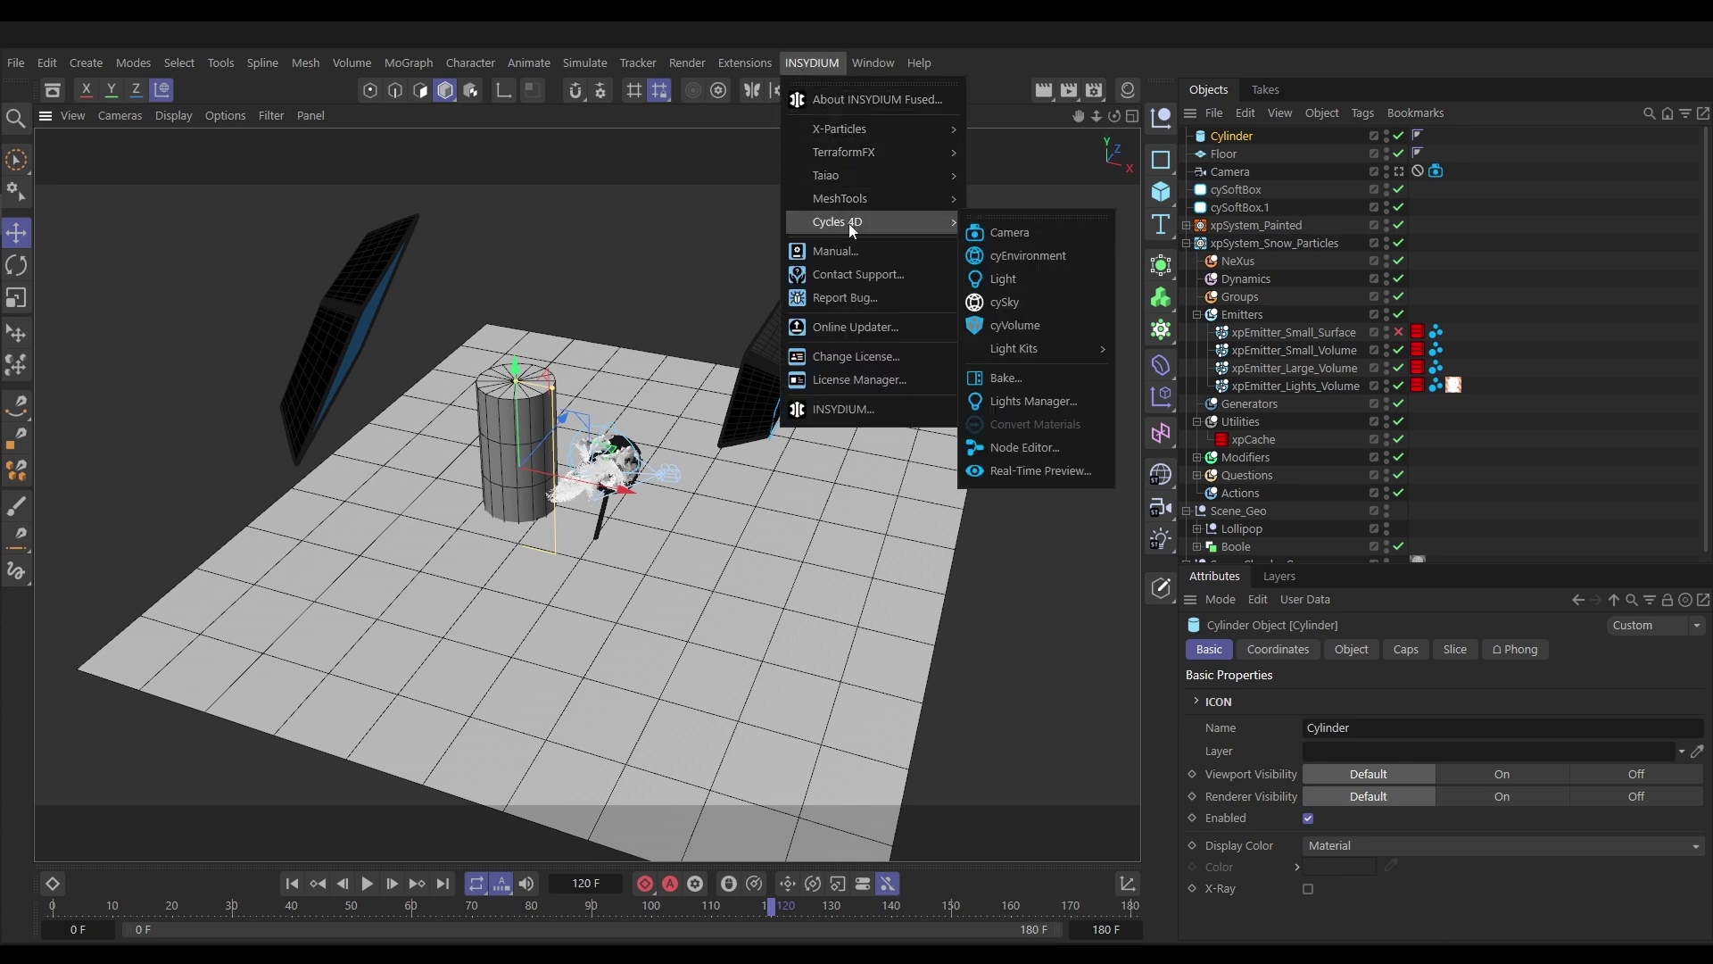
{"action": "left_click", "coordinate": [1017, 471]}
{"action": "left_click_drag", "start_coordinate": [1288, 377], "coordinate": [515, 189]}
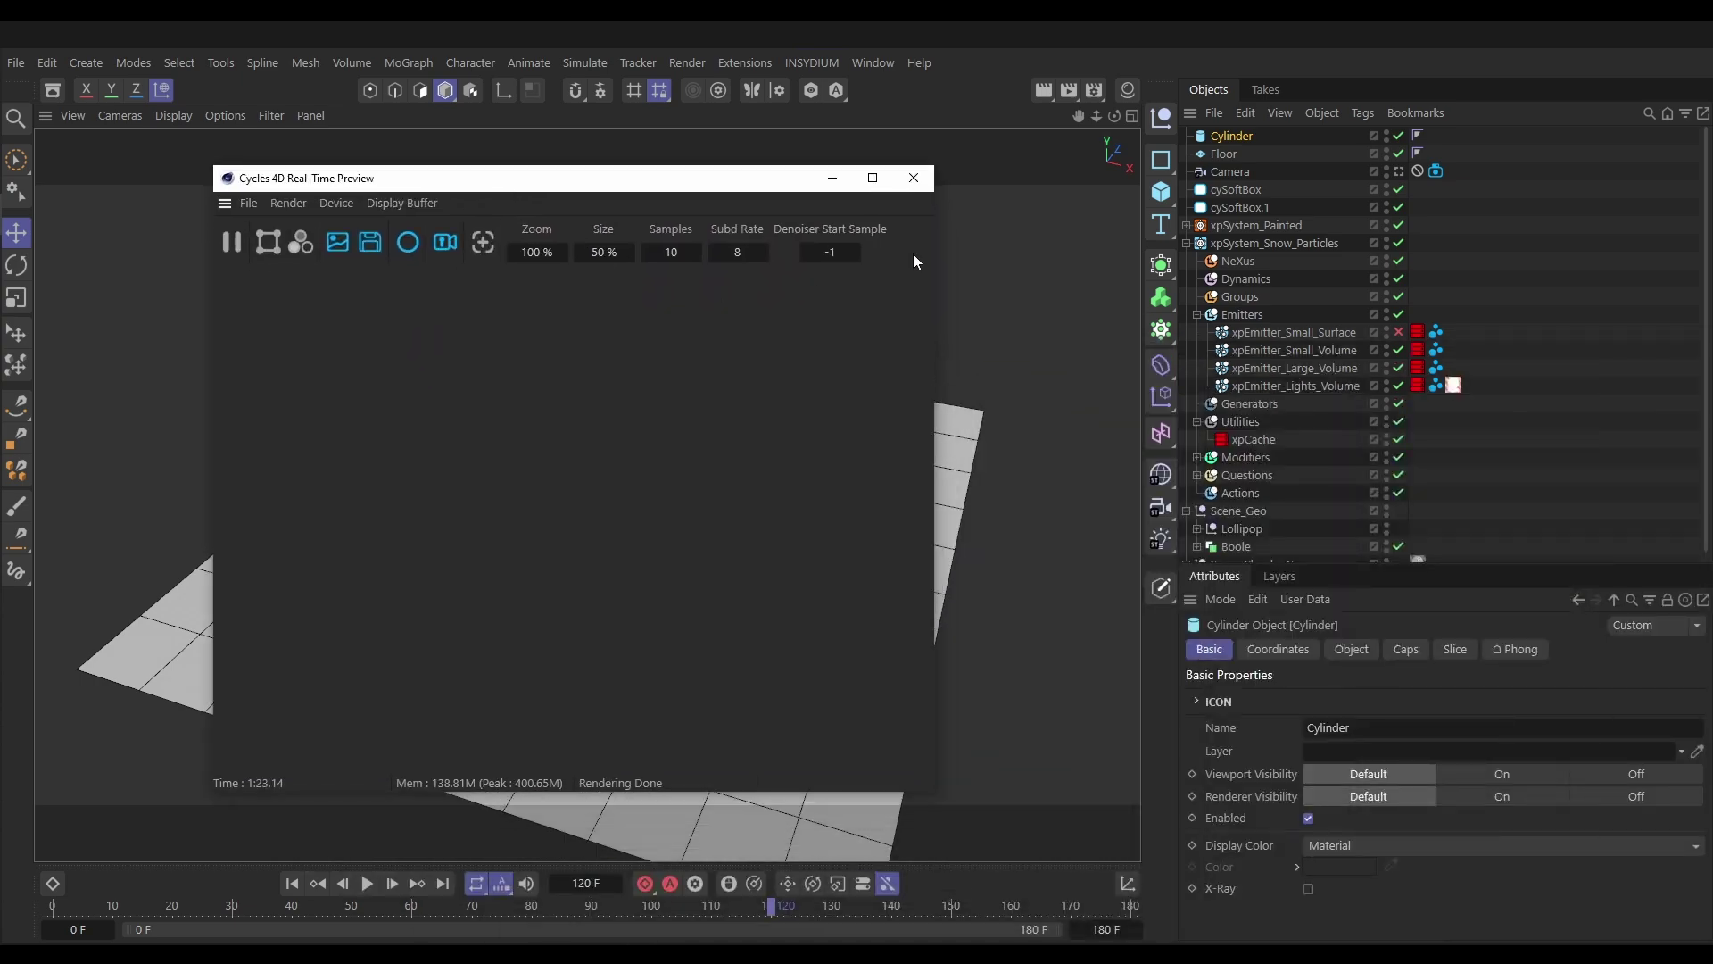
{"action": "left_click", "coordinate": [1400, 172]}
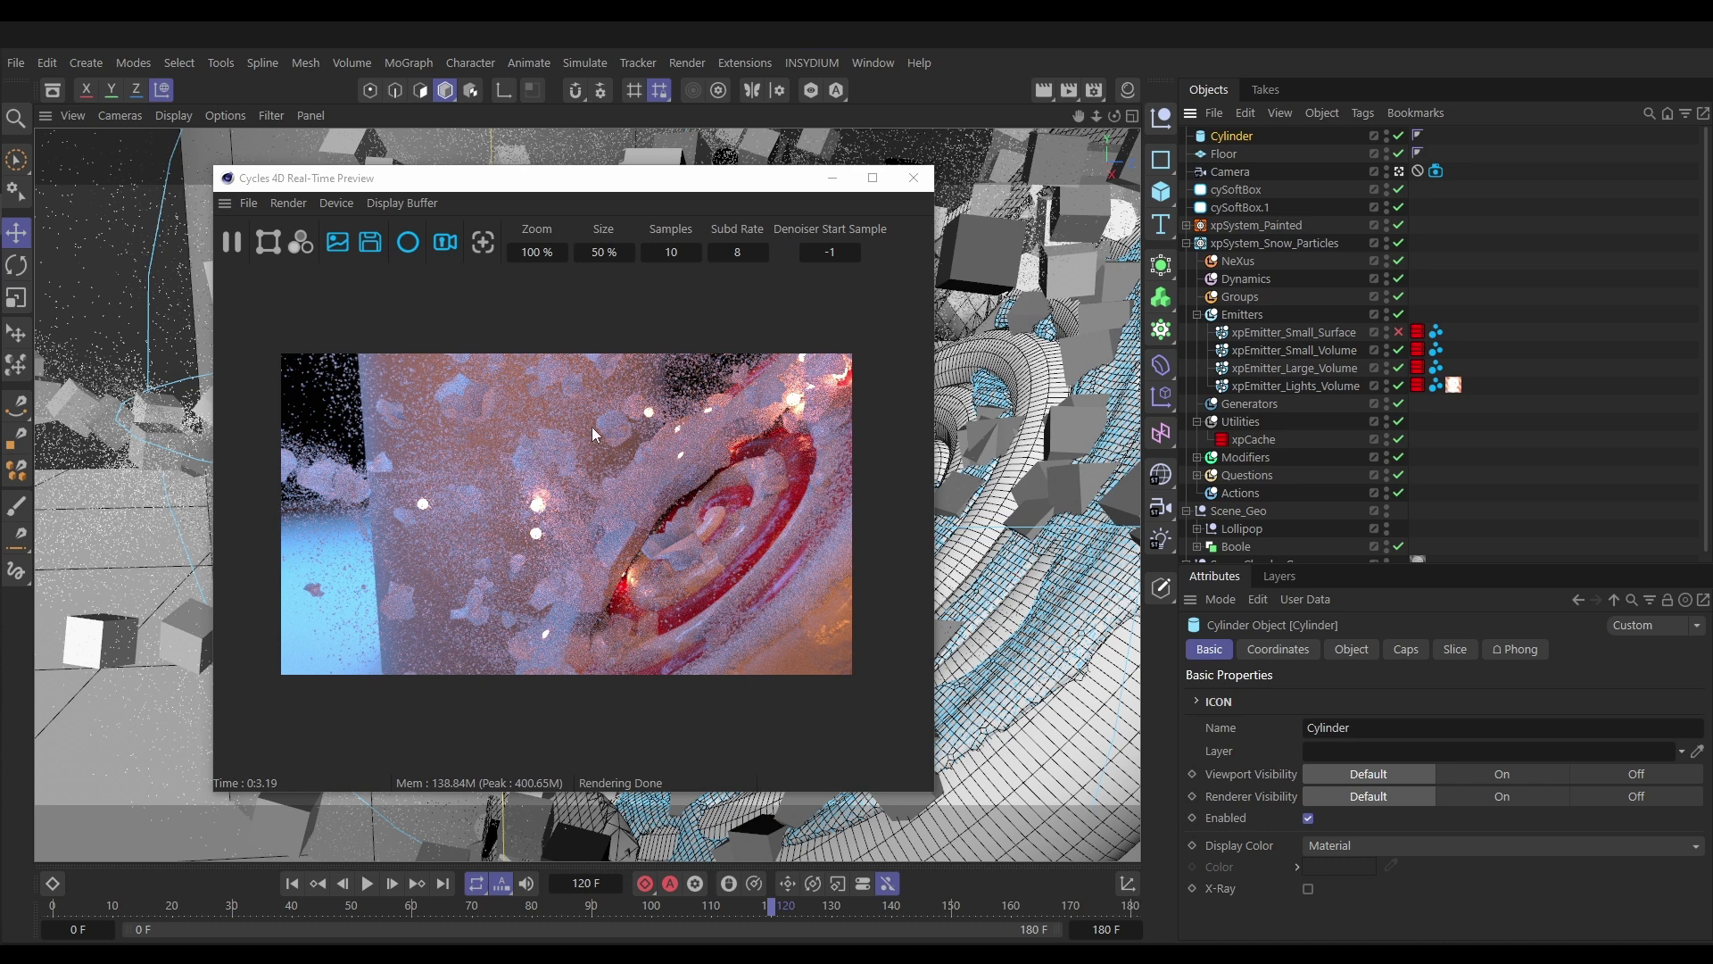
Add a Cycles 4D cyObject tag to both the Cylinder and the Floor and turn off their Camera visibility
{"action": "left_click", "coordinate": [1226, 155]}
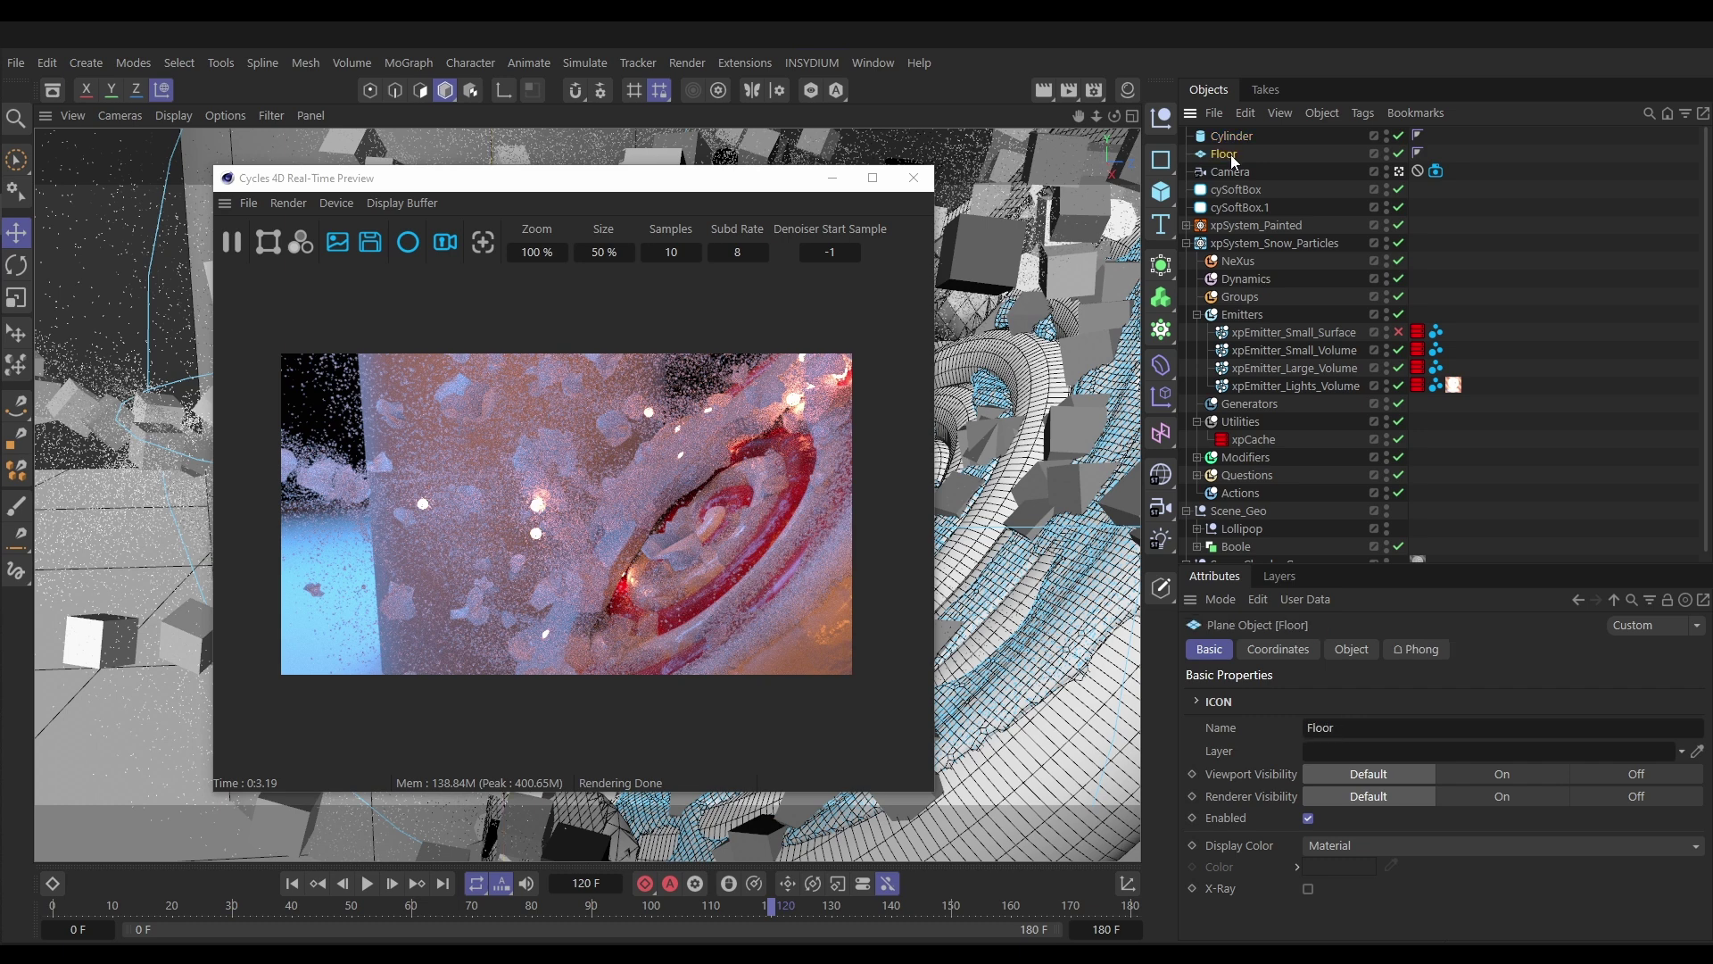
{"action": "left_click", "coordinate": [1229, 140], "text": "ctrl"}
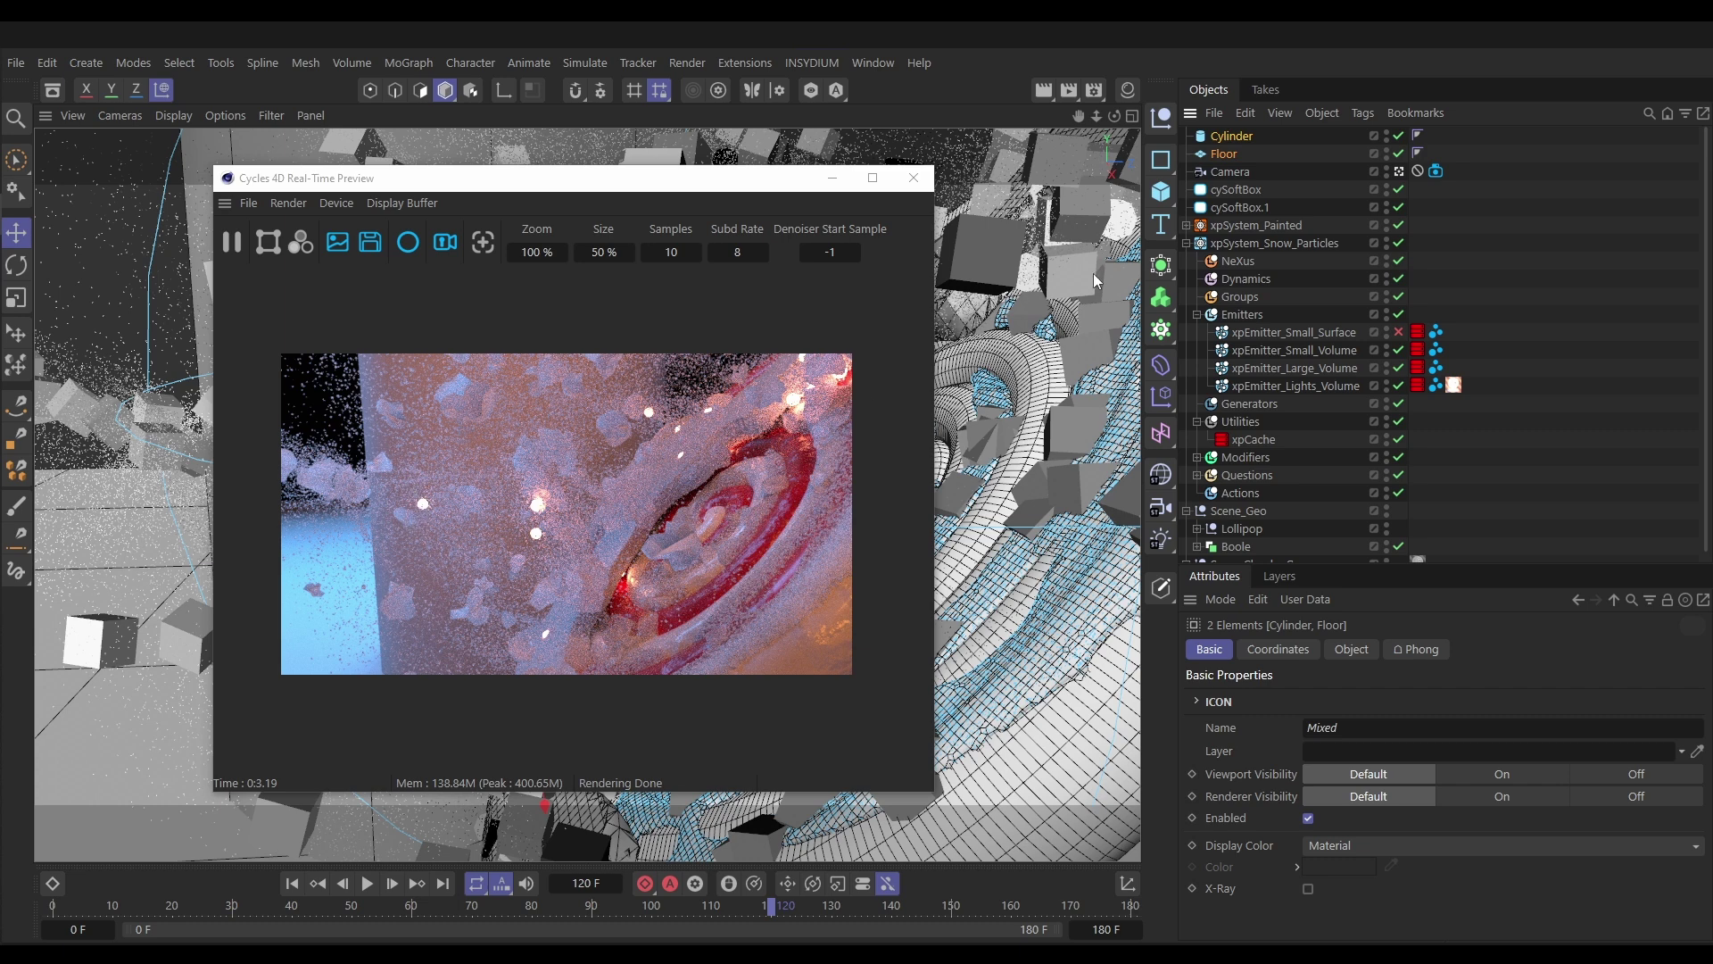
{"action": "left_click", "coordinate": [1365, 116]}
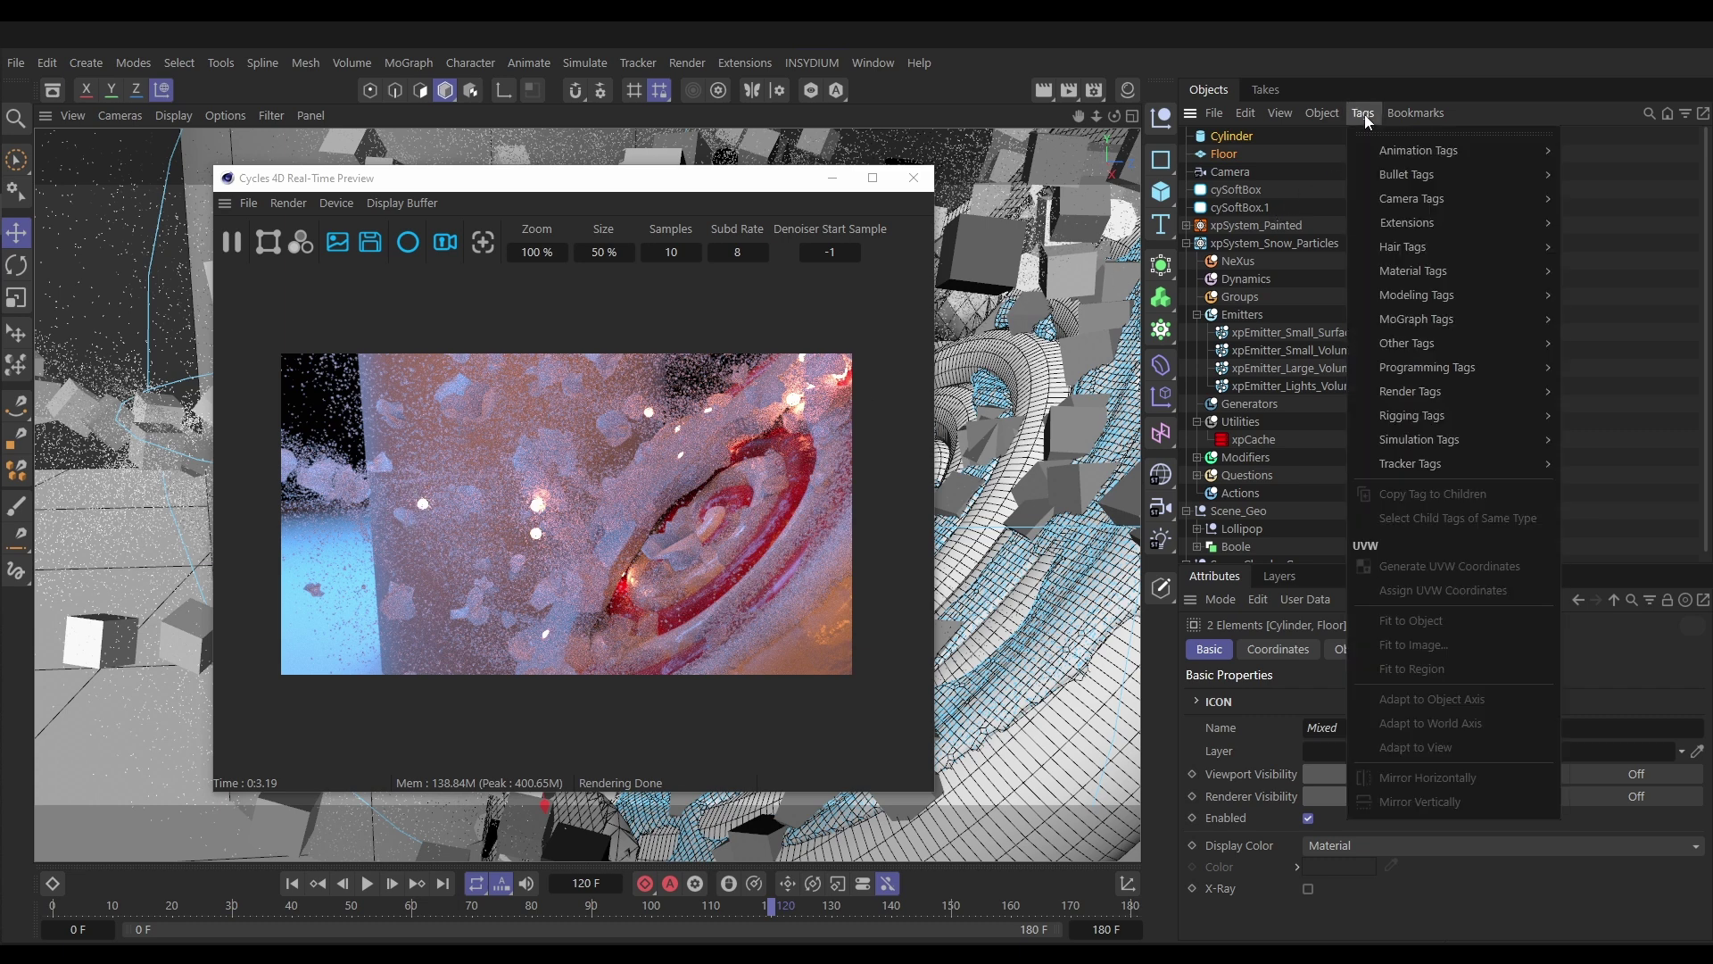
{"action": "mouse_move", "coordinate": [1408, 230]}
{"action": "mouse_move", "coordinate": [1576, 224]}
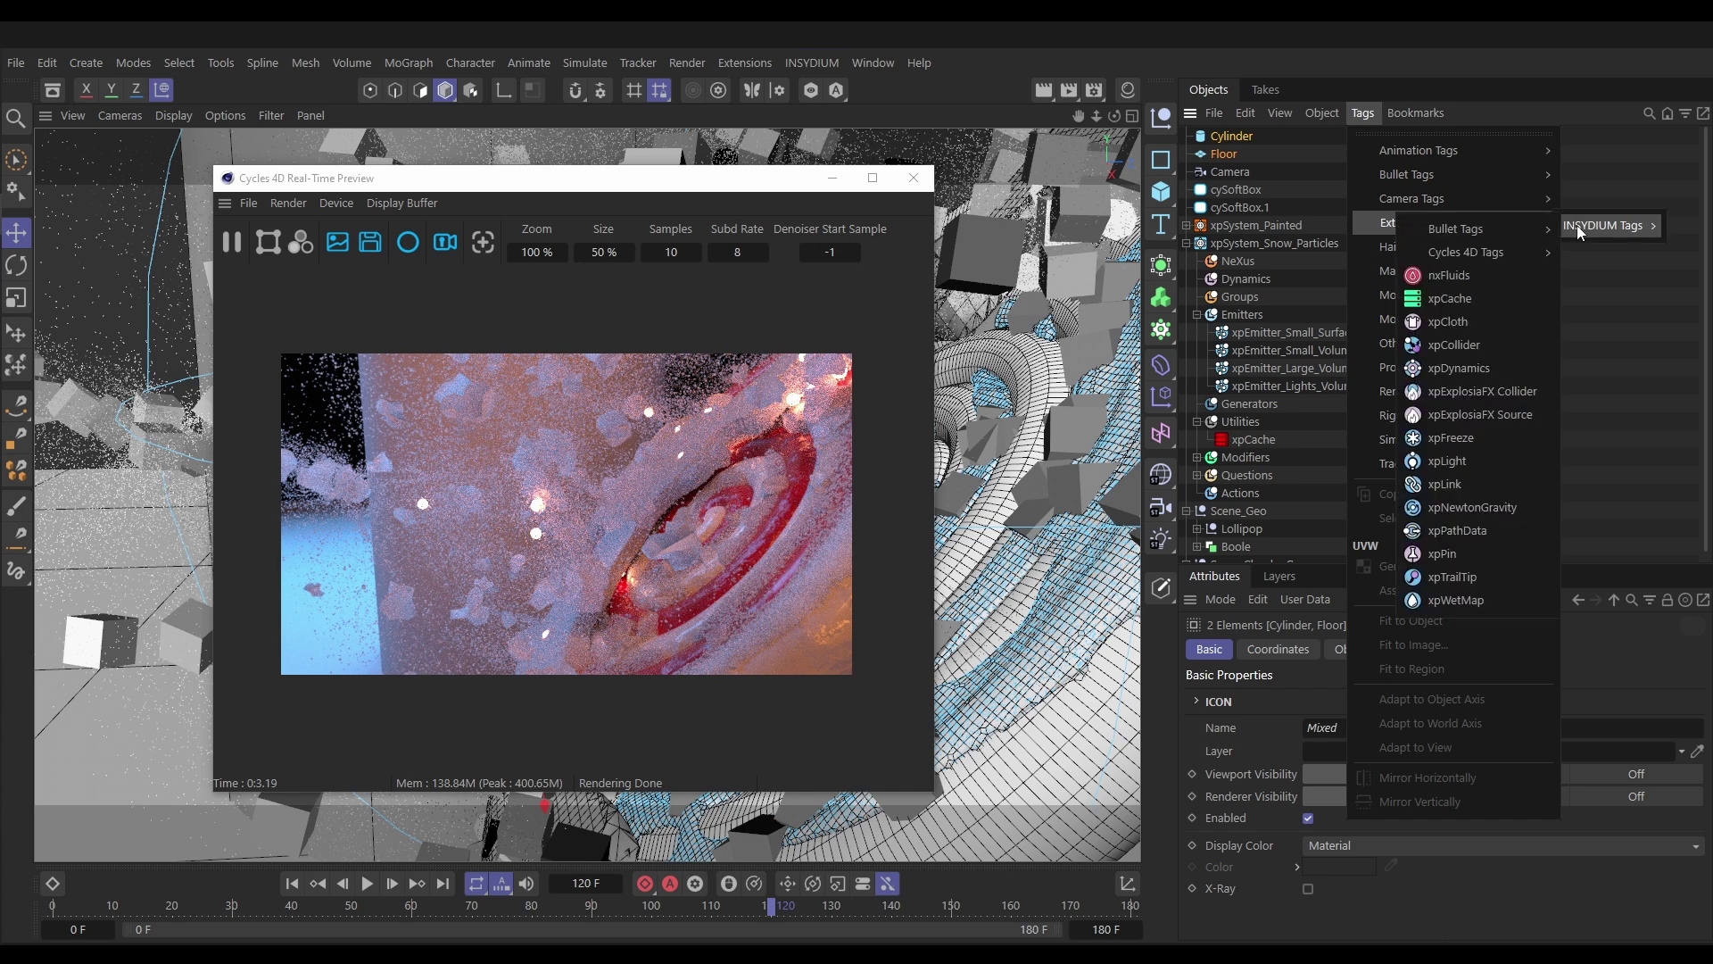
{"action": "mouse_move", "coordinate": [1496, 255]}
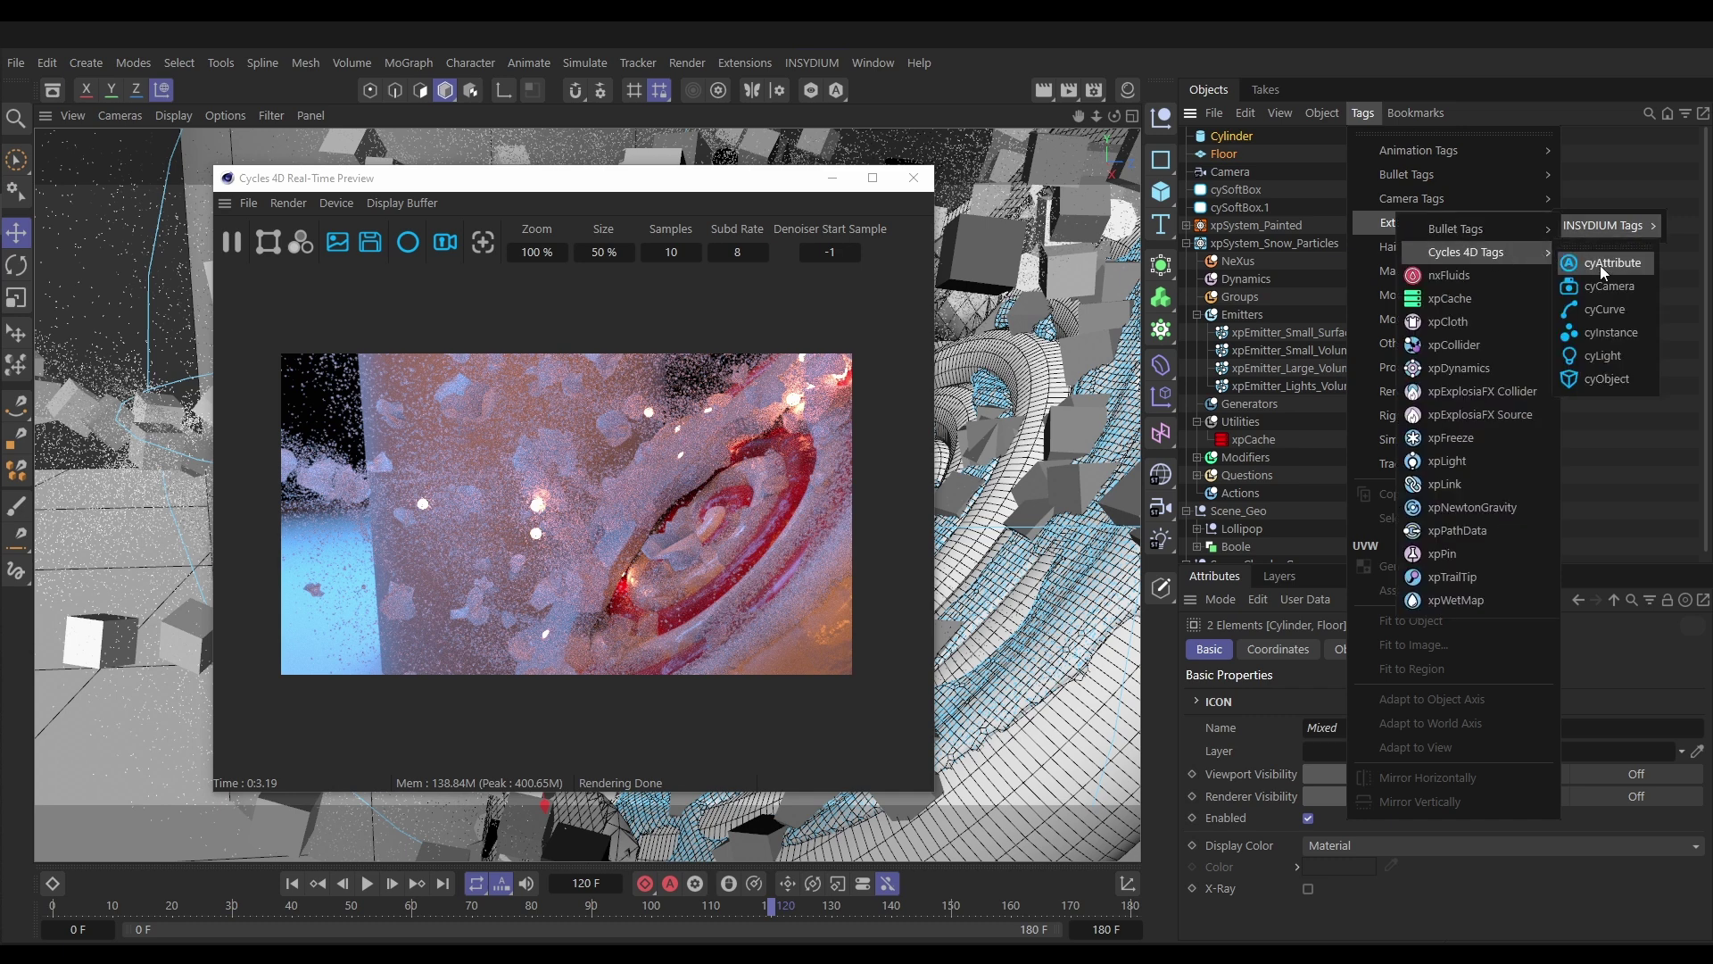
{"action": "left_click", "coordinate": [1608, 382]}
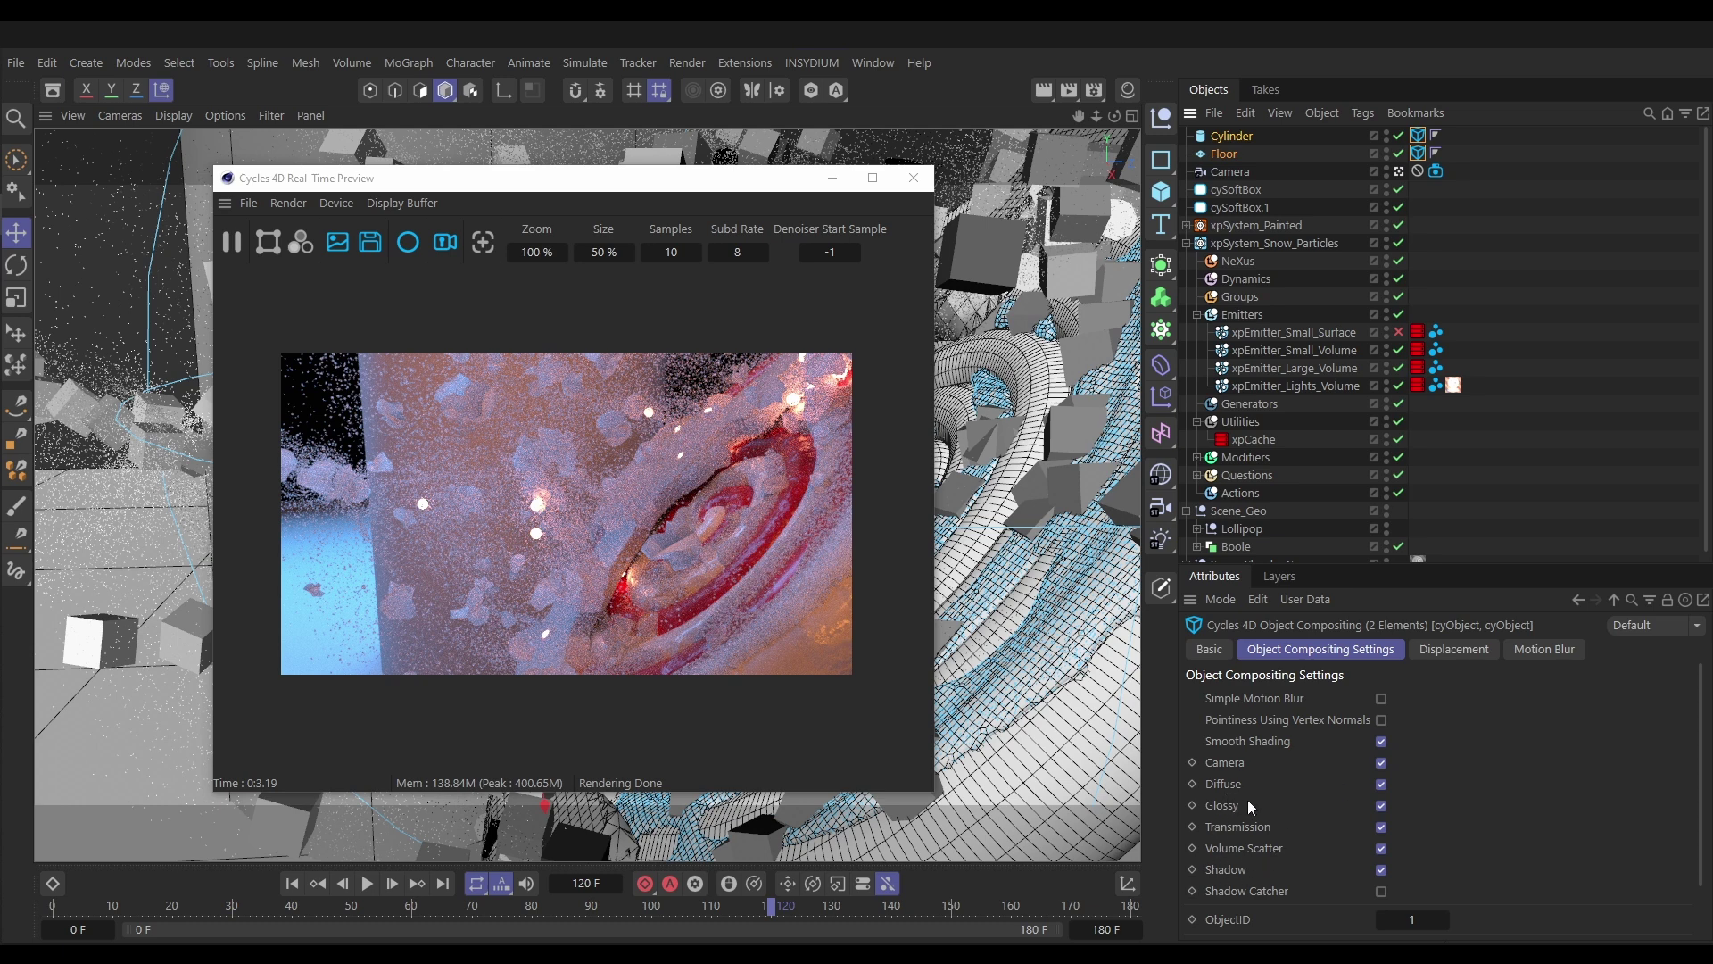
{"action": "left_click", "coordinate": [1381, 765]}
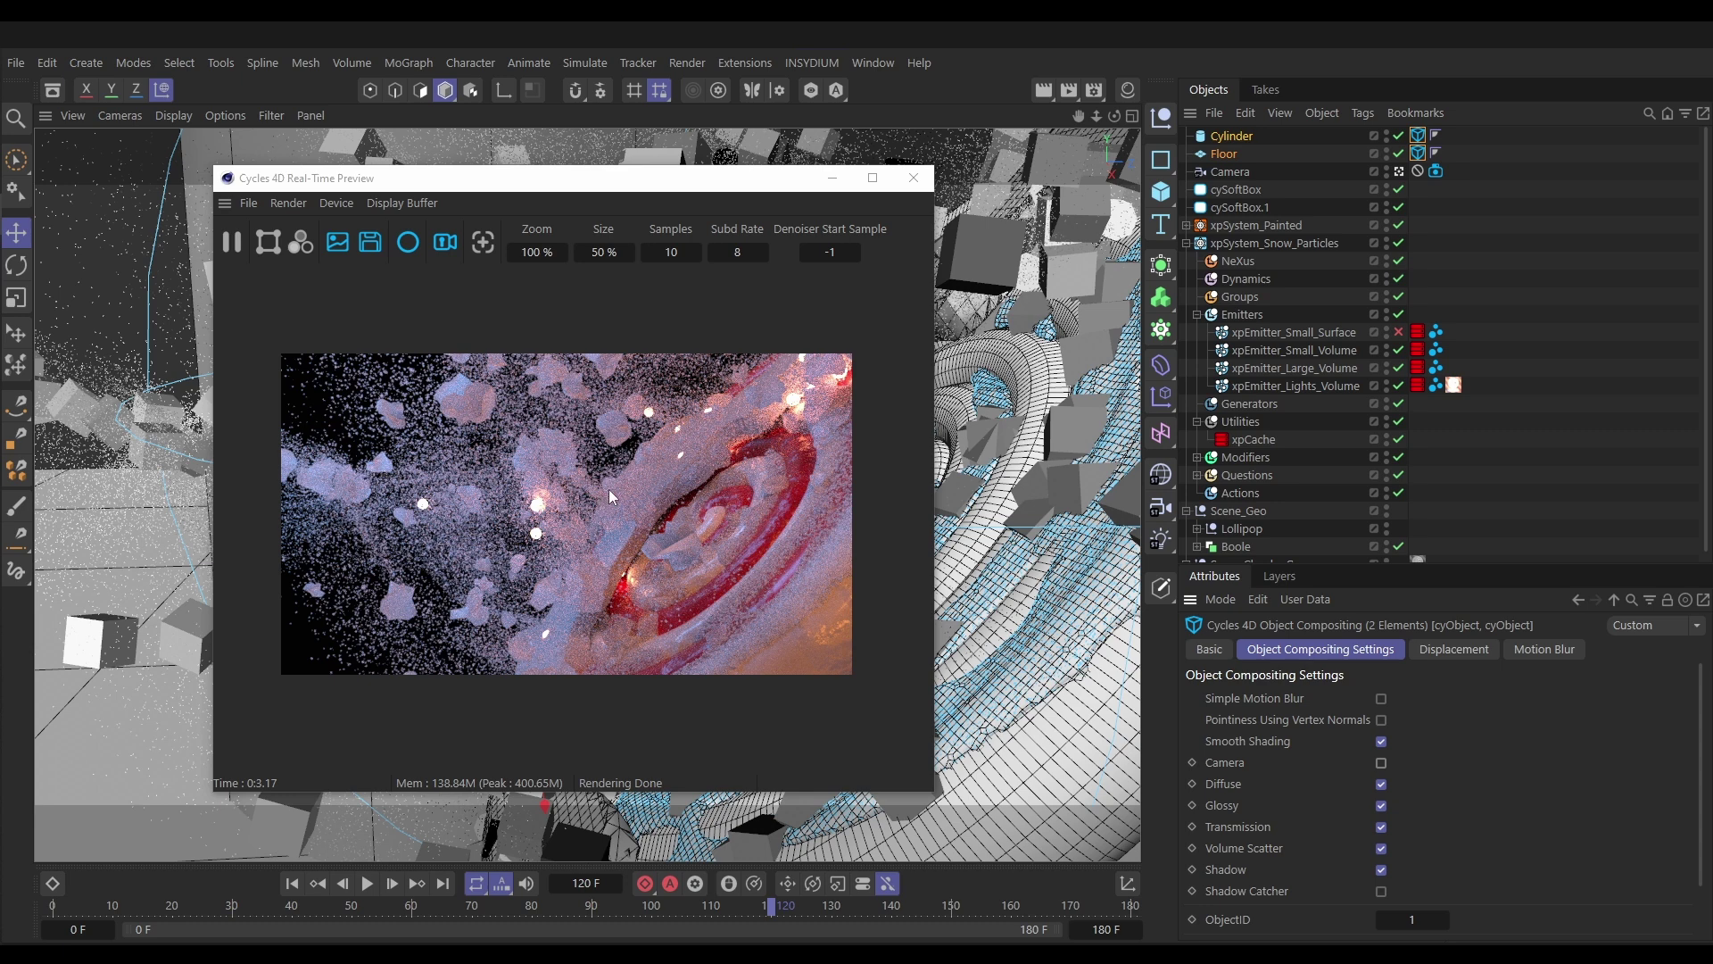
Disable and re-enable the Cylinder and Floor to compare their effect on the lighting in the preview
{"action": "left_click_drag", "start_coordinate": [1399, 136], "coordinate": [1404, 149]}
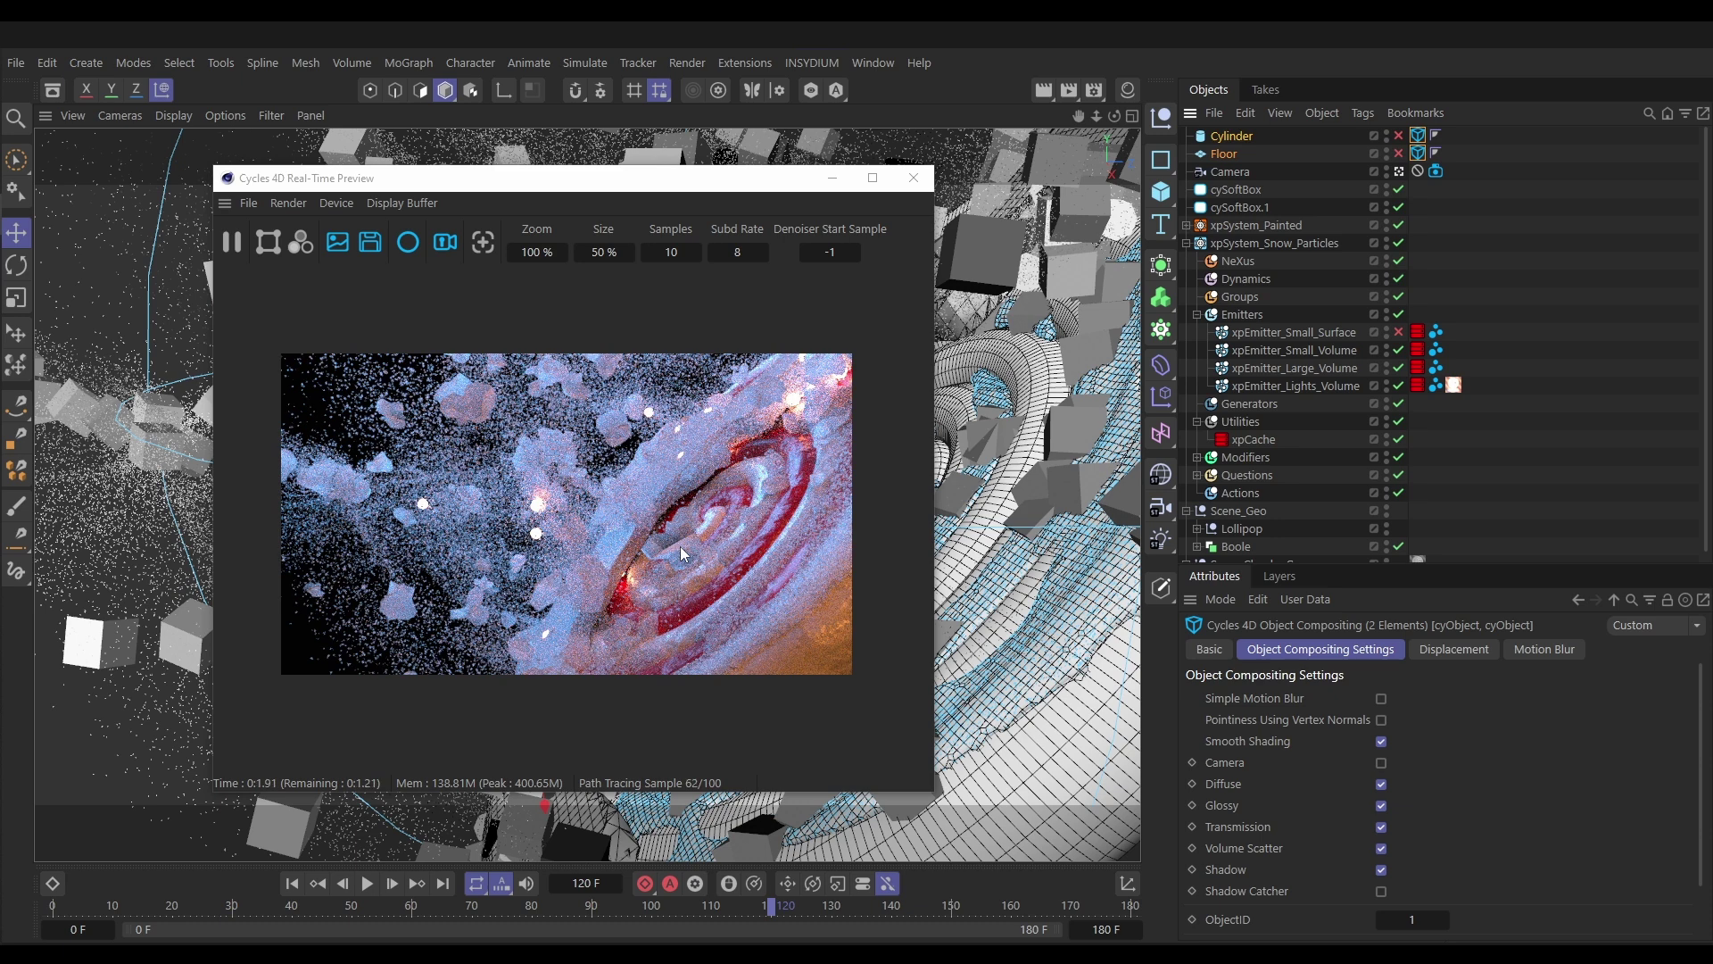
{"action": "left_click_drag", "start_coordinate": [1400, 137], "coordinate": [1399, 154]}
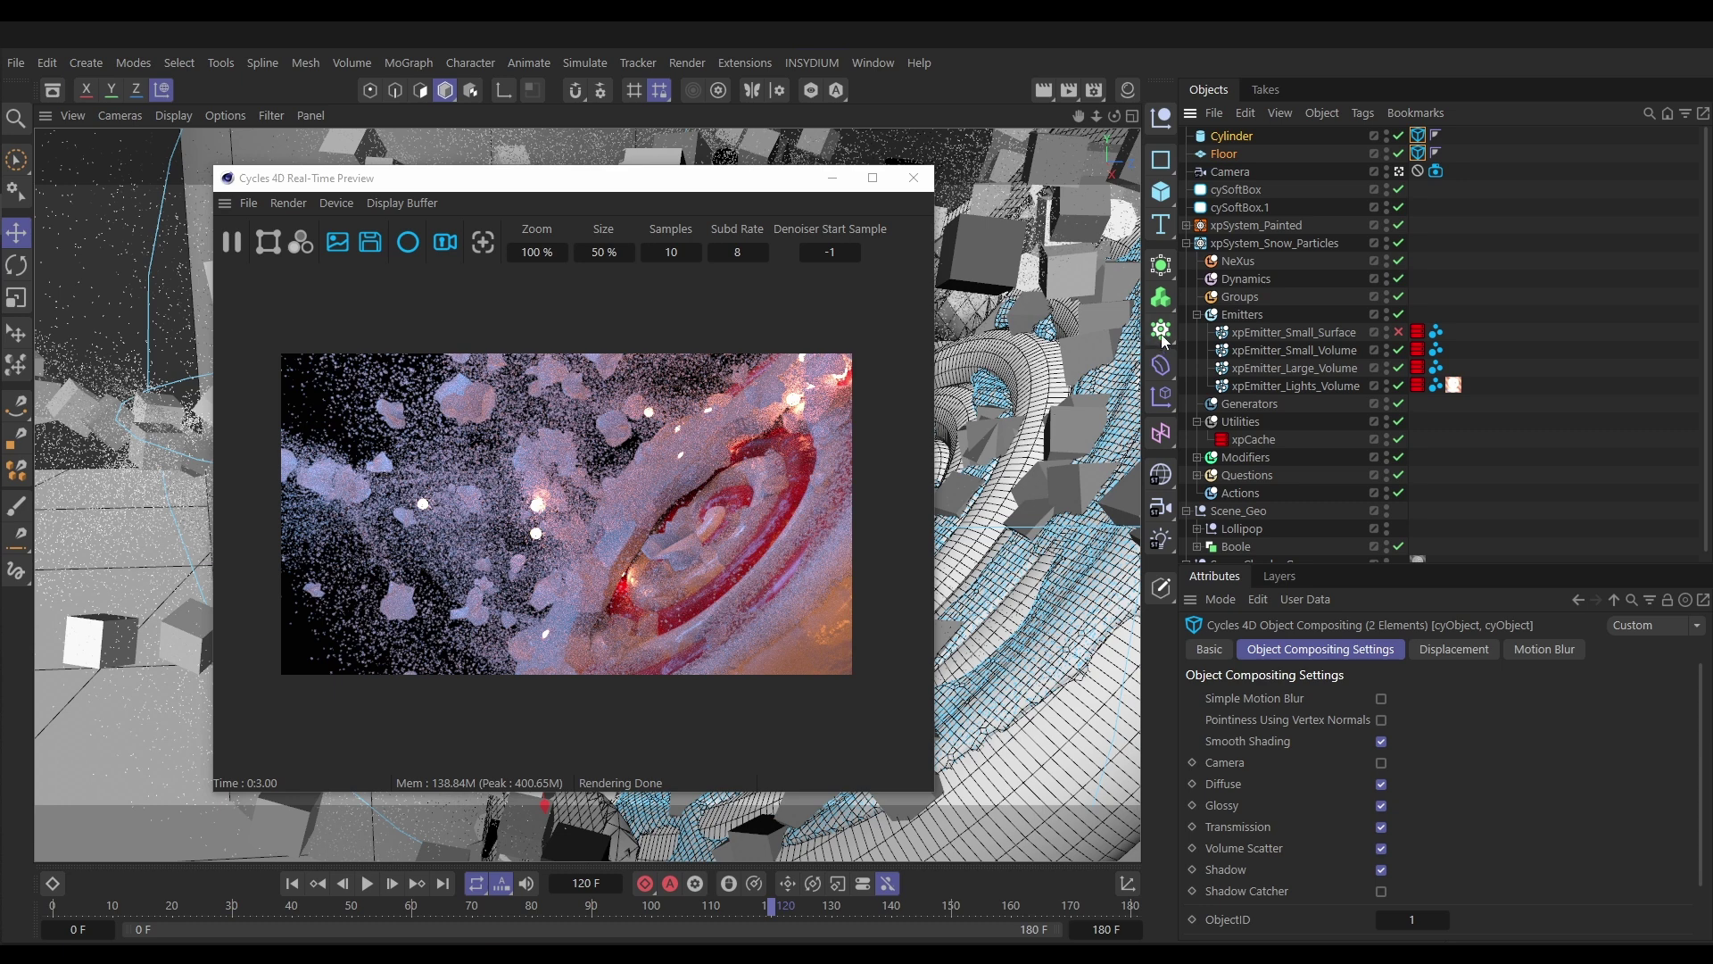
Set the strength of the blue cySoftBox light to 25 and close the Cycles 4D Real-Time Preview
{"action": "left_click", "coordinate": [1241, 191]}
{"action": "left_click", "coordinate": [1352, 649]}
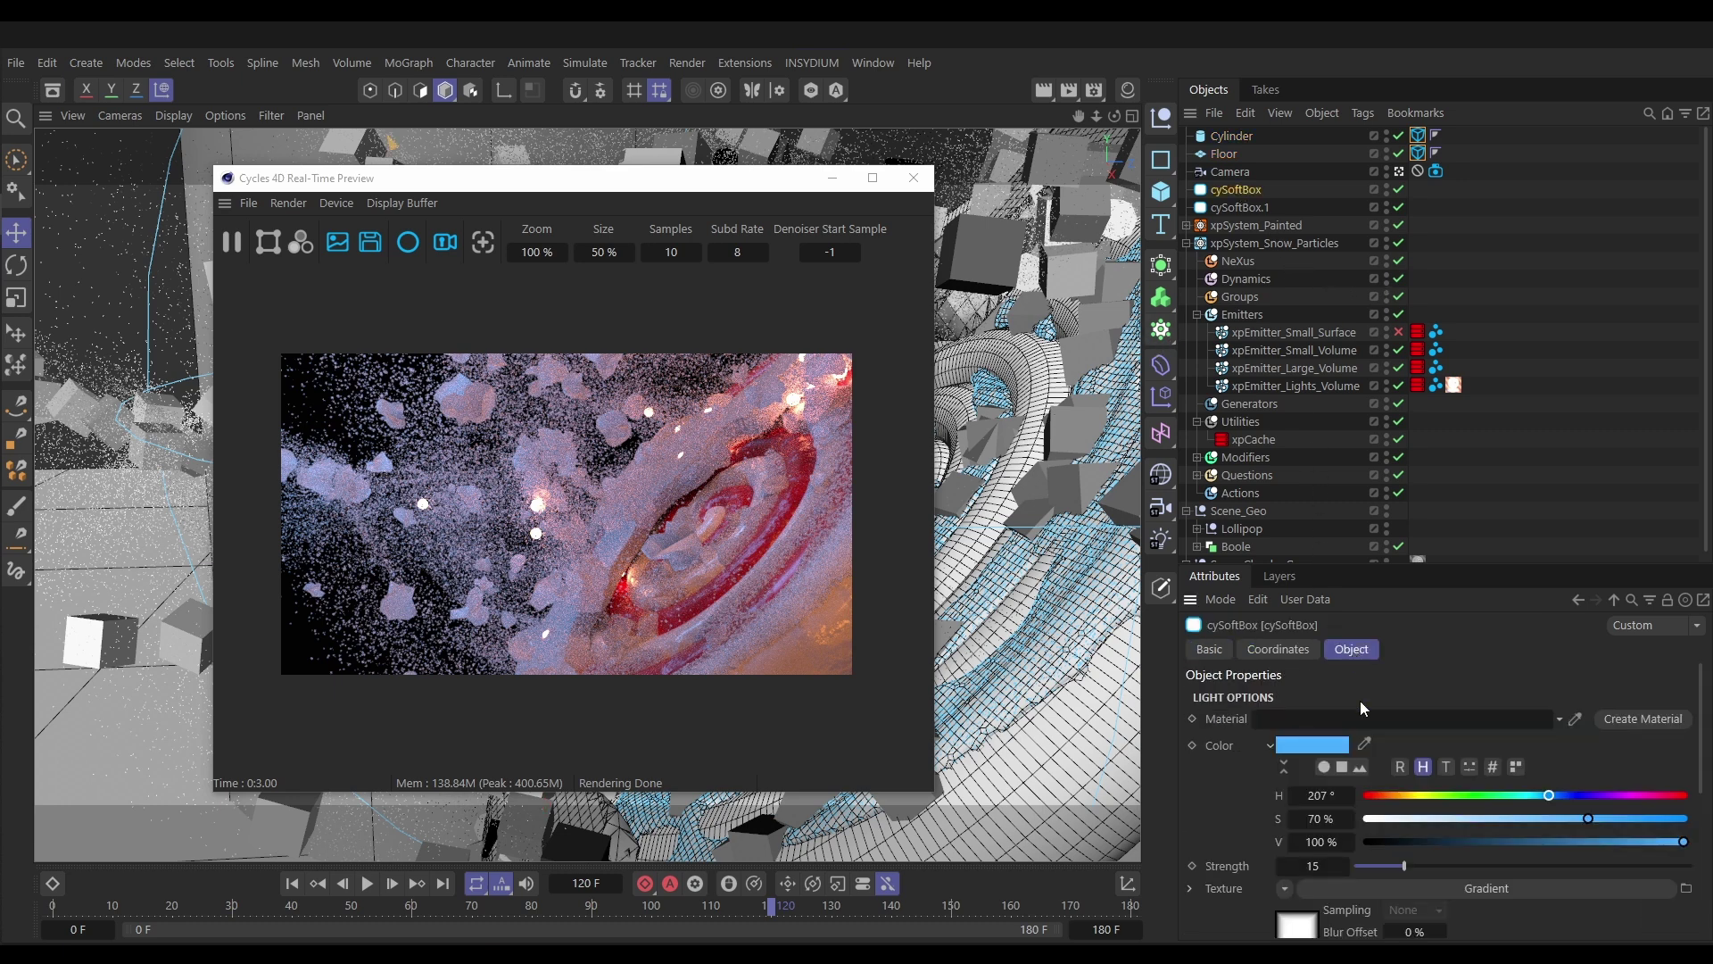
{"action": "double_click", "coordinate": [1315, 868]}
{"action": "type", "text": "25"}
{"action": "key", "text": "Return"}
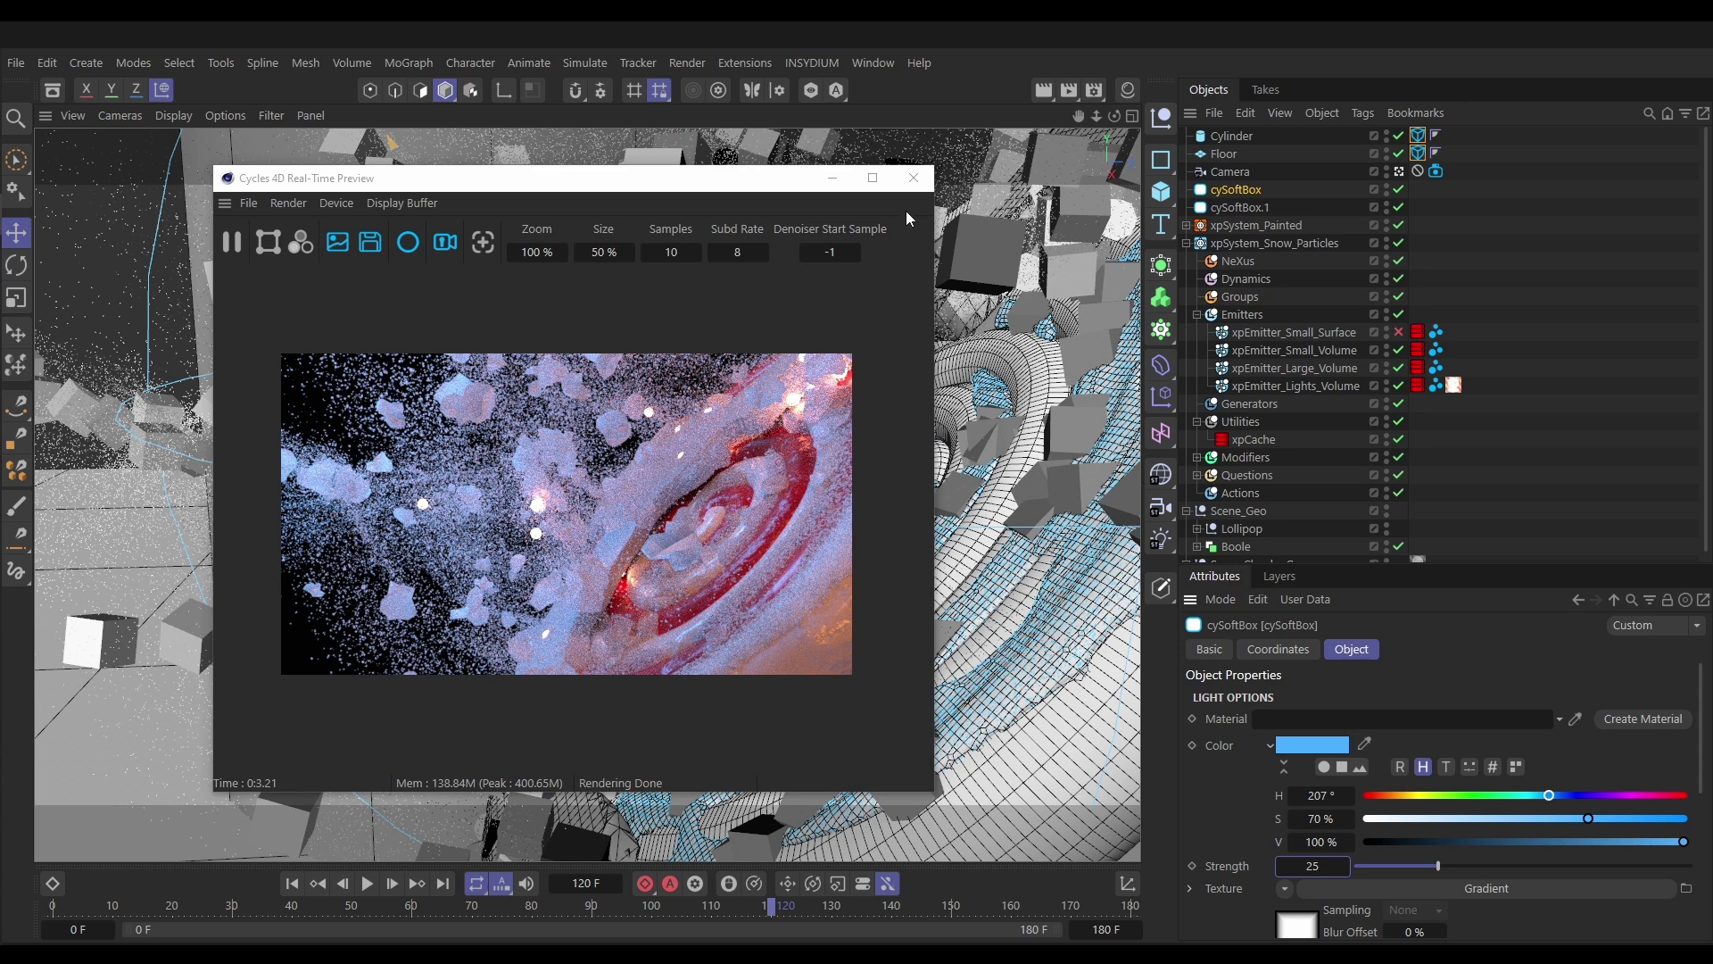
{"action": "left_click", "coordinate": [913, 178]}
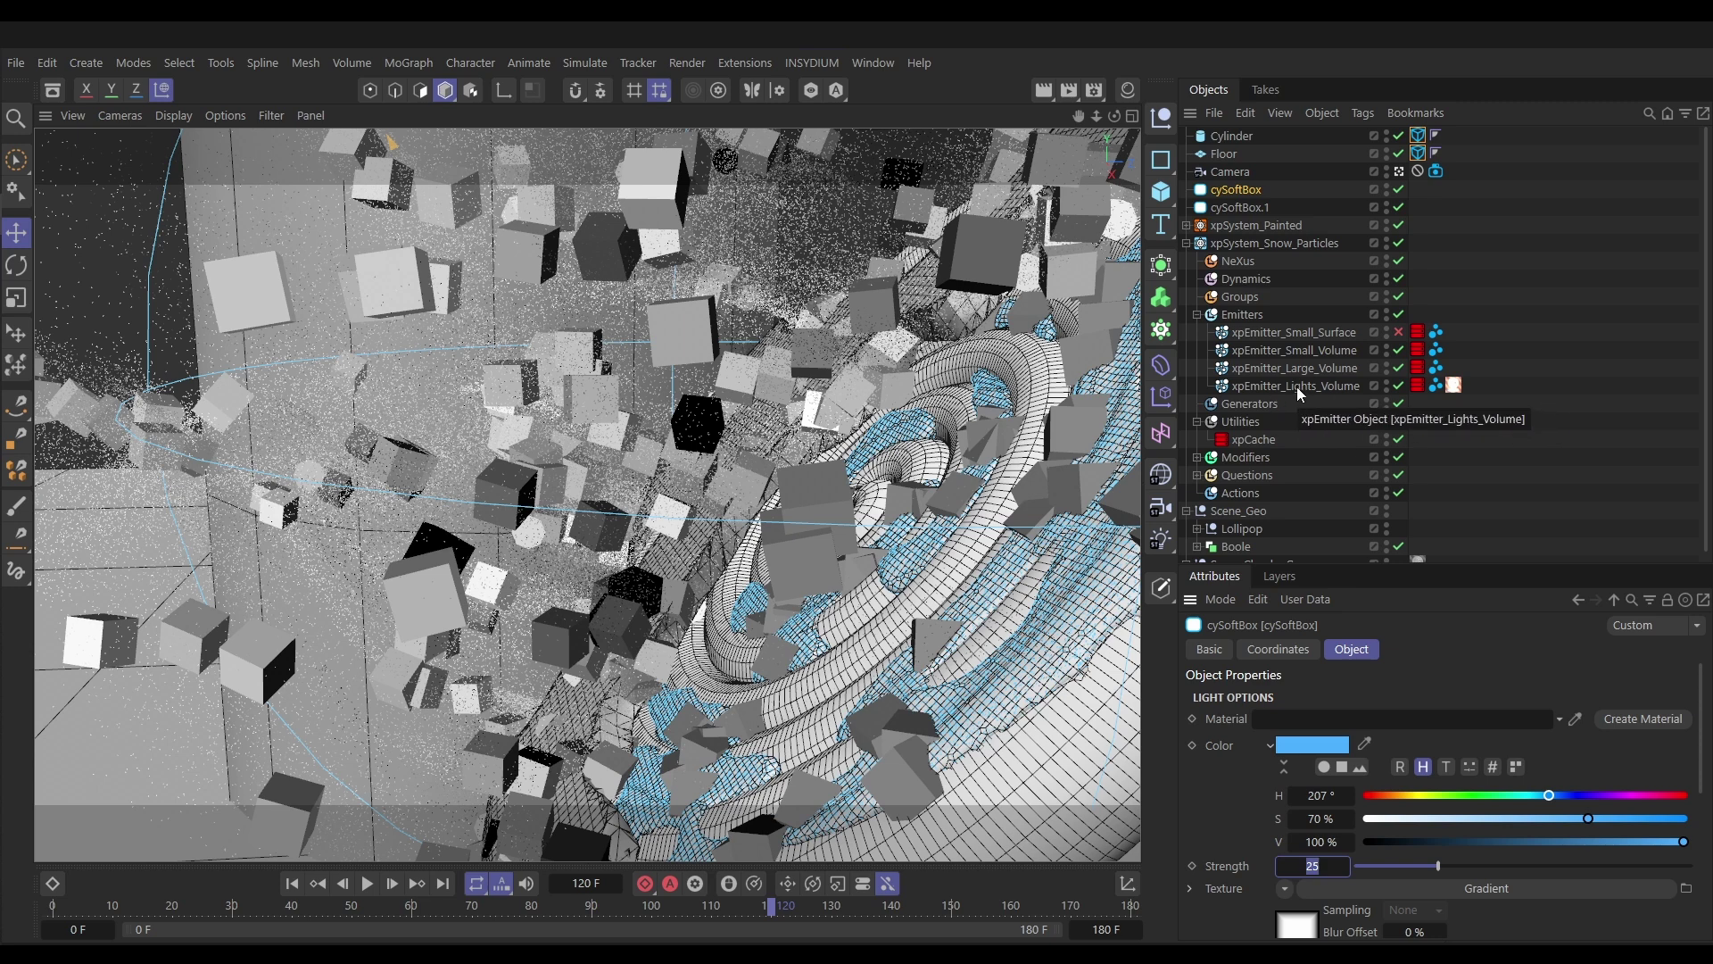
Rewind the scene to the first frame, select the Camera and play the animation through its view
{"action": "left_click", "coordinate": [294, 884]}
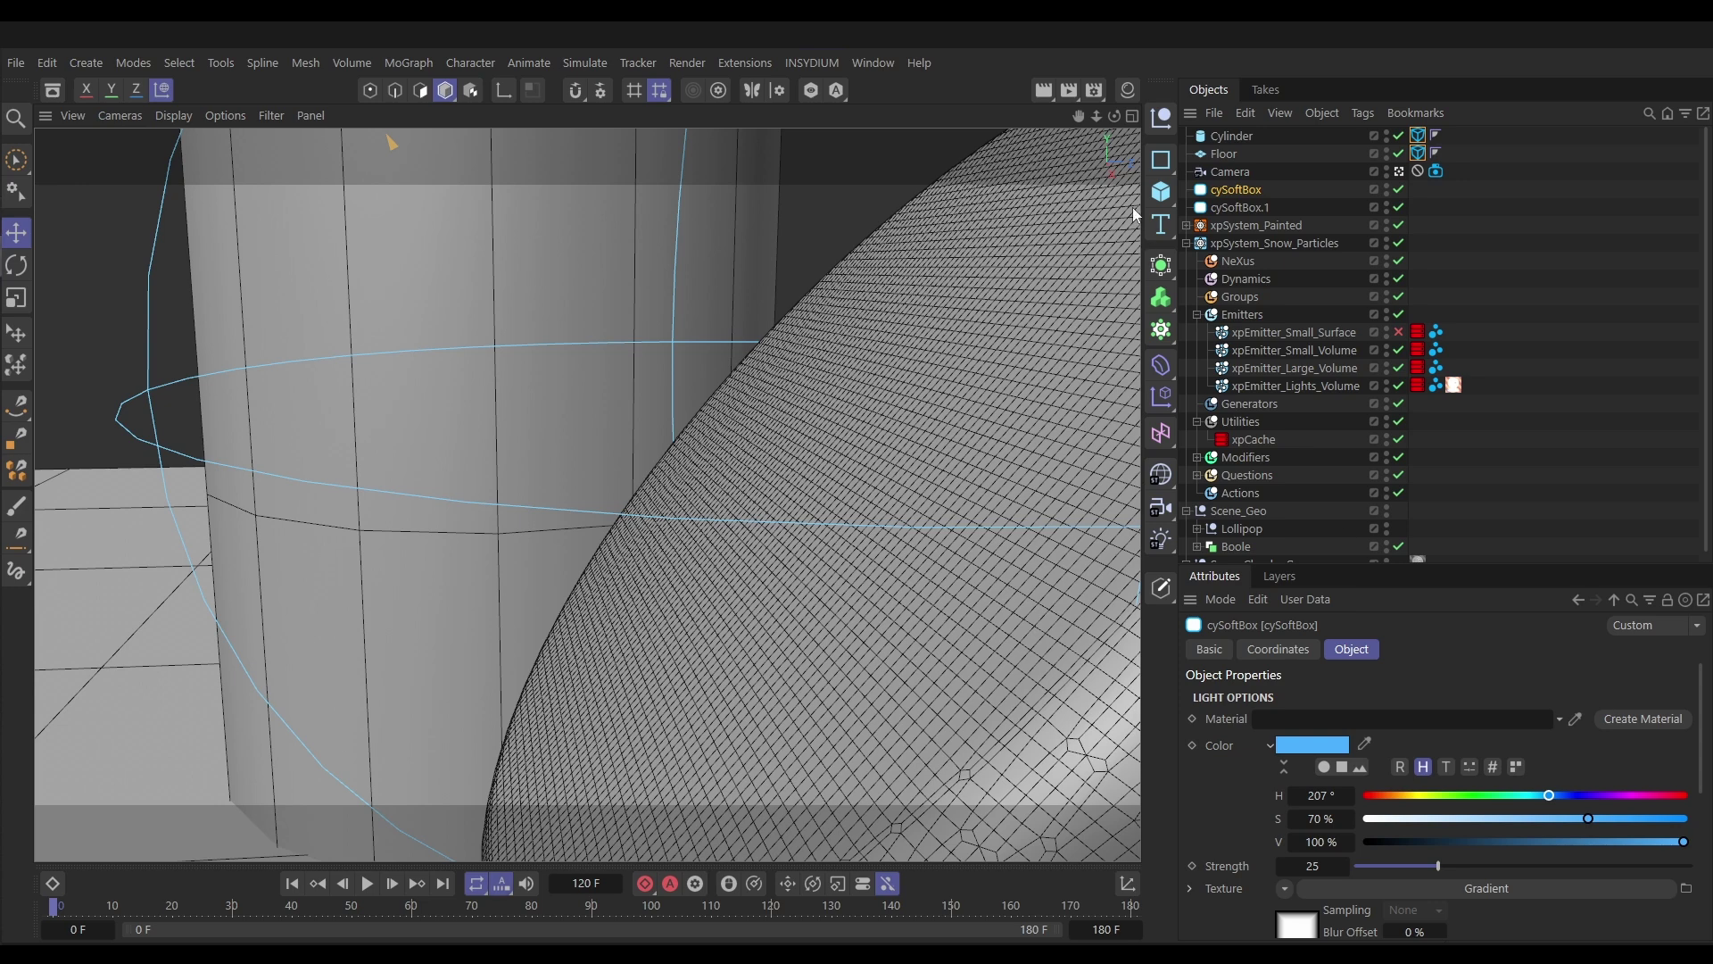
{"action": "left_click", "coordinate": [1230, 172]}
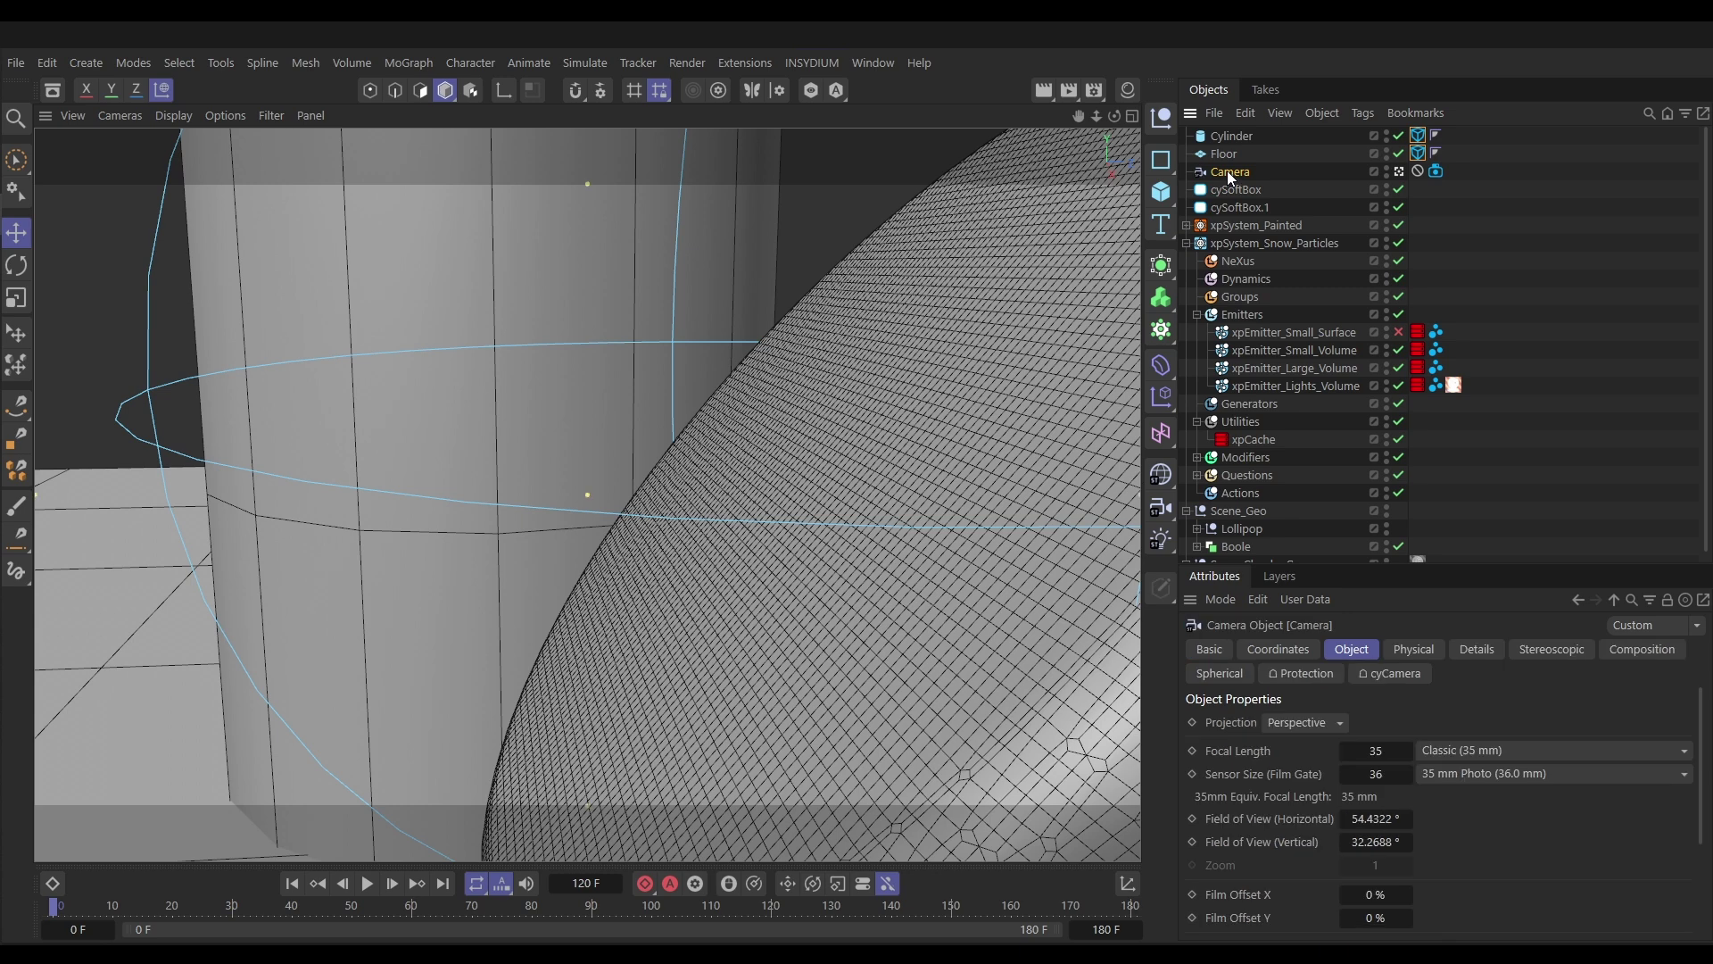
{"action": "left_click", "coordinate": [365, 884]}
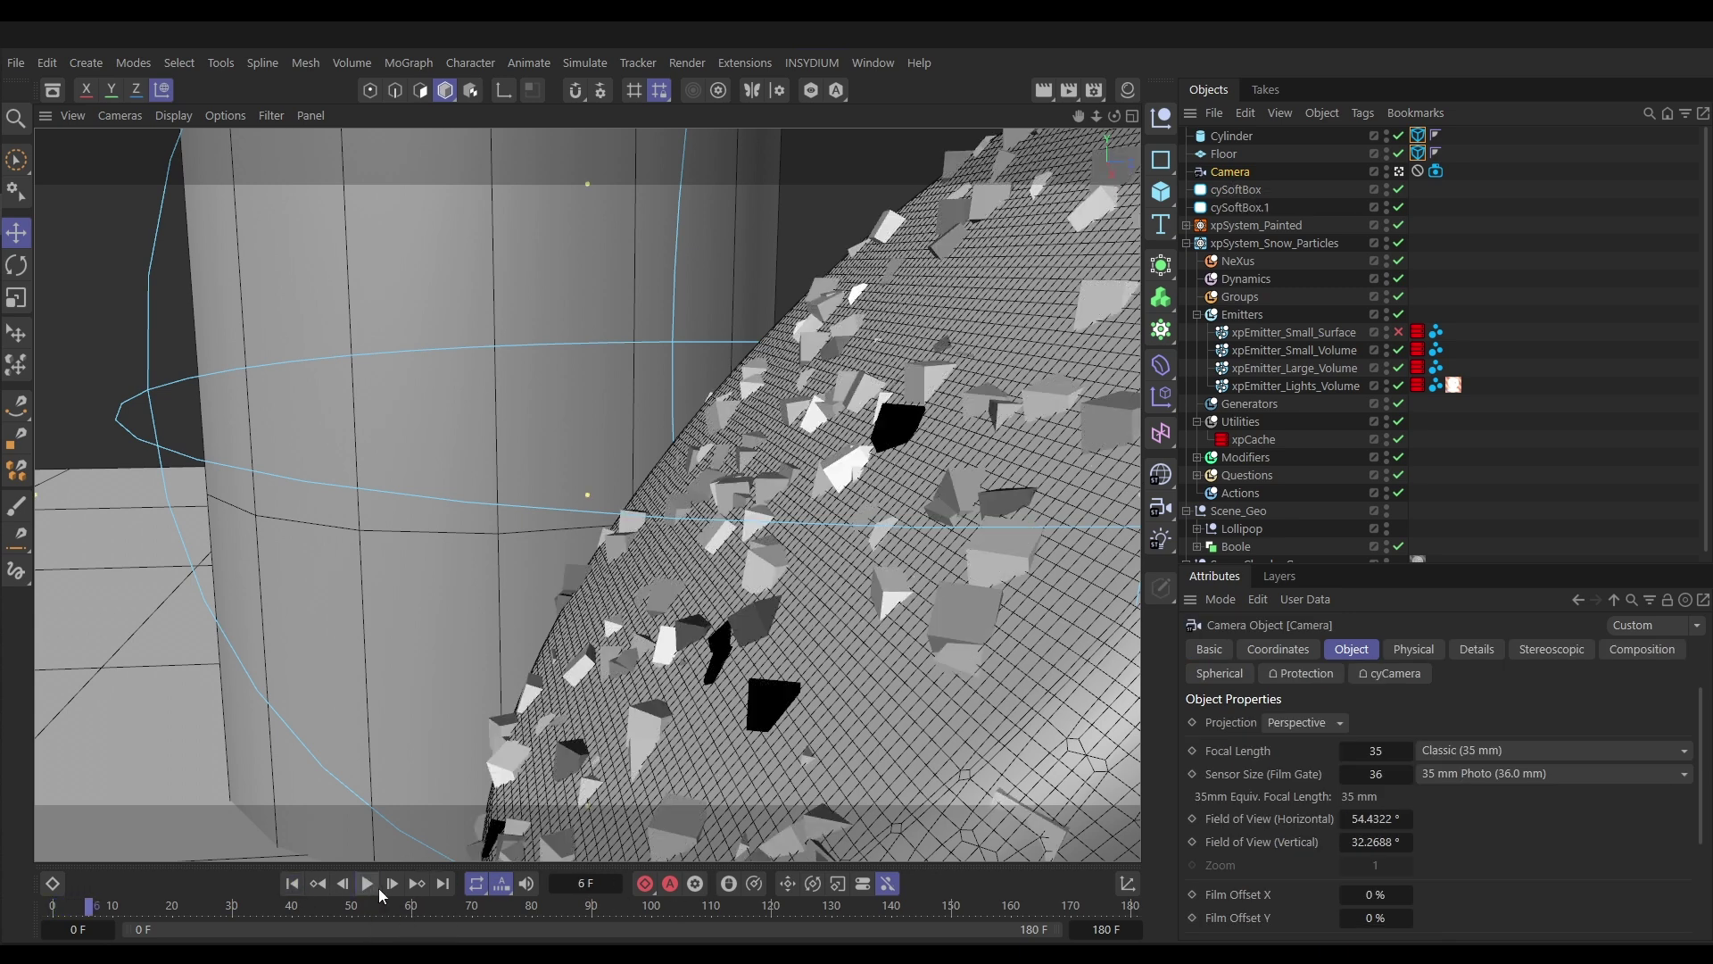
Play and scrub the rendered clip 030_lollipop_17_HD_mb.mp4 in the Picture Viewer to examine the camera movement
{"action": "left_click_drag", "start_coordinate": [1070, 960], "coordinate": [641, 132]}
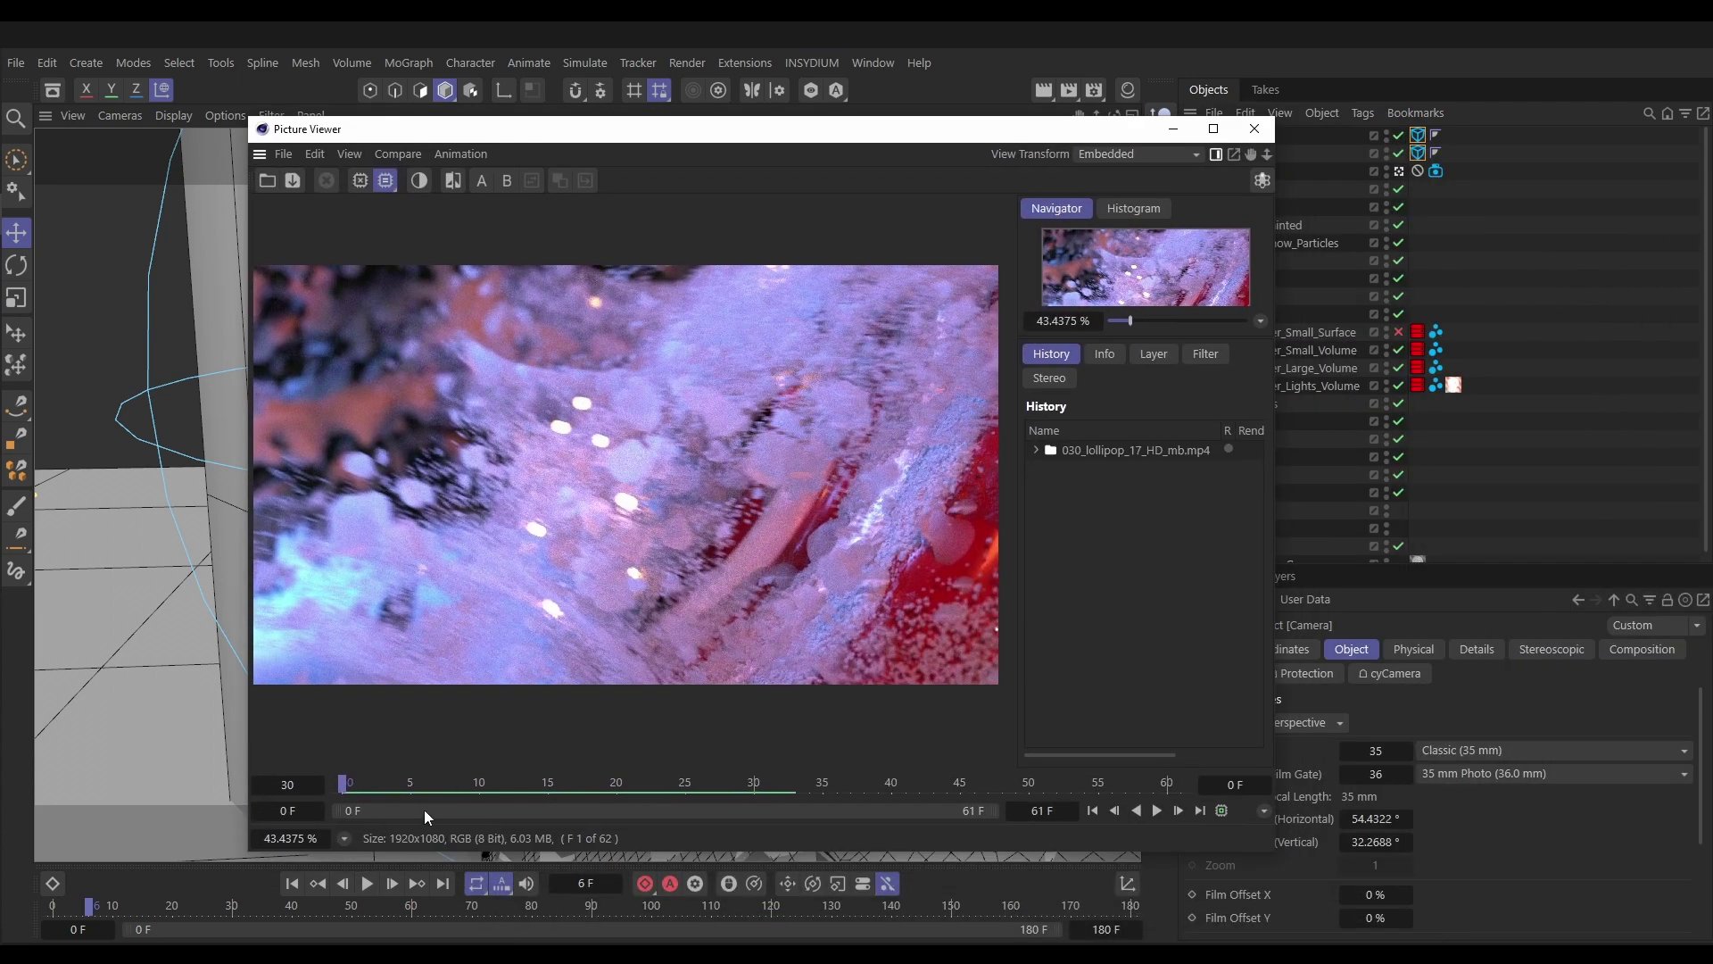
{"action": "left_click", "coordinate": [1158, 809]}
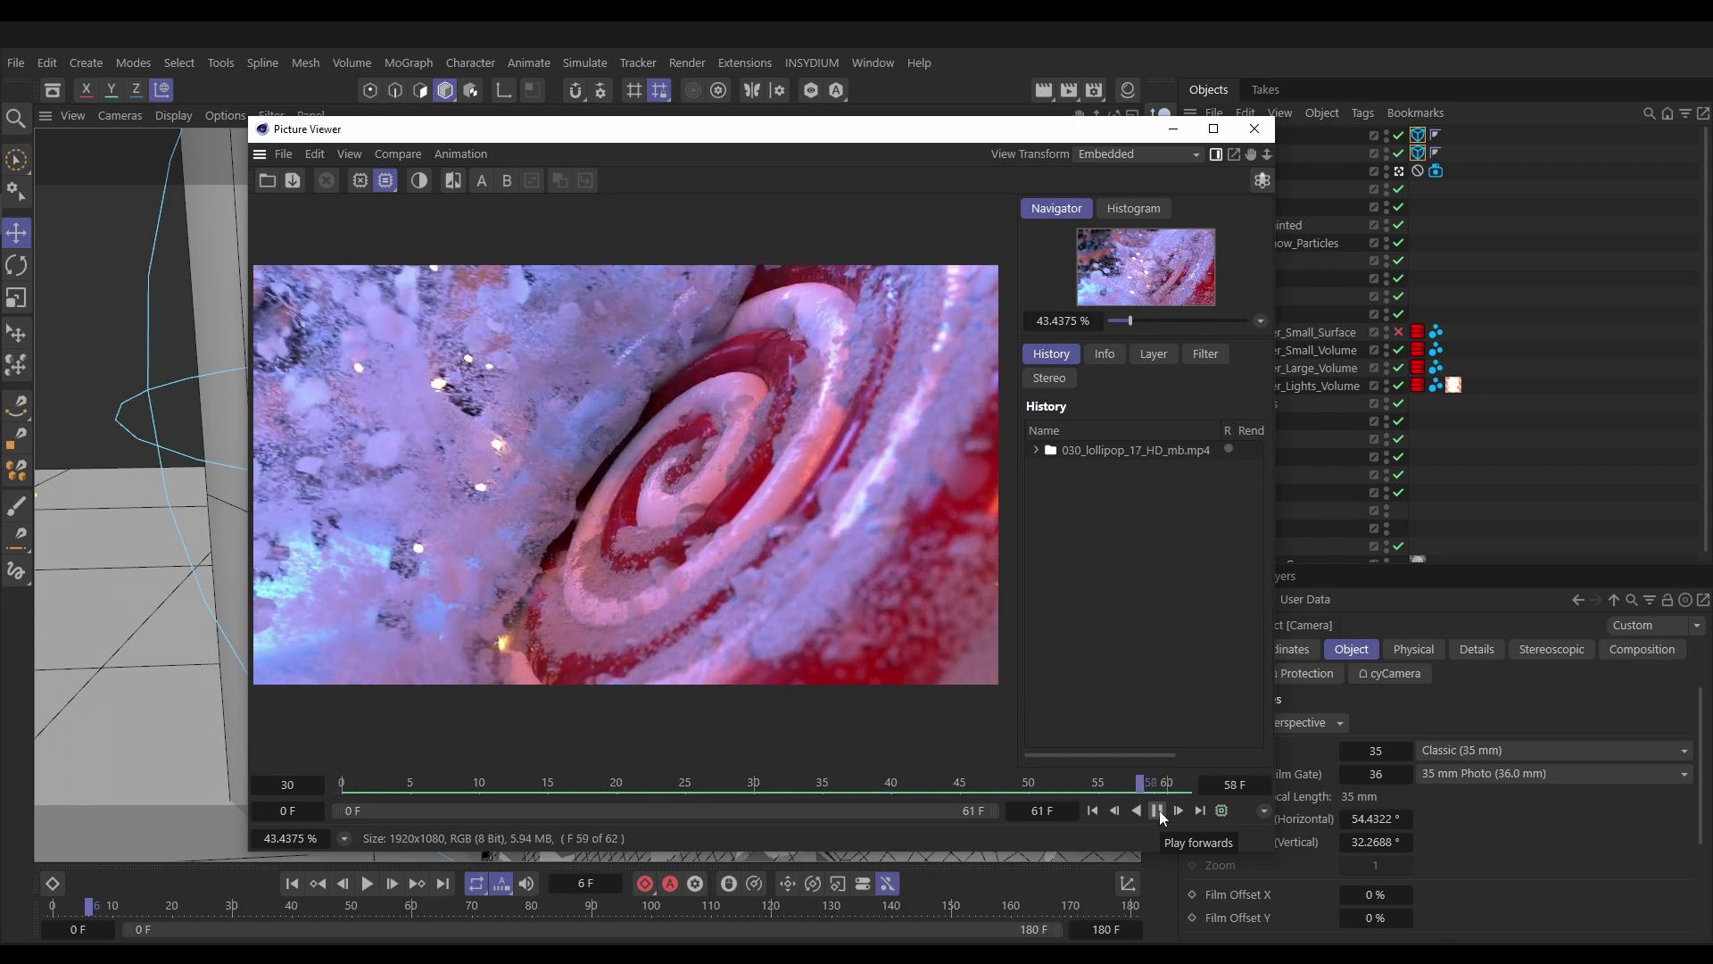
{"action": "left_click", "coordinate": [1157, 810]}
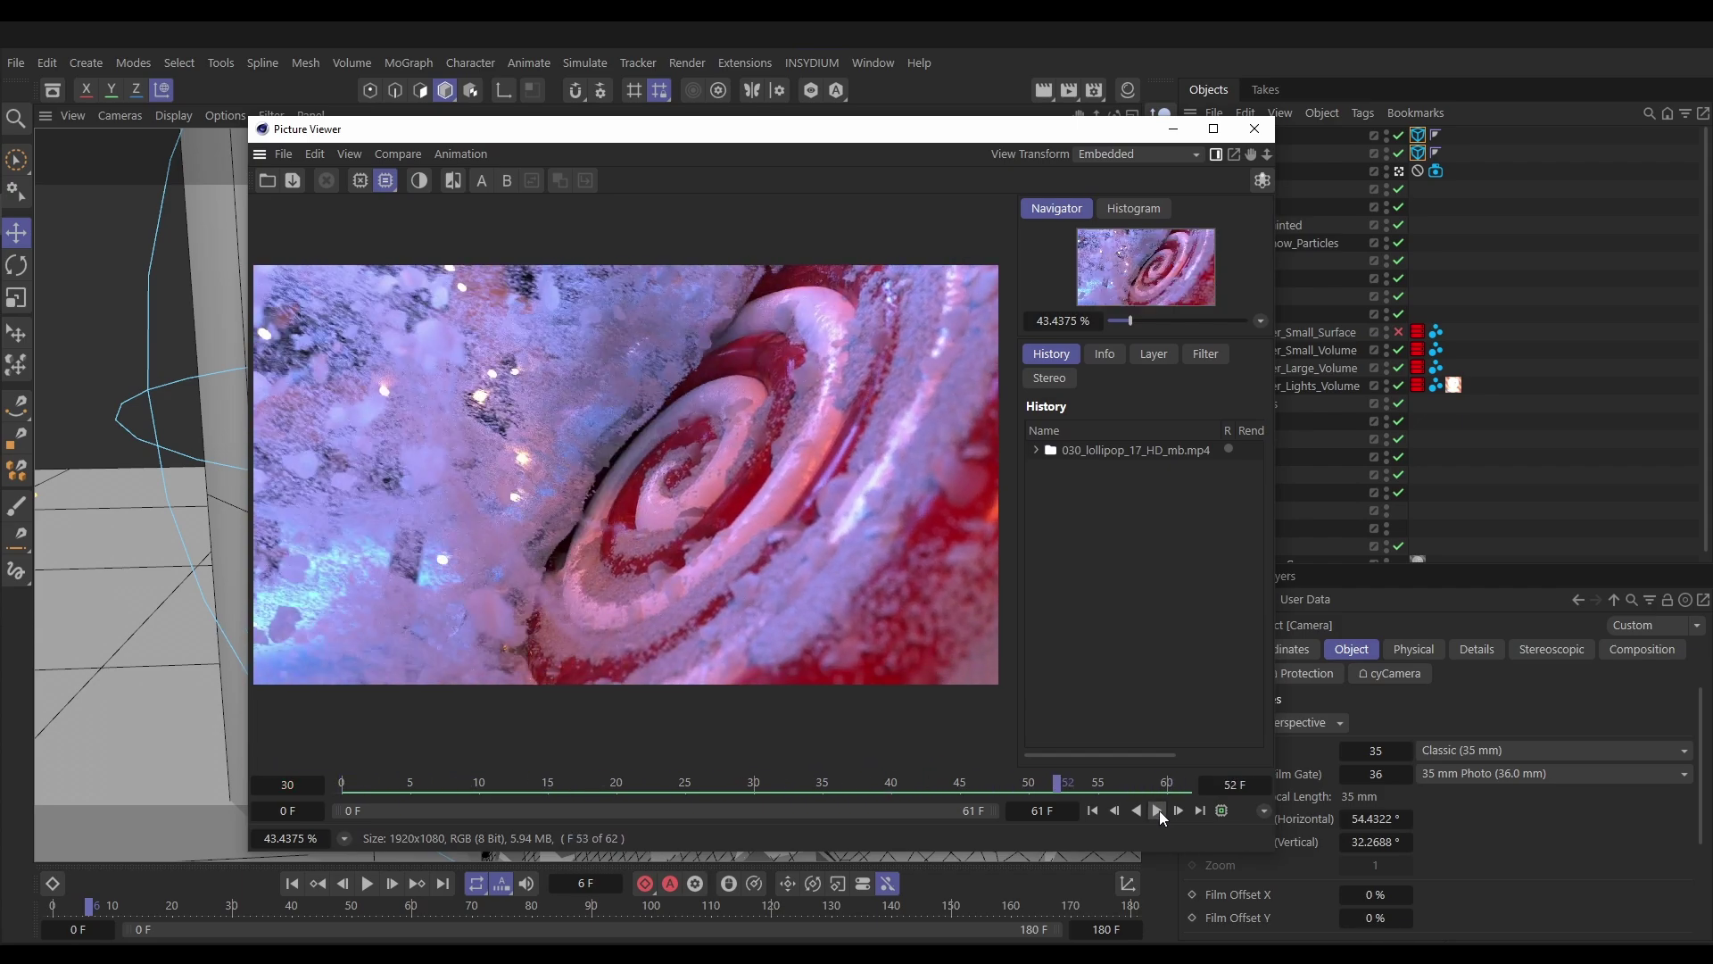
{"action": "left_click_drag", "start_coordinate": [1061, 785], "coordinate": [214, 809]}
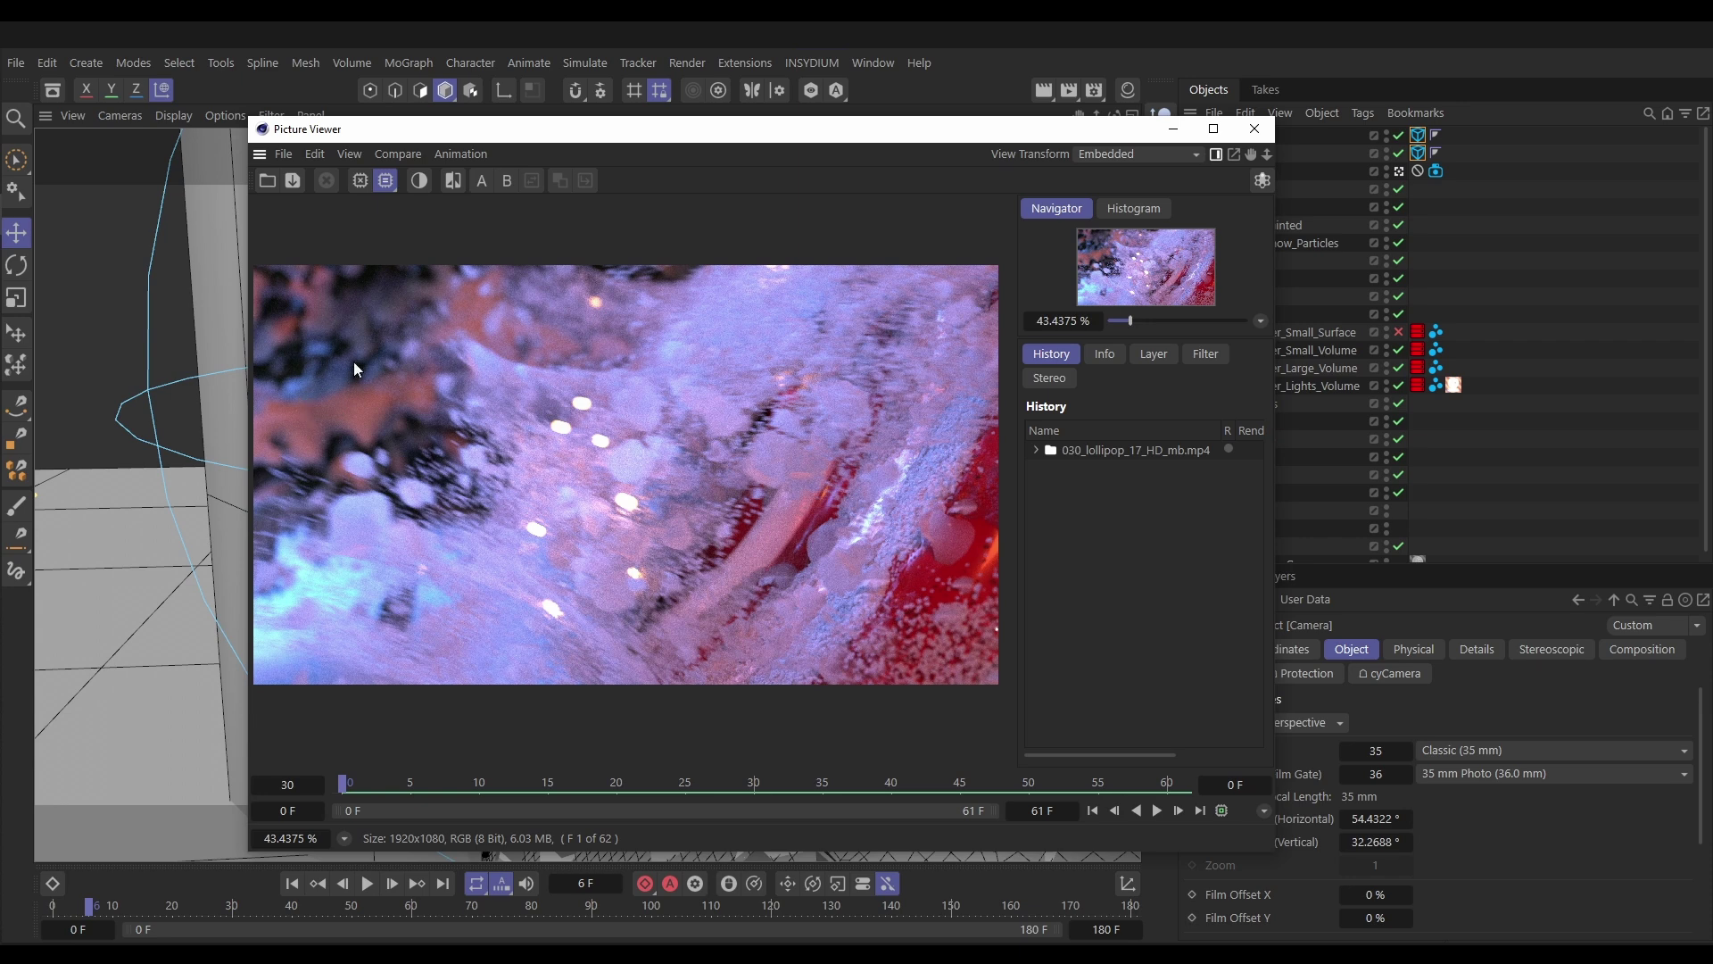
{"action": "left_click_drag", "start_coordinate": [355, 783], "coordinate": [508, 823]}
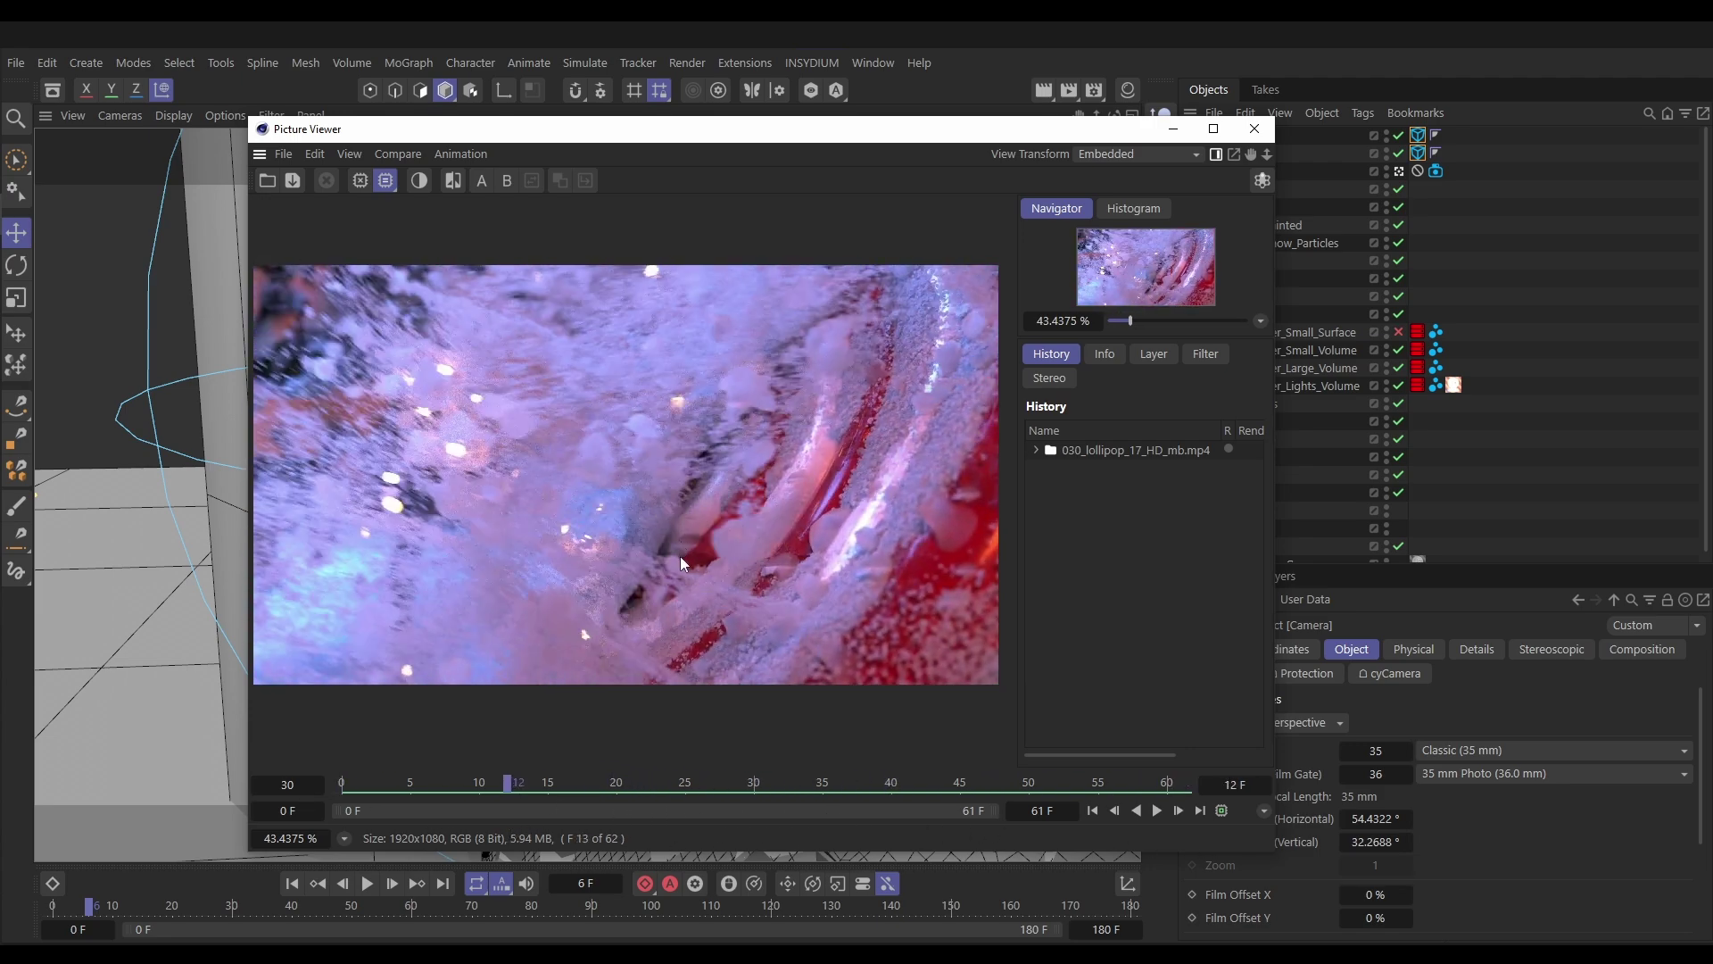
{"action": "left_click", "coordinate": [1255, 129]}
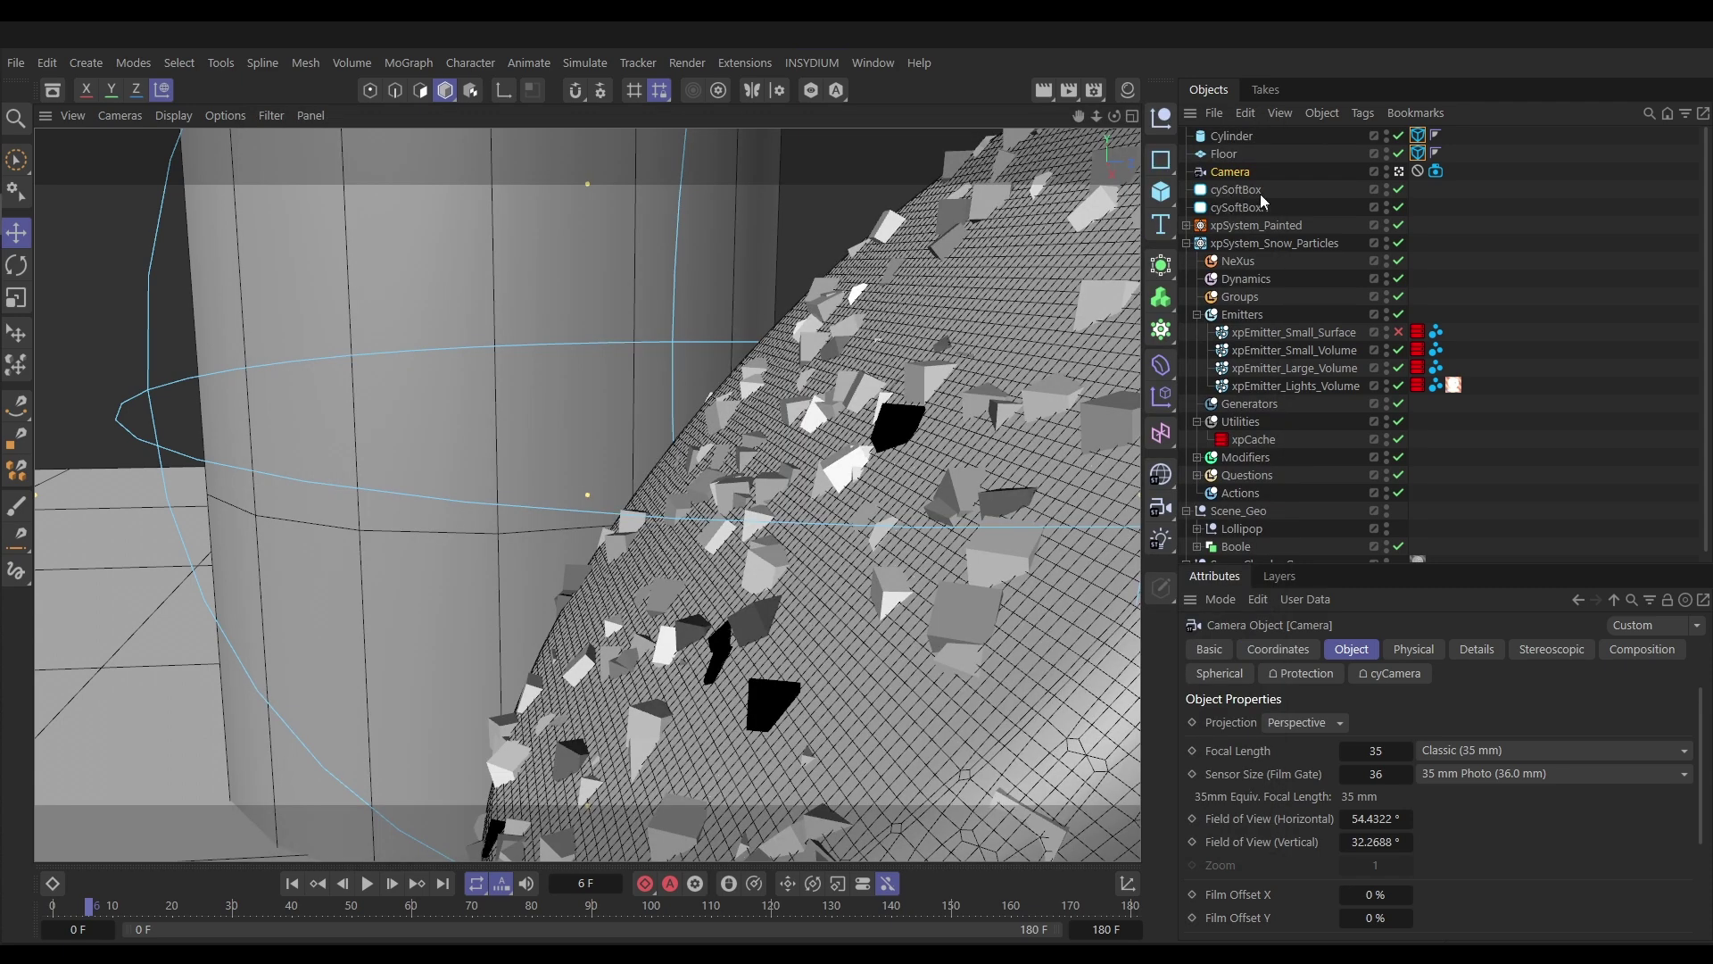
Replay the scene from the start and advance the timeline to frame 150
{"action": "left_click", "coordinate": [292, 883]}
{"action": "left_click", "coordinate": [367, 883]}
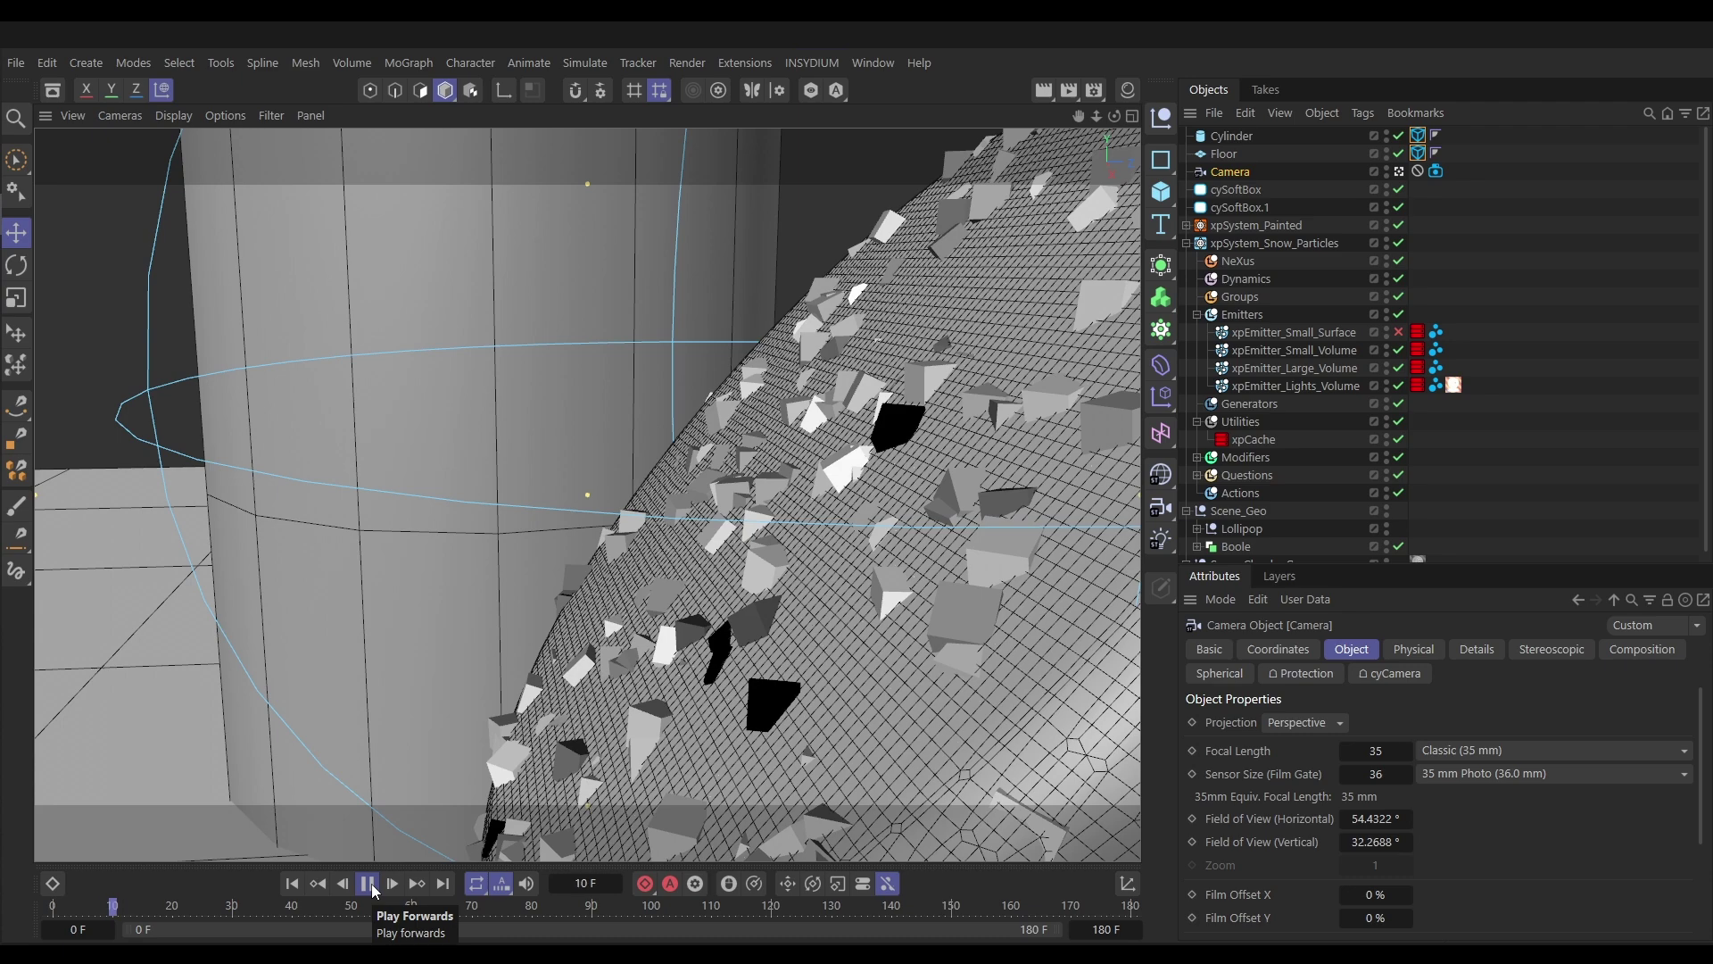
{"action": "left_click", "coordinate": [371, 890]}
{"action": "left_click_drag", "start_coordinate": [500, 914], "coordinate": [950, 935]}
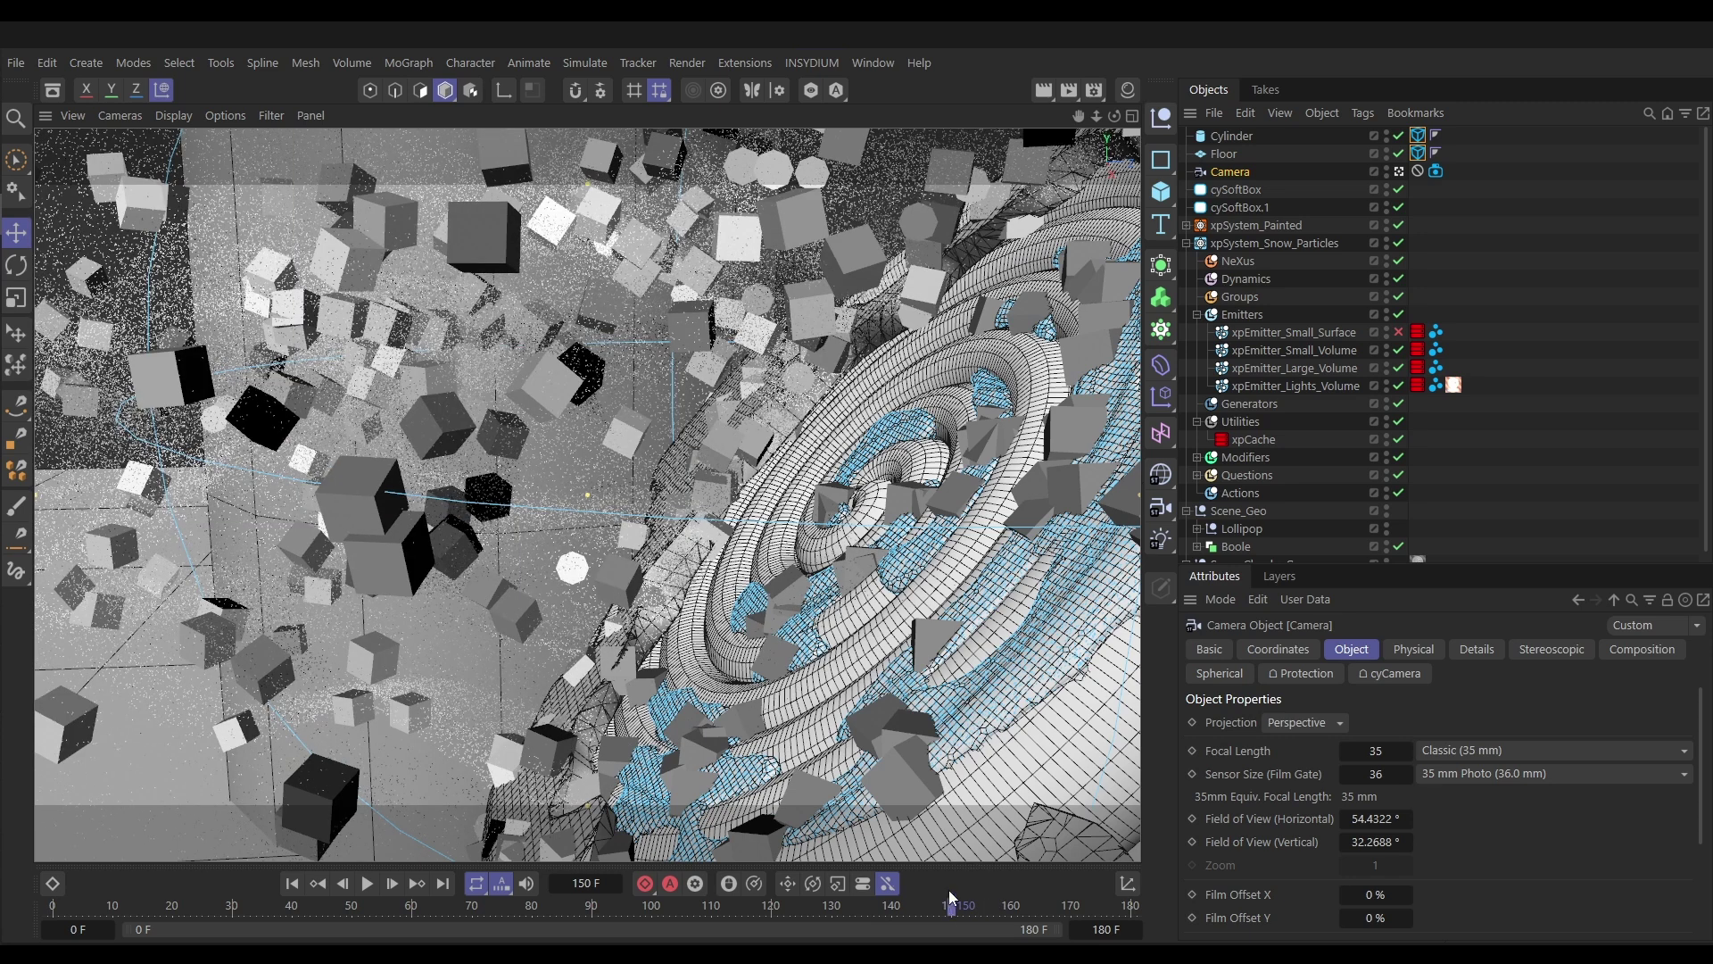
Open the Cycles 4D Real-Time Preview, start rendering the current frame and place its window clear of the object list
{"action": "left_click", "coordinate": [805, 64]}
{"action": "mouse_move", "coordinate": [946, 223]}
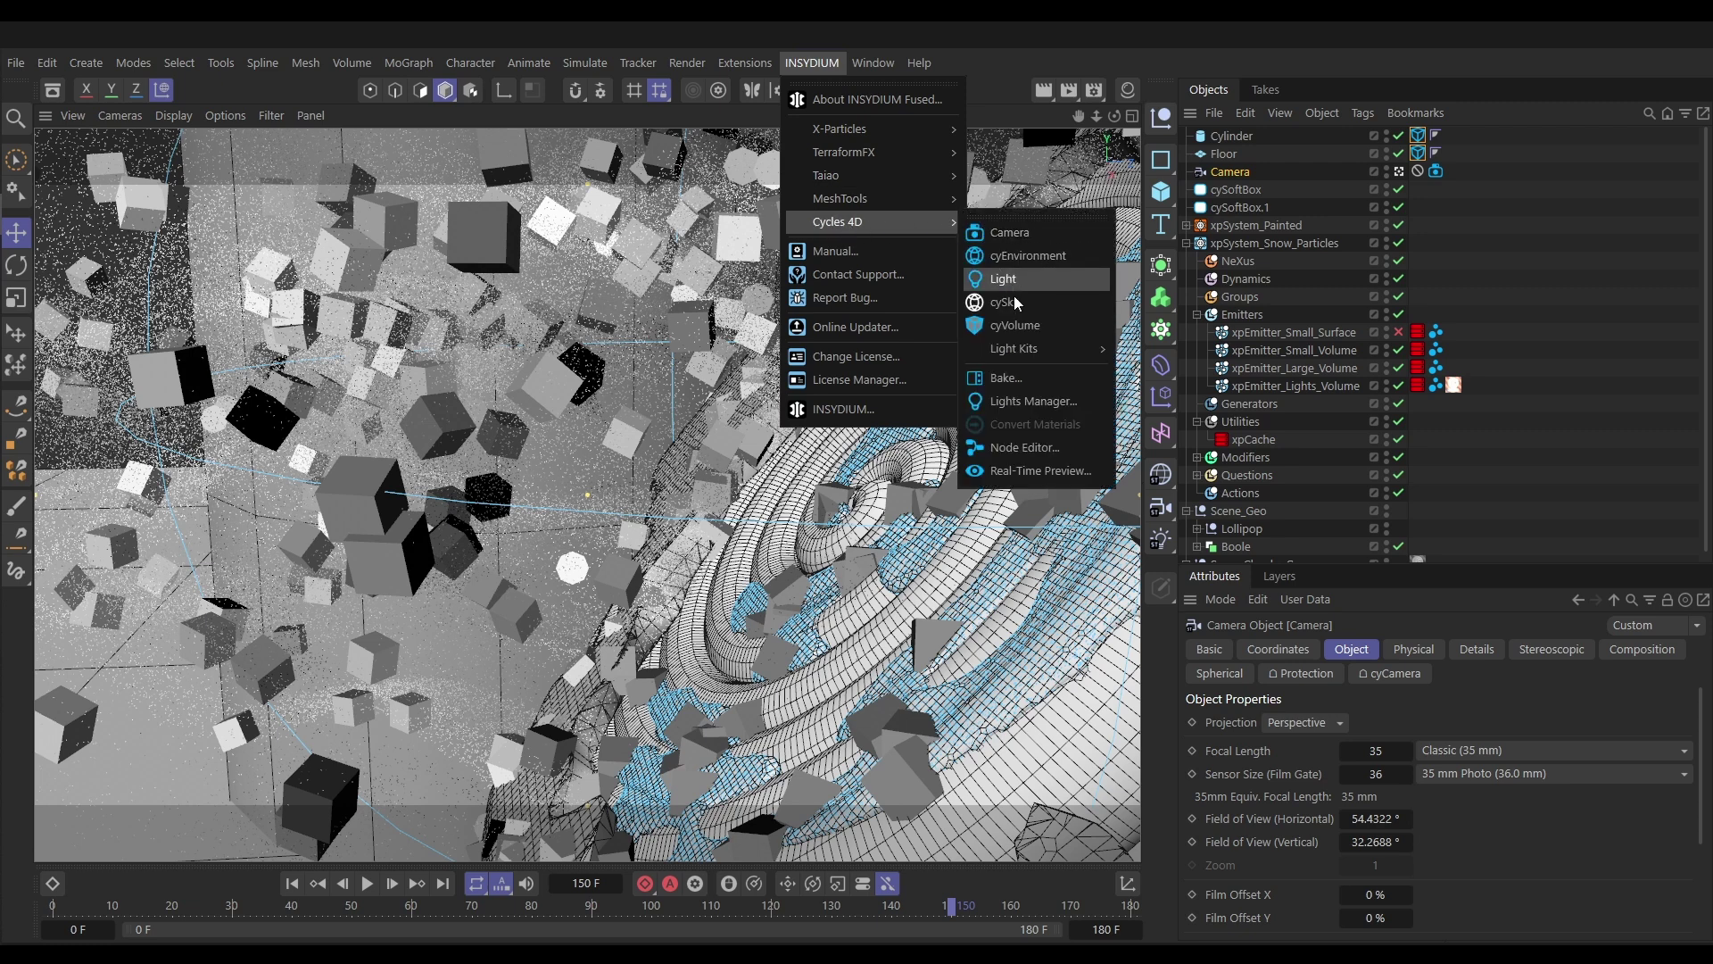
{"action": "left_click", "coordinate": [1040, 470]}
{"action": "left_click_drag", "start_coordinate": [1256, 357], "coordinate": [359, 130]}
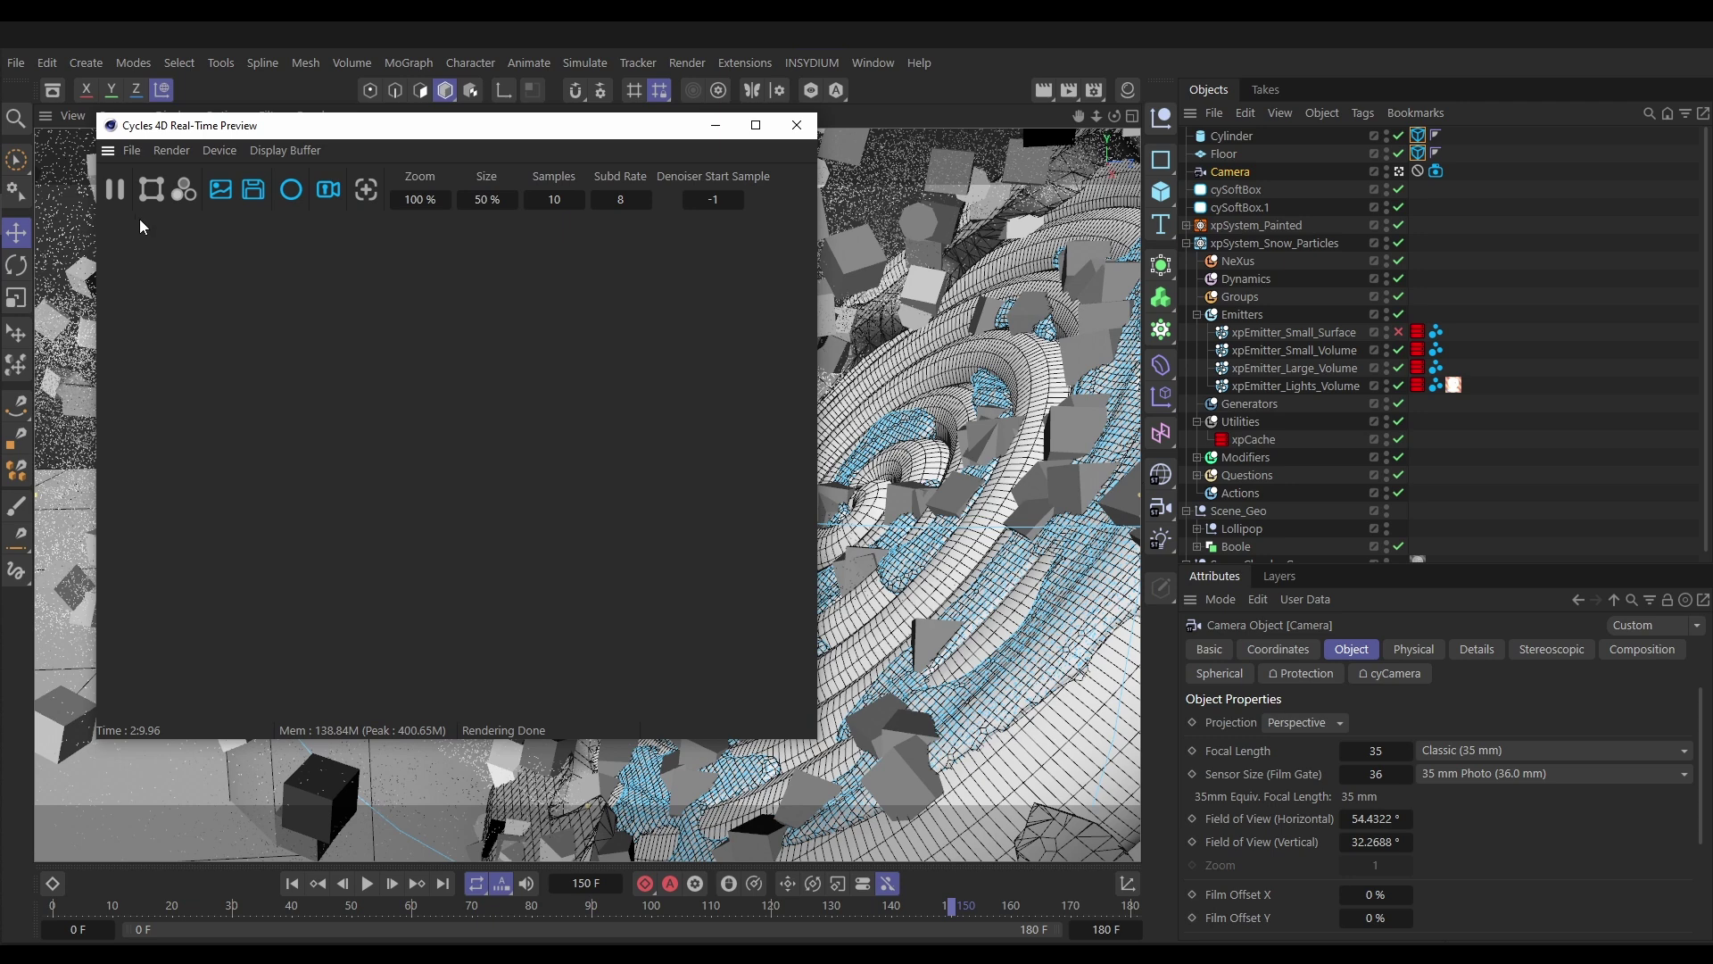
{"action": "left_click", "coordinate": [120, 196]}
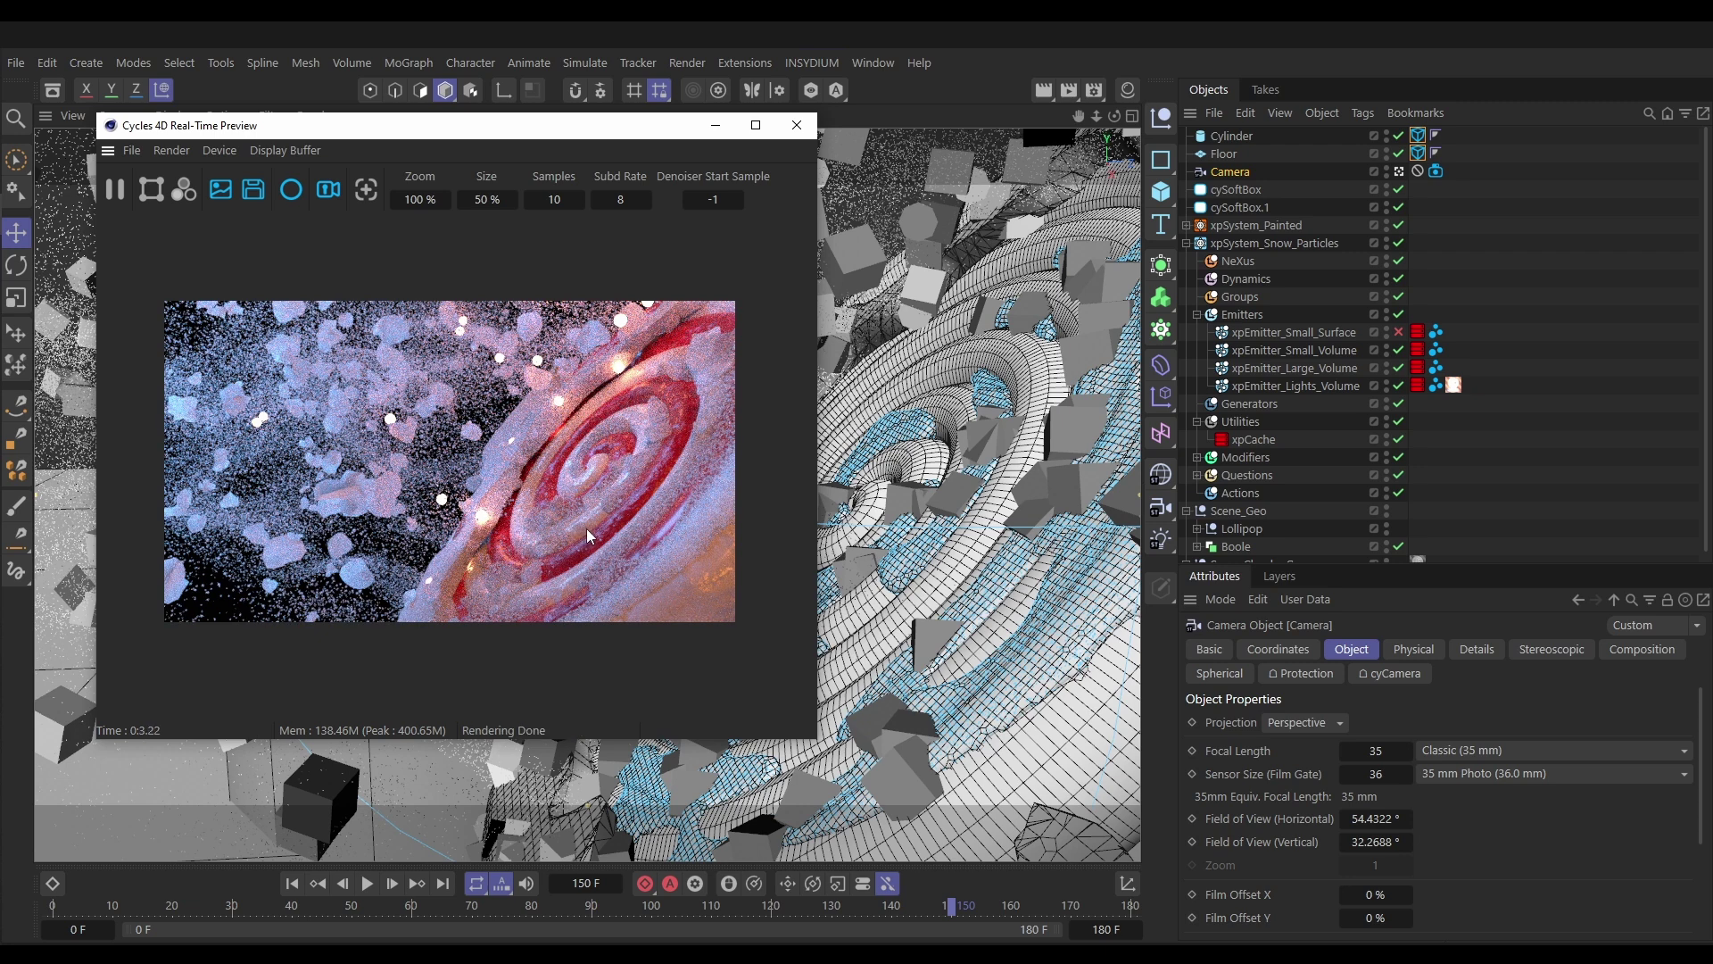
{"action": "left_click_drag", "start_coordinate": [564, 133], "coordinate": [522, 121]}
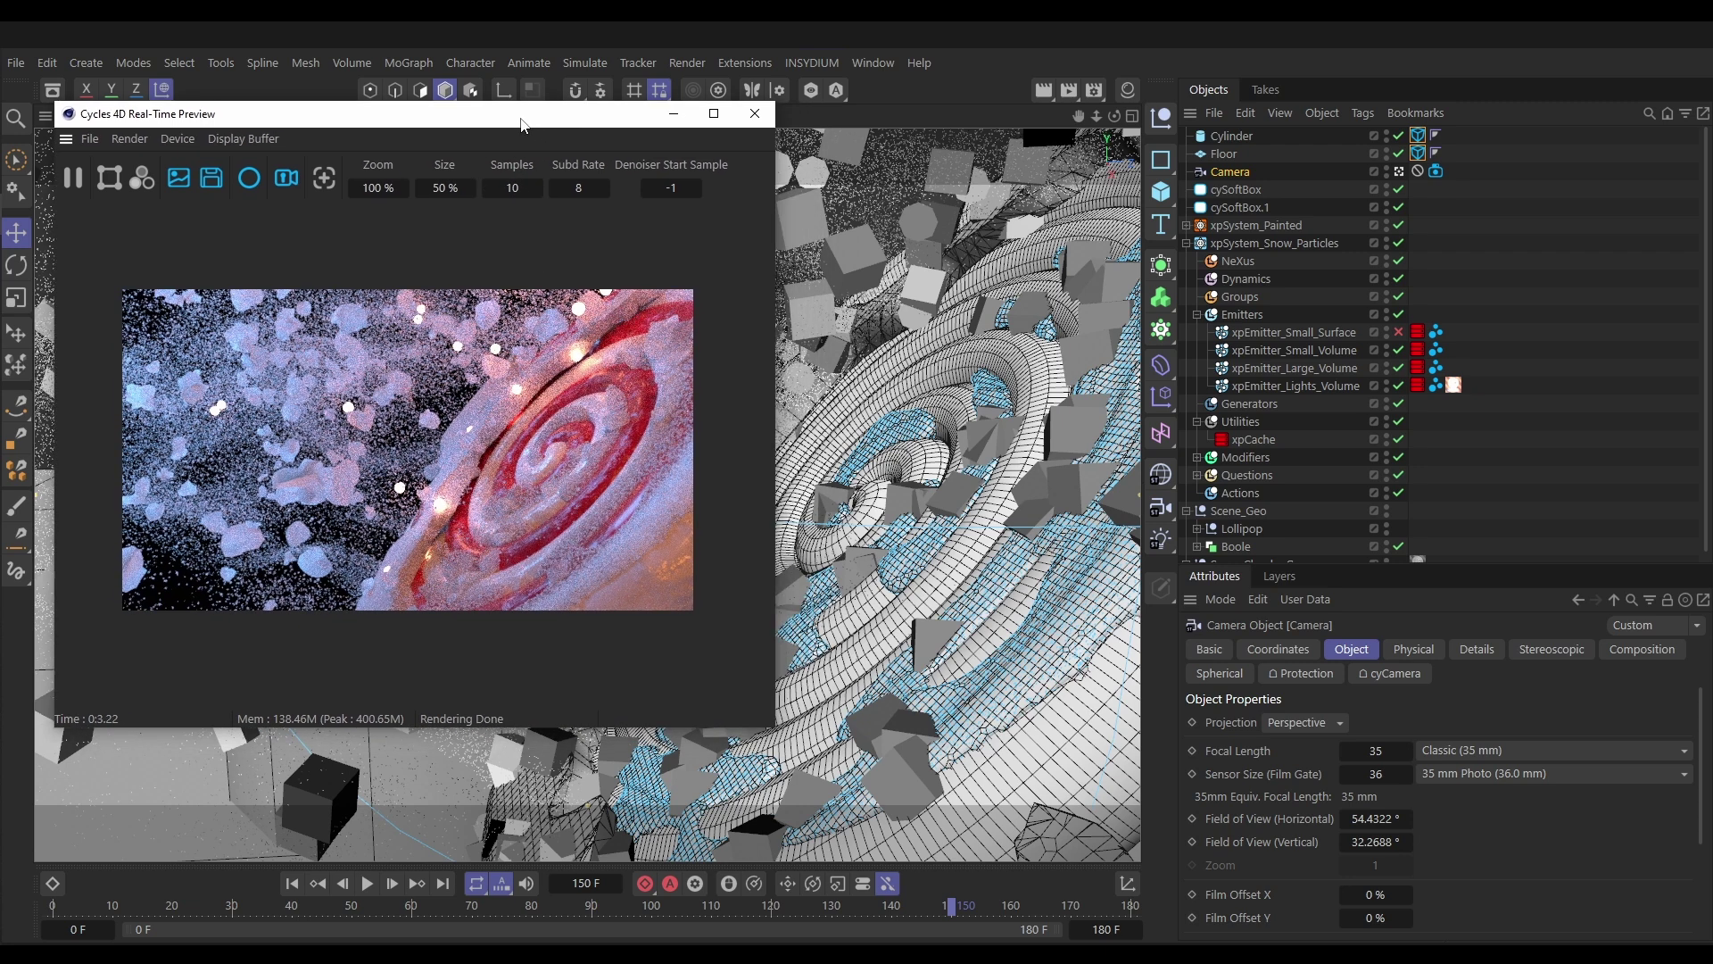
Delete the Camera's Protection tag, add a new Protection tag to it and reselect the Camera
{"action": "left_click", "coordinate": [1418, 171]}
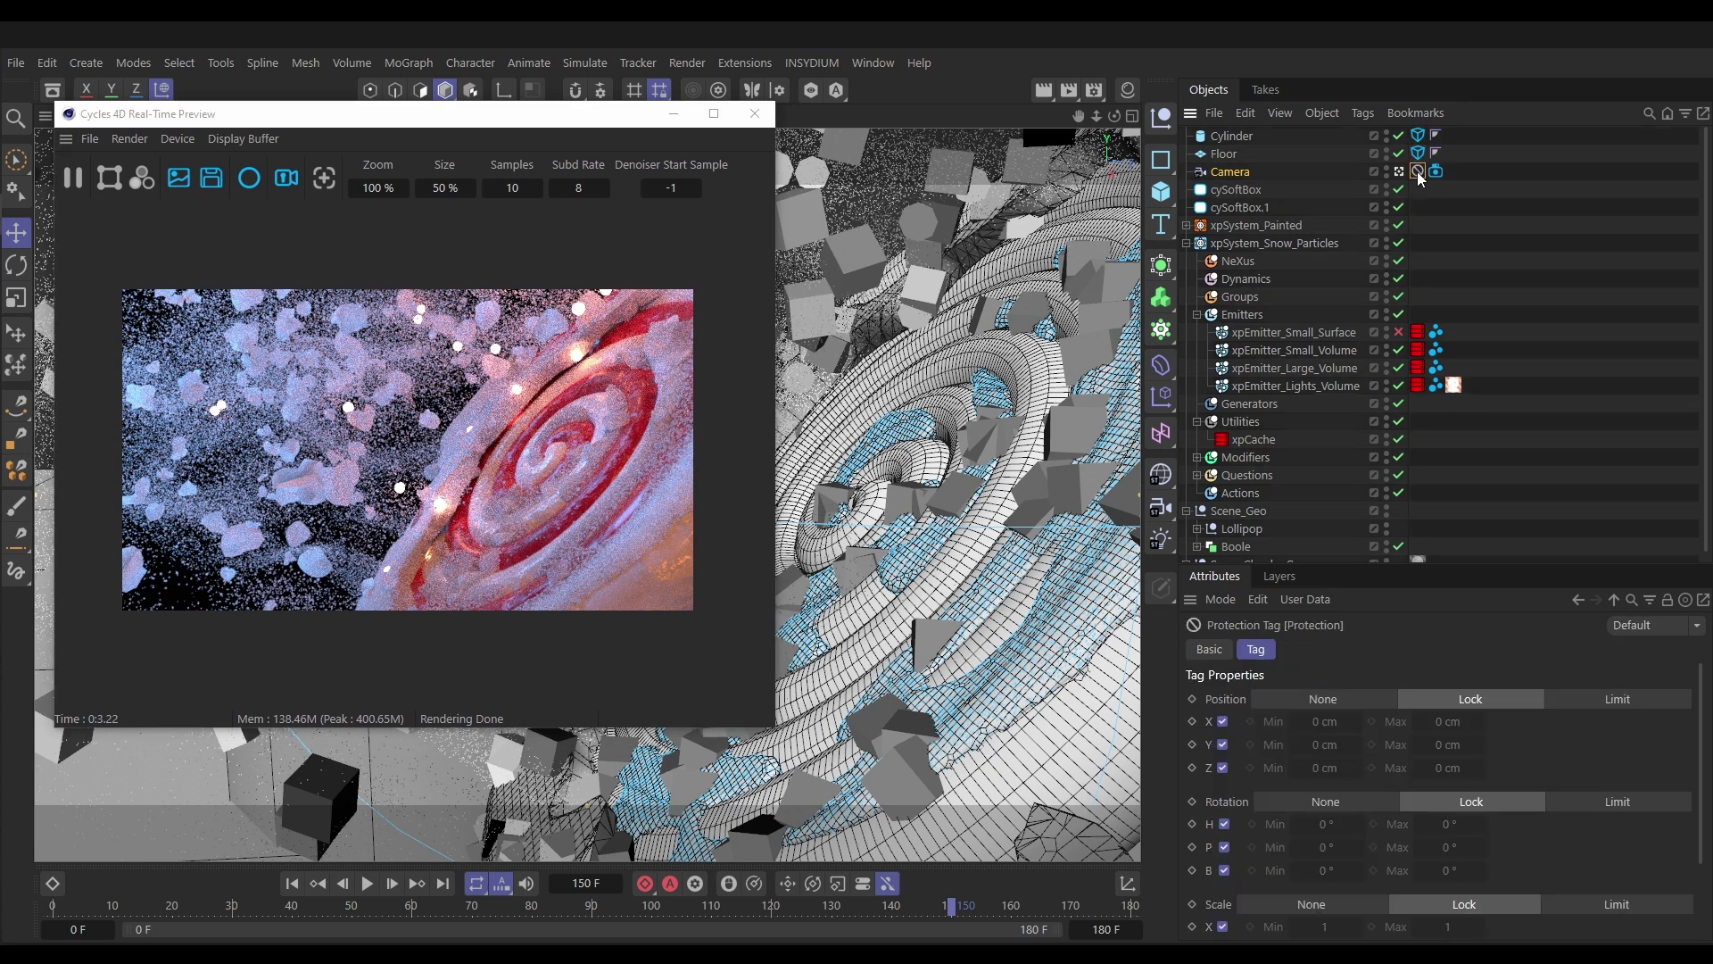
{"action": "key", "text": "Delete"}
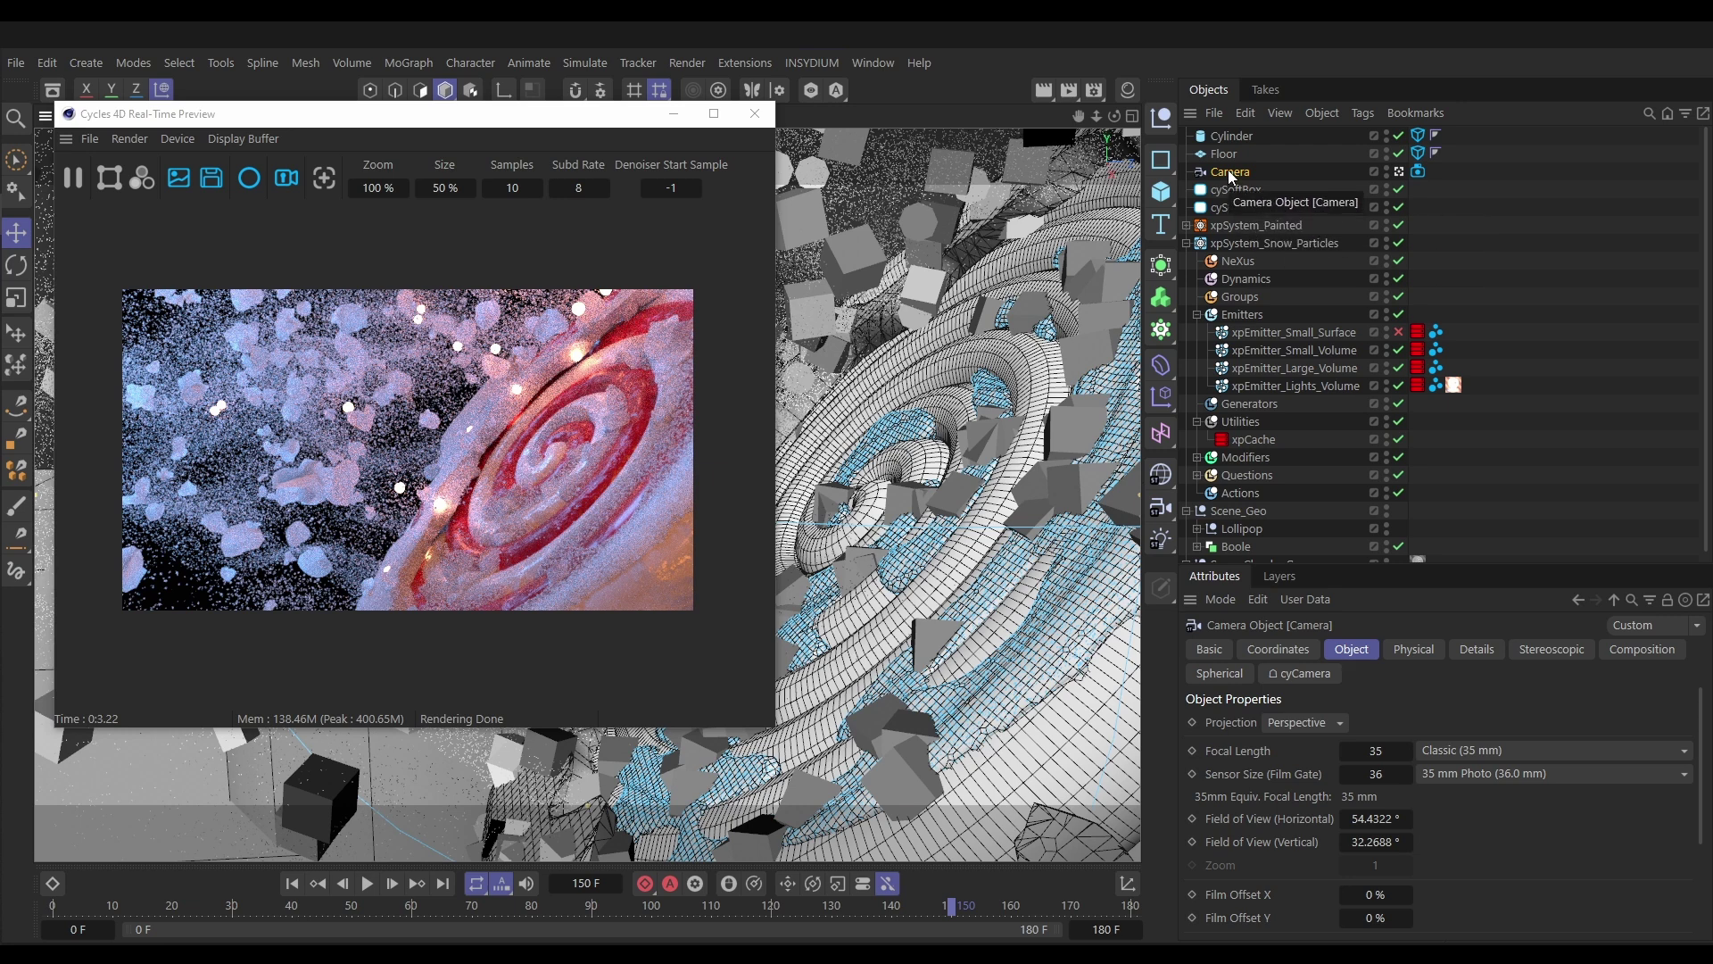
{"action": "left_click", "coordinate": [1358, 116]}
{"action": "mouse_move", "coordinate": [1415, 350]}
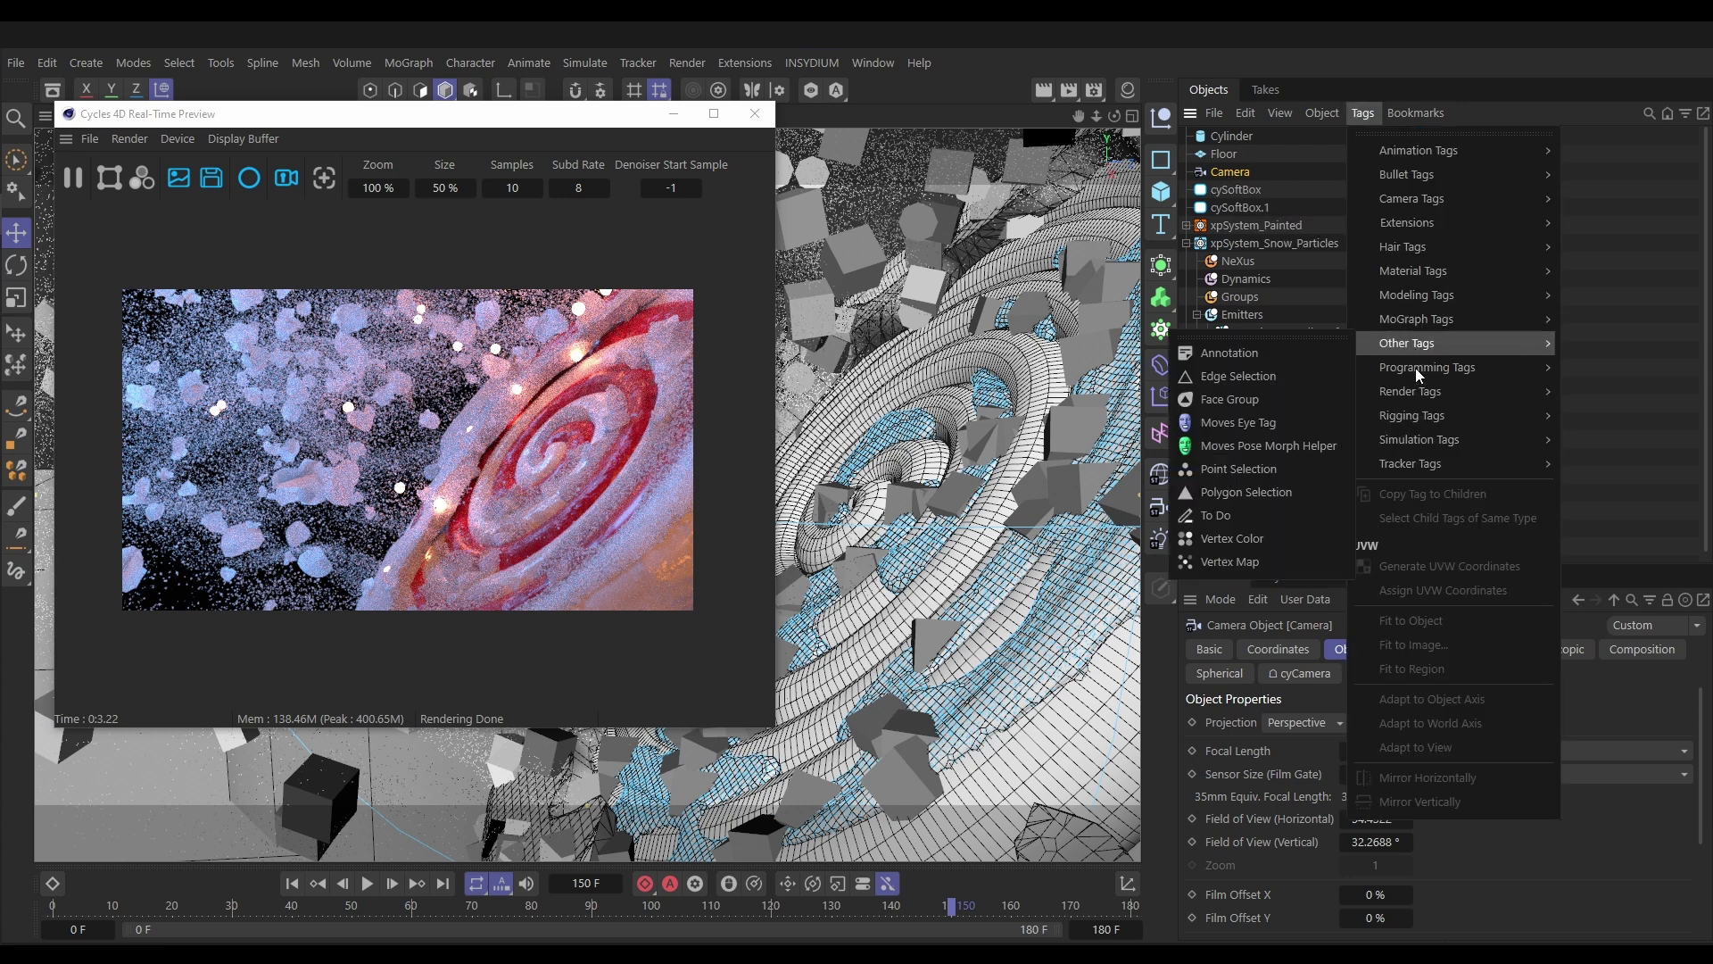
{"action": "mouse_move", "coordinate": [1410, 415]}
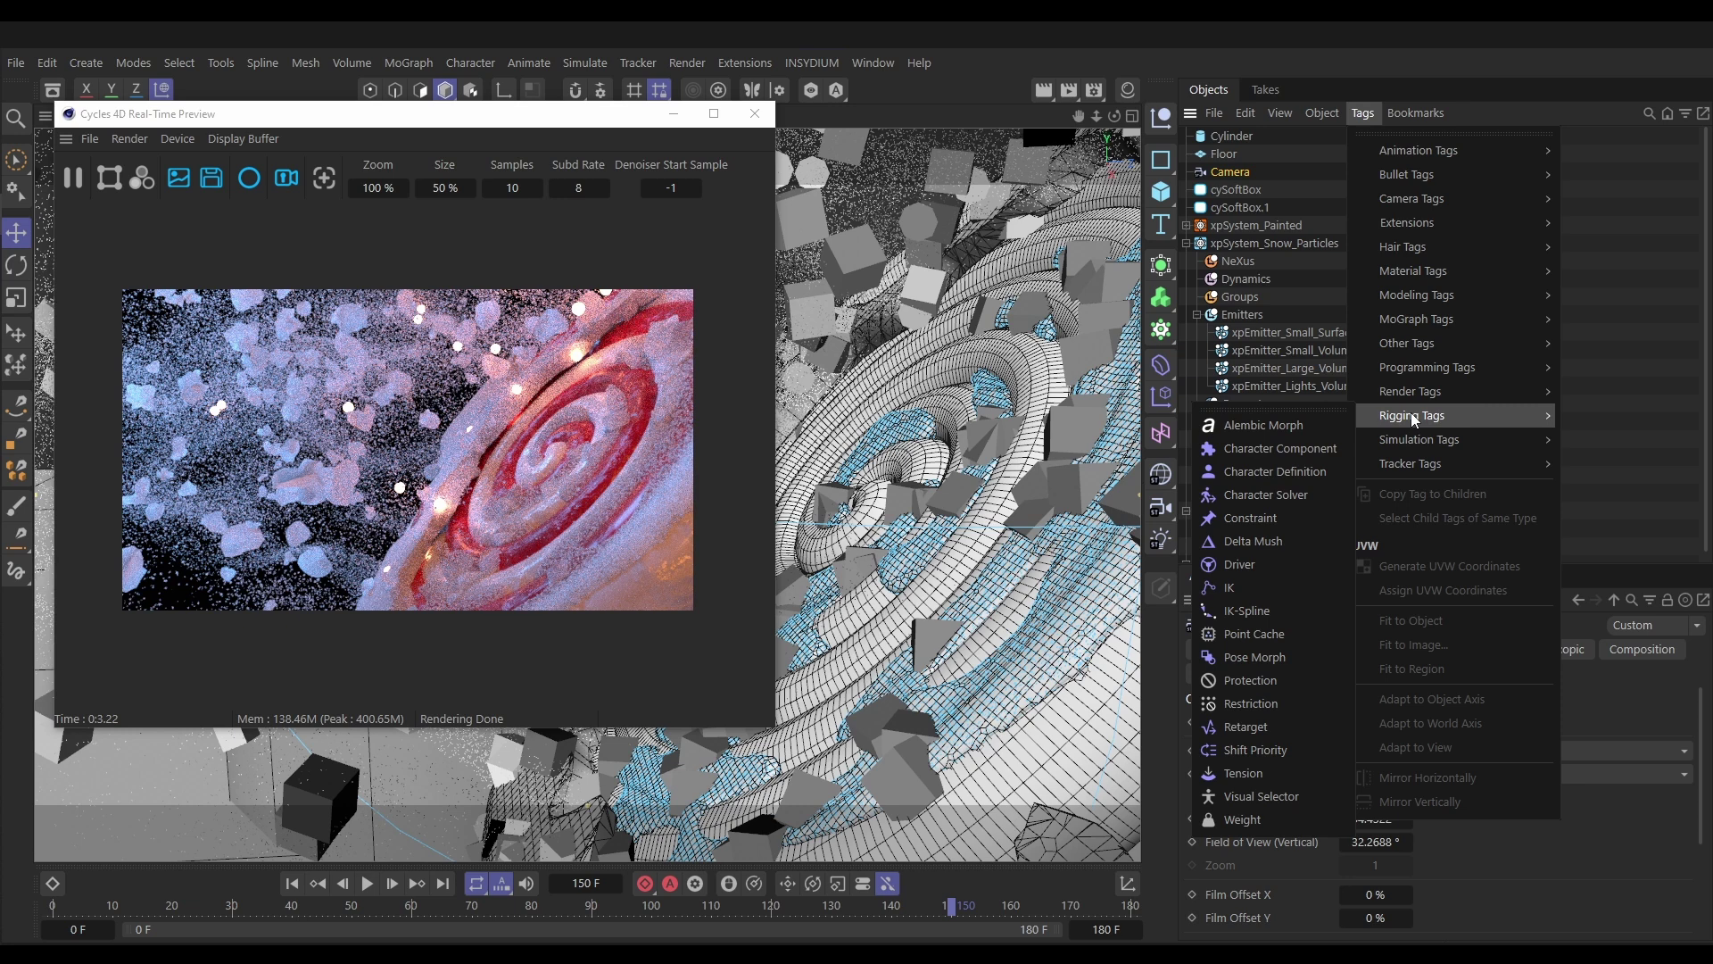
{"action": "left_click", "coordinate": [1256, 679]}
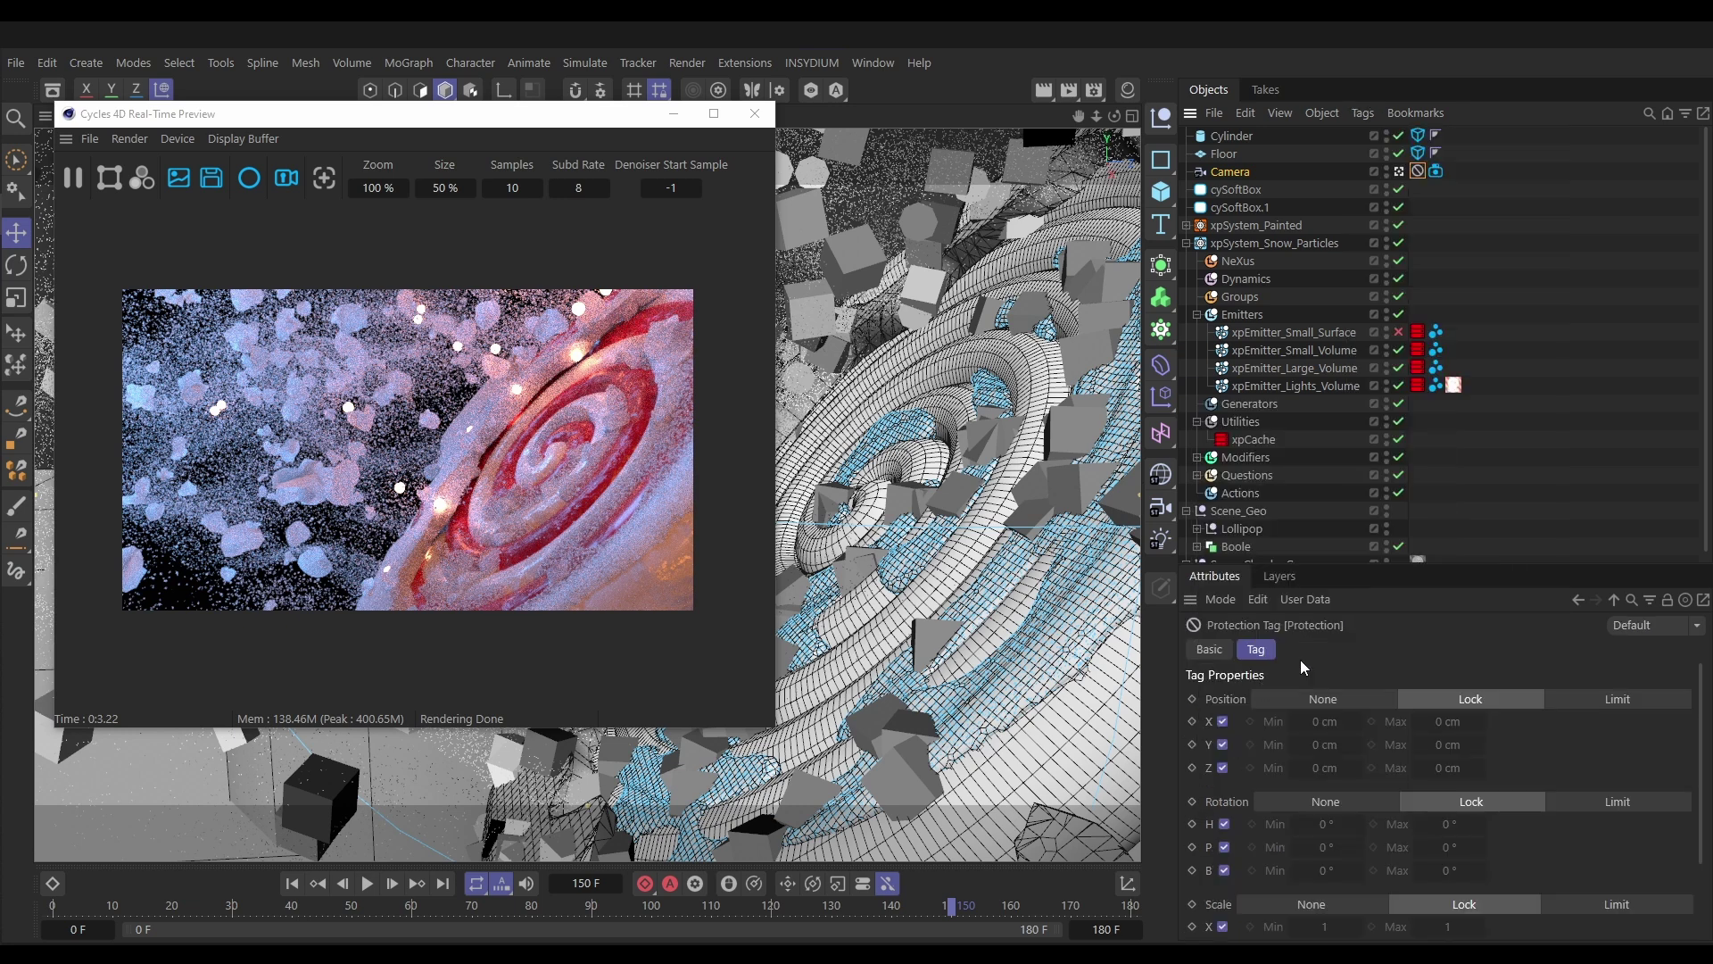
{"action": "left_click", "coordinate": [1226, 175]}
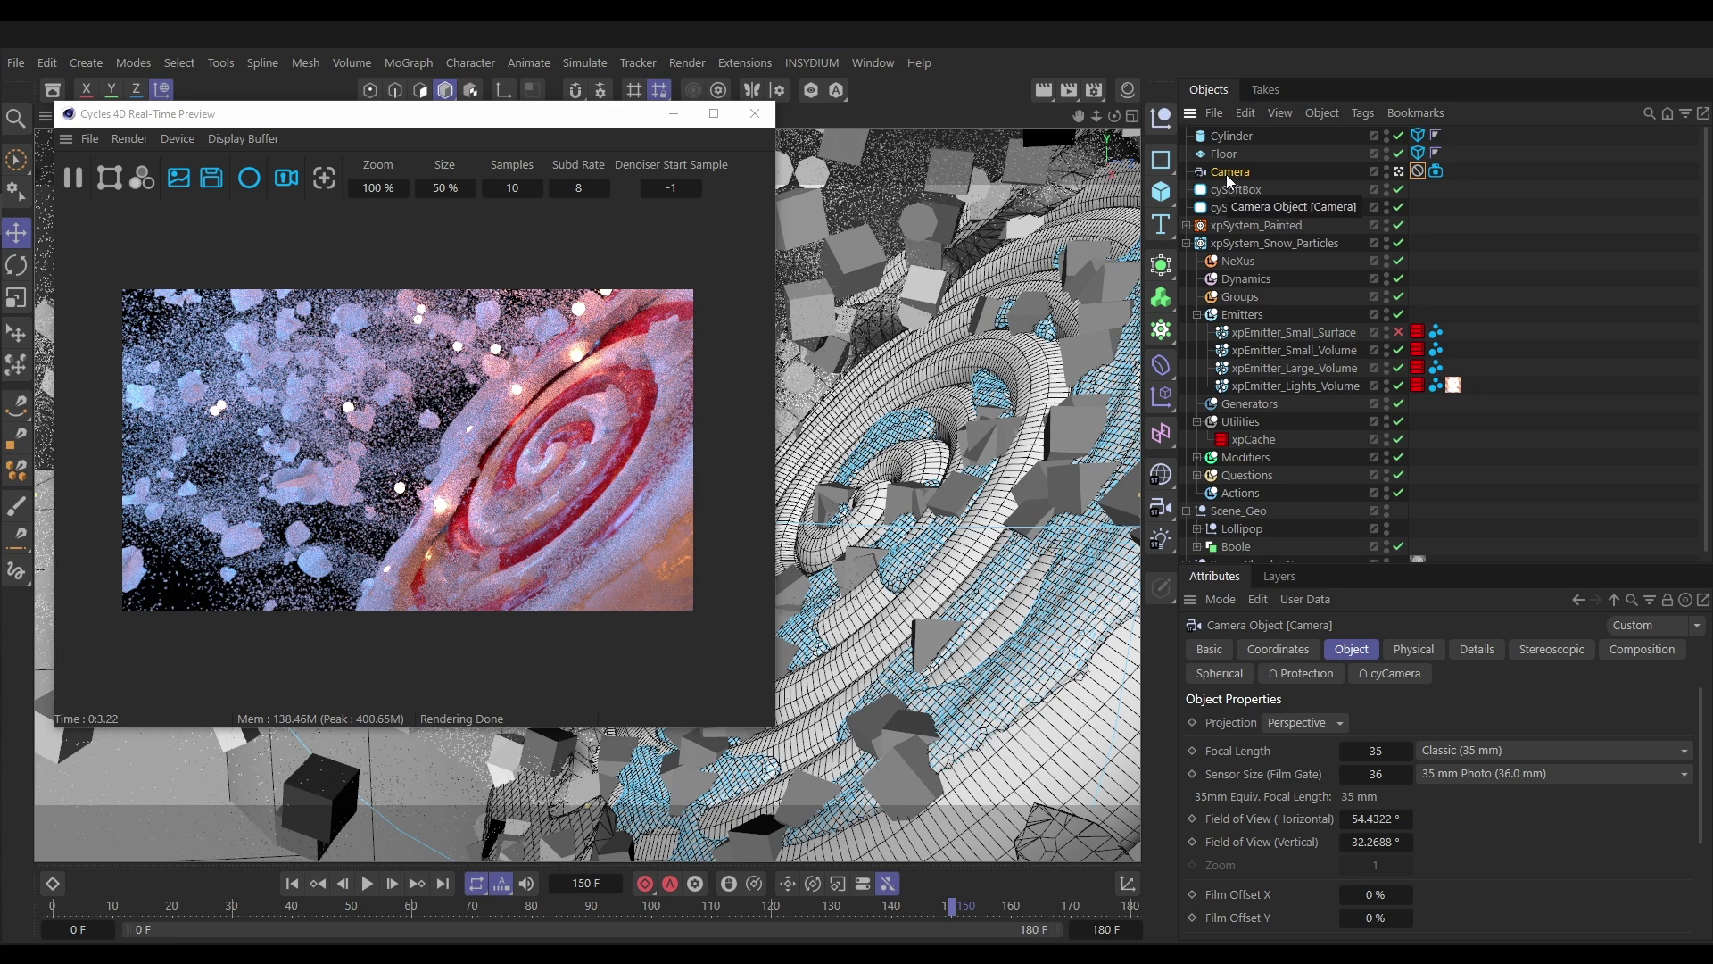
Create a null named Cam_Control and make the Camera its child
{"action": "left_click", "coordinate": [1162, 120]}
{"action": "left_click", "coordinate": [1216, 649]}
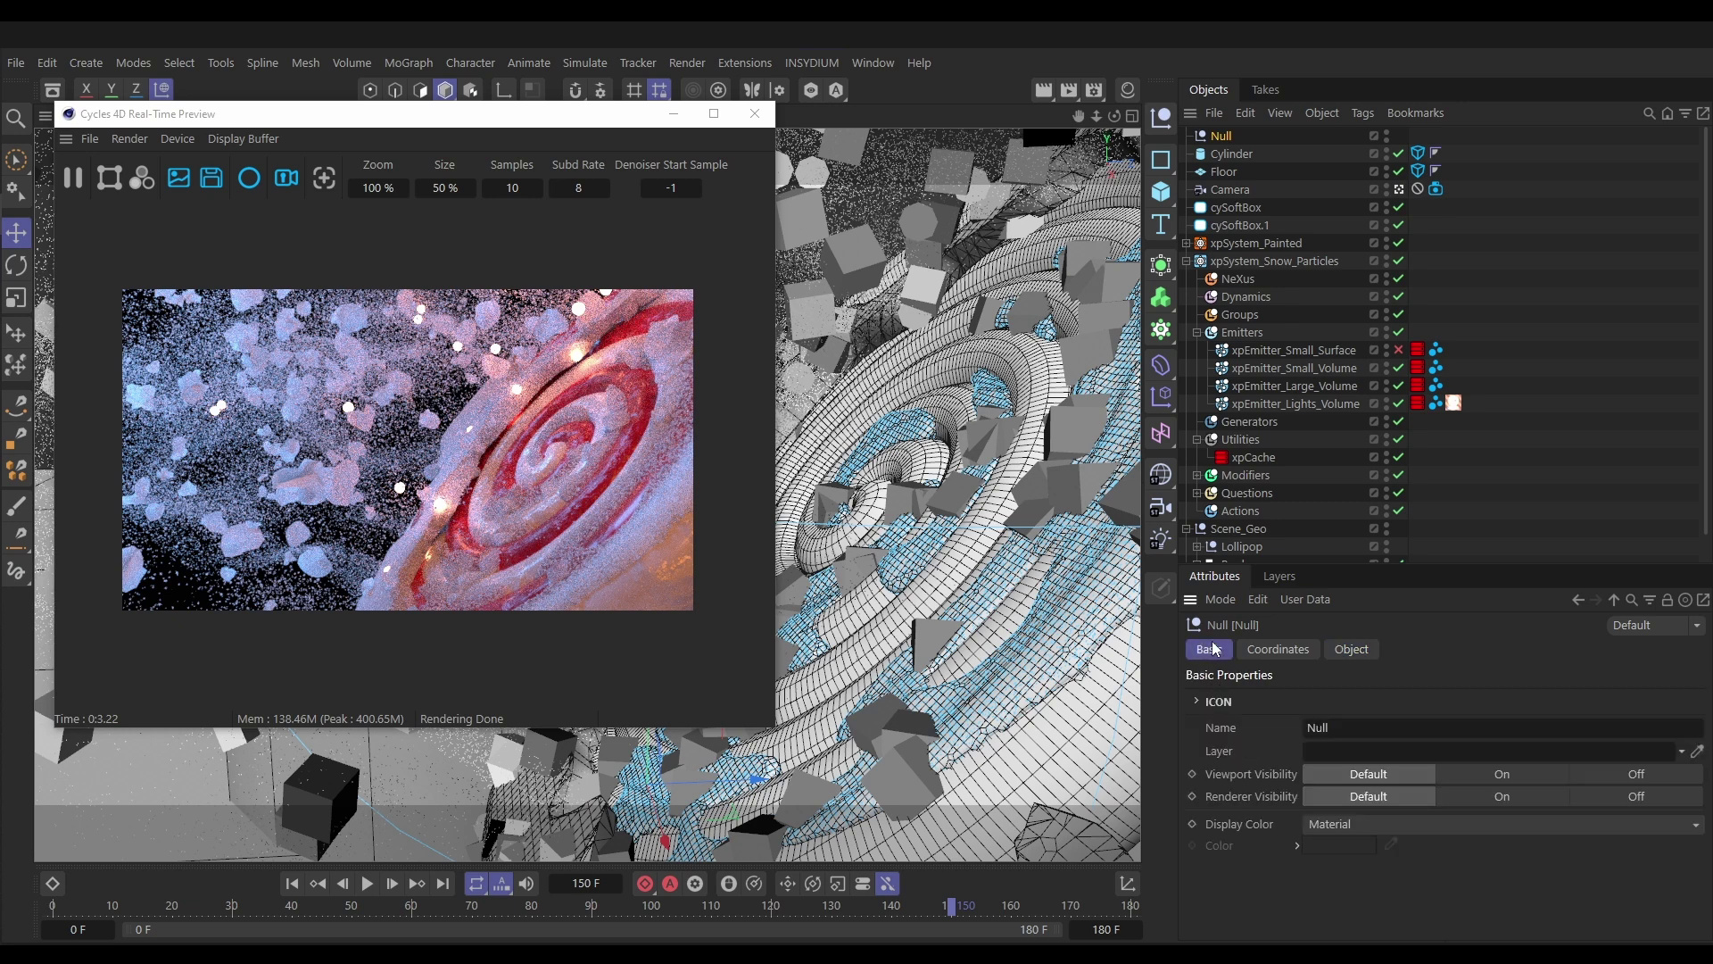
{"action": "left_click_drag", "start_coordinate": [1332, 728], "coordinate": [1228, 730]}
{"action": "type", "text": "Cam_Control"}
{"action": "key", "text": "Return"}
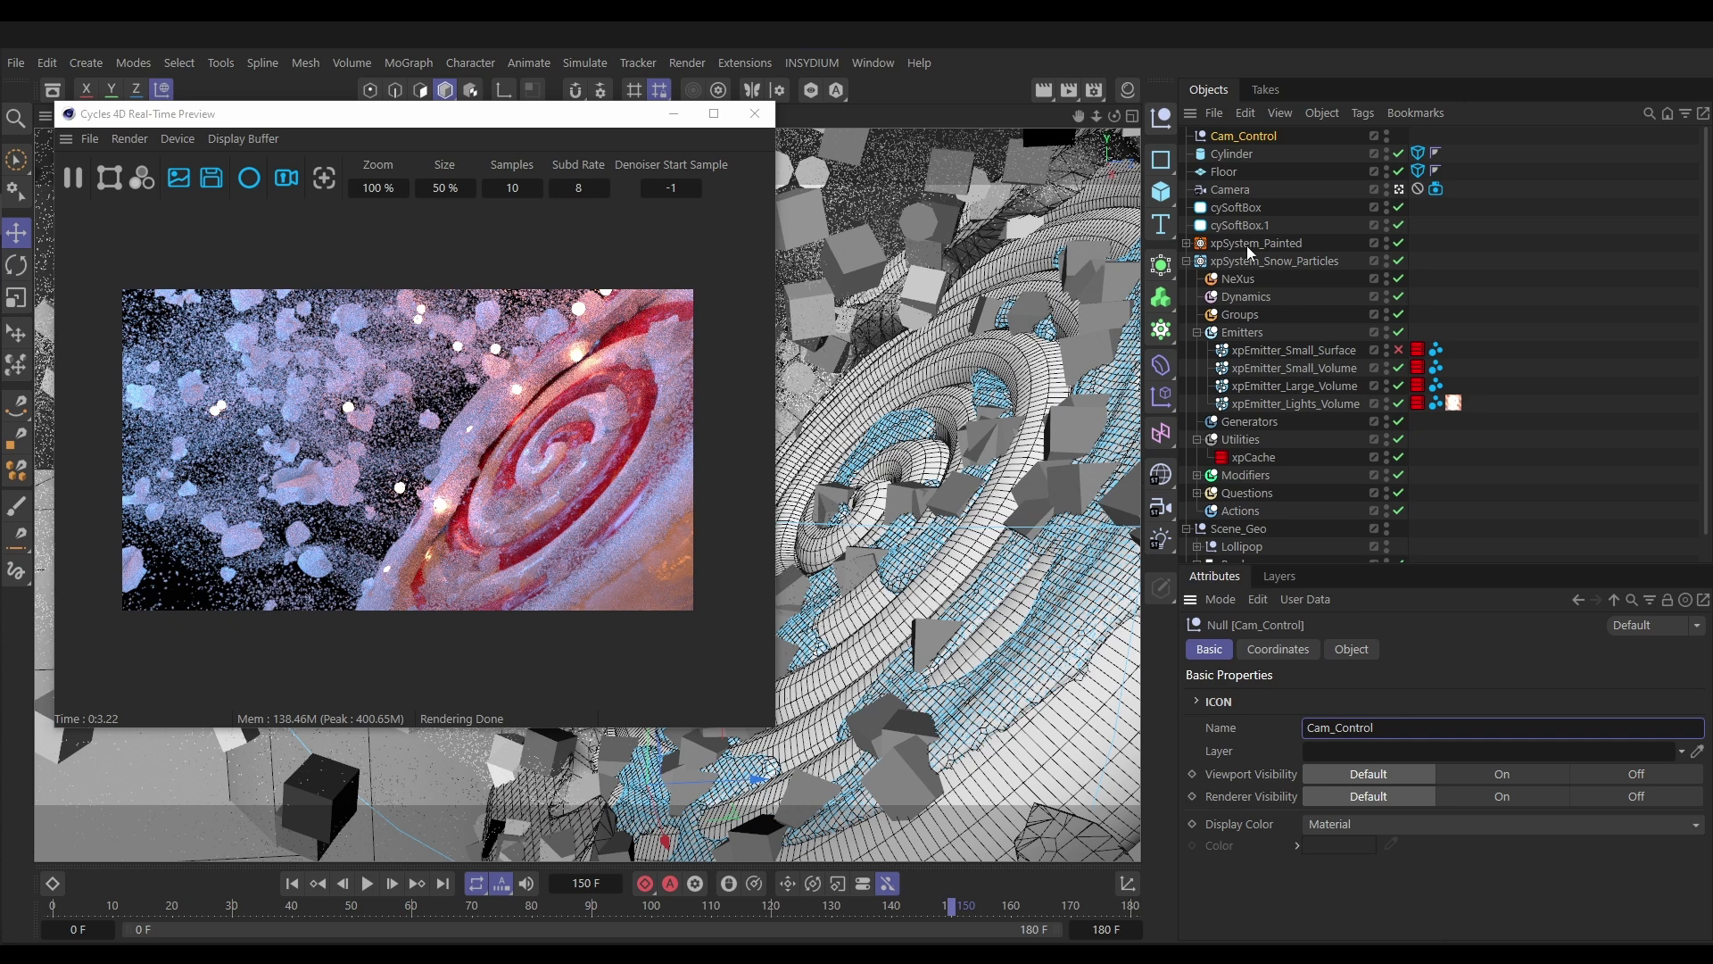
{"action": "left_click_drag", "start_coordinate": [1225, 193], "coordinate": [1233, 139]}
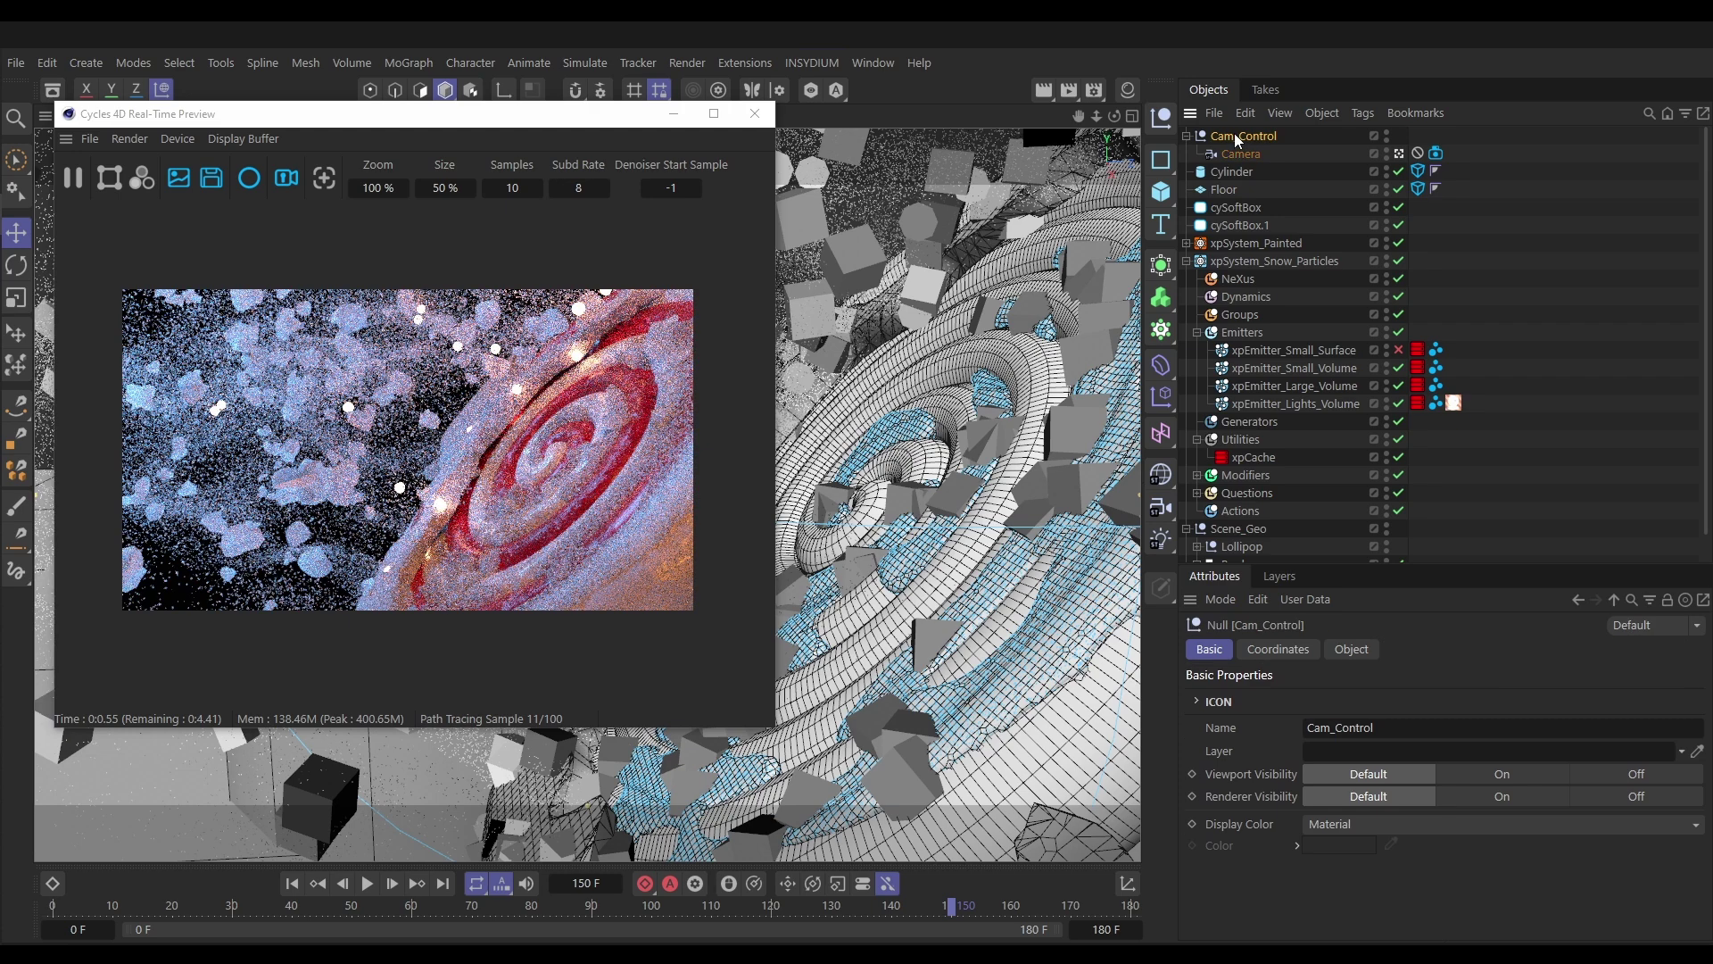
Try shifting the Cam_Control null along its Y axis to test the vertical camera movement
{"action": "left_click", "coordinate": [1288, 649]}
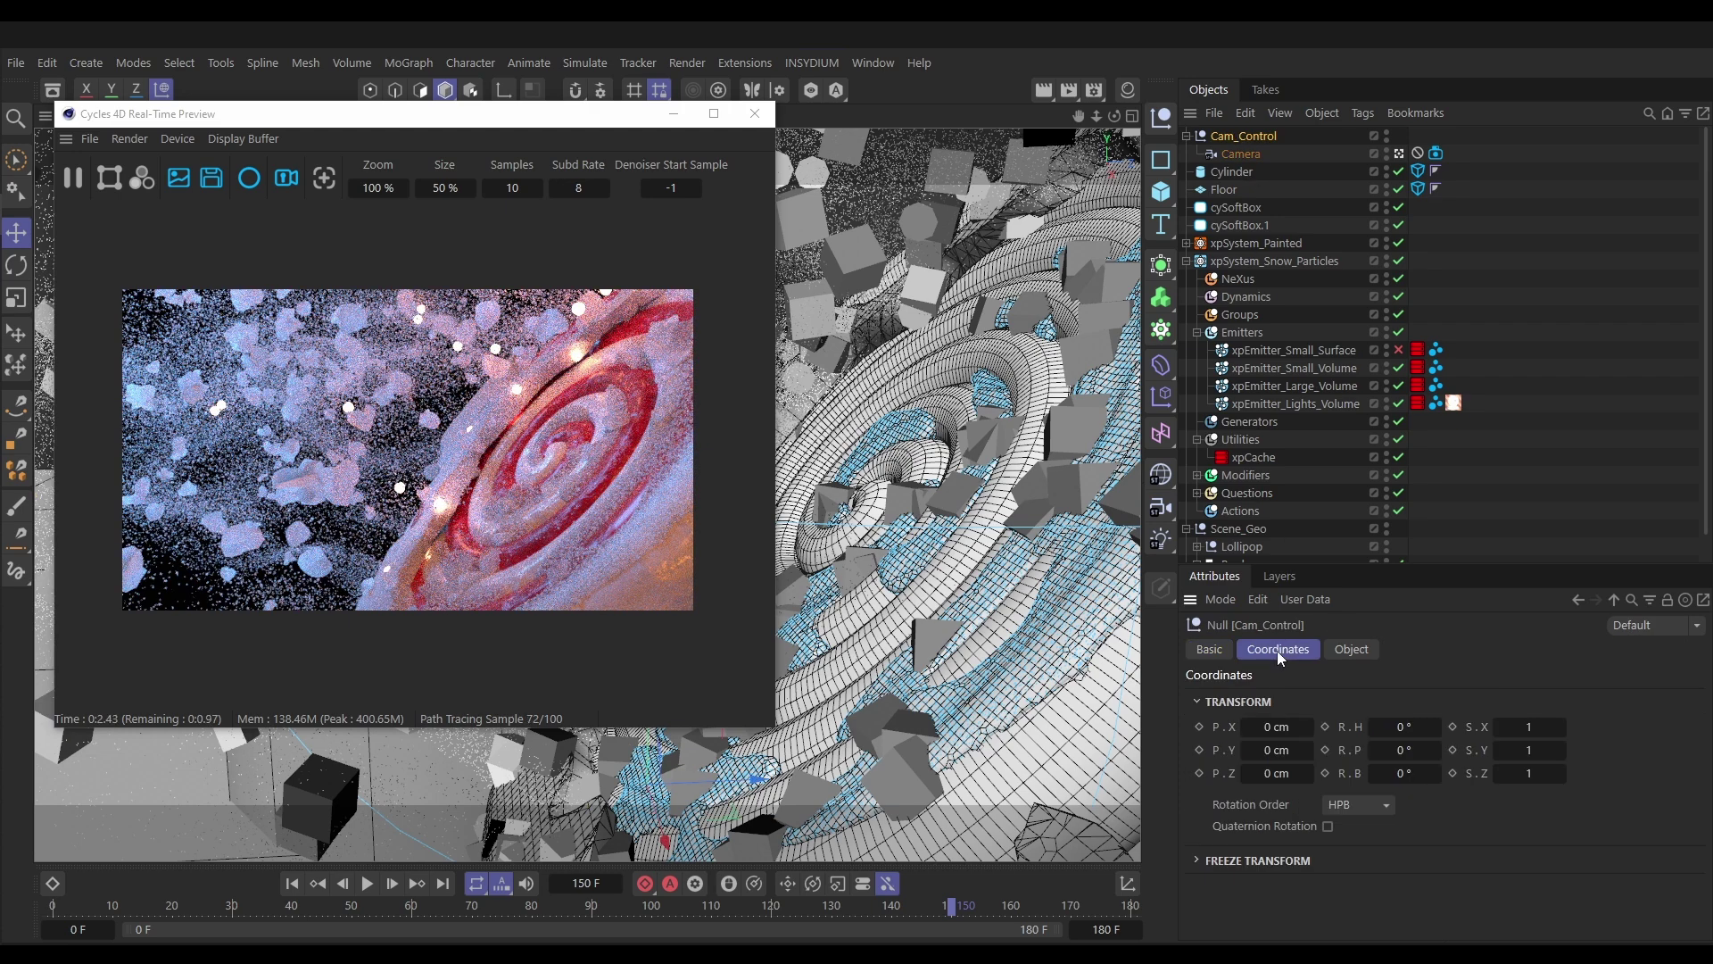
{"action": "left_click_drag", "start_coordinate": [1285, 751], "coordinate": [1283, 752]}
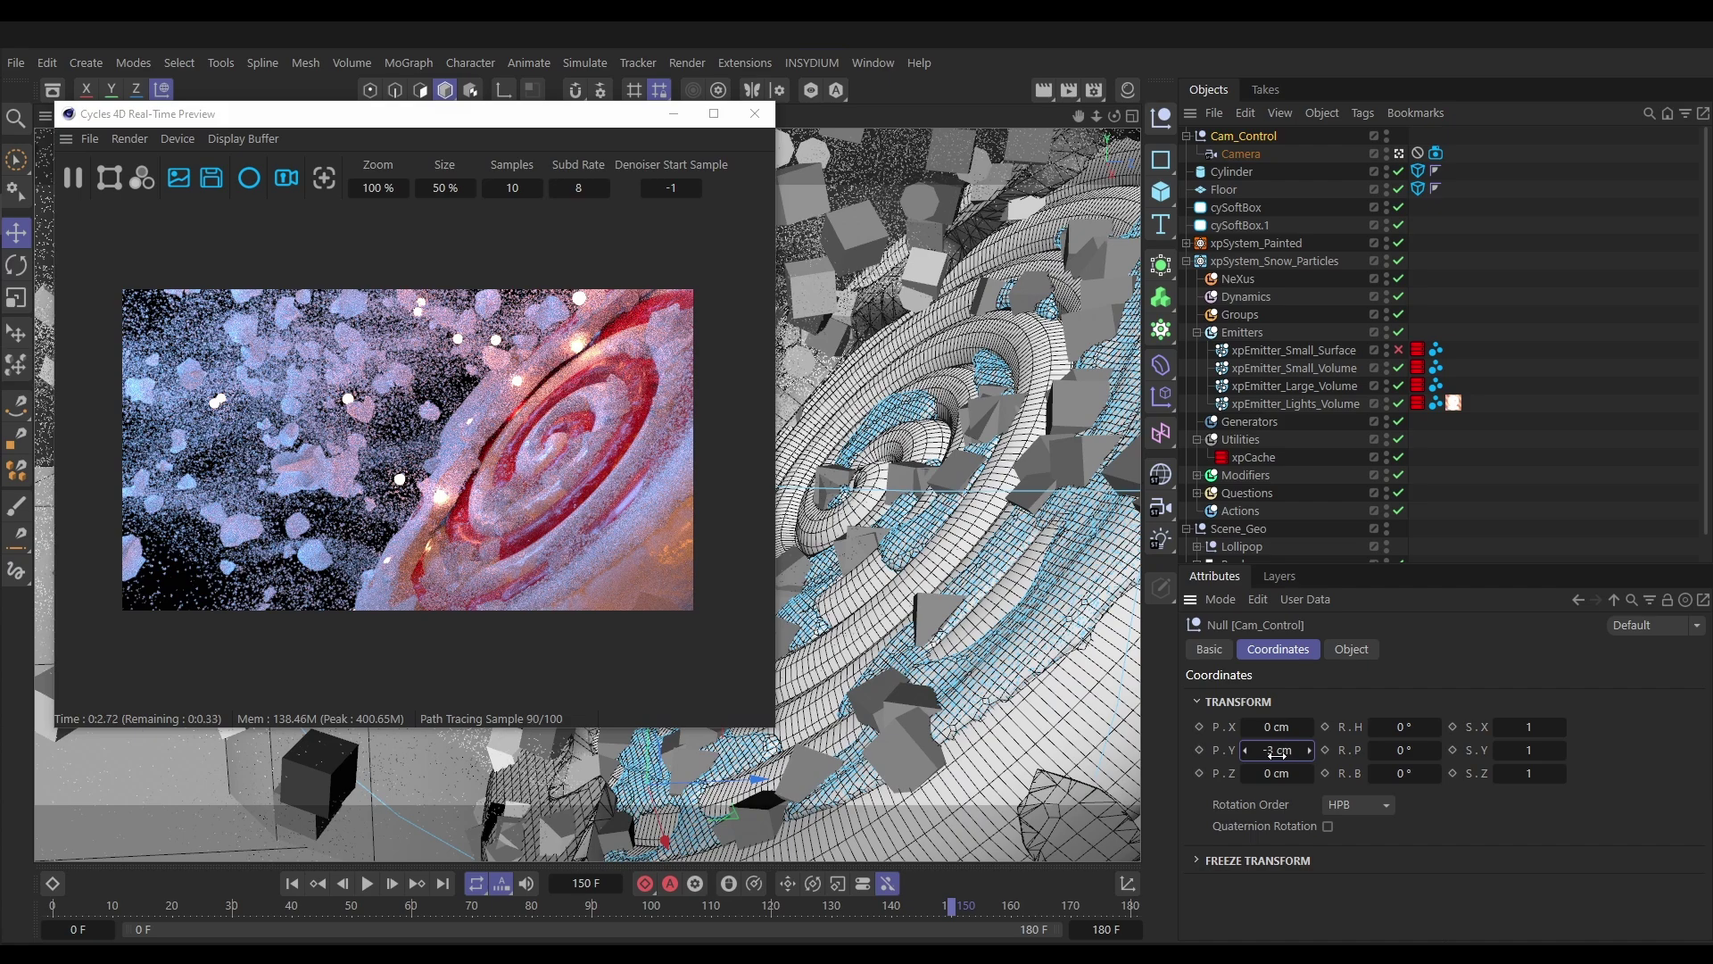
{"action": "left_click_drag", "start_coordinate": [1309, 750], "coordinate": [1282, 758]}
Set Cam_Control's Y position to 0 cm and keyframe it at frame 150
{"action": "double_click", "coordinate": [1272, 756]}
{"action": "type", "text": "0"}
{"action": "key", "text": "Return"}
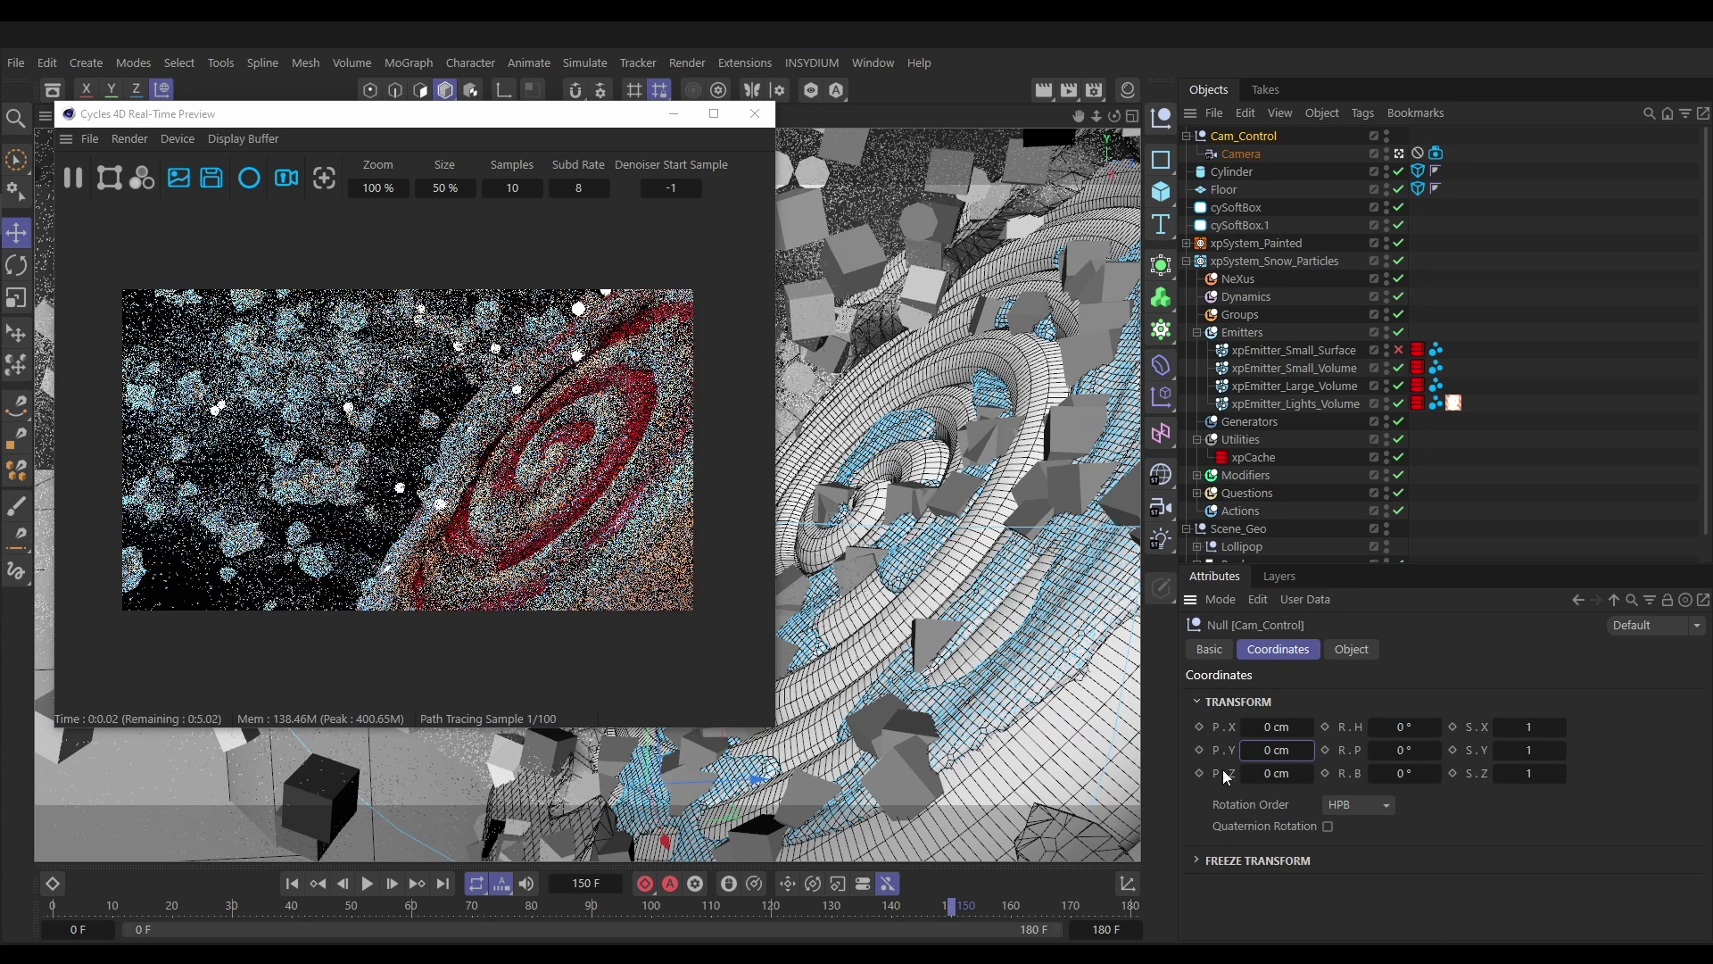
{"action": "left_click", "coordinate": [1199, 751]}
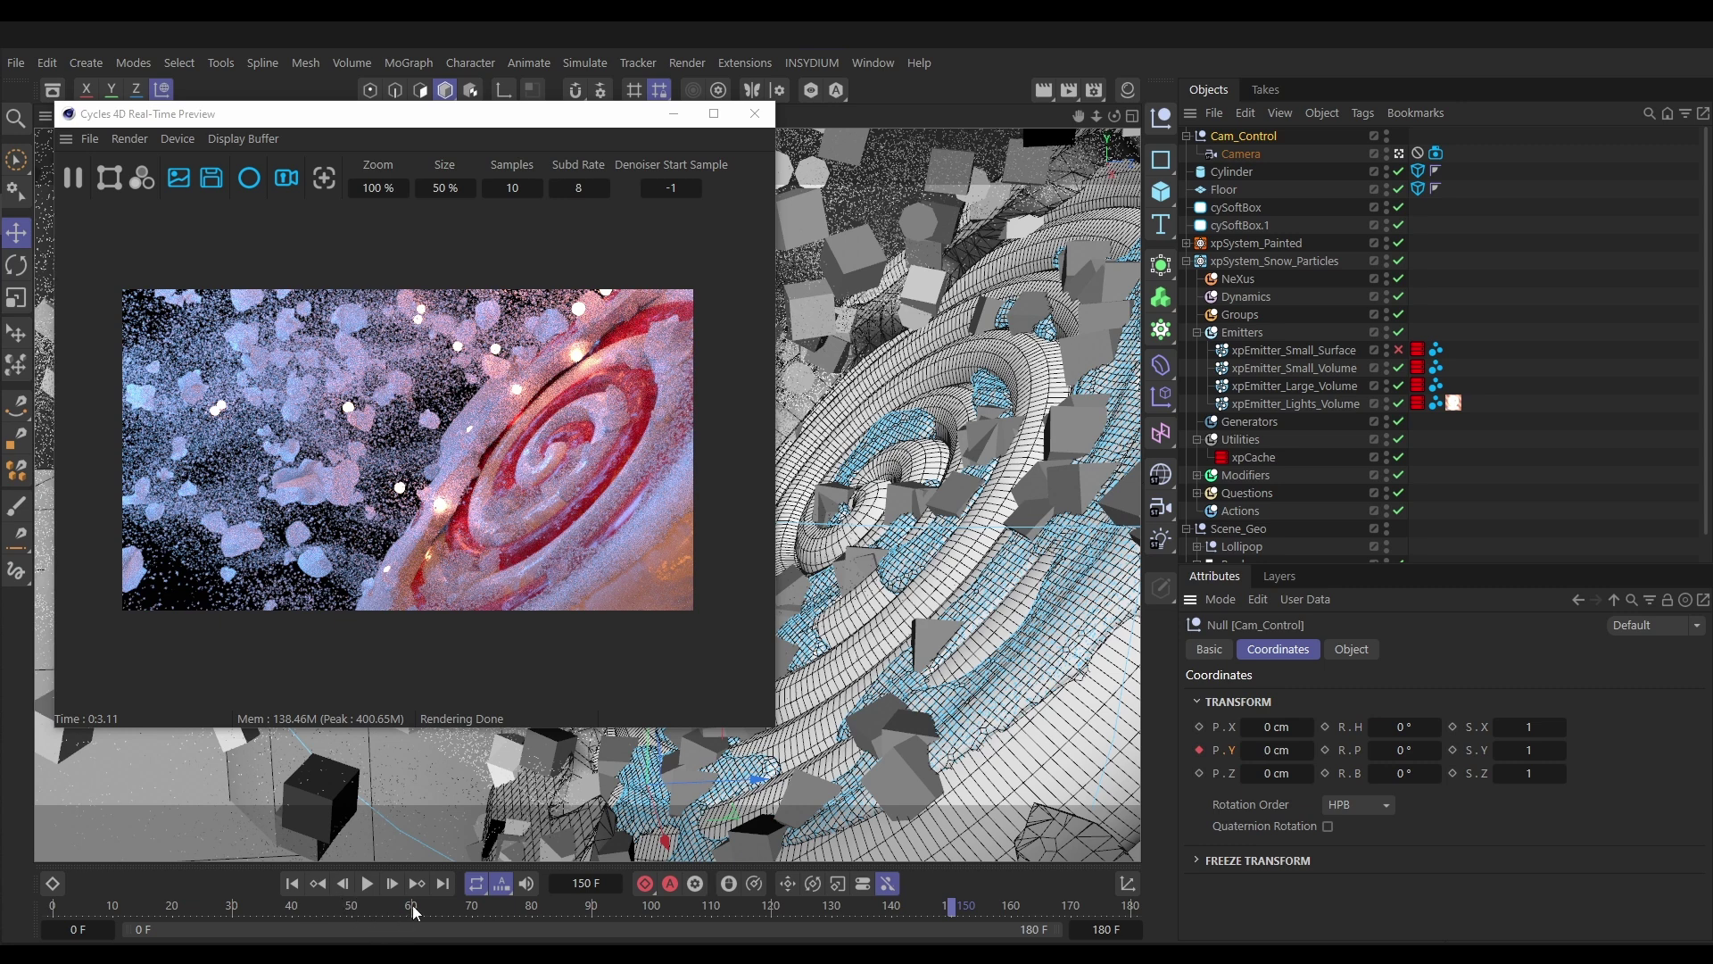
At frame 70, raise Cam_Control's Y position to 6 cm and keyframe it
{"action": "left_click", "coordinate": [472, 905]}
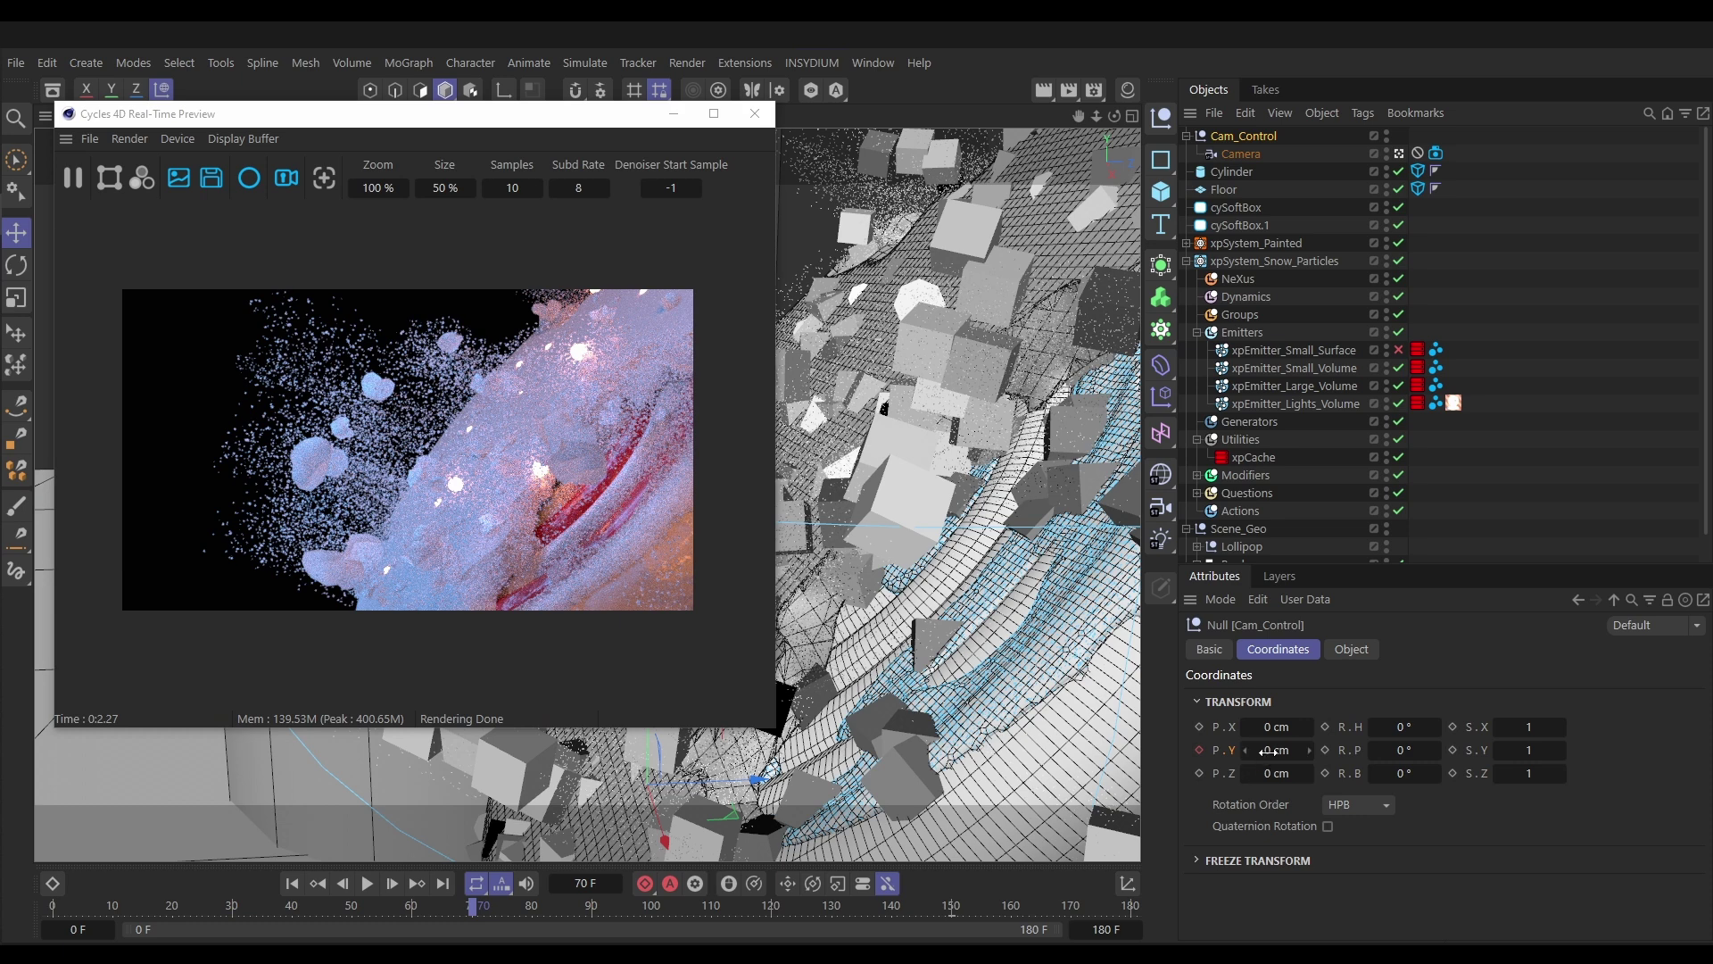
{"action": "left_click_drag", "start_coordinate": [1267, 750], "coordinate": [1275, 750]}
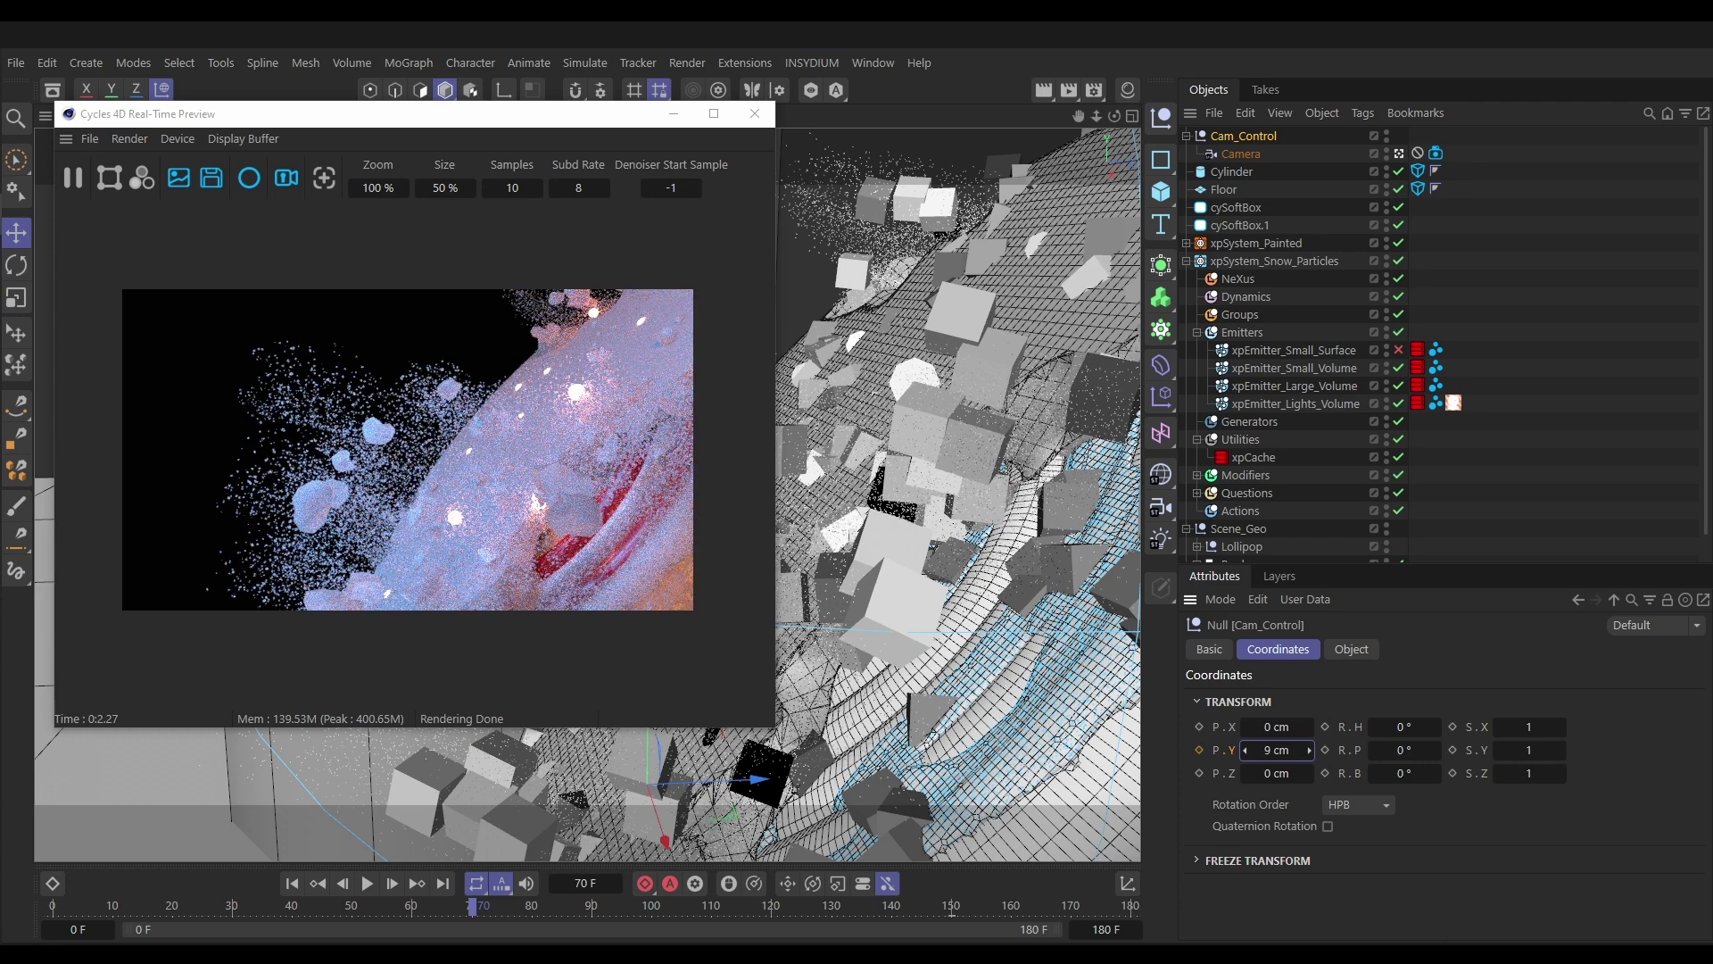
{"action": "mouse_move", "coordinate": [1275, 750]}
{"action": "left_mouse_down"}
{"action": "mouse_move", "coordinate": [1265, 760]}
{"action": "mouse_move", "coordinate": [1272, 742]}
{"action": "left_mouse_up"}
{"action": "left_click", "coordinate": [1201, 750]}
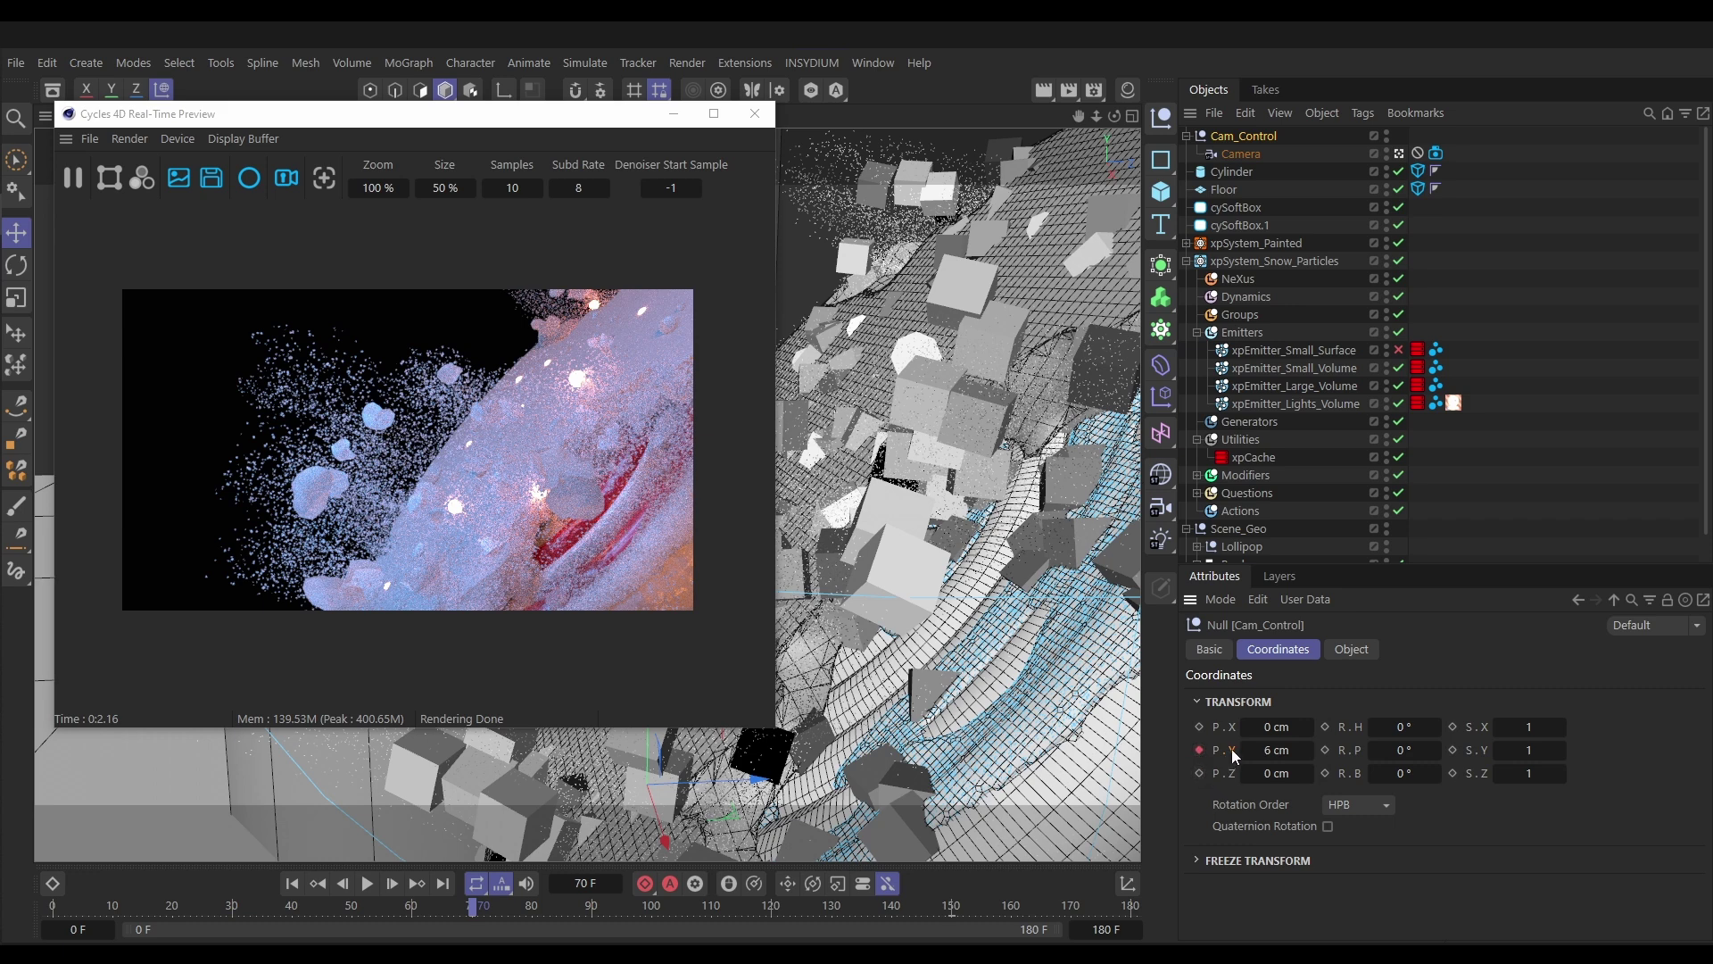
Show the F-curve for Cam_Control's Y position in an enlarged timeline and close the render preview
{"action": "right_click", "coordinate": [1234, 752]}
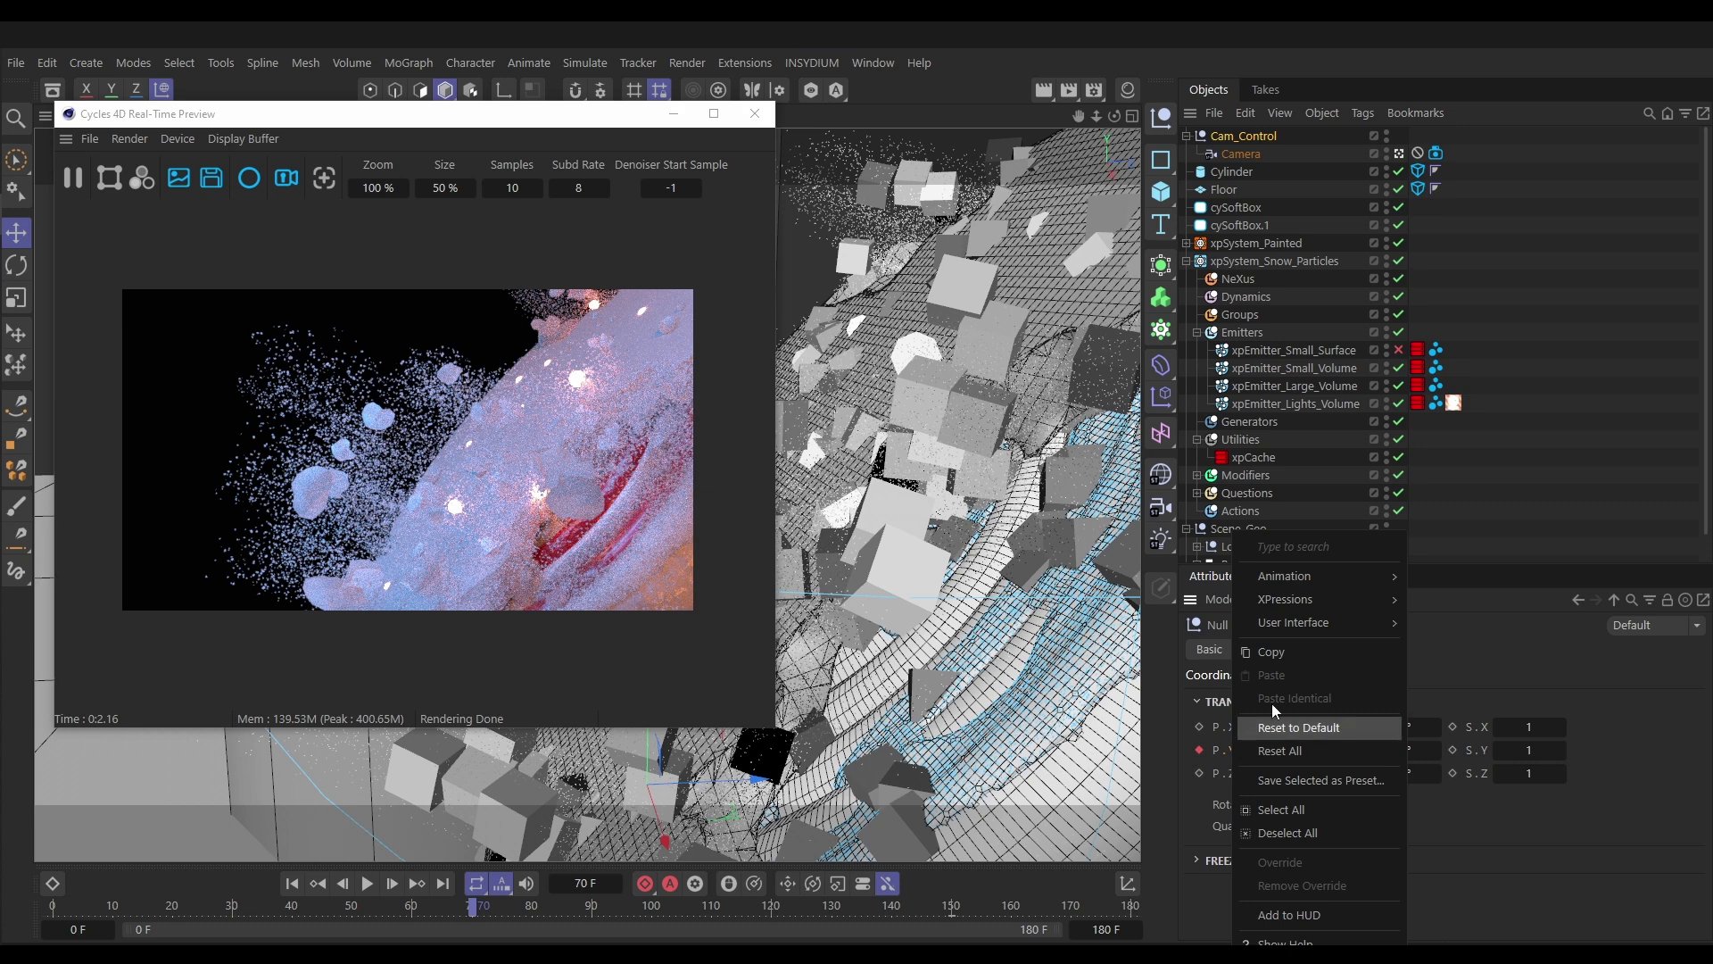
{"action": "mouse_move", "coordinate": [1298, 576]}
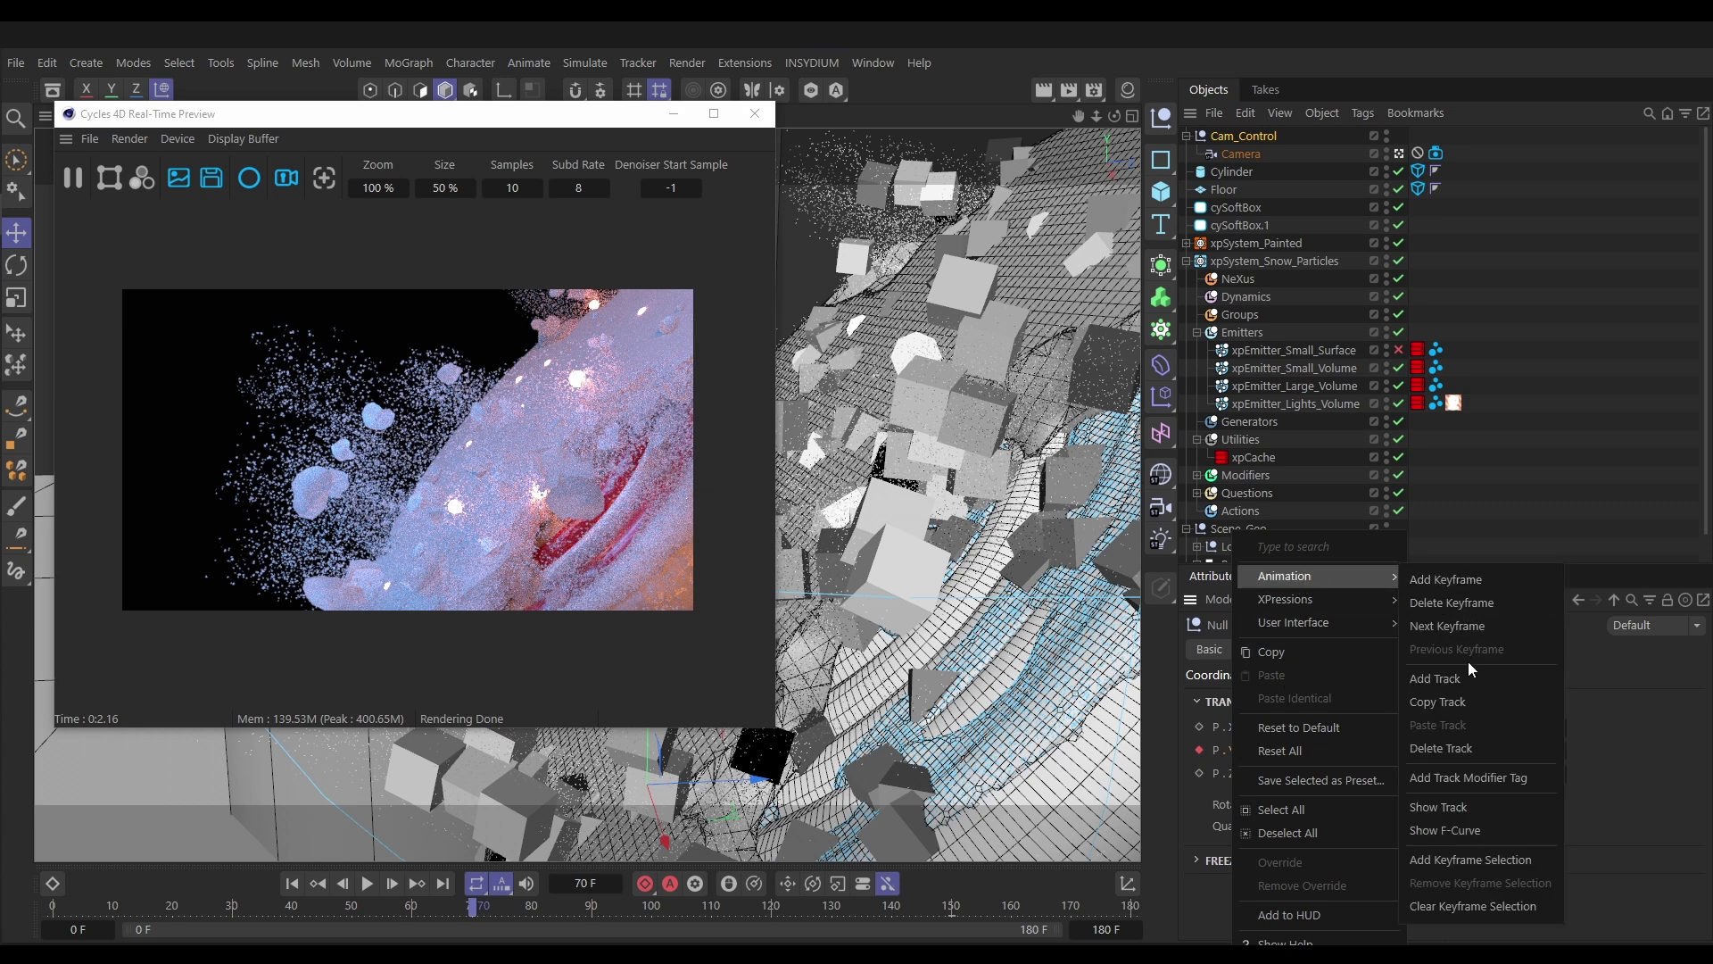
{"action": "left_click", "coordinate": [1454, 828]}
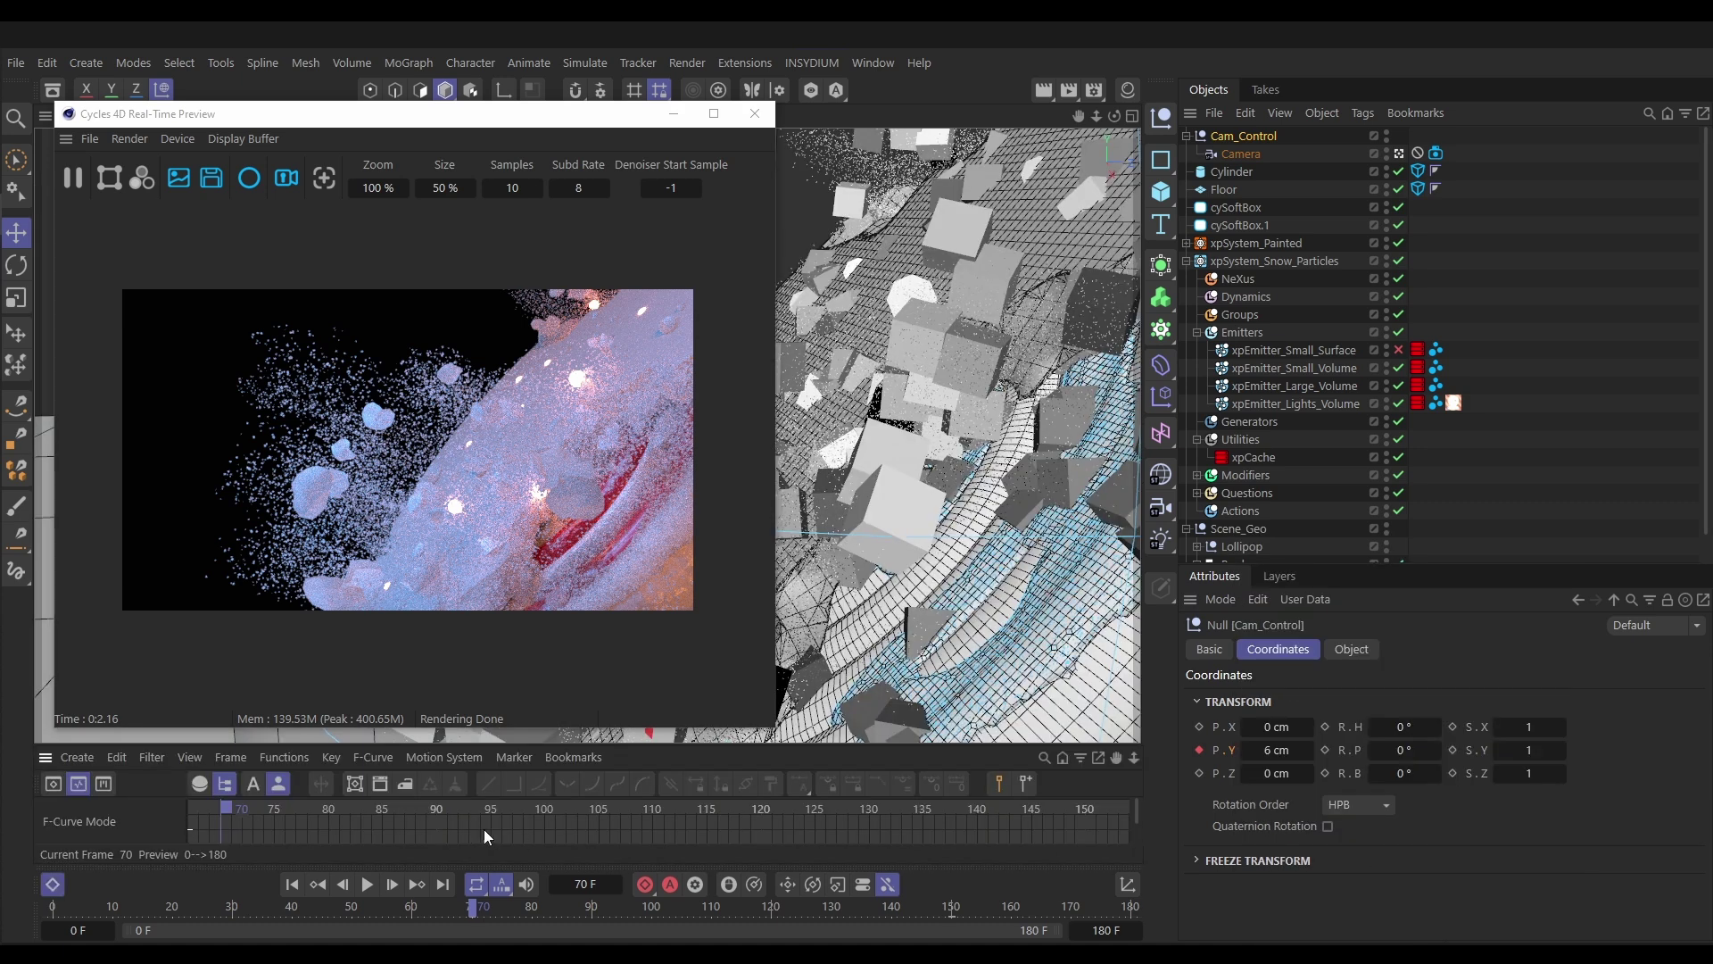
{"action": "left_click_drag", "start_coordinate": [826, 746], "coordinate": [835, 610]}
{"action": "left_click", "coordinate": [754, 114]}
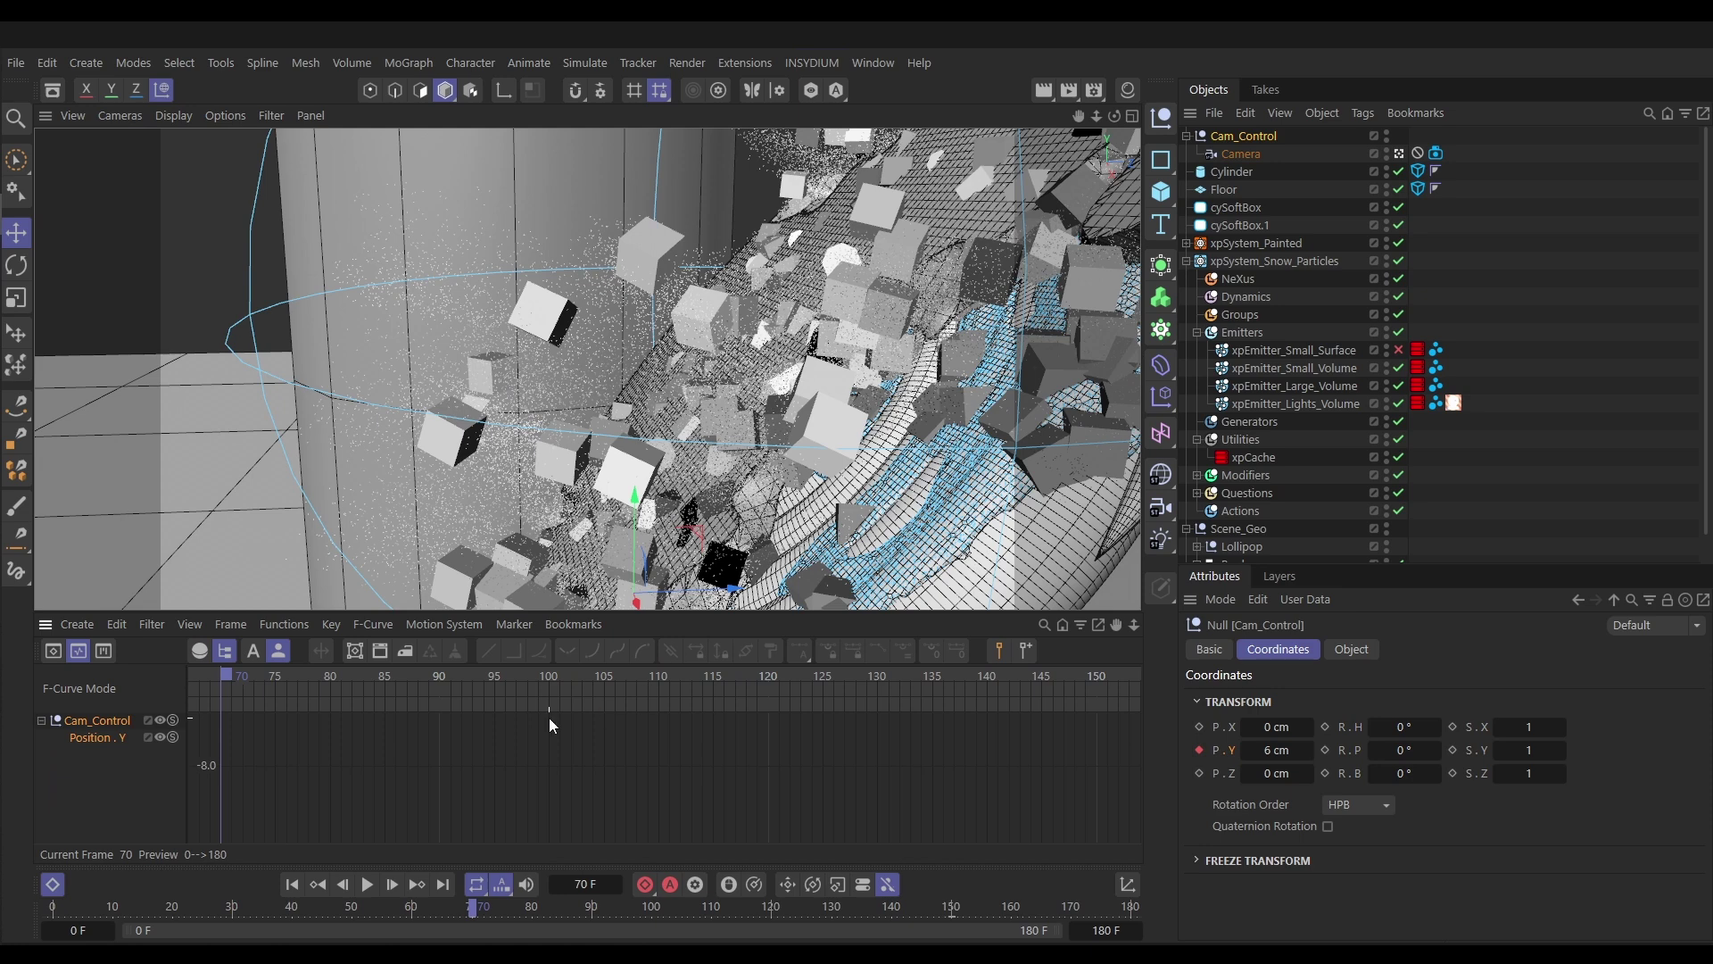
Set both keyframes on Cam_Control's Position Y curve to linear interpolation and close the timeline
{"action": "left_click", "coordinate": [100, 738]}
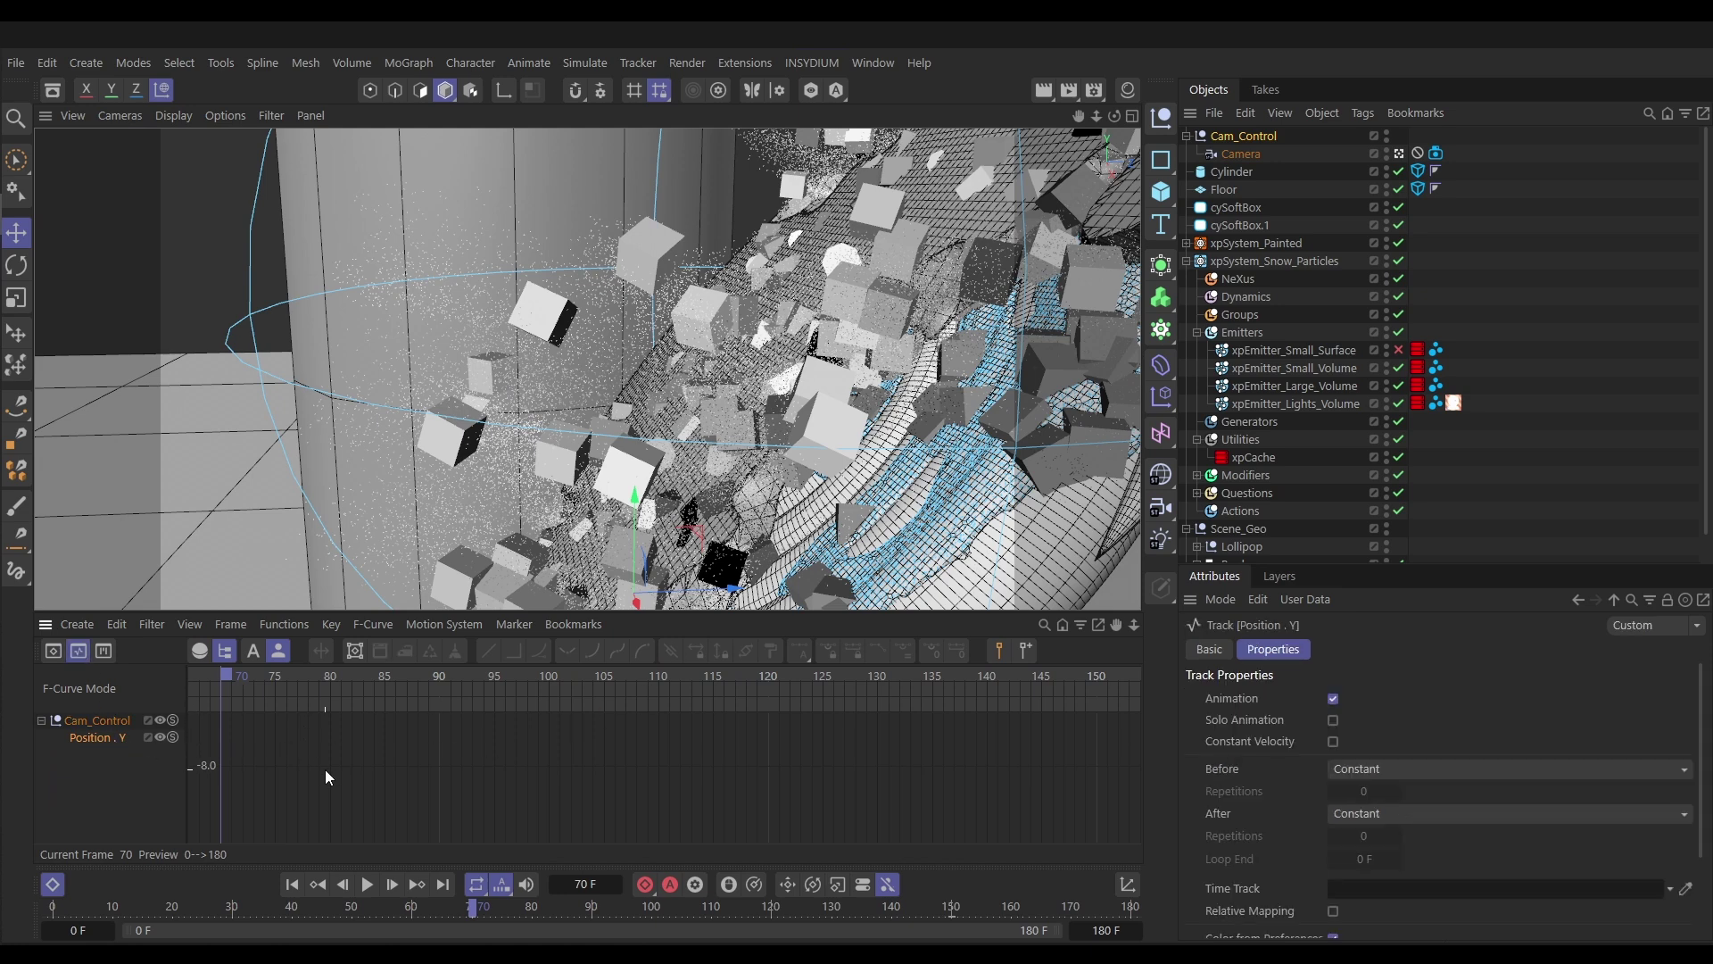
{"action": "key", "text": "h"}
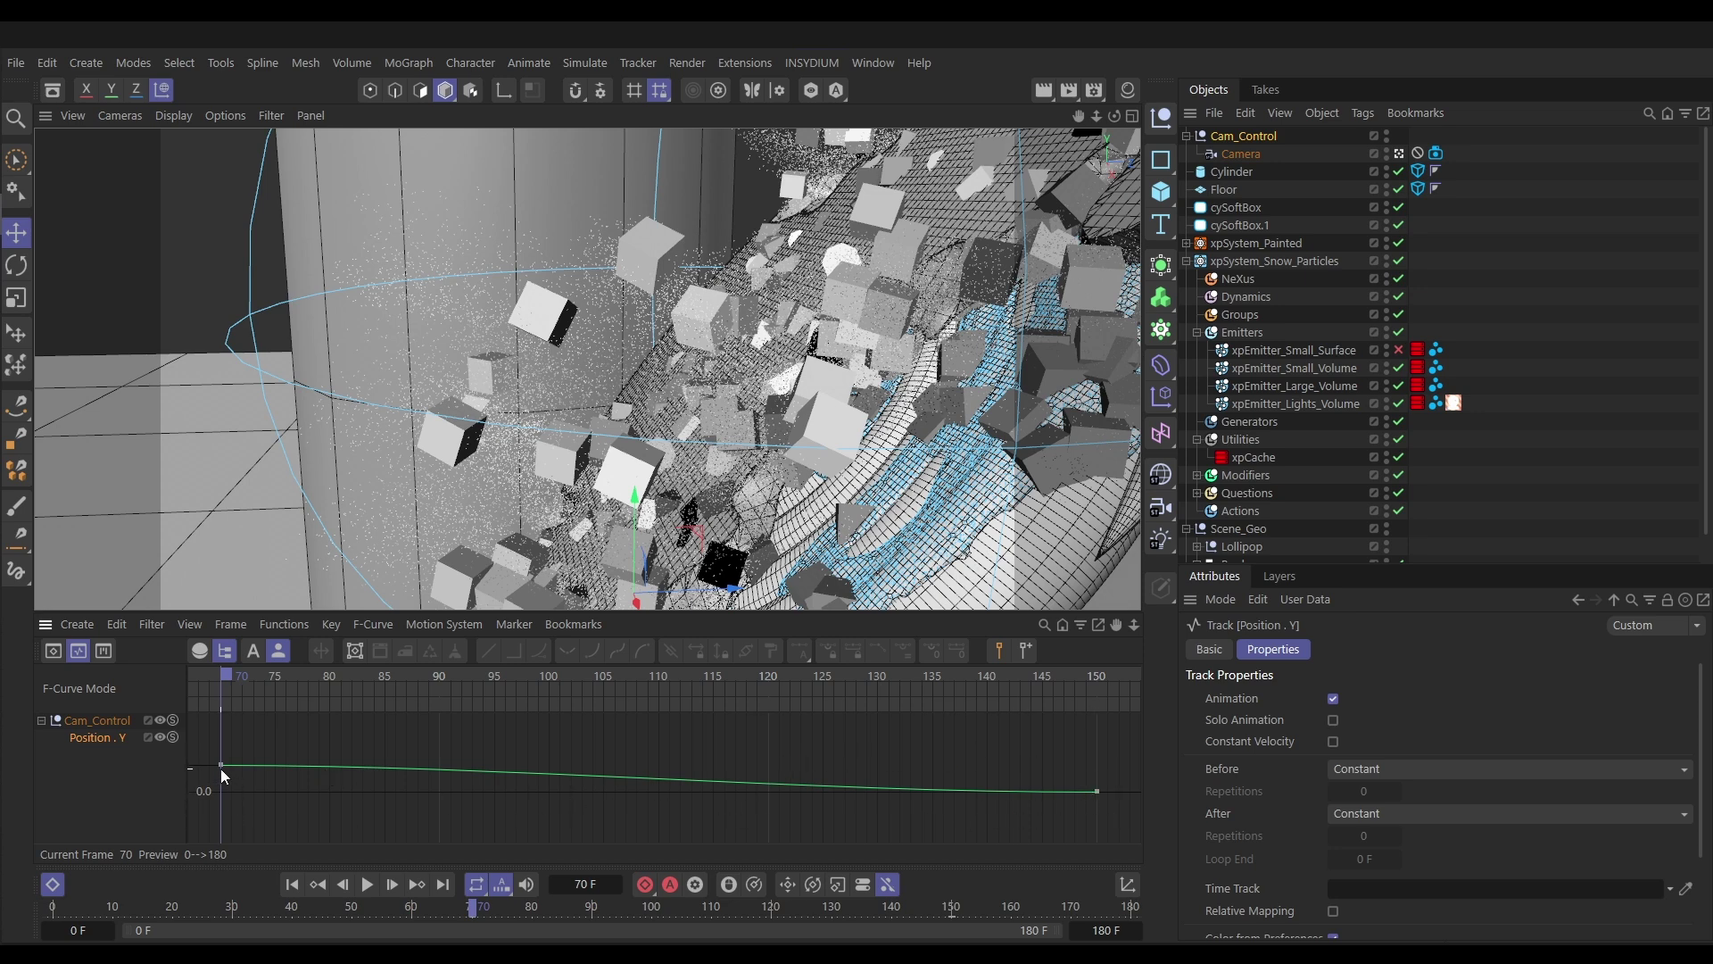
{"action": "key", "text": "ctrl+a"}
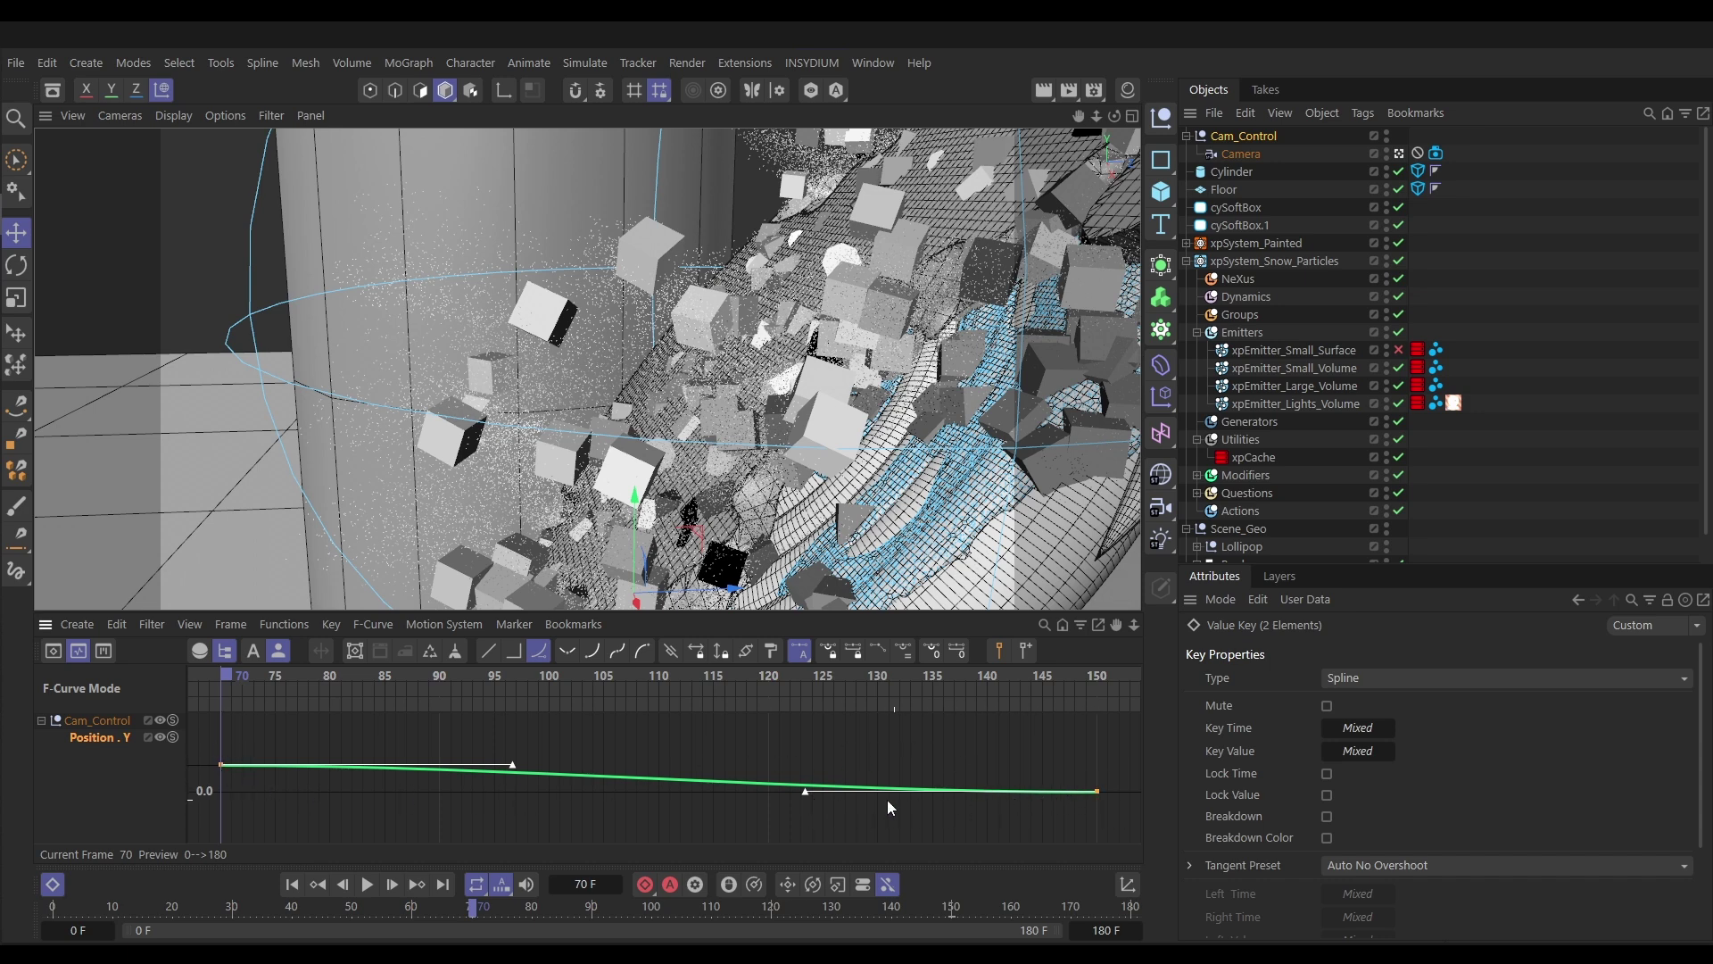
{"action": "left_click", "coordinate": [488, 653]}
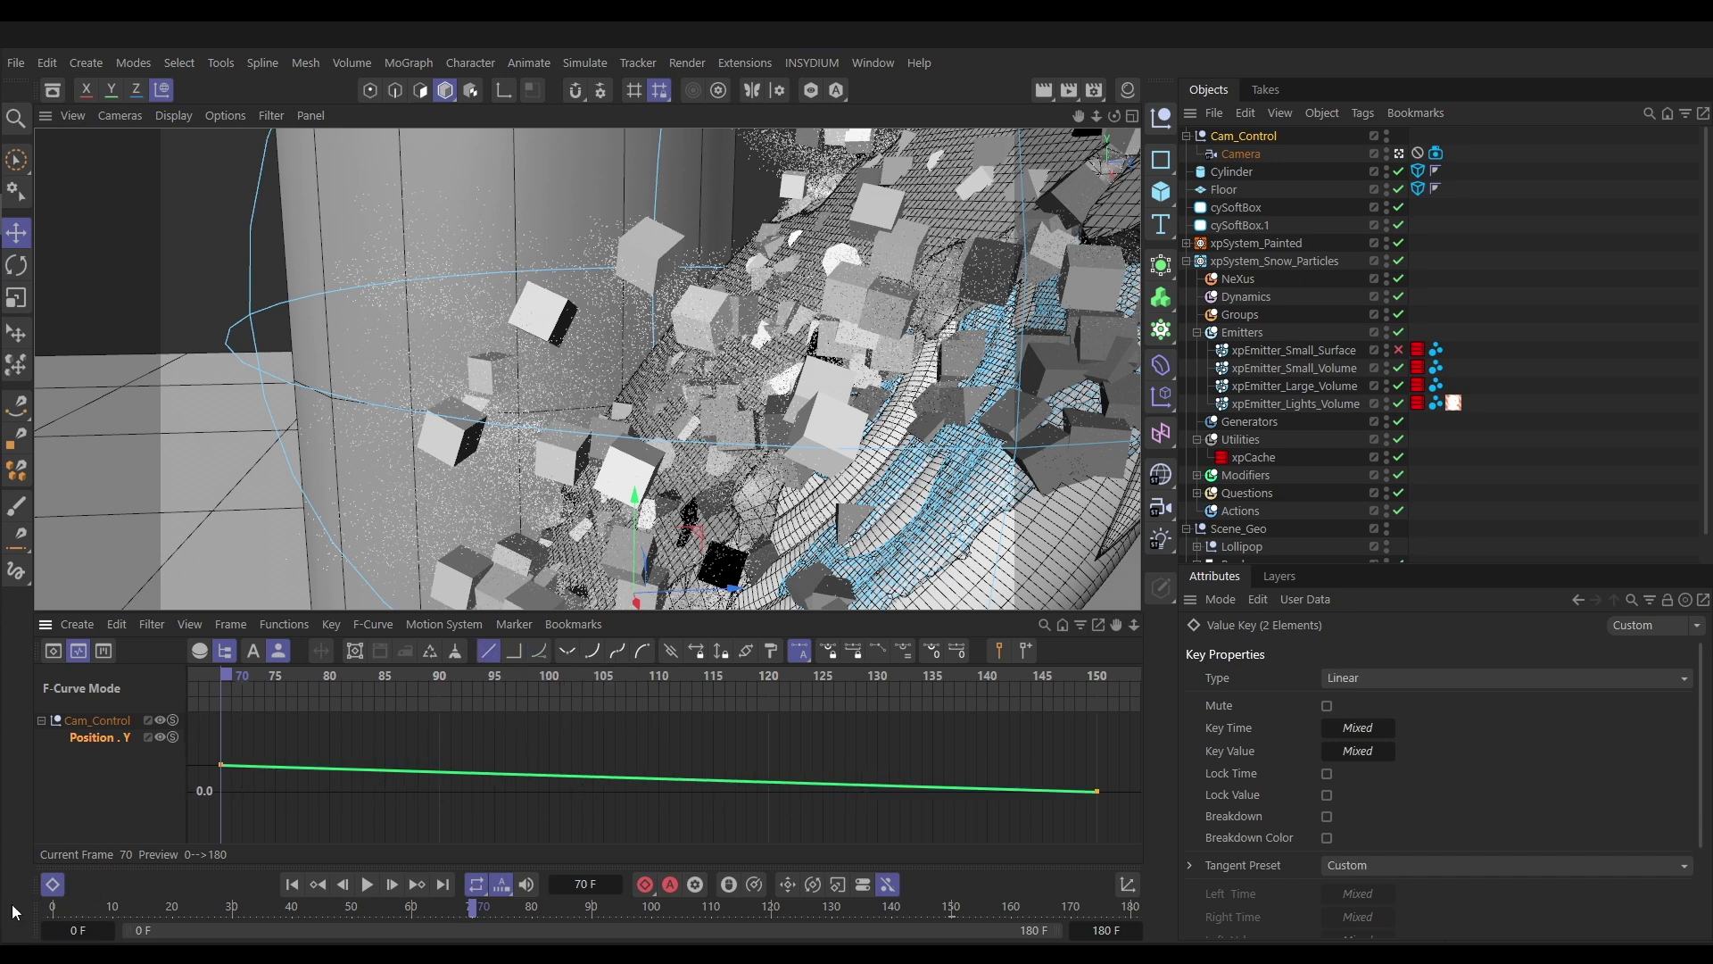
{"action": "left_click", "coordinate": [52, 885]}
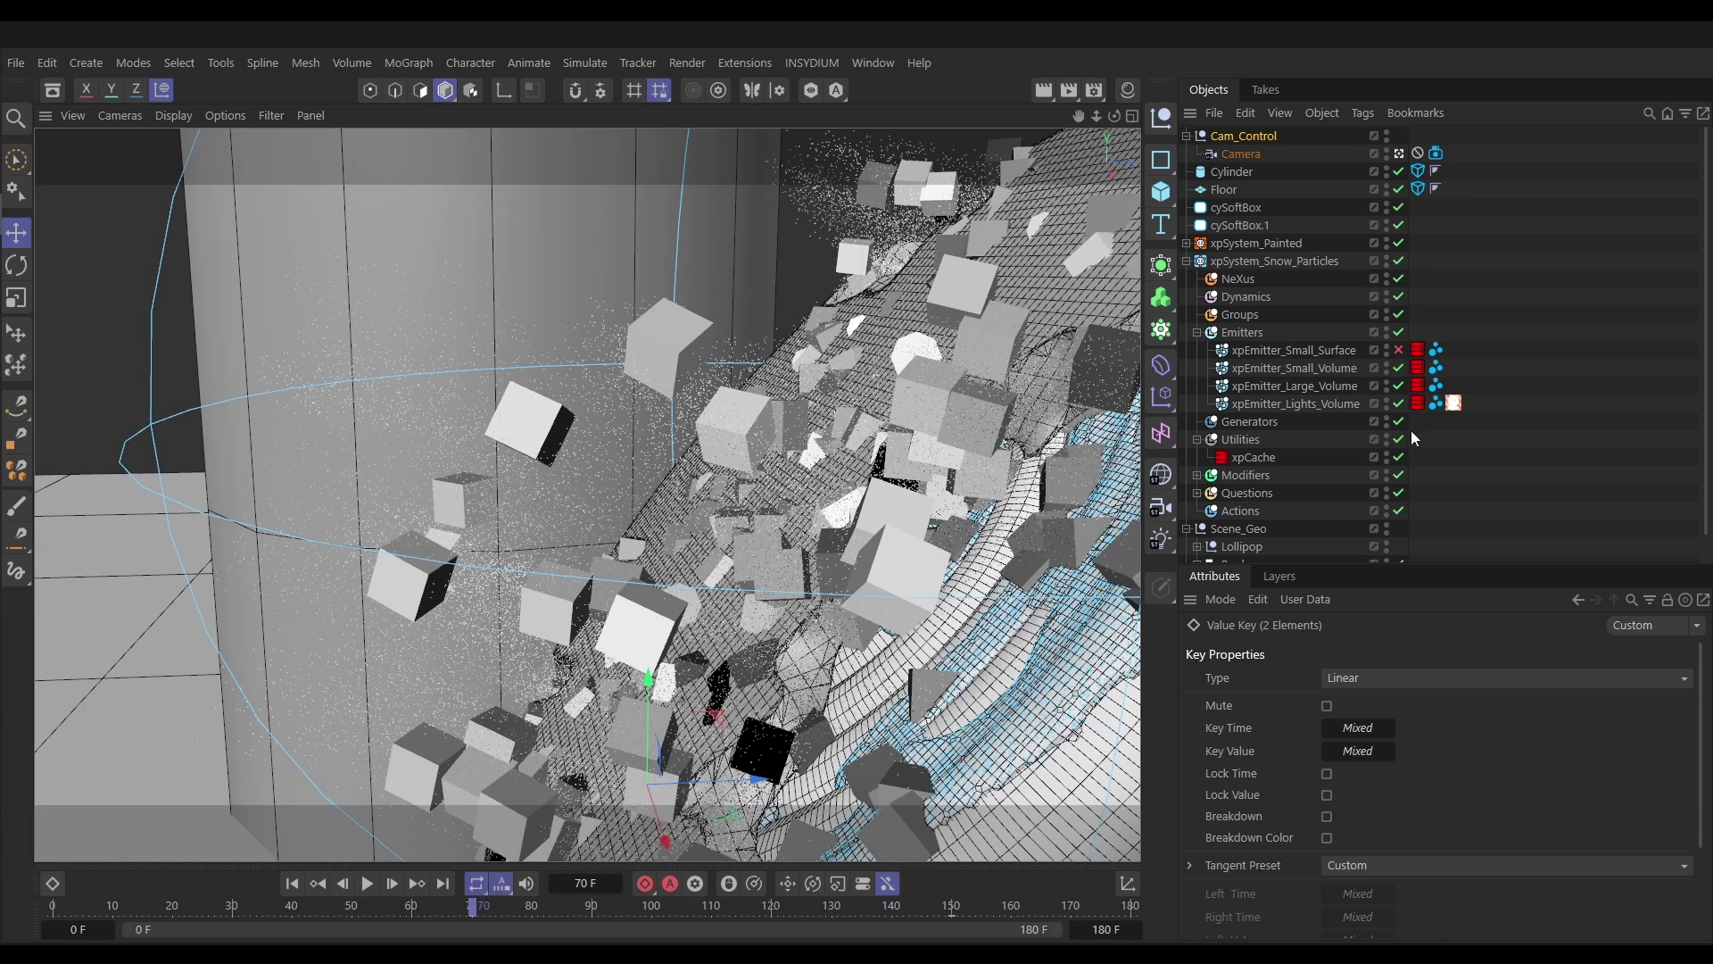
Disable the three active snow emitters and play the animation from the start to review the camera move
{"action": "left_click_drag", "start_coordinate": [1398, 368], "coordinate": [1399, 403]}
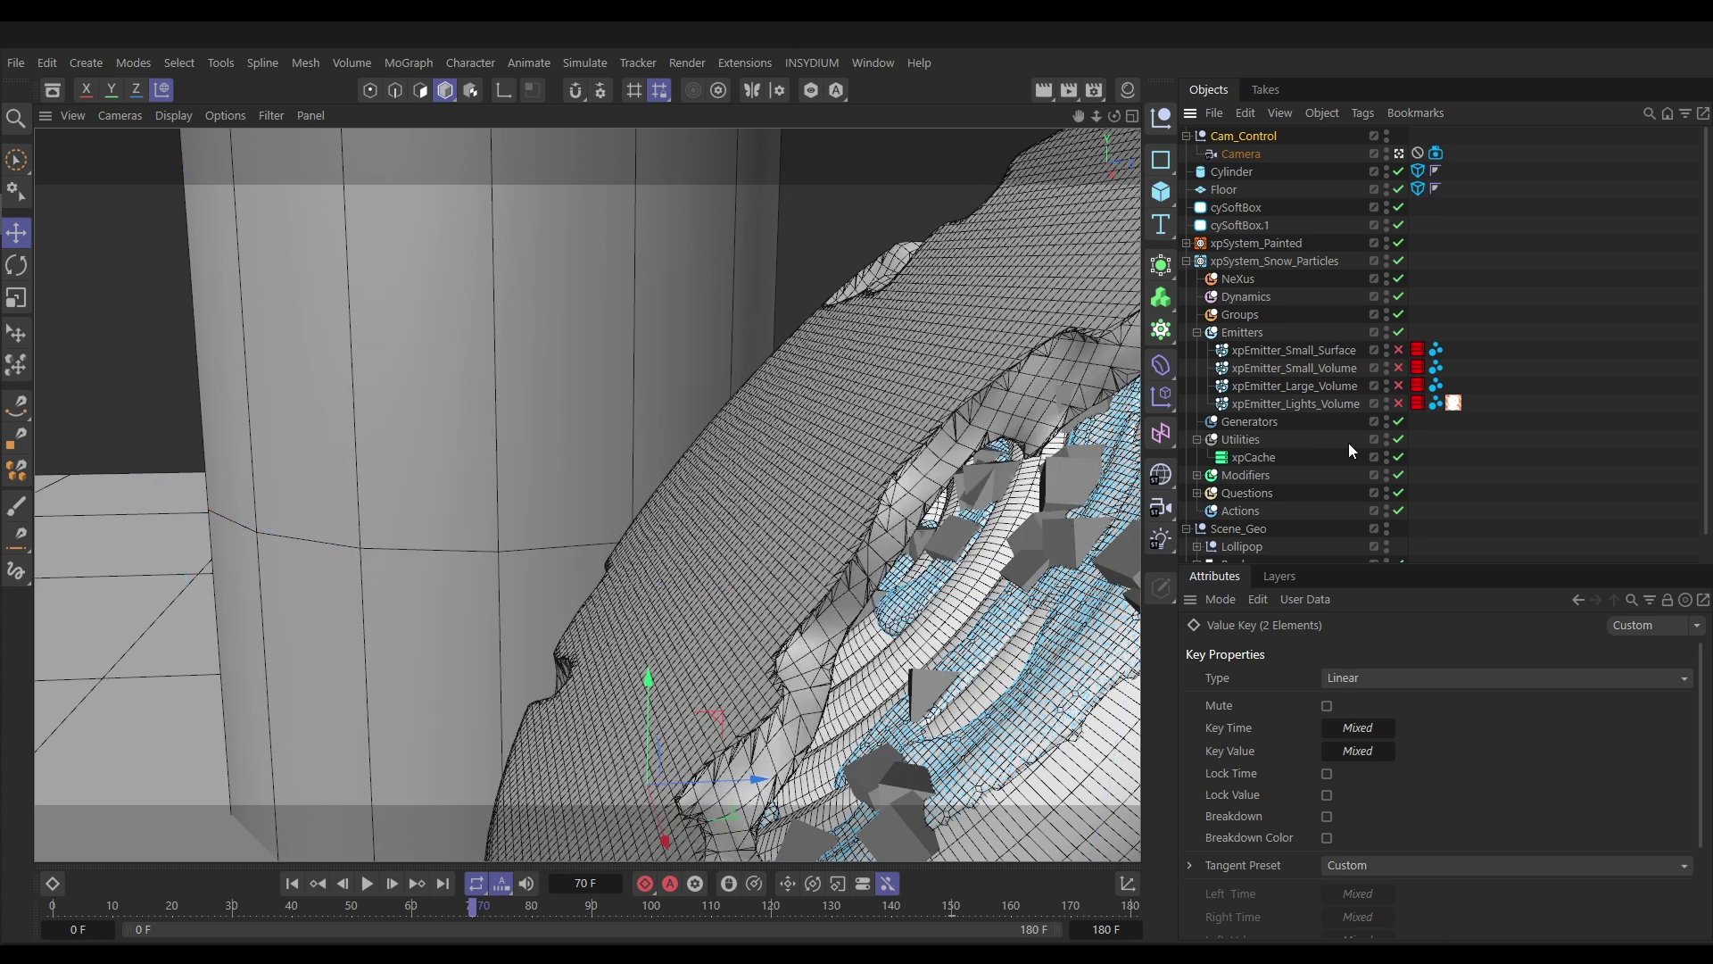
{"action": "left_click", "coordinate": [296, 885]}
{"action": "left_click", "coordinate": [367, 883]}
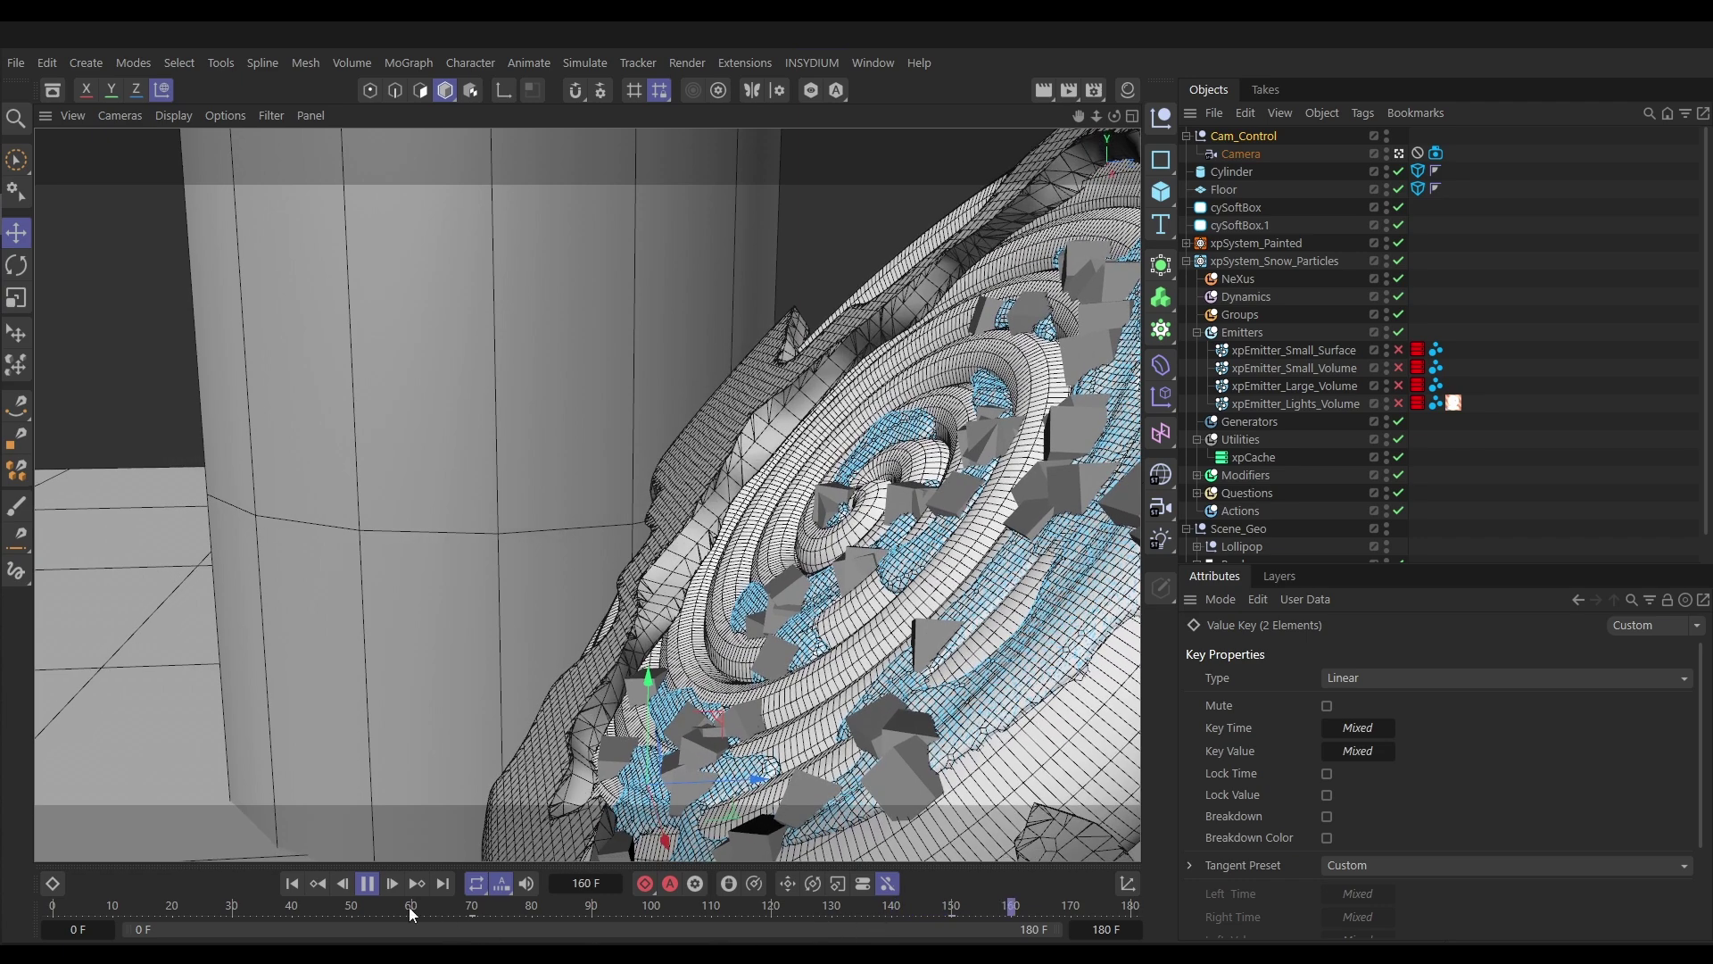
{"action": "left_click", "coordinate": [369, 889]}
Go to frame 100 and enable all four snow particle emitters
{"action": "left_click", "coordinate": [470, 904]}
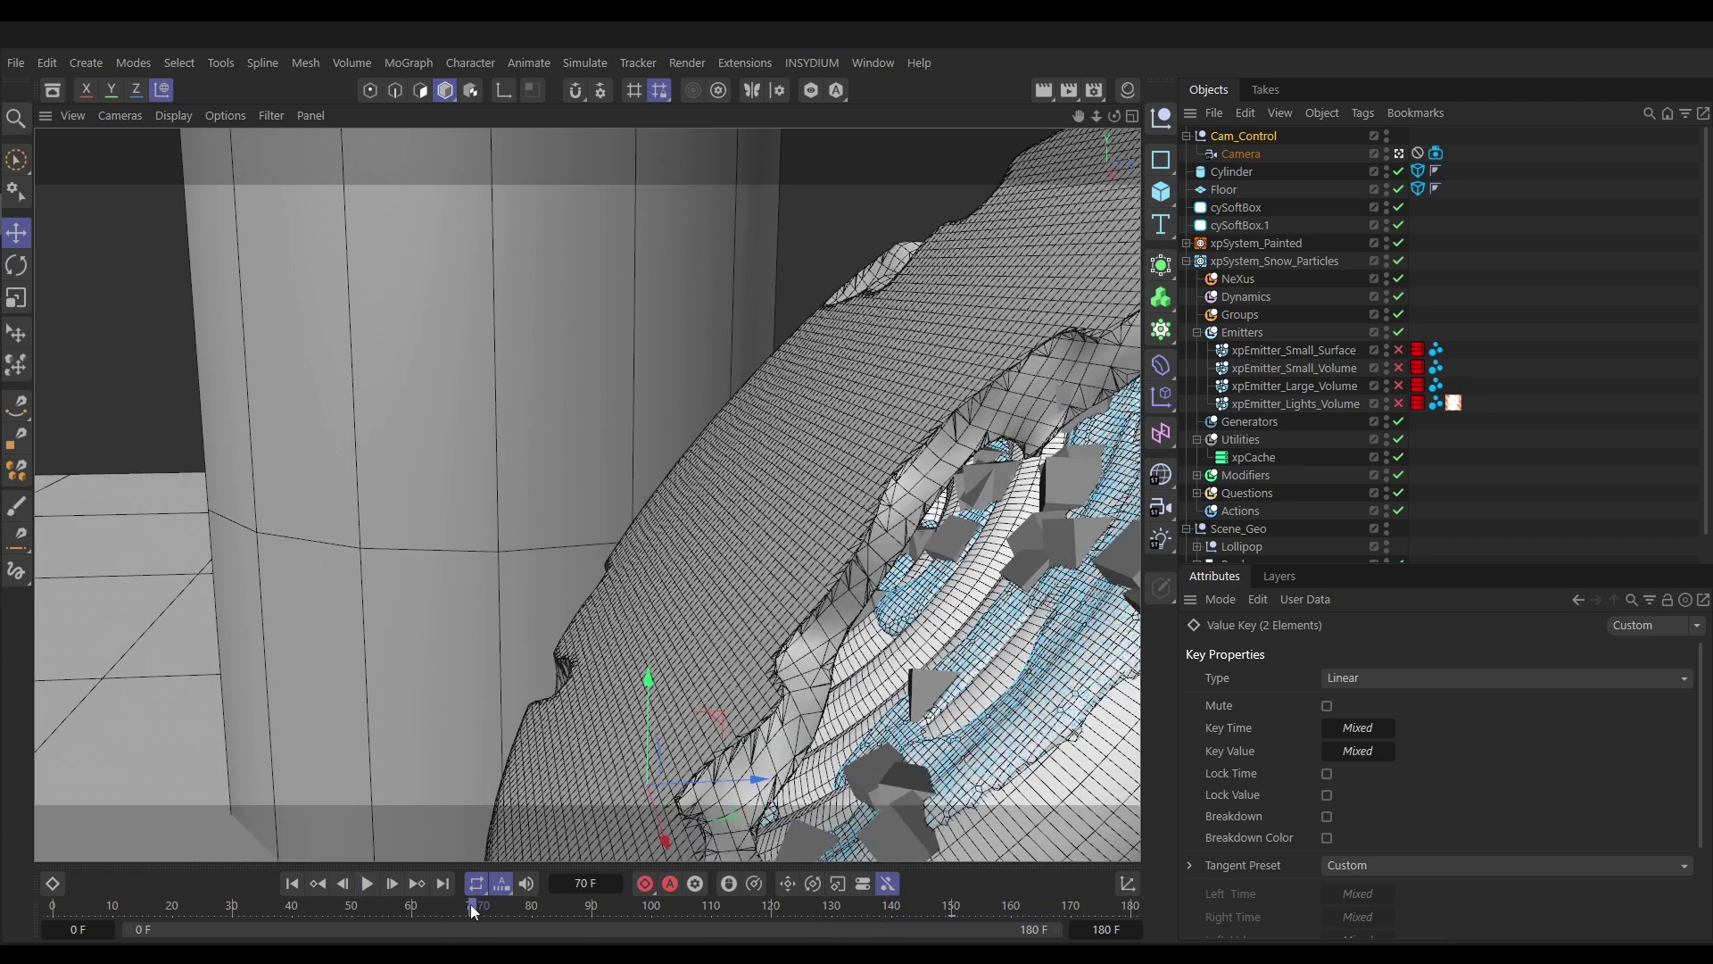
{"action": "left_click_drag", "start_coordinate": [542, 912], "coordinate": [651, 910]}
{"action": "left_click_drag", "start_coordinate": [1399, 350], "coordinate": [1401, 404]}
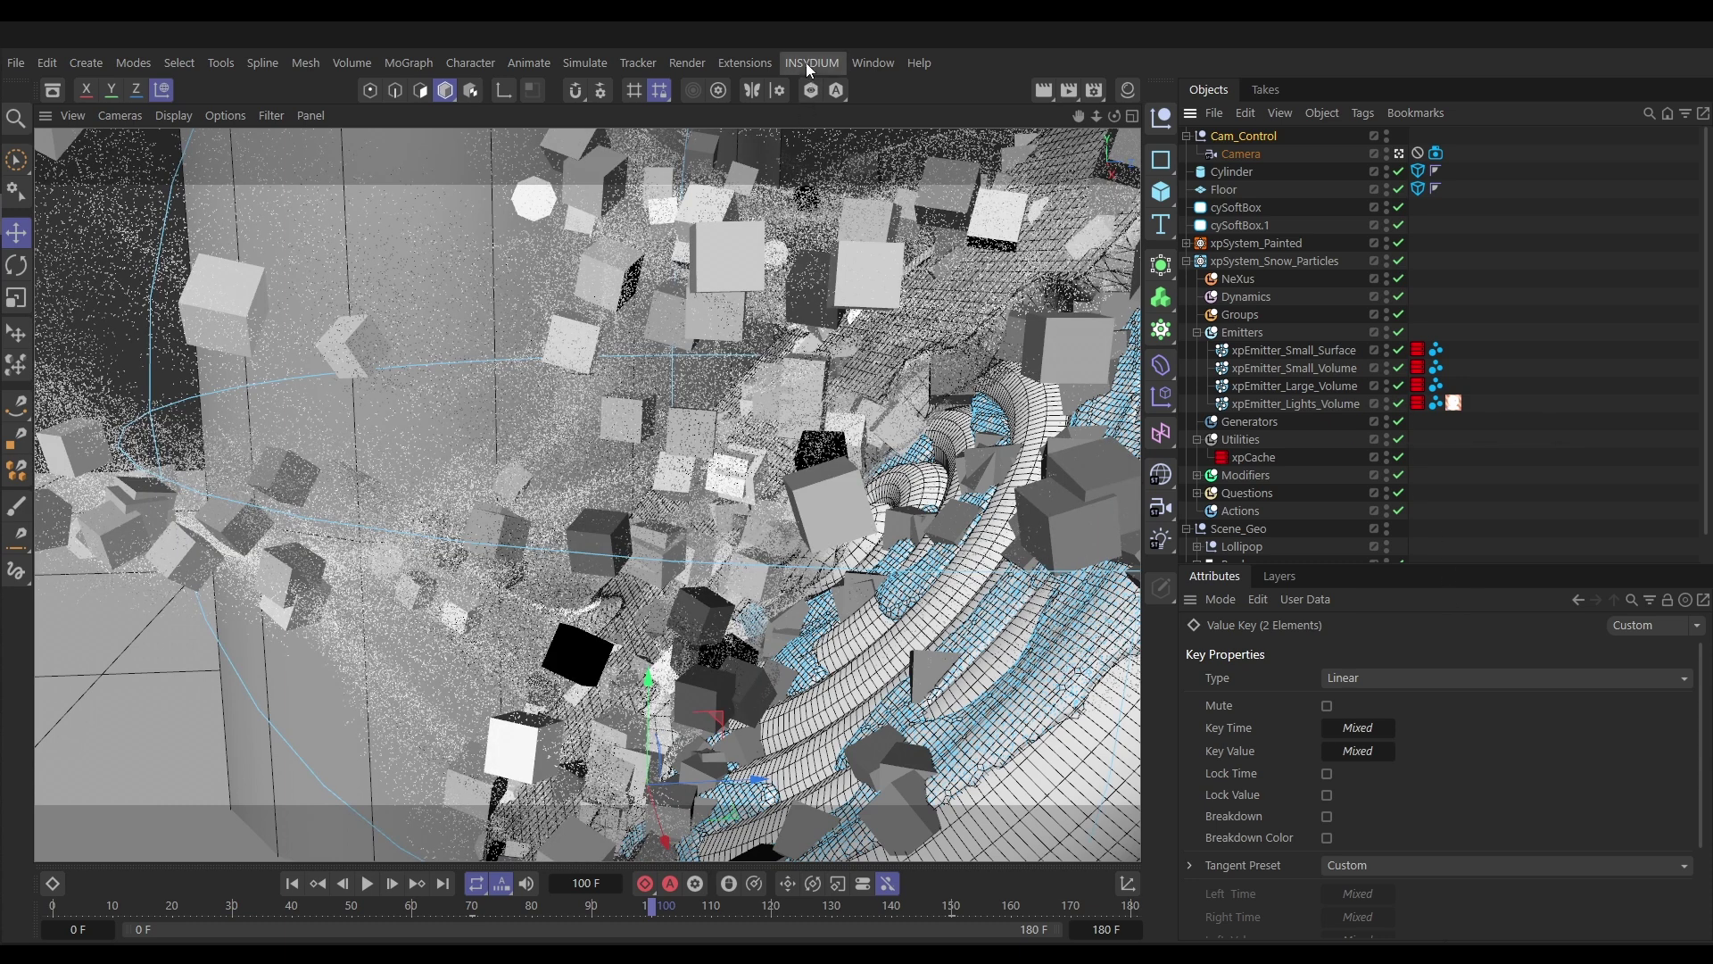
Open the Cycles 4D Real-Time Preview, enlarge its window and set the render size to 70%
{"action": "left_click", "coordinate": [806, 63]}
{"action": "mouse_move", "coordinate": [846, 221]}
{"action": "left_click", "coordinate": [1047, 470]}
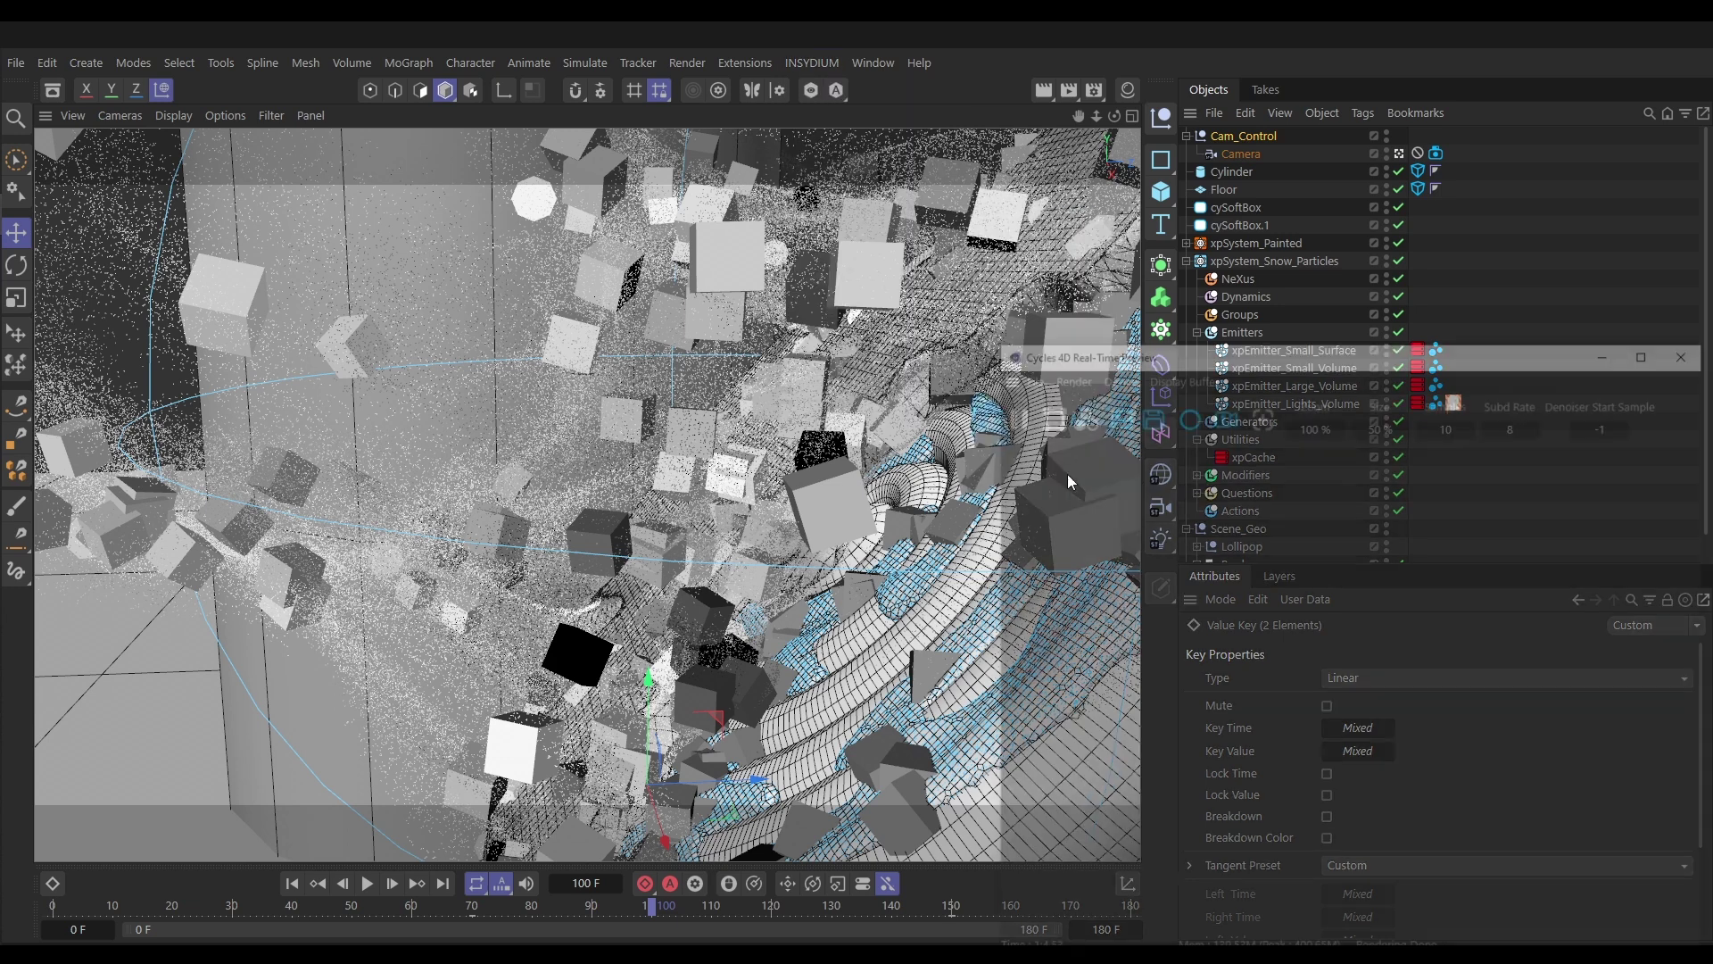
{"action": "left_click_drag", "start_coordinate": [1234, 352], "coordinate": [564, 218]}
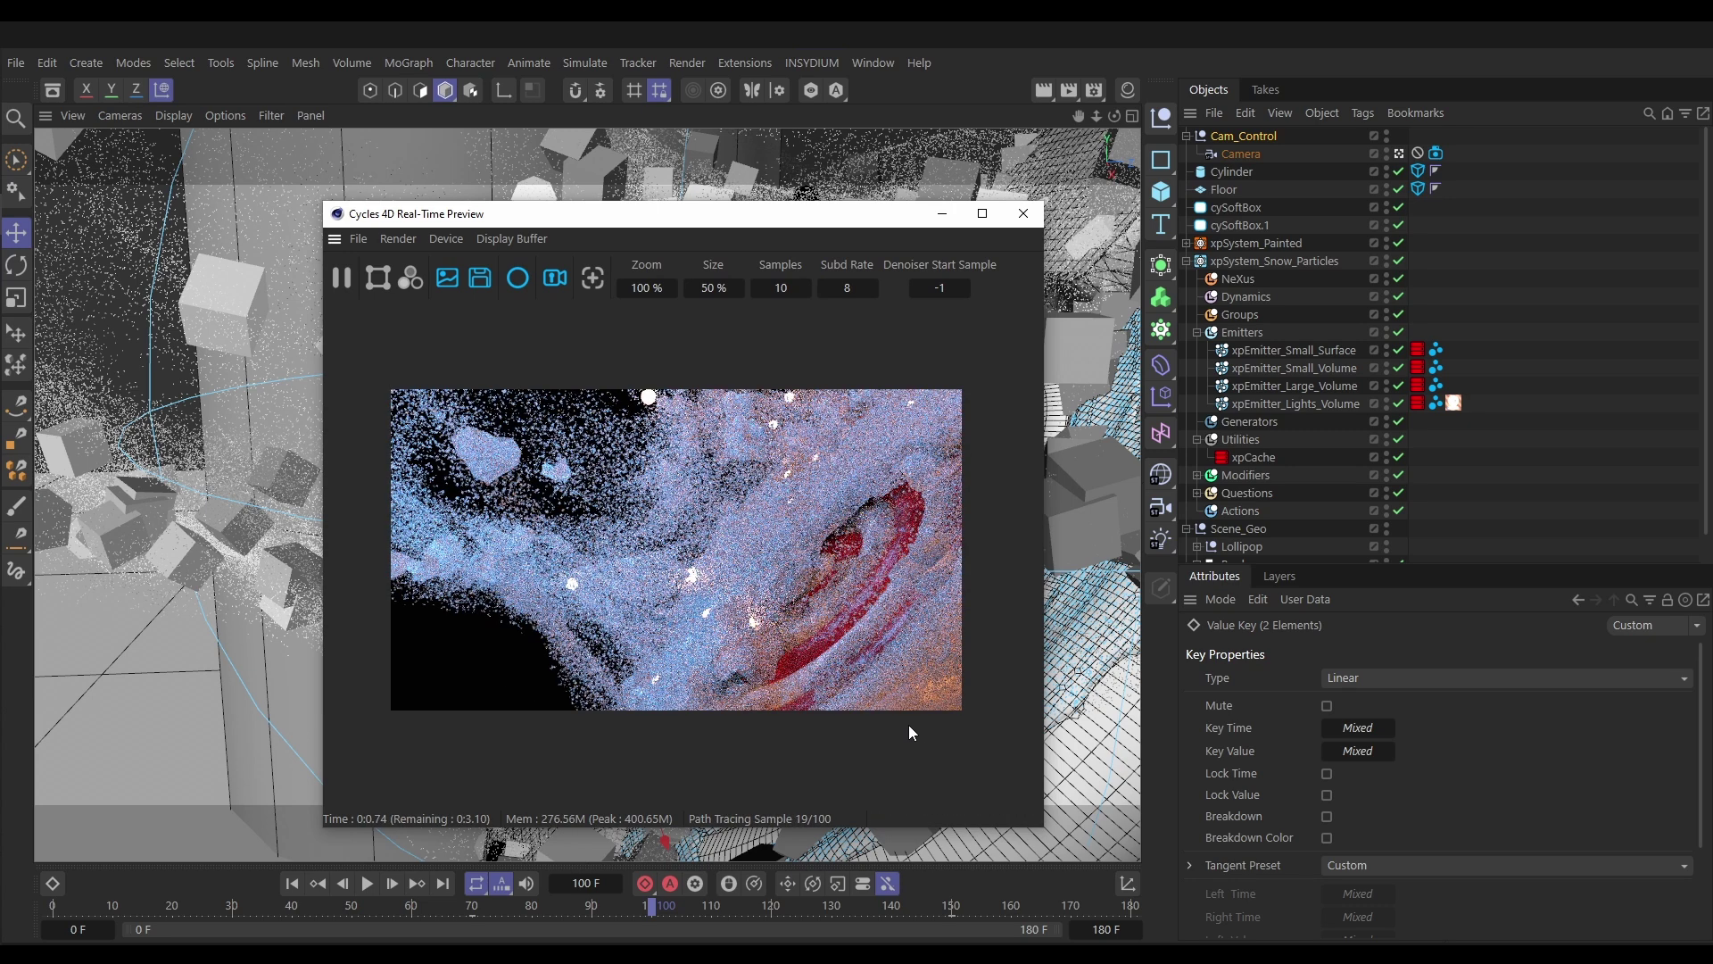
{"action": "left_click_drag", "start_coordinate": [752, 225], "coordinate": [447, 37]}
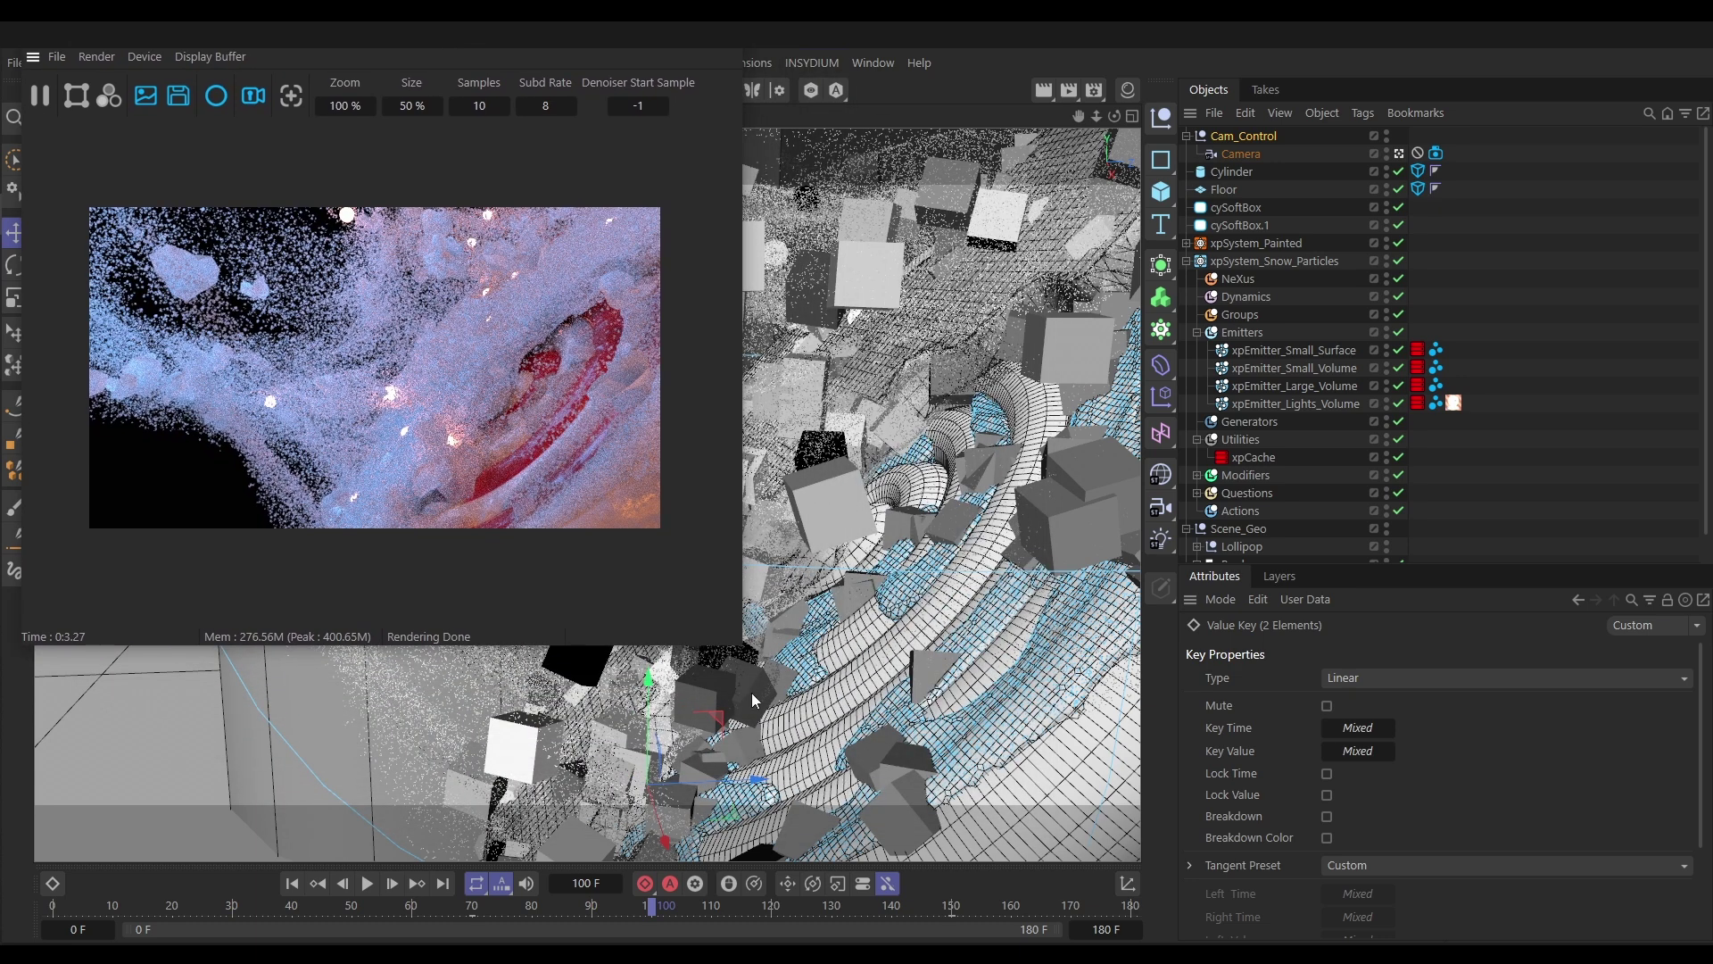
{"action": "left_click_drag", "start_coordinate": [741, 651], "coordinate": [1045, 915]}
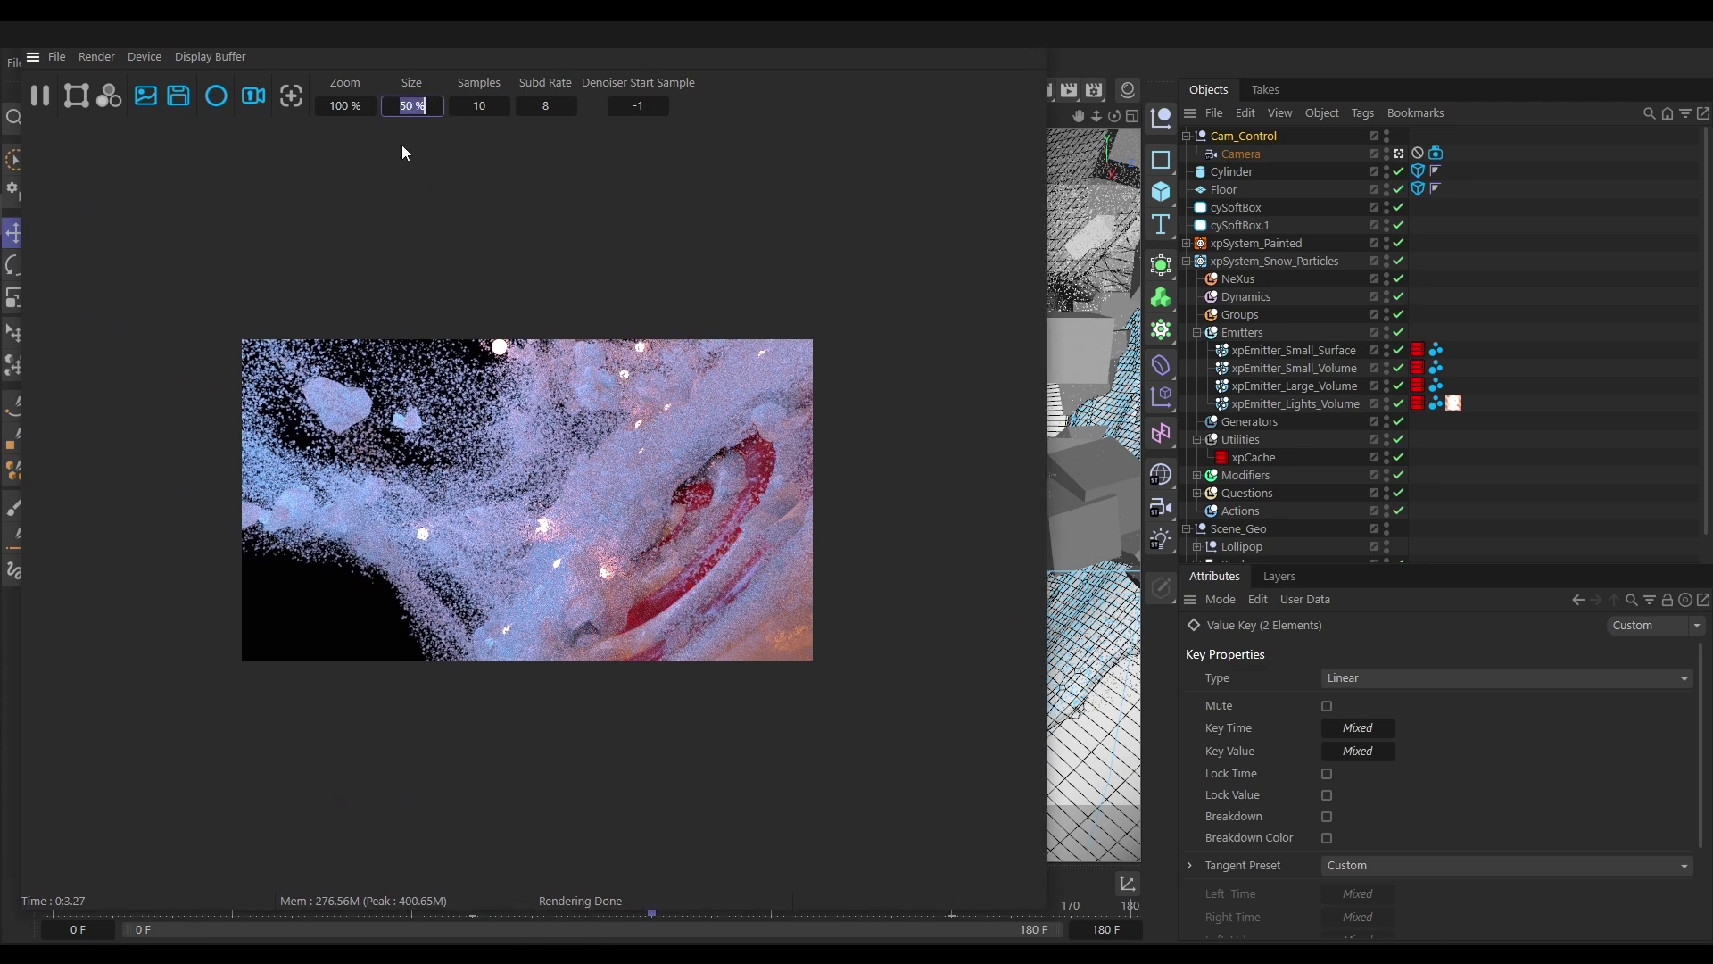
{"action": "key", "text": "Return"}
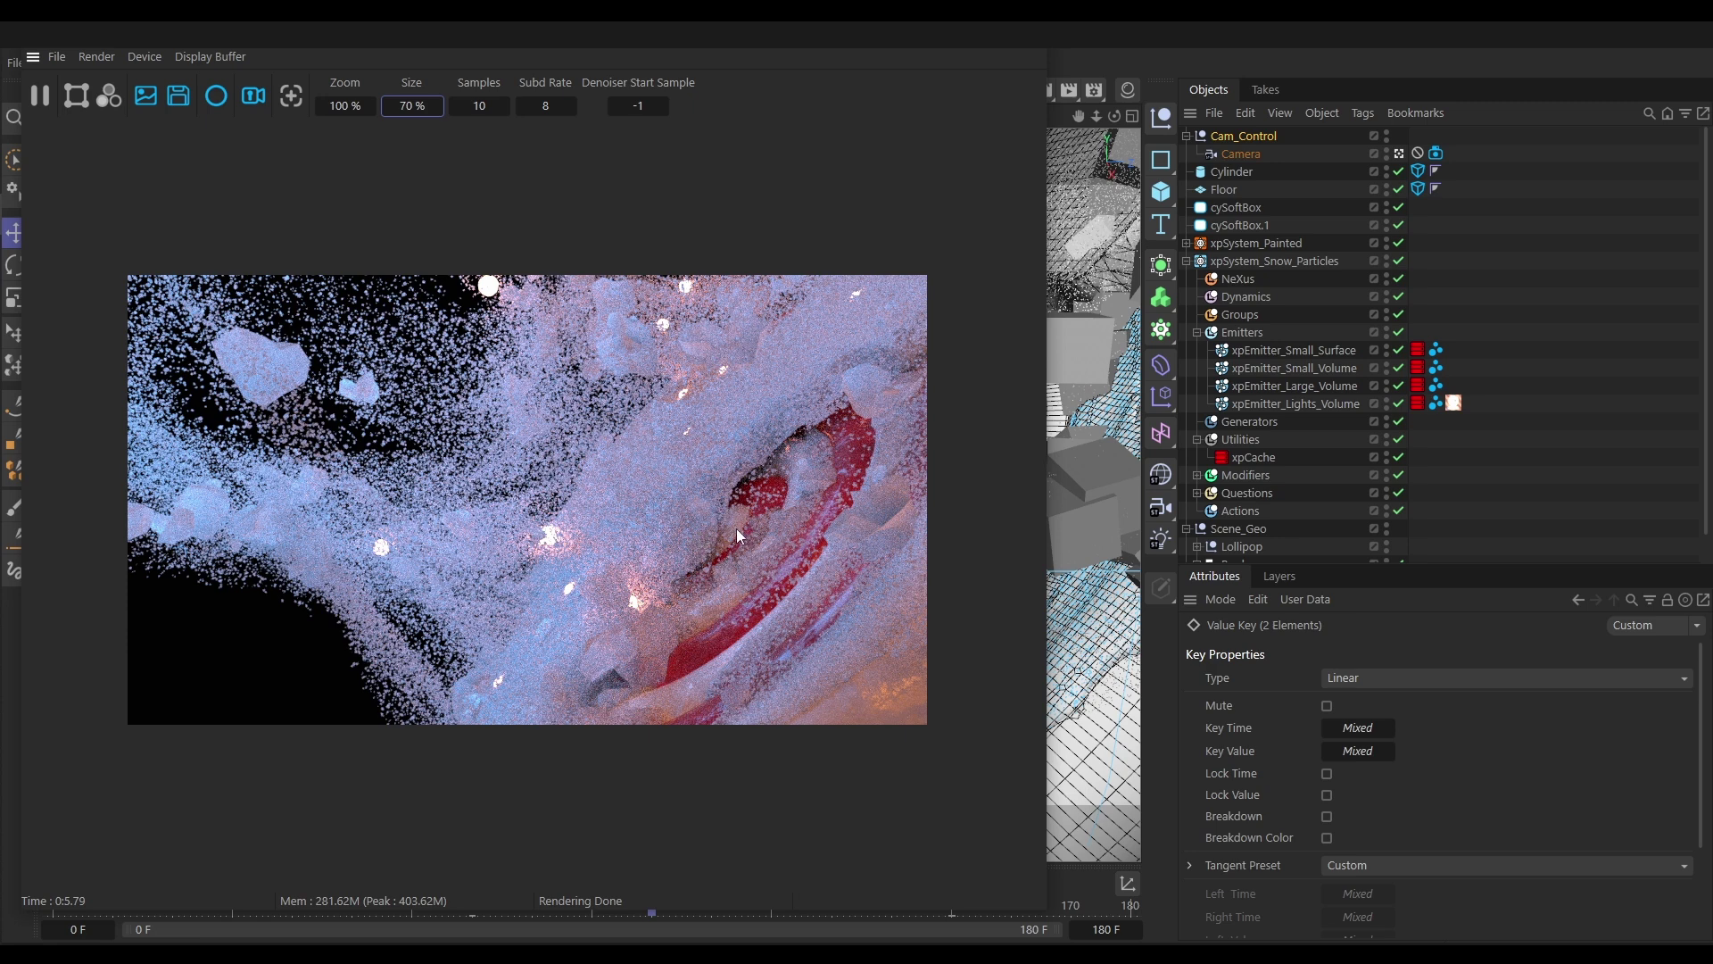
Set the Camera's focus distance to about 171 cm by picking a point near the centre of the lollipop's swirl
{"action": "left_click_drag", "start_coordinate": [804, 36], "coordinate": [512, 36]}
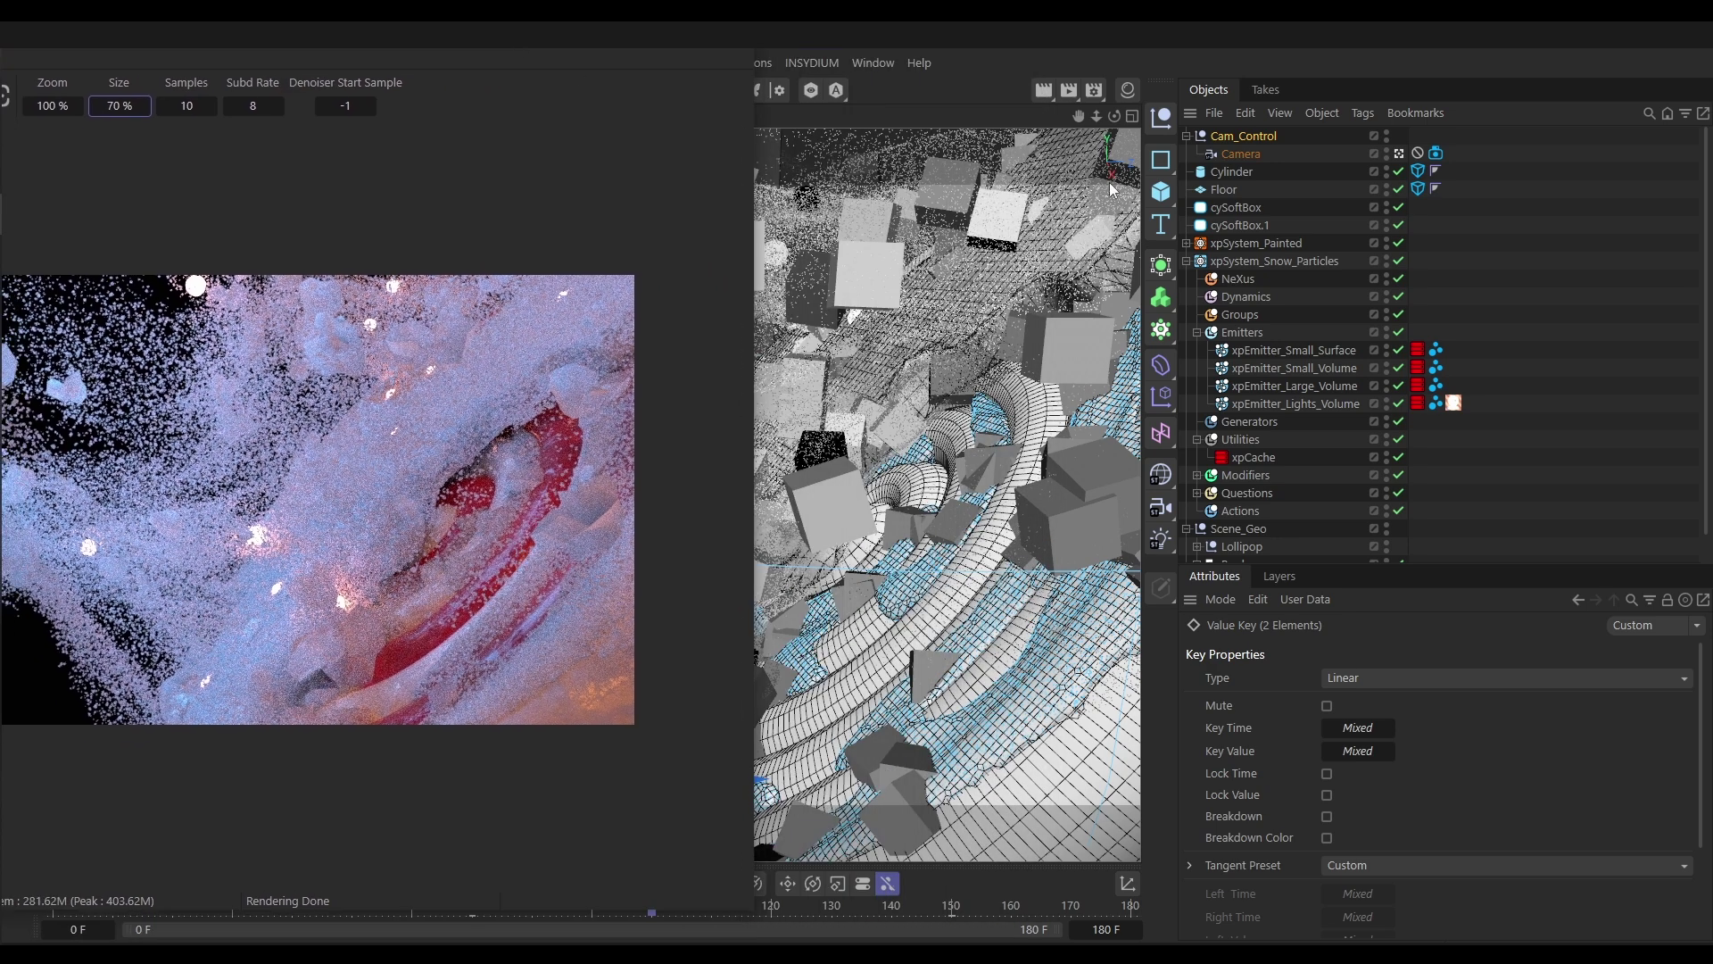
{"action": "left_click", "coordinate": [1249, 154]}
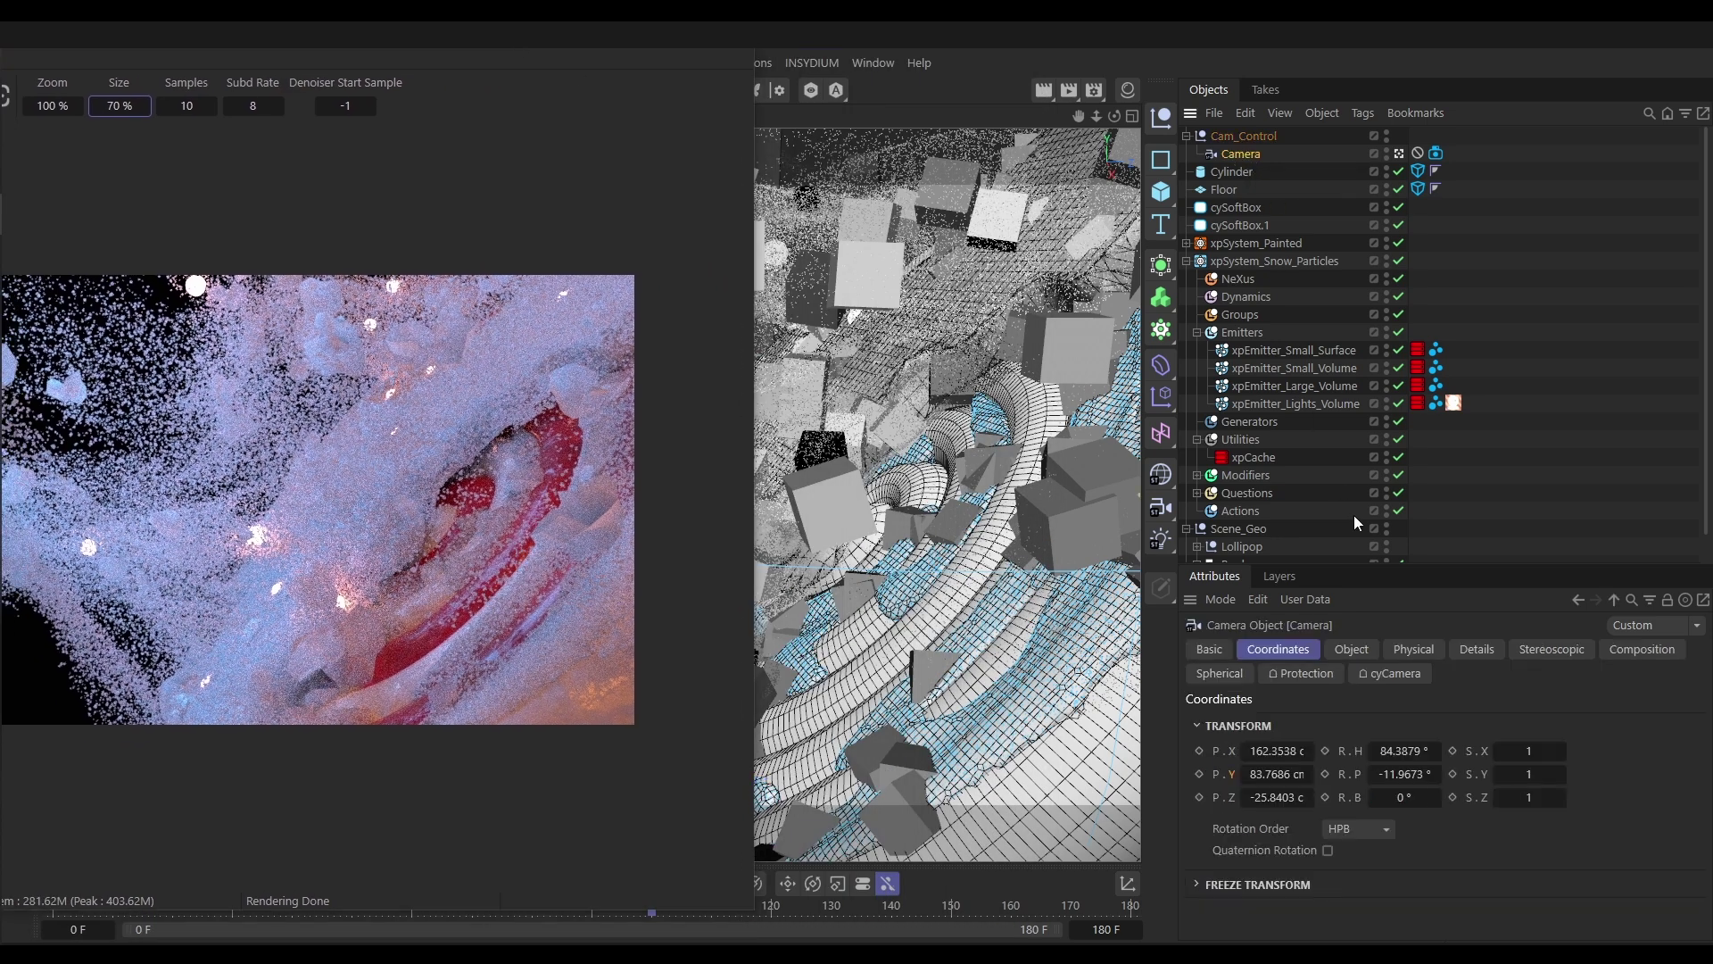
{"action": "left_click", "coordinate": [1360, 650]}
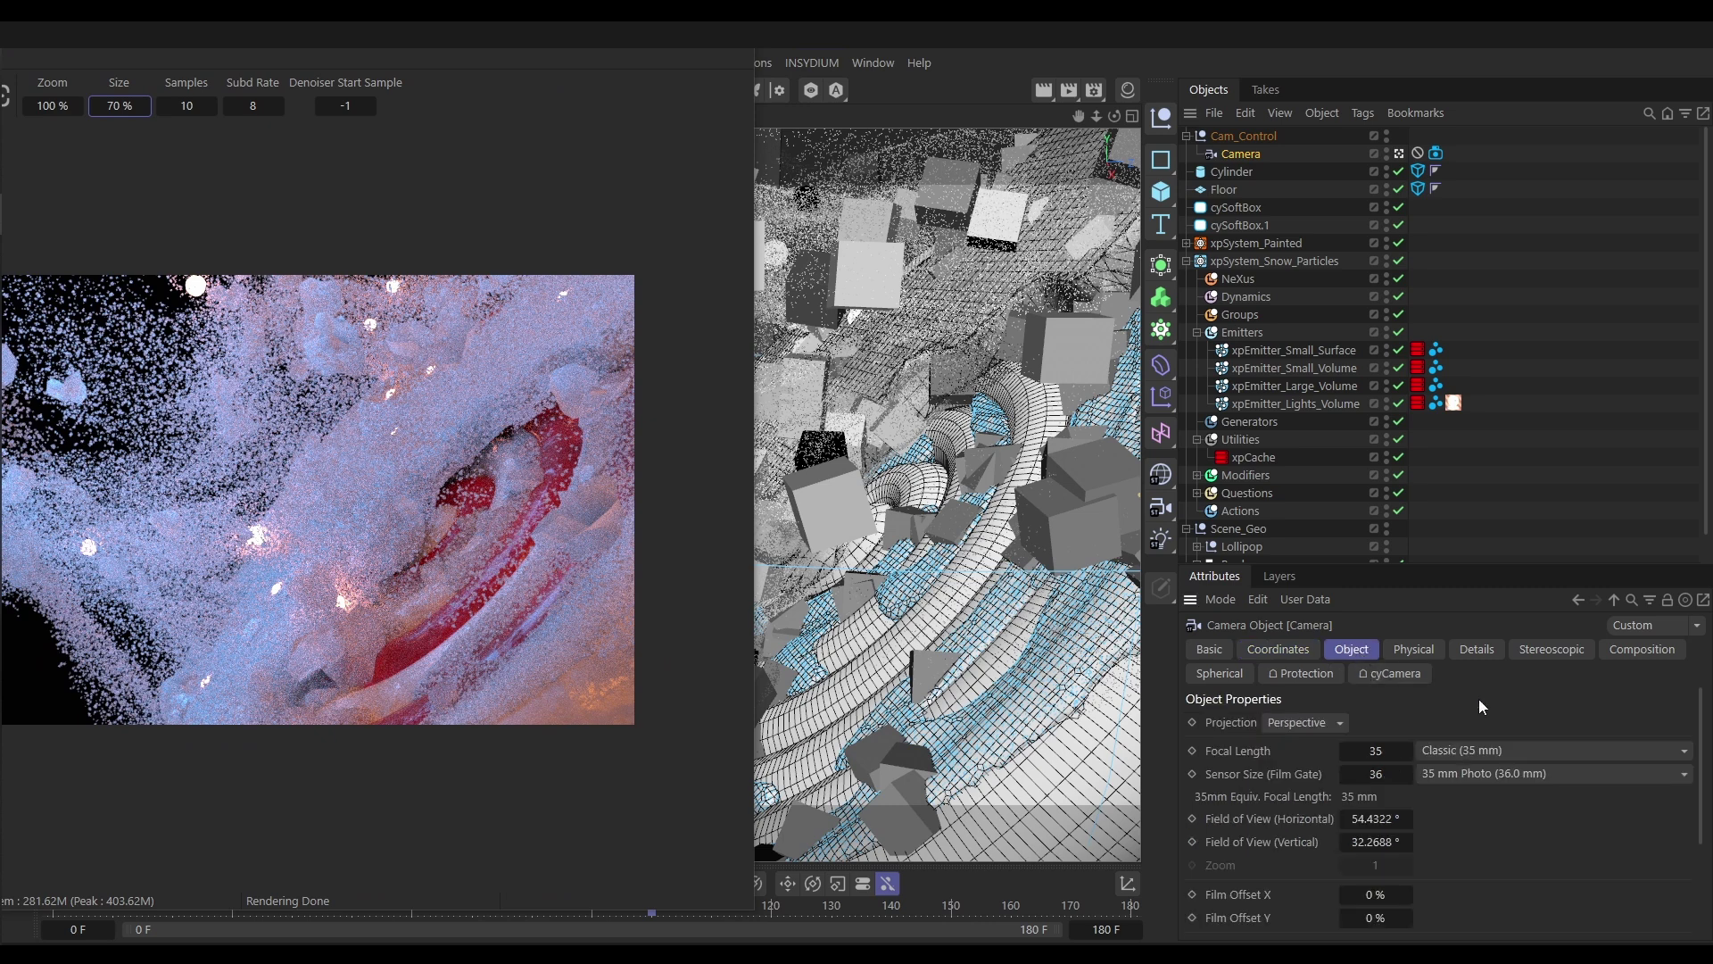
{"action": "left_click_drag", "start_coordinate": [1703, 732], "coordinate": [1697, 801]}
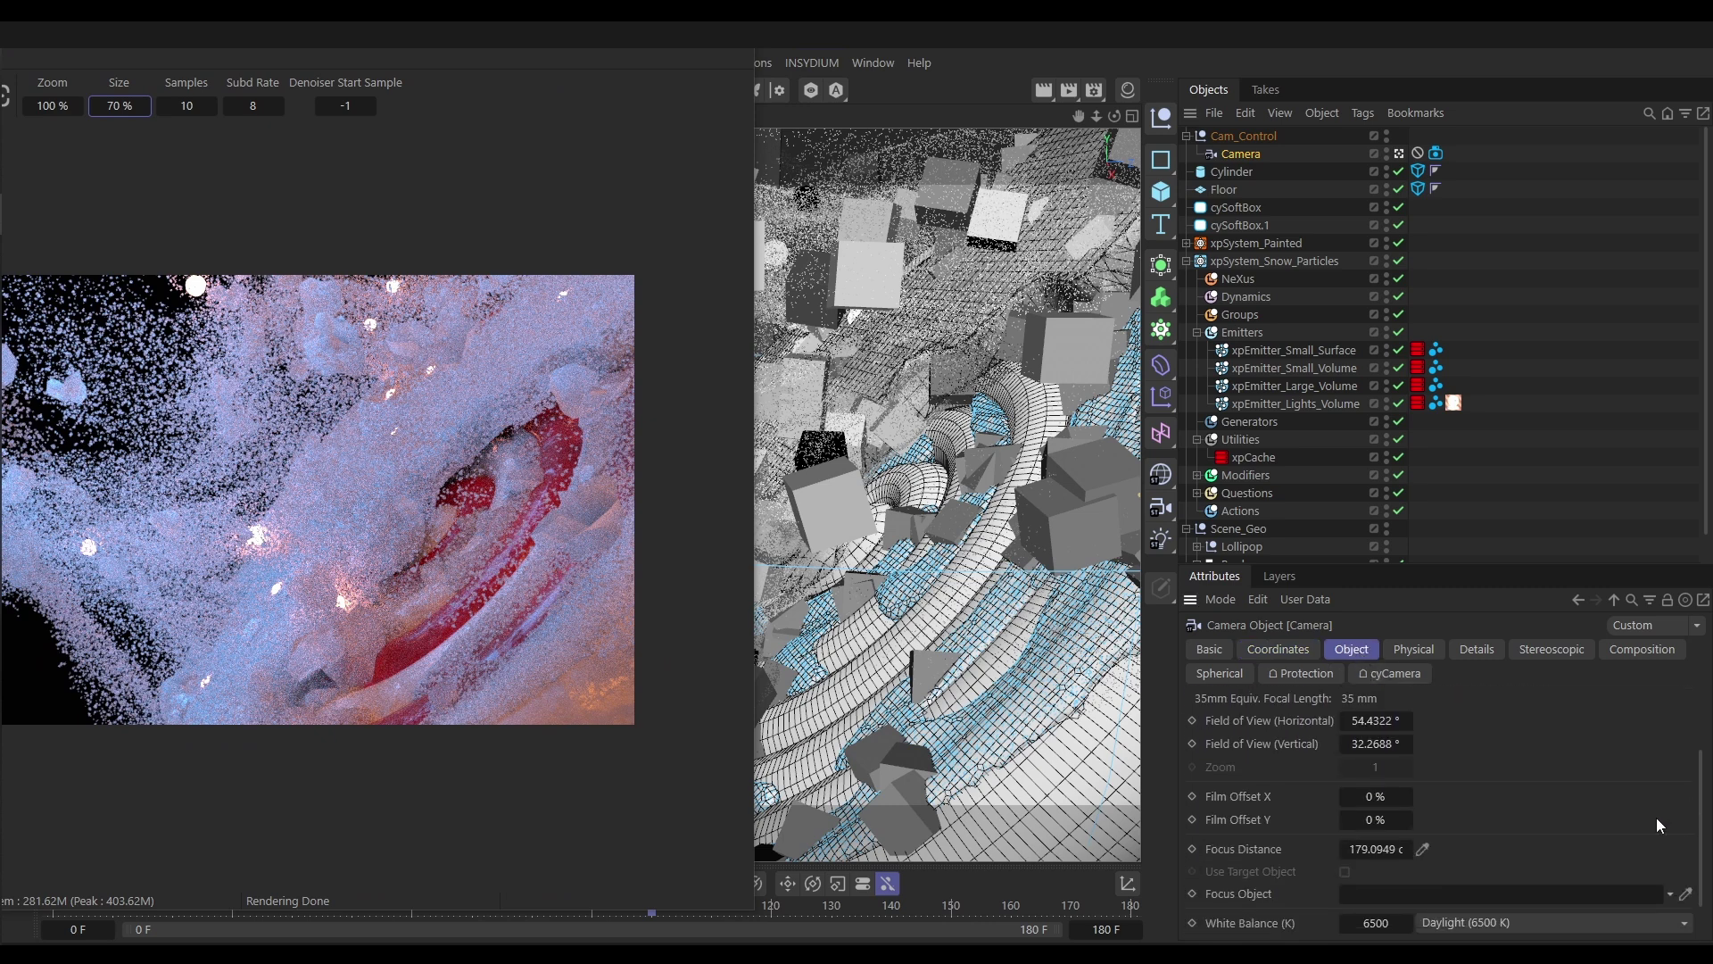
{"action": "left_click", "coordinate": [1425, 852]}
{"action": "left_click", "coordinate": [881, 491]}
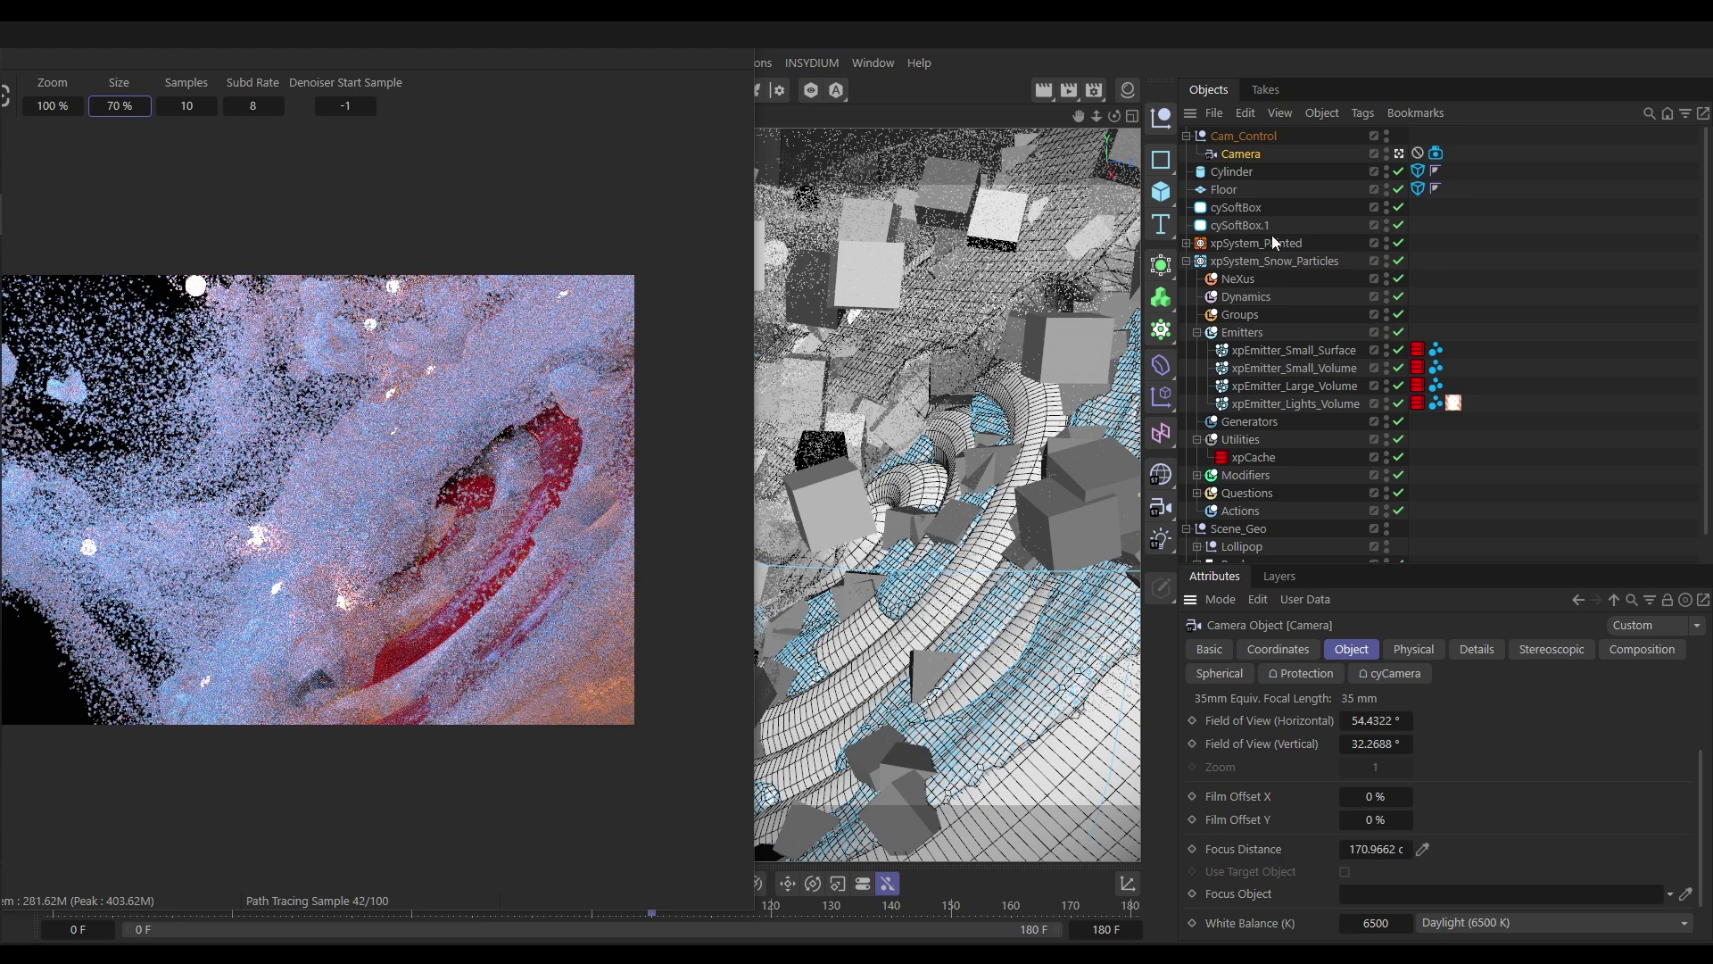
In the Camera's cyCamera tag, set the depth-of-field aperture to 6 blades and a size of 0.03
{"action": "left_click", "coordinate": [1439, 155]}
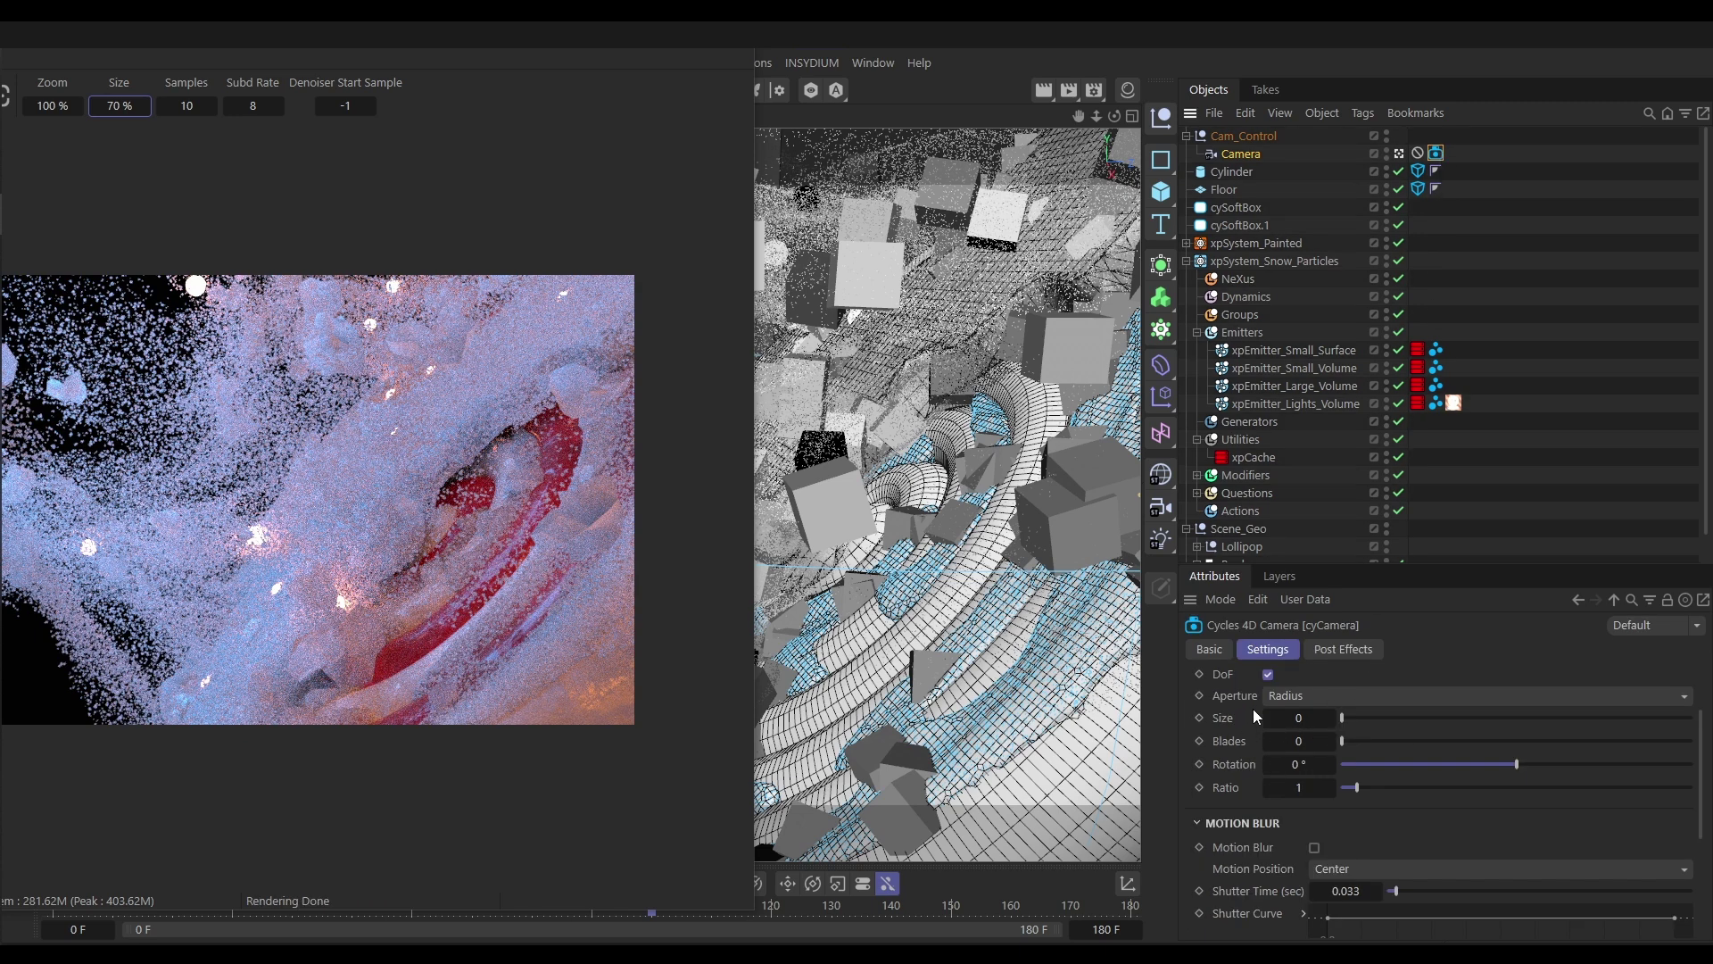
{"action": "left_click", "coordinate": [1296, 741]}
{"action": "type", "text": "6"}
{"action": "key", "text": "Return"}
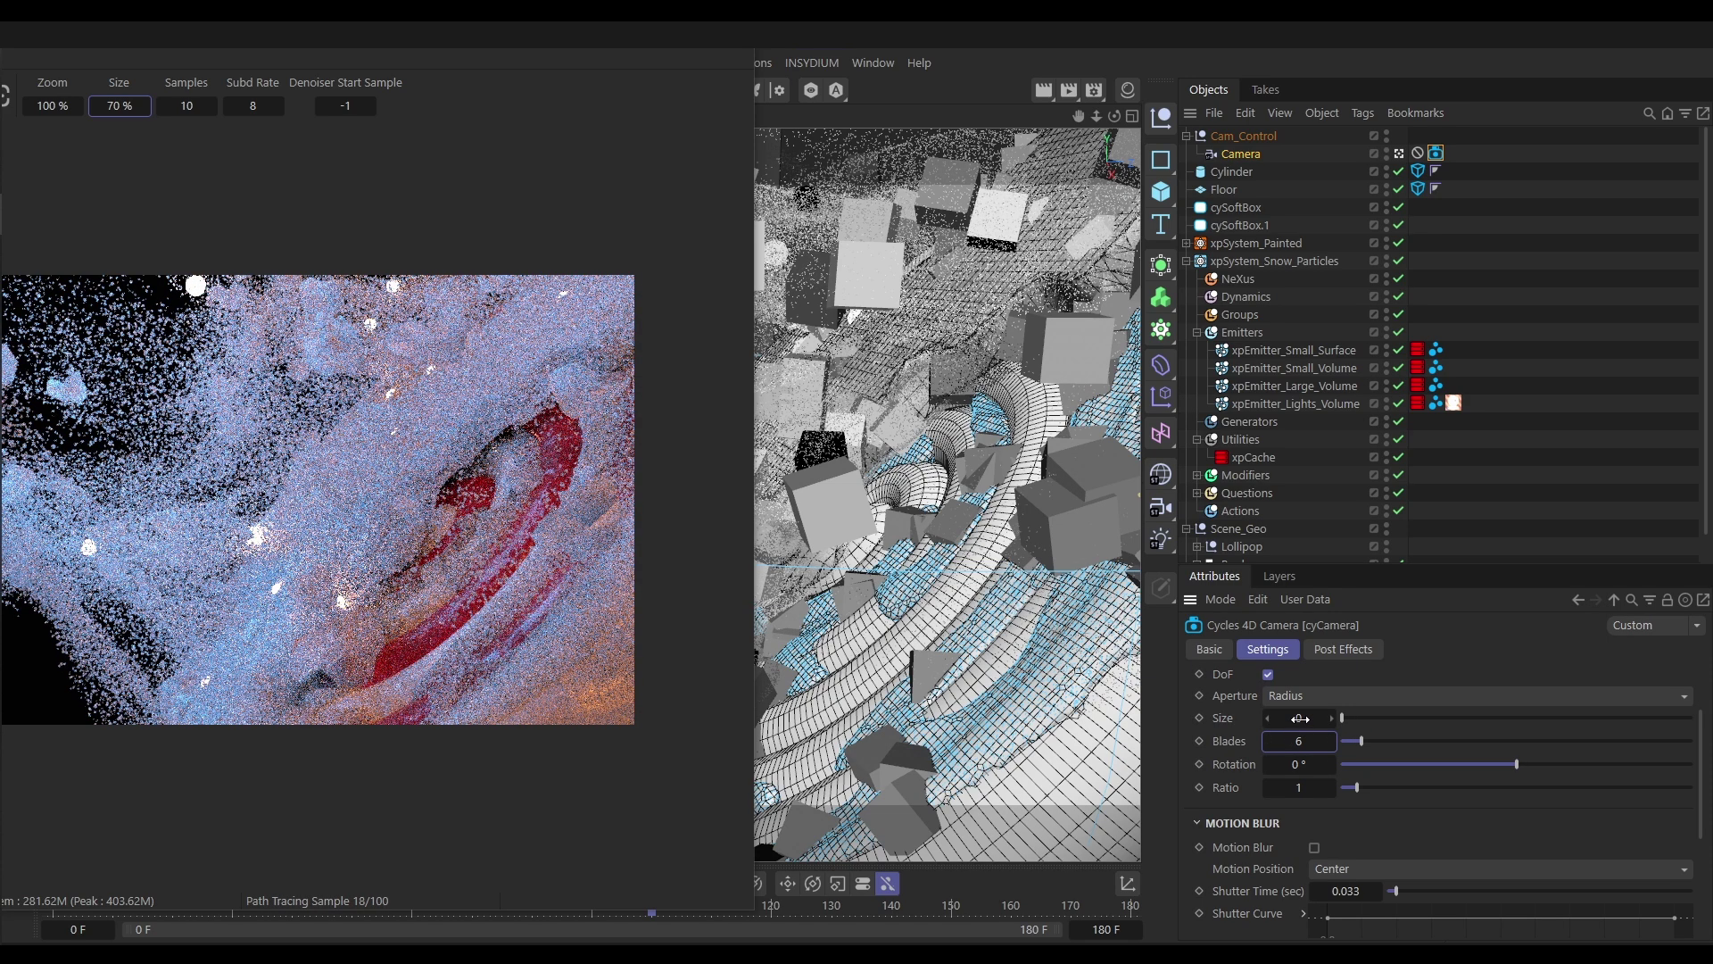
{"action": "left_click", "coordinate": [1298, 719]}
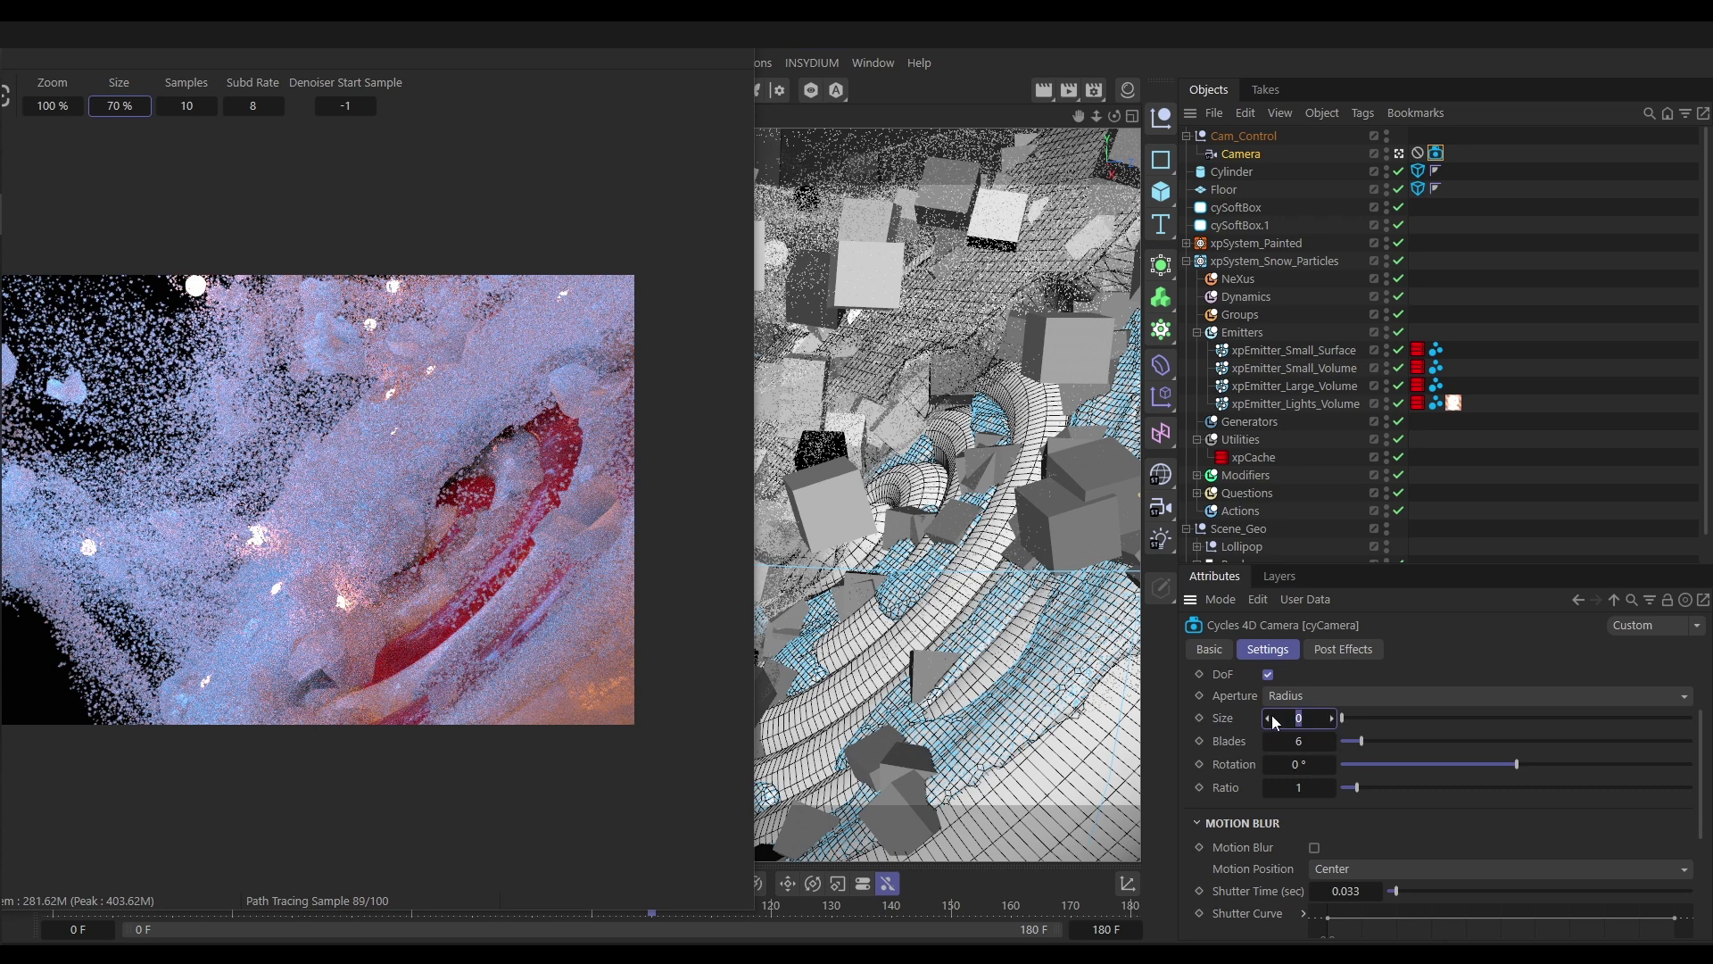
{"action": "type", "text": ".03"}
{"action": "key", "text": "Return"}
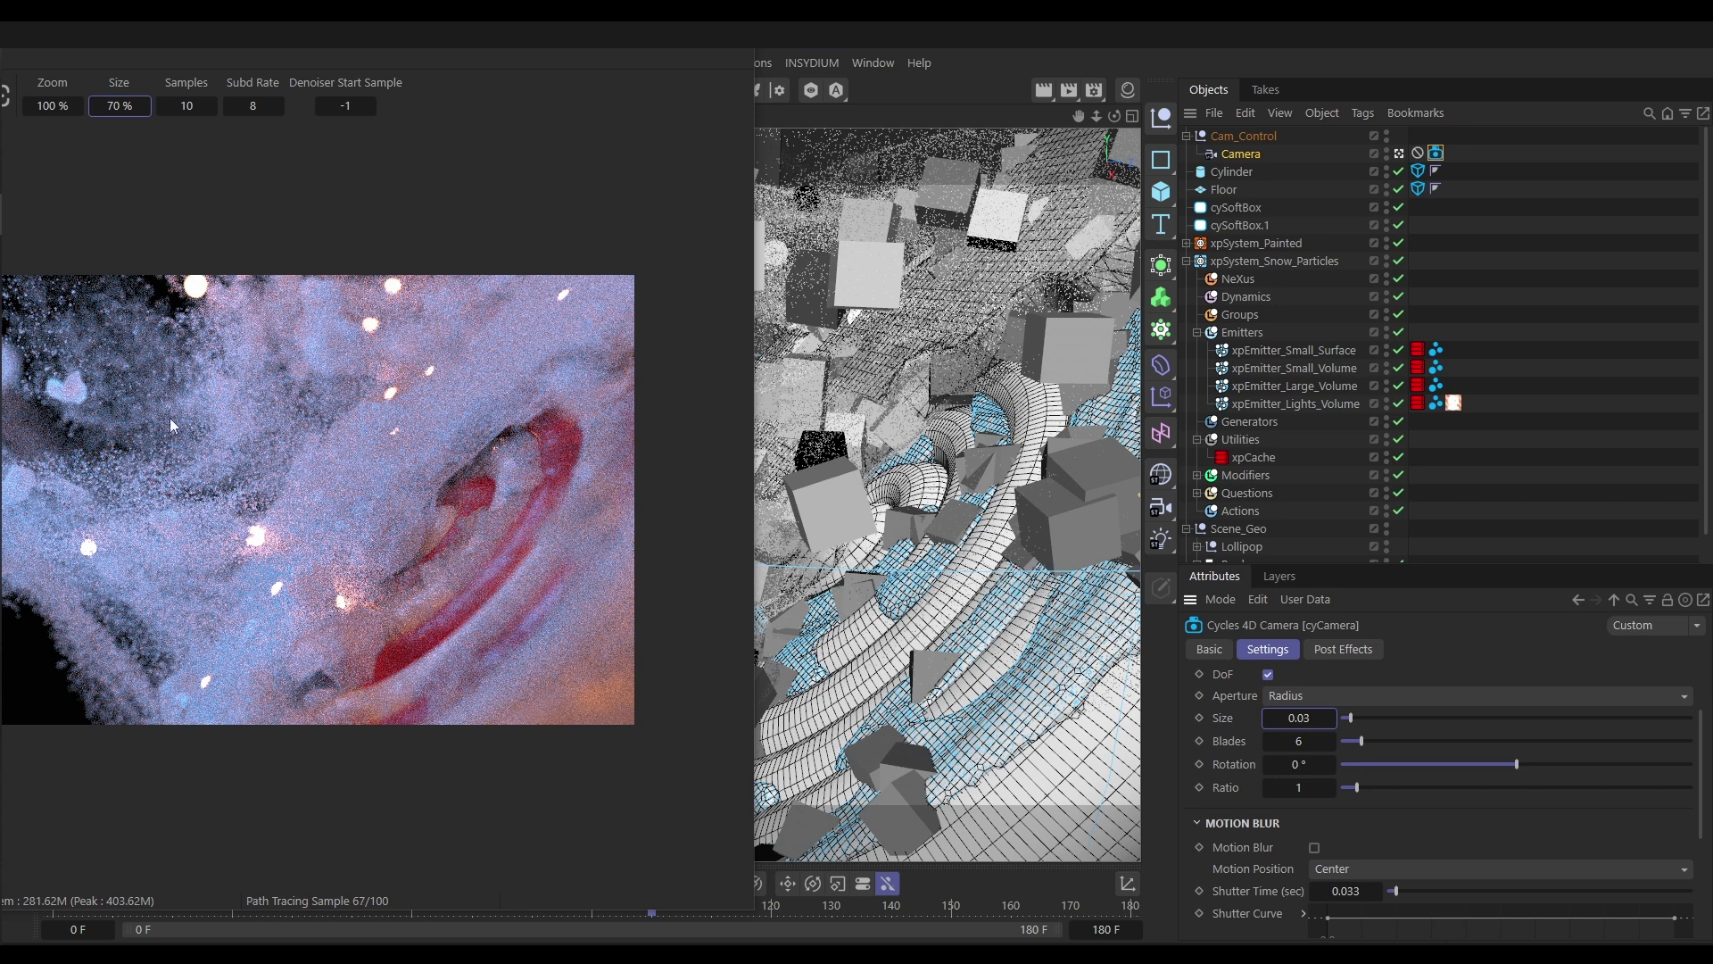
{"action": "left_click_drag", "start_coordinate": [421, 49], "coordinate": [756, 36]}
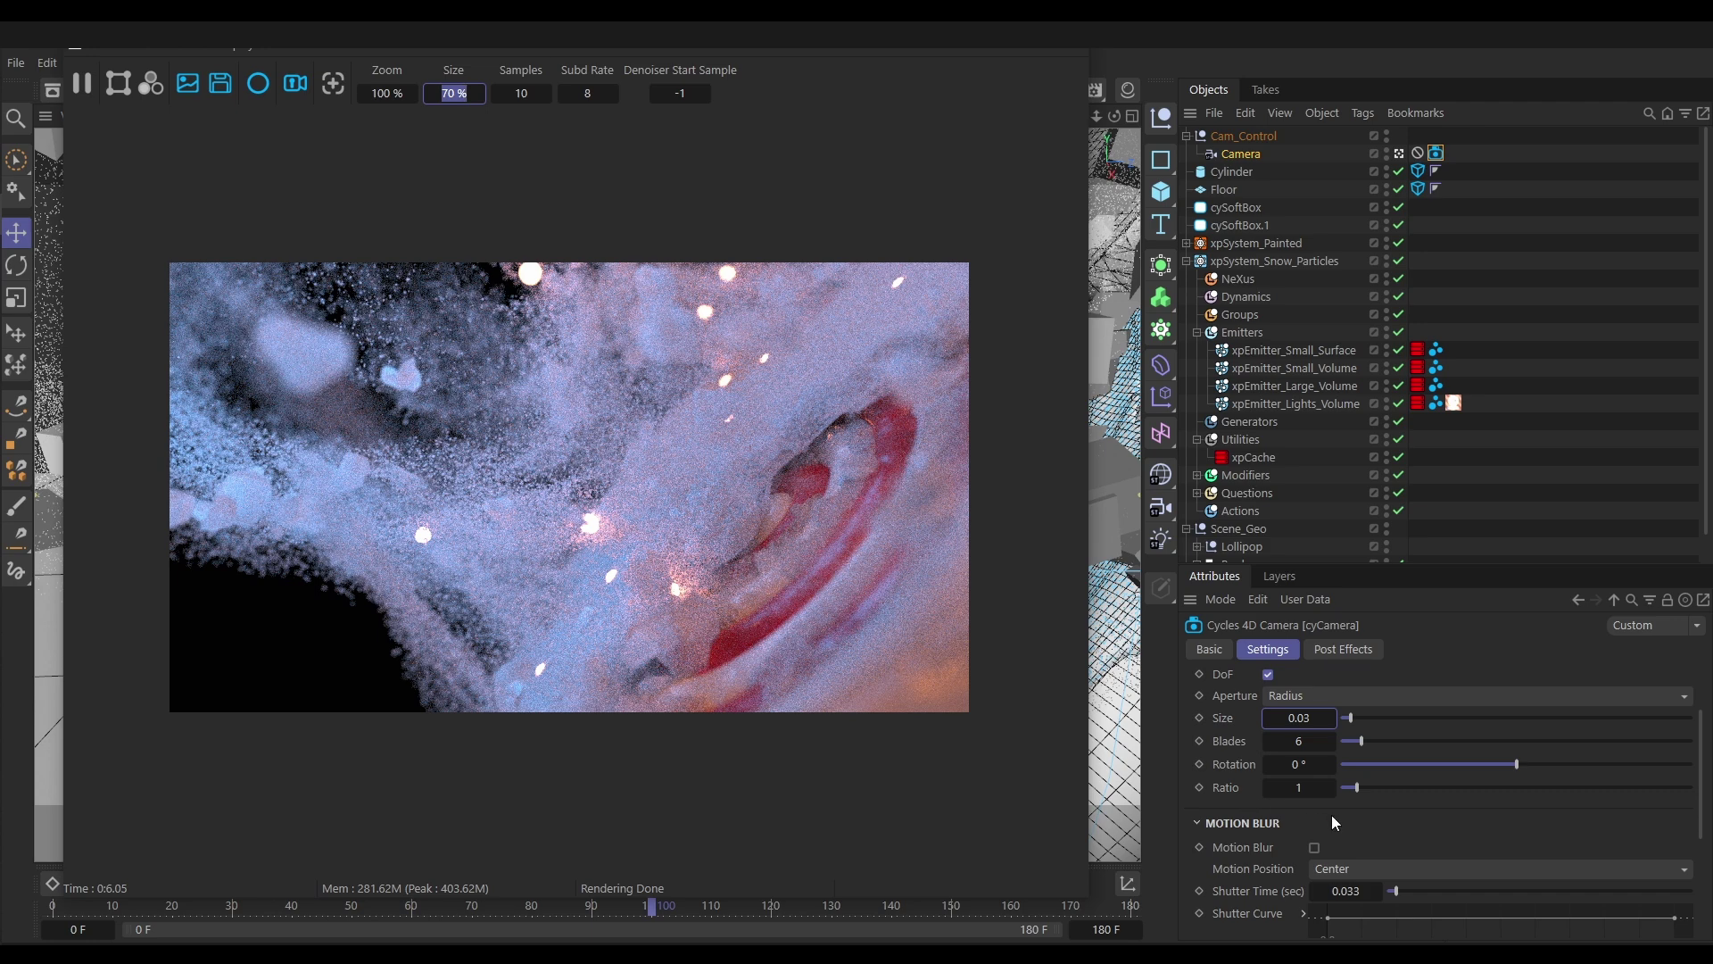
Reduce the cyCamera aperture size to 0.02 and close the render preview
{"action": "left_click", "coordinate": [1302, 719]}
{"action": "left_click_drag", "start_coordinate": [1310, 720], "coordinate": [1283, 721]}
{"action": "type", "text": "0.02"}
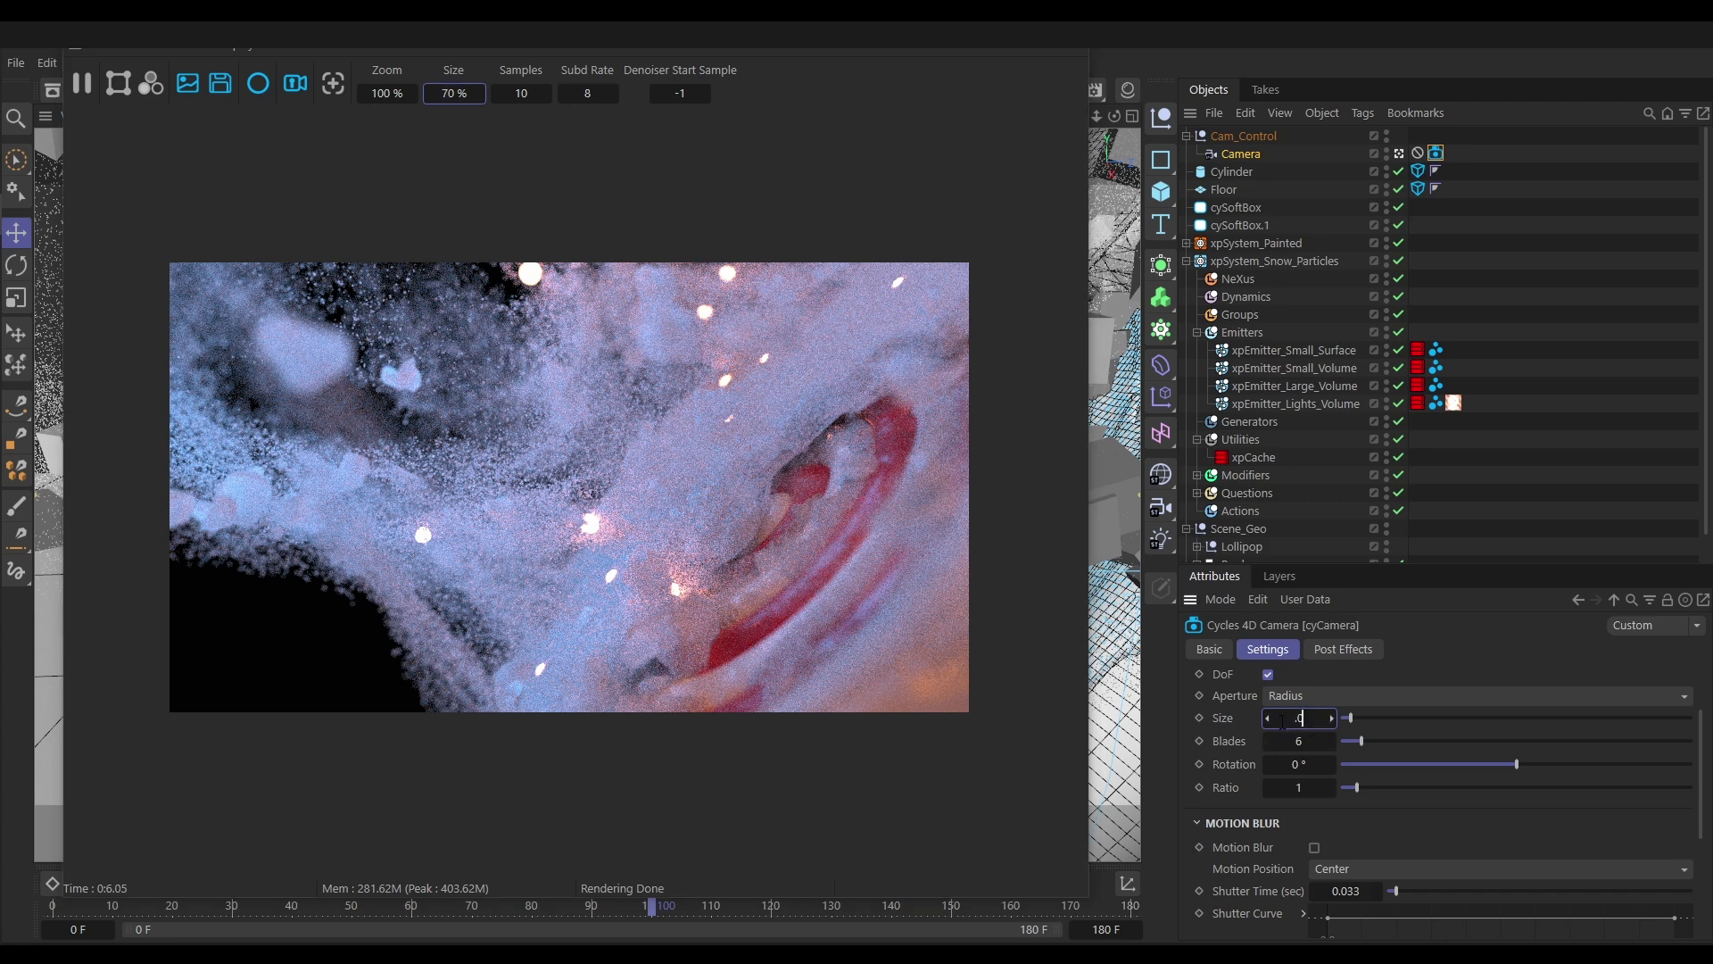
{"action": "key", "text": "Return"}
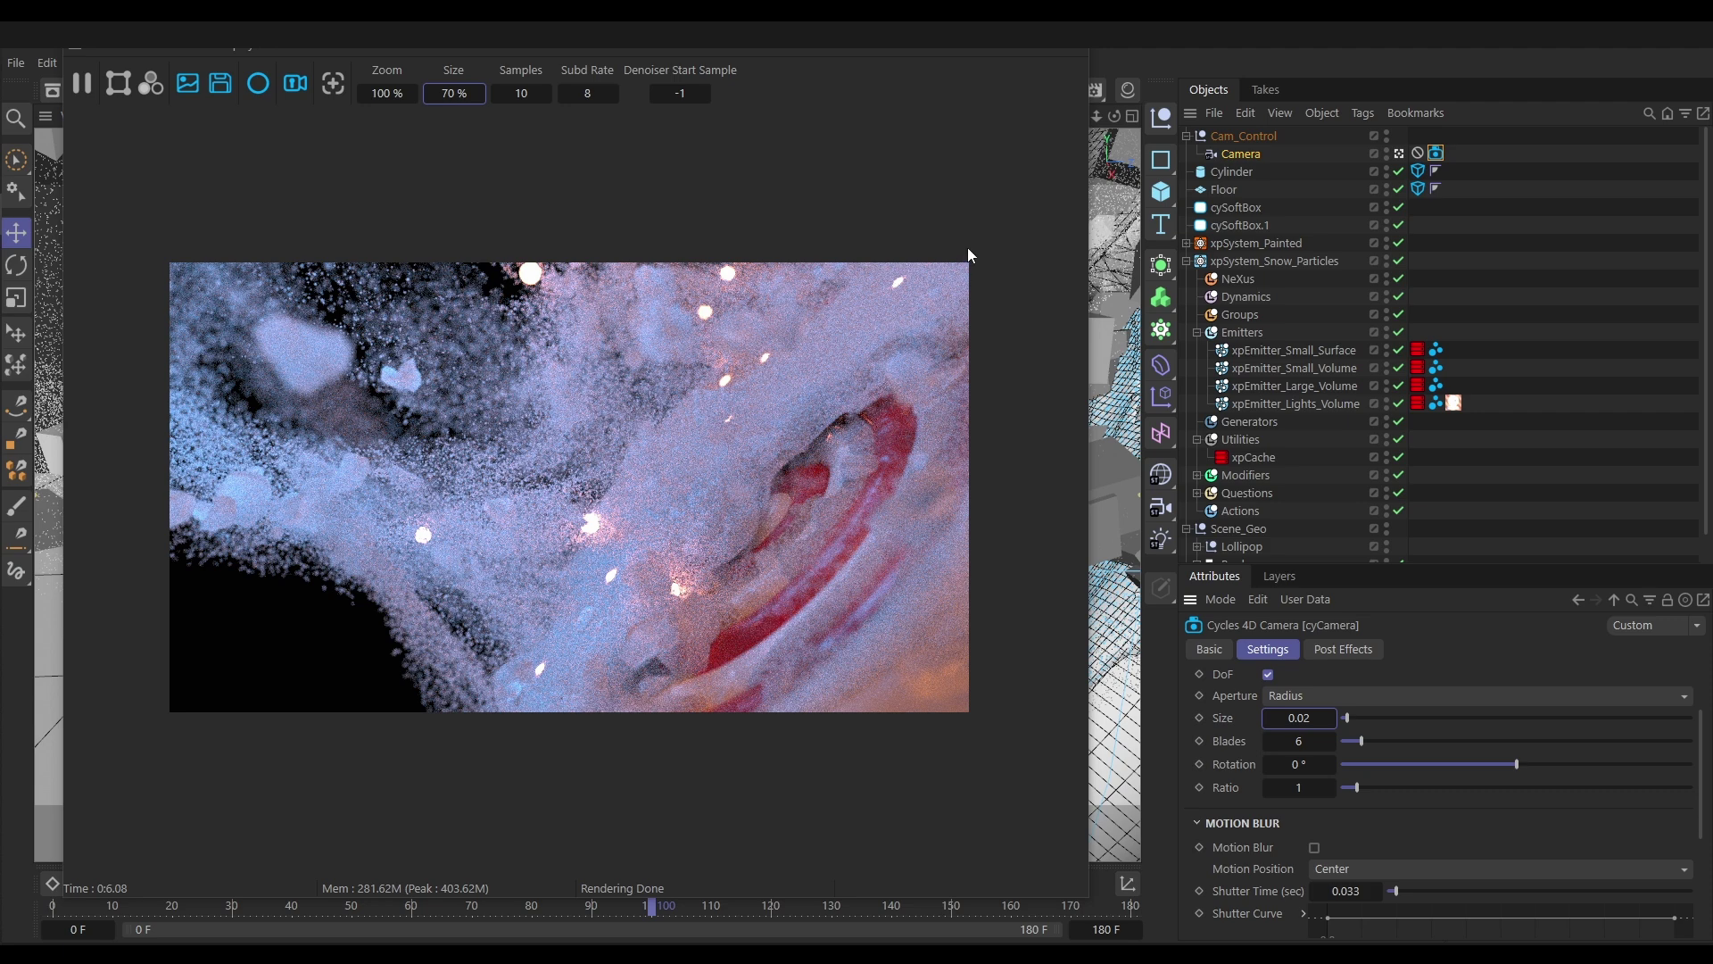
{"action": "left_click", "coordinate": [1069, 49]}
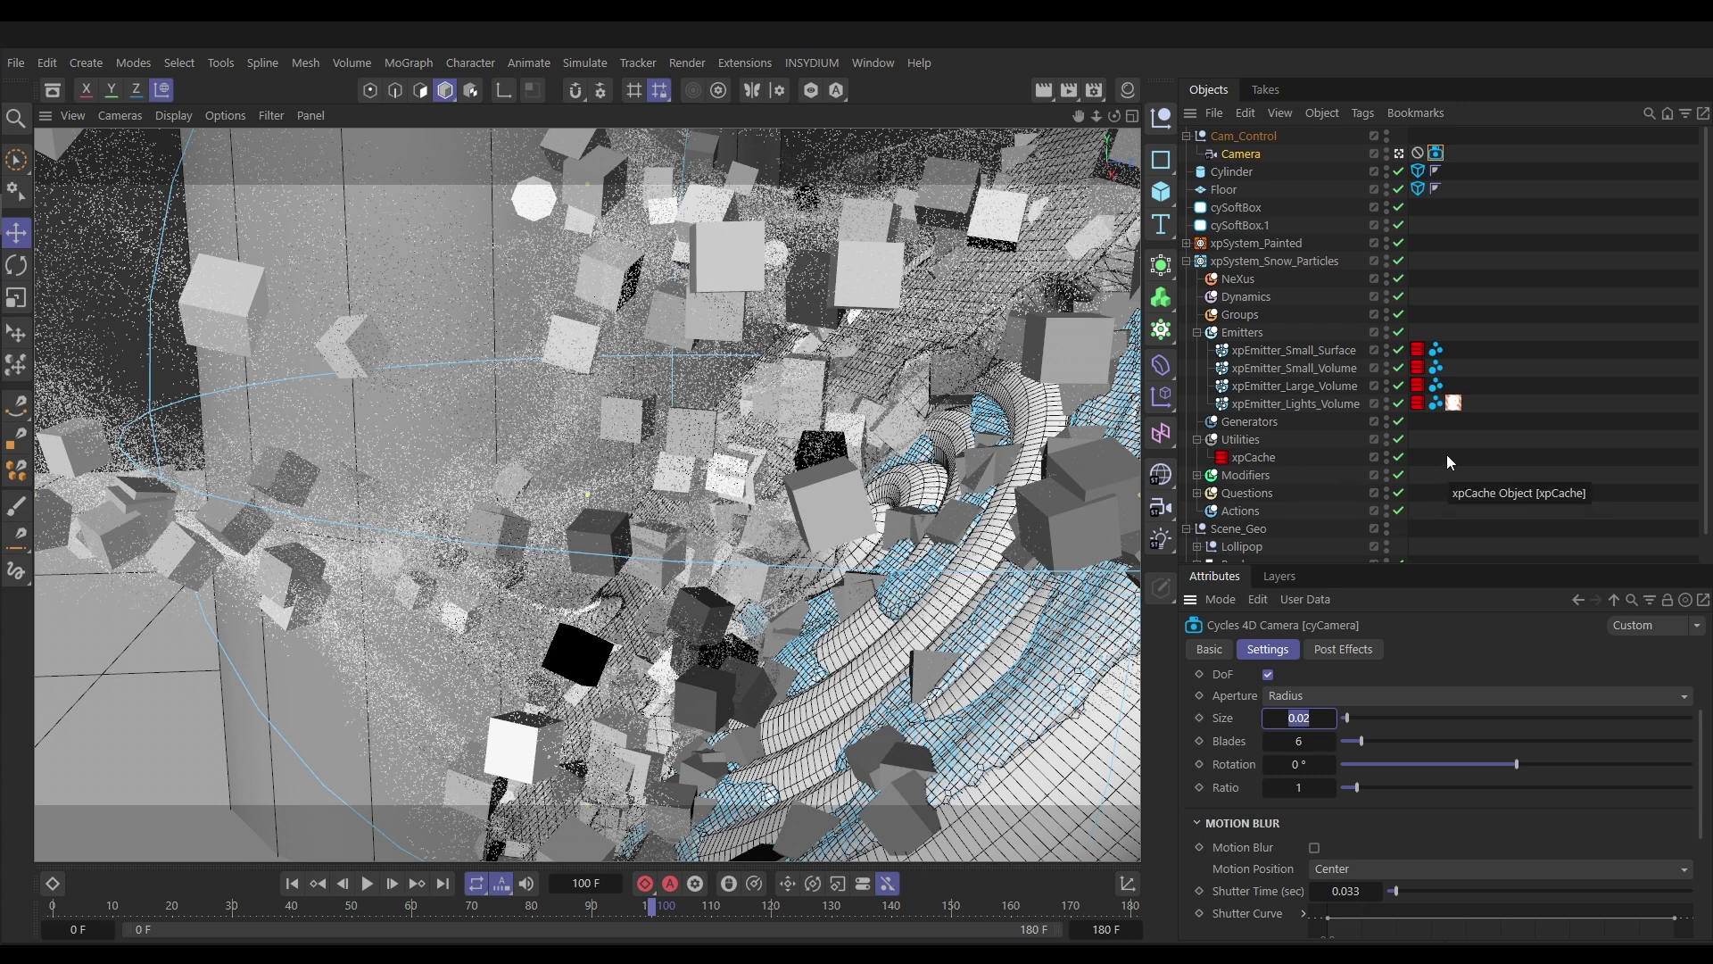
Disable all four snow particle emitters and reopen the Cycles 4D Real-Time Preview over the viewport
{"action": "left_click_drag", "start_coordinate": [1399, 351], "coordinate": [1399, 403]}
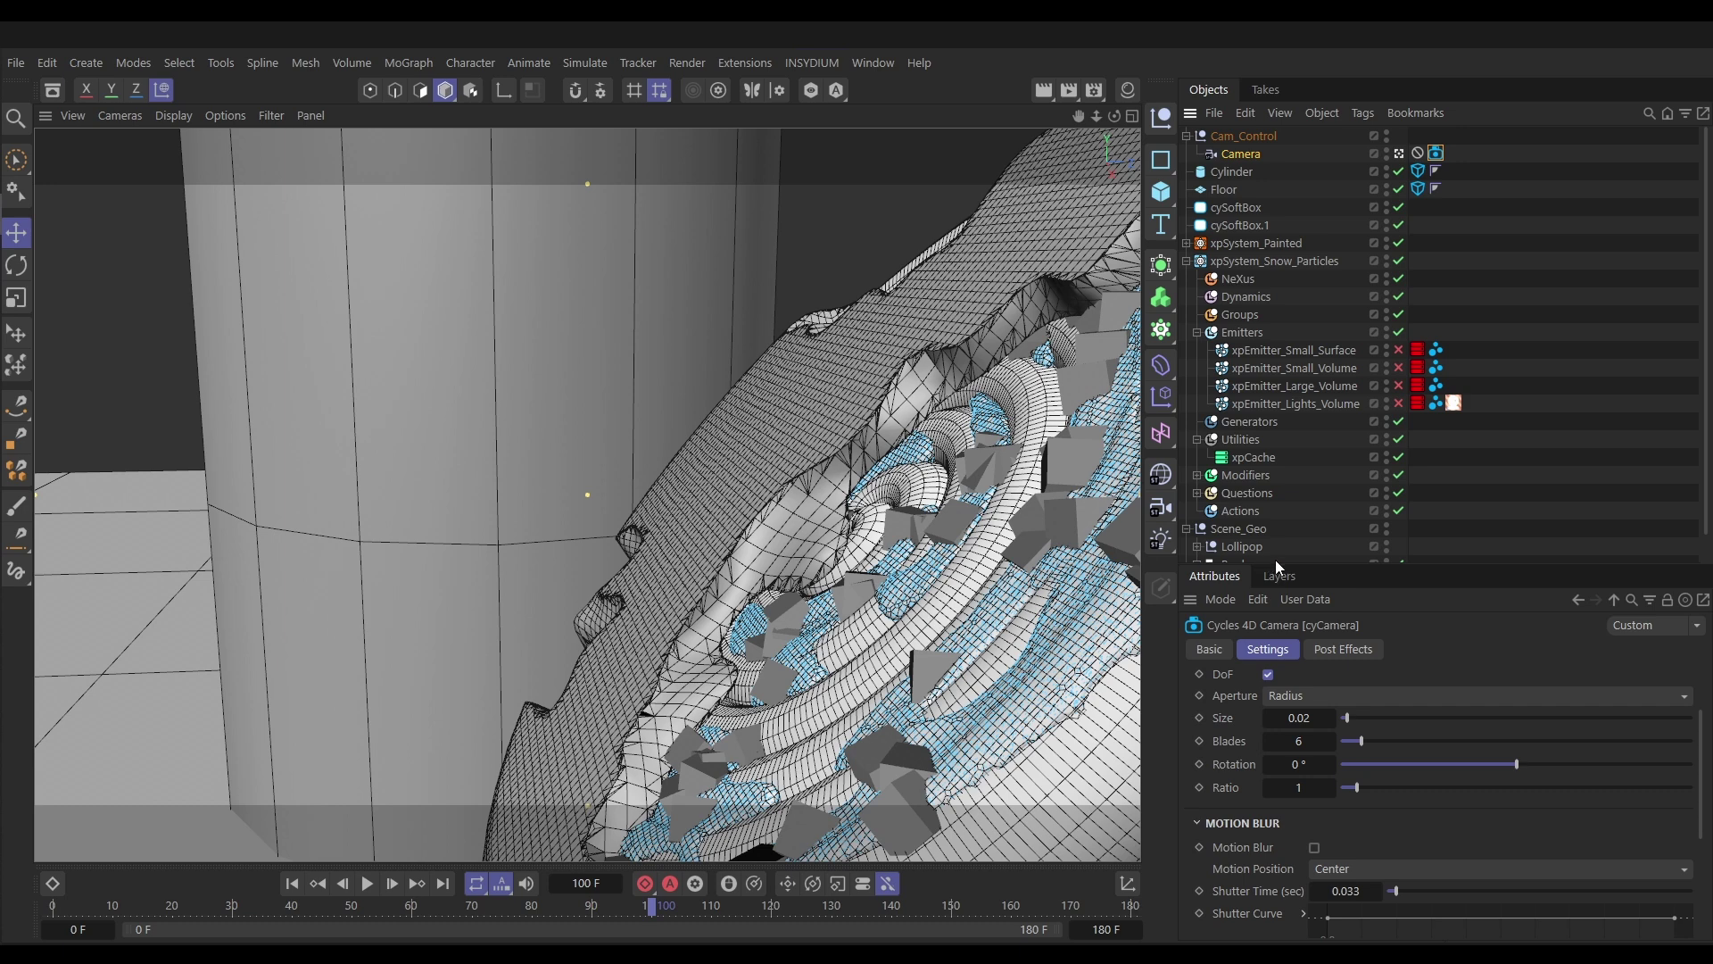
{"action": "scroll", "coordinate": [1705, 445], "scroll_direction": "down", "scroll_amount": 2}
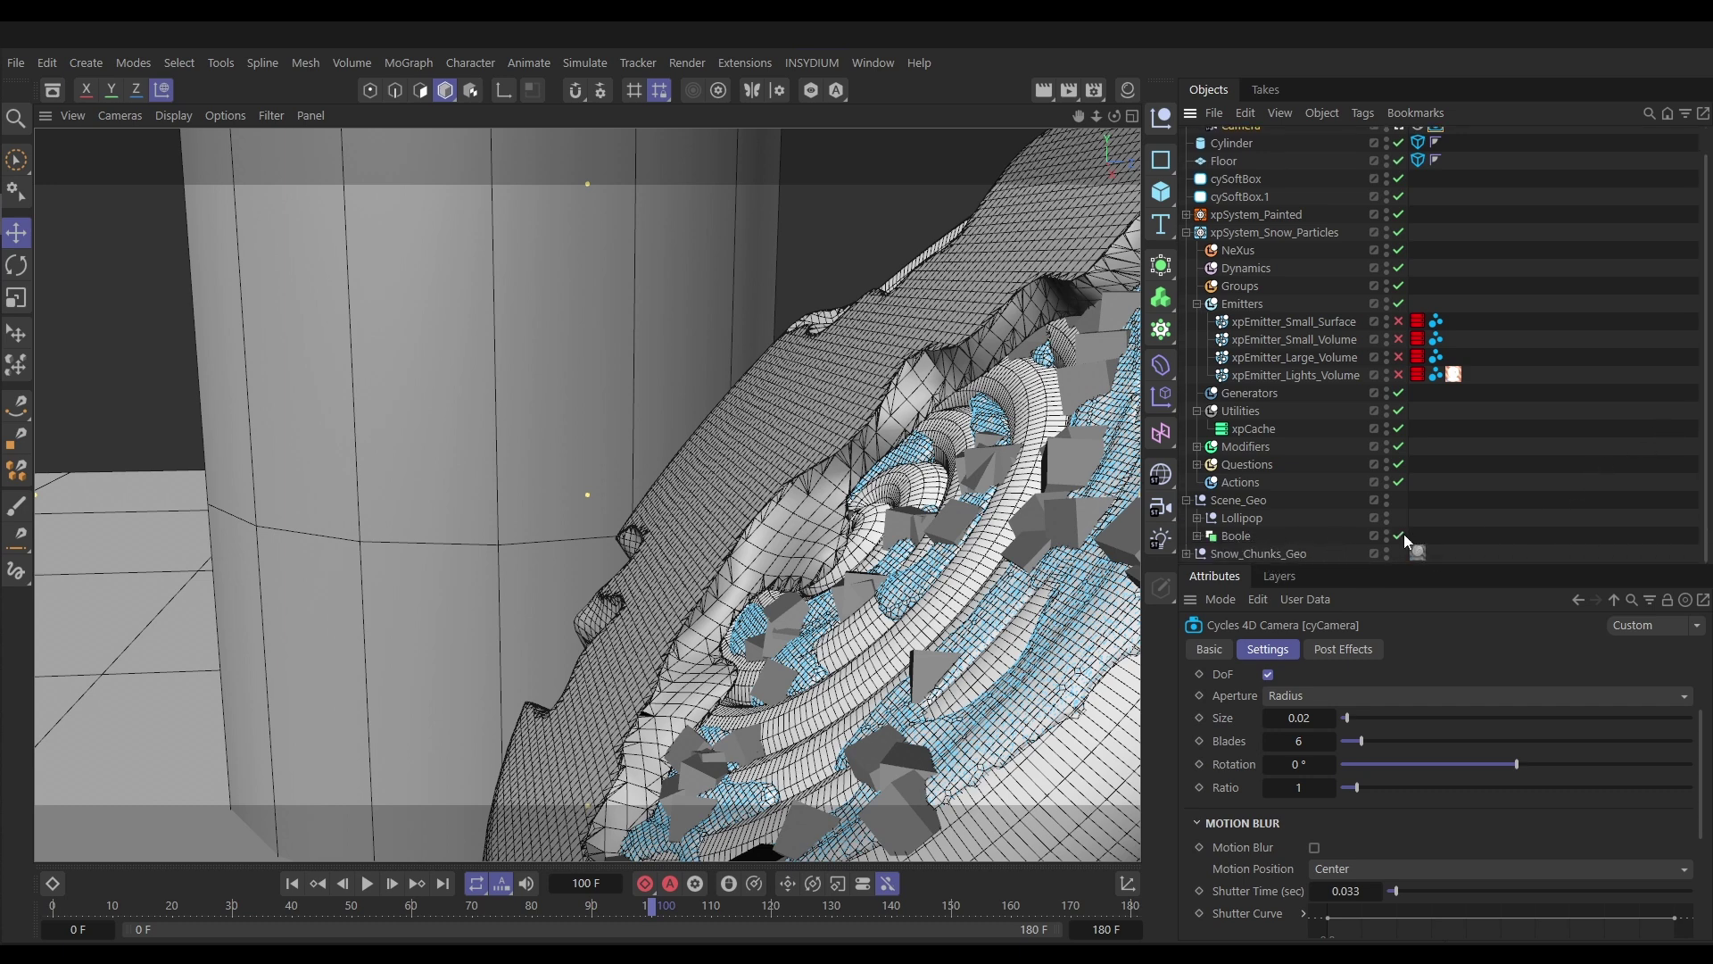
{"action": "left_click", "coordinate": [806, 64]}
{"action": "mouse_move", "coordinate": [839, 221]}
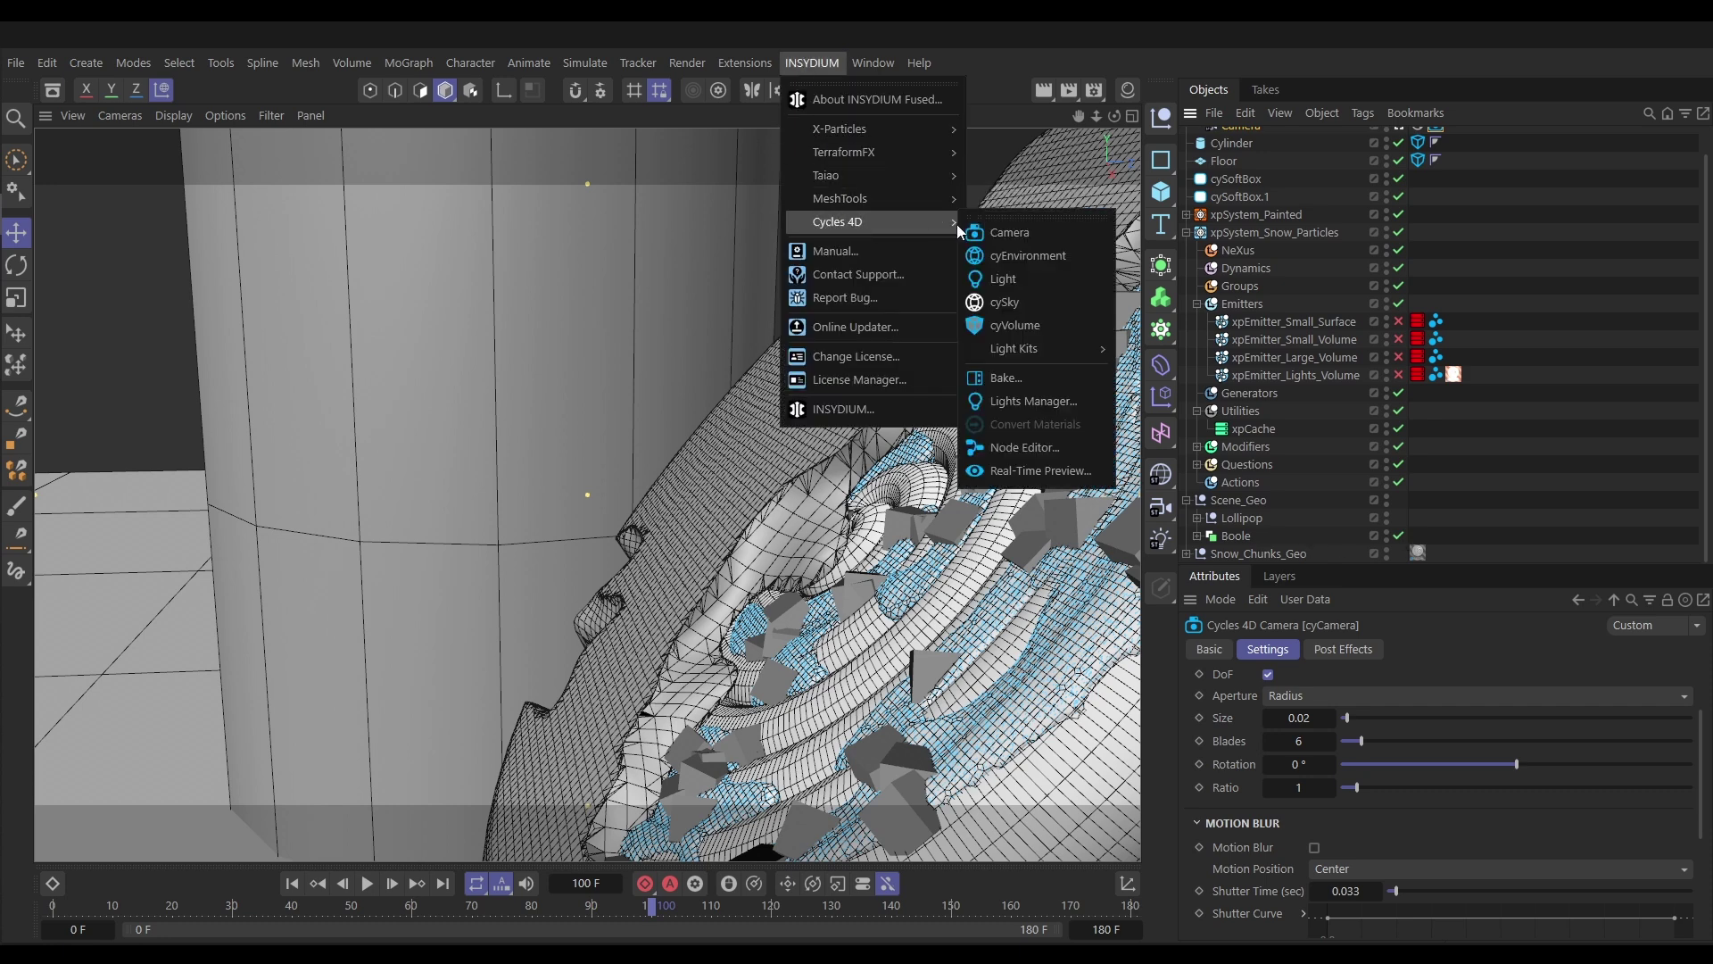
{"action": "left_click", "coordinate": [1035, 464]}
{"action": "left_click_drag", "start_coordinate": [1140, 85], "coordinate": [548, 74]}
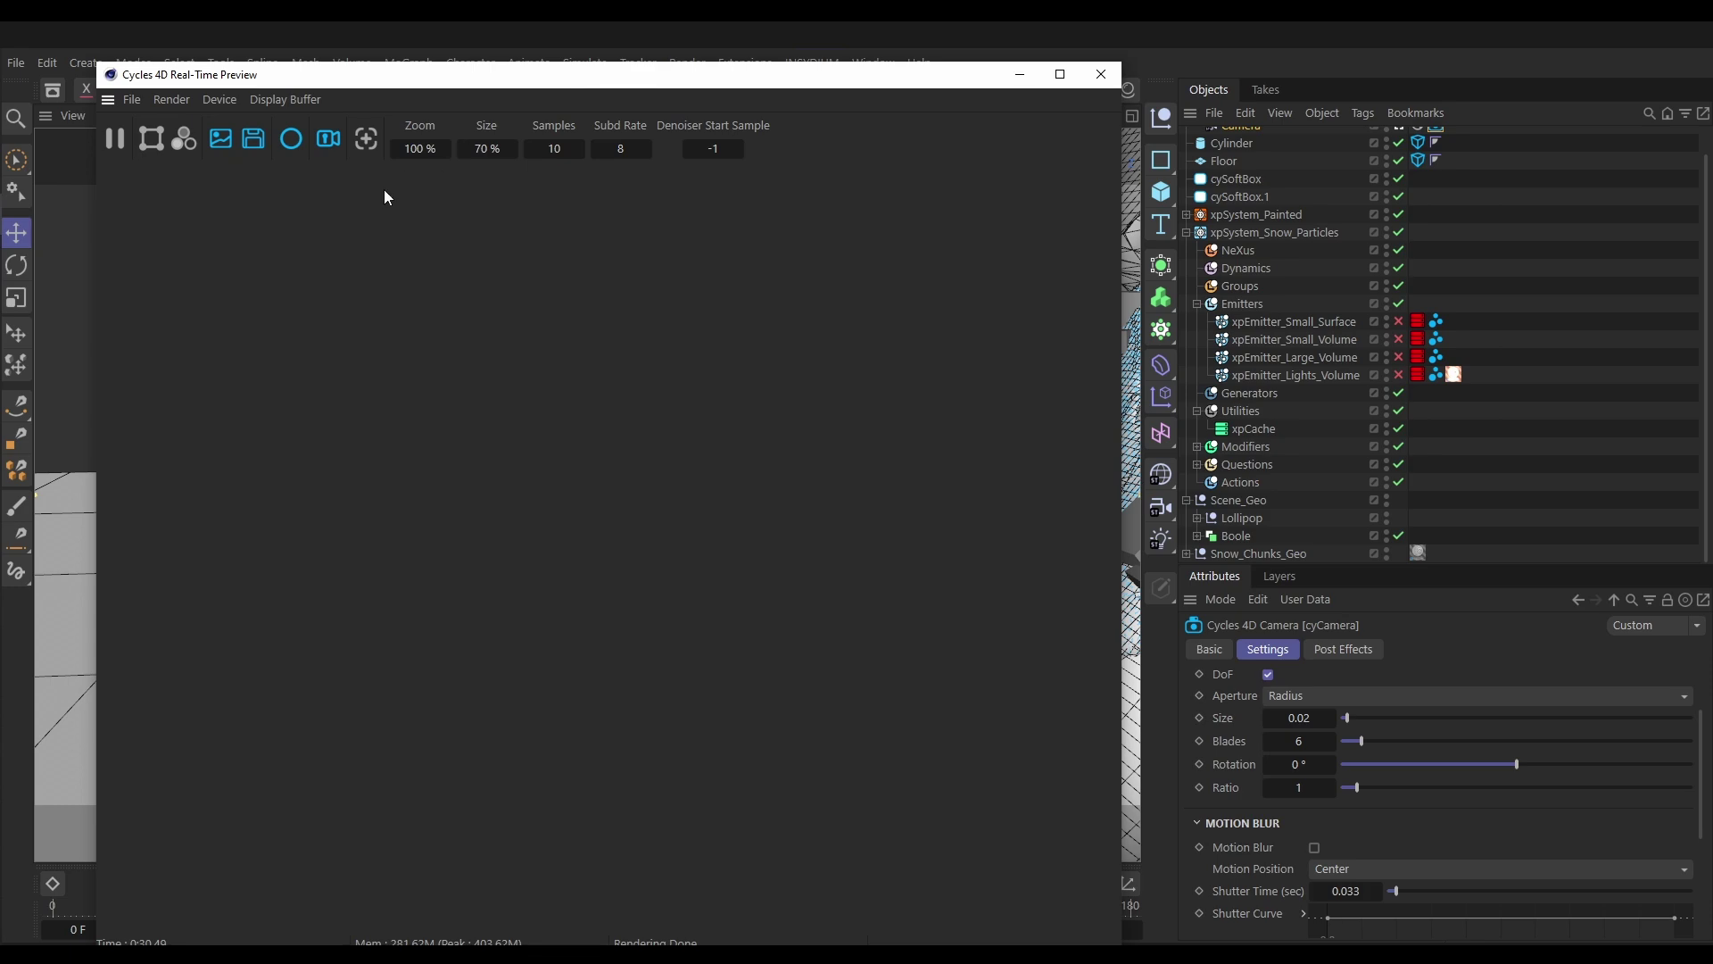
Refresh the real-time preview without the snow particles and move its window clear of the object list
{"action": "left_click", "coordinate": [111, 134]}
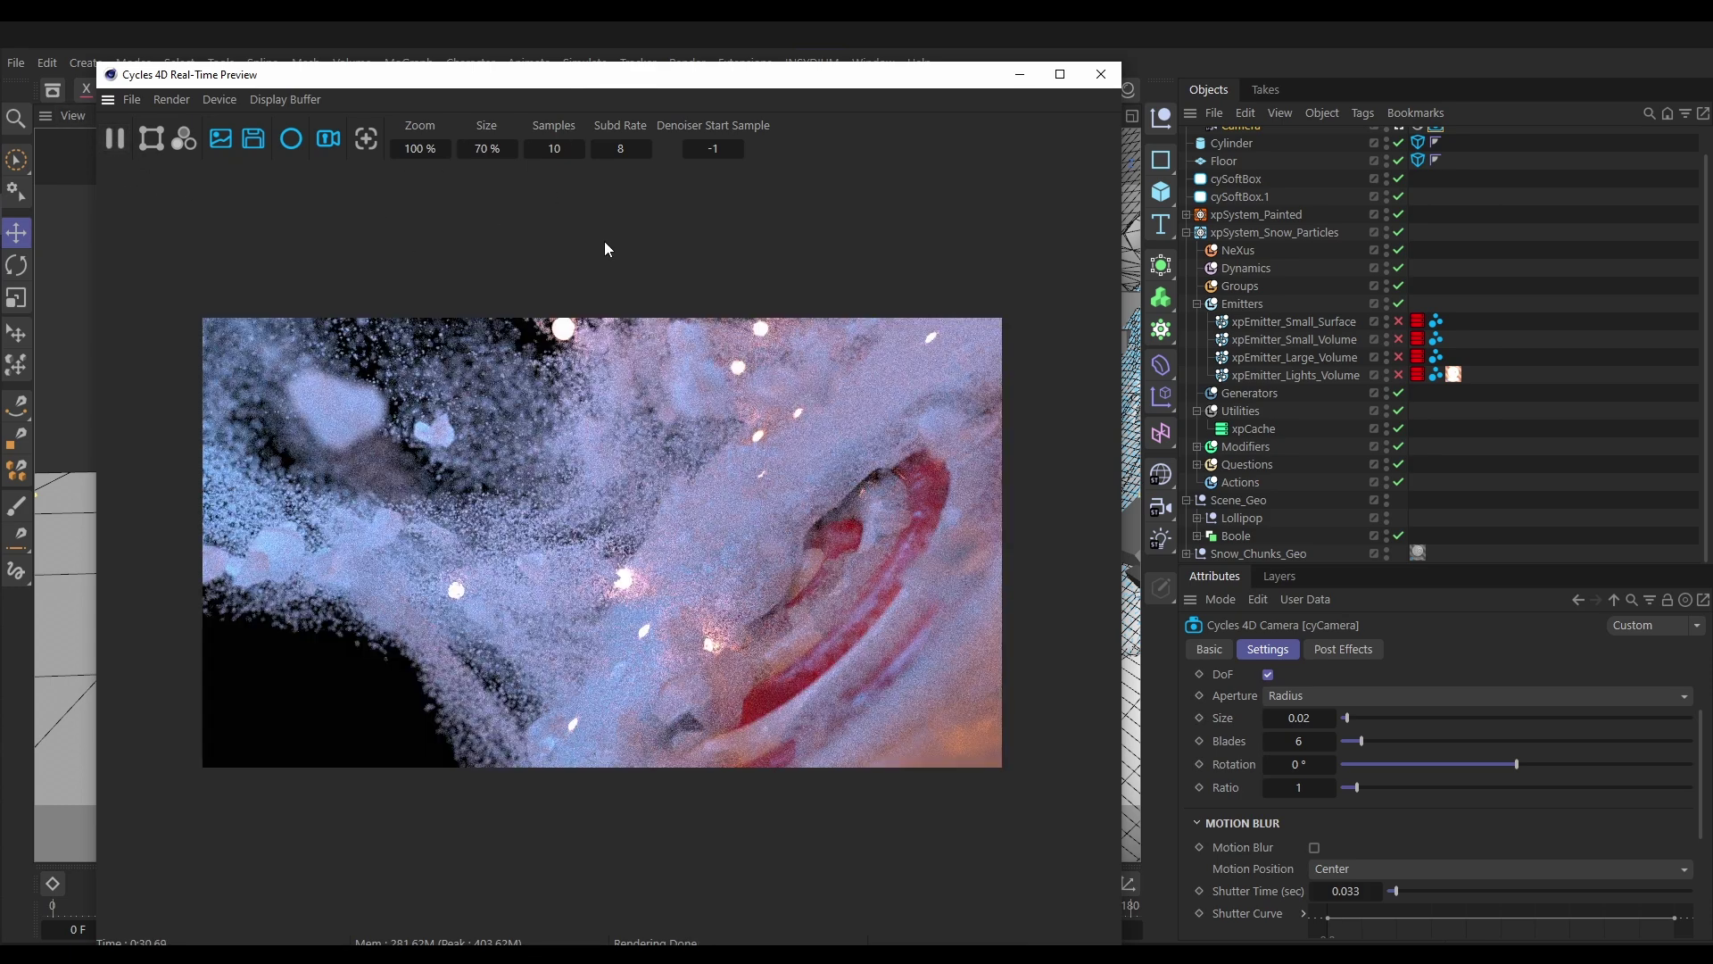
{"action": "left_click_drag", "start_coordinate": [814, 87], "coordinate": [482, 73]}
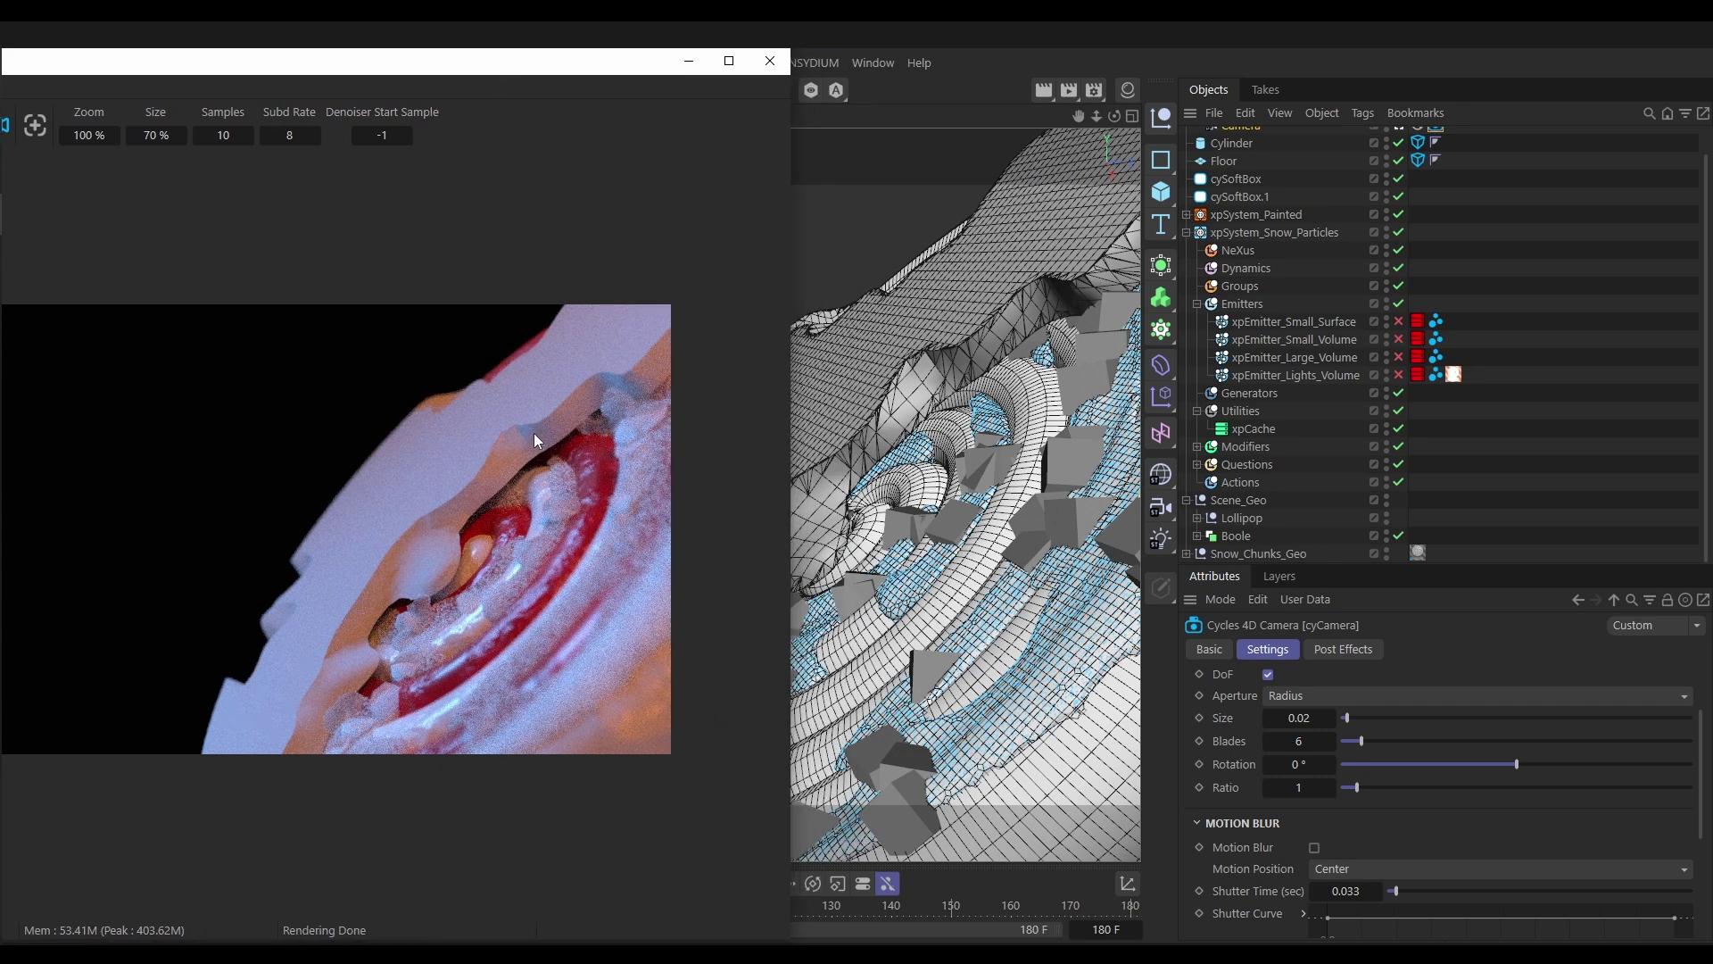
{"action": "left_click_drag", "start_coordinate": [518, 66], "coordinate": [450, 56]}
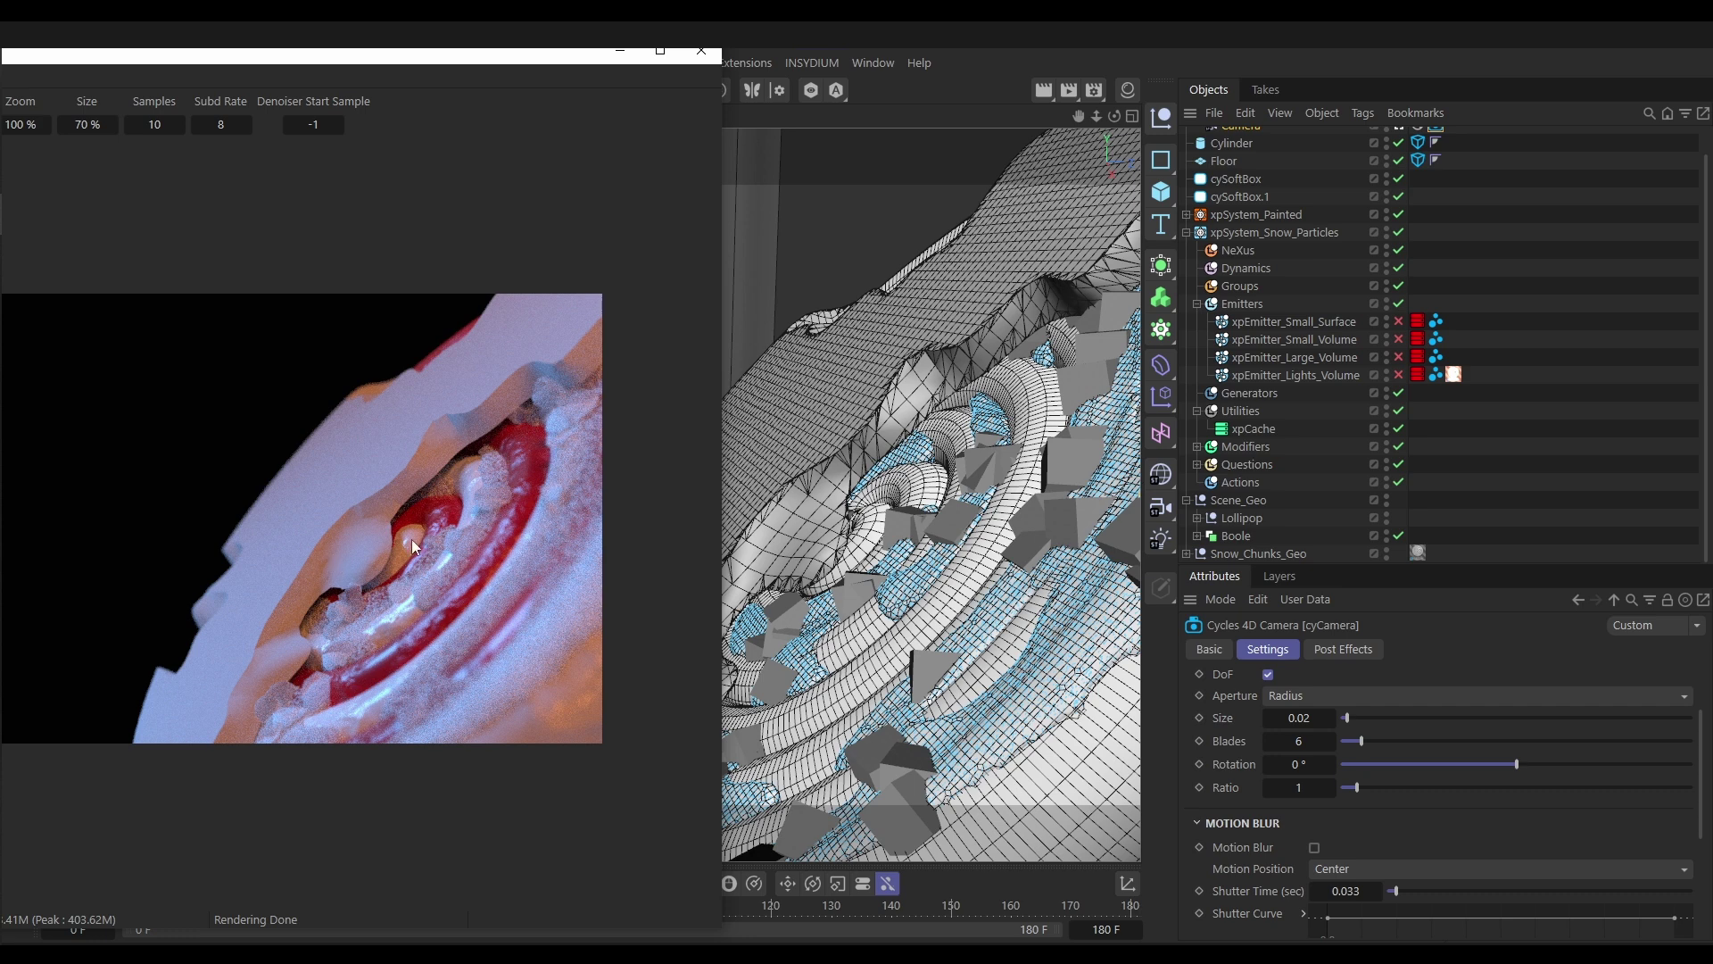
Add a Cycles 4D cyObject tag to the Boole object
{"action": "left_click", "coordinate": [1233, 537]}
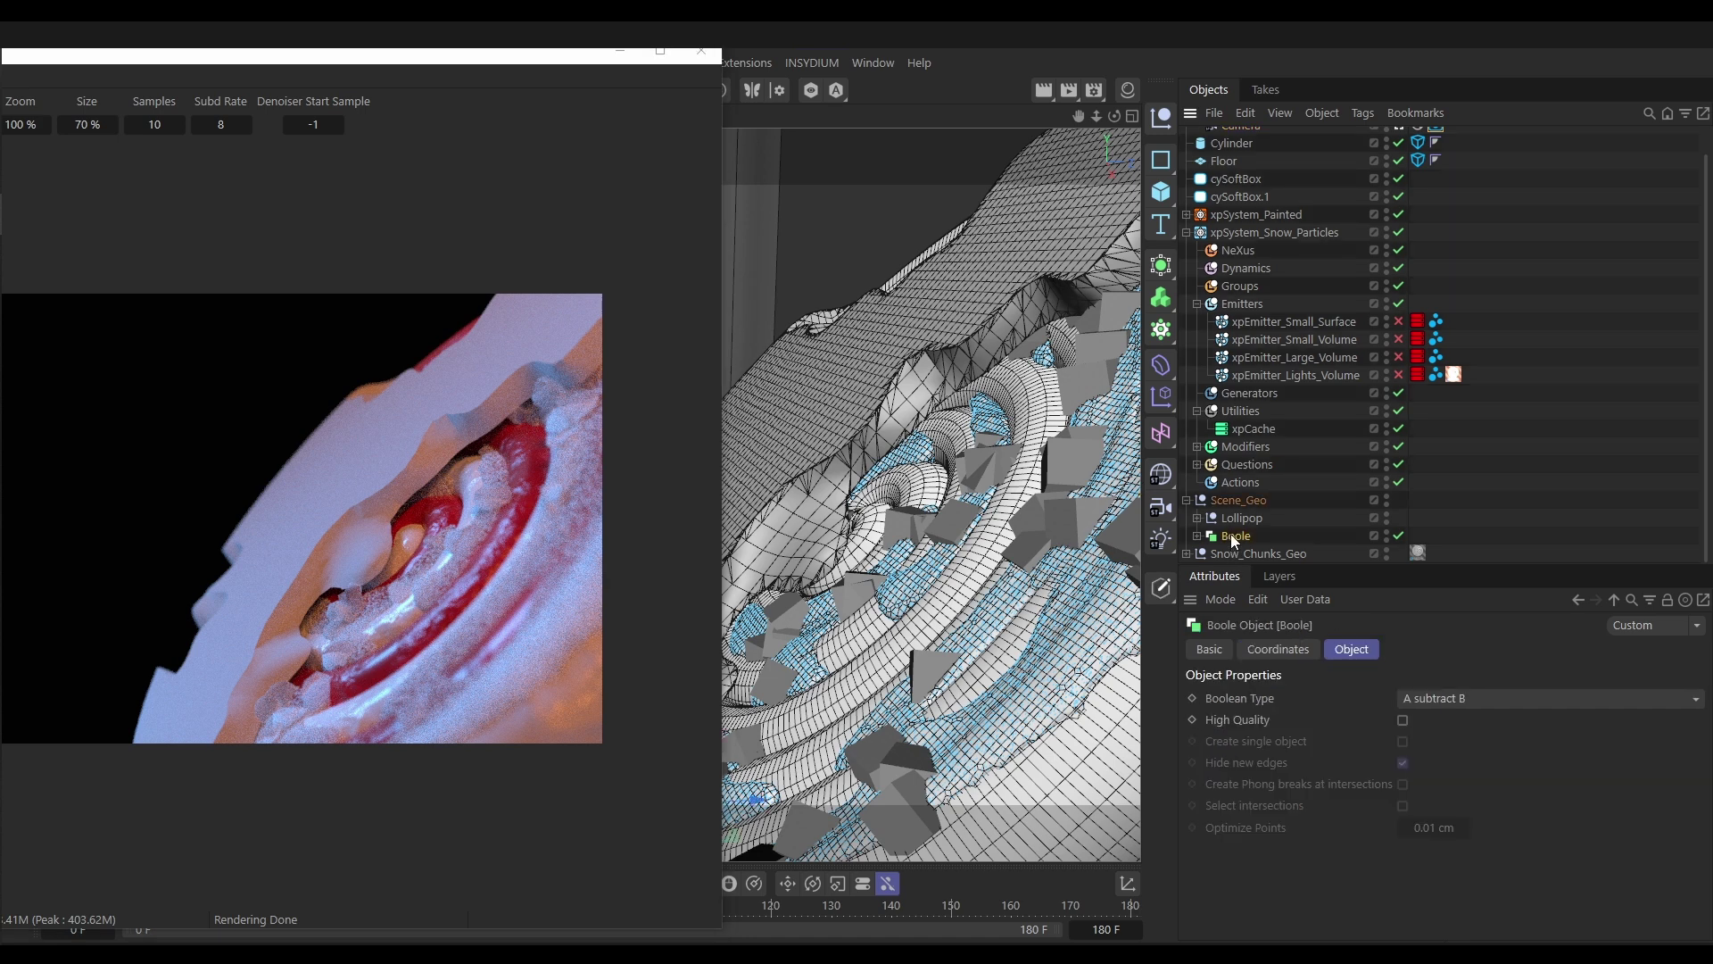
{"action": "left_click", "coordinate": [1362, 113]}
{"action": "mouse_move", "coordinate": [1420, 224]}
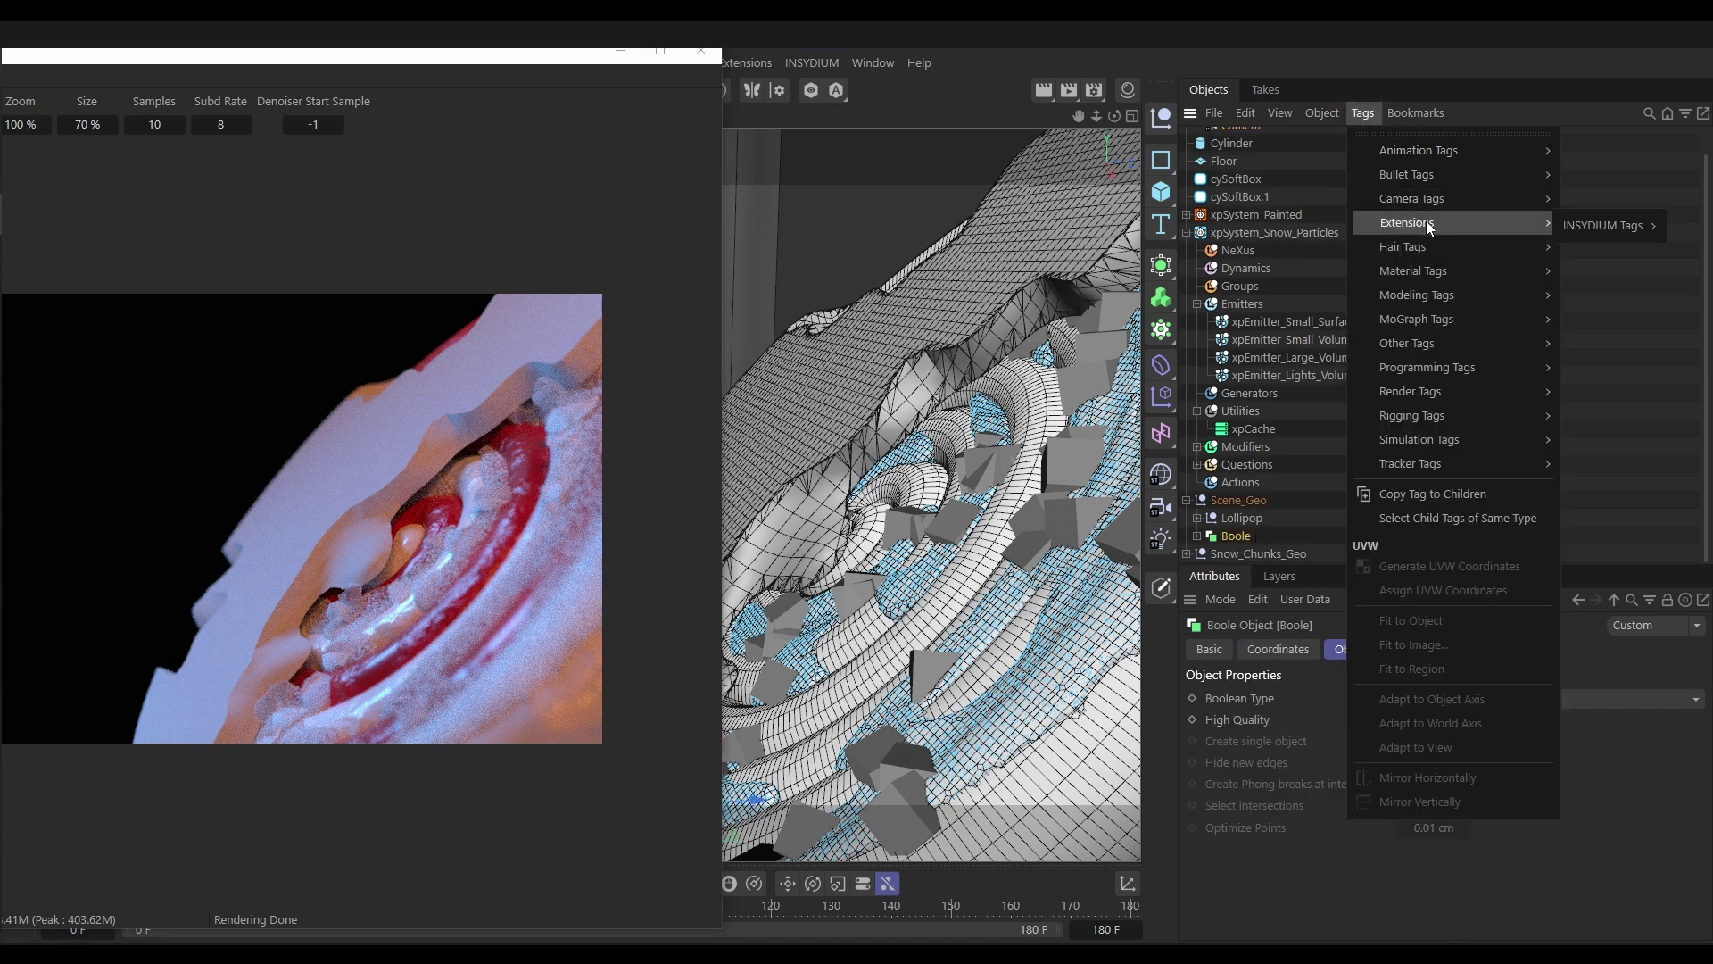
{"action": "mouse_move", "coordinate": [1598, 232]}
{"action": "mouse_move", "coordinate": [1521, 253]}
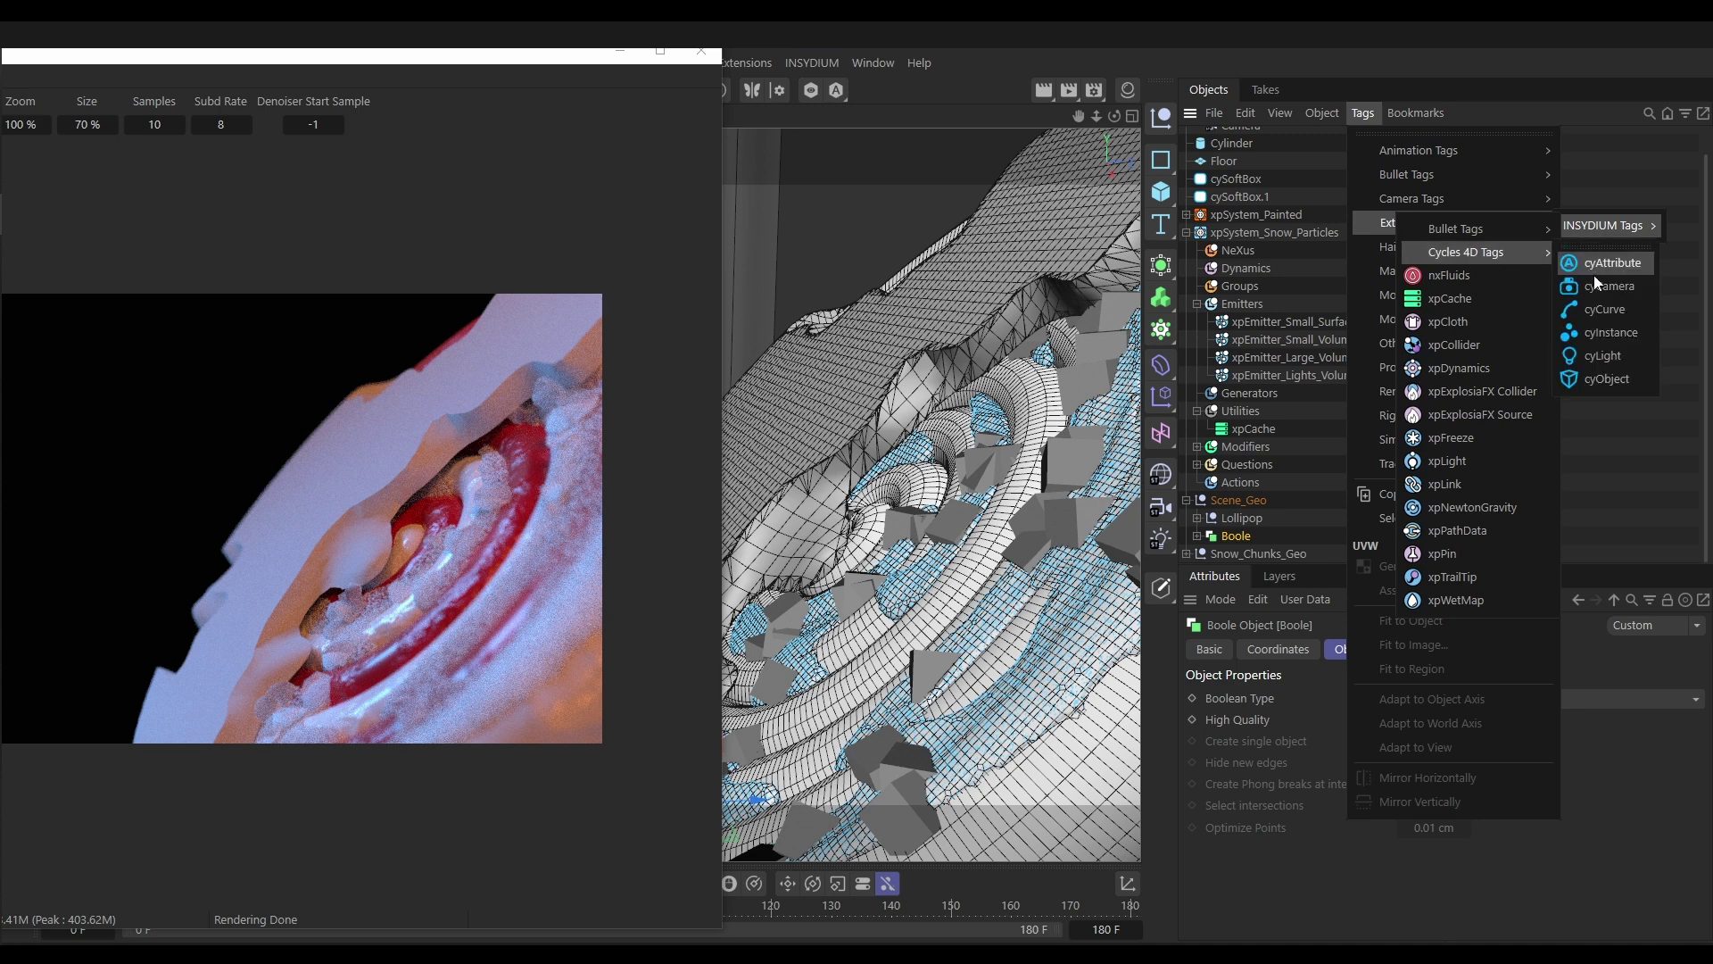
{"action": "left_click", "coordinate": [1599, 378]}
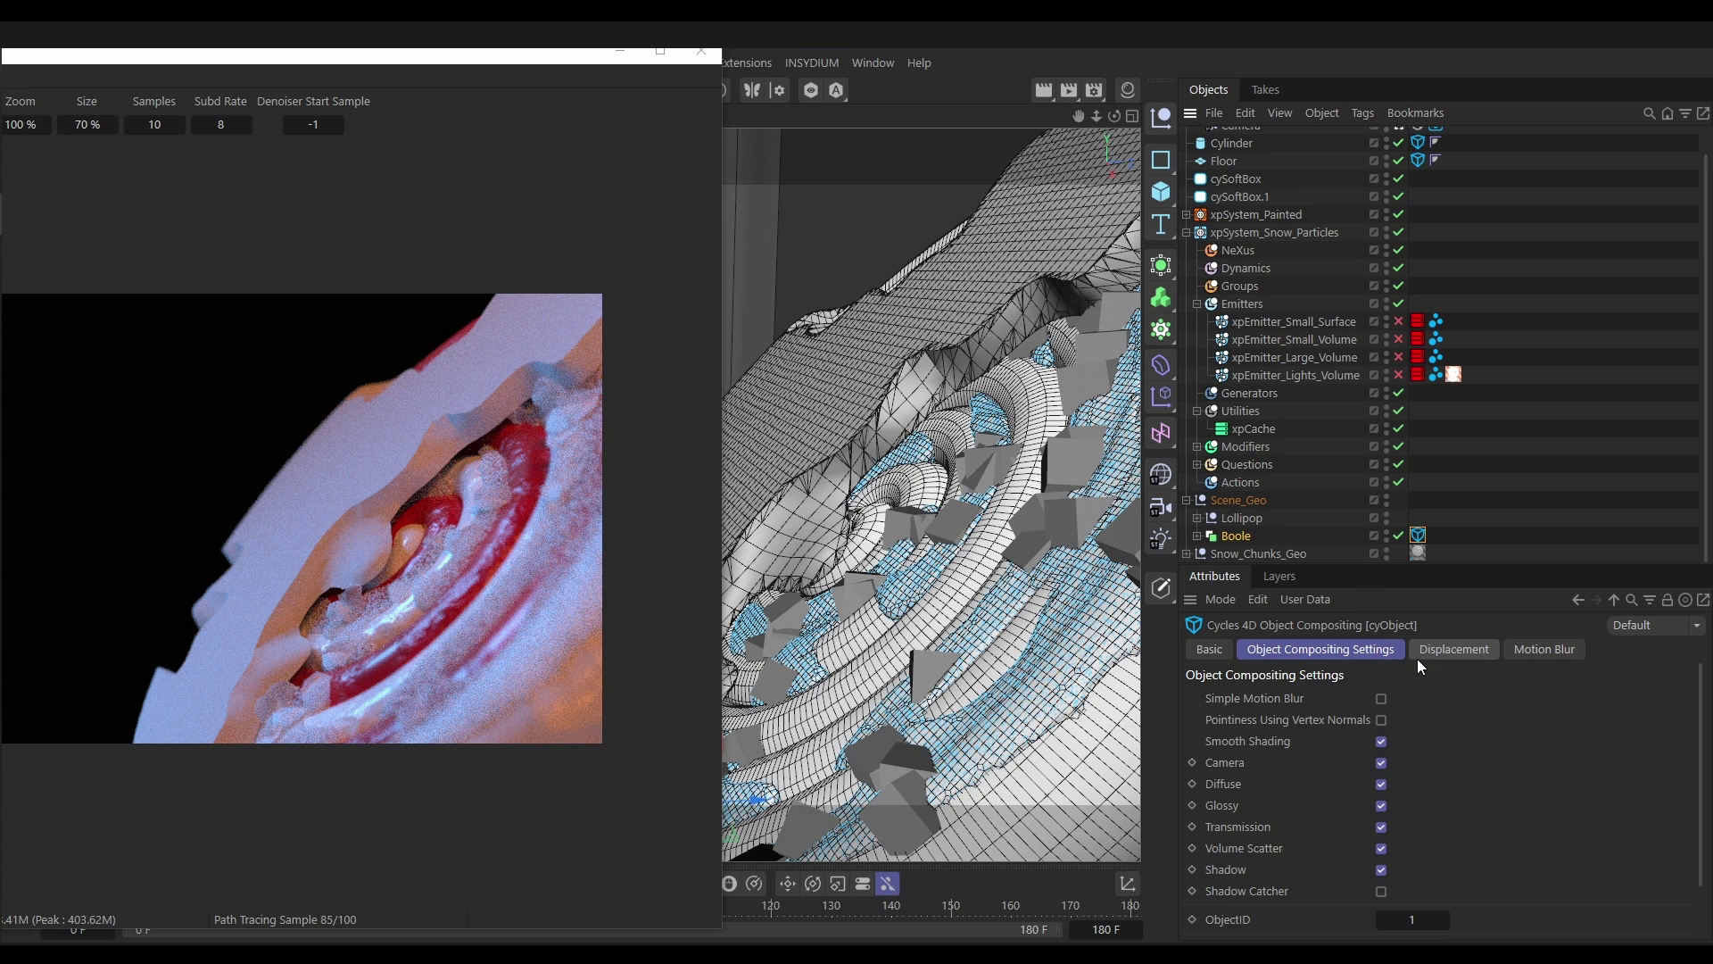
Set the Boole cyObject tag's displacement subdivision type to Catmull Clark
{"action": "left_click", "coordinate": [1446, 650]}
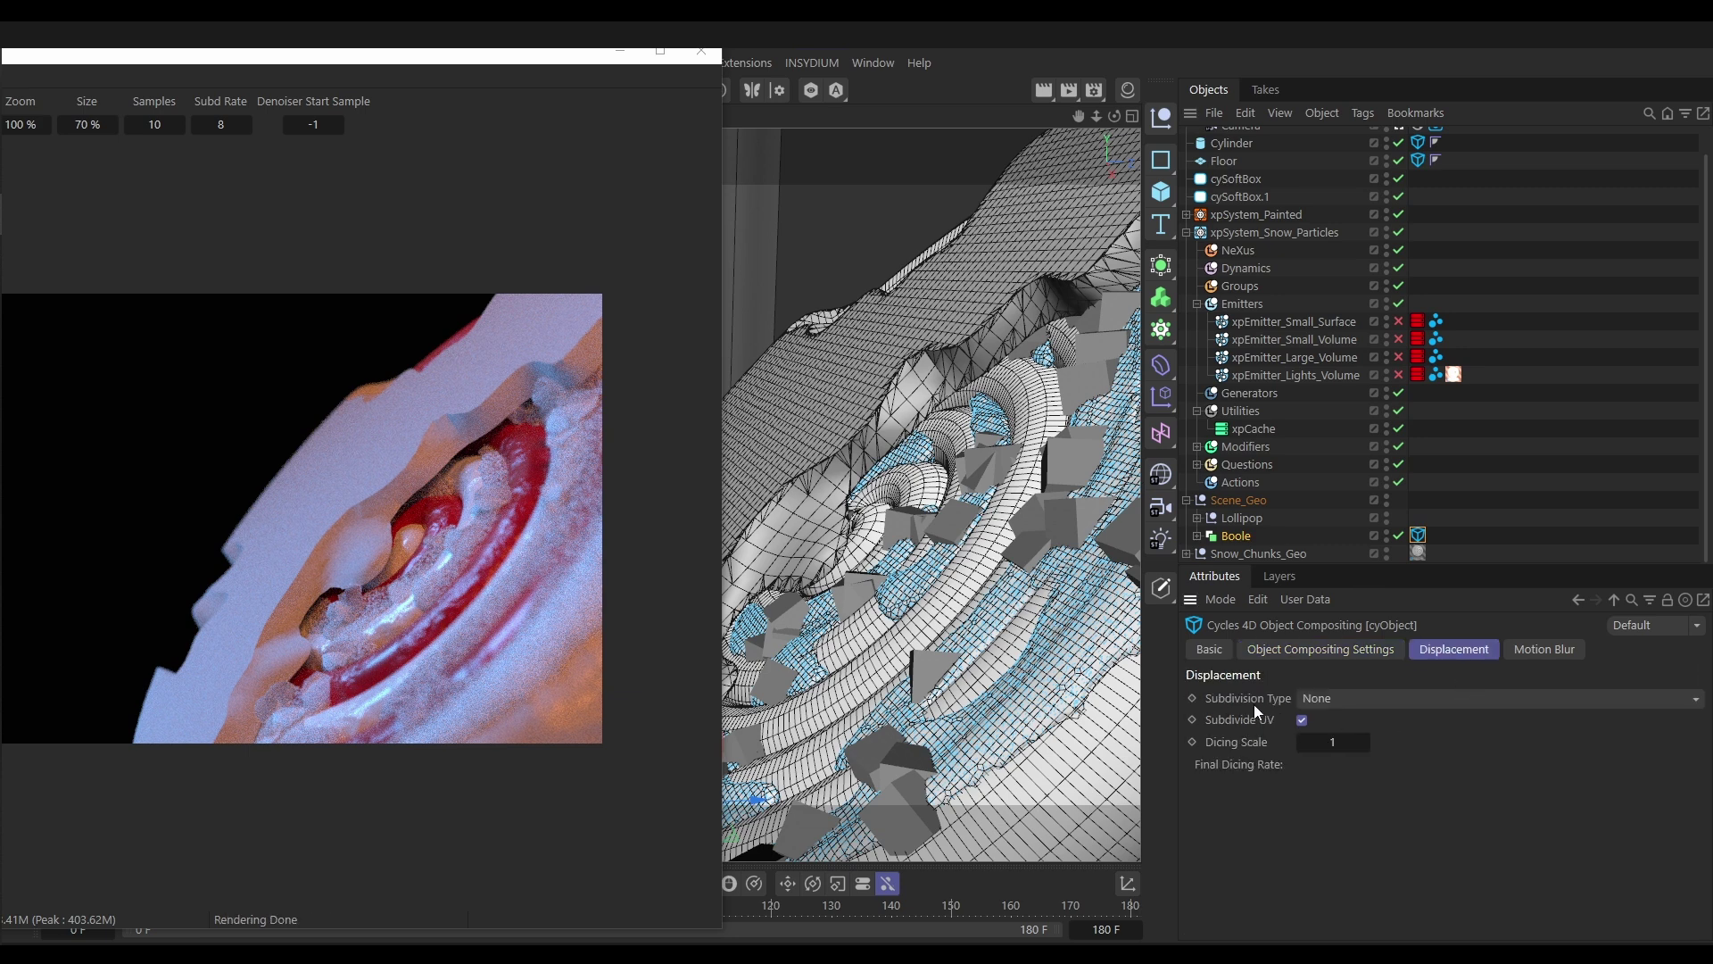
{"action": "left_click", "coordinate": [1320, 697]}
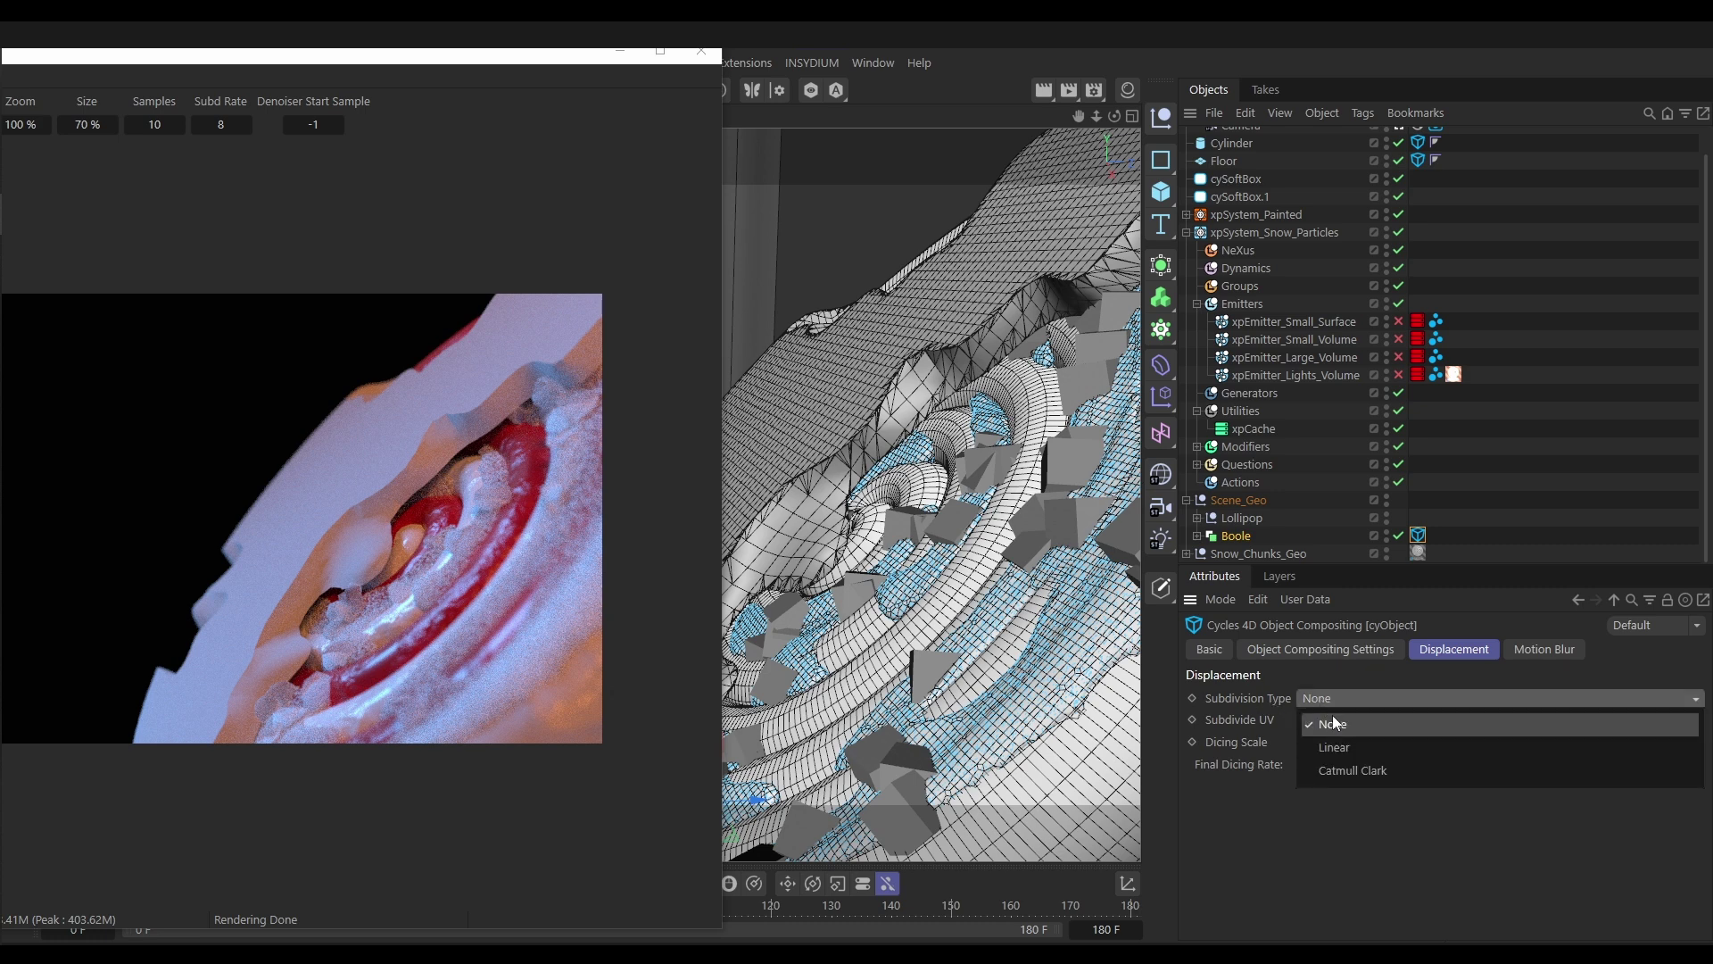
{"action": "left_click", "coordinate": [1346, 773]}
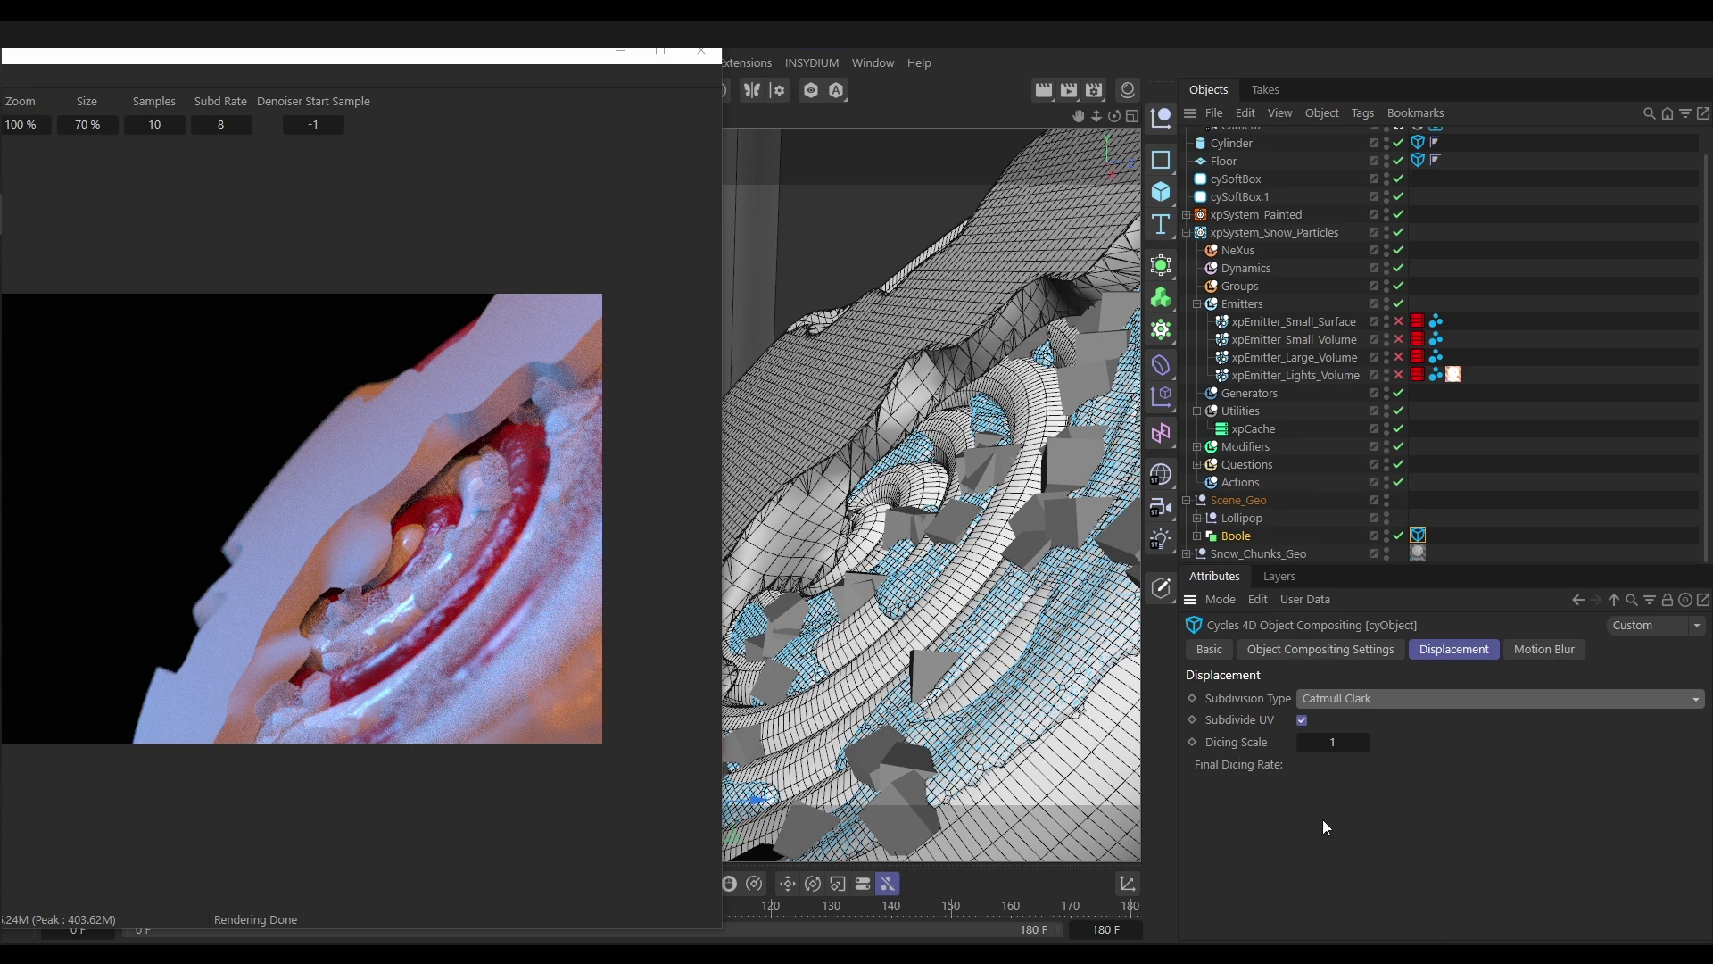
Create a Cycles 4D Diffuse BSDF surface material and apply it to the Boole object
{"action": "left_click", "coordinate": [1127, 92]}
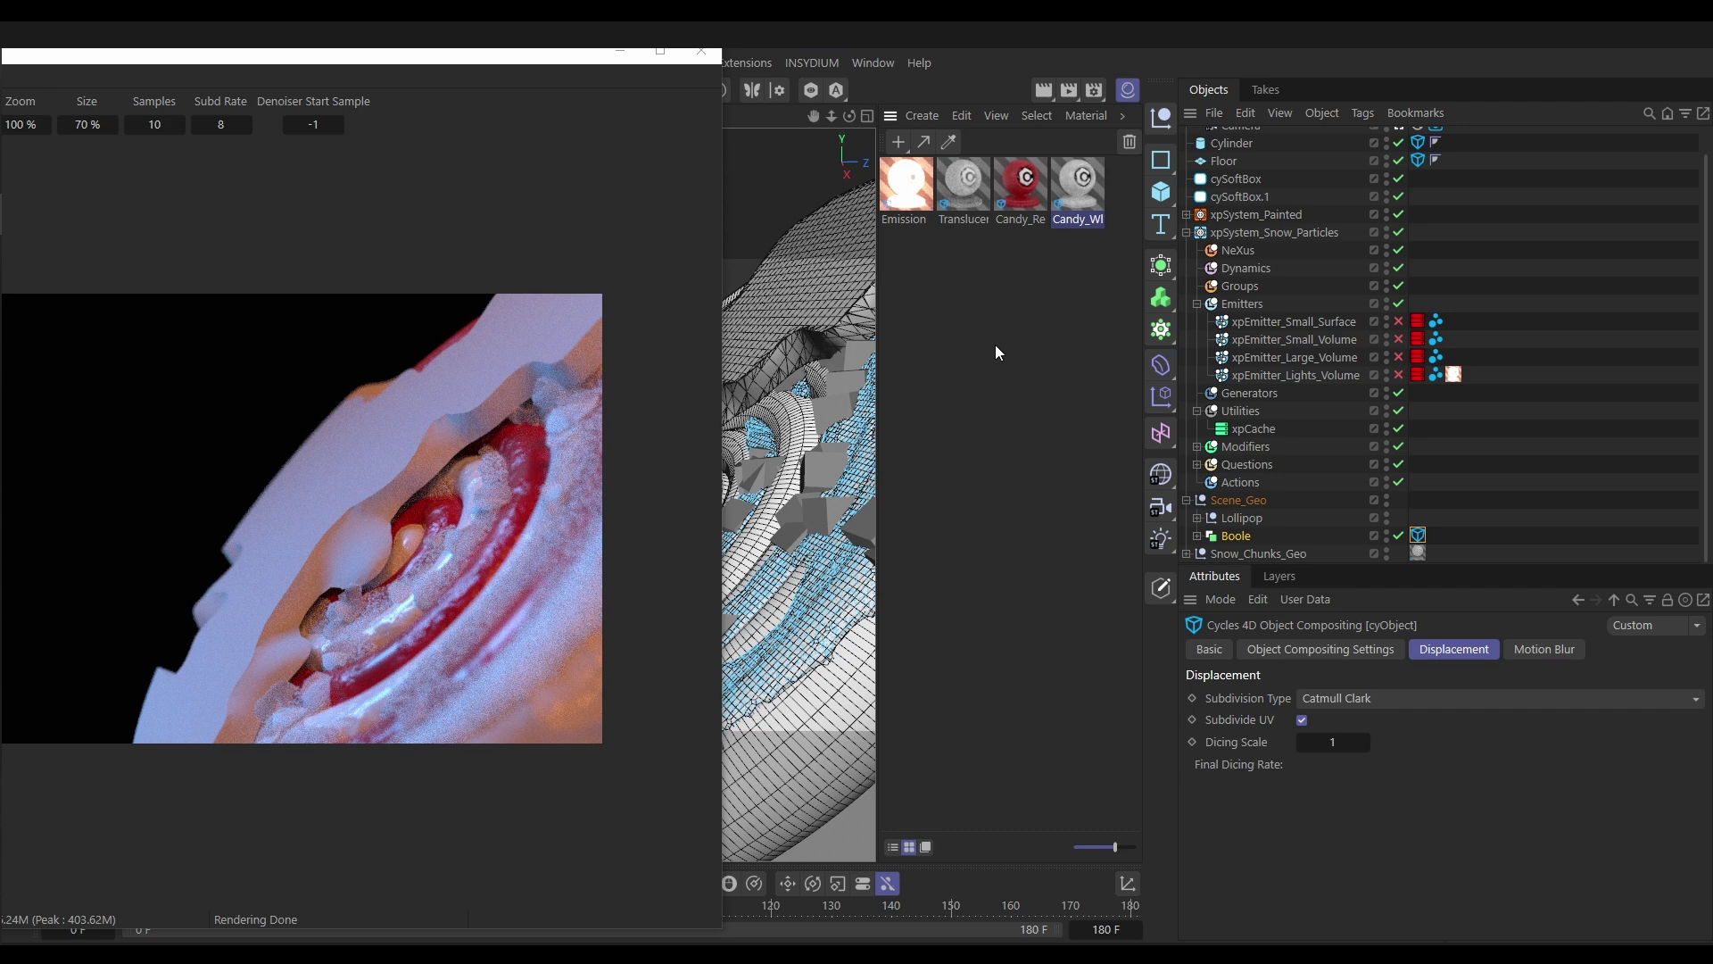
{"action": "left_click", "coordinate": [1121, 111]}
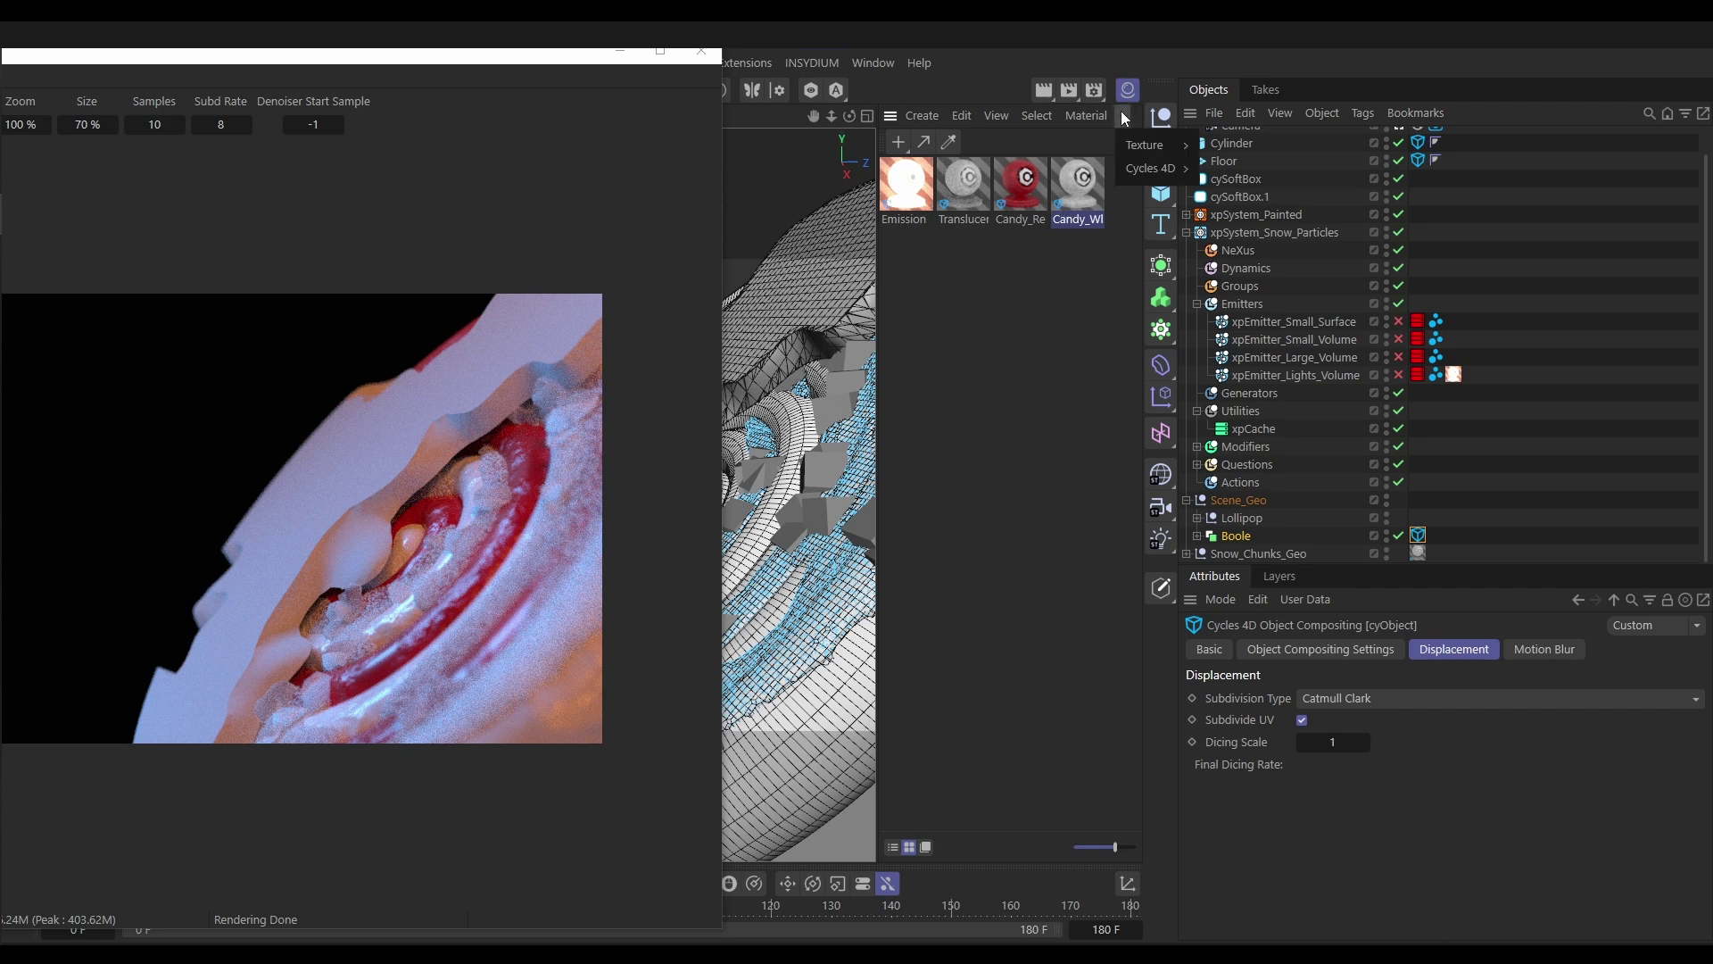
{"action": "mouse_move", "coordinate": [1139, 172]}
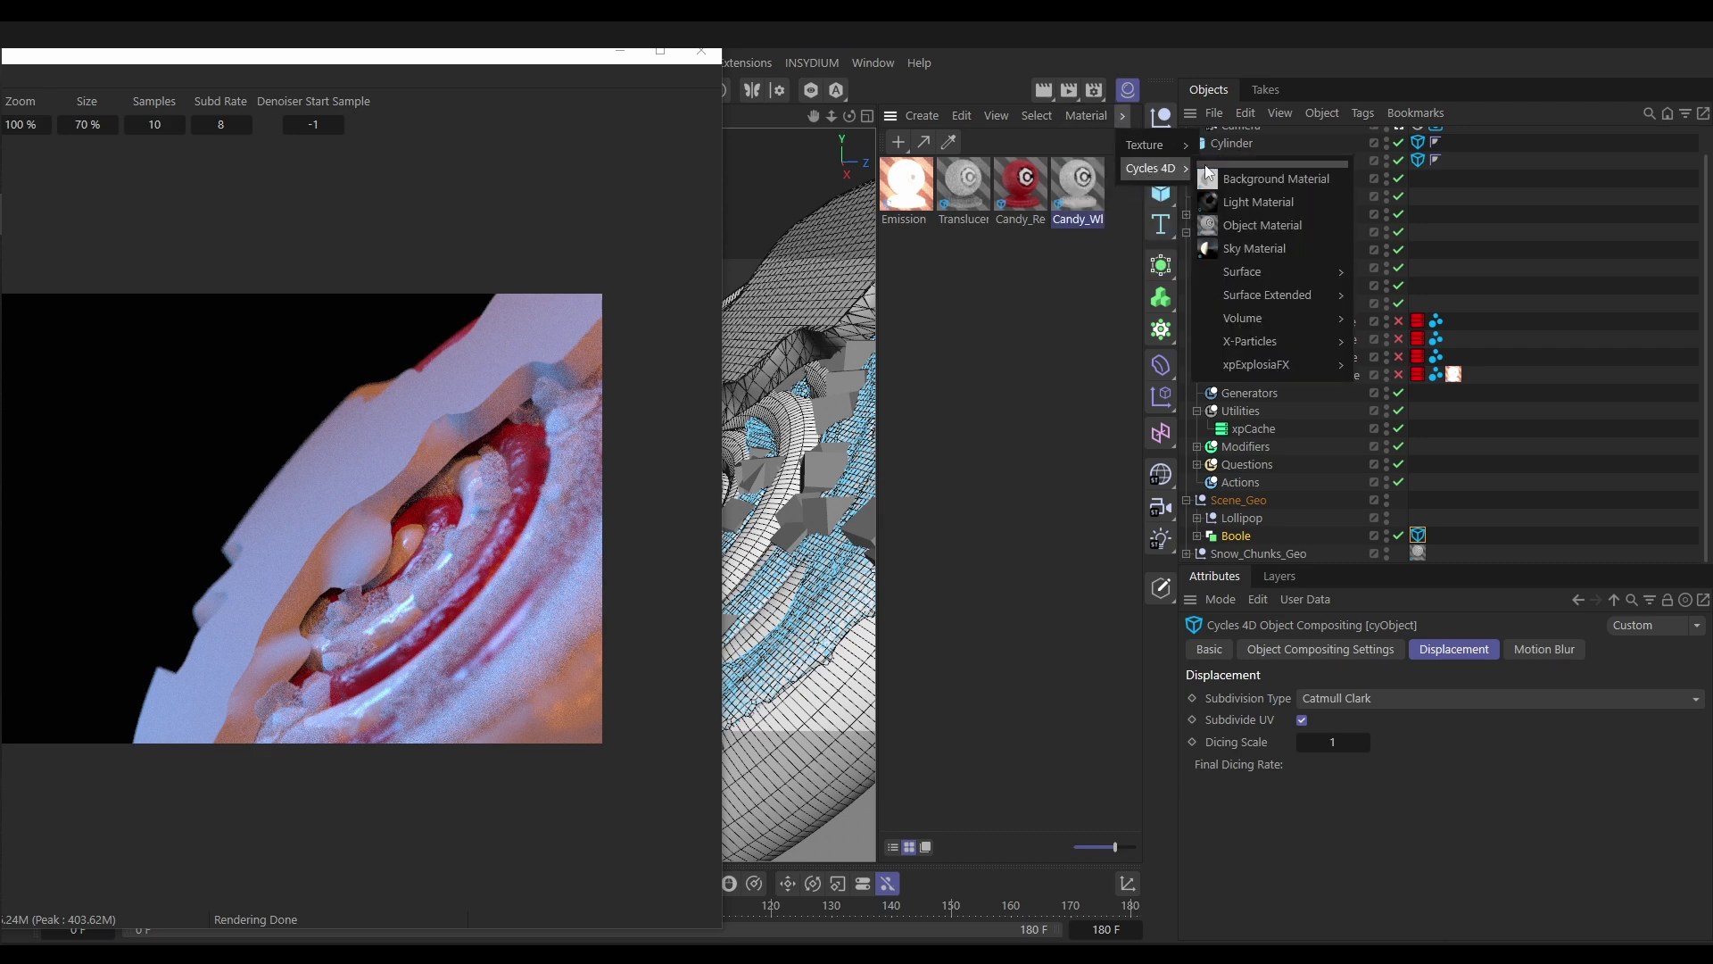
{"action": "mouse_move", "coordinate": [1272, 271]}
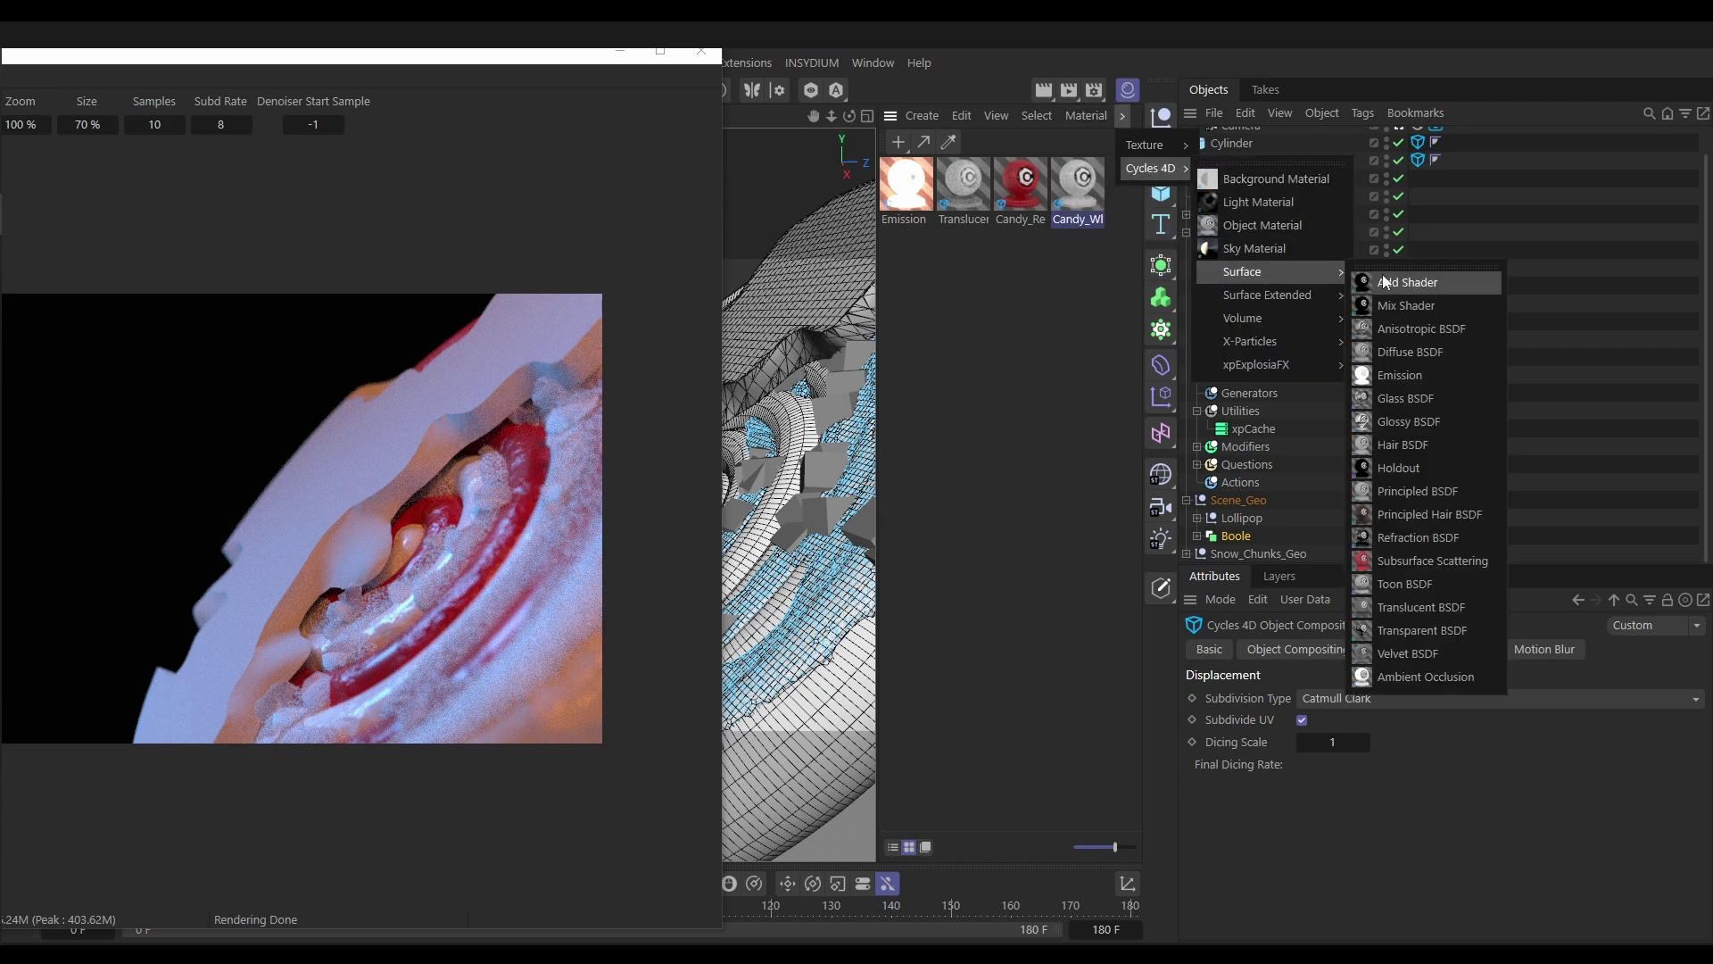
{"action": "left_click", "coordinate": [1398, 354]}
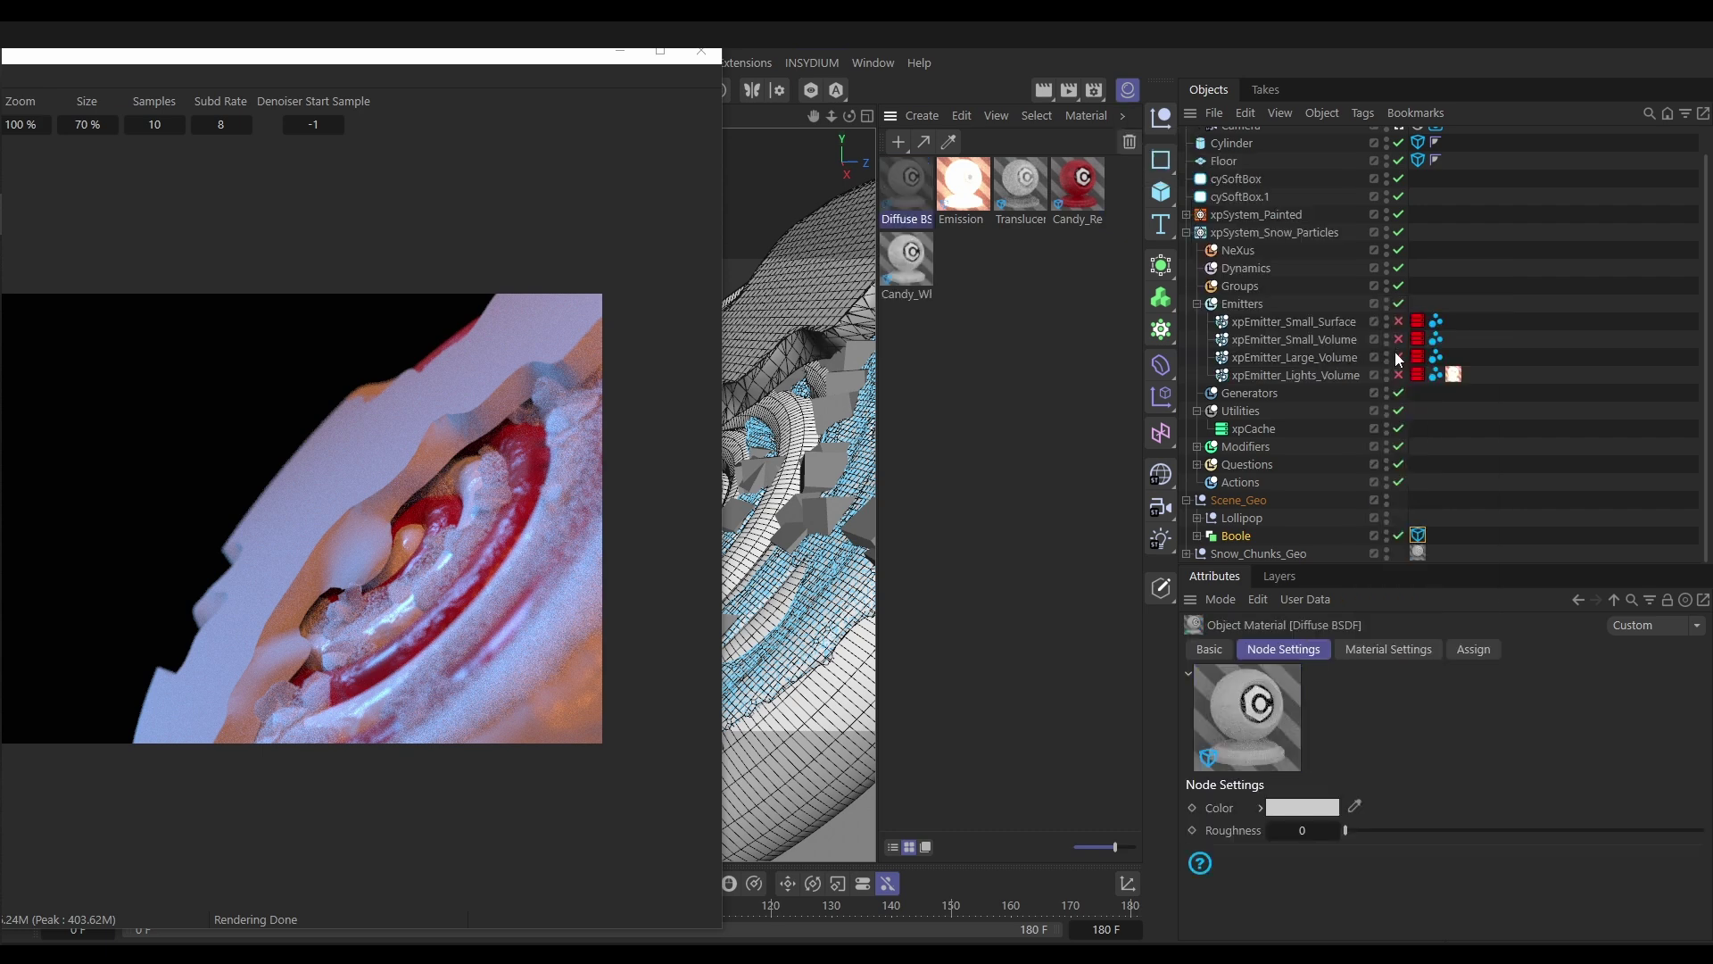
{"action": "left_click_drag", "start_coordinate": [910, 178], "coordinate": [1234, 537]}
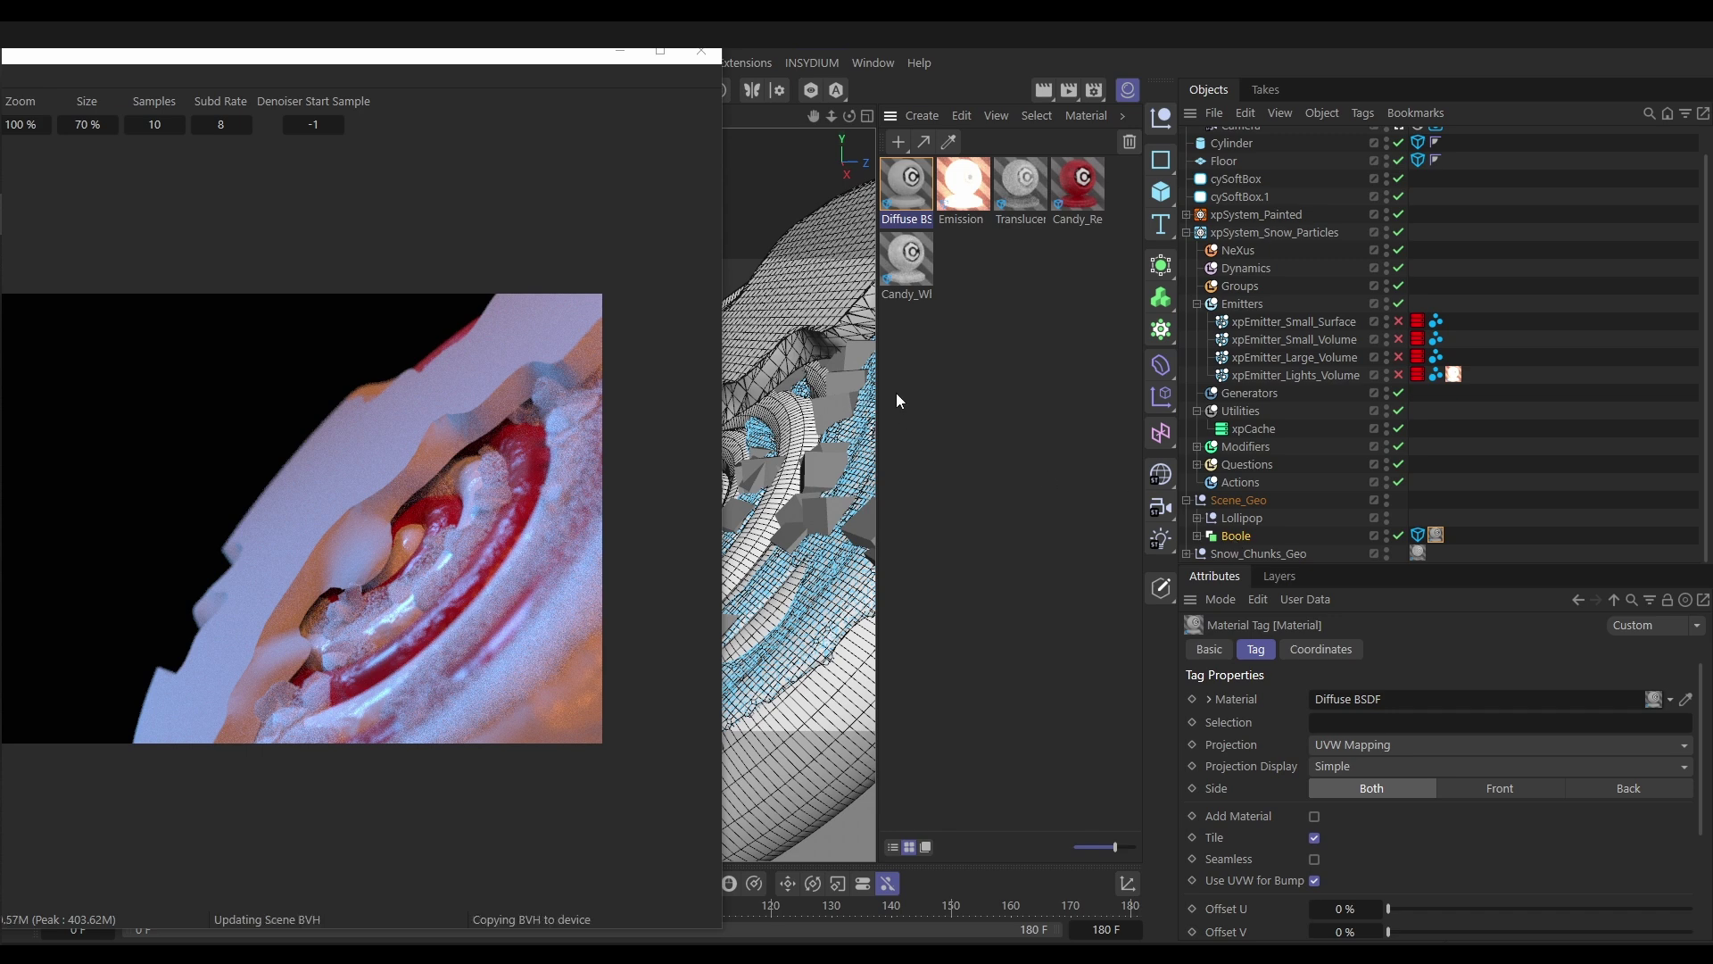
Brighten the Diffuse BSDF material's color to pure white with a value of 100% and close the Node Editor
{"action": "double_click", "coordinate": [915, 190]}
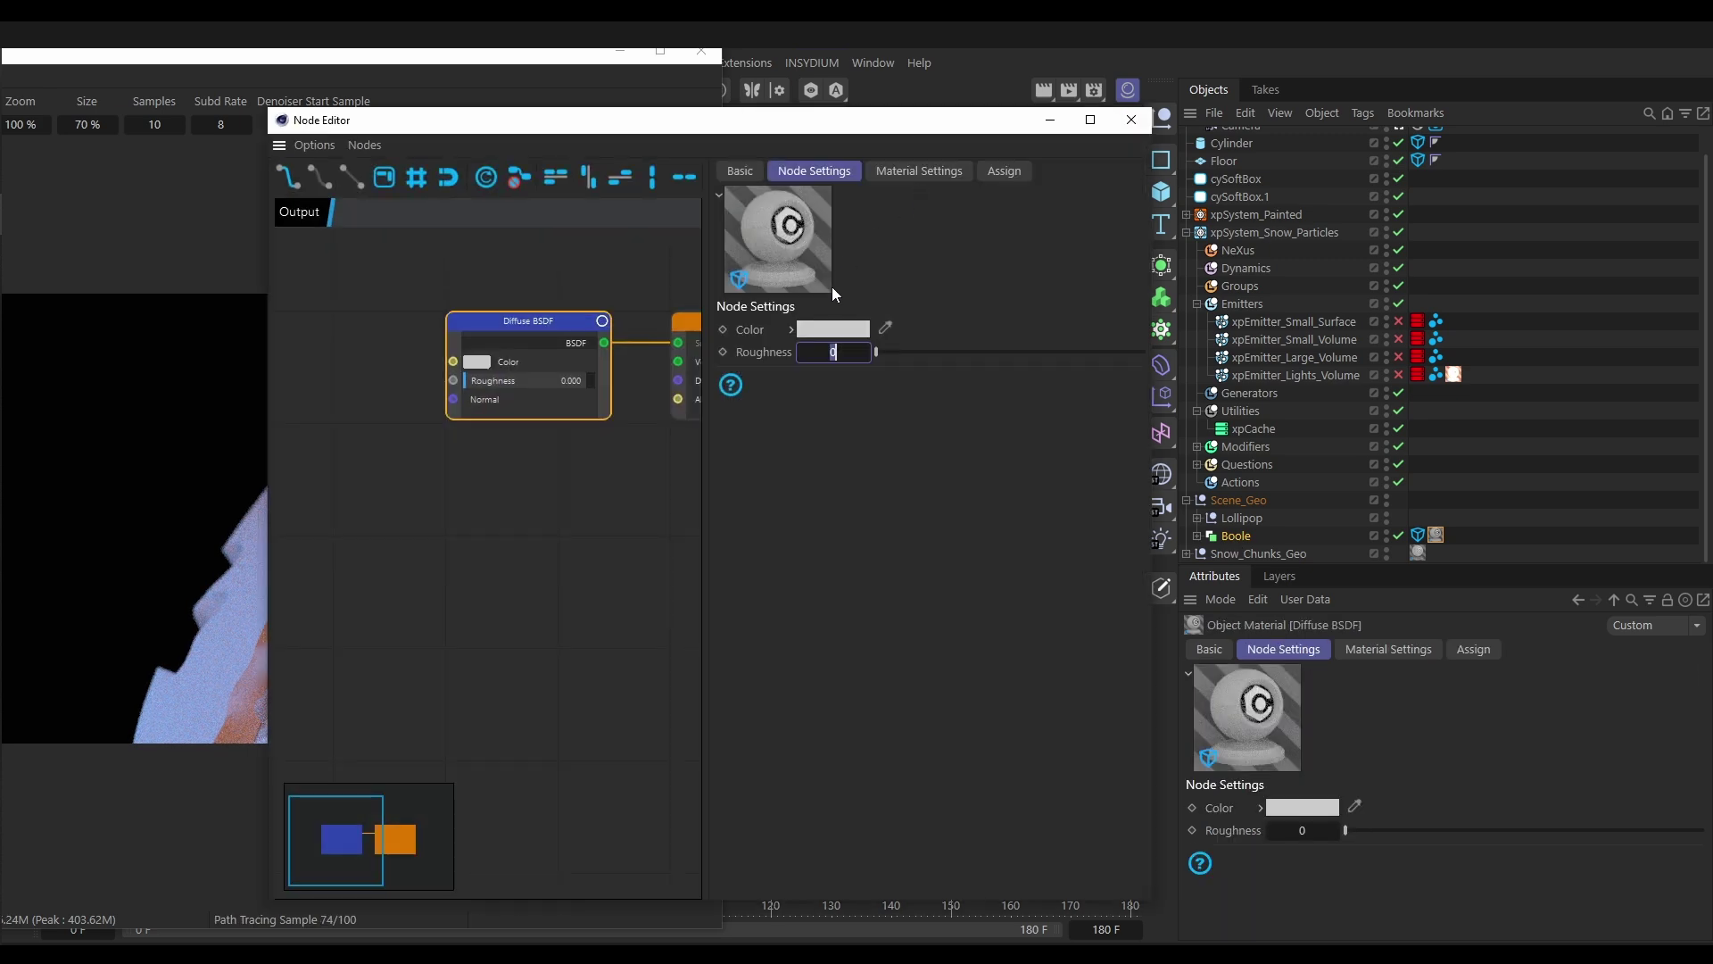
{"action": "left_click", "coordinate": [790, 330]}
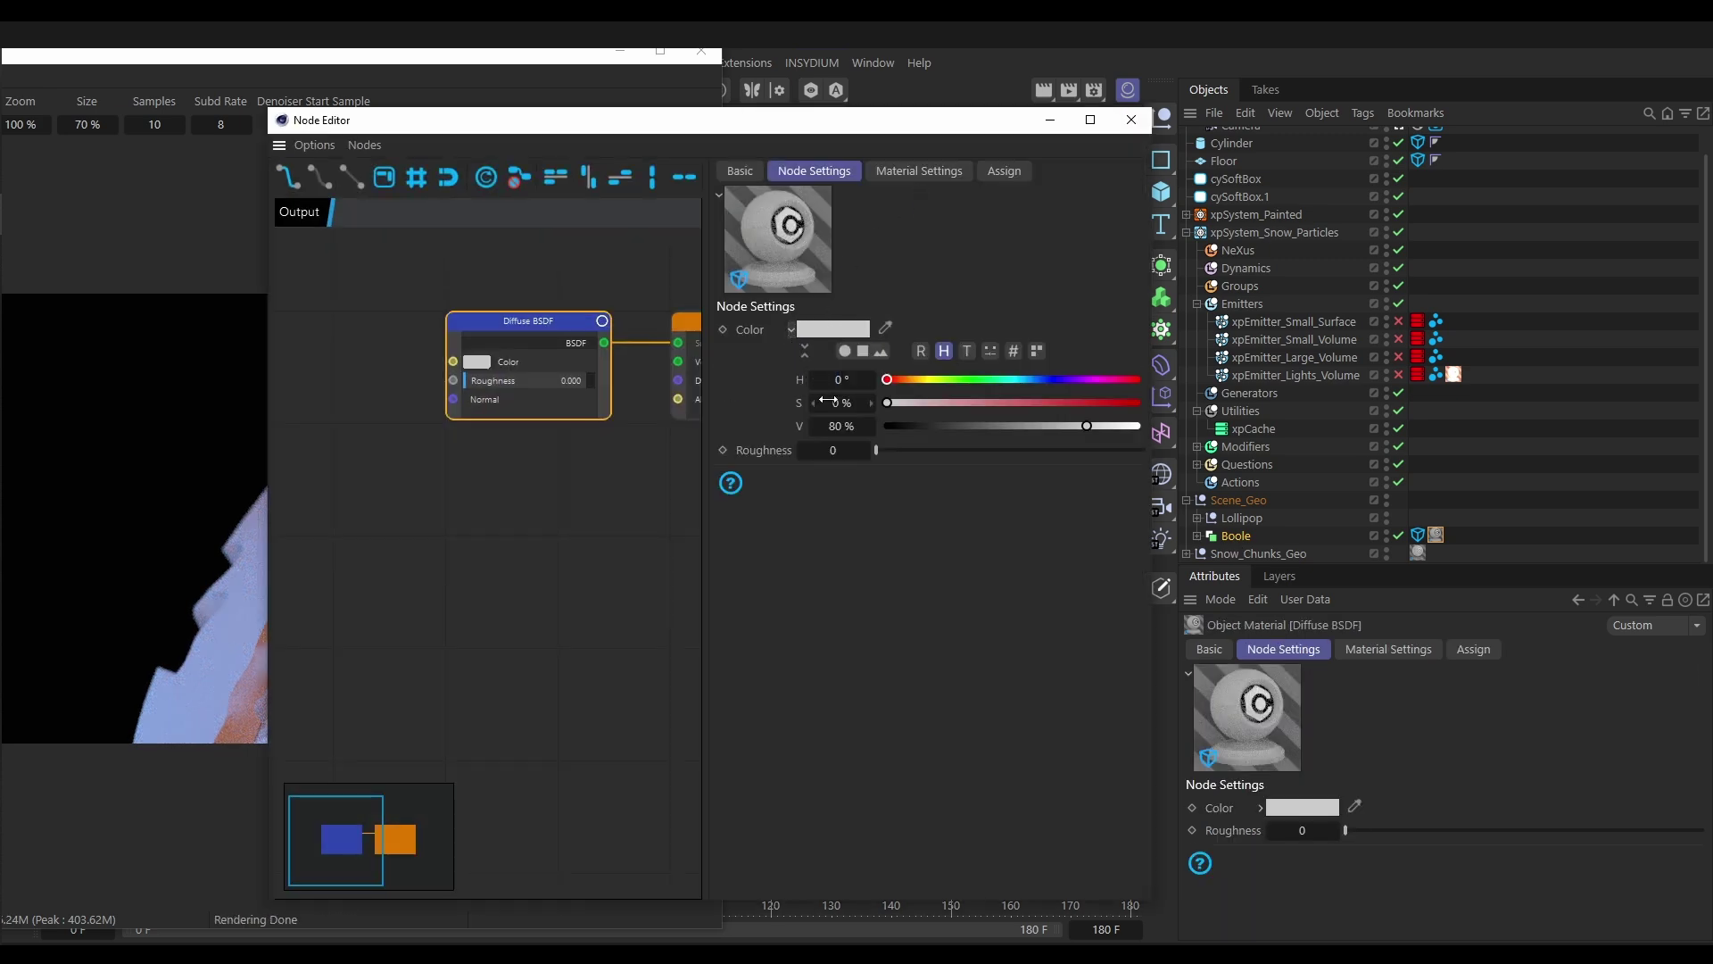
{"action": "left_click_drag", "start_coordinate": [1087, 426], "coordinate": [1158, 428]}
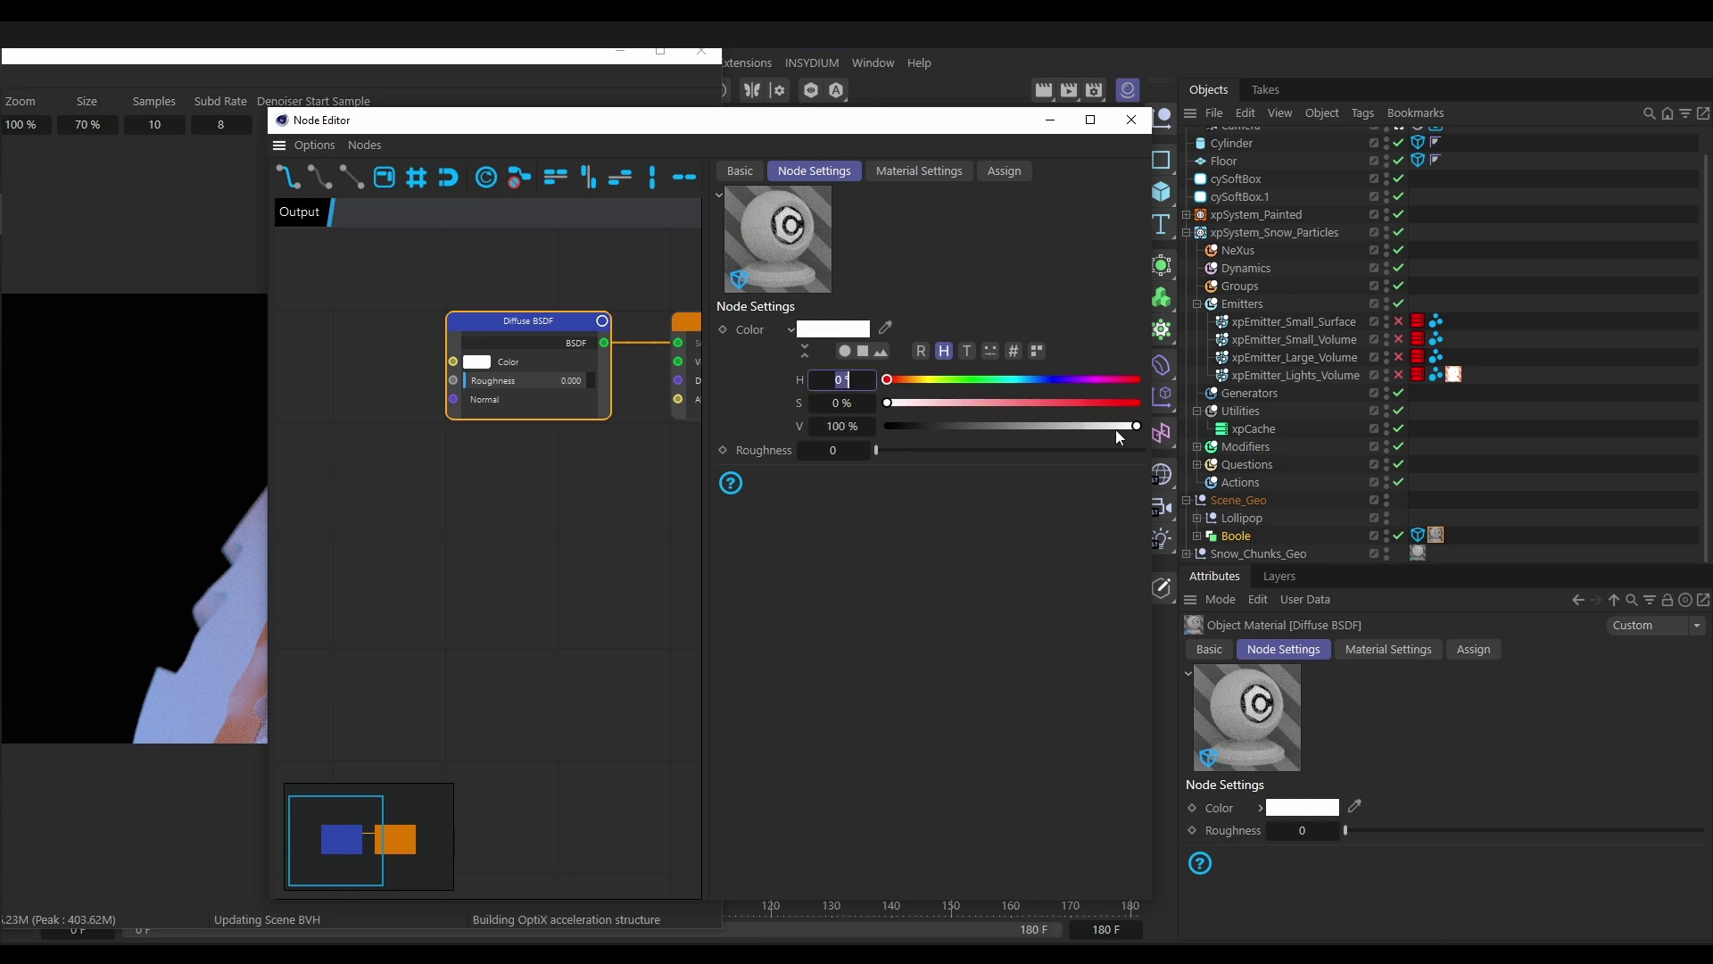
{"action": "left_click", "coordinate": [1131, 119]}
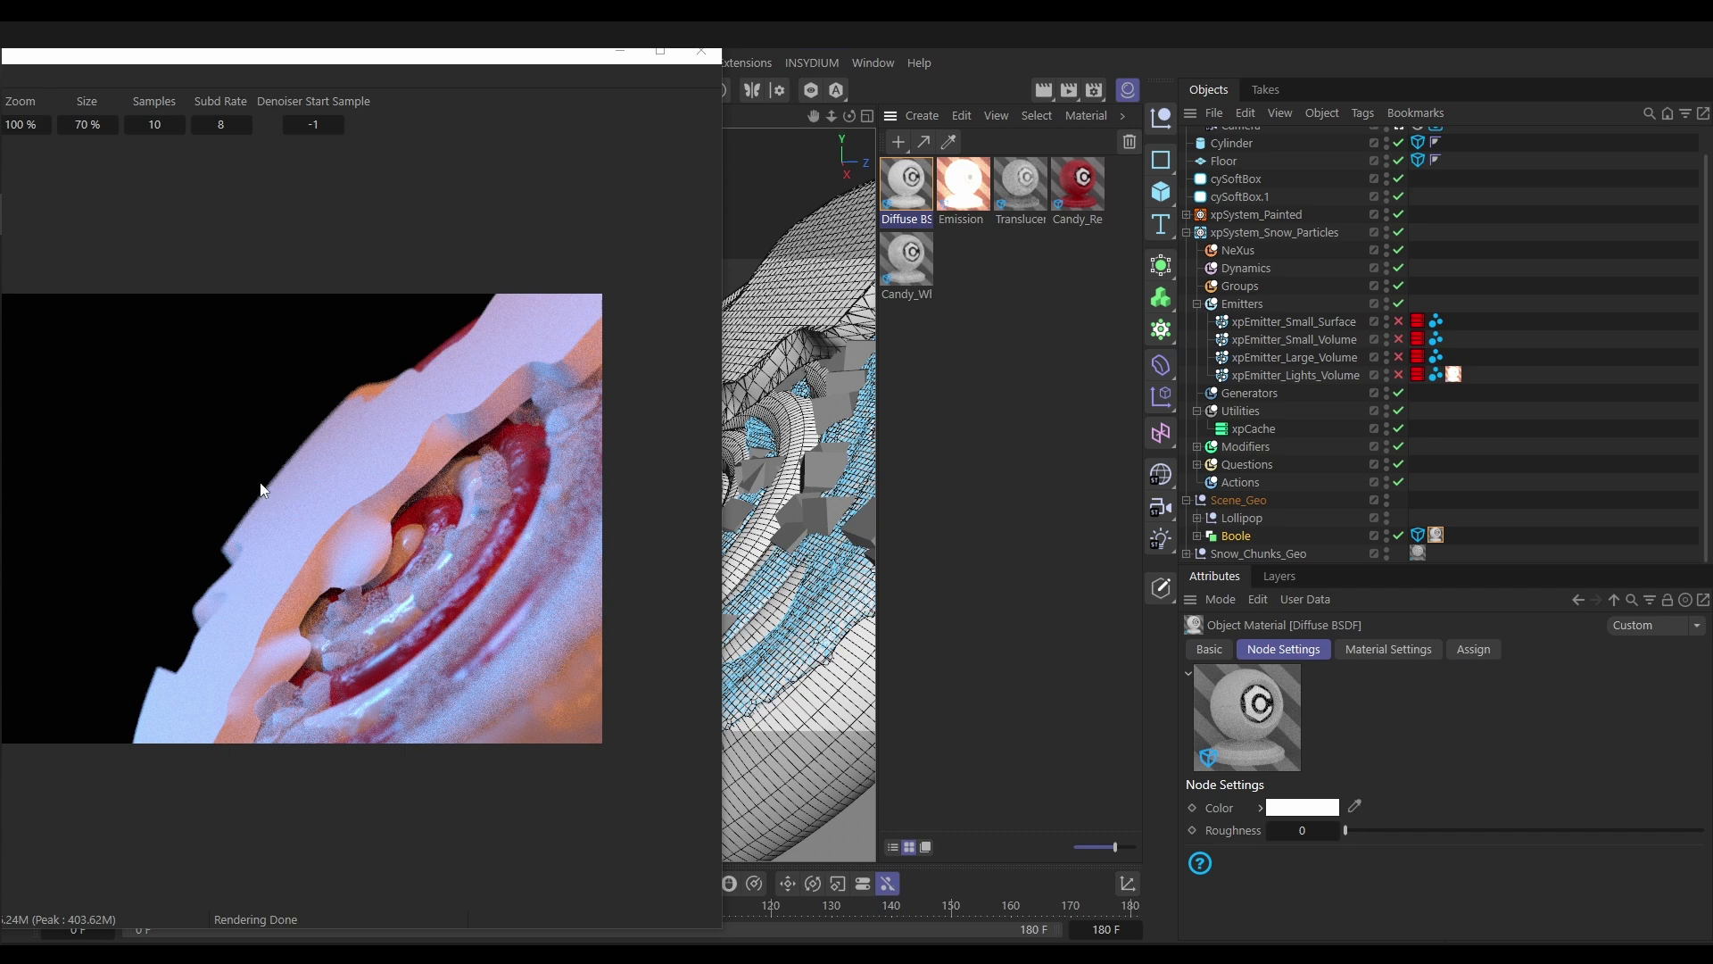
Enable all four snow particle emitters again and reposition the real-time preview to view the full render
{"action": "left_click_drag", "start_coordinate": [365, 57], "coordinate": [617, 34]}
{"action": "left_click_drag", "start_coordinate": [1399, 322], "coordinate": [1398, 377]}
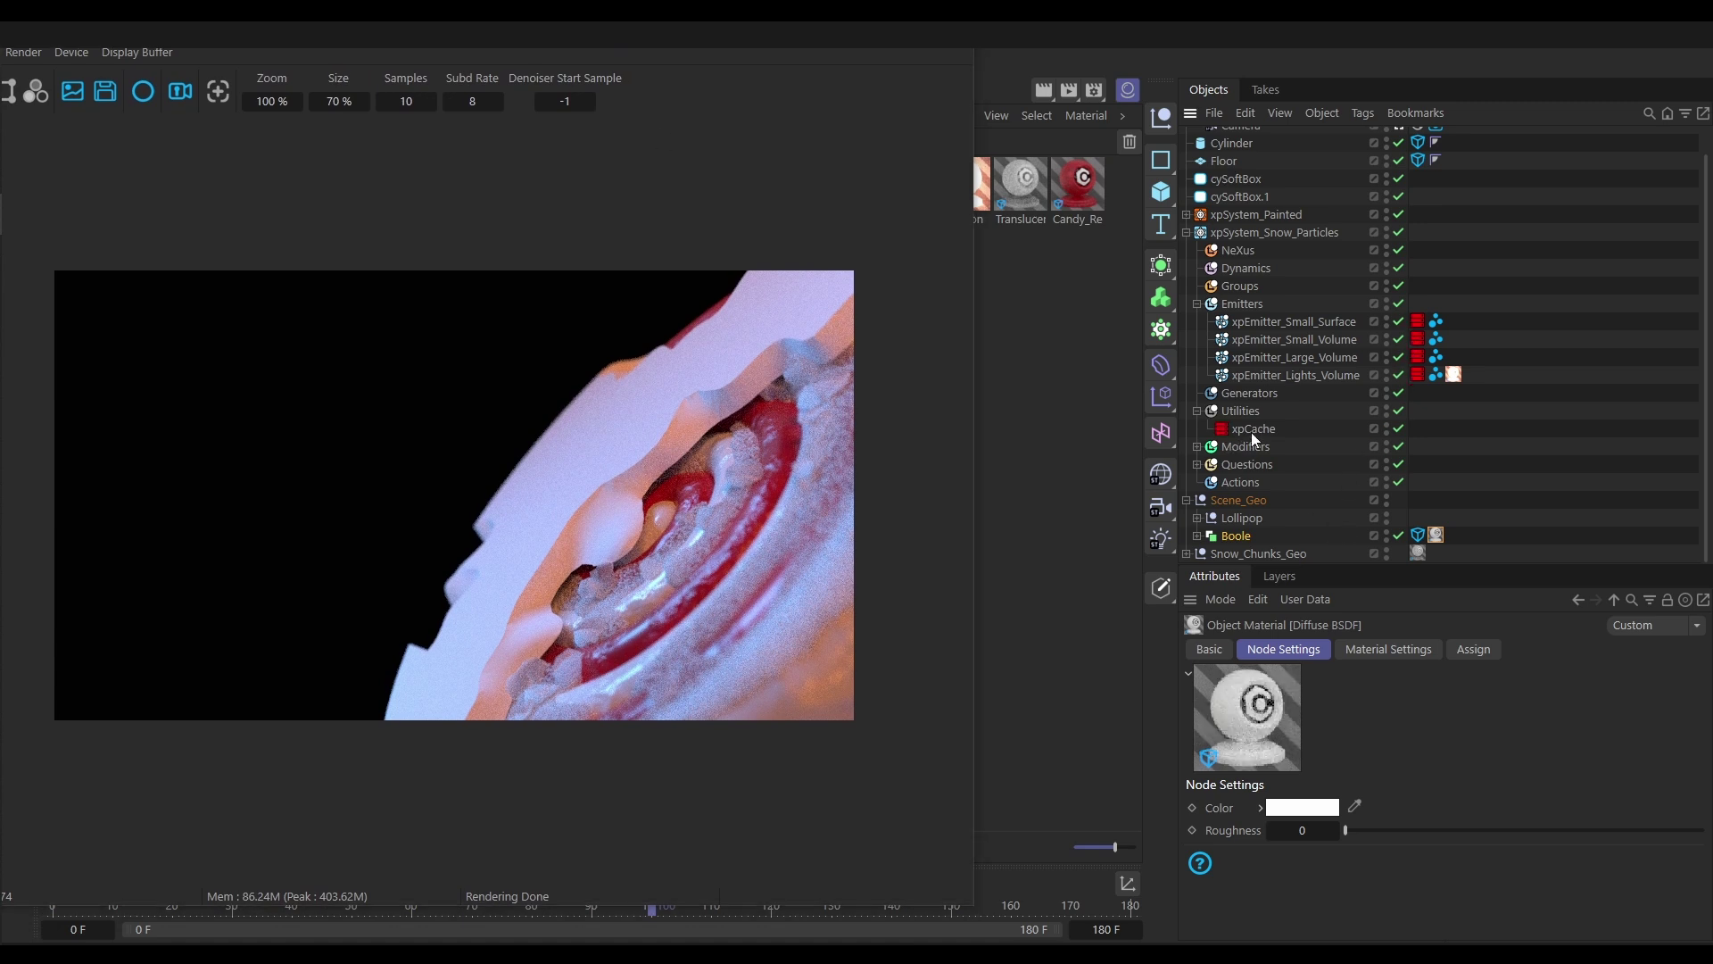
{"action": "left_click_drag", "start_coordinate": [730, 29], "coordinate": [1226, 126]}
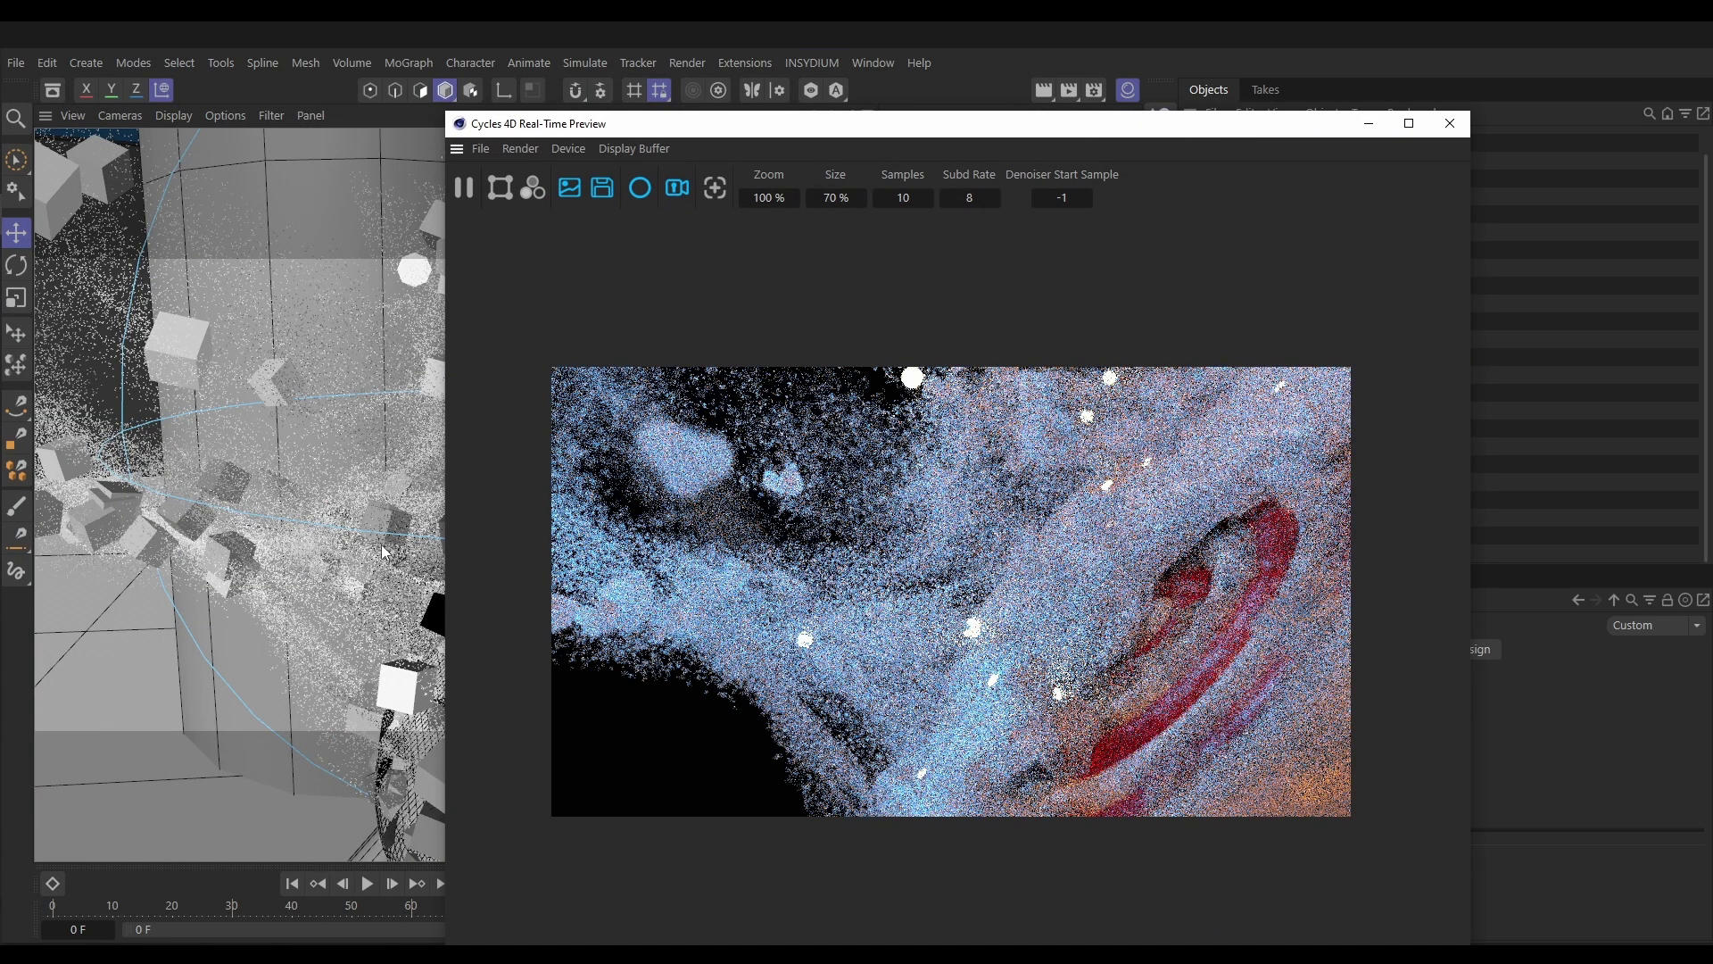
{"action": "left_click_drag", "start_coordinate": [1122, 126], "coordinate": [711, 81]}
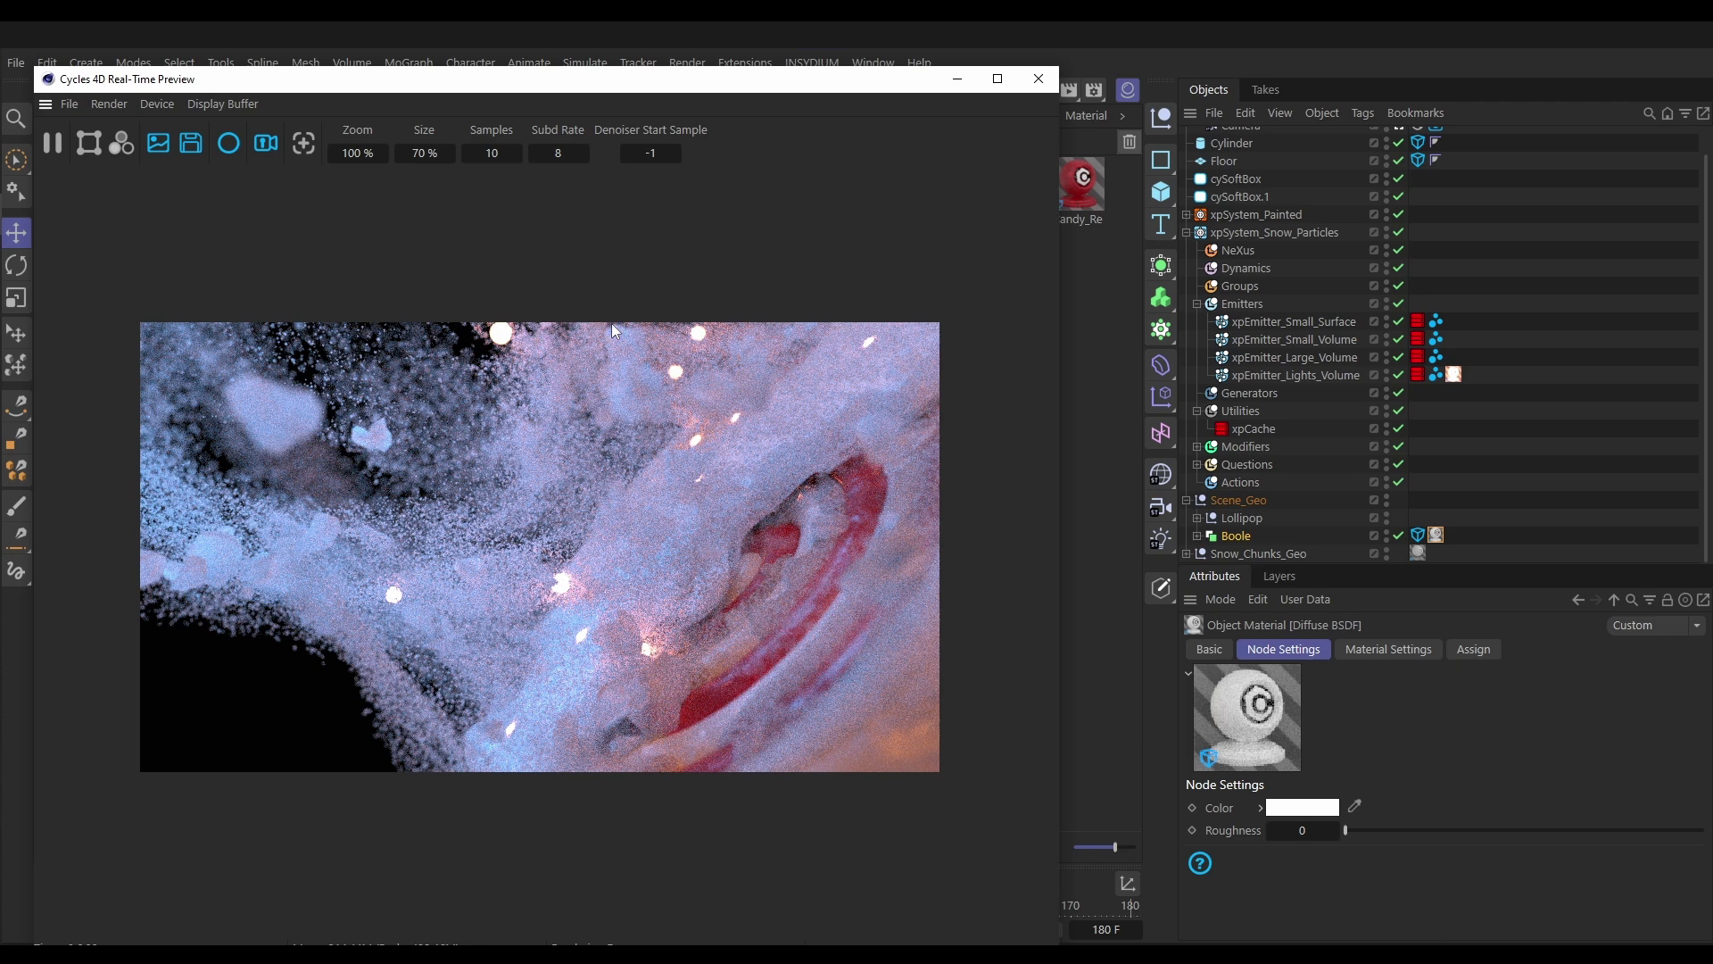
{"action": "left_click_drag", "start_coordinate": [667, 90], "coordinate": [684, 57]}
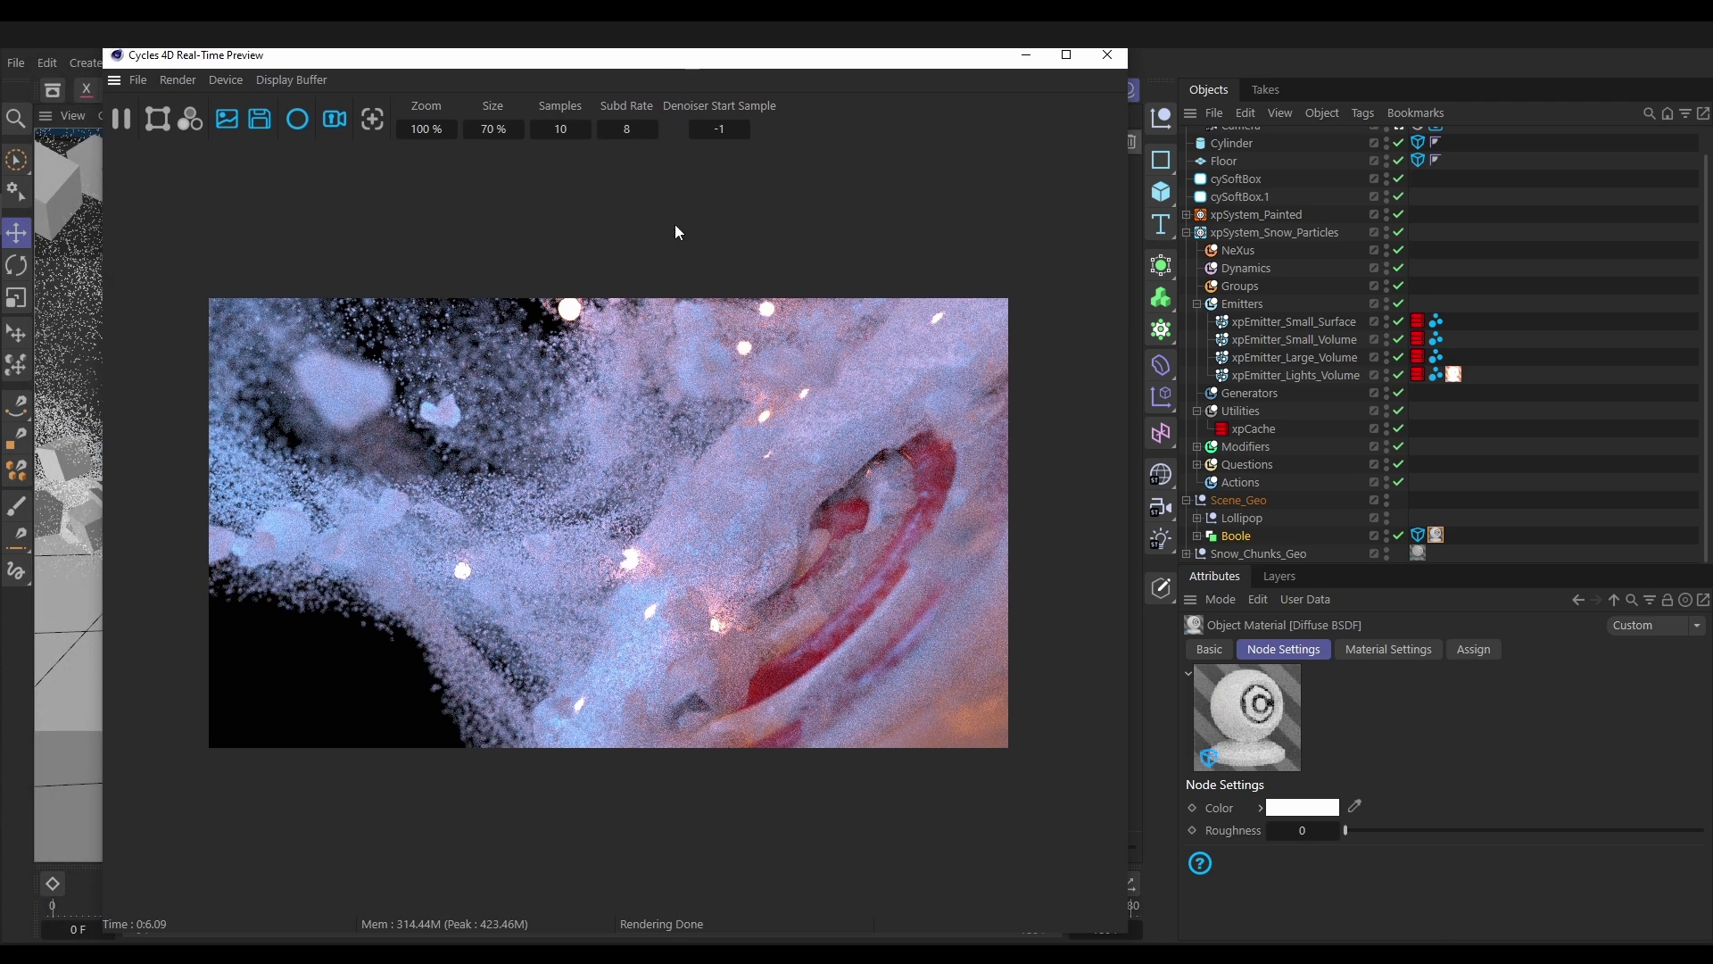
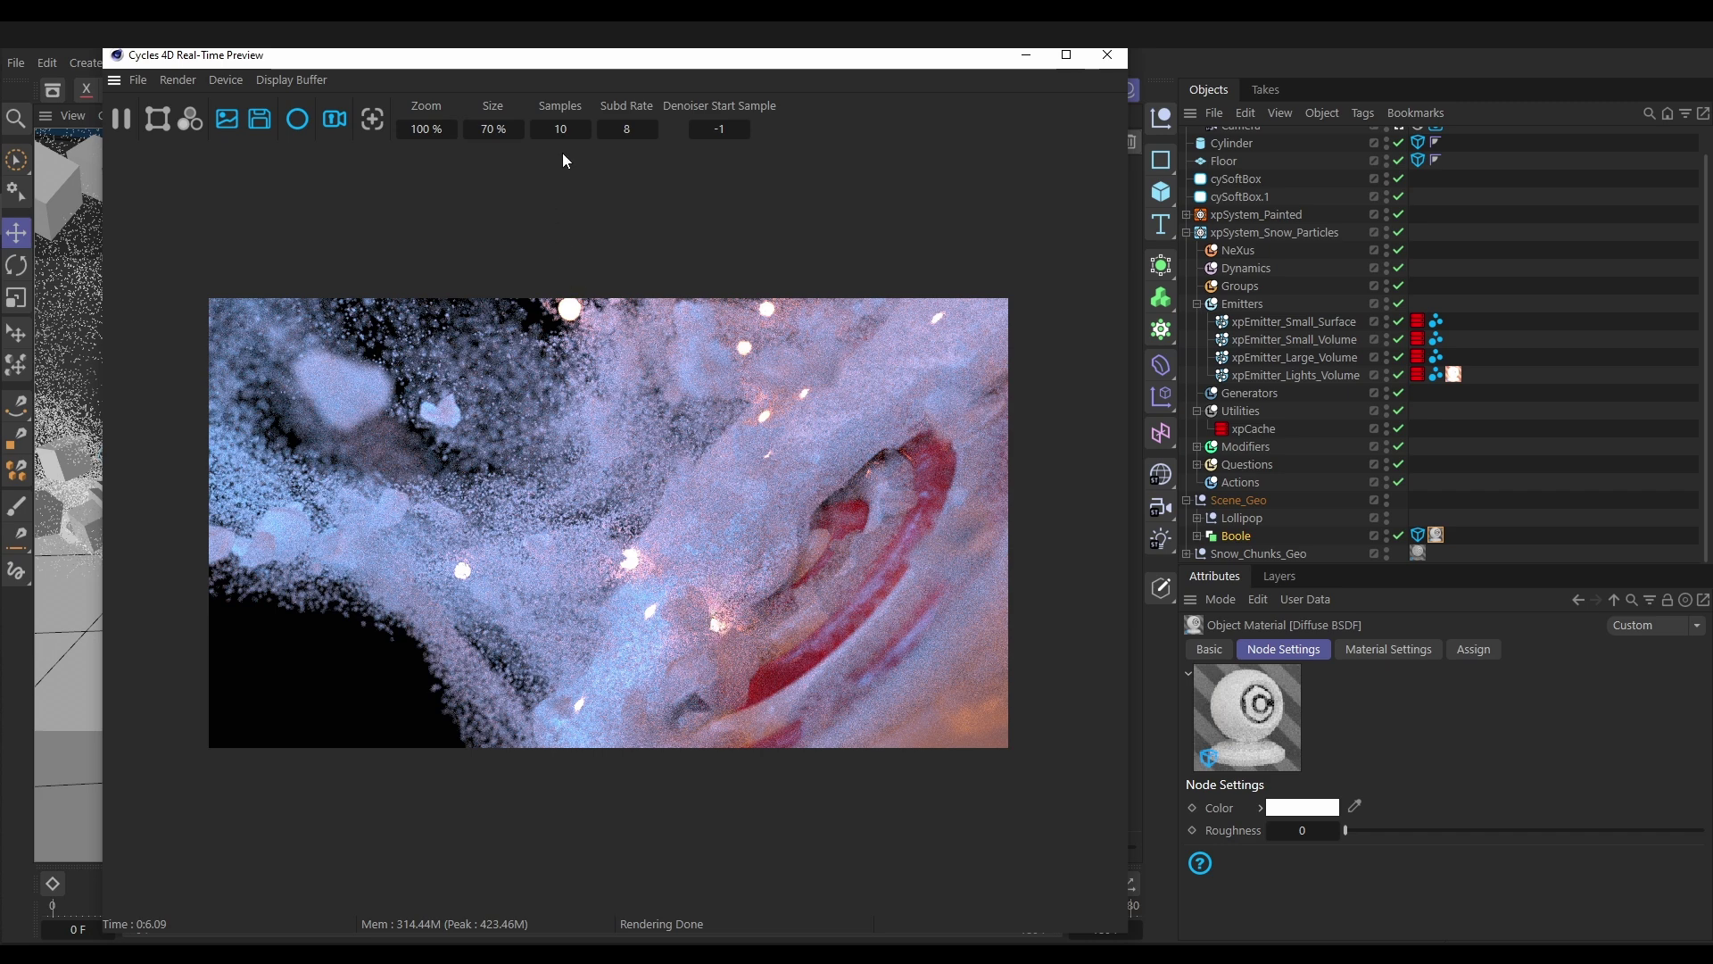
Set the real-time preview's samples to 4 and close the preview window
{"action": "left_click", "coordinate": [560, 130]}
{"action": "type", "text": "4"}
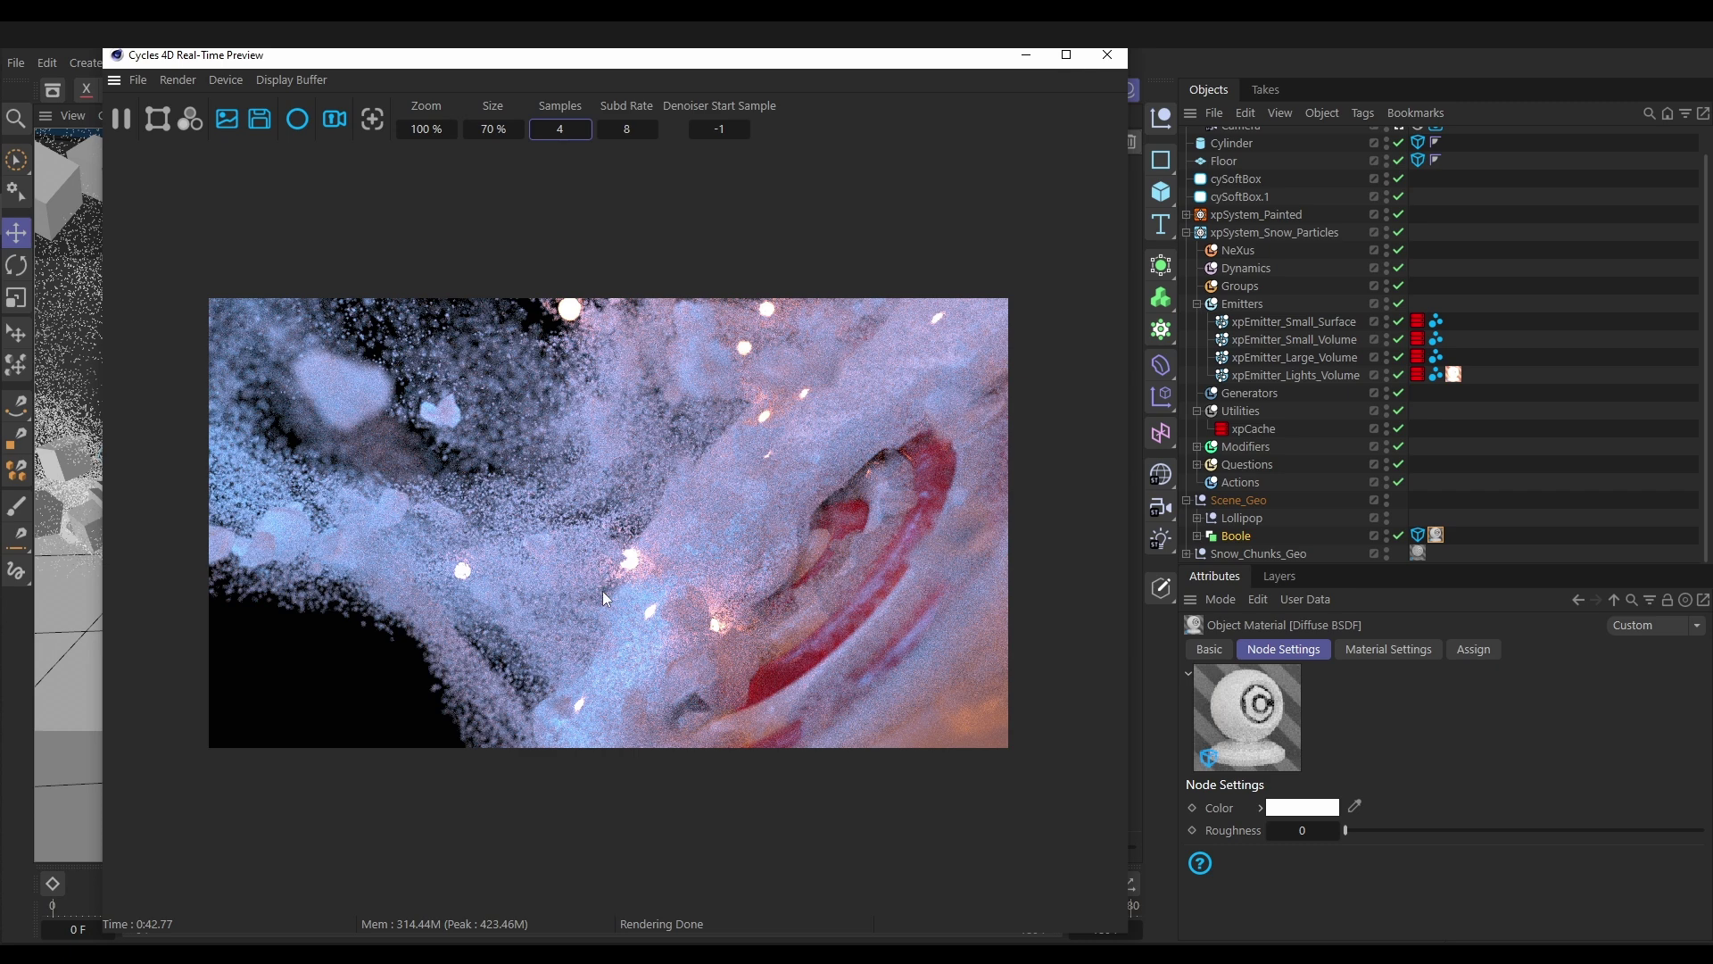
{"action": "left_click", "coordinate": [618, 257]}
{"action": "left_click", "coordinate": [1108, 56]}
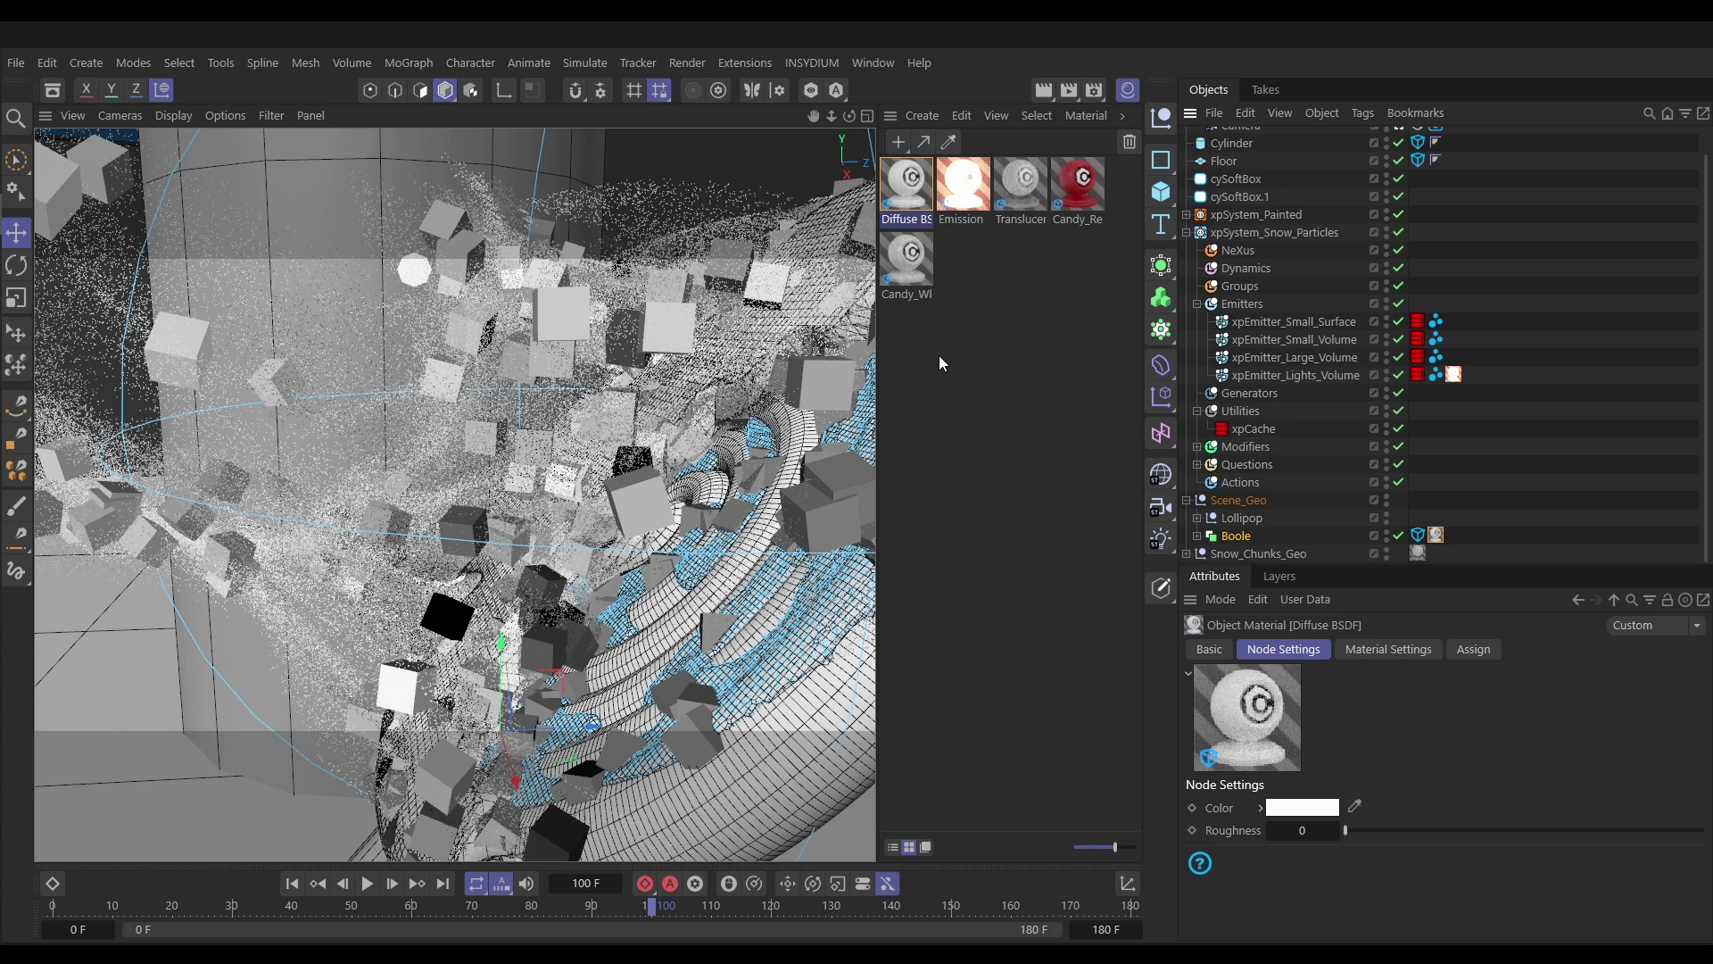
In the render settings, choose Cycles 4D as the renderer and turn off saving
{"action": "left_click", "coordinate": [688, 64]}
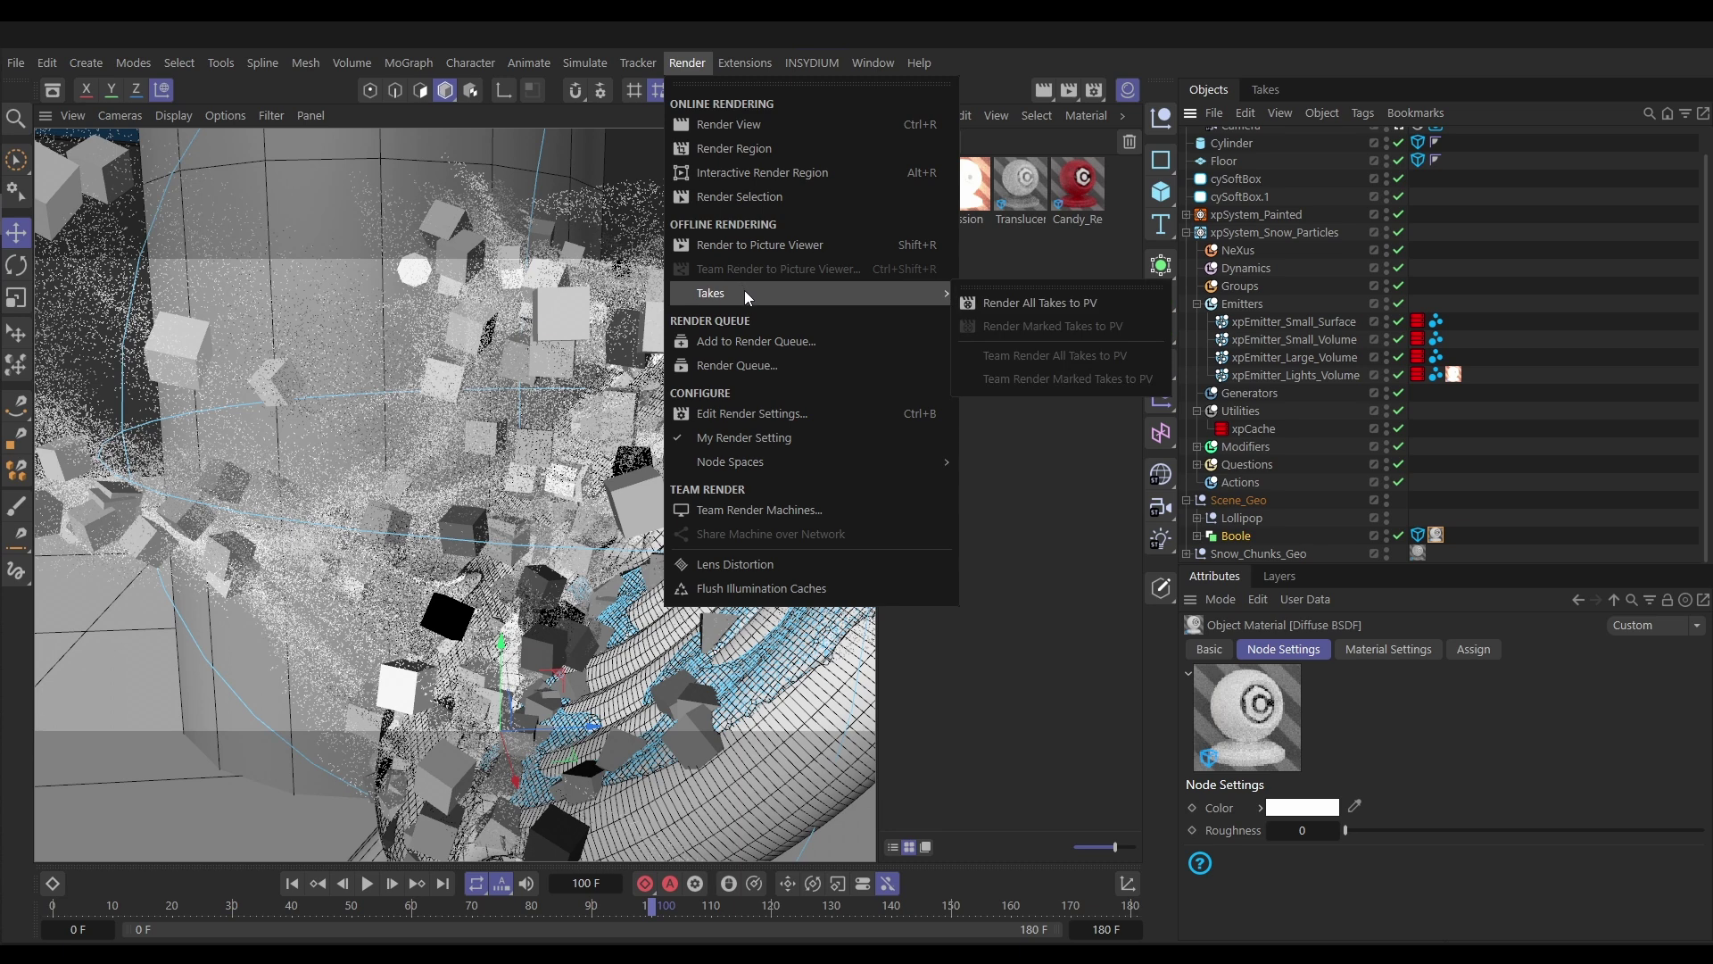
{"action": "left_click", "coordinate": [772, 416]}
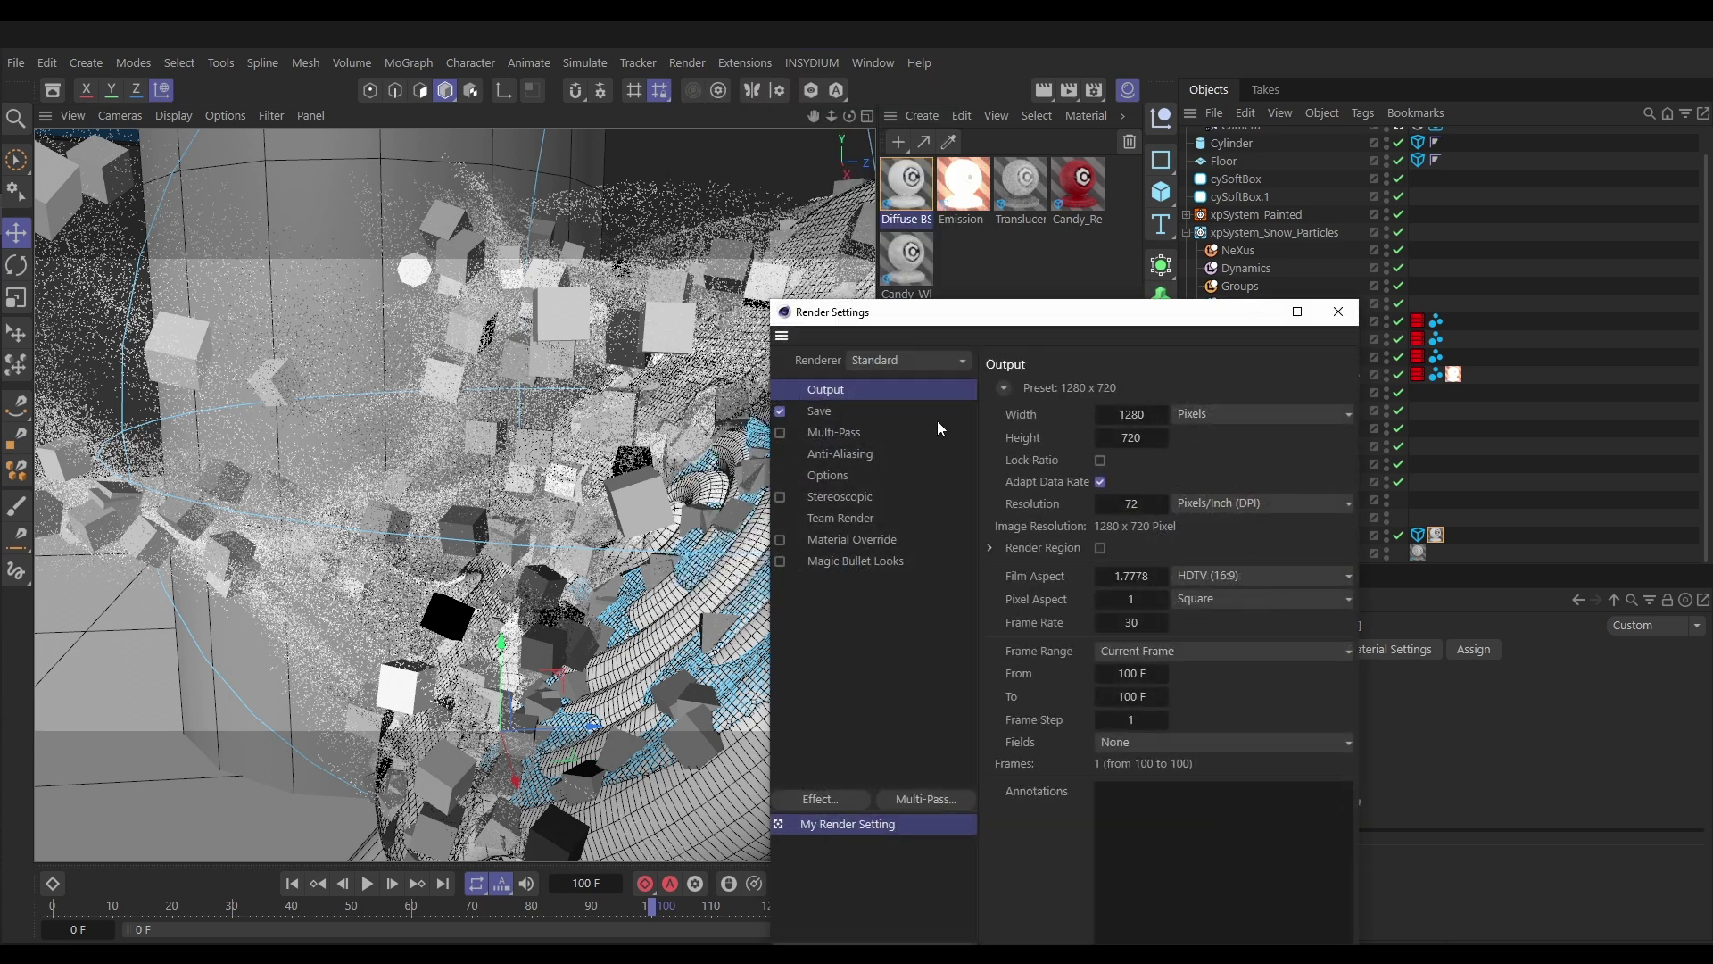
{"action": "left_click_drag", "start_coordinate": [885, 443], "coordinate": [1160, 457]}
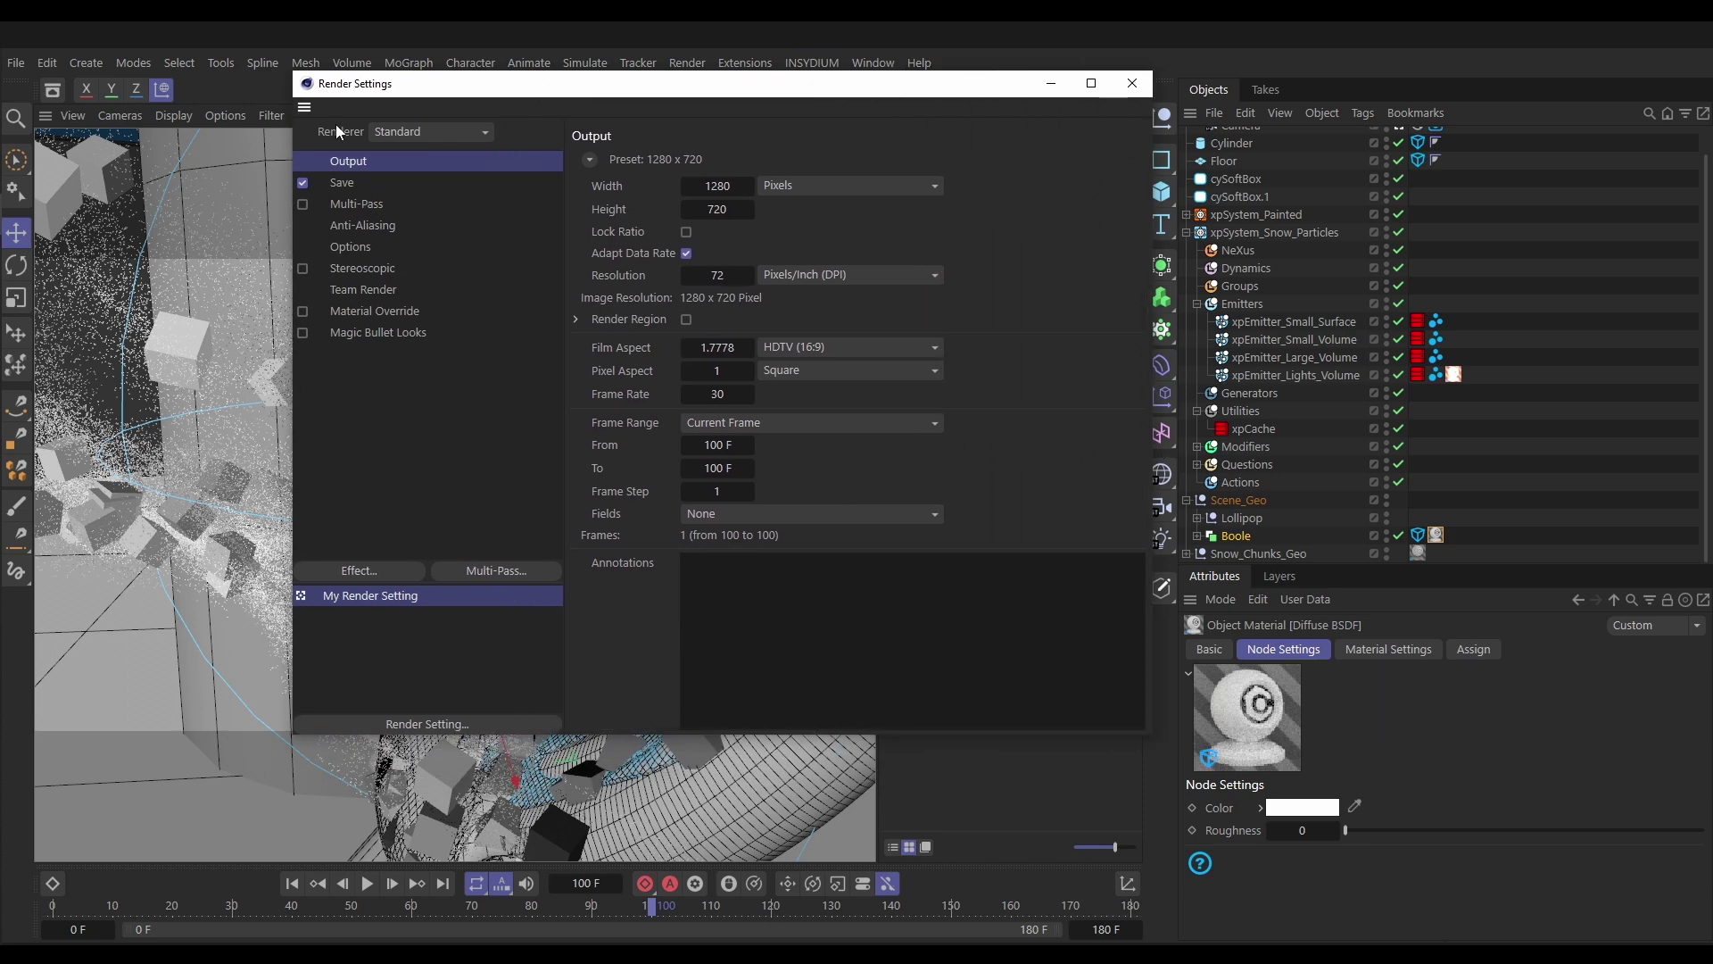
{"action": "left_click", "coordinate": [434, 134]}
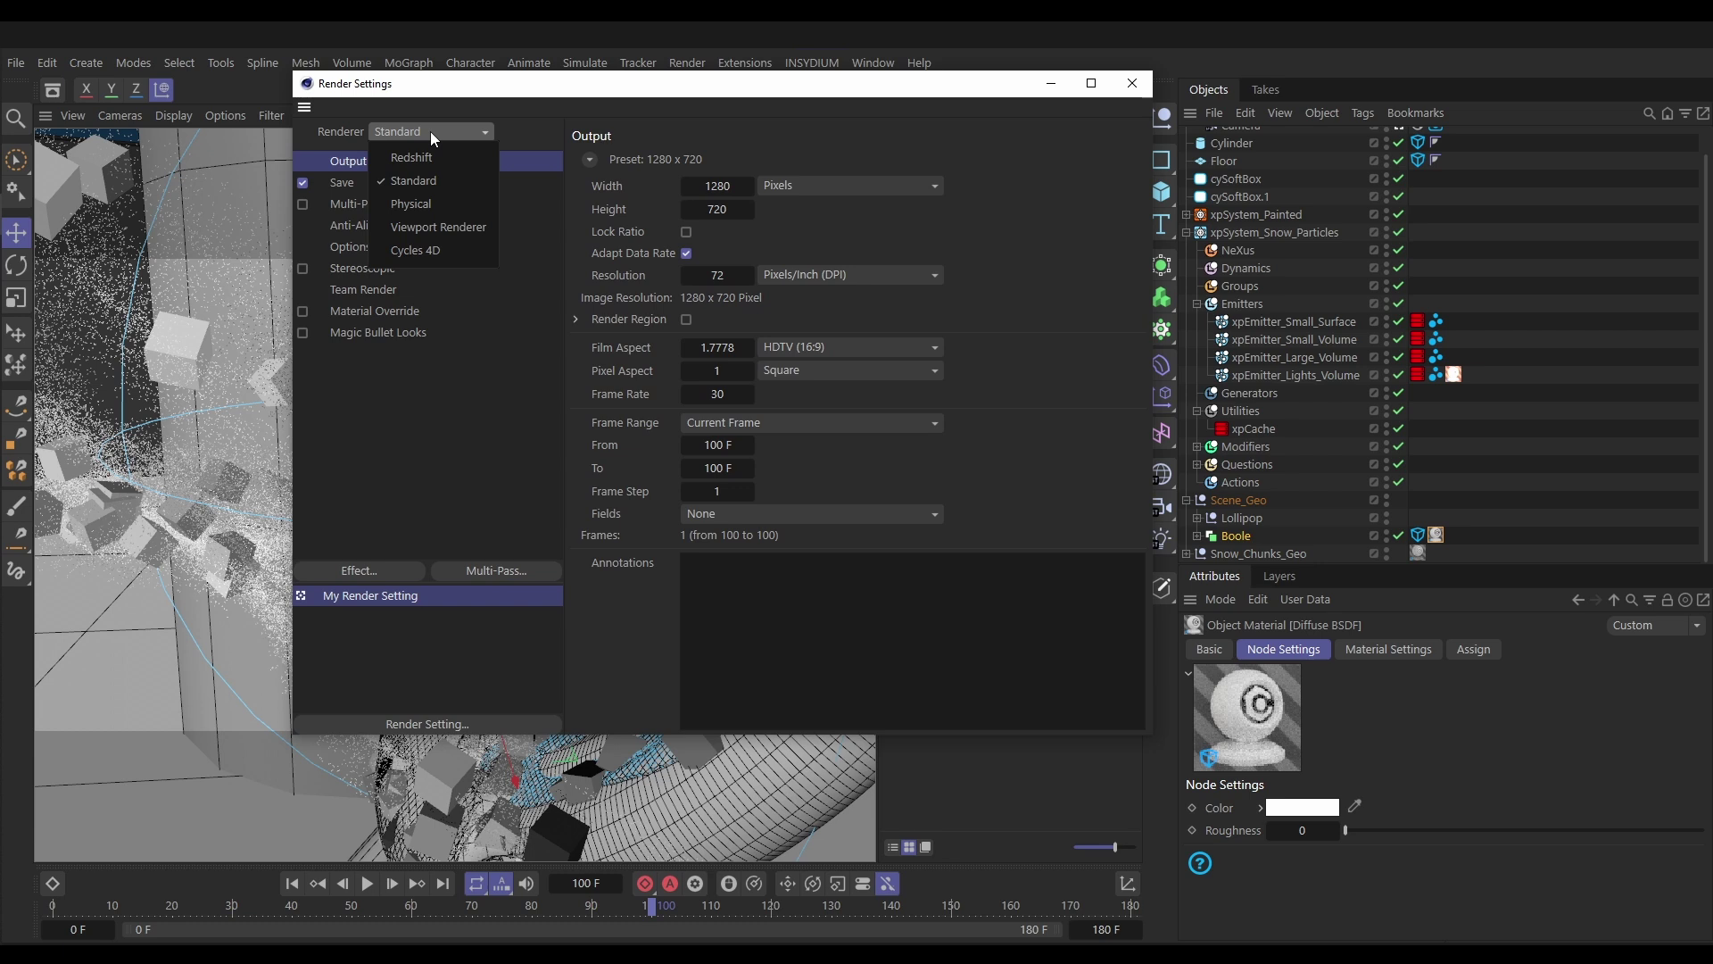
{"action": "left_click", "coordinate": [424, 252]}
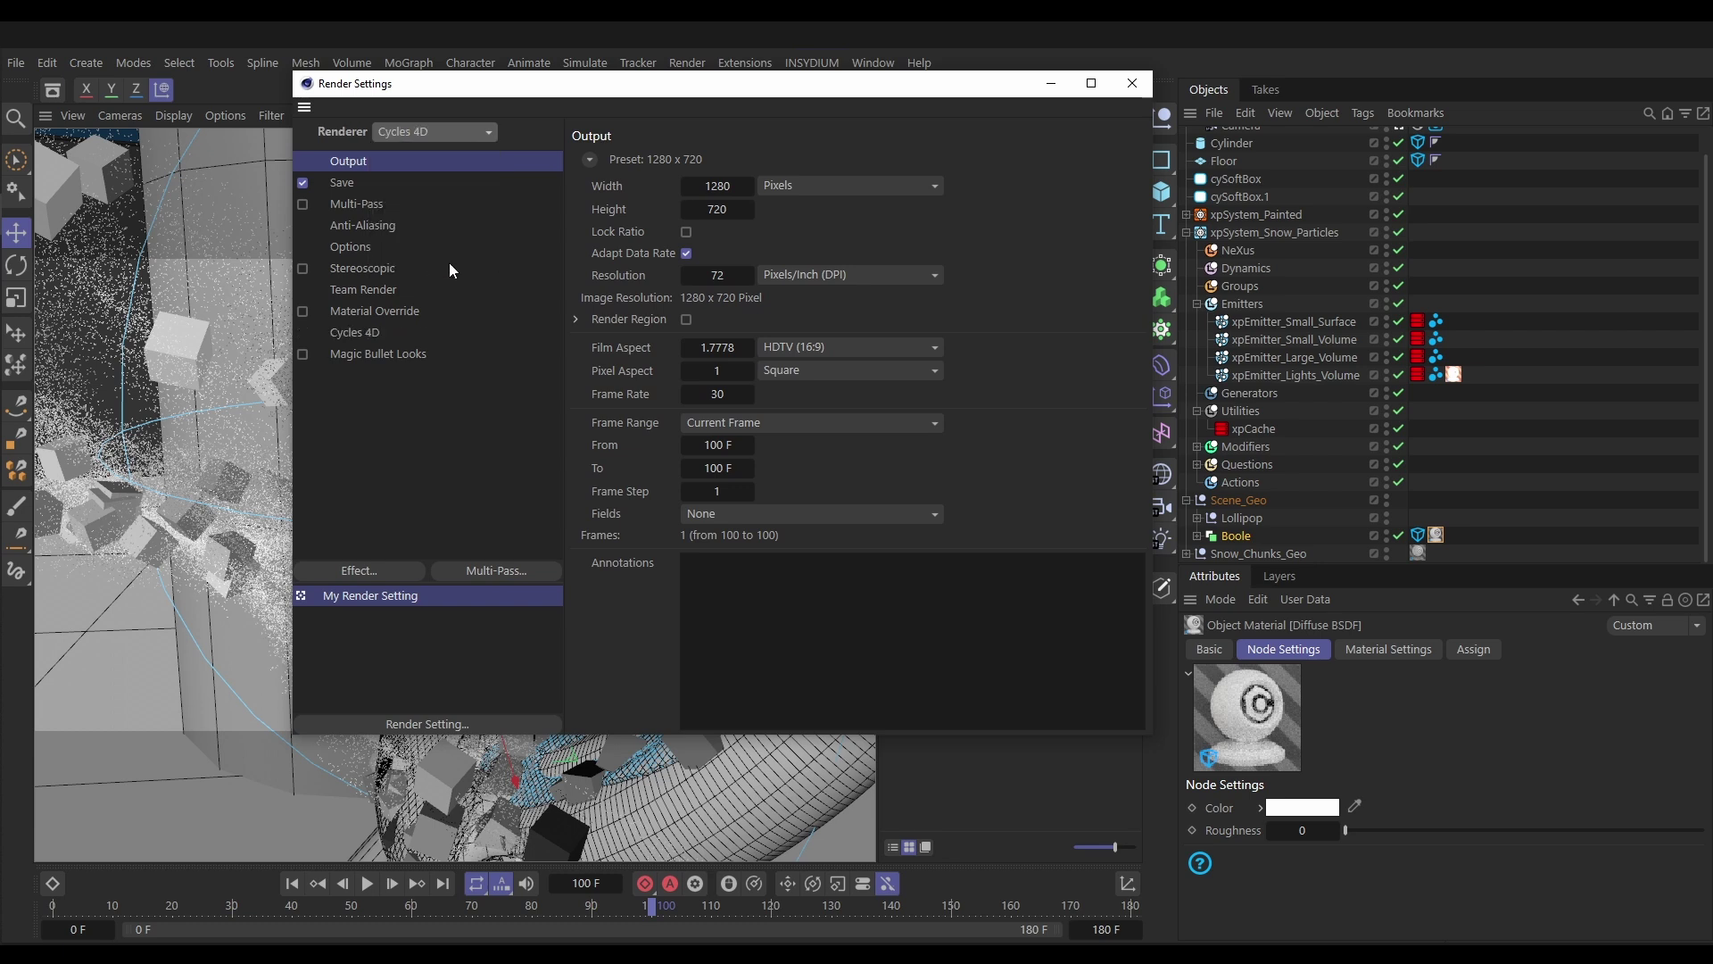
{"action": "left_click", "coordinate": [303, 182]}
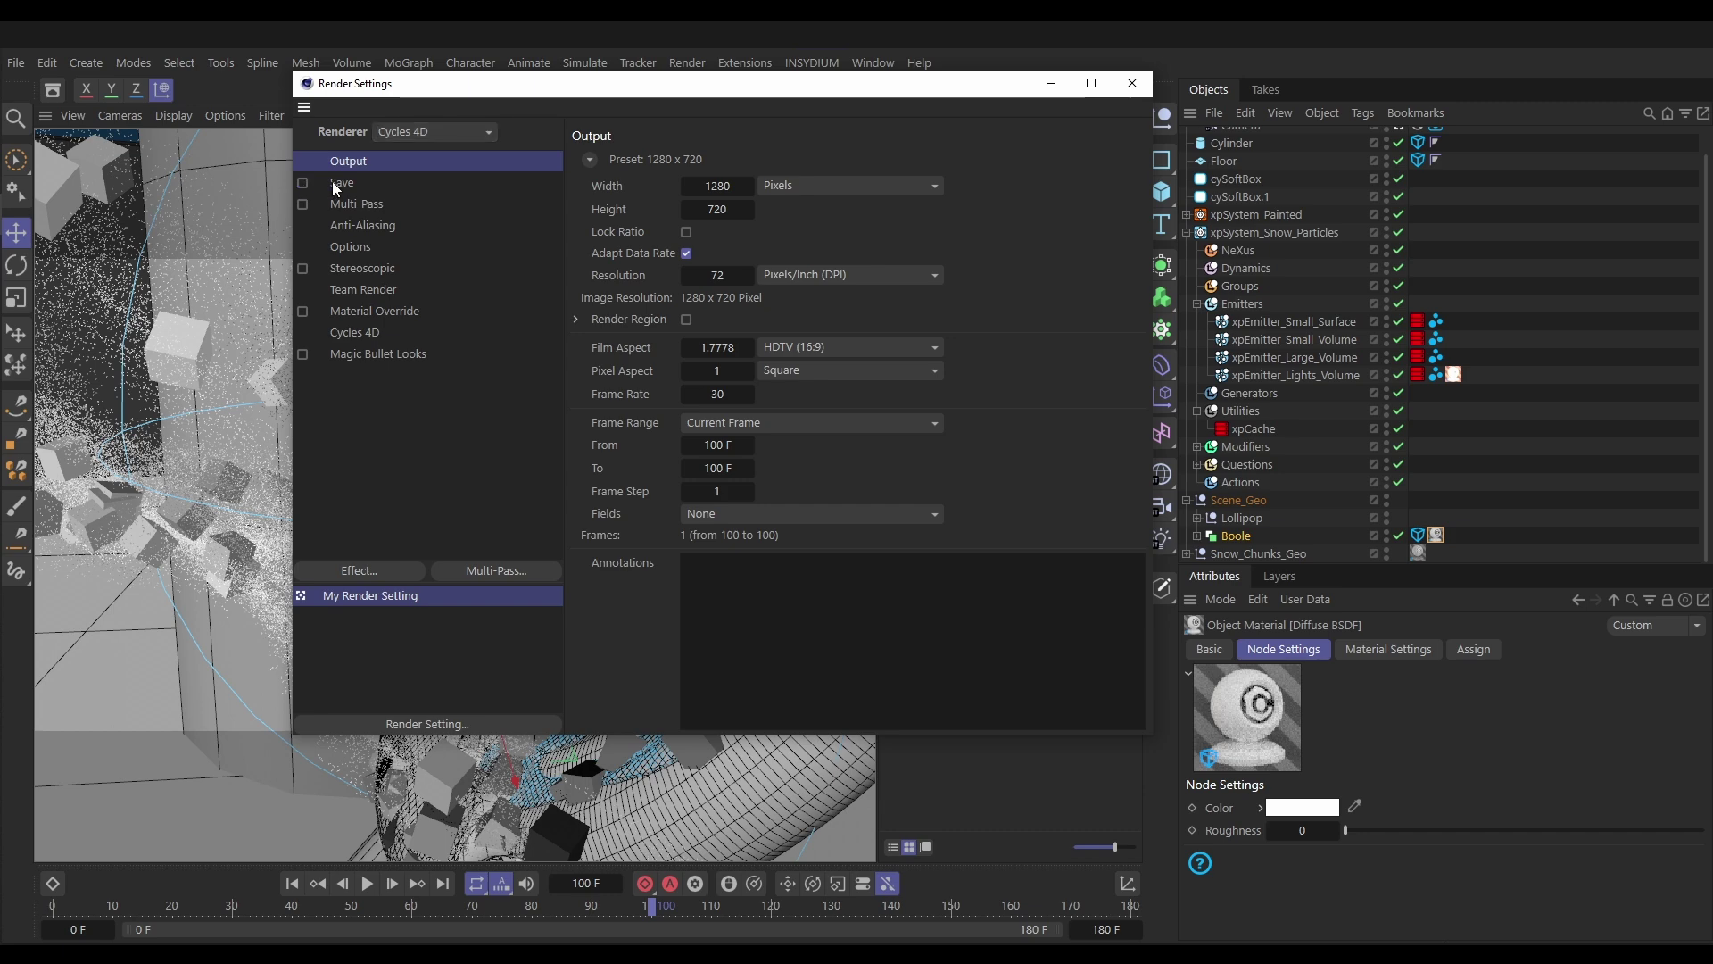
Set the Cycles 4D render device to Optix and review the integrator and sampling settings
{"action": "left_click", "coordinate": [348, 335]}
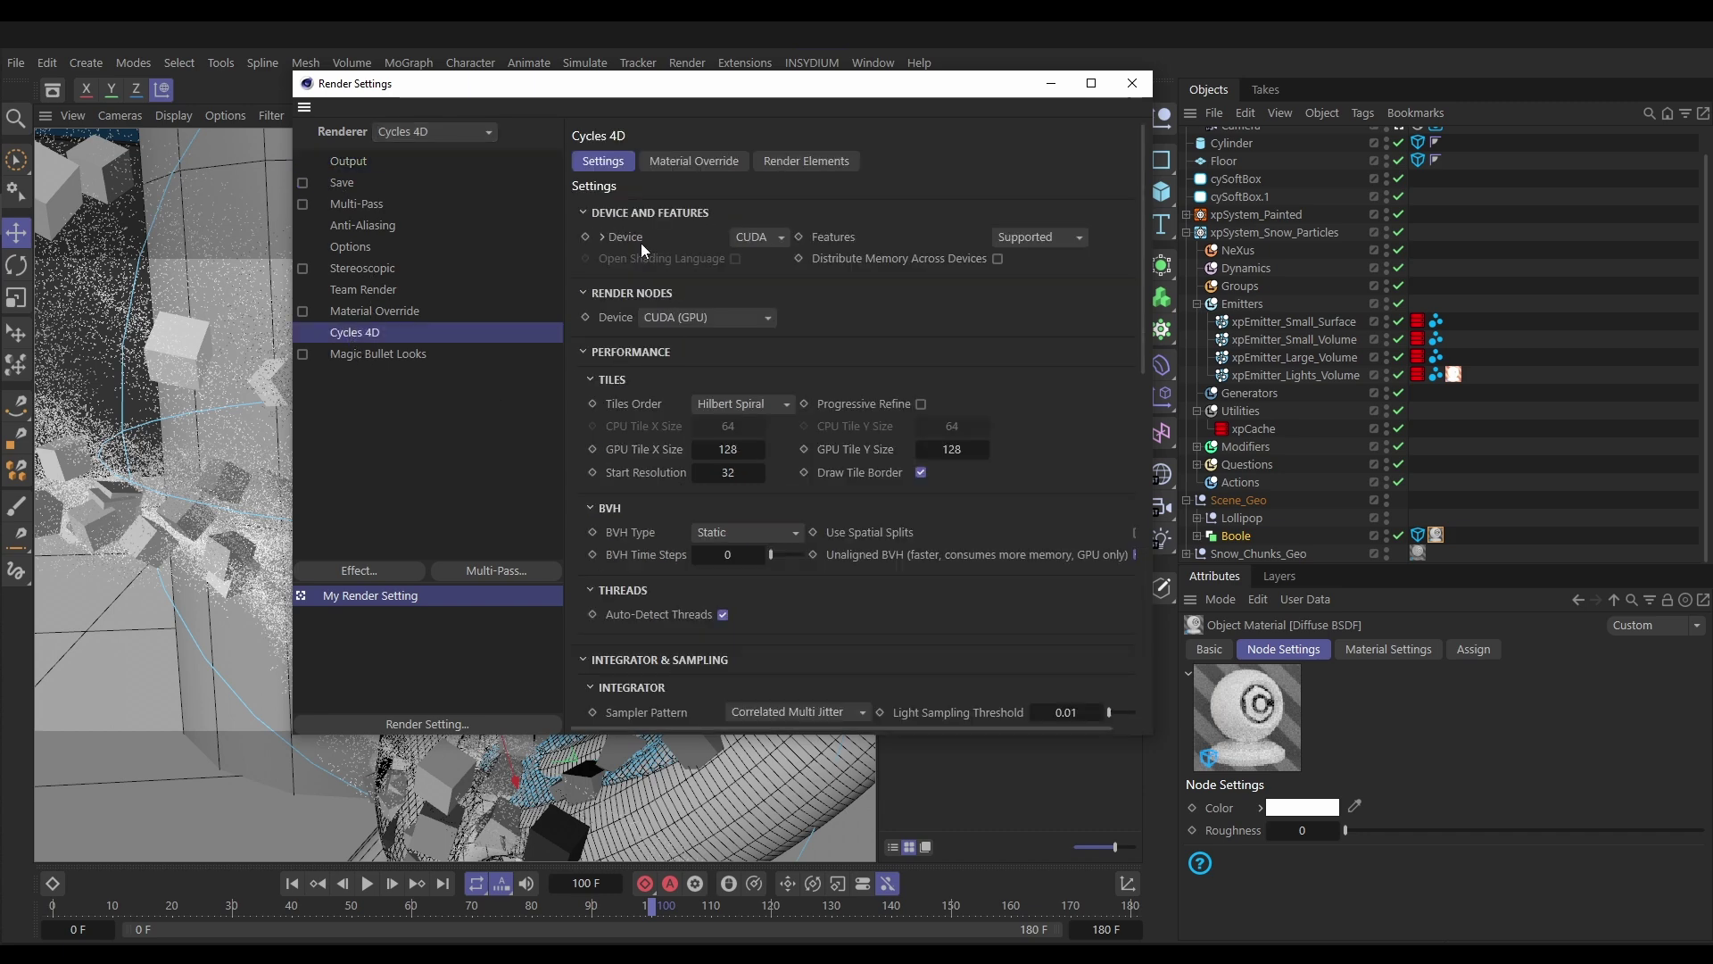
{"action": "left_click", "coordinate": [762, 238]}
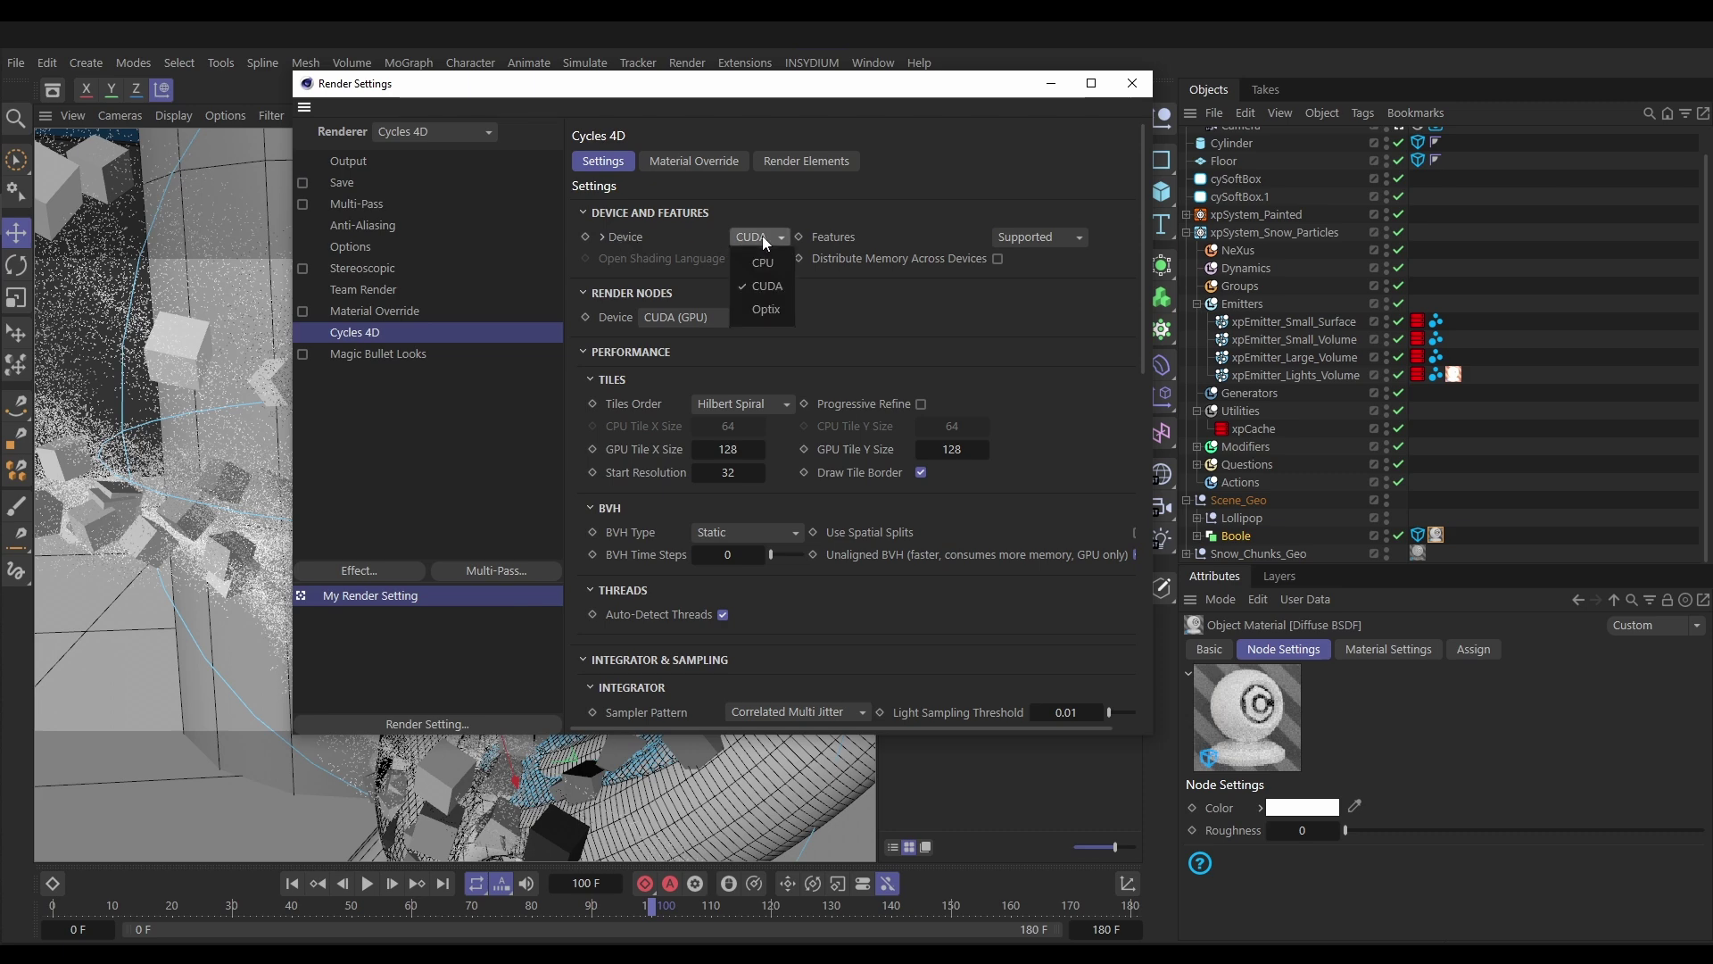
{"action": "left_click", "coordinate": [770, 310]}
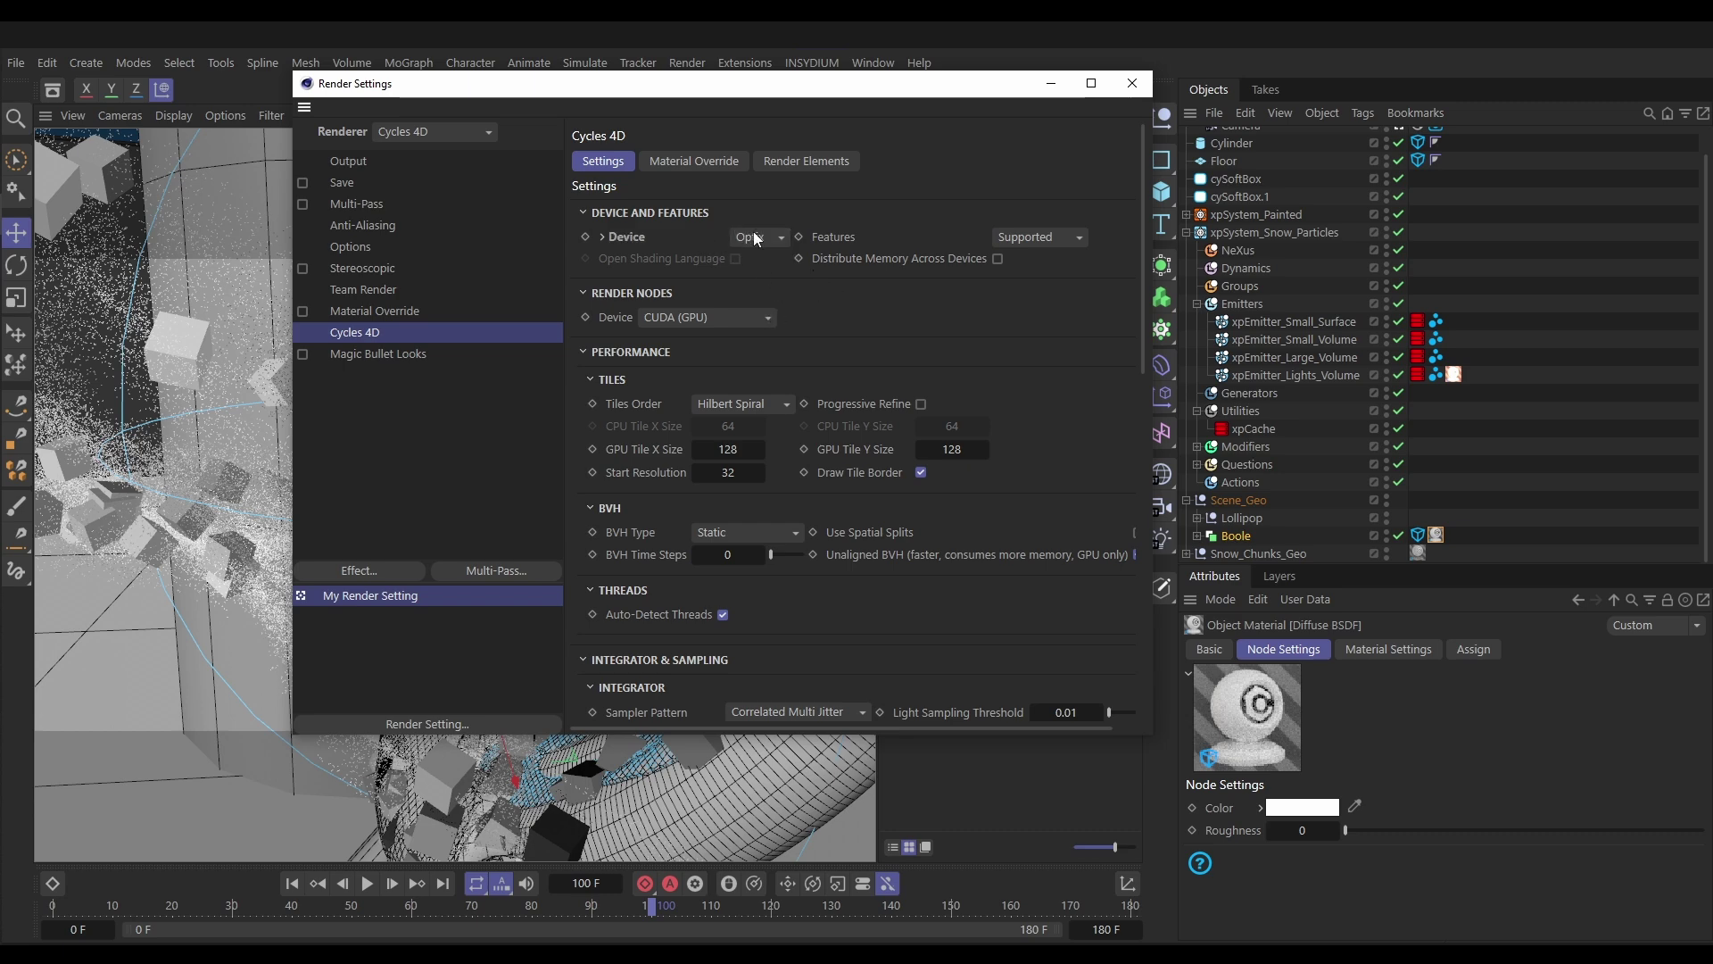
{"action": "left_click_drag", "start_coordinate": [1141, 319], "coordinate": [1141, 480]}
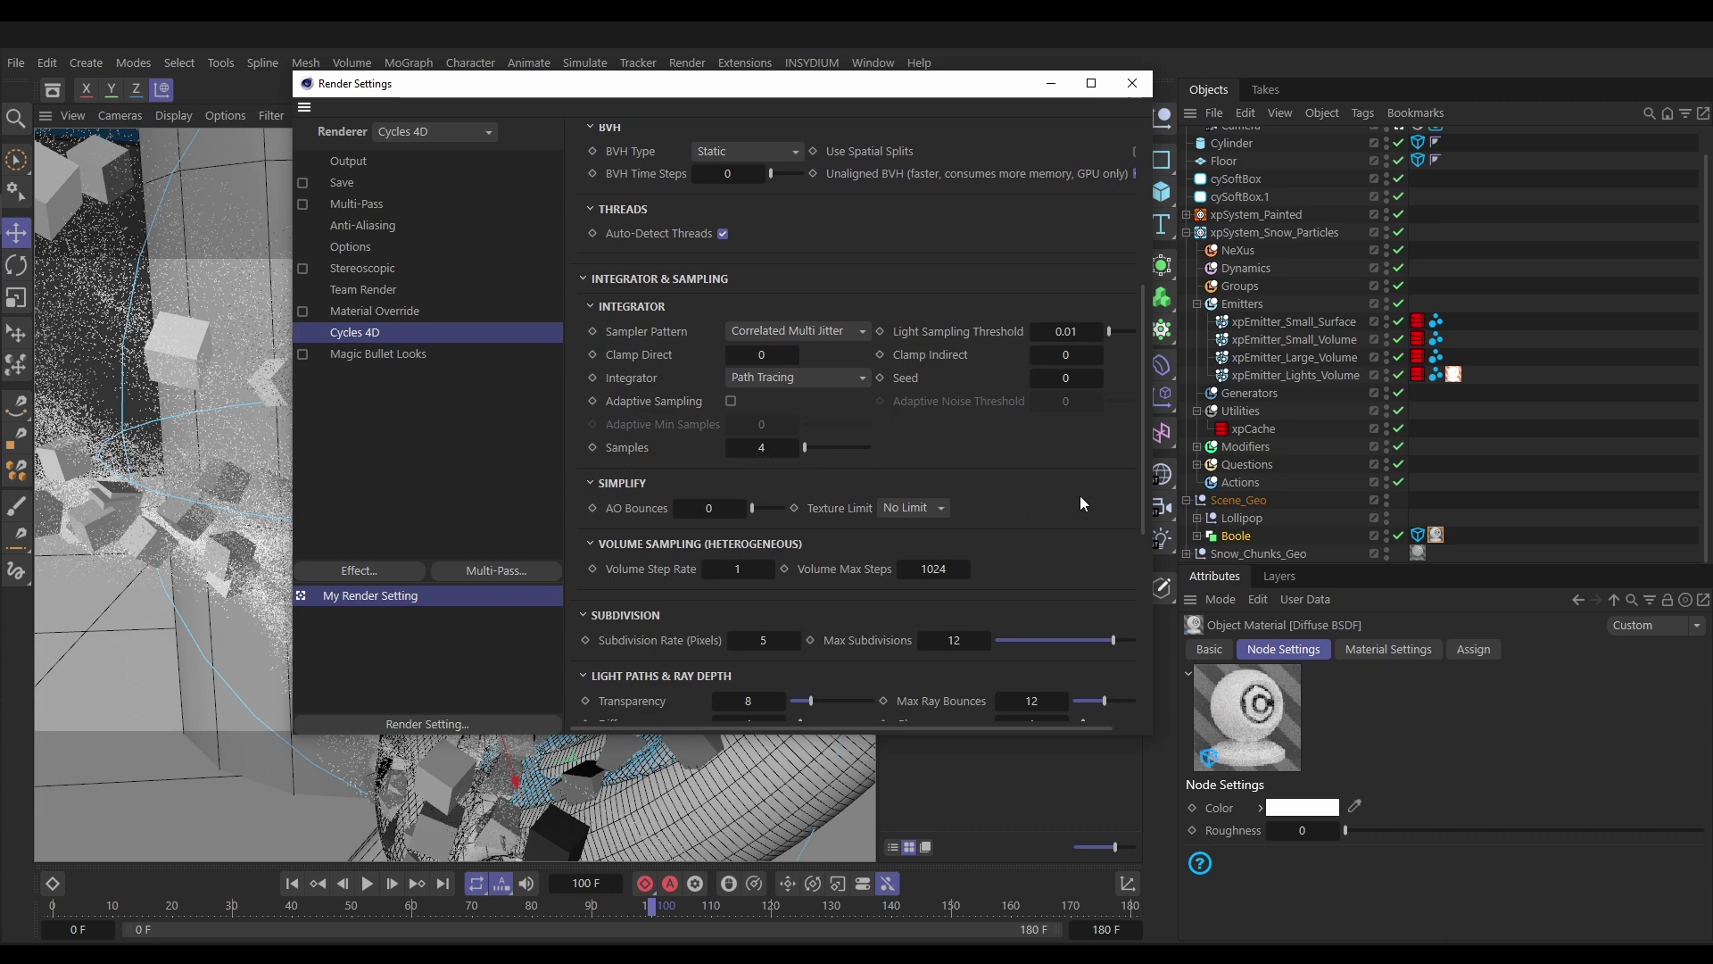
{"action": "left_click_drag", "start_coordinate": [1145, 464], "coordinate": [1149, 259]}
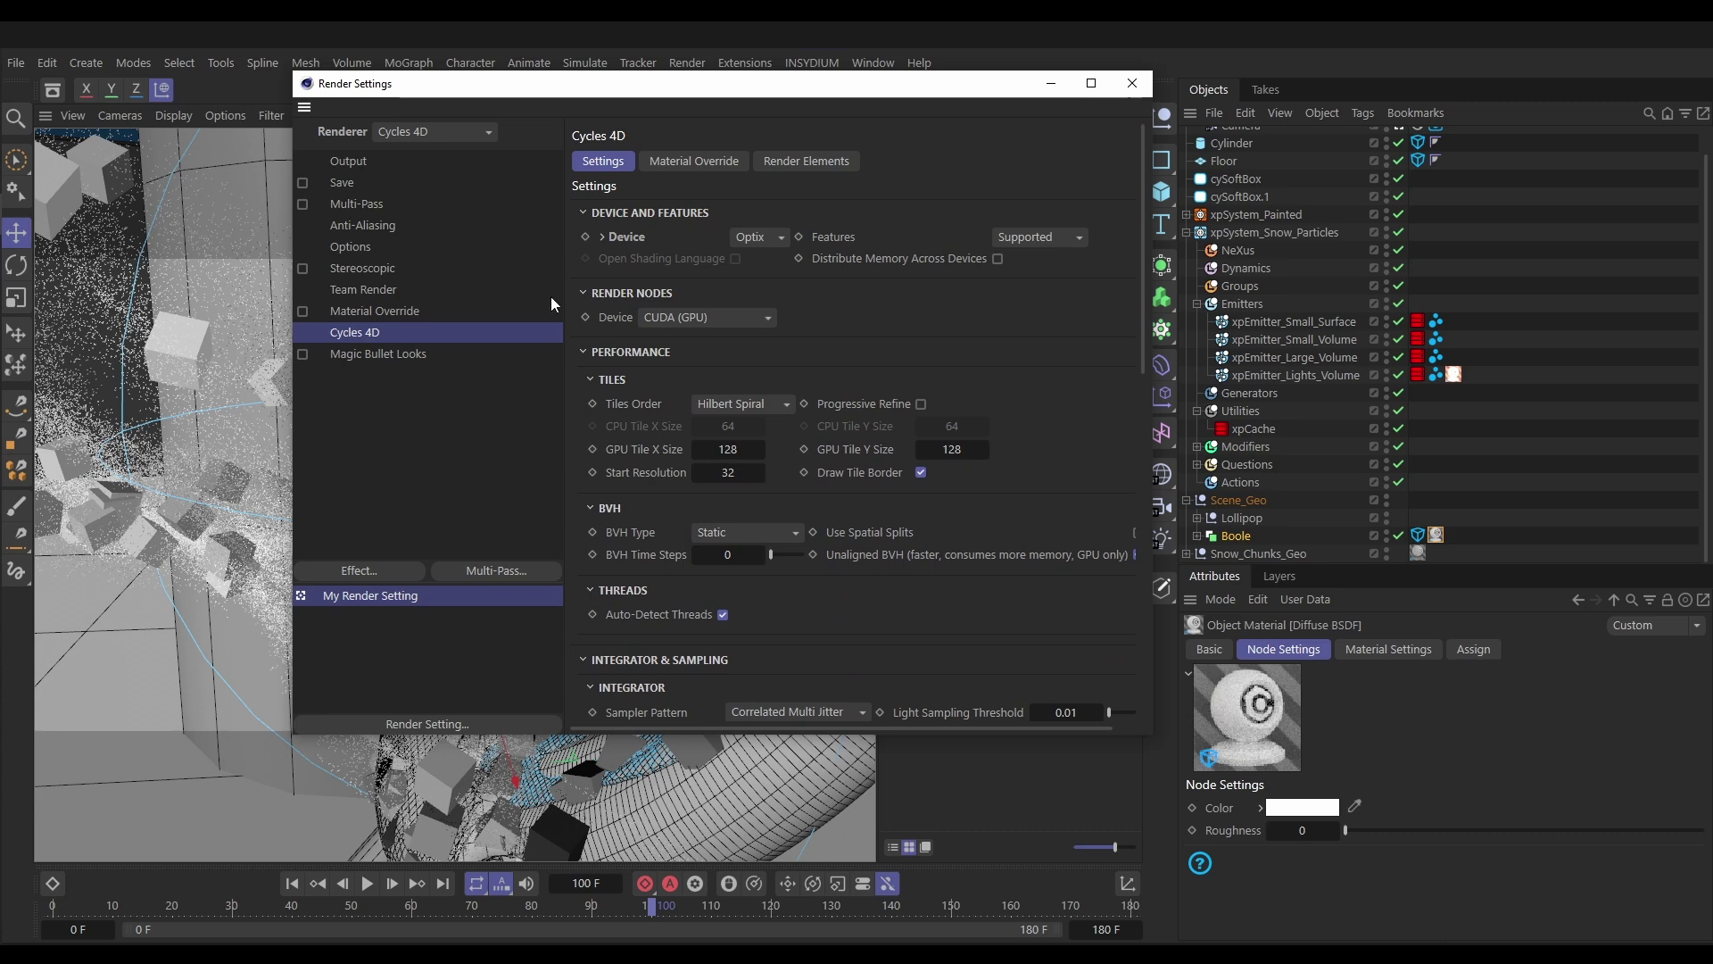
Lock the output aspect ratio and set the render height to 500 pixels
{"action": "left_click", "coordinate": [348, 162]}
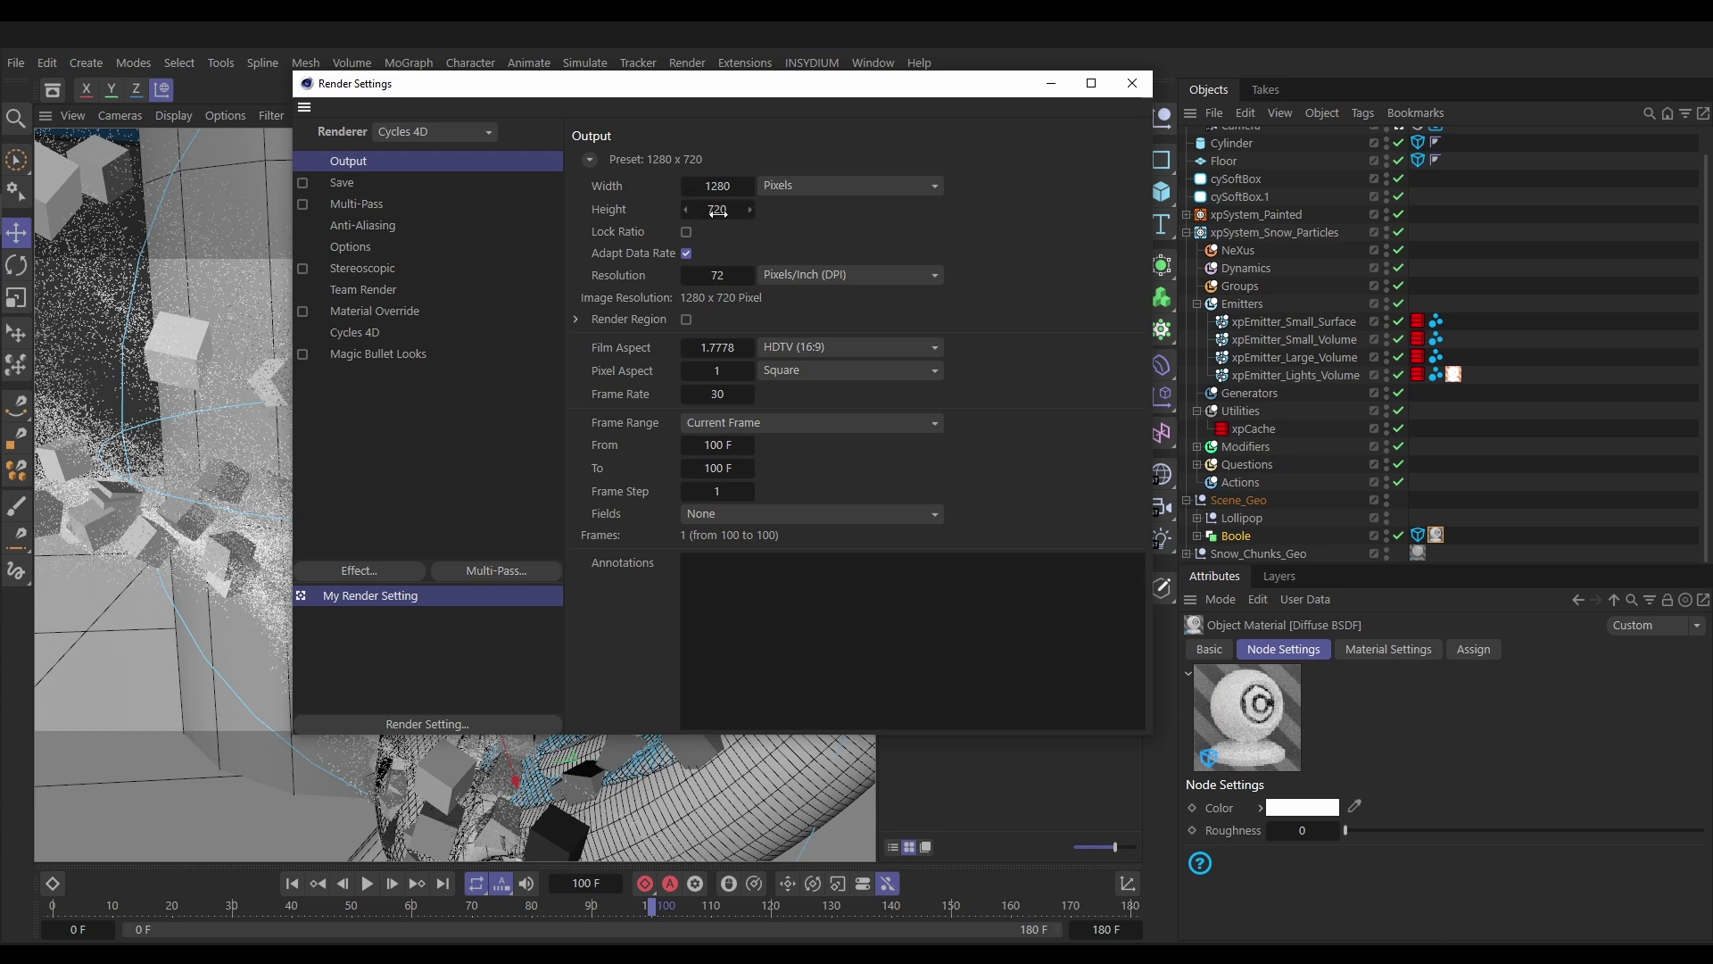
{"action": "left_click", "coordinate": [688, 233]}
{"action": "left_click", "coordinate": [752, 217]}
{"action": "type", "text": "500"}
{"action": "key", "text": "Return"}
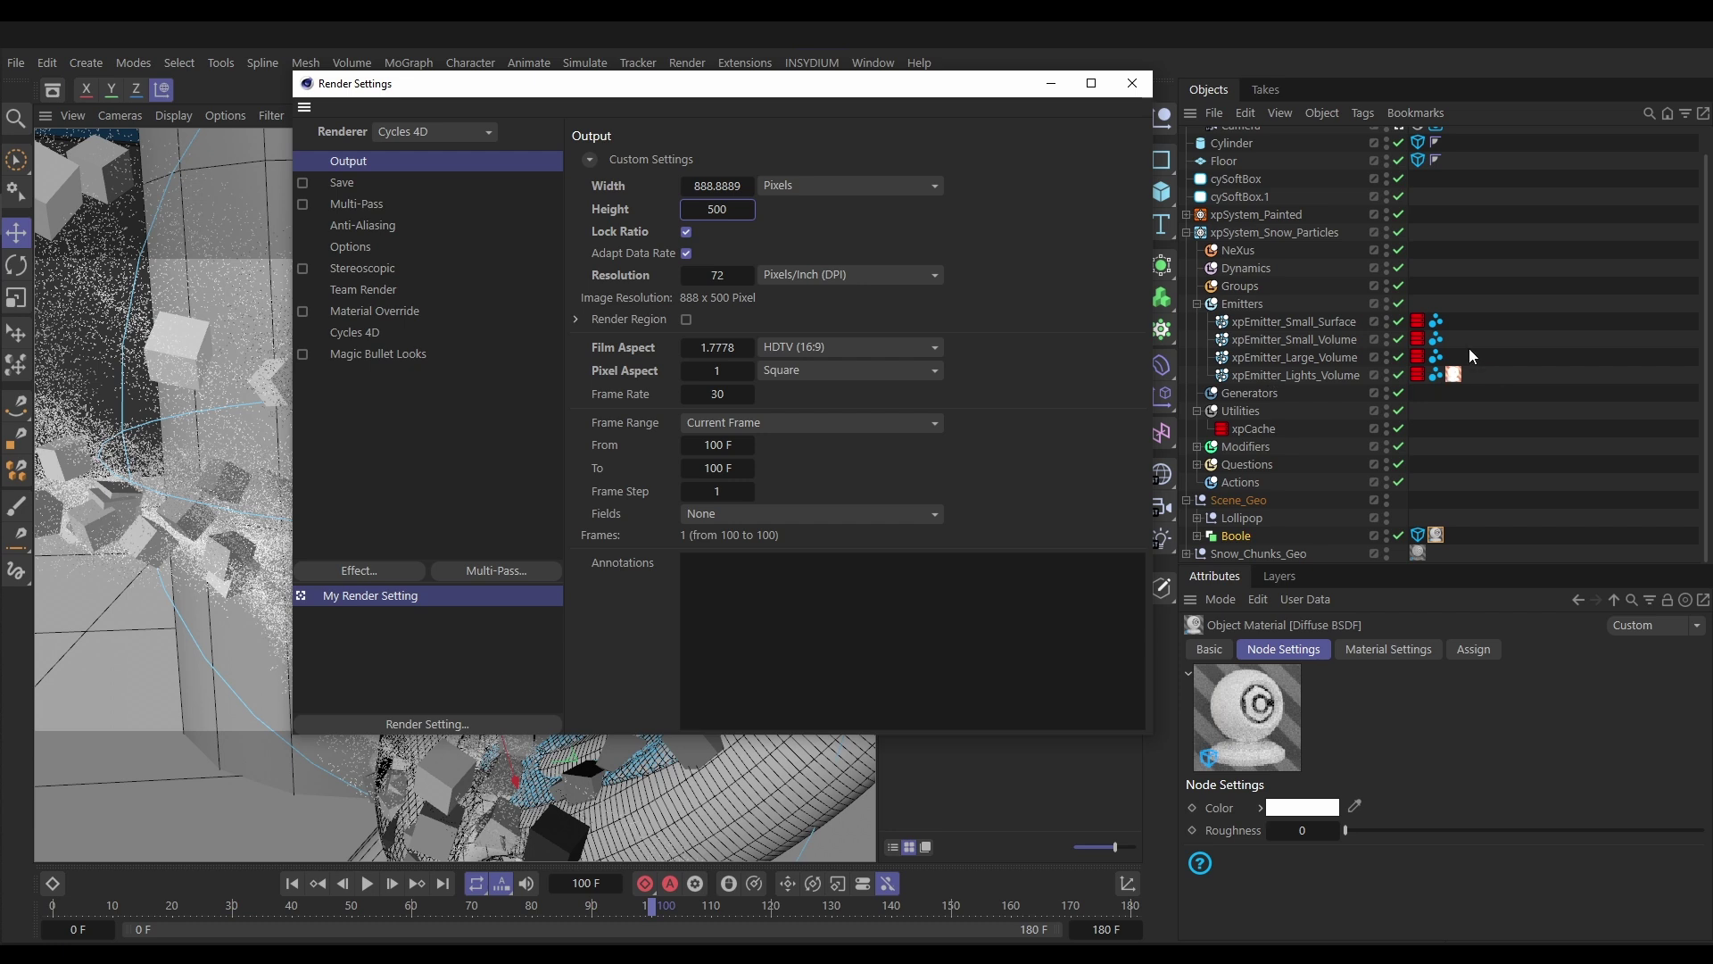
Check the Cam_Control keyframes, set the output frame range from 70 to 150, and close the render settings
{"action": "left_click_drag", "start_coordinate": [1705, 354], "coordinate": [1702, 299]}
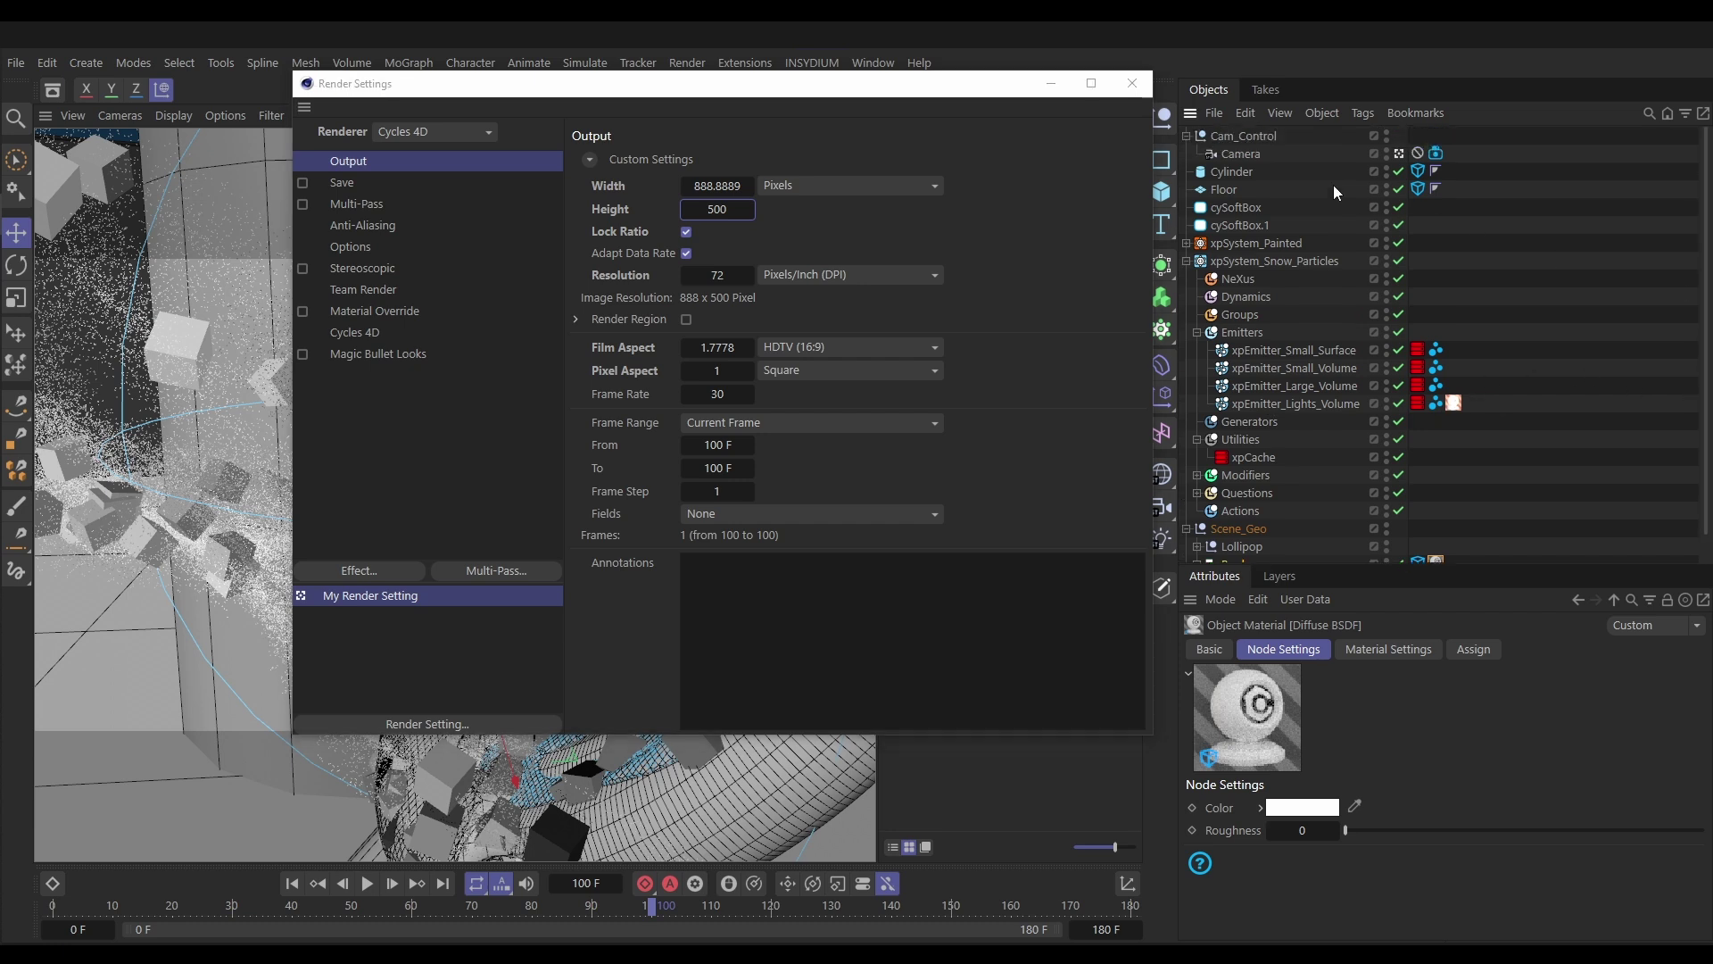
{"action": "left_click", "coordinate": [1244, 137]}
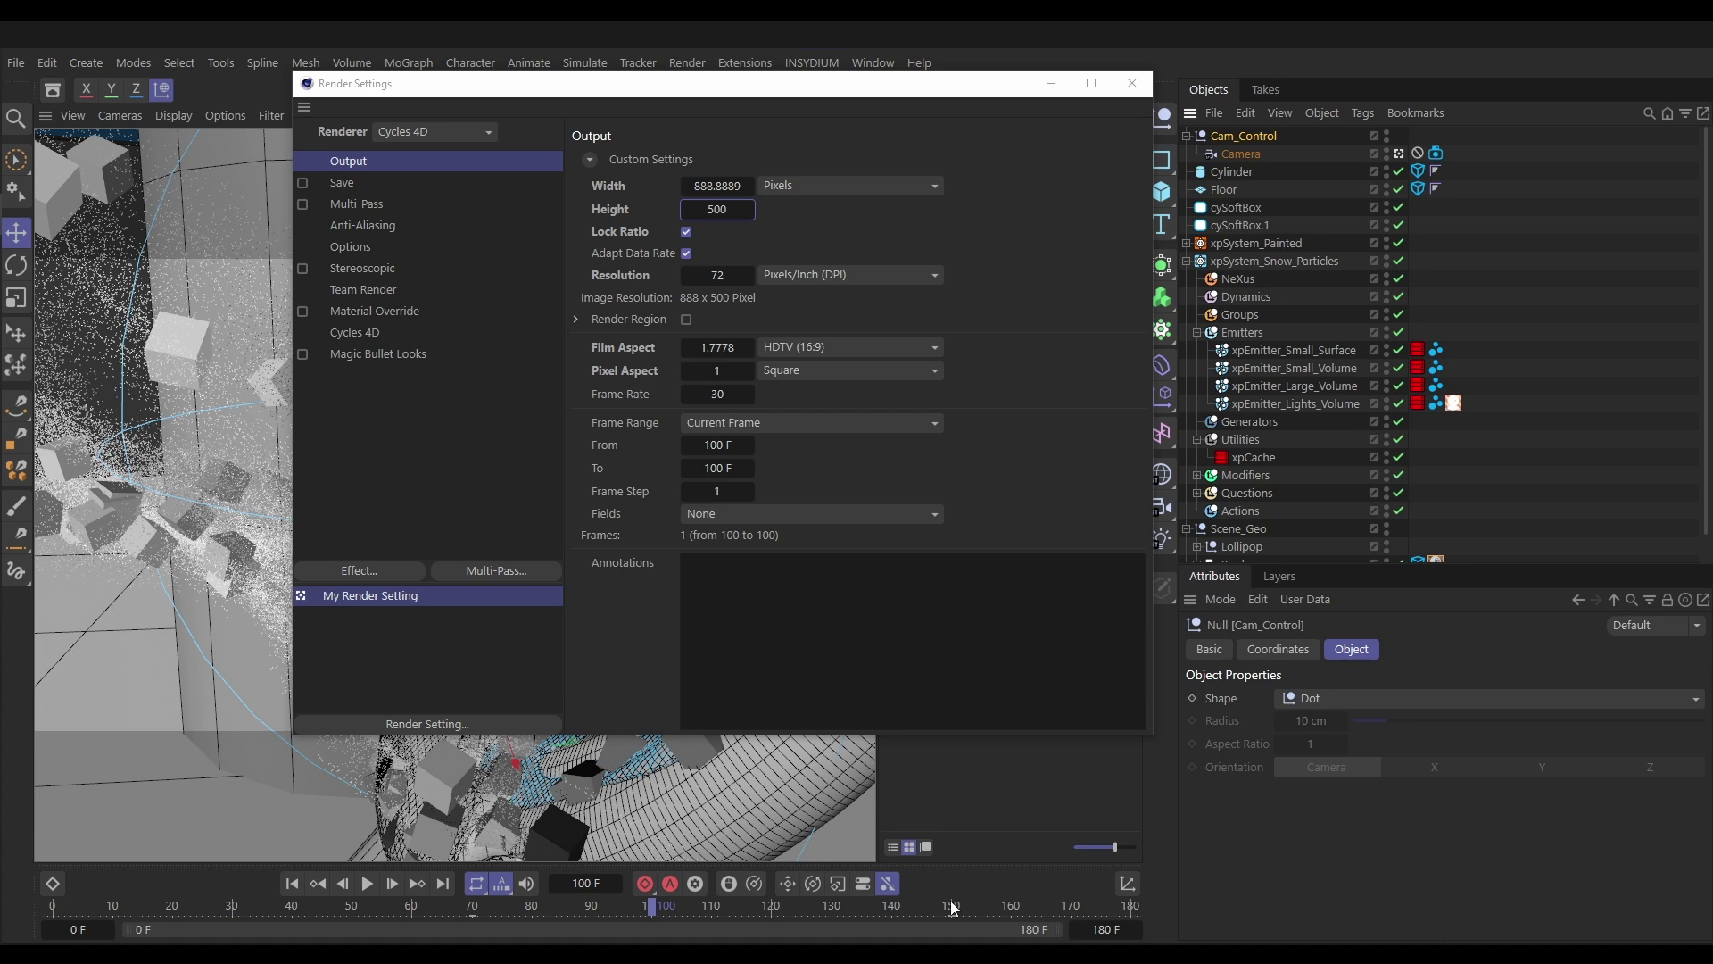
{"action": "left_click", "coordinate": [713, 444]}
{"action": "type", "text": "70"}
{"action": "key", "text": "Return"}
{"action": "key", "text": "Tab"}
{"action": "type", "text": "150"}
{"action": "key", "text": "Return"}
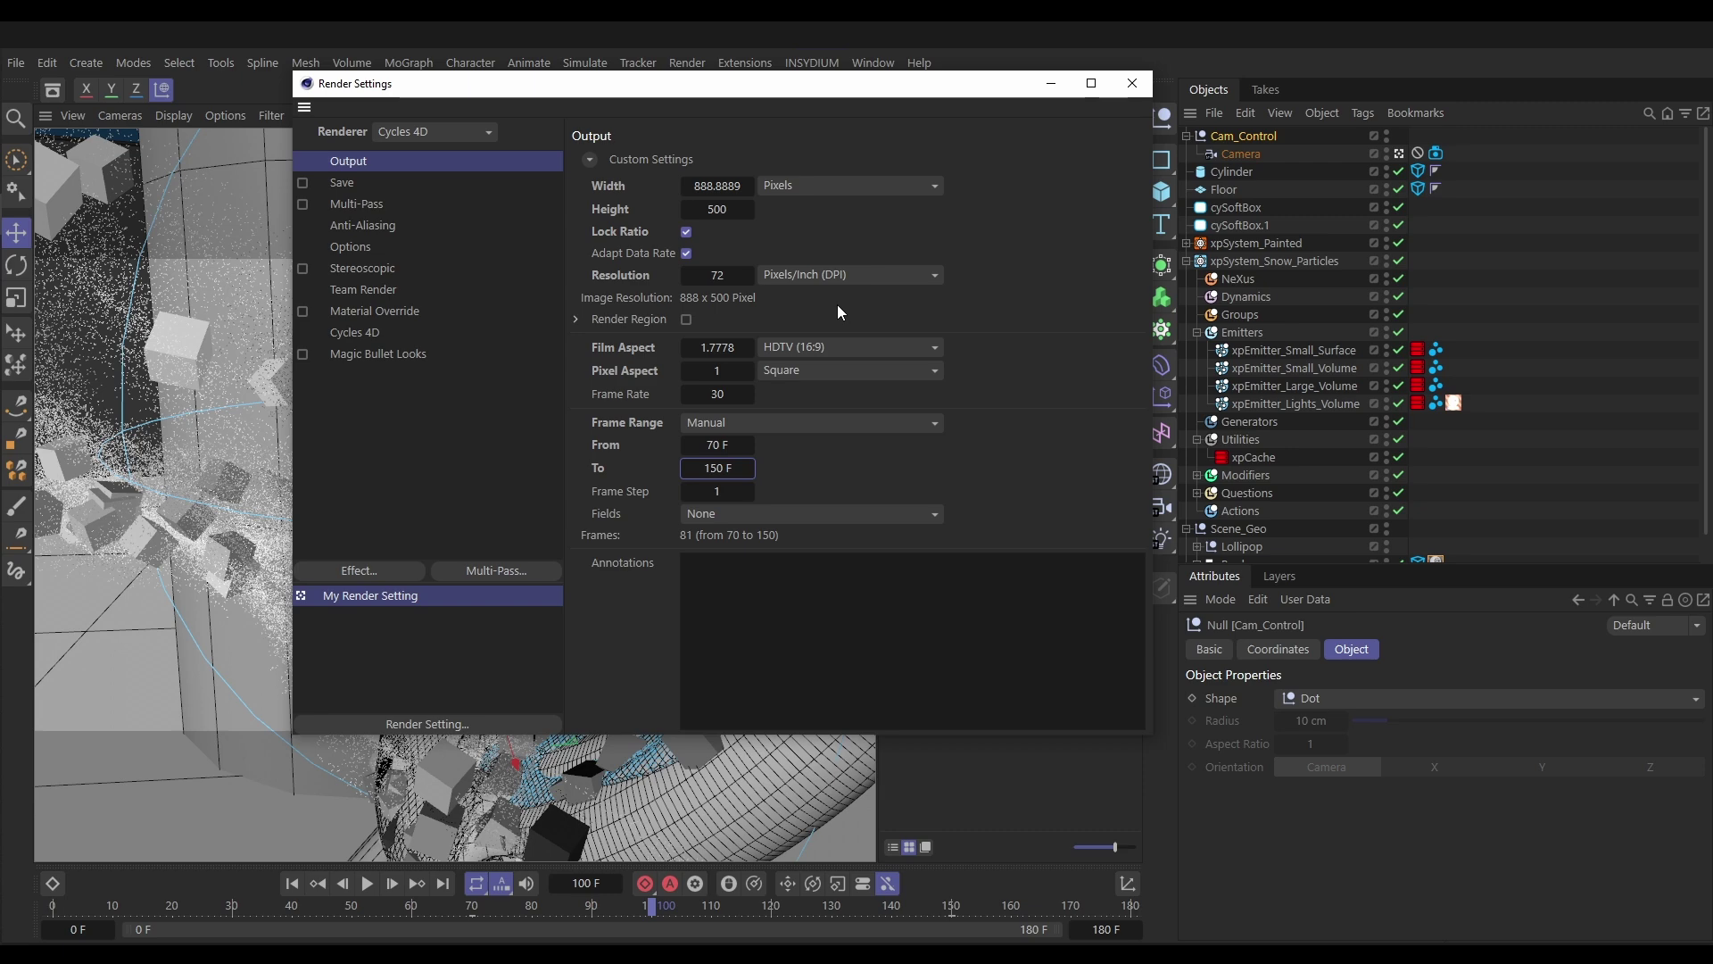
{"action": "left_click", "coordinate": [1131, 83]}
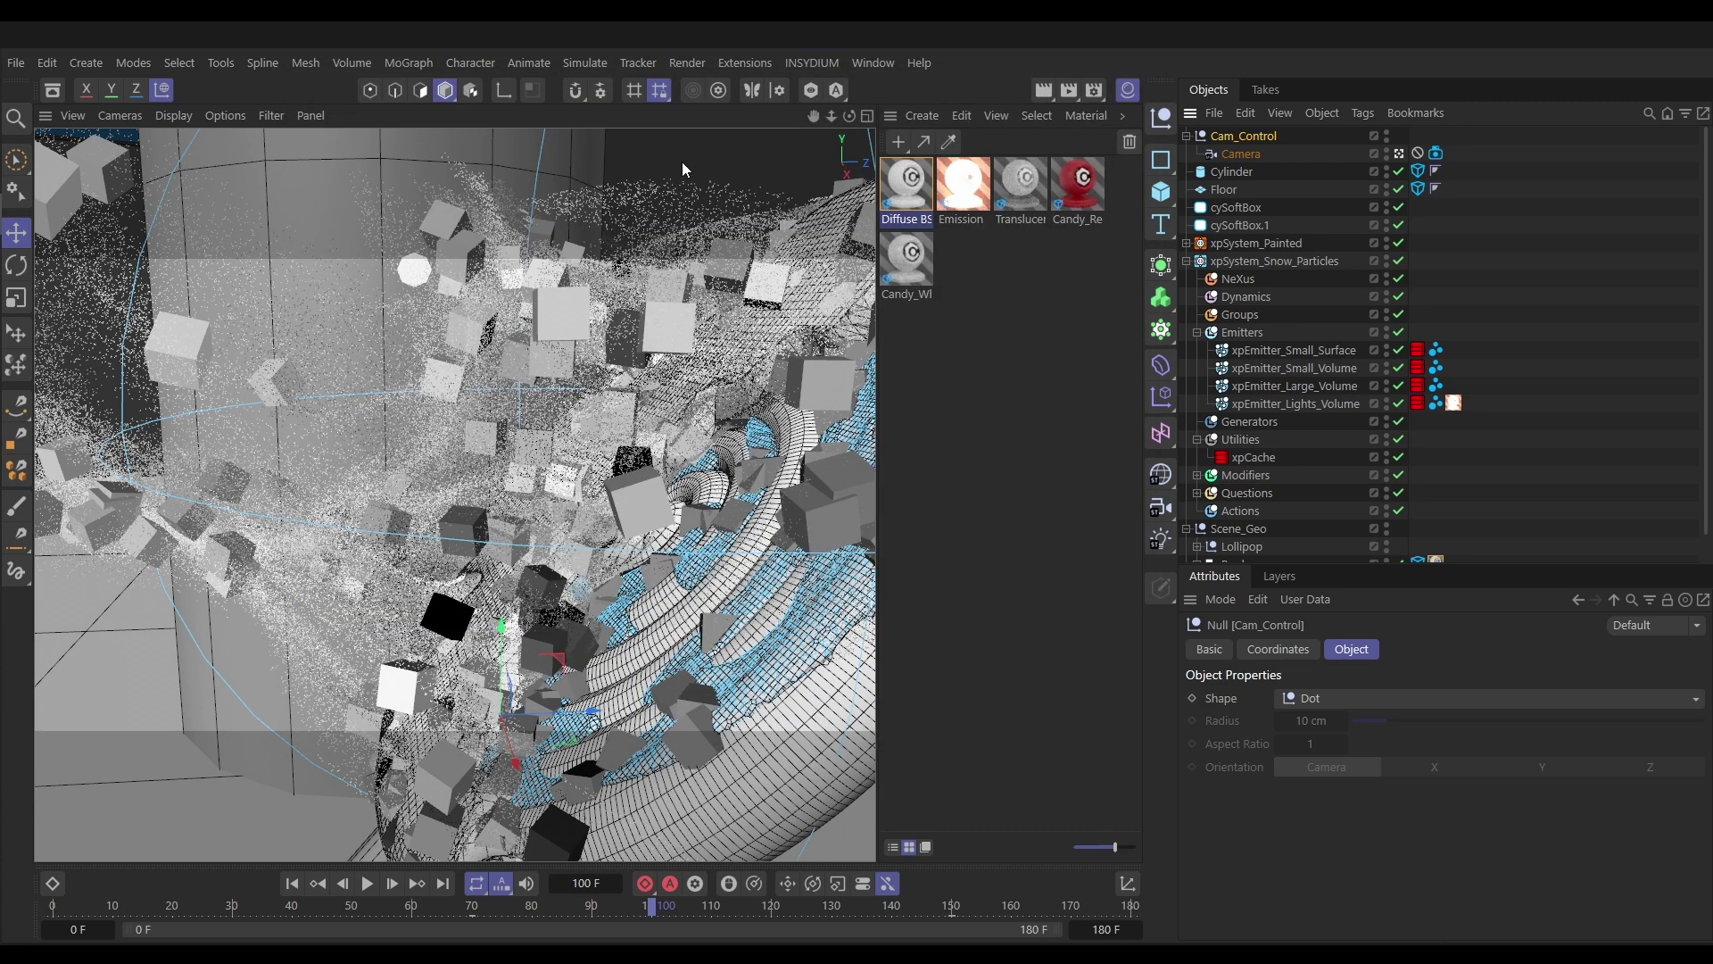
Render the frame range to the Picture Viewer, continuing without saving
{"action": "left_click", "coordinate": [687, 64]}
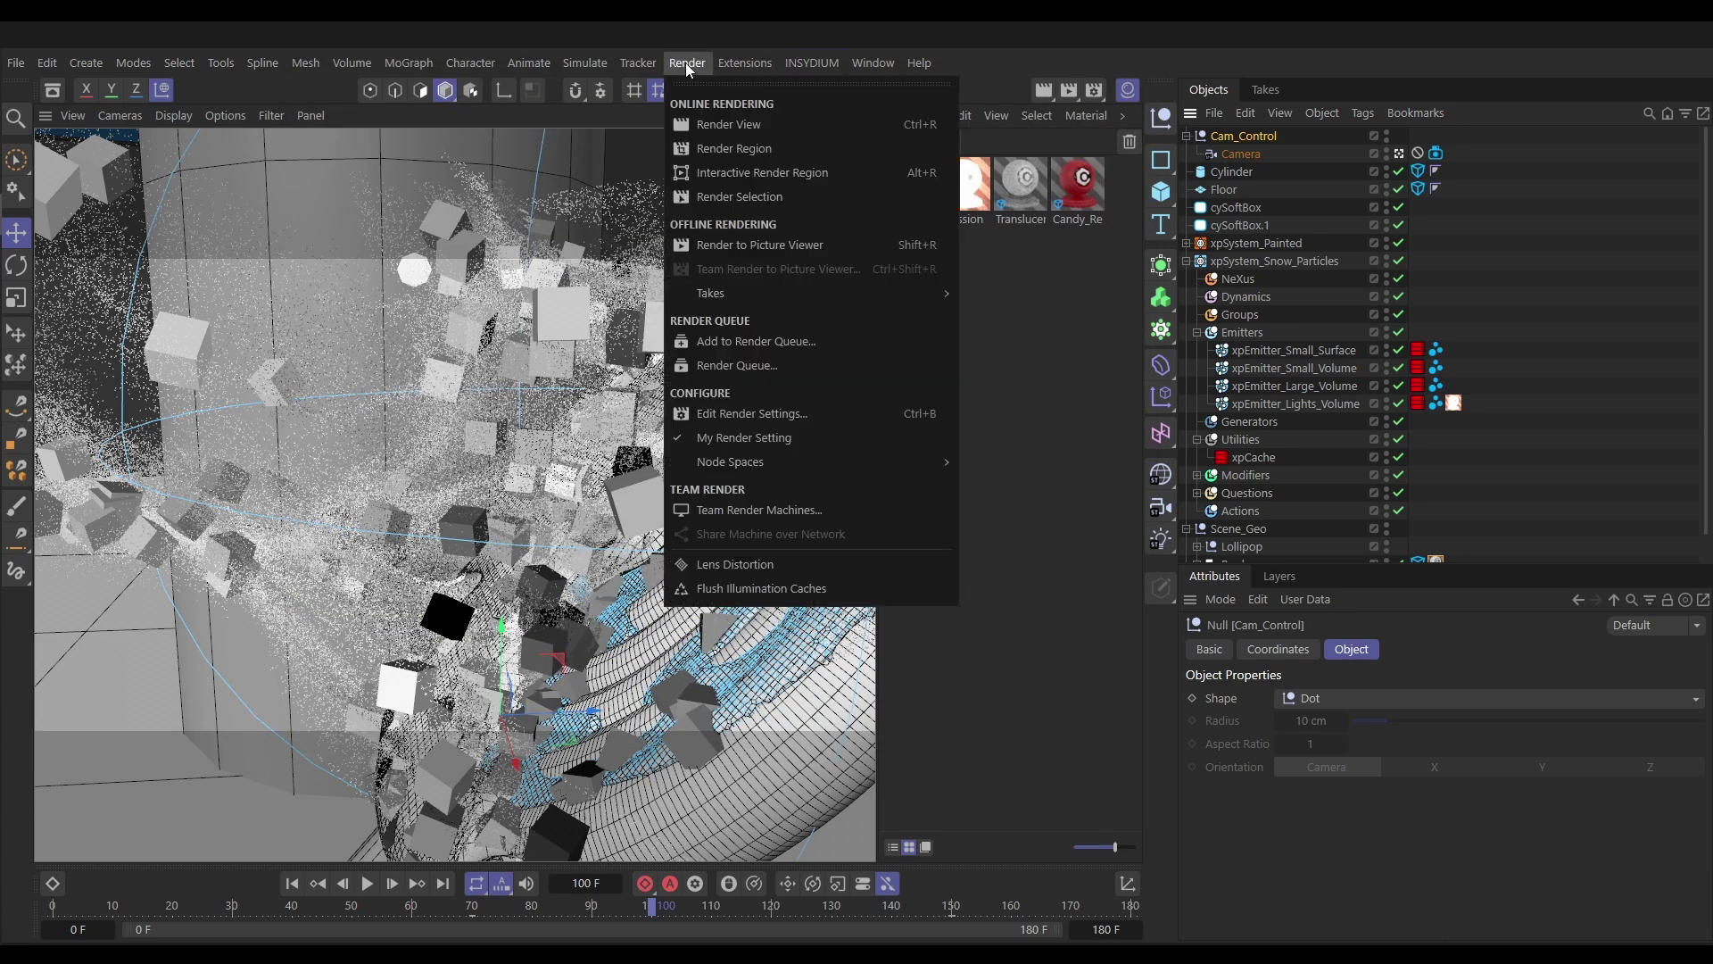
{"action": "left_click", "coordinate": [753, 244]}
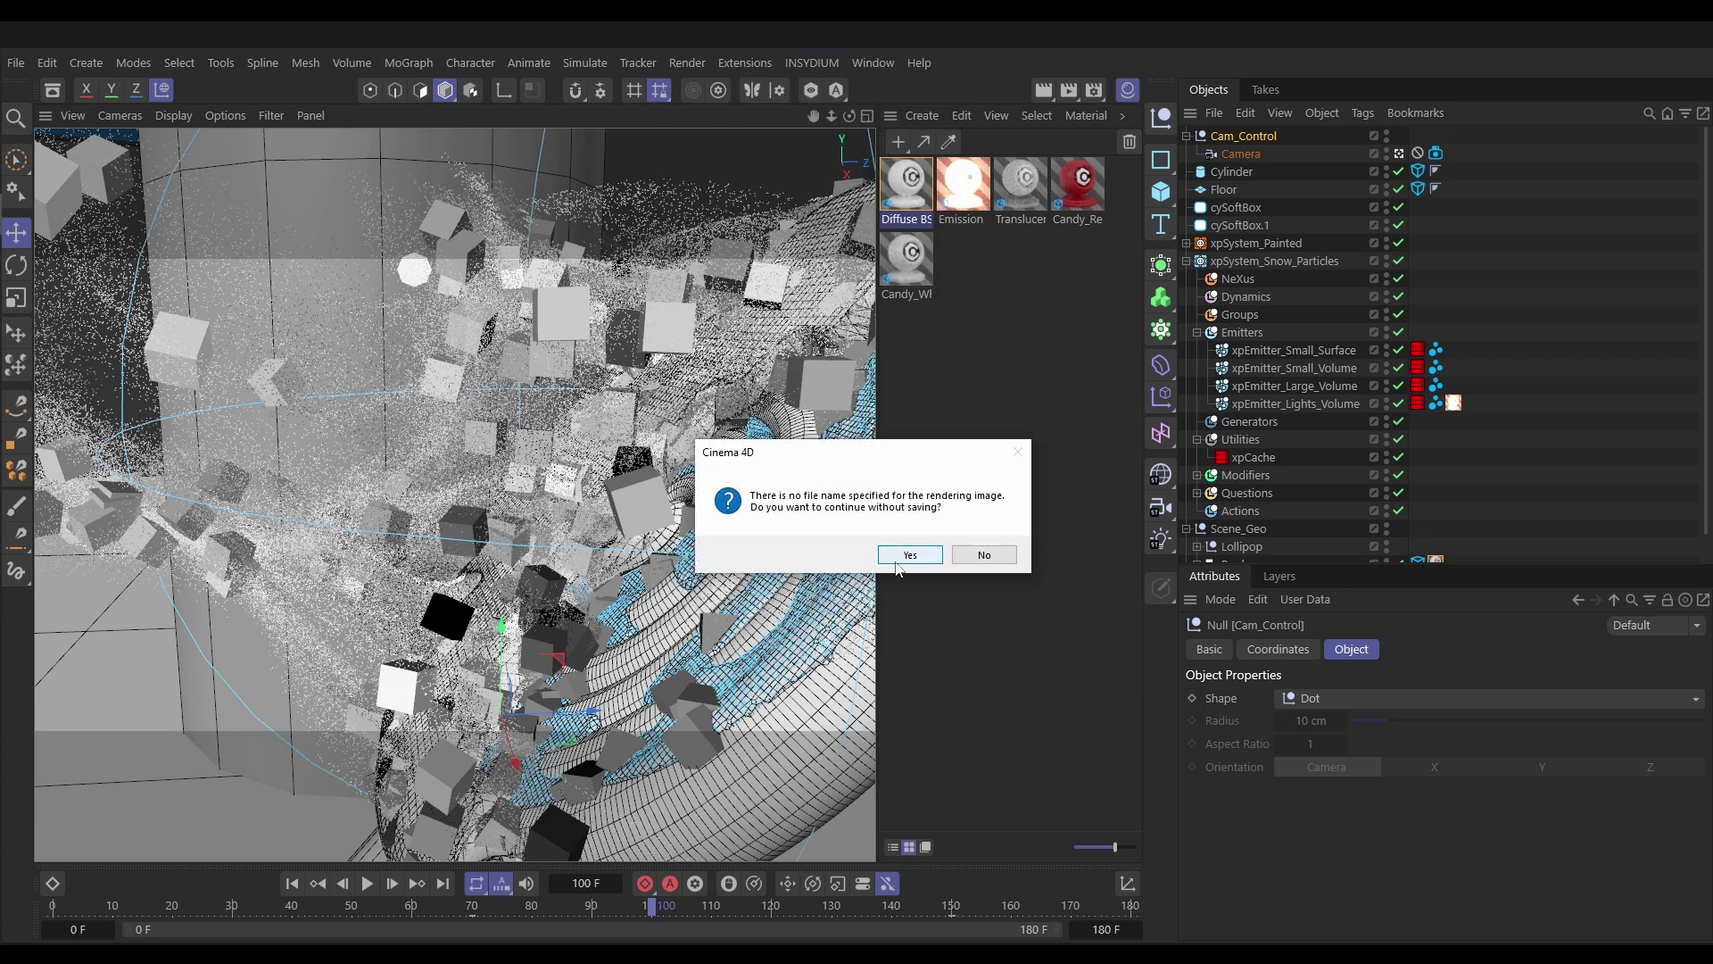
{"action": "left_click", "coordinate": [907, 557]}
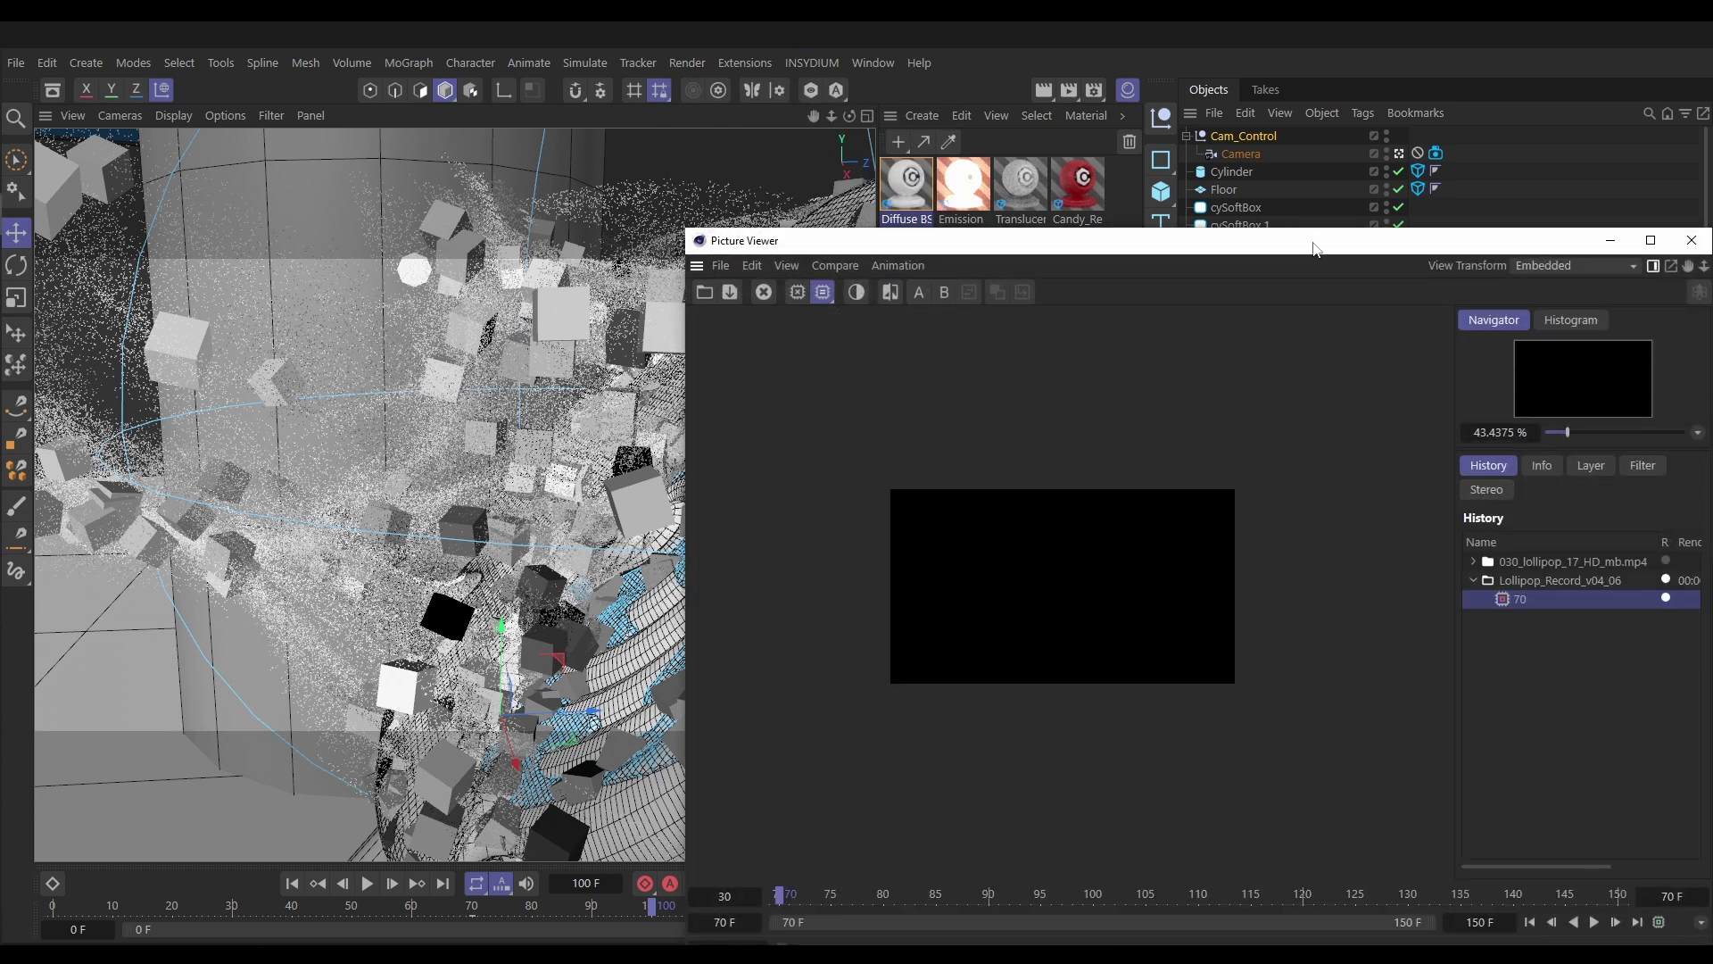
Maximize the Picture Viewer, show the render at 100%, and widen the history list to reveal its render time columns
{"action": "left_click_drag", "start_coordinate": [1314, 240], "coordinate": [886, 95]}
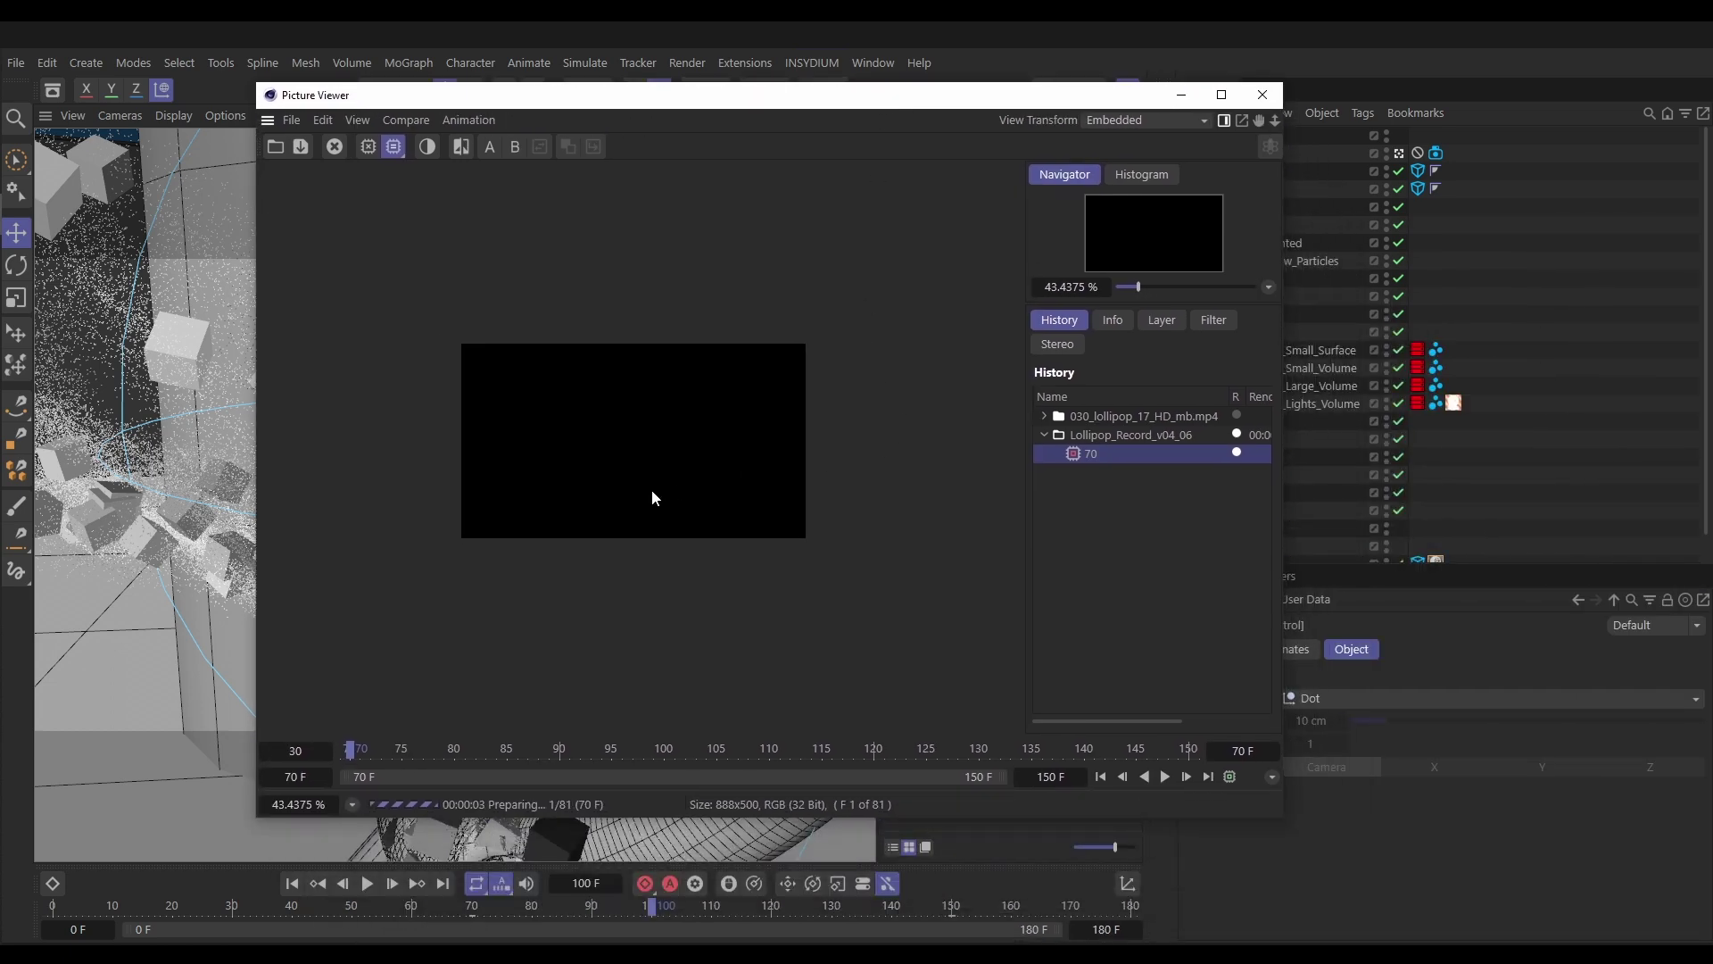
{"action": "double_click", "coordinate": [652, 489]}
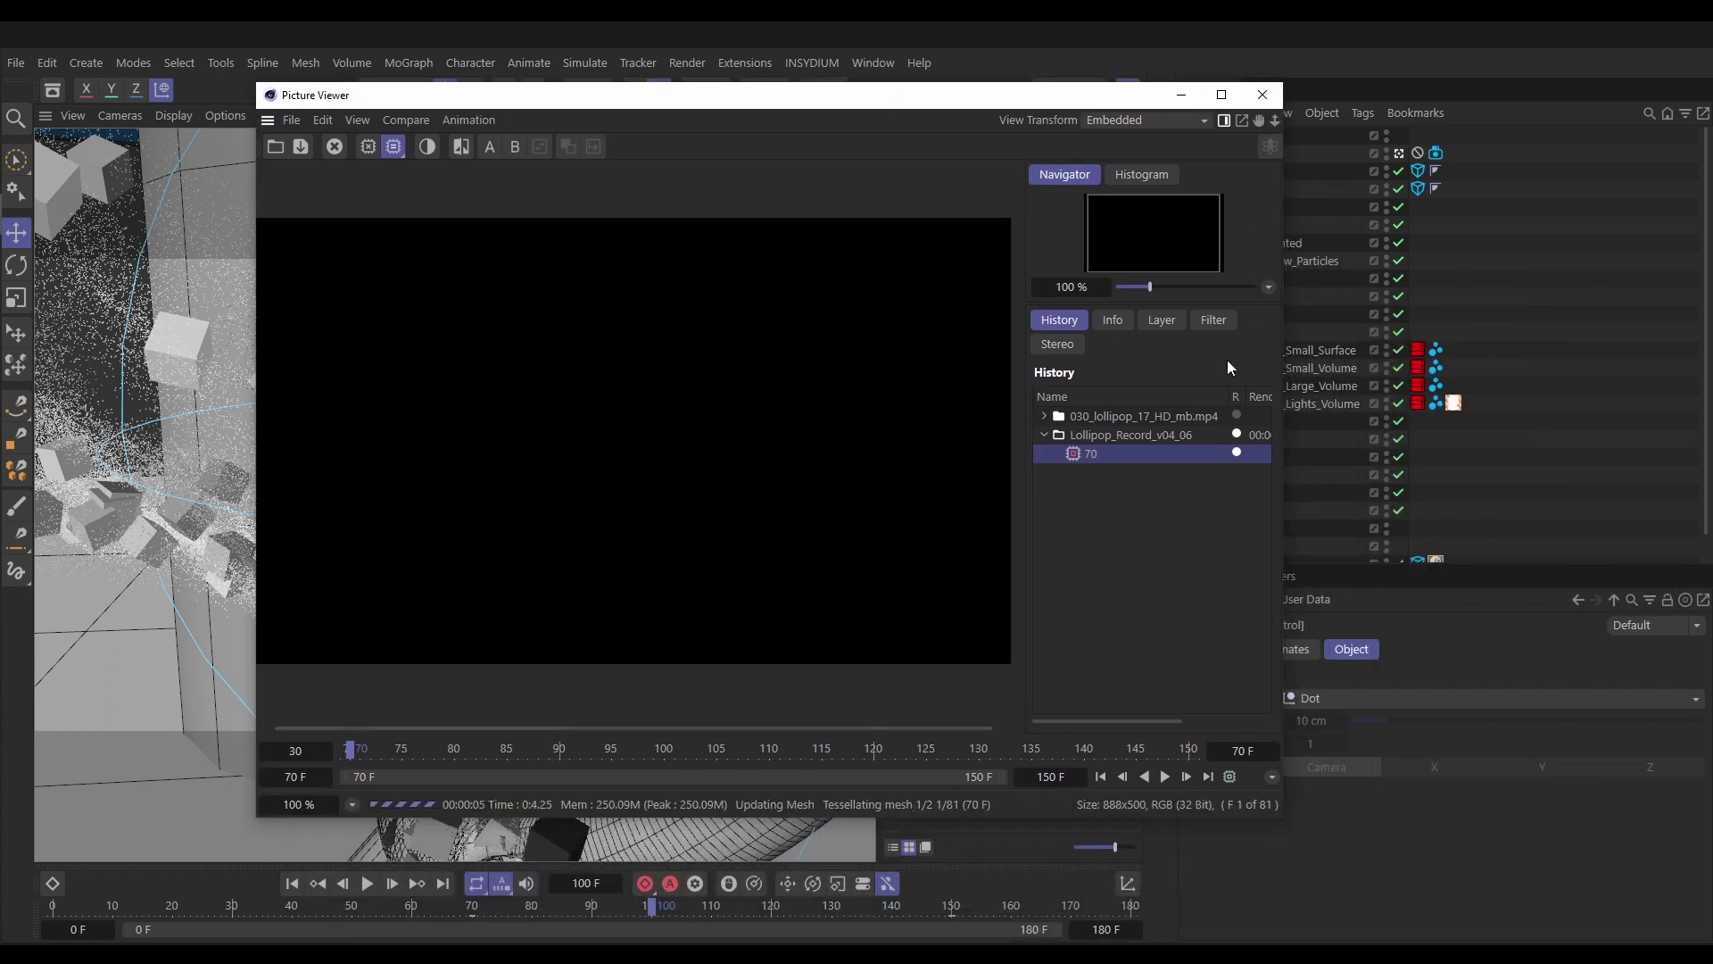
{"action": "left_click", "coordinate": [1222, 95]}
{"action": "double_click", "coordinate": [839, 527]}
{"action": "double_click", "coordinate": [840, 527]}
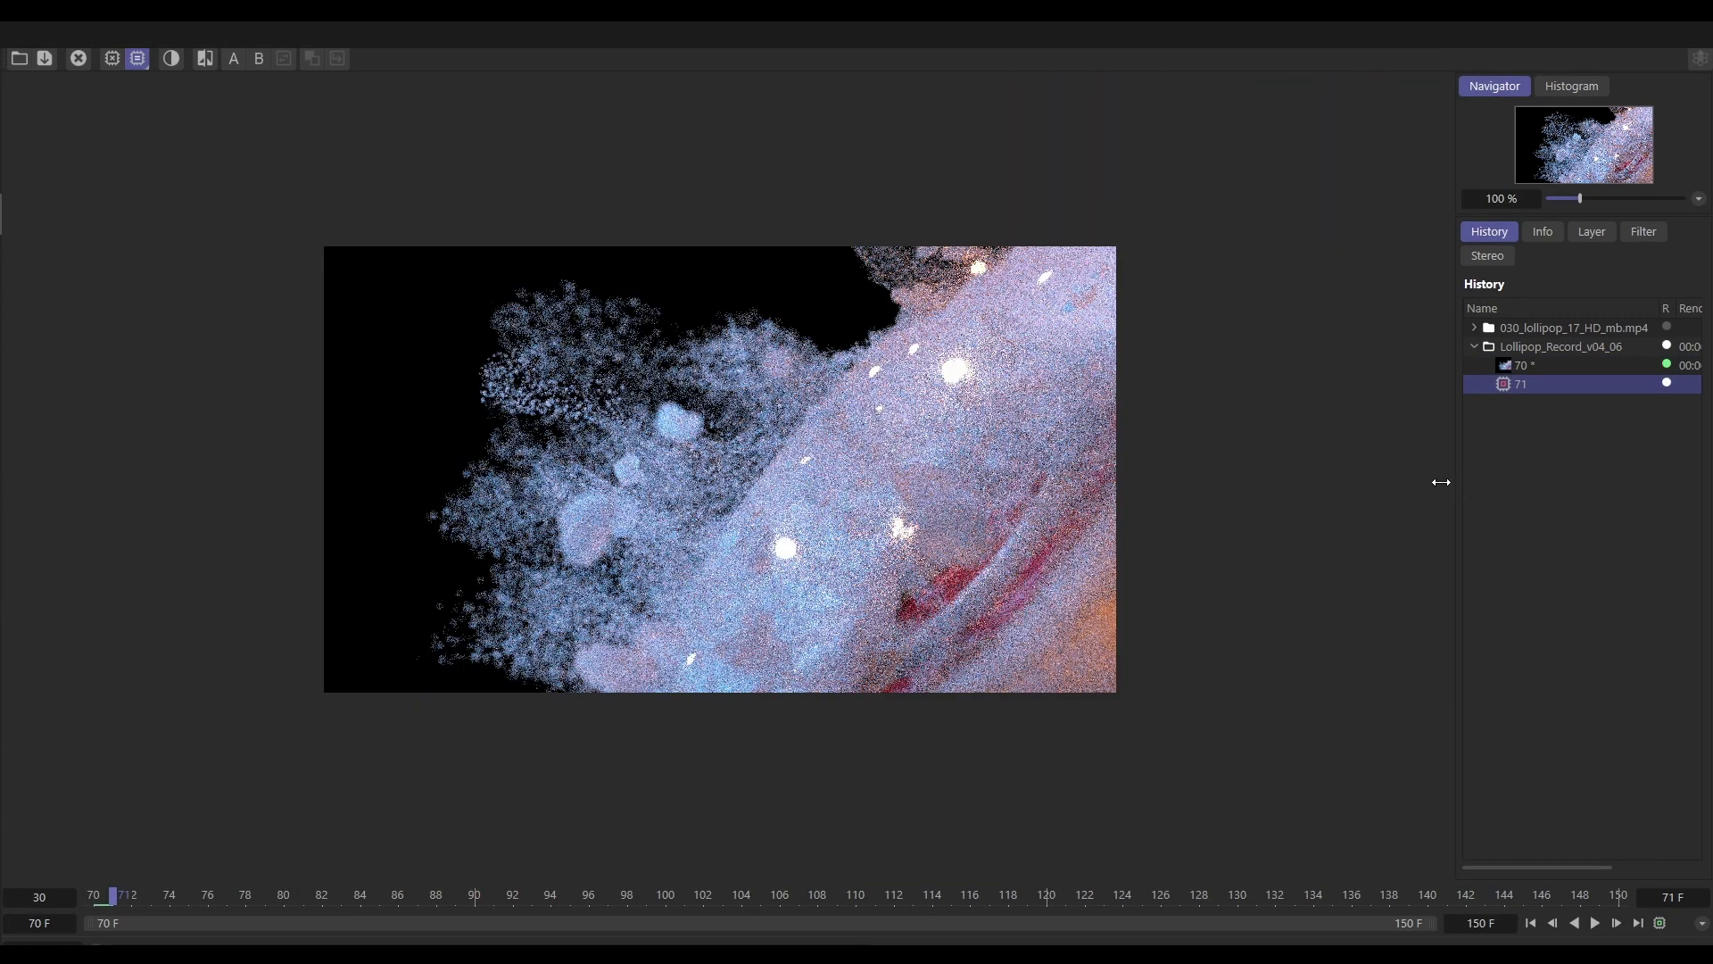
{"action": "left_click_drag", "start_coordinate": [1456, 478], "coordinate": [1258, 489]}
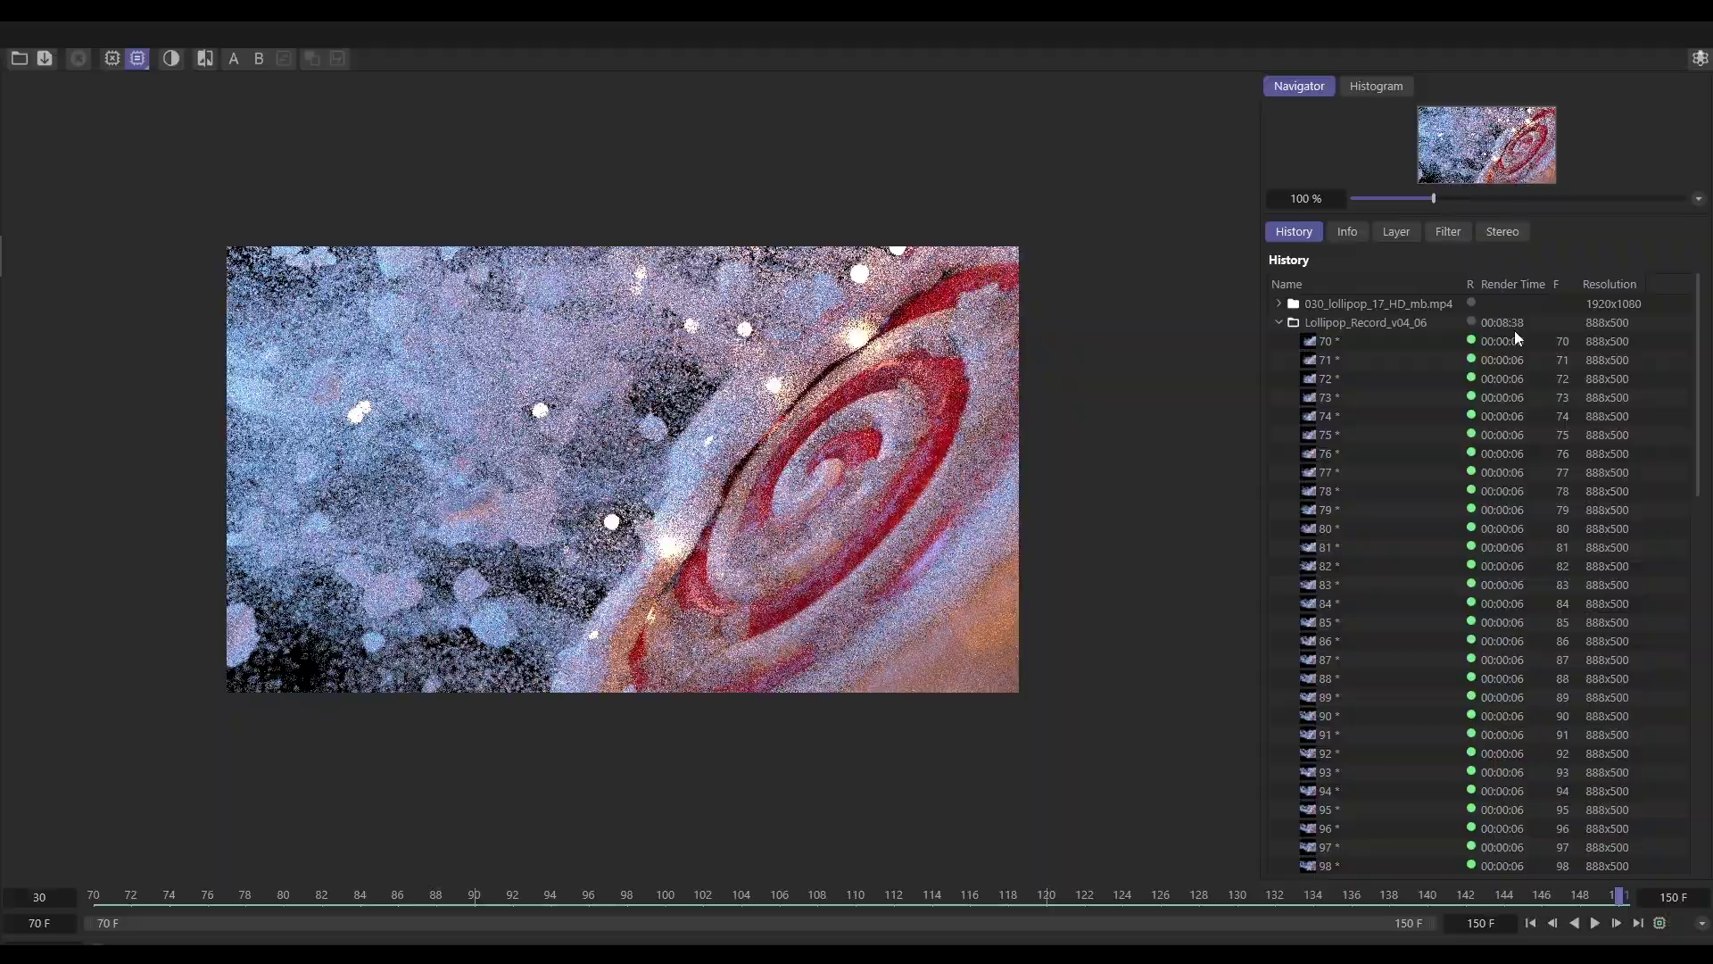
Play back the rendered sequence and scrub through its frames to examine the particle motion, depth of field and lighting
{"action": "left_click", "coordinate": [1594, 927]}
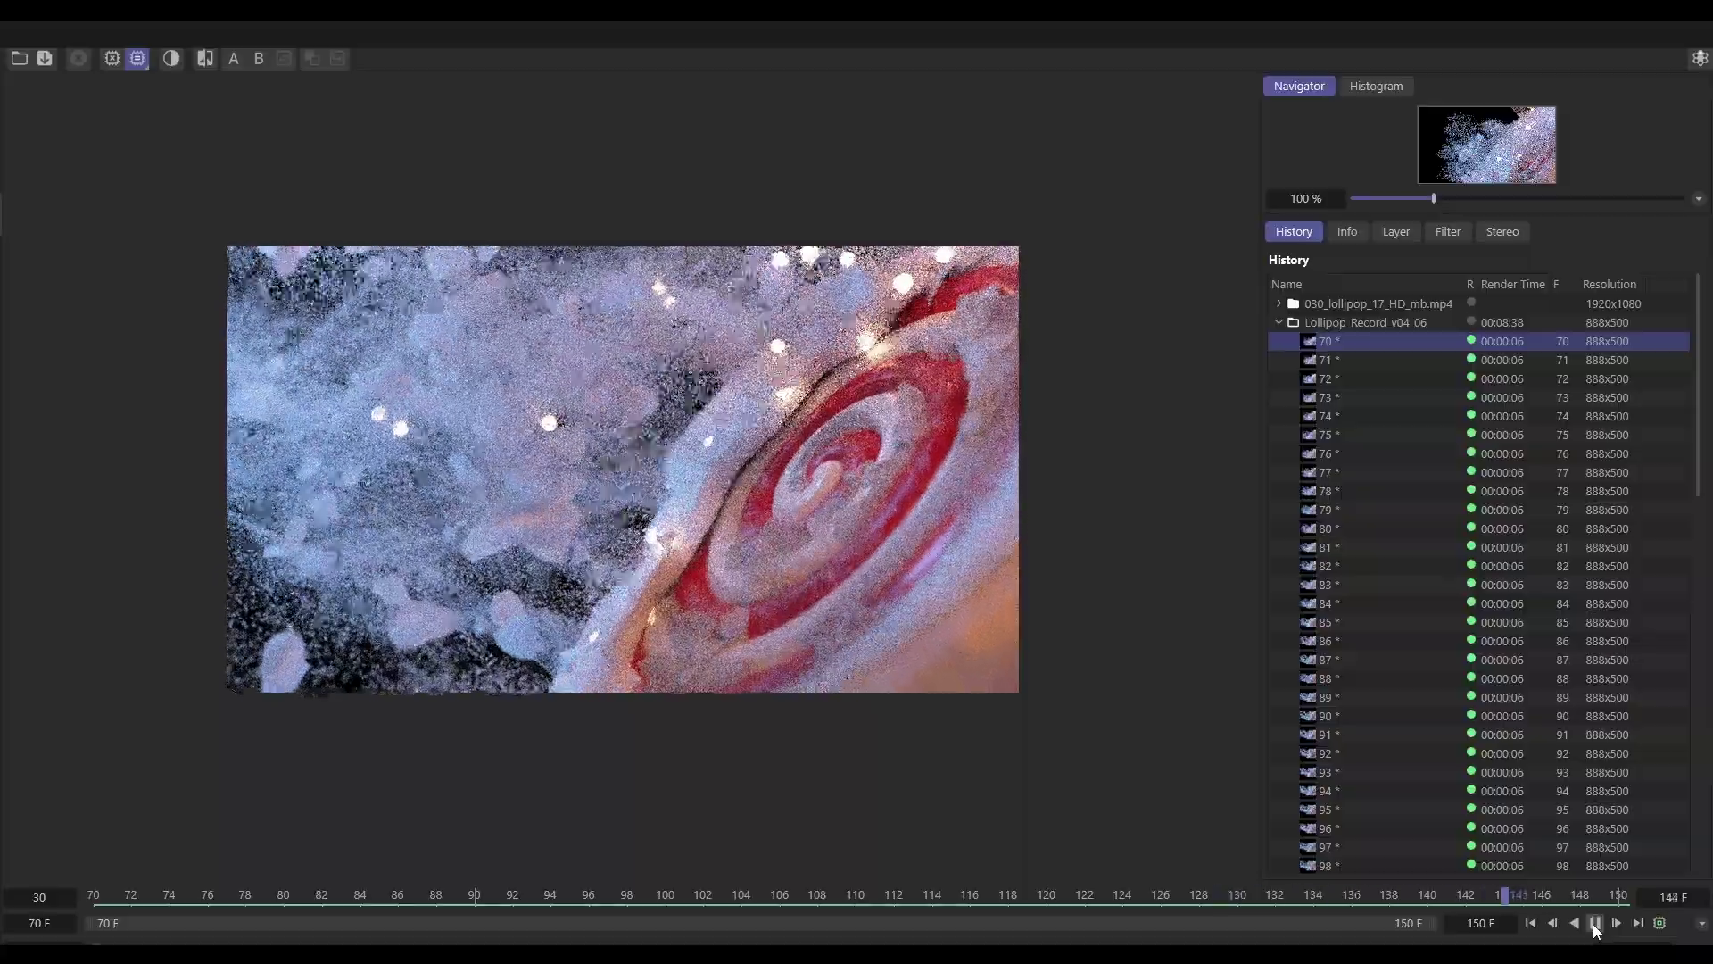
{"action": "left_click", "coordinate": [1595, 924]}
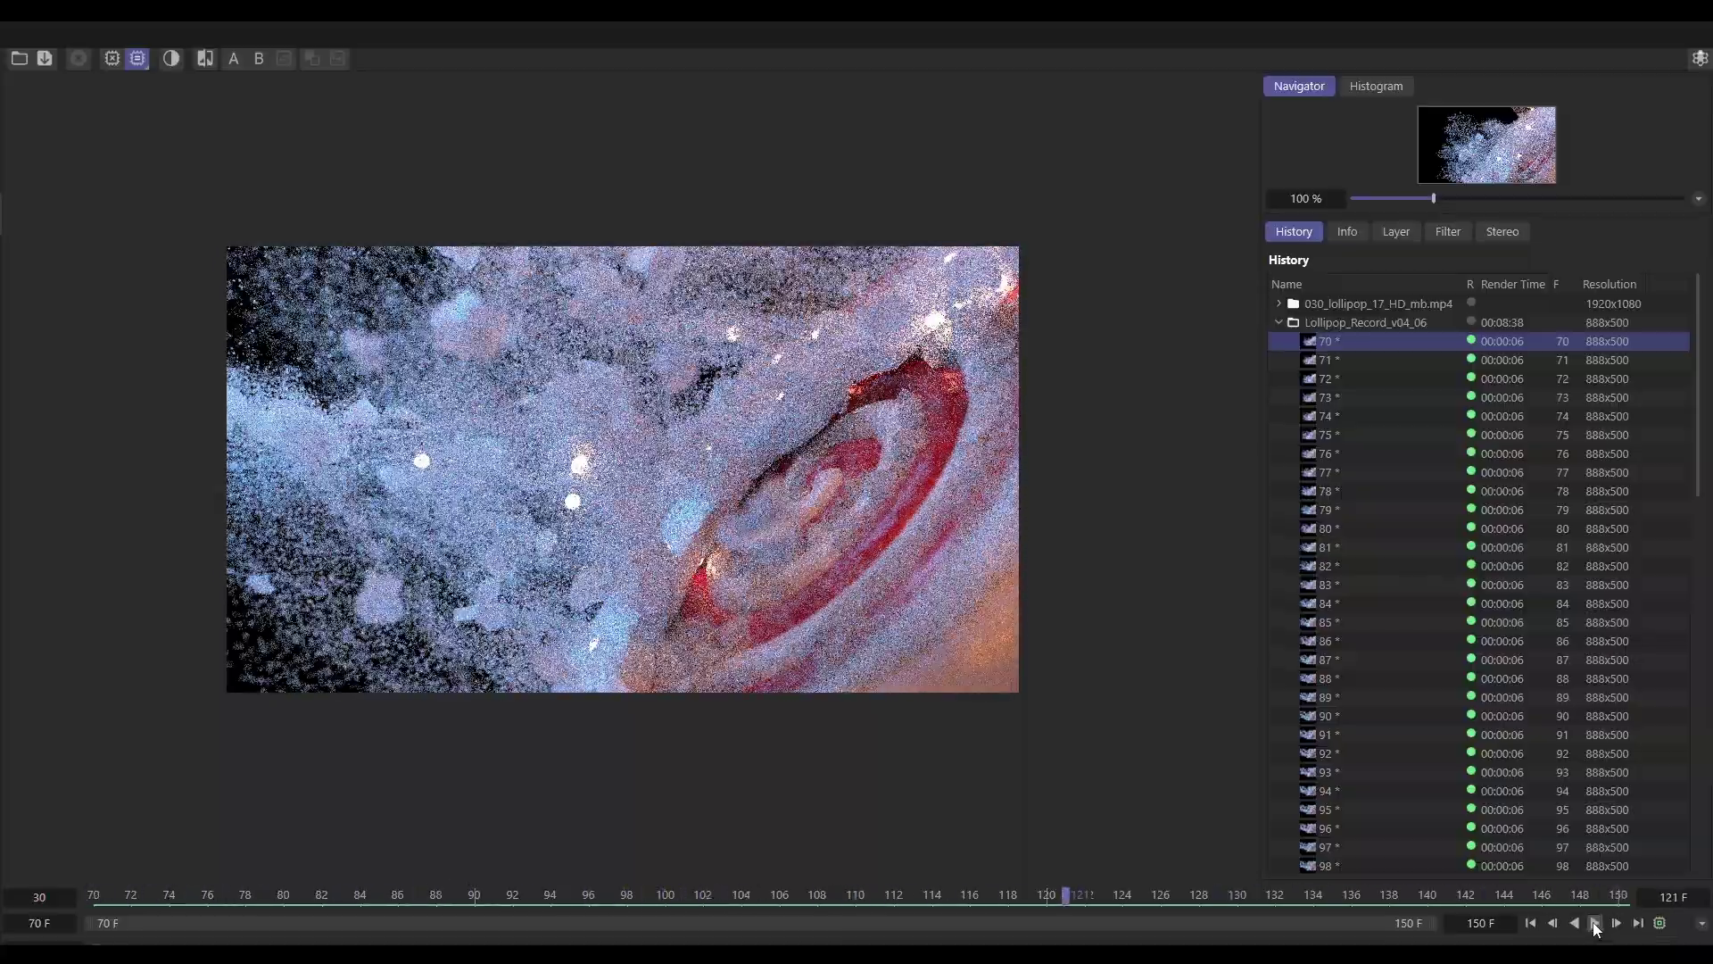
{"action": "left_click_drag", "start_coordinate": [158, 908], "coordinate": [701, 896]}
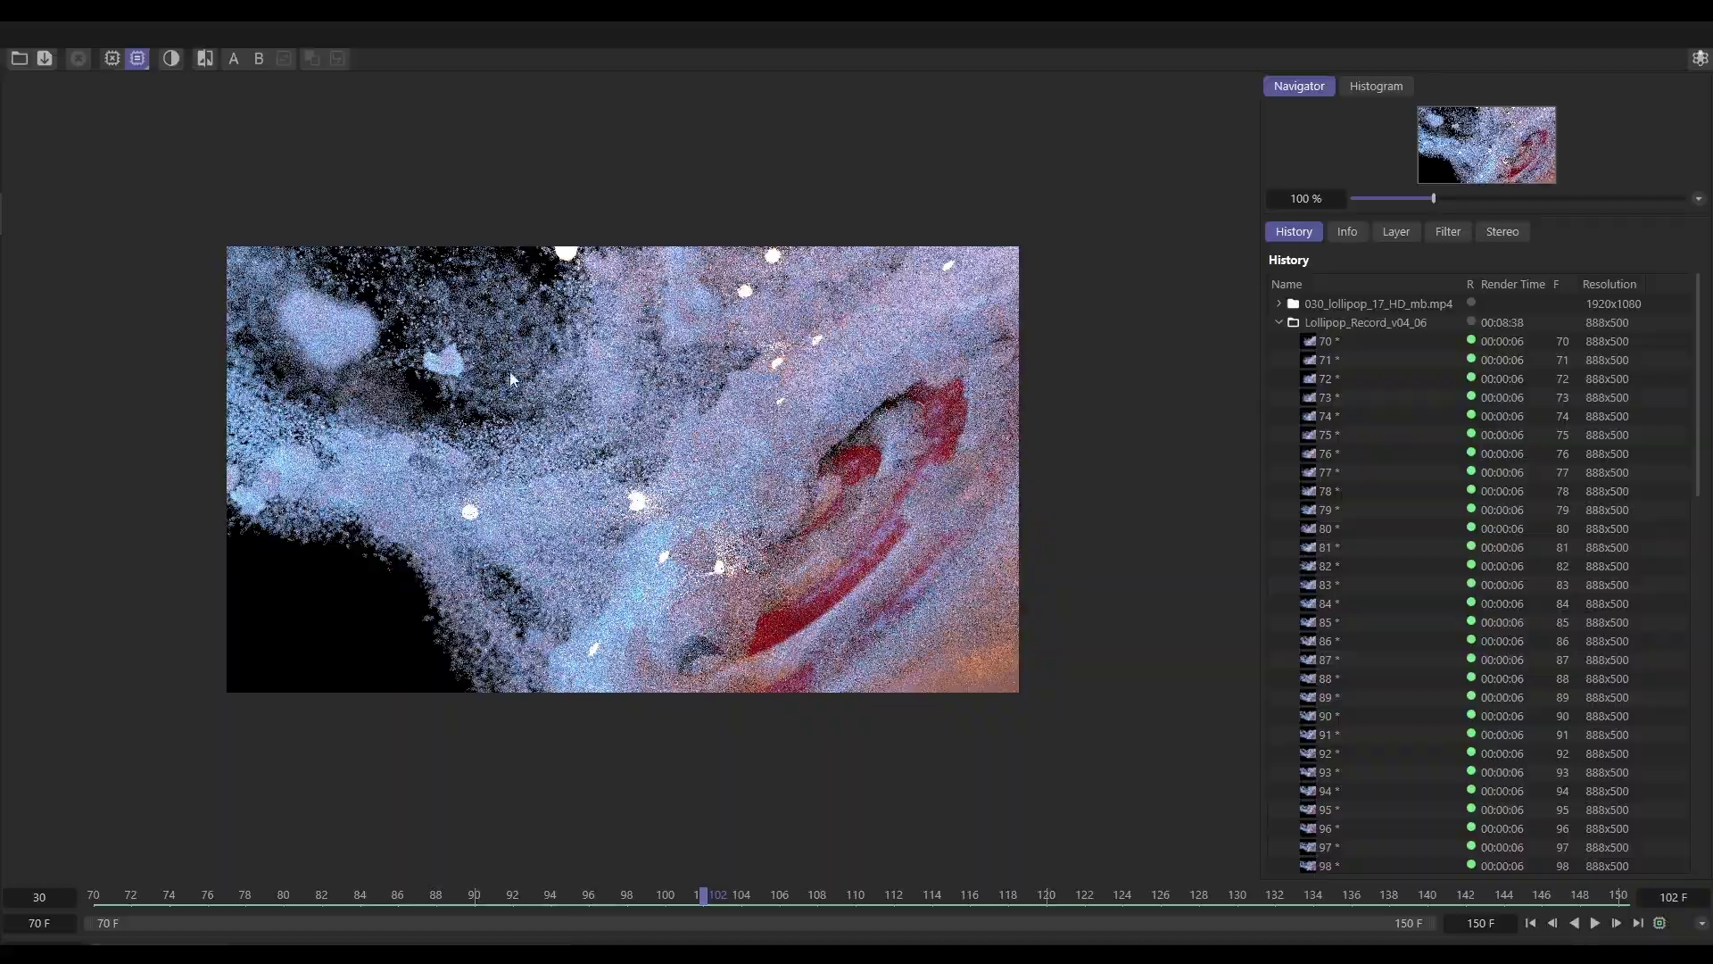
{"action": "left_click_drag", "start_coordinate": [744, 895], "coordinate": [239, 895]}
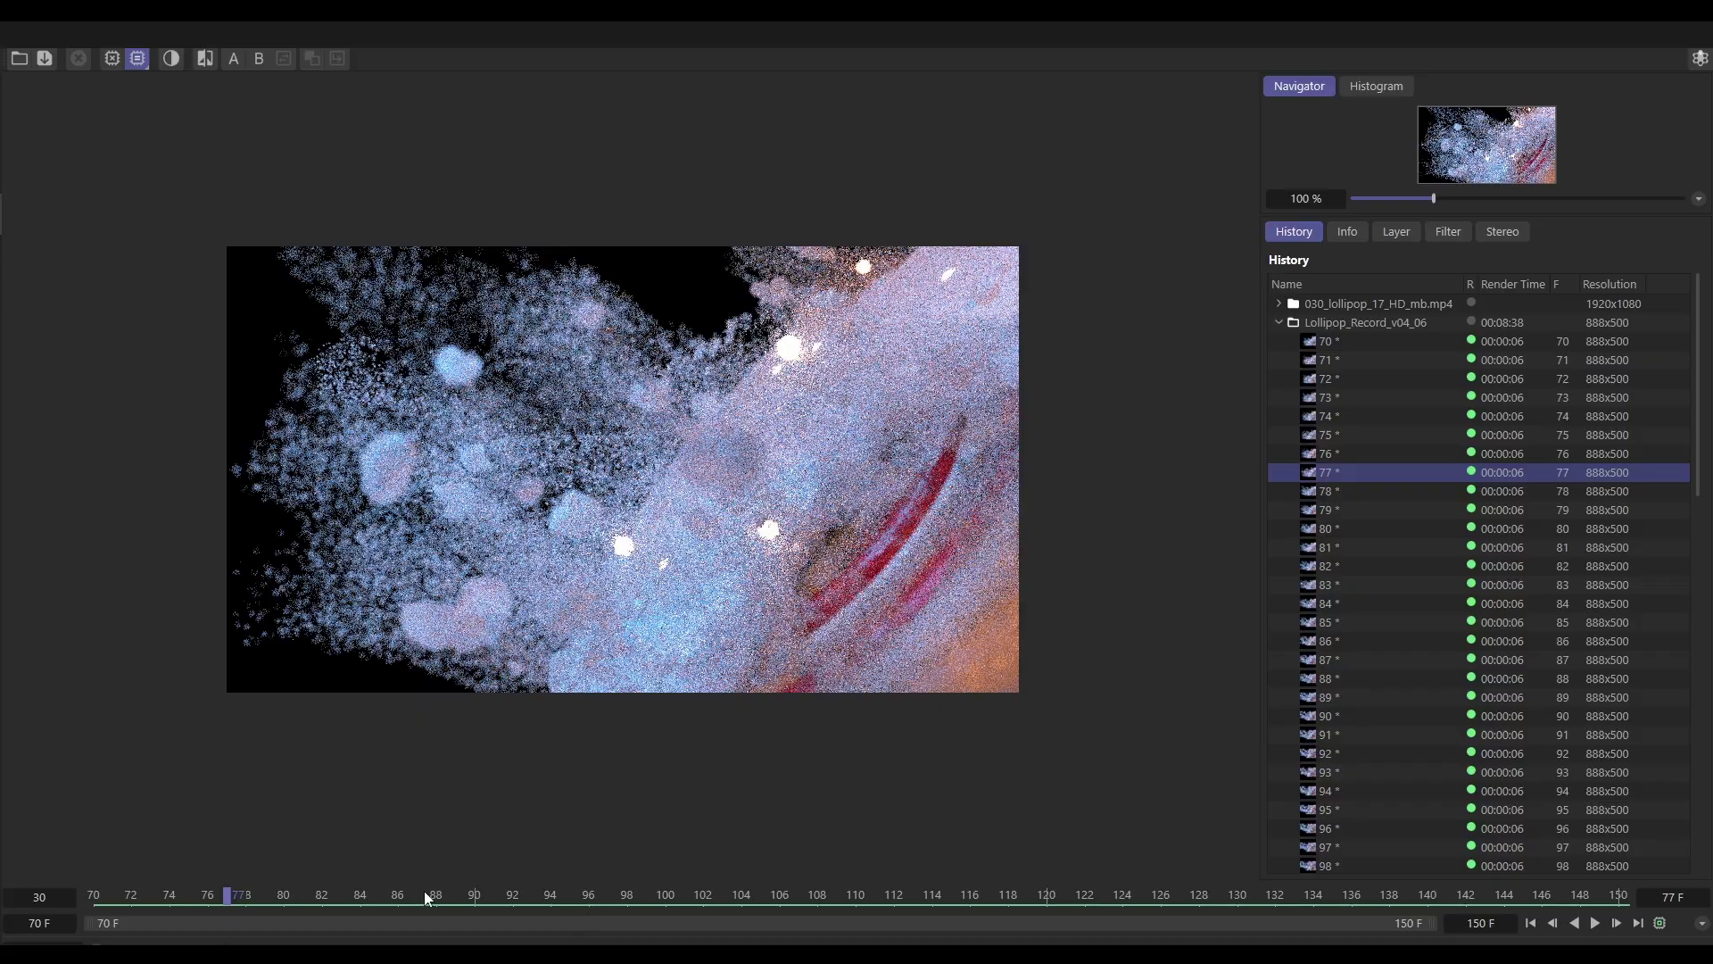
{"action": "left_click_drag", "start_coordinate": [235, 892], "coordinate": [1068, 922]}
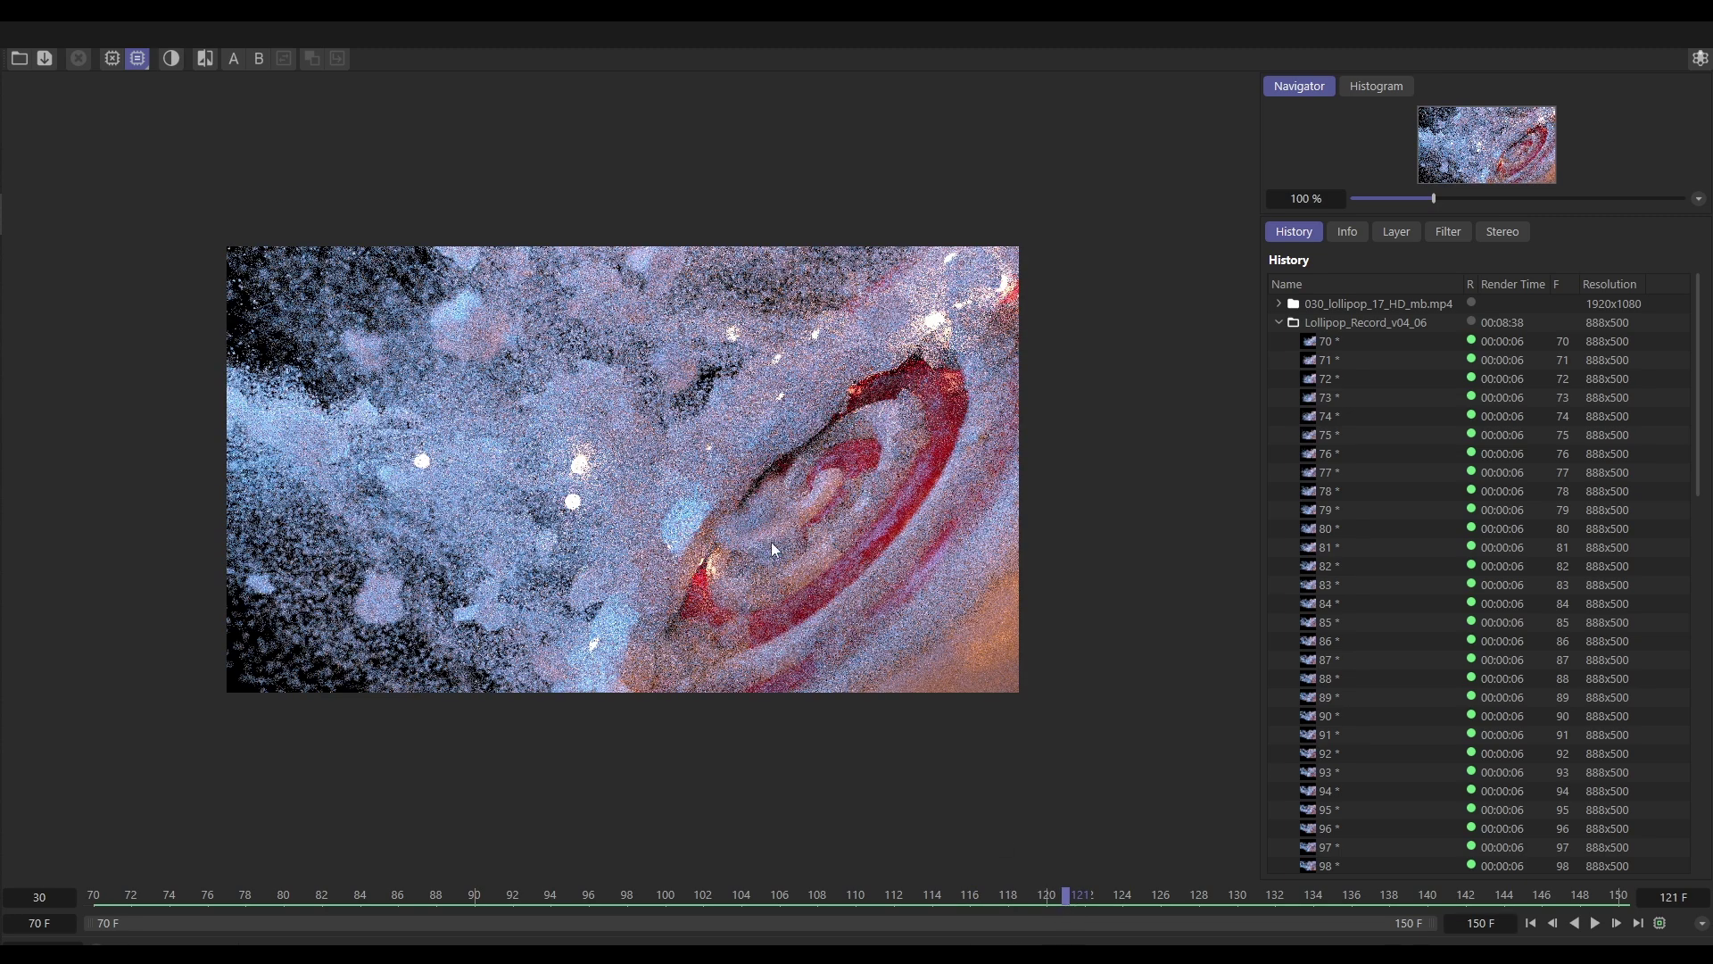
{"action": "left_click_drag", "start_coordinate": [1059, 896], "coordinate": [1143, 900]}
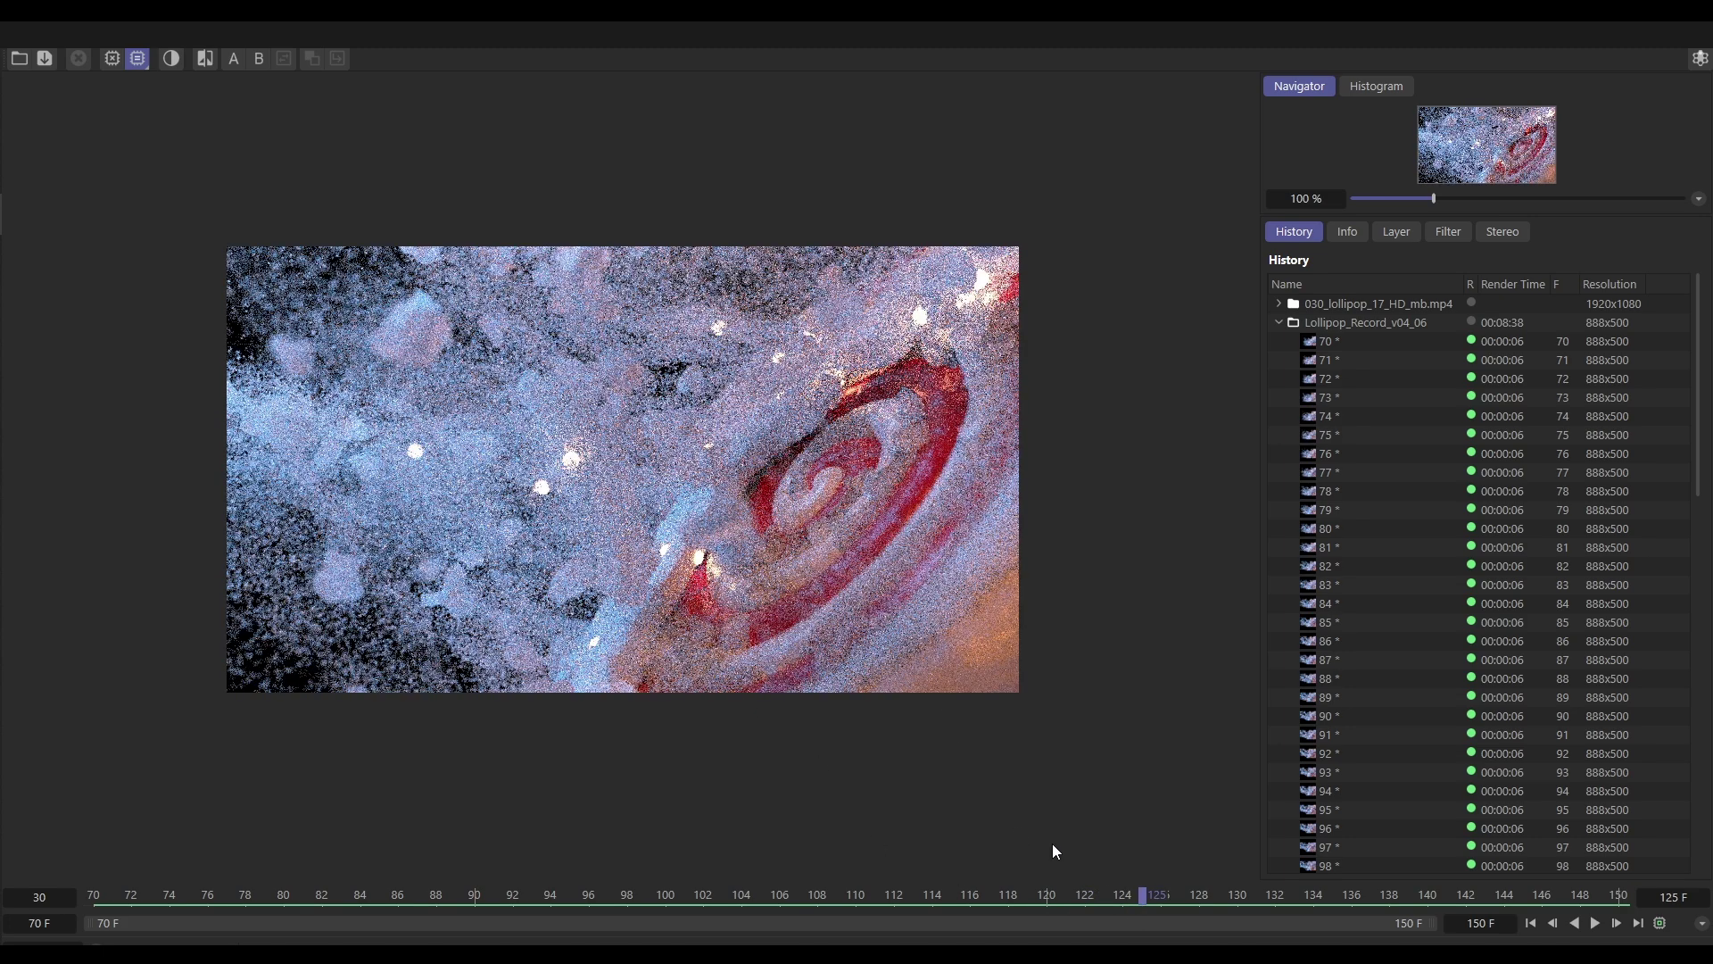
{"action": "left_click_drag", "start_coordinate": [1147, 896], "coordinate": [950, 923]}
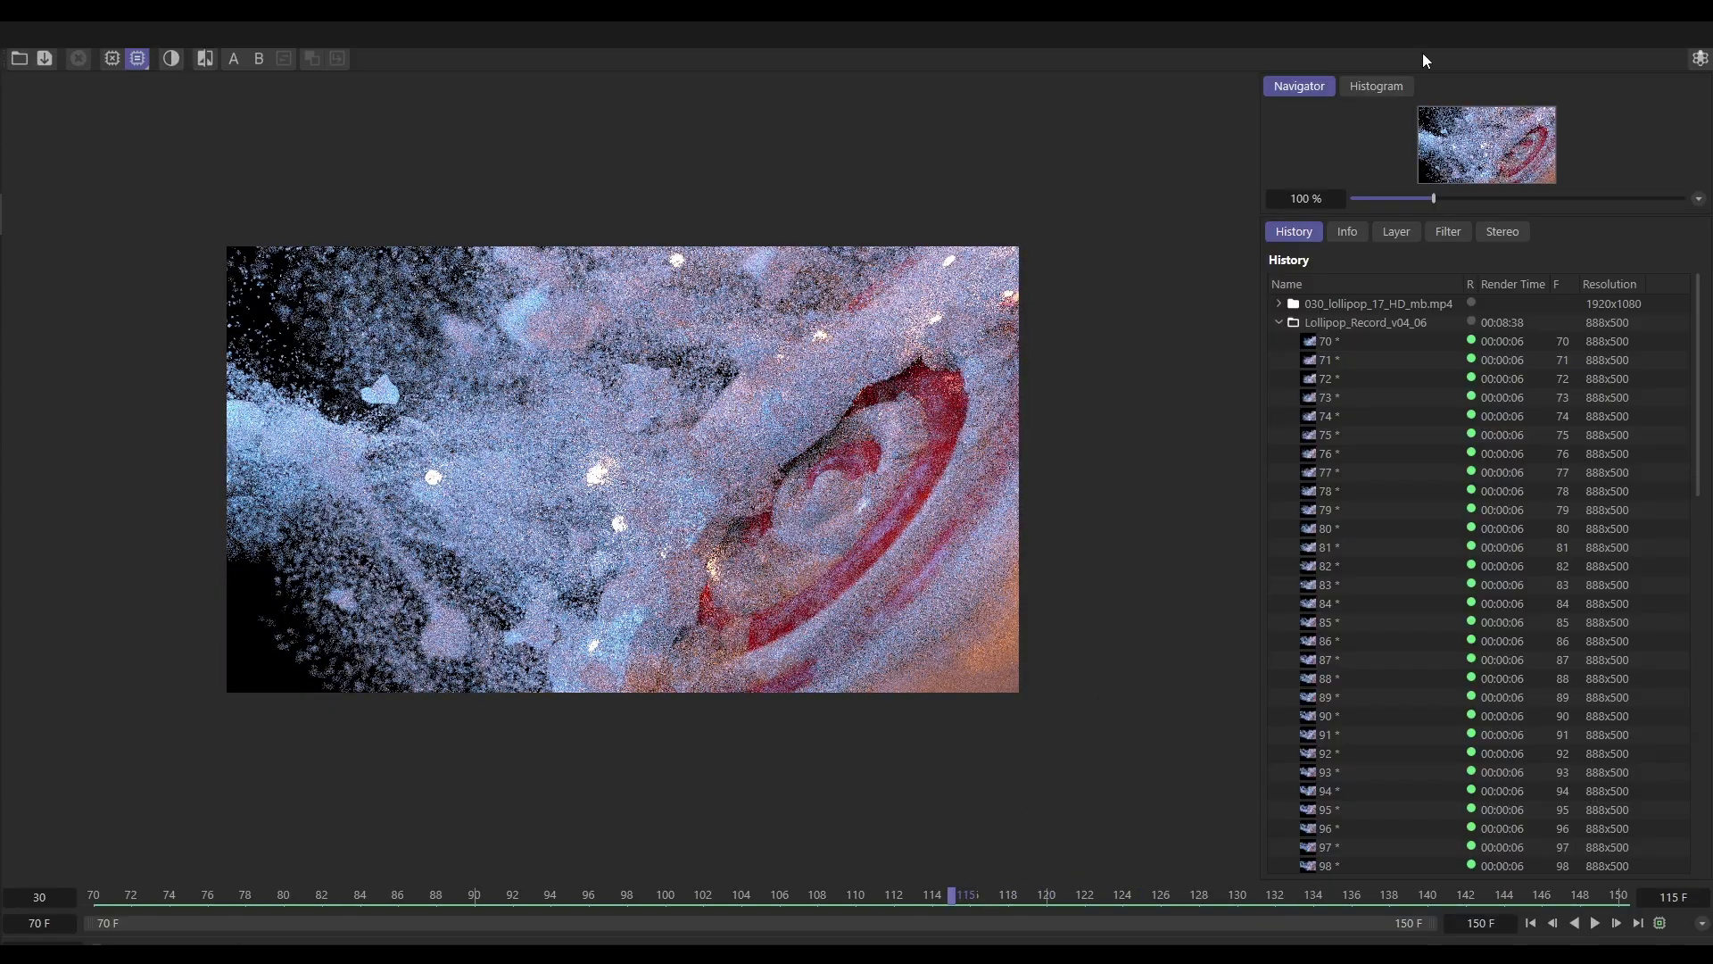
Move the Picture Viewer out of the way and hide the material list to enlarge the viewport
{"action": "left_click", "coordinate": [1652, 8]}
{"action": "left_click_drag", "start_coordinate": [826, 97], "coordinate": [1712, 616]}
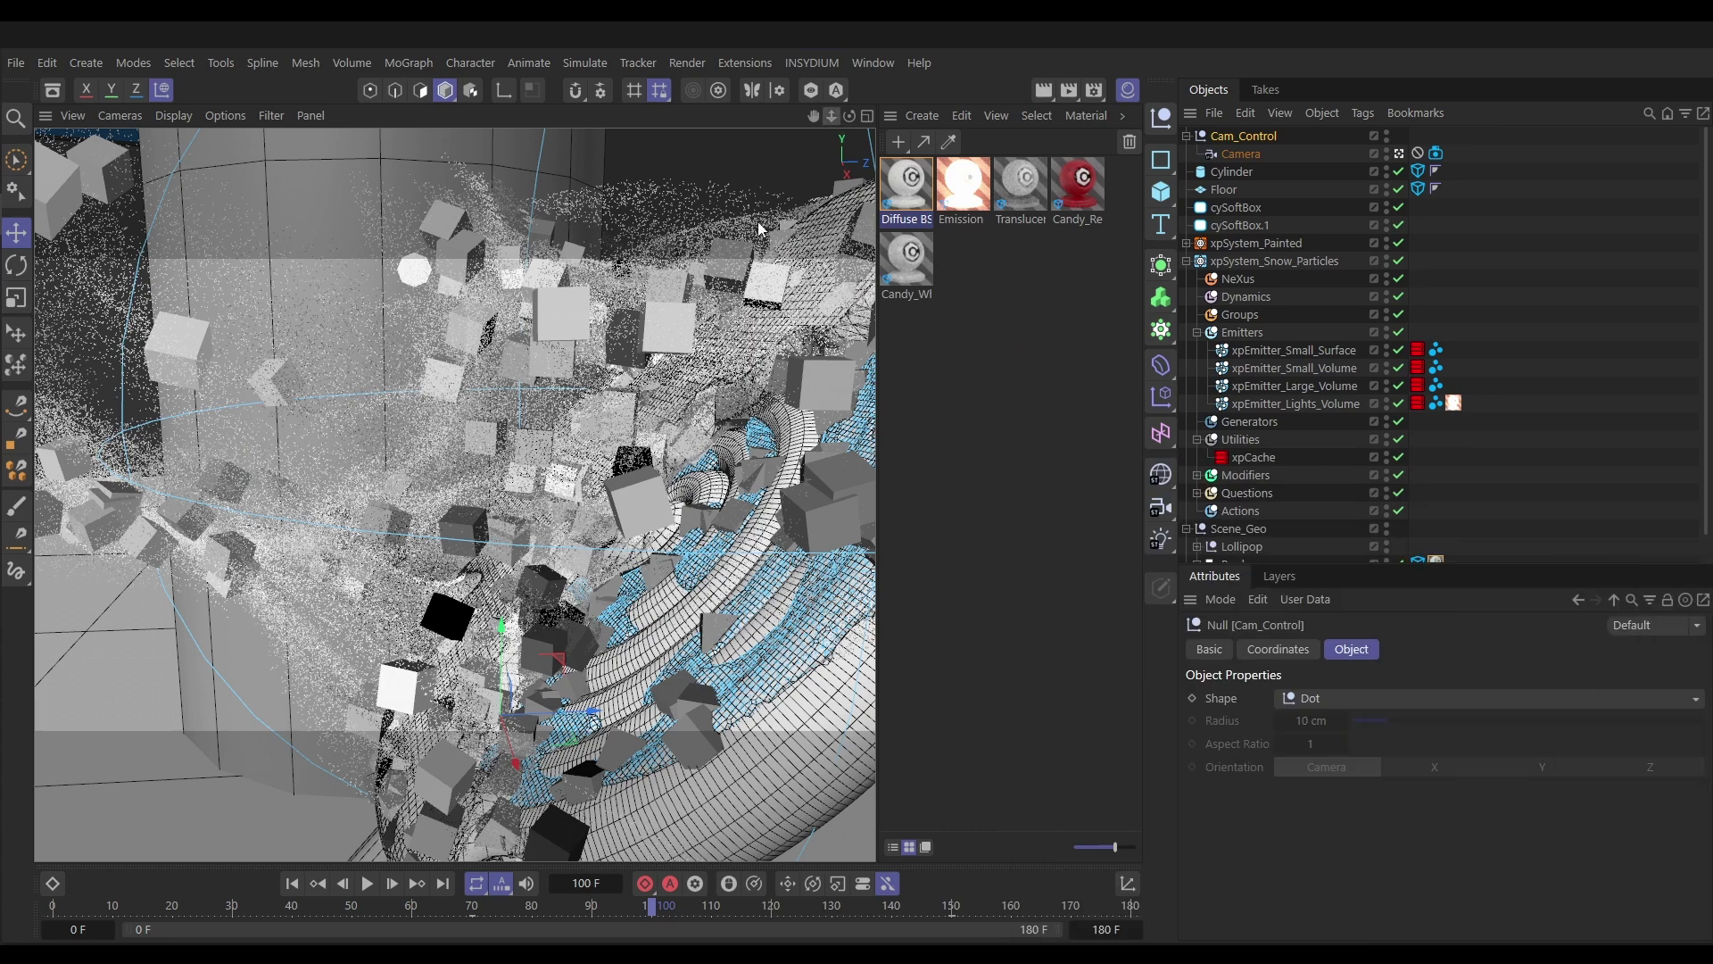
{"action": "left_click", "coordinate": [1129, 91]}
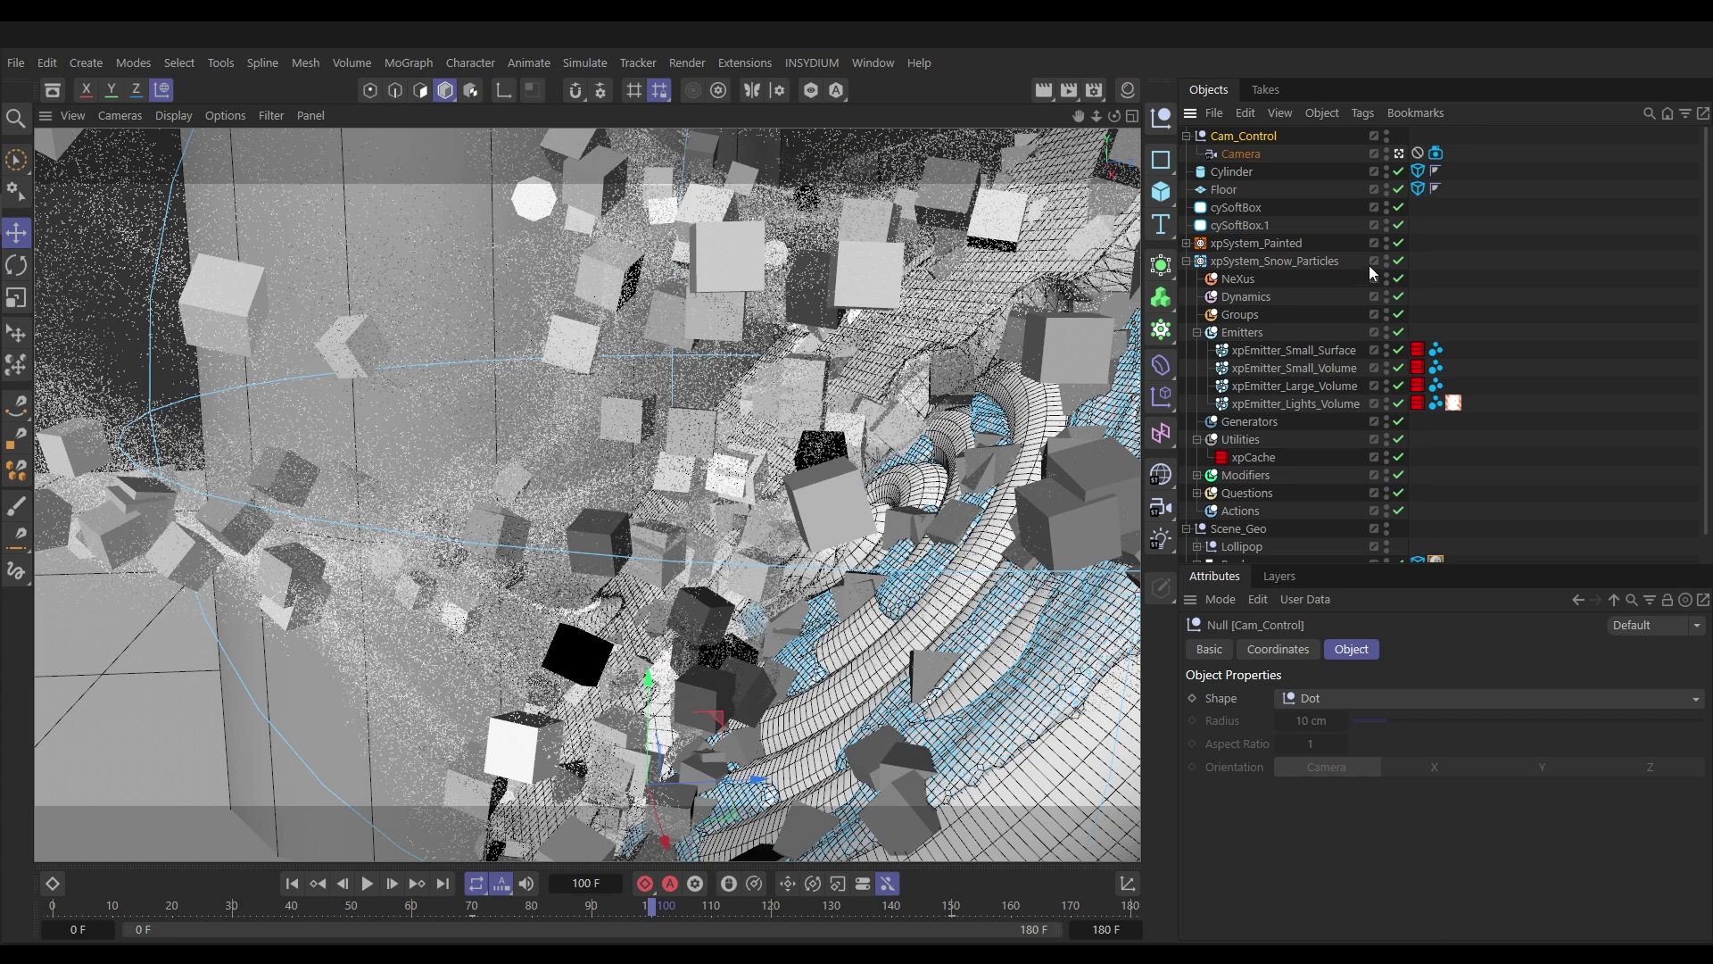
Leave the camera view, go to frame 118, and examine the exploding lollipop's particles from several angles
{"action": "left_click", "coordinate": [1398, 154]}
{"action": "right_click_drag", "start_coordinate": [655, 458], "coordinate": [919, 419], "text": "alt"}
{"action": "middle_click_drag", "start_coordinate": [598, 527], "coordinate": [630, 497], "text": "alt"}
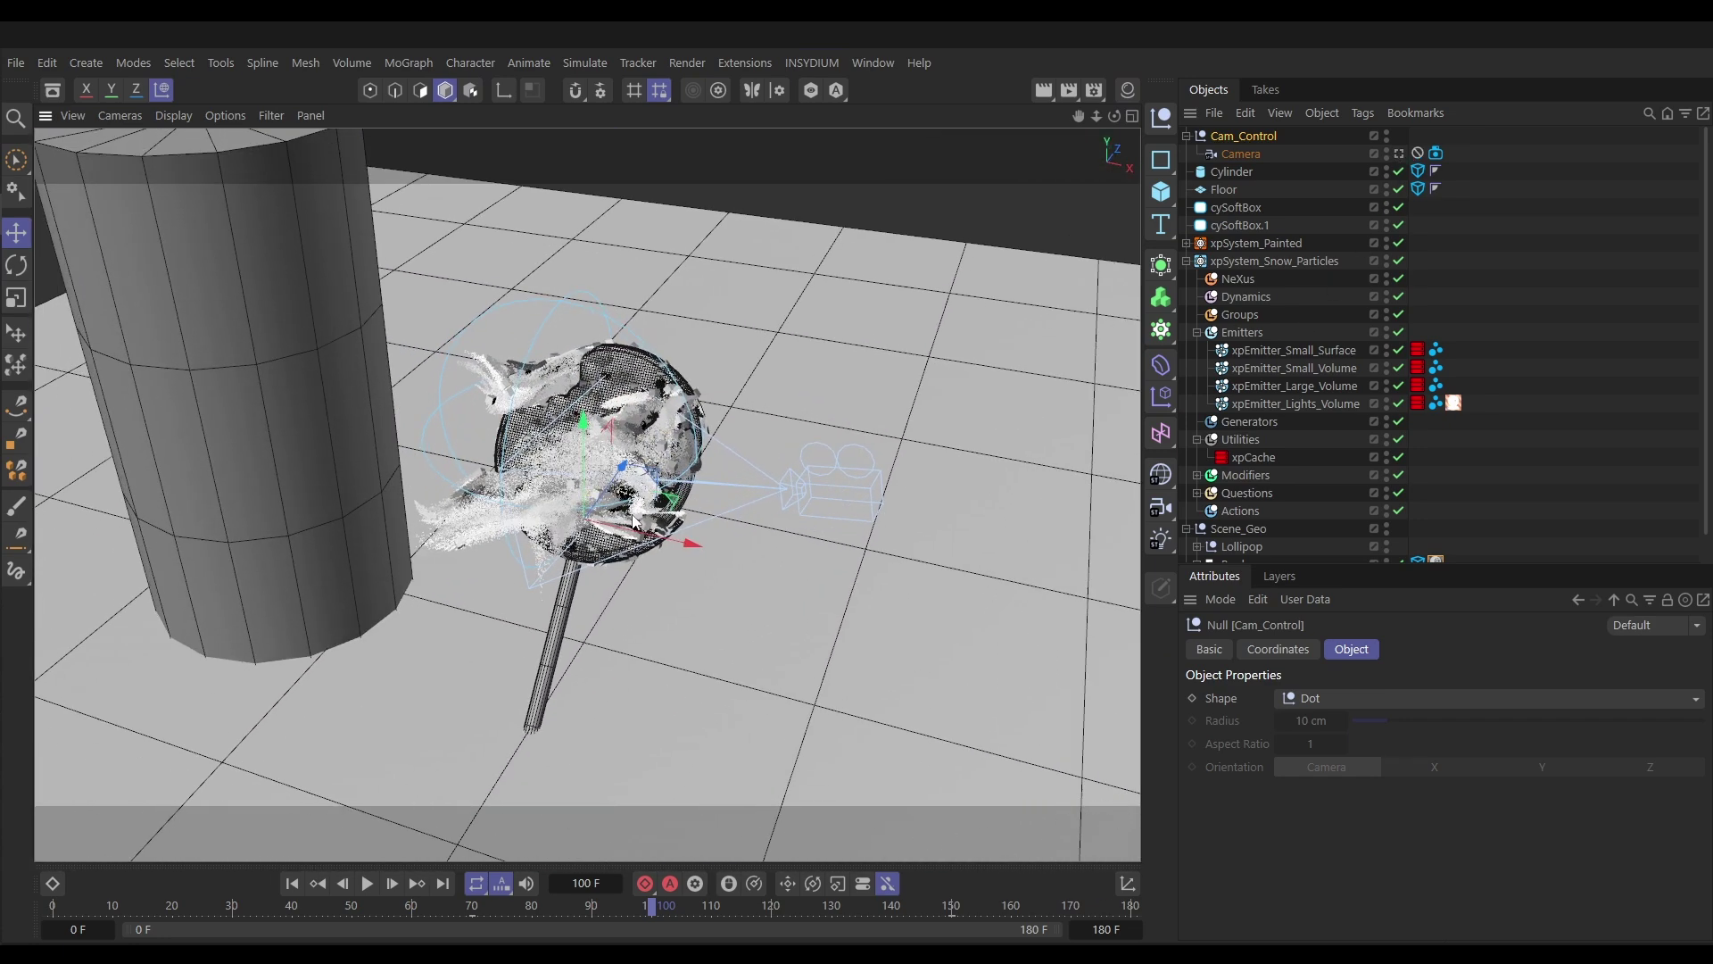
{"action": "left_click_drag", "start_coordinate": [643, 480], "coordinate": [633, 501], "text": "alt"}
{"action": "right_click_drag", "start_coordinate": [633, 502], "coordinate": [680, 557], "text": "alt"}
{"action": "left_click_drag", "start_coordinate": [669, 906], "coordinate": [762, 912]}
{"action": "left_click_drag", "start_coordinate": [687, 424], "coordinate": [652, 380], "text": "alt"}
{"action": "right_click_drag", "start_coordinate": [710, 479], "coordinate": [897, 454], "text": "alt"}
{"action": "left_click_drag", "start_coordinate": [724, 476], "coordinate": [750, 420], "text": "alt"}
{"action": "left_click_drag", "start_coordinate": [728, 506], "coordinate": [745, 547], "text": "alt"}
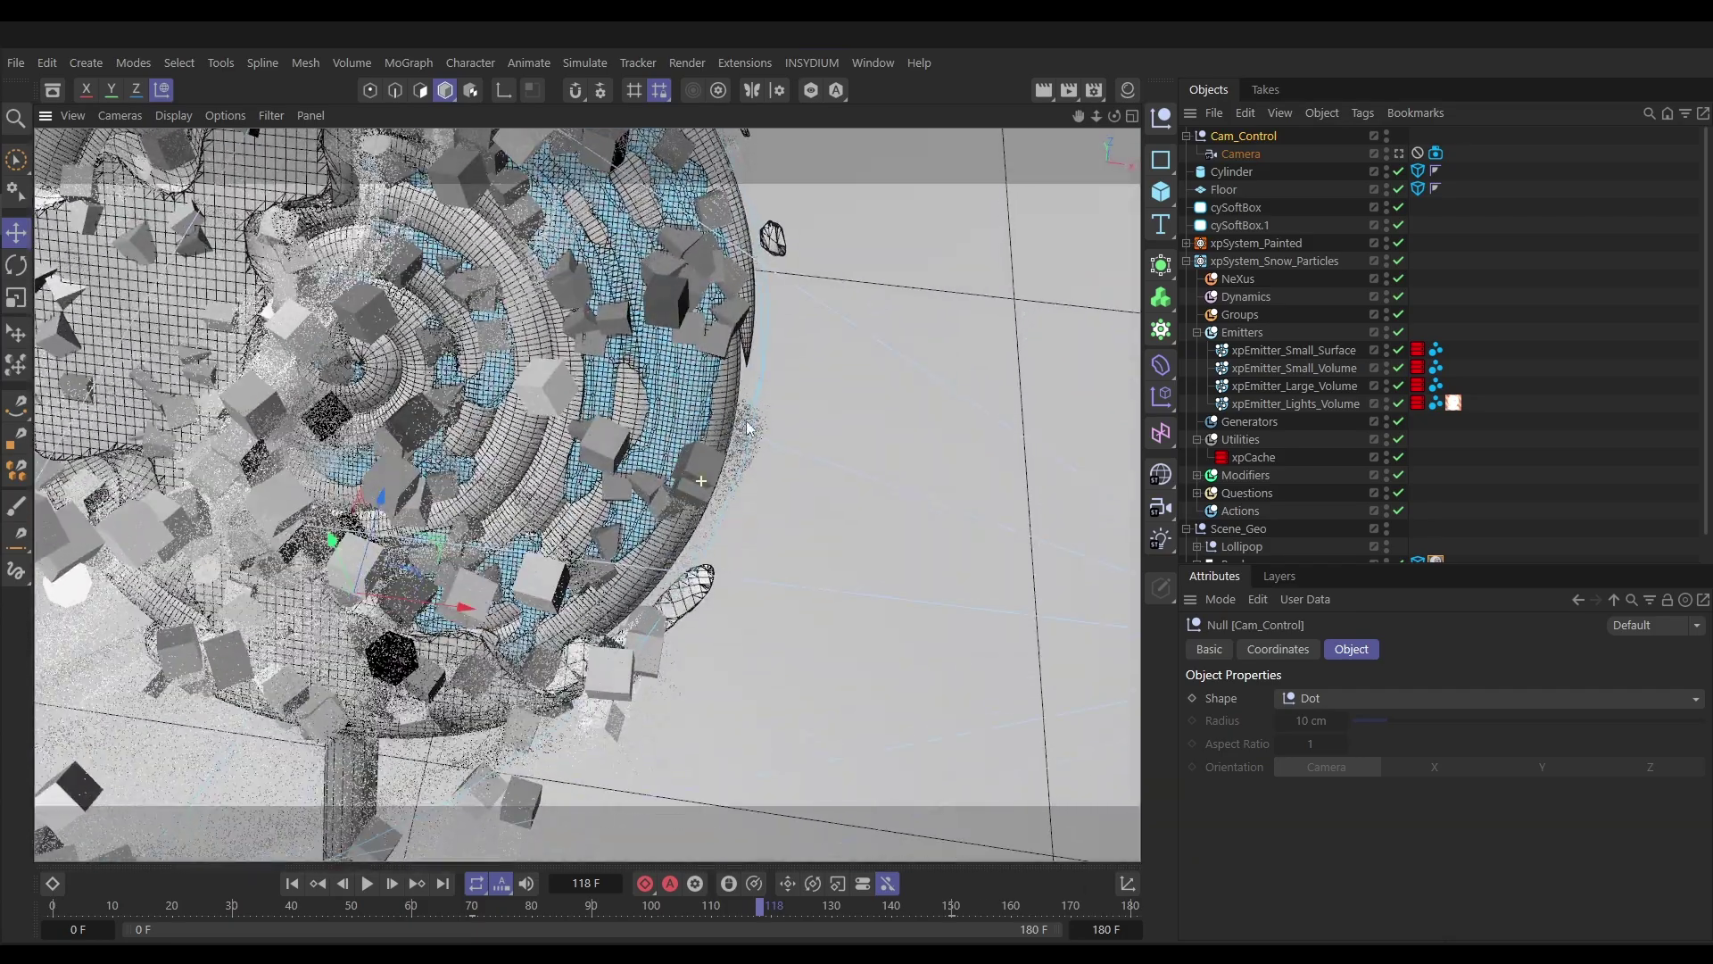
{"action": "left_click_drag", "start_coordinate": [725, 446], "coordinate": [723, 397], "text": "alt"}
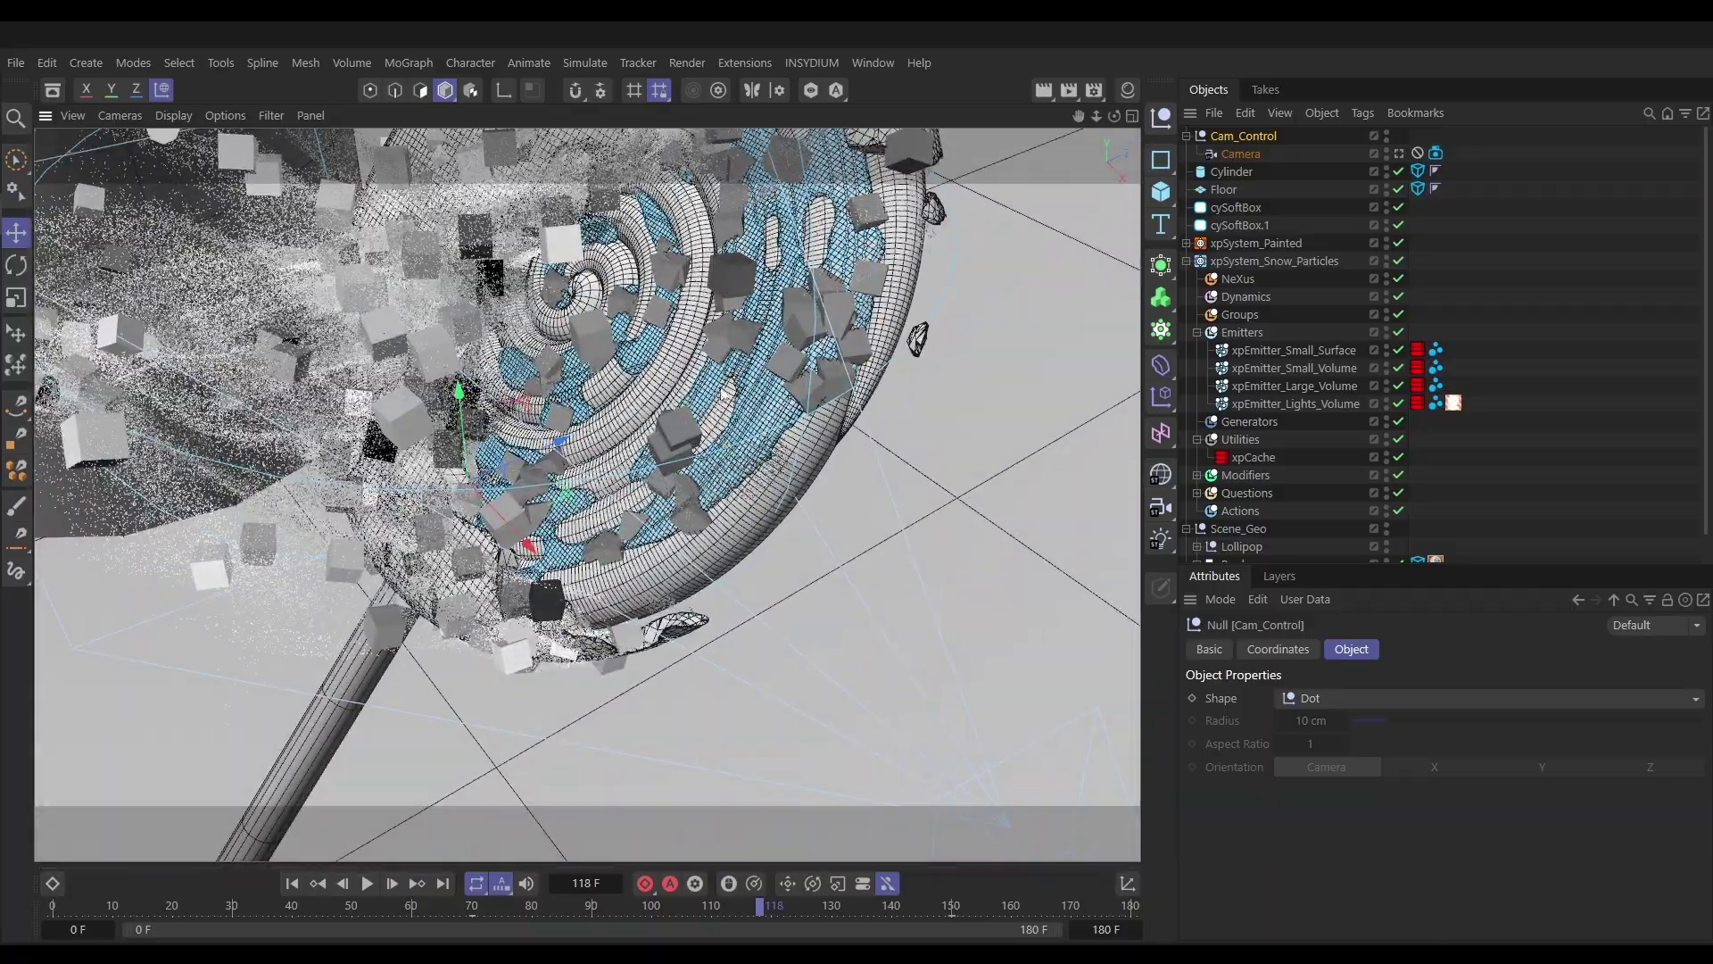
{"action": "mouse_move", "coordinate": [702, 465]}
{"action": "left_mouse_down", "text": "alt"}
{"action": "mouse_move", "coordinate": [742, 485]}
{"action": "mouse_move", "coordinate": [769, 419]}
{"action": "mouse_move", "coordinate": [822, 533]}
{"action": "mouse_move", "coordinate": [751, 466]}
{"action": "mouse_move", "coordinate": [716, 465]}
{"action": "left_mouse_up", "text": "alt"}
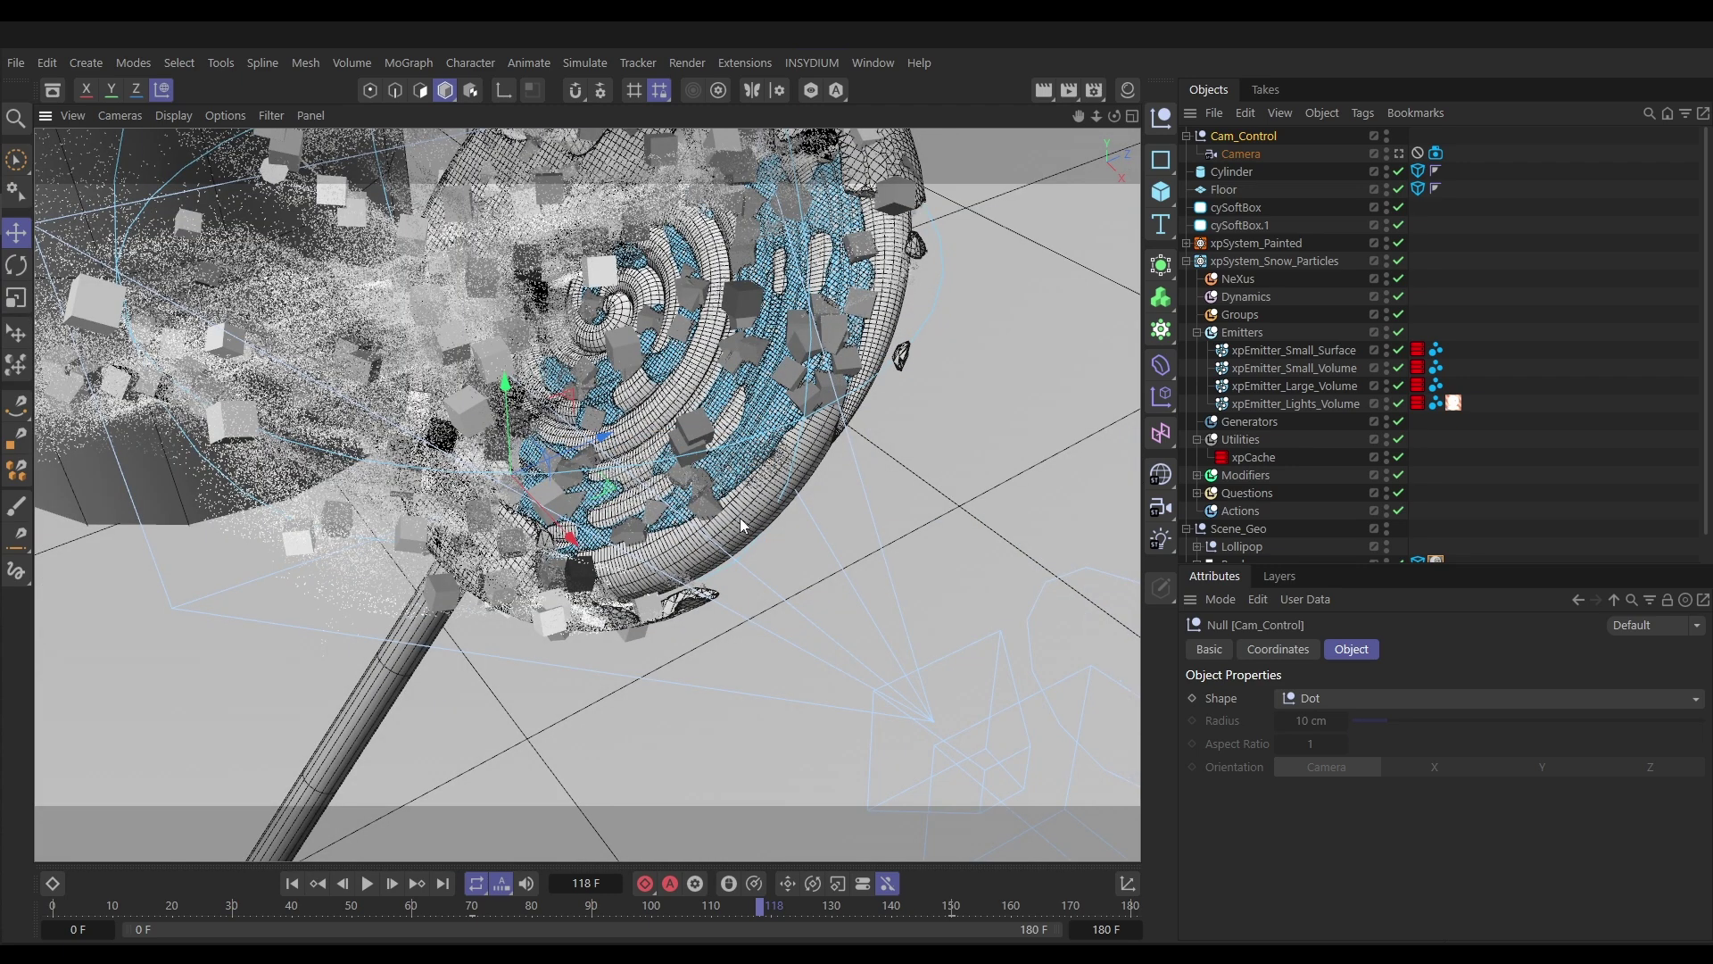
{"action": "left_click_drag", "start_coordinate": [755, 470], "coordinate": [718, 513], "text": "alt"}
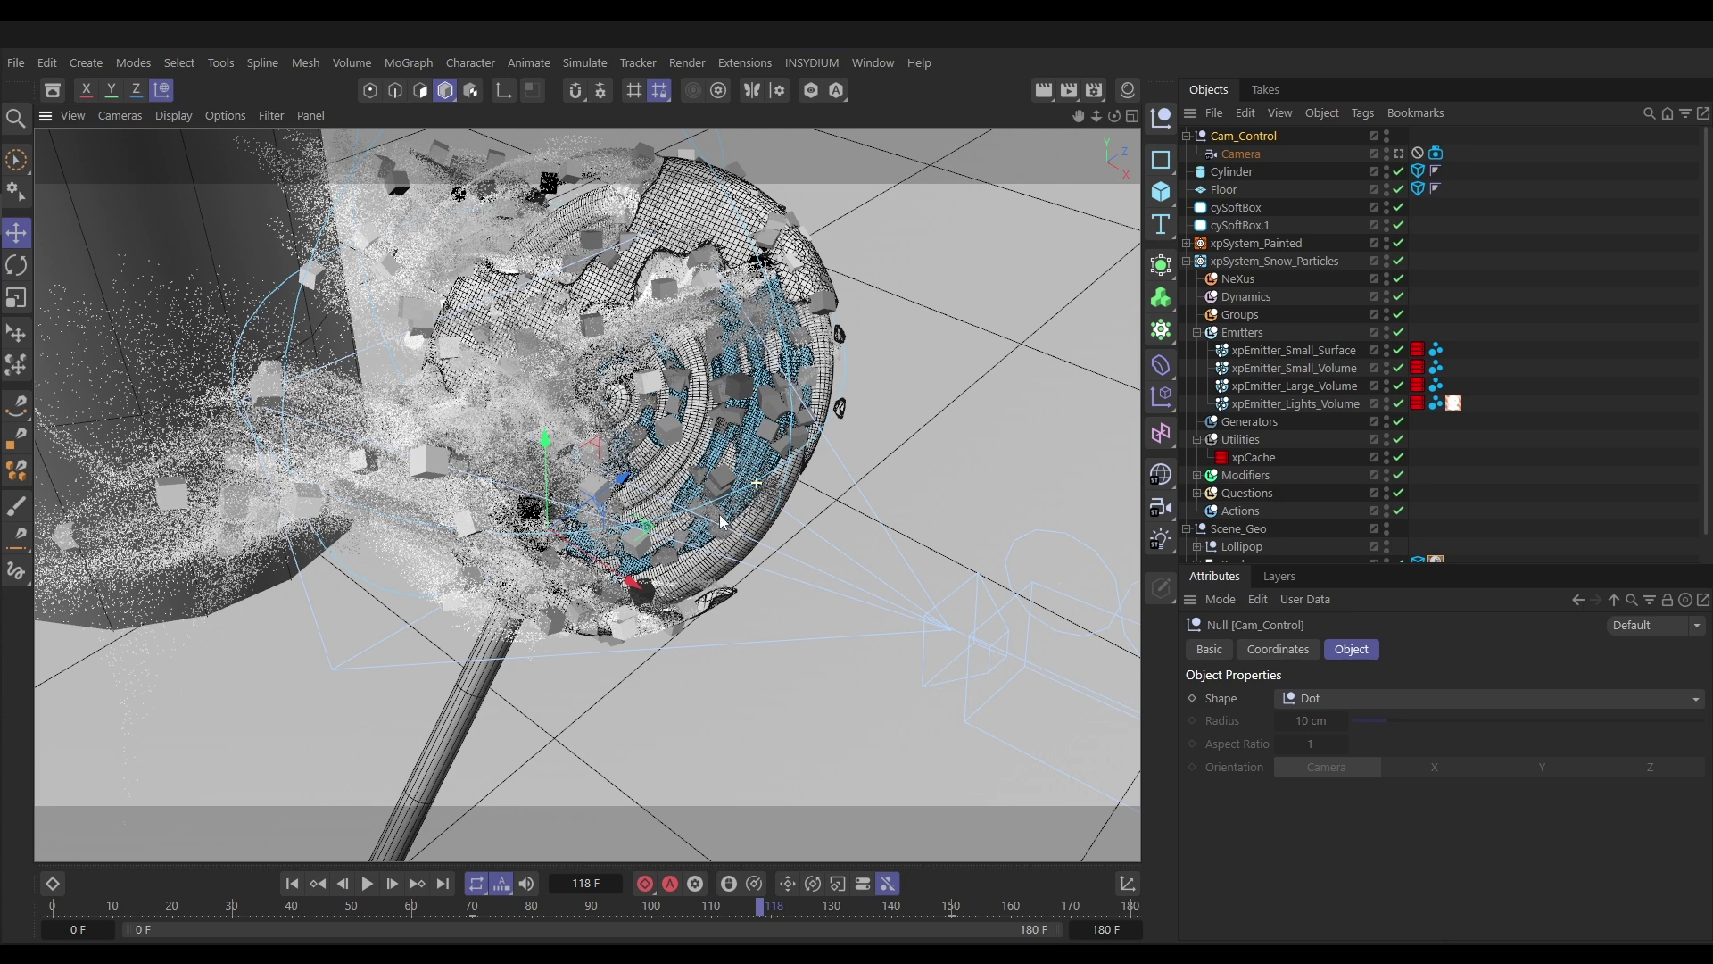
{"action": "left_click_drag", "start_coordinate": [768, 491], "coordinate": [737, 466], "text": "alt"}
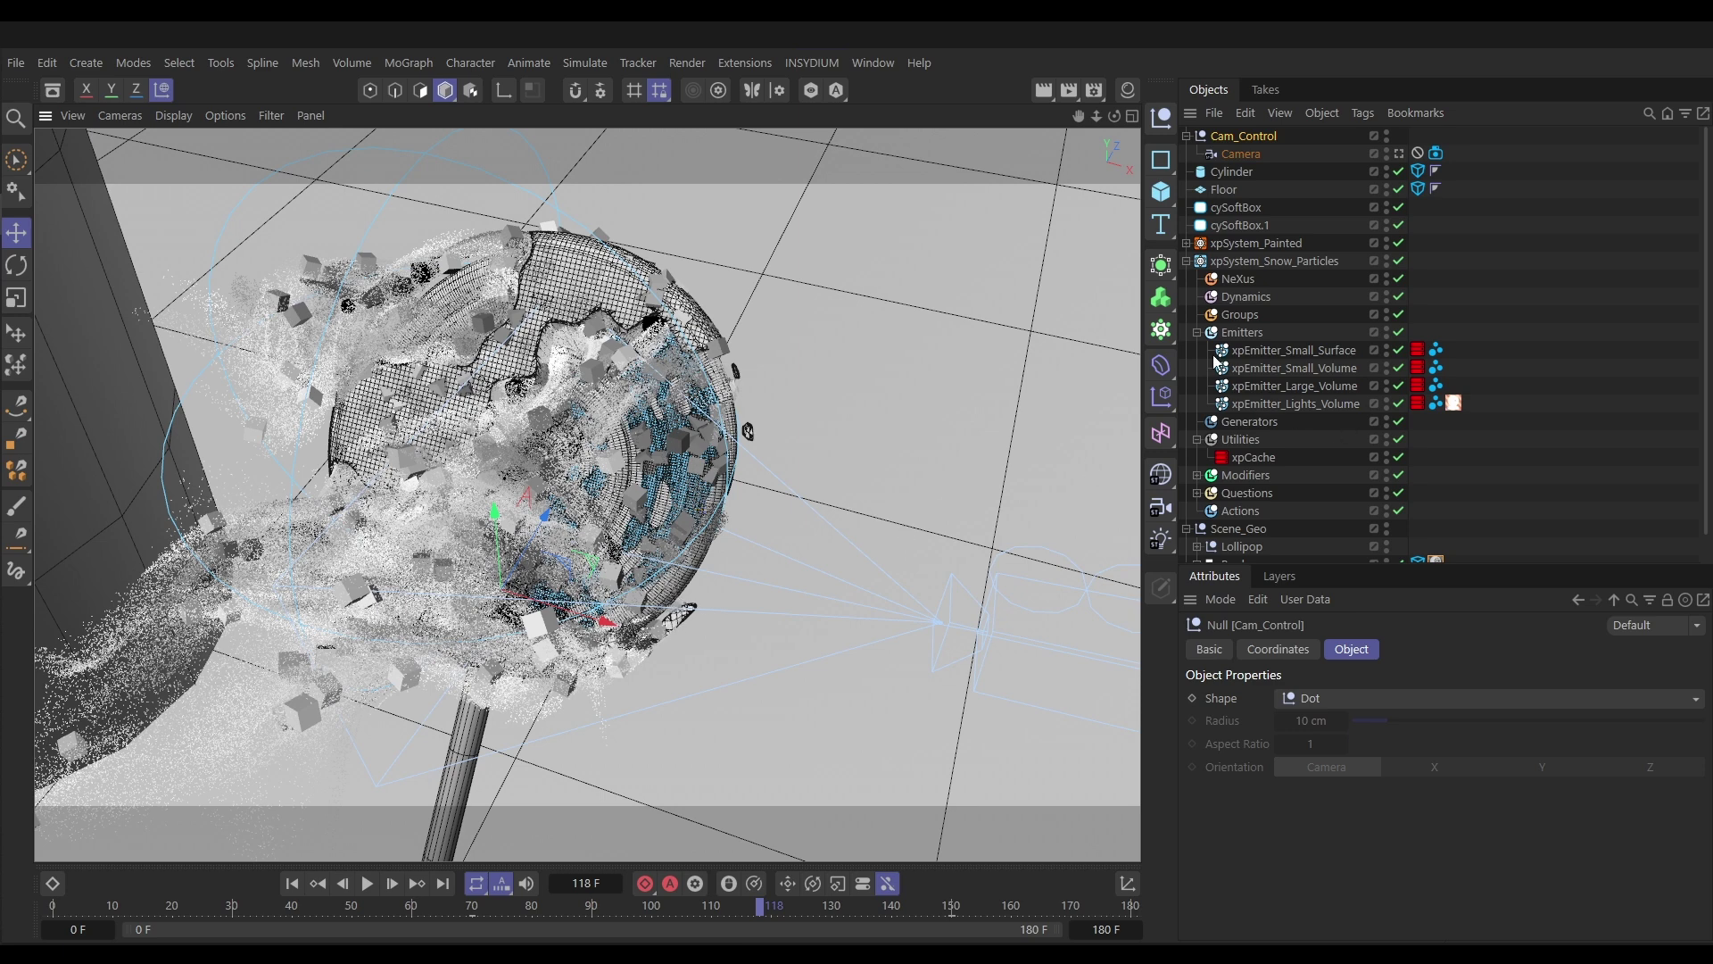
Add an xpKill control modifier to the Modifiers folder of the snow particle system
{"action": "left_click", "coordinate": [1197, 333]}
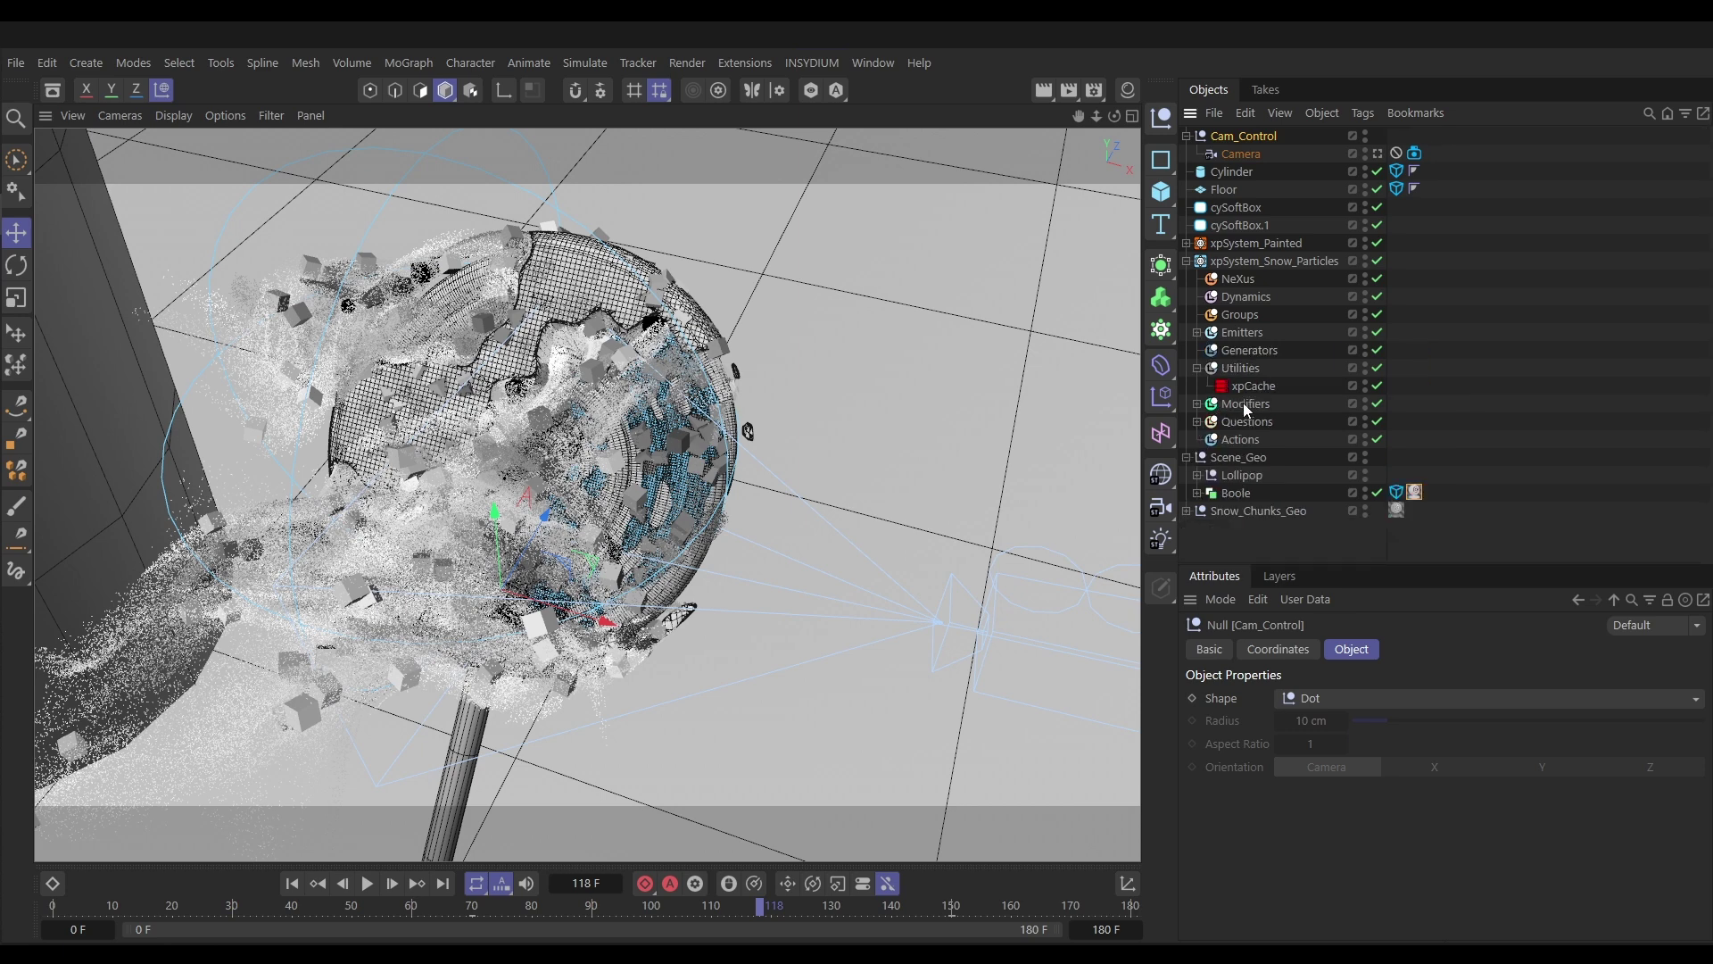
{"action": "left_click", "coordinate": [1197, 404]}
{"action": "left_click", "coordinate": [1236, 406]}
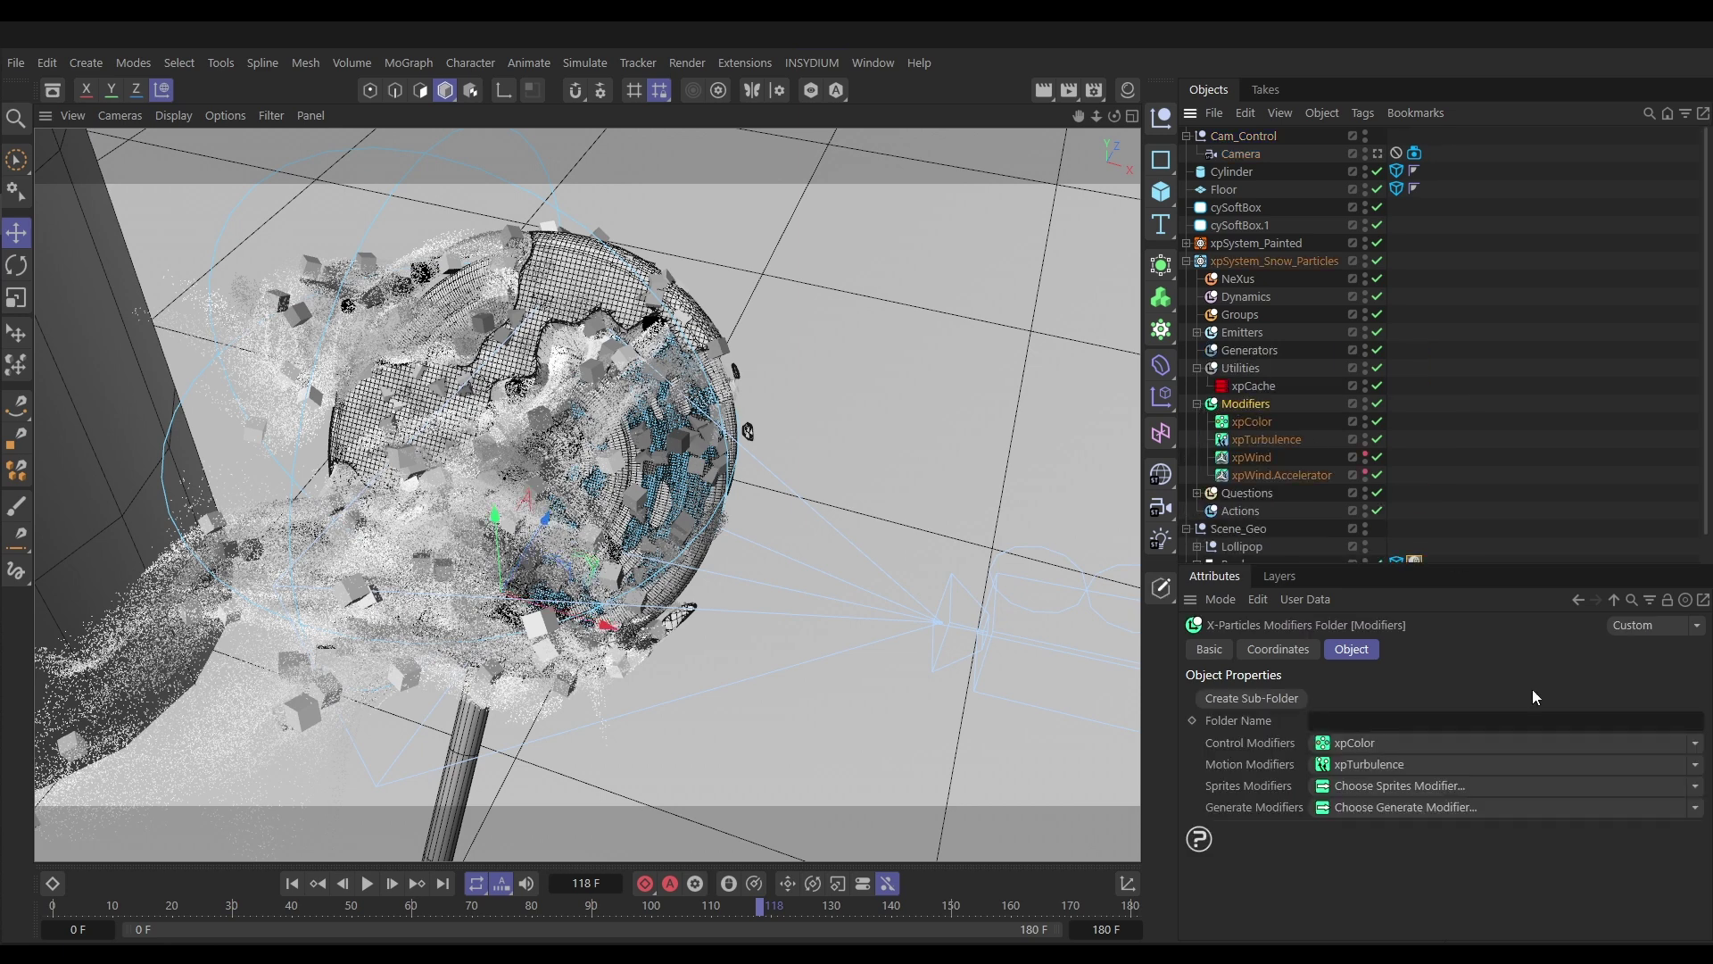
{"action": "left_click", "coordinate": [1696, 744]}
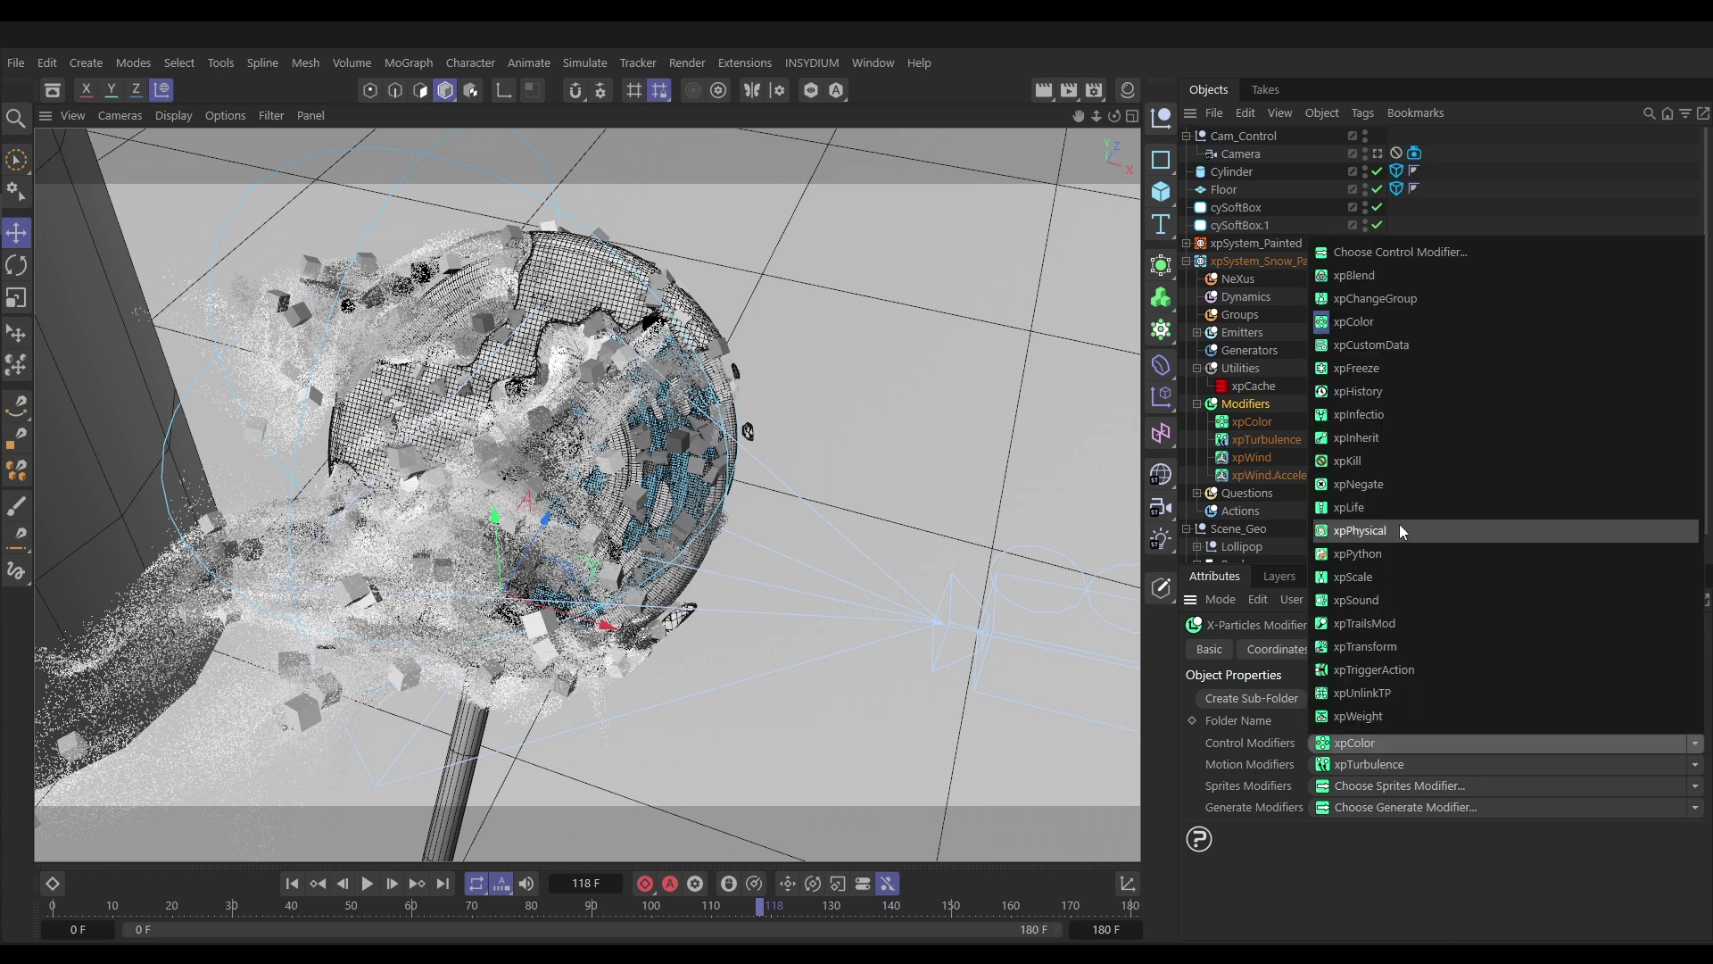
{"action": "left_click", "coordinate": [1355, 461]}
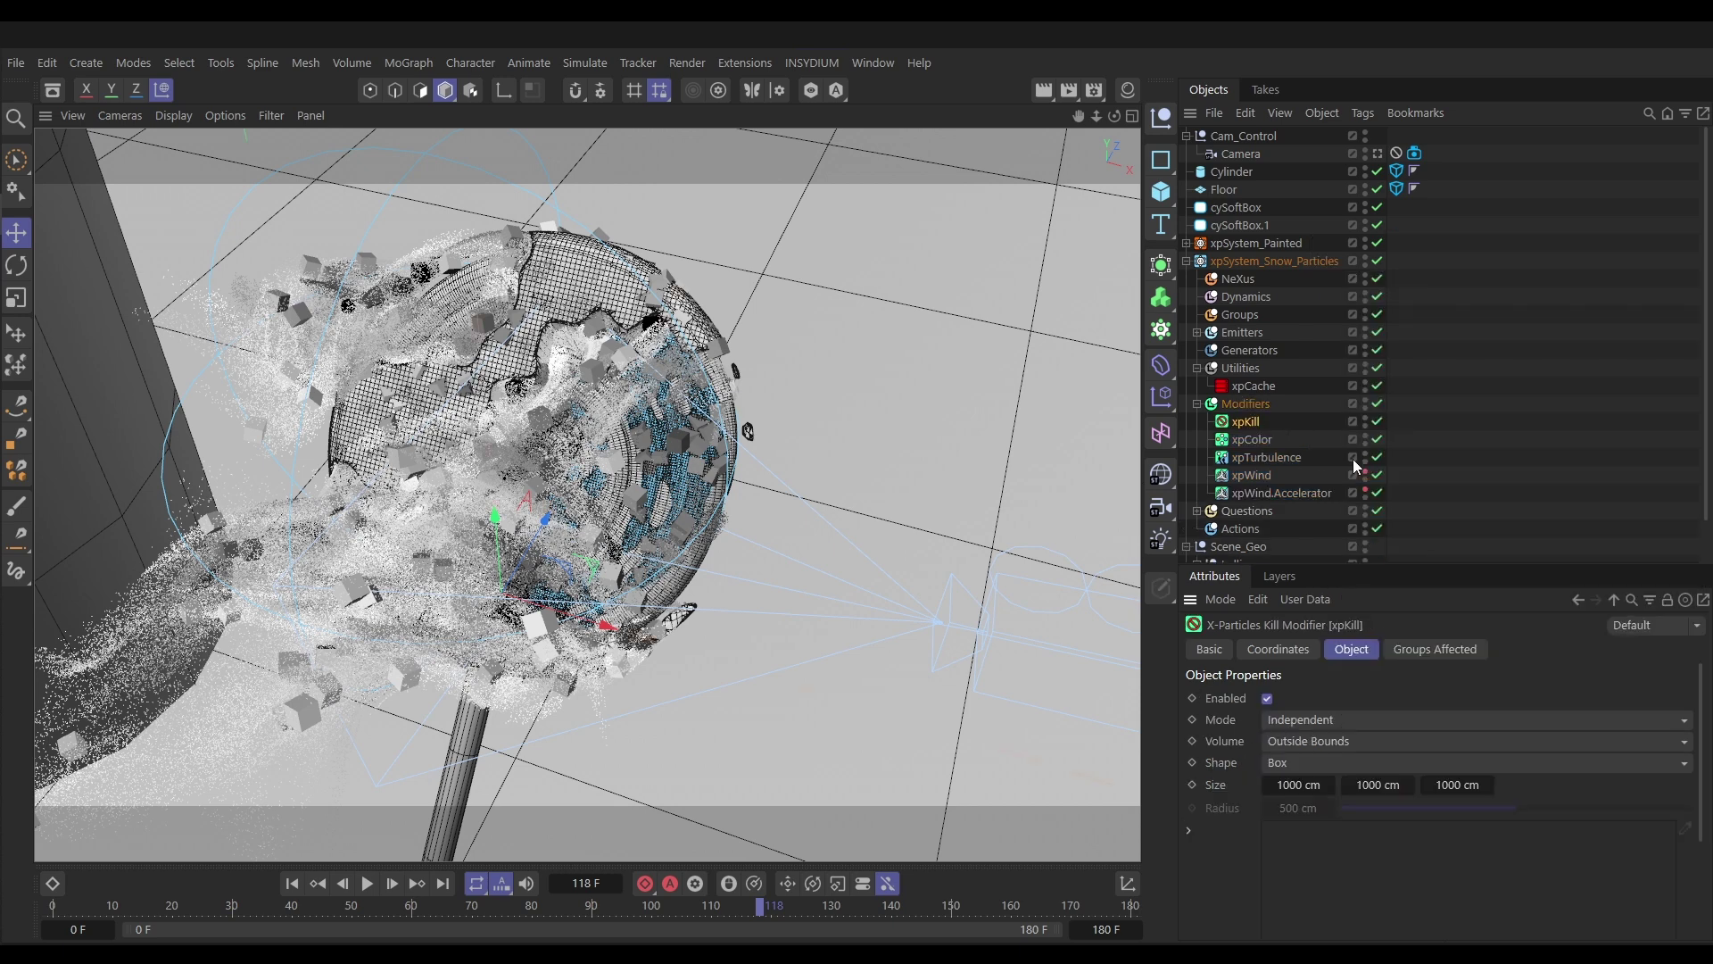
Set the kill modifier to act inside its bounds and give it a sphere shape
{"action": "right_click_drag", "start_coordinate": [681, 493], "coordinate": [553, 520], "text": "alt"}
{"action": "right_click_drag", "start_coordinate": [800, 517], "coordinate": [655, 542], "text": "alt"}
{"action": "left_click_drag", "start_coordinate": [655, 542], "coordinate": [721, 287], "text": "alt"}
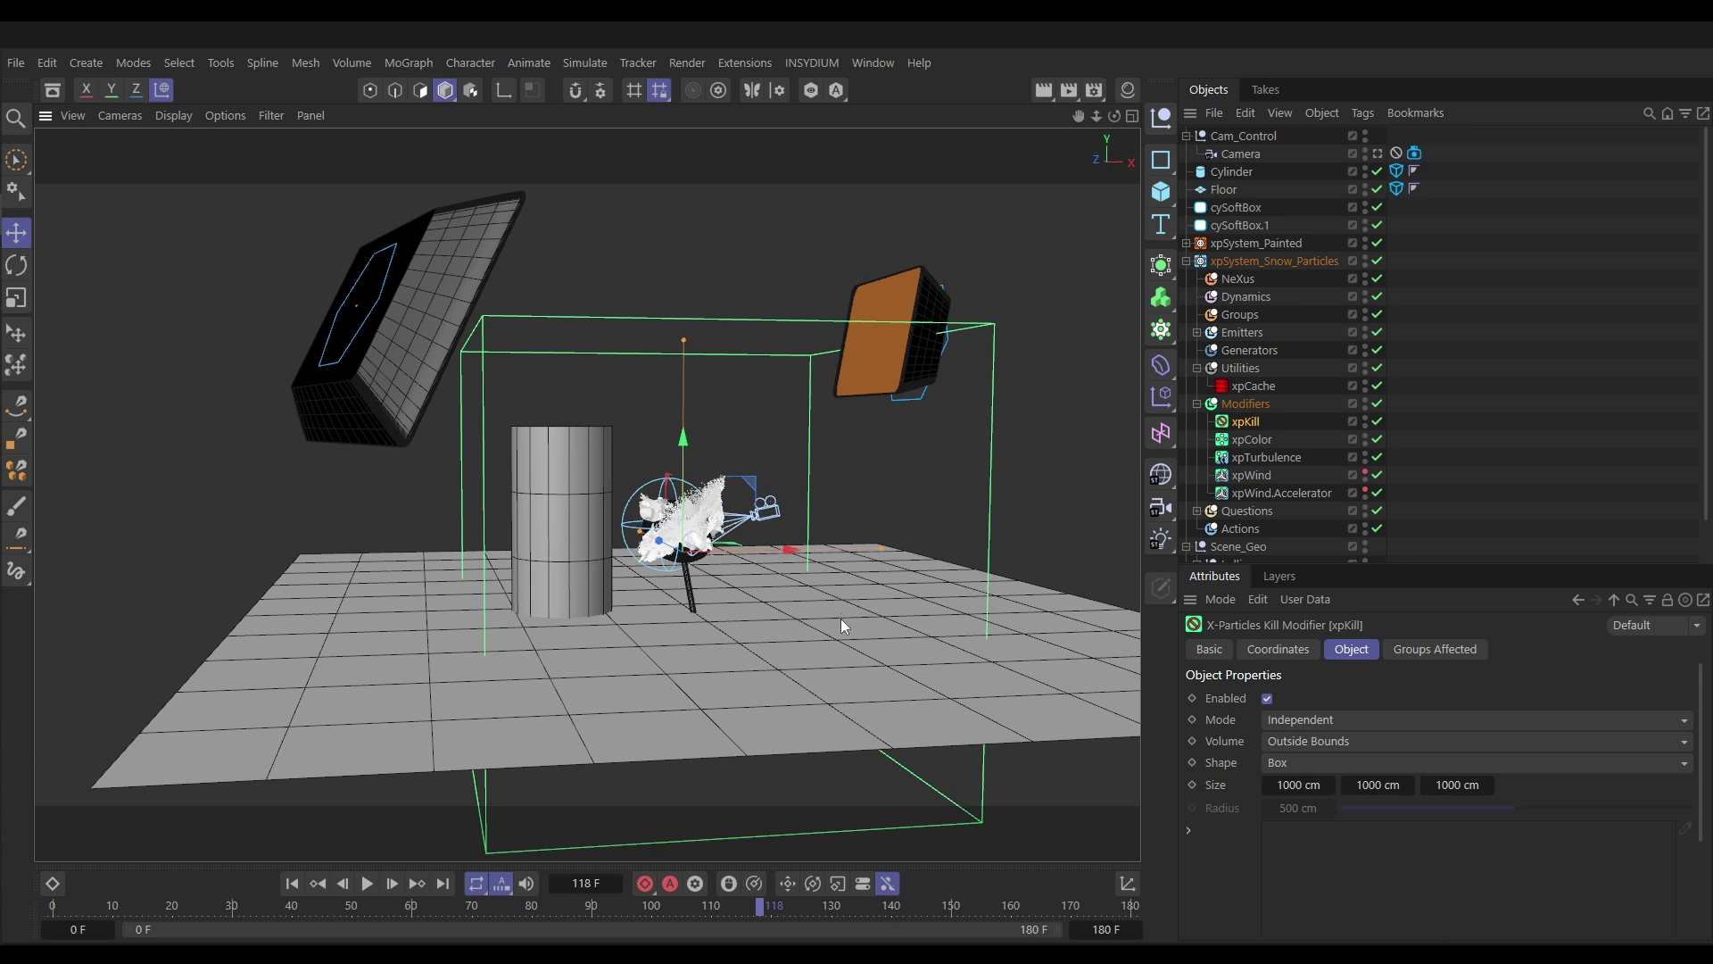
{"action": "left_click", "coordinate": [1322, 741]}
{"action": "left_click", "coordinate": [1320, 762]}
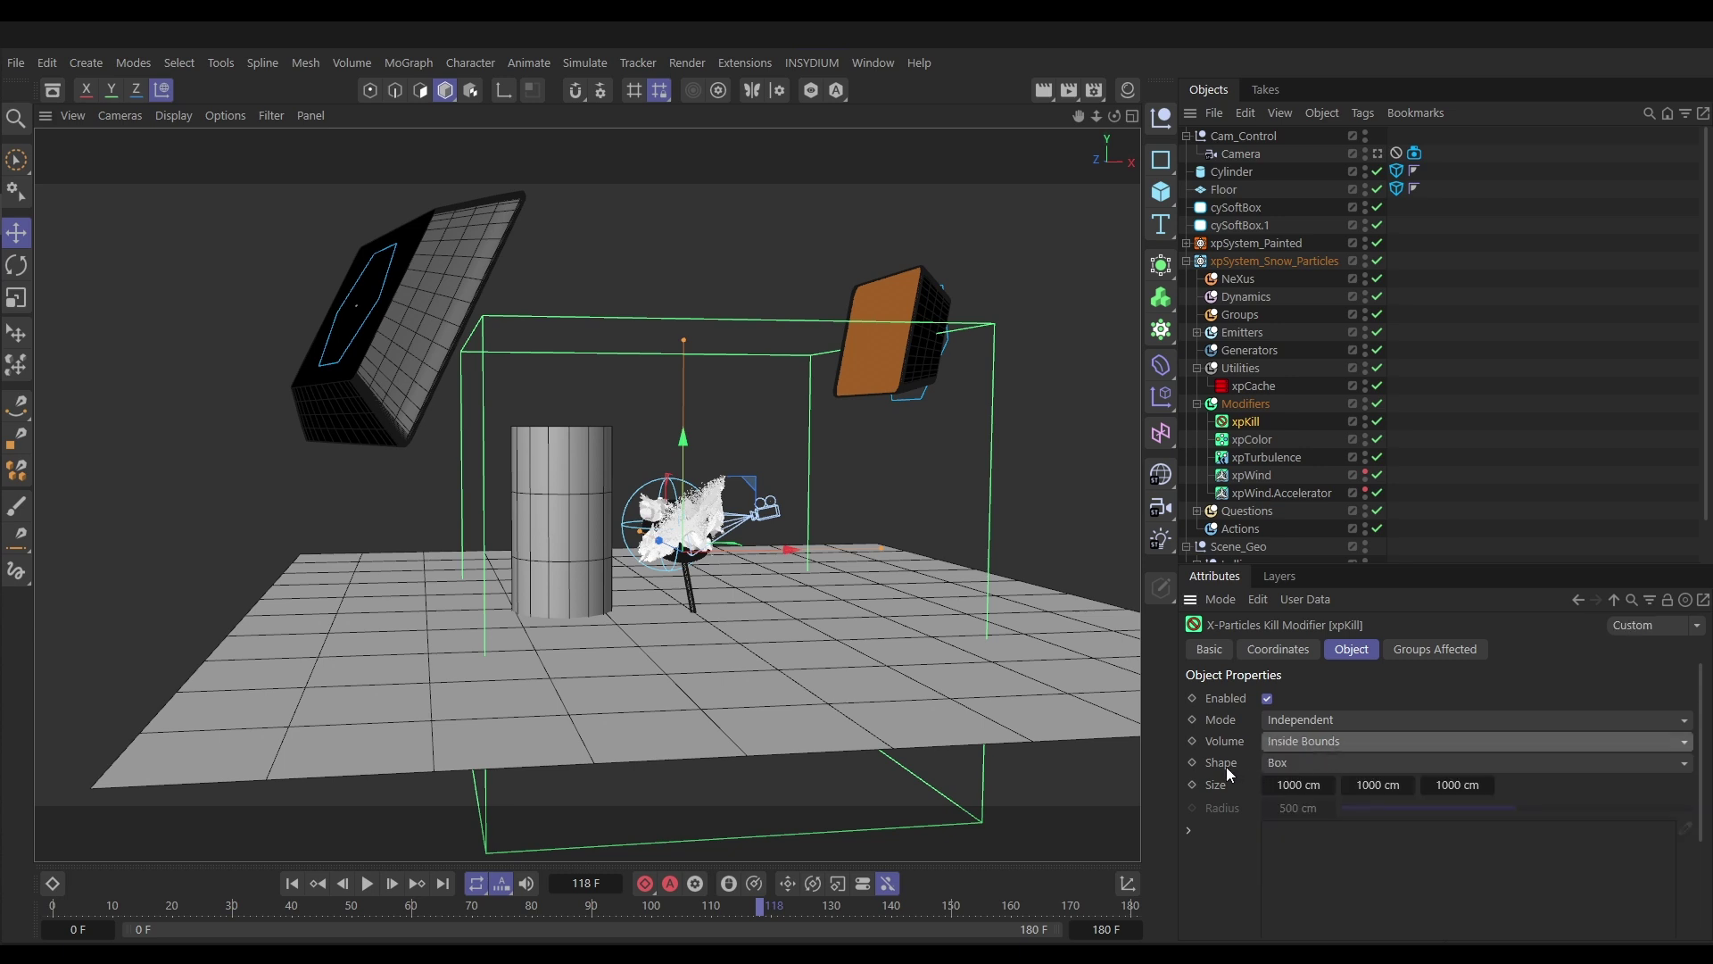
{"action": "left_click", "coordinate": [1276, 765]}
{"action": "left_click", "coordinate": [1309, 806]}
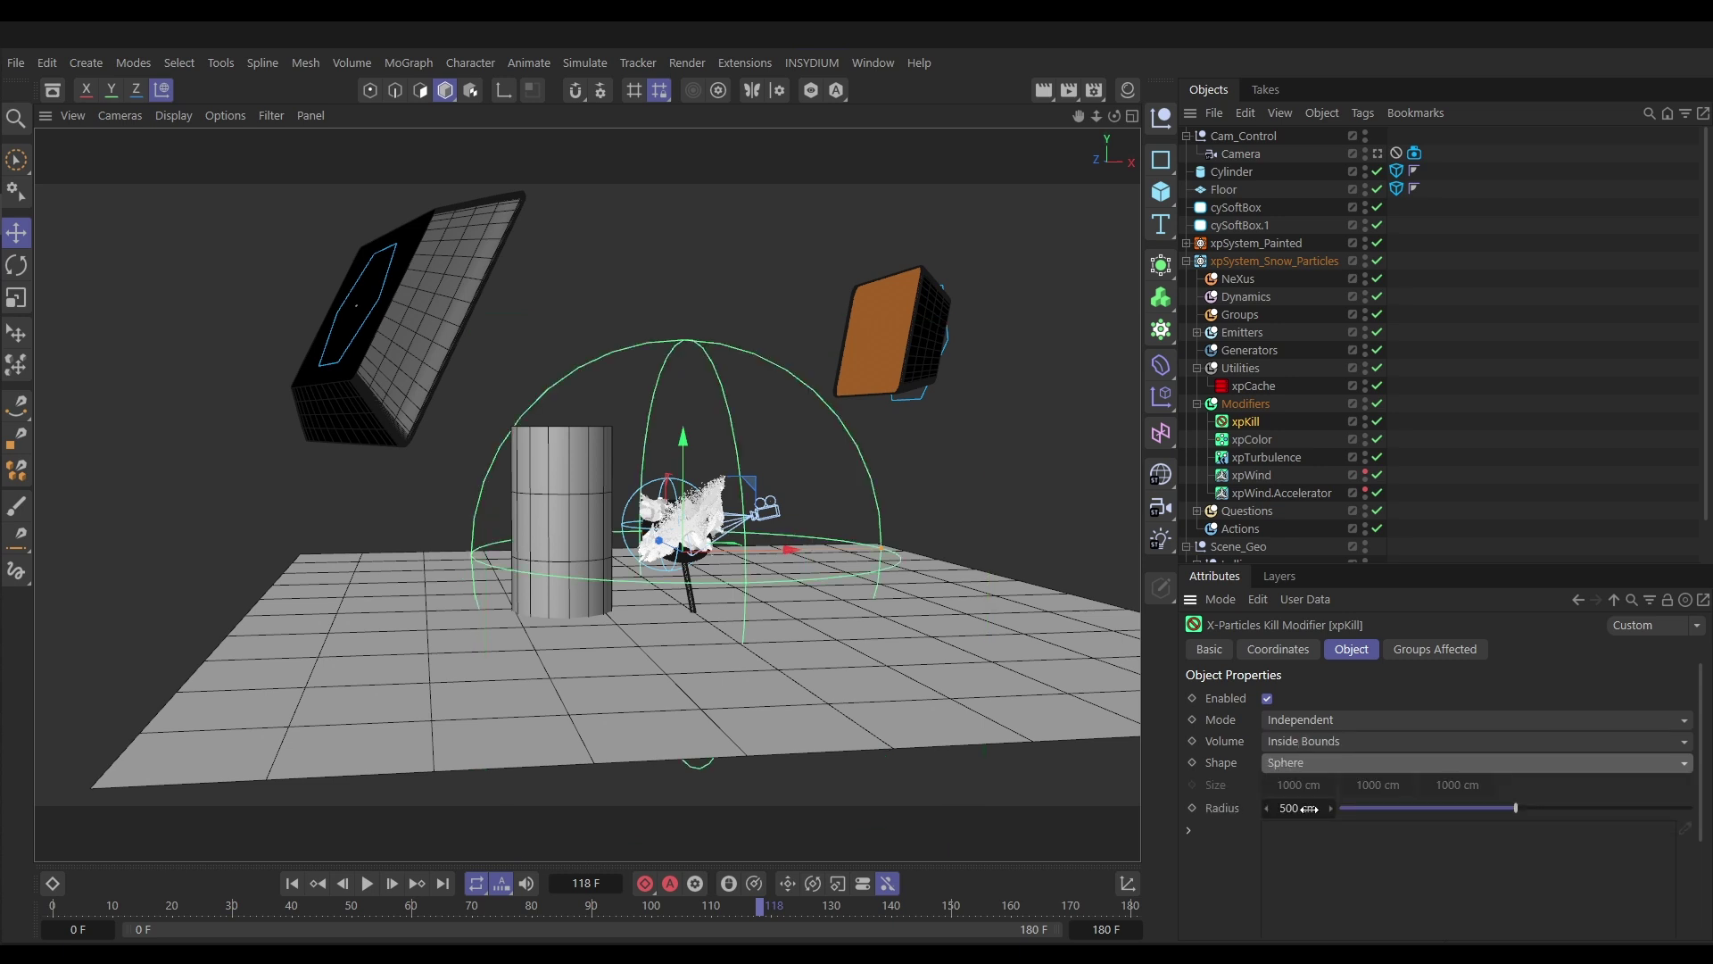
Shrink the kill sphere to a radius of about 188 cm and move it from the lollipop to the camera
{"action": "left_click_drag", "start_coordinate": [688, 545], "coordinate": [659, 562], "text": "alt"}
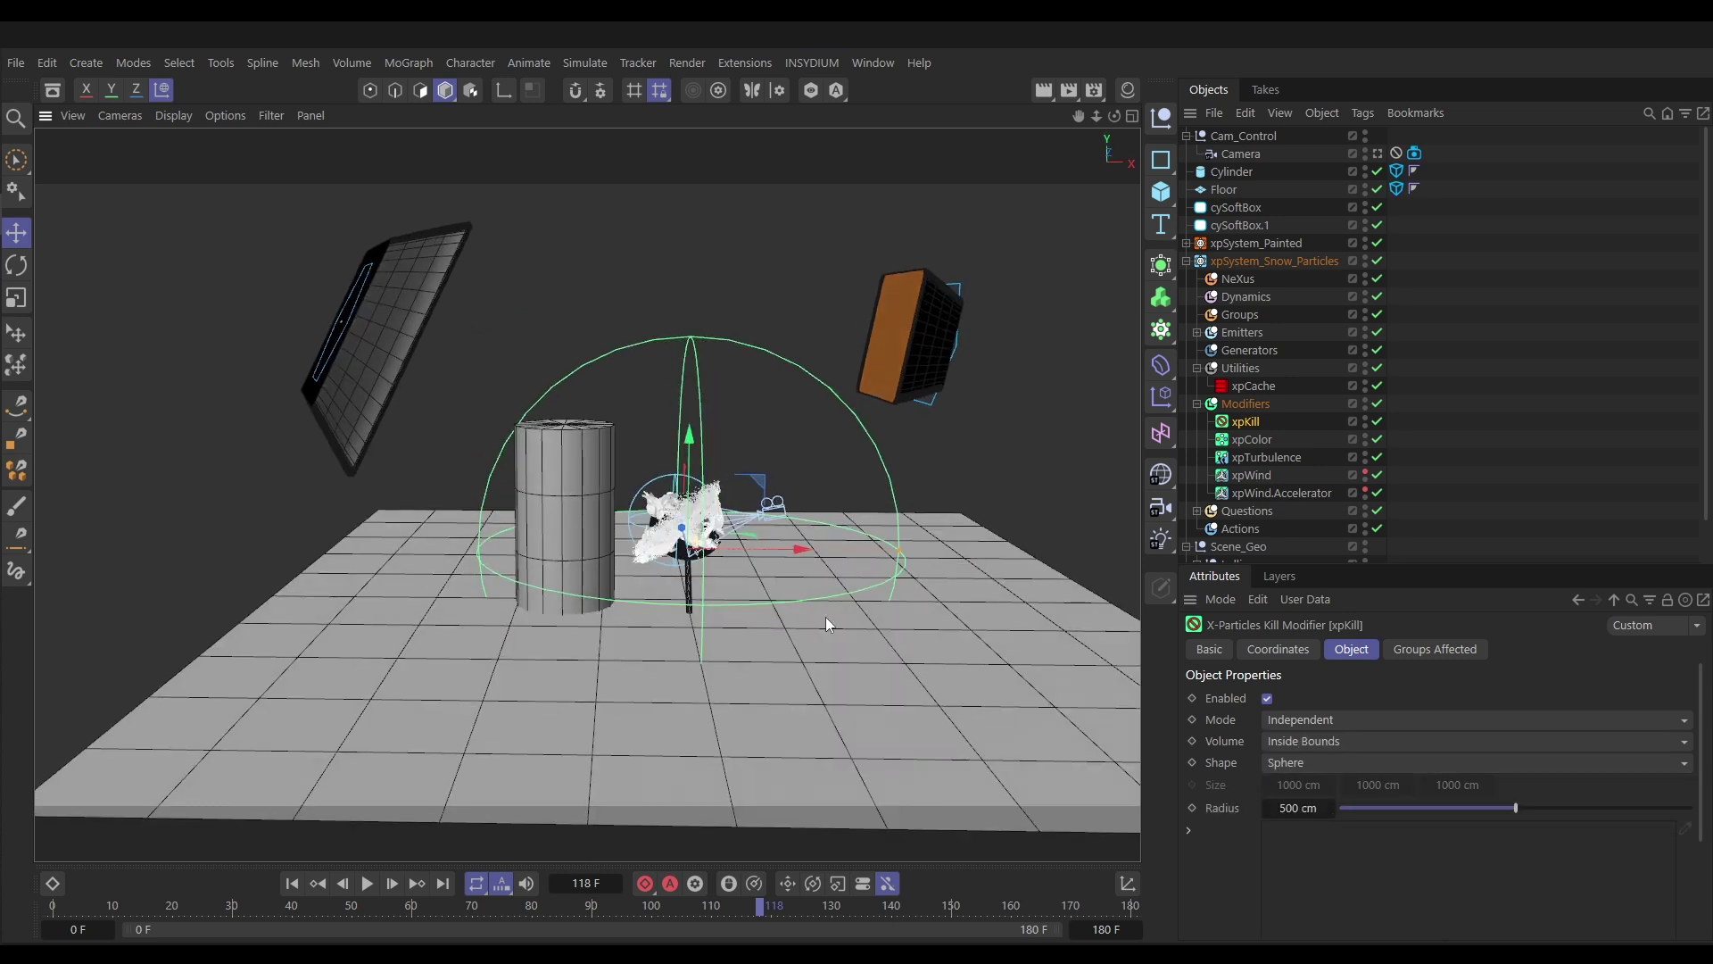
{"action": "left_click_drag", "start_coordinate": [899, 556], "coordinate": [768, 584]}
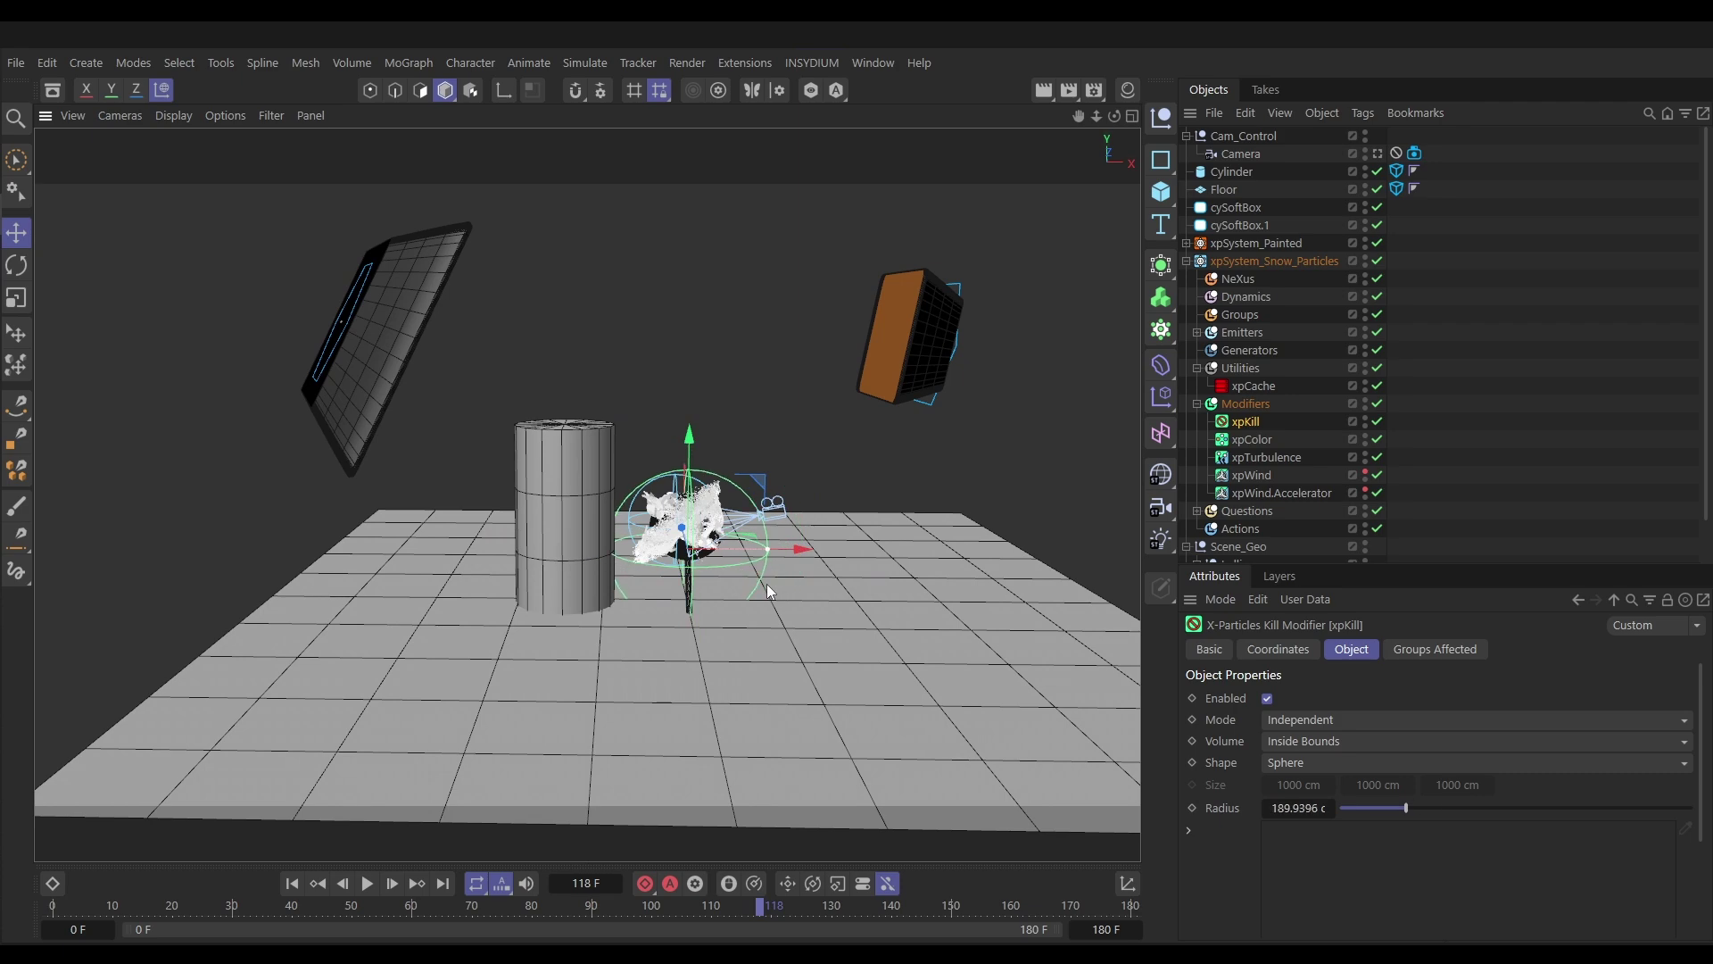
{"action": "left_click_drag", "start_coordinate": [759, 483], "coordinate": [853, 437]}
{"action": "right_click_drag", "start_coordinate": [717, 515], "coordinate": [1036, 489], "text": "alt"}
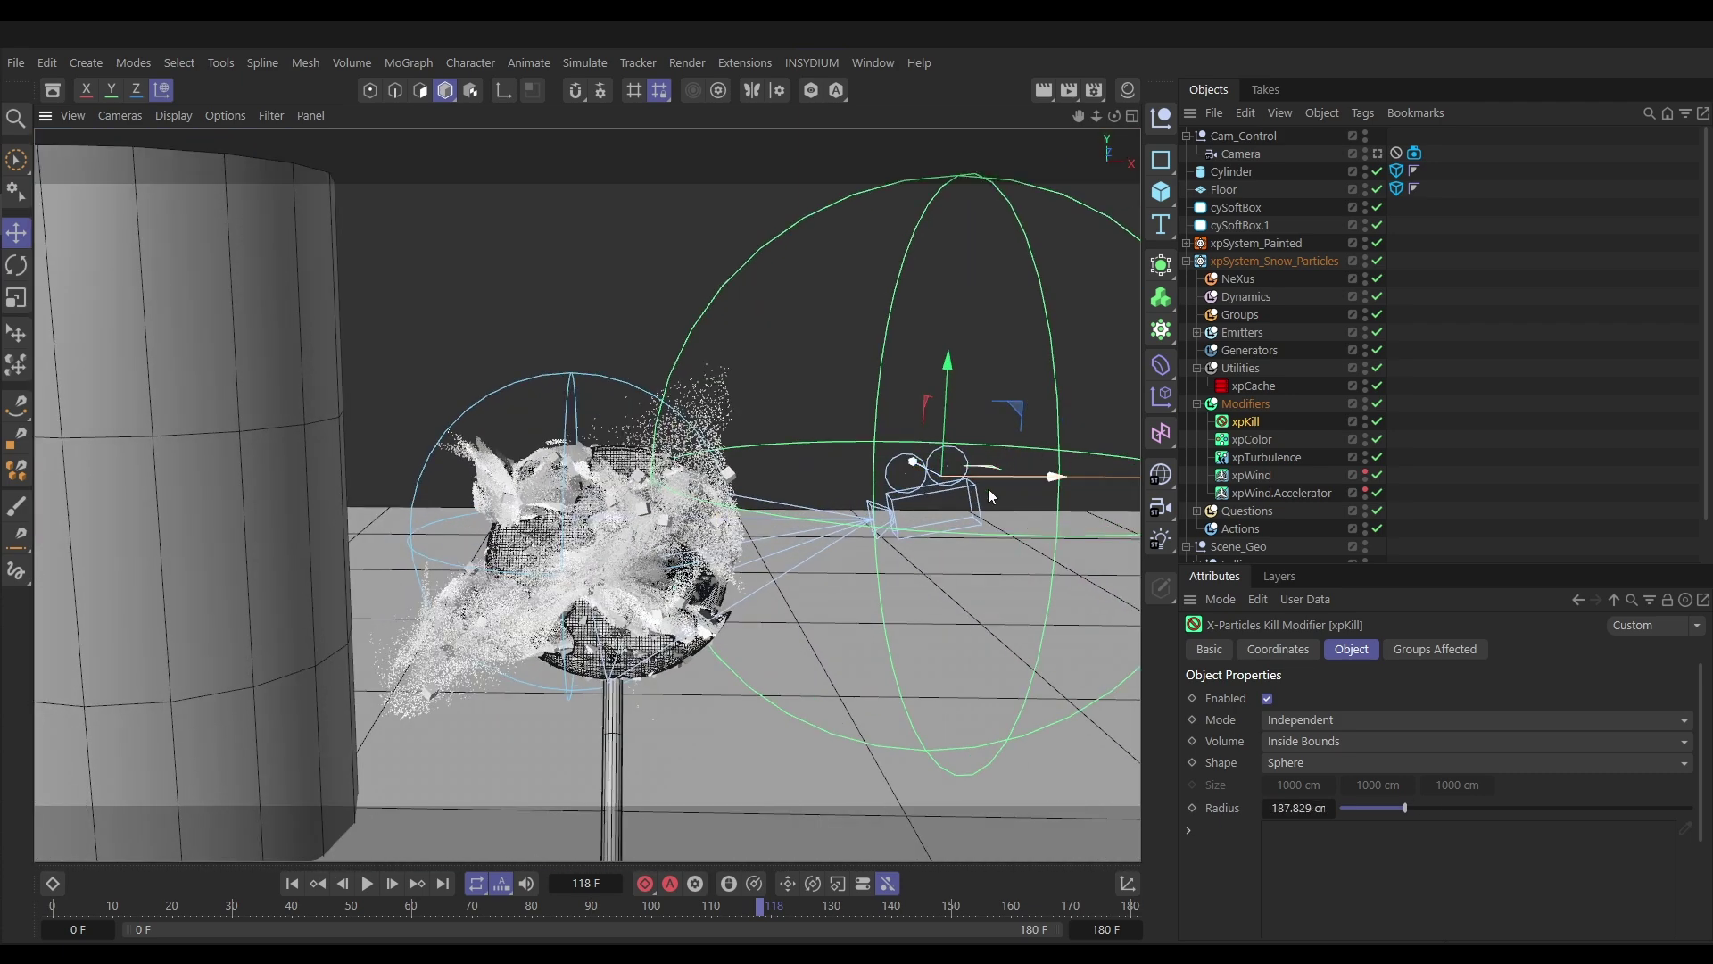
Reduce the kill sphere's radius to about 63 cm and bring it closer around the camera
{"action": "middle_click_drag", "start_coordinate": [988, 489], "coordinate": [913, 530], "text": "alt"}
{"action": "middle_click_drag", "start_coordinate": [1055, 505], "coordinate": [1008, 531], "text": "alt"}
{"action": "left_click_drag", "start_coordinate": [1116, 533], "coordinate": [928, 580]}
{"action": "middle_click_drag", "start_coordinate": [668, 621], "coordinate": [741, 578], "text": "alt"}
{"action": "left_click_drag", "start_coordinate": [655, 590], "coordinate": [598, 601], "text": "alt"}
{"action": "right_click_drag", "start_coordinate": [678, 584], "coordinate": [719, 573], "text": "alt"}
{"action": "left_click_drag", "start_coordinate": [1055, 430], "coordinate": [886, 543]}
{"action": "right_click_drag", "start_coordinate": [706, 574], "coordinate": [819, 555], "text": "alt"}
{"action": "left_click_drag", "start_coordinate": [728, 583], "coordinate": [751, 596], "text": "alt"}
{"action": "left_click_drag", "start_coordinate": [1111, 605], "coordinate": [1053, 552]}
{"action": "mouse_move", "coordinate": [742, 609]}
{"action": "left_mouse_down", "text": "alt"}
{"action": "mouse_move", "coordinate": [902, 606]}
{"action": "mouse_move", "coordinate": [742, 610]}
{"action": "left_mouse_up", "text": "alt"}
{"action": "left_click_drag", "start_coordinate": [693, 551], "coordinate": [665, 637], "text": "alt"}
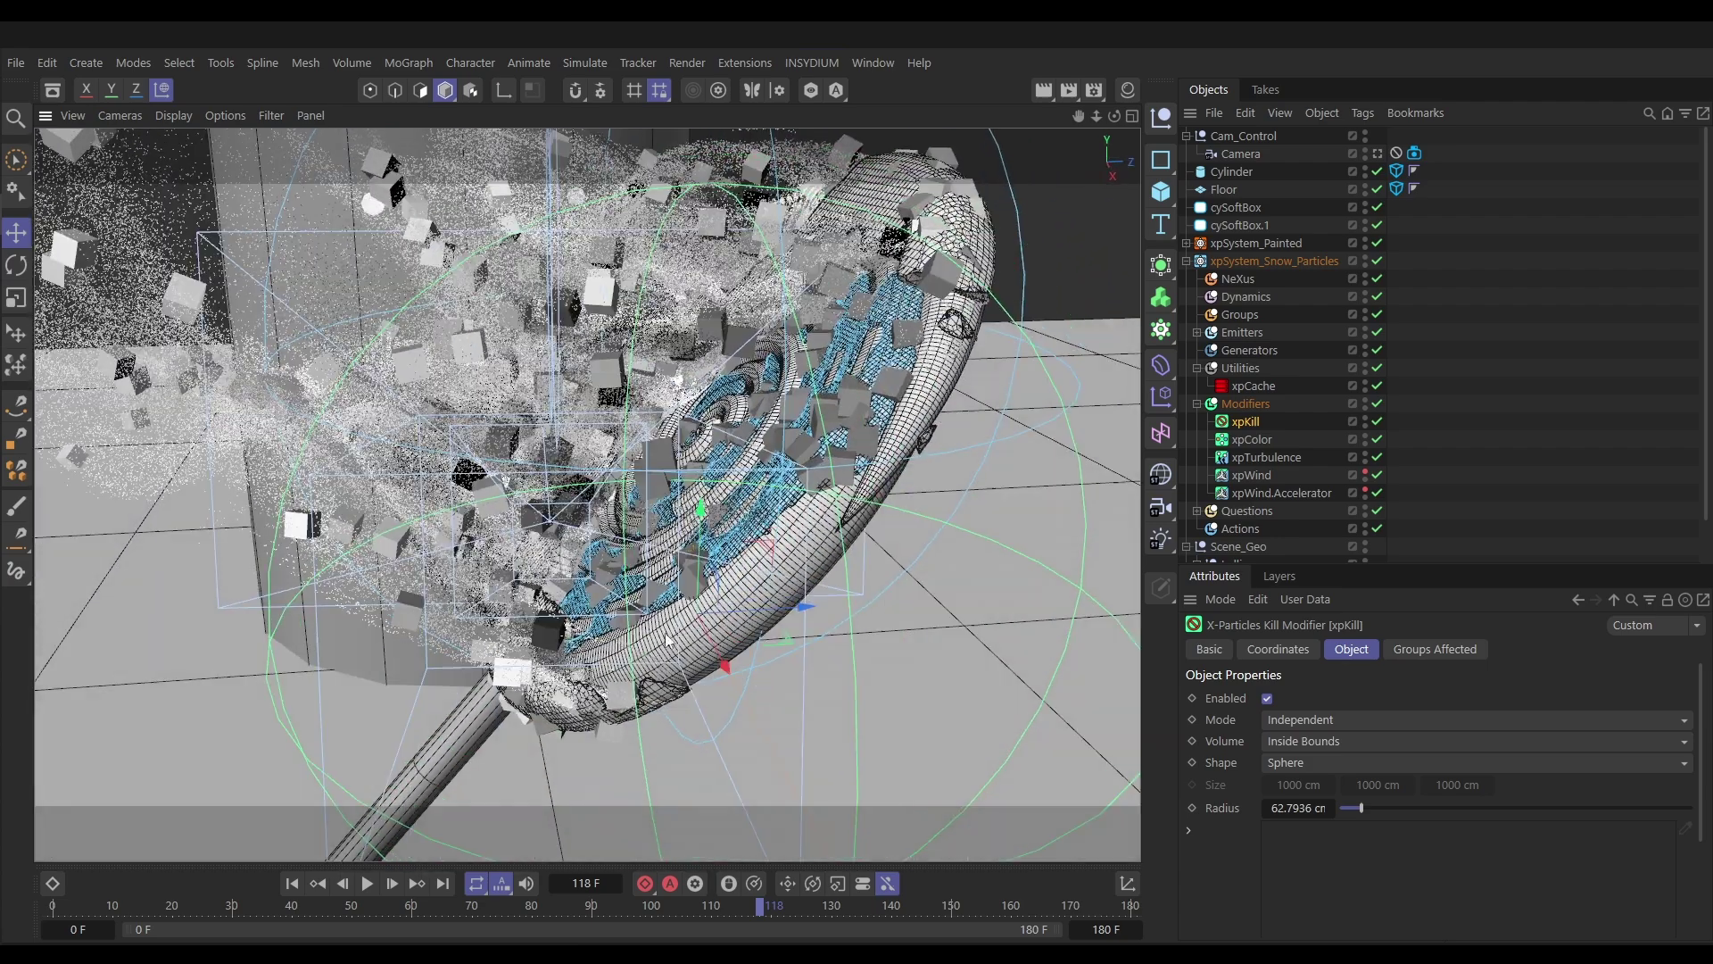
Adjust the kill sphere's position beside the lollipop so it surrounds the camera and only slightly overlaps the lollipop's near edge
{"action": "left_click_drag", "start_coordinate": [800, 608], "coordinate": [1014, 635]}
{"action": "left_click_drag", "start_coordinate": [770, 551], "coordinate": [942, 548], "text": "alt"}
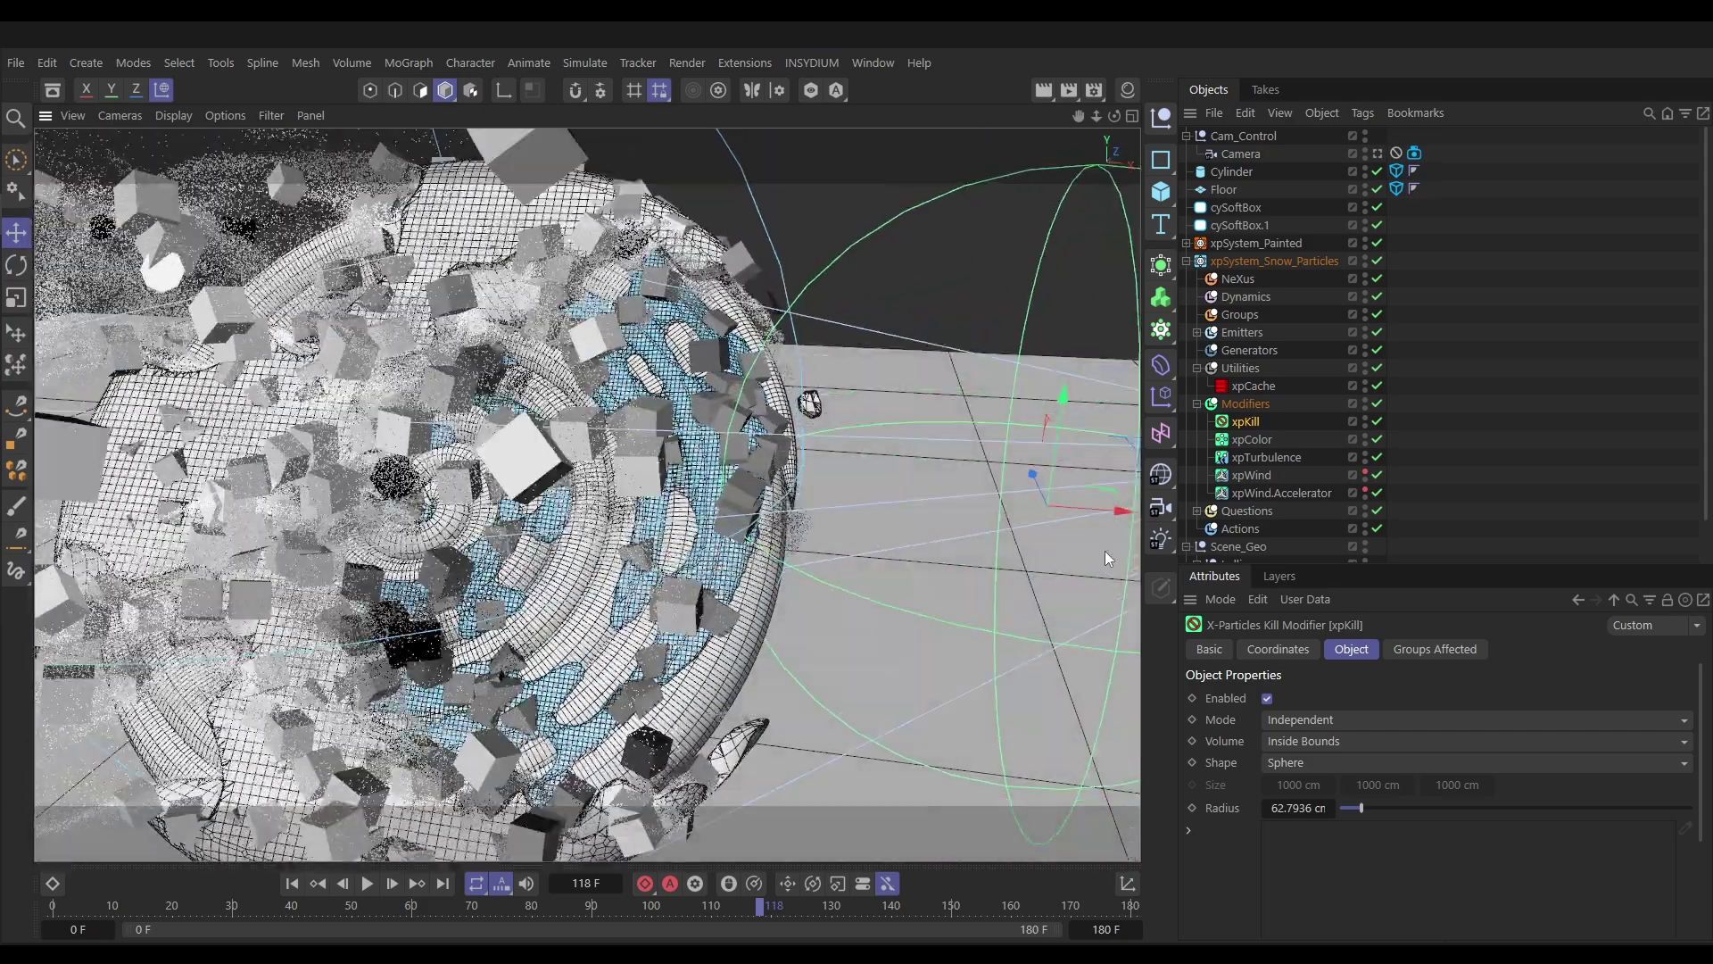
{"action": "left_click_drag", "start_coordinate": [1123, 511], "coordinate": [1127, 511]}
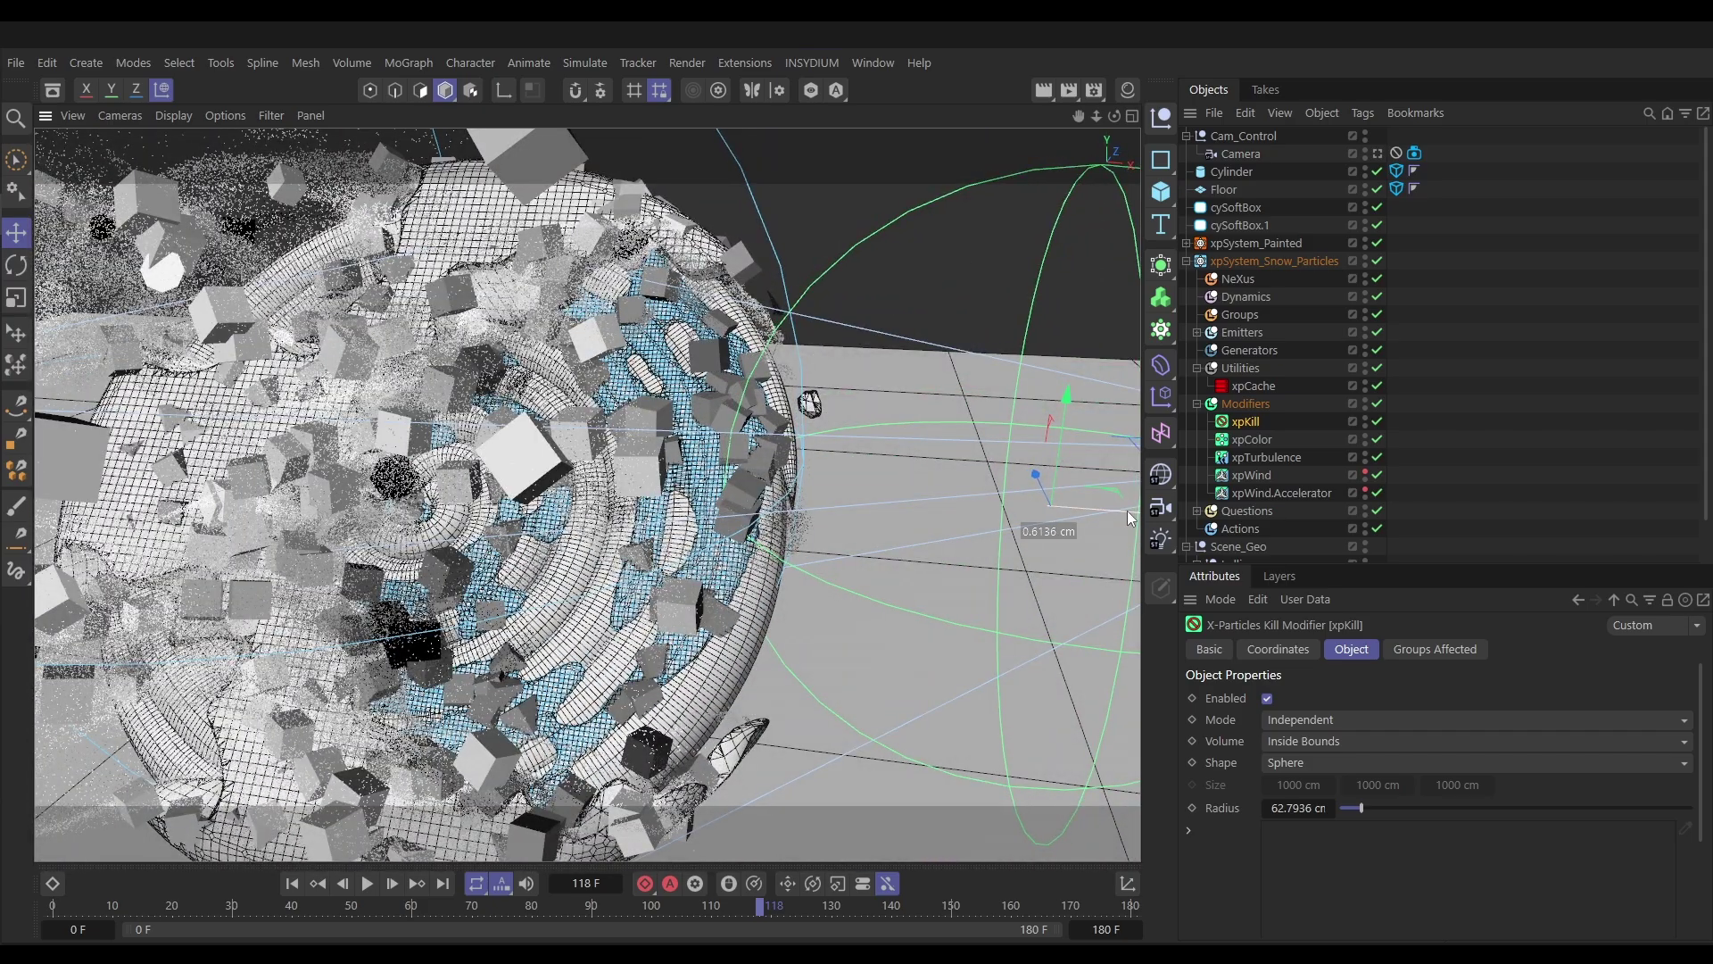
{"action": "left_click_drag", "start_coordinate": [692, 508], "coordinate": [683, 544], "text": "alt"}
{"action": "left_click_drag", "start_coordinate": [678, 531], "coordinate": [675, 519], "text": "alt"}
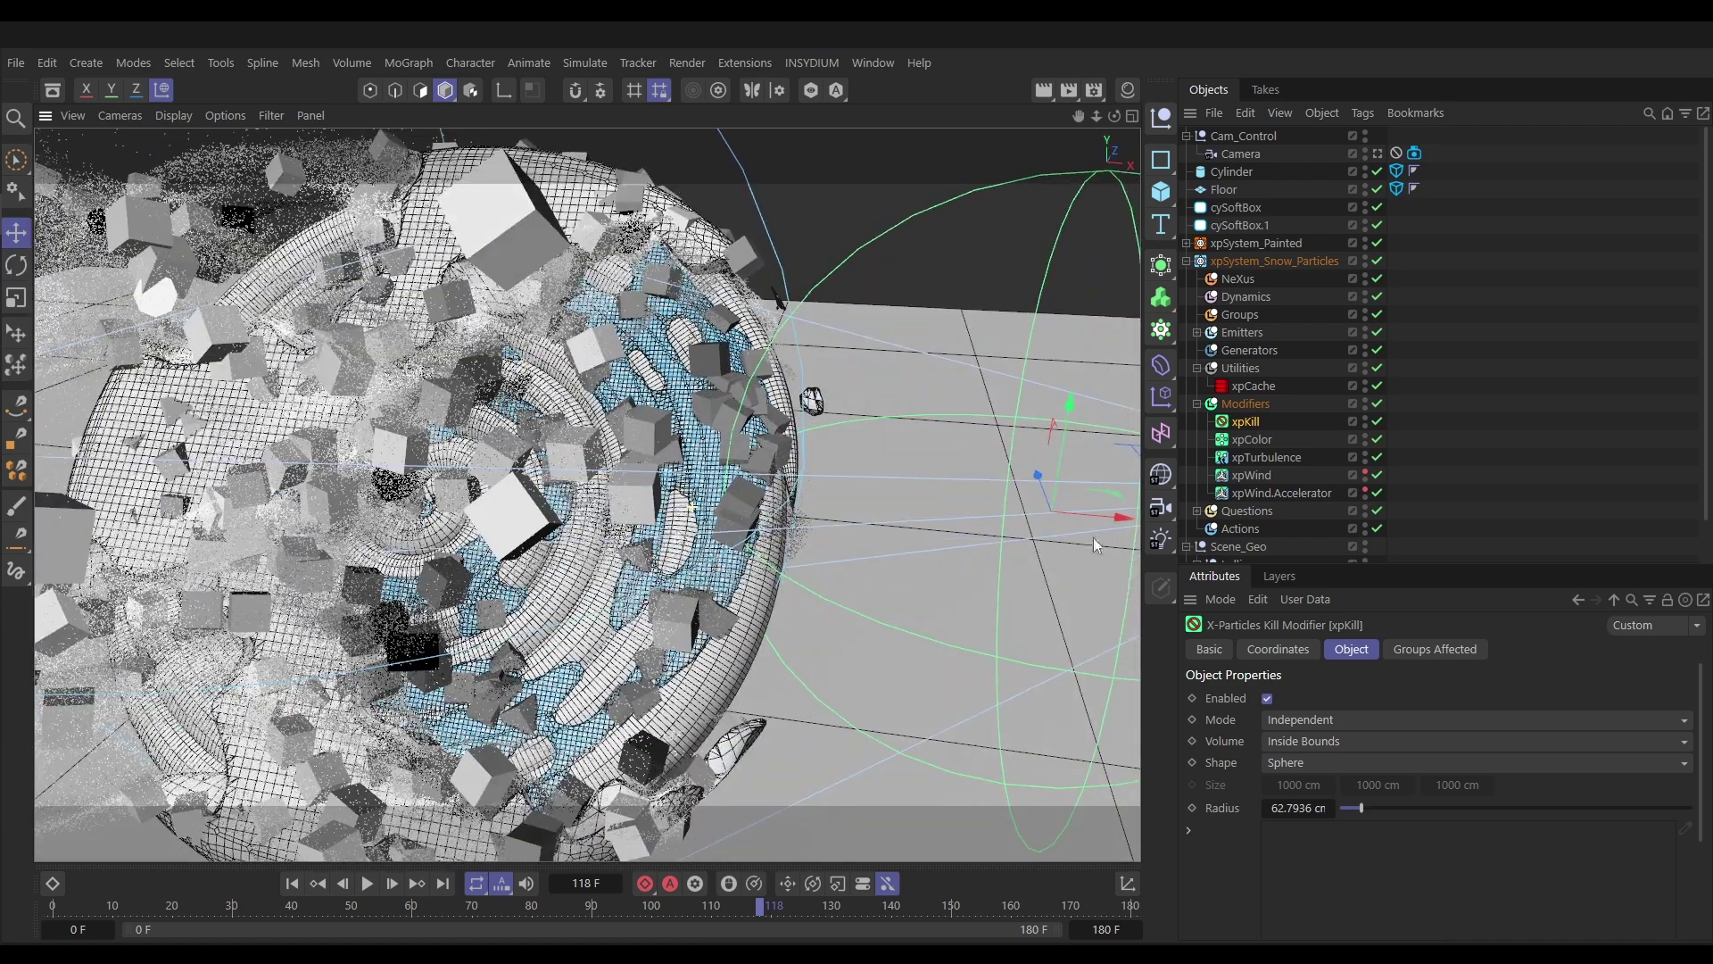
{"action": "left_click_drag", "start_coordinate": [1116, 522], "coordinate": [1105, 527]}
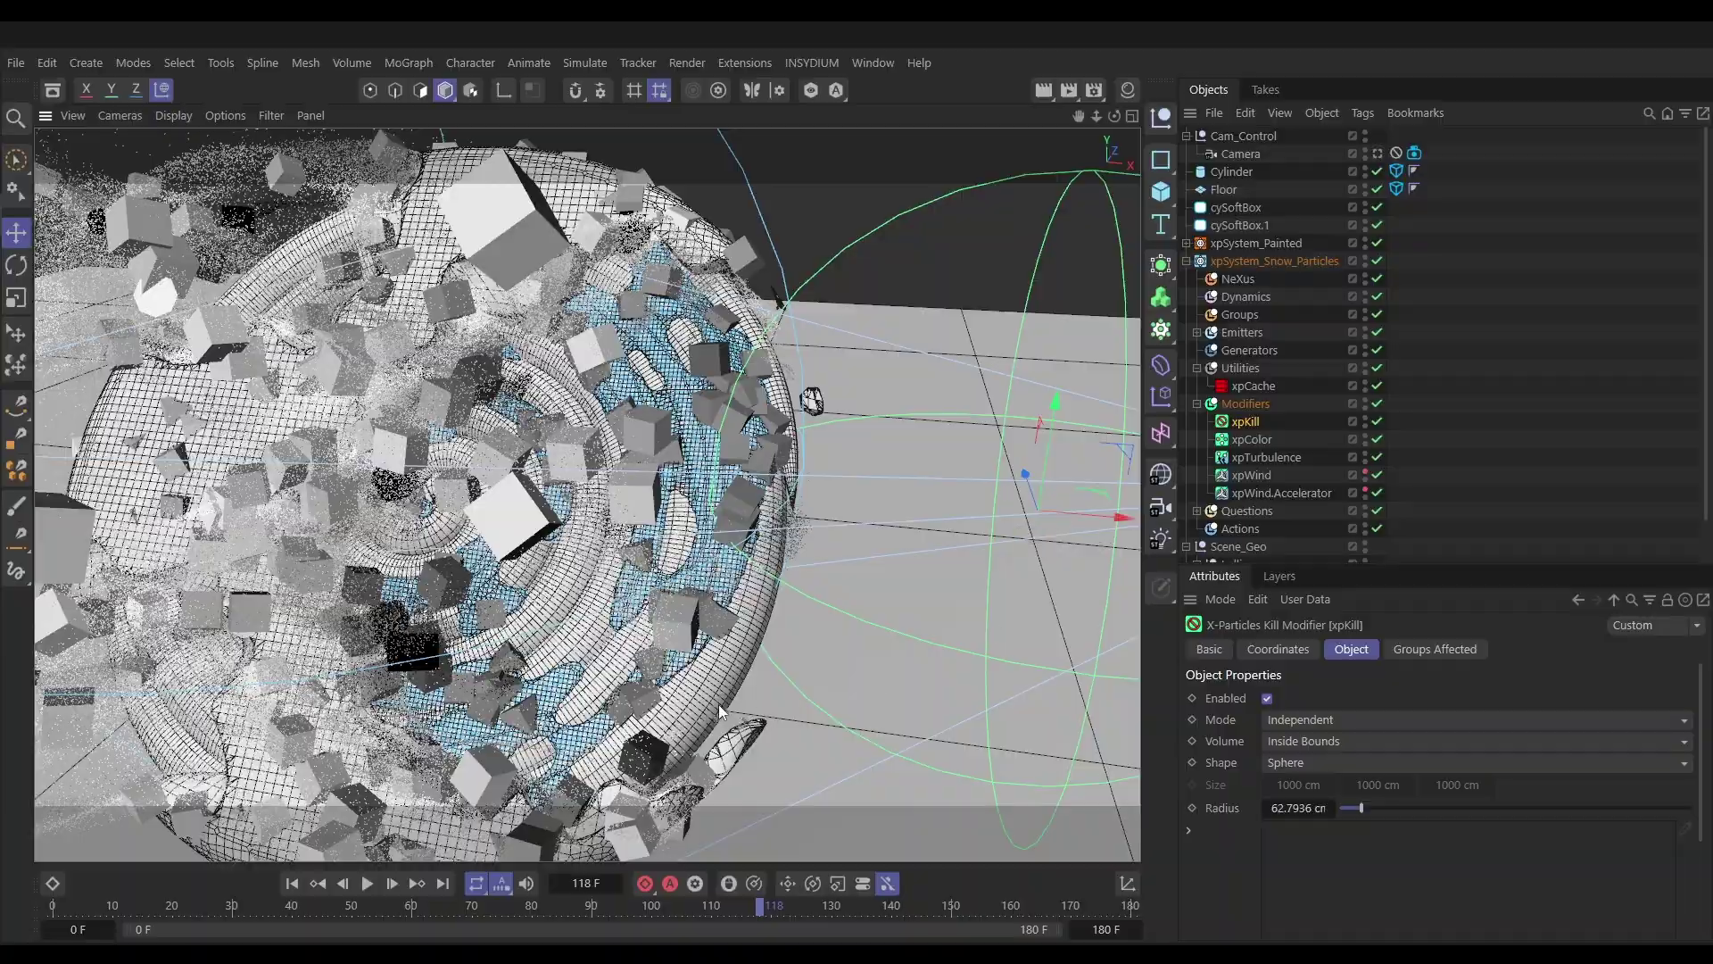
{"action": "left_click_drag", "start_coordinate": [565, 574], "coordinate": [453, 561], "text": "alt"}
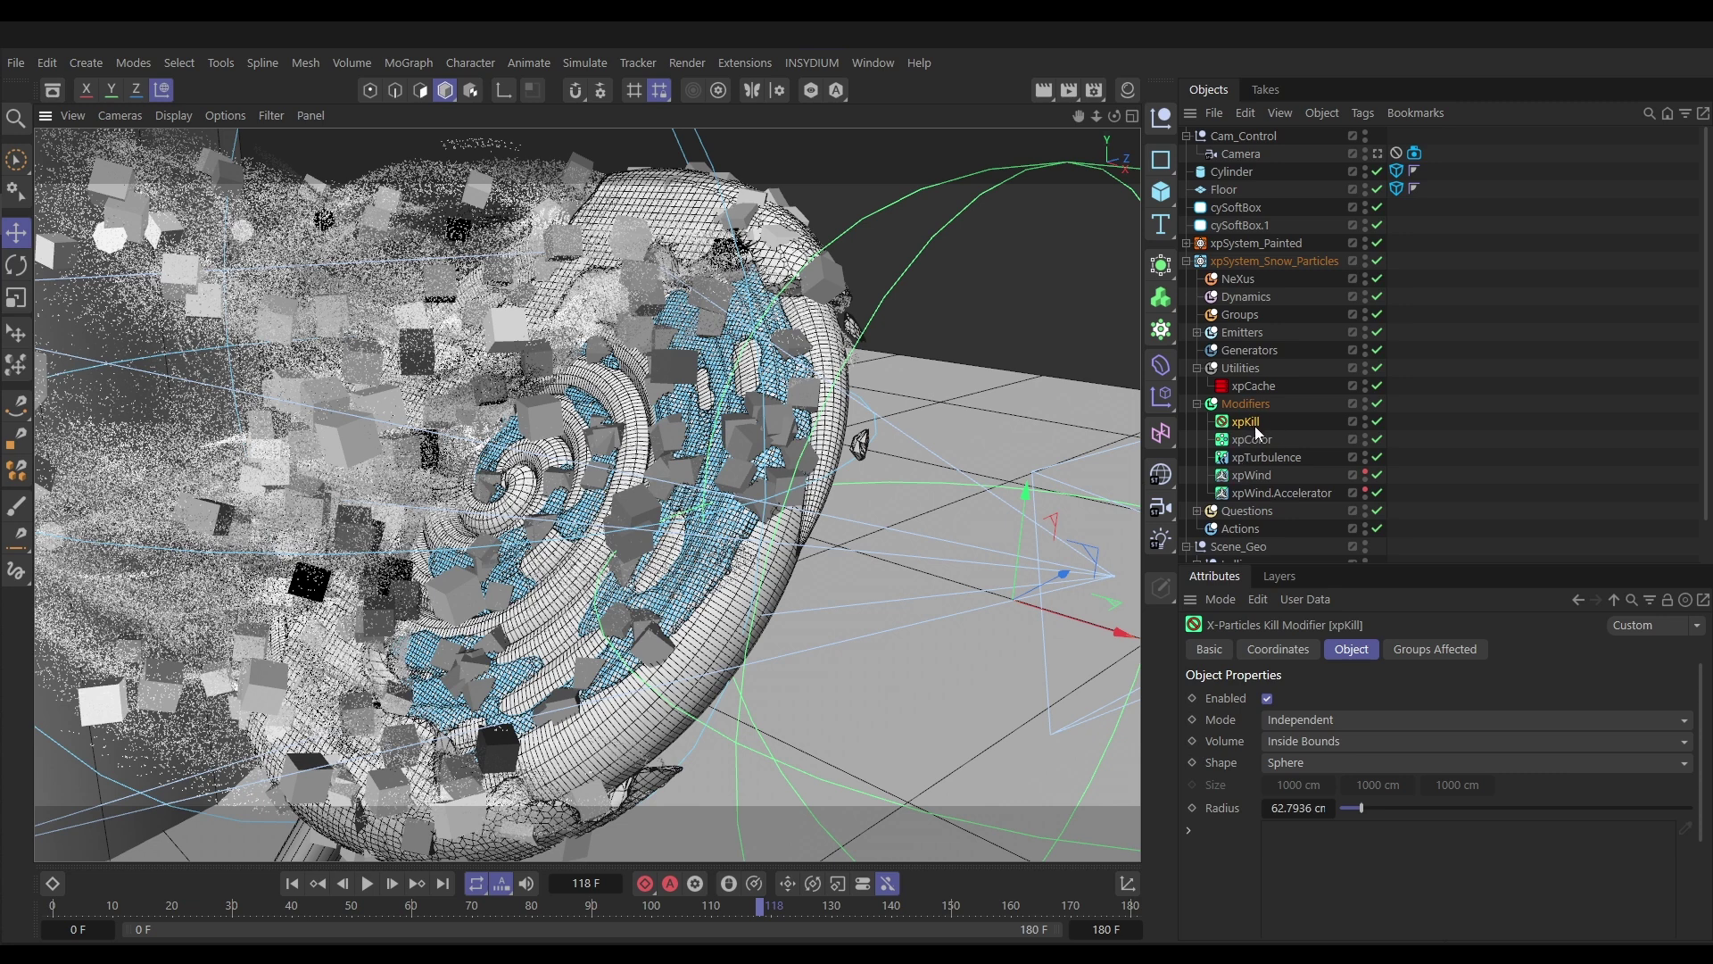
Rebuild the xpCache with the Boole object disabled, overwriting the existing caches, and re-enable the Boole
{"action": "left_click", "coordinate": [1197, 332]}
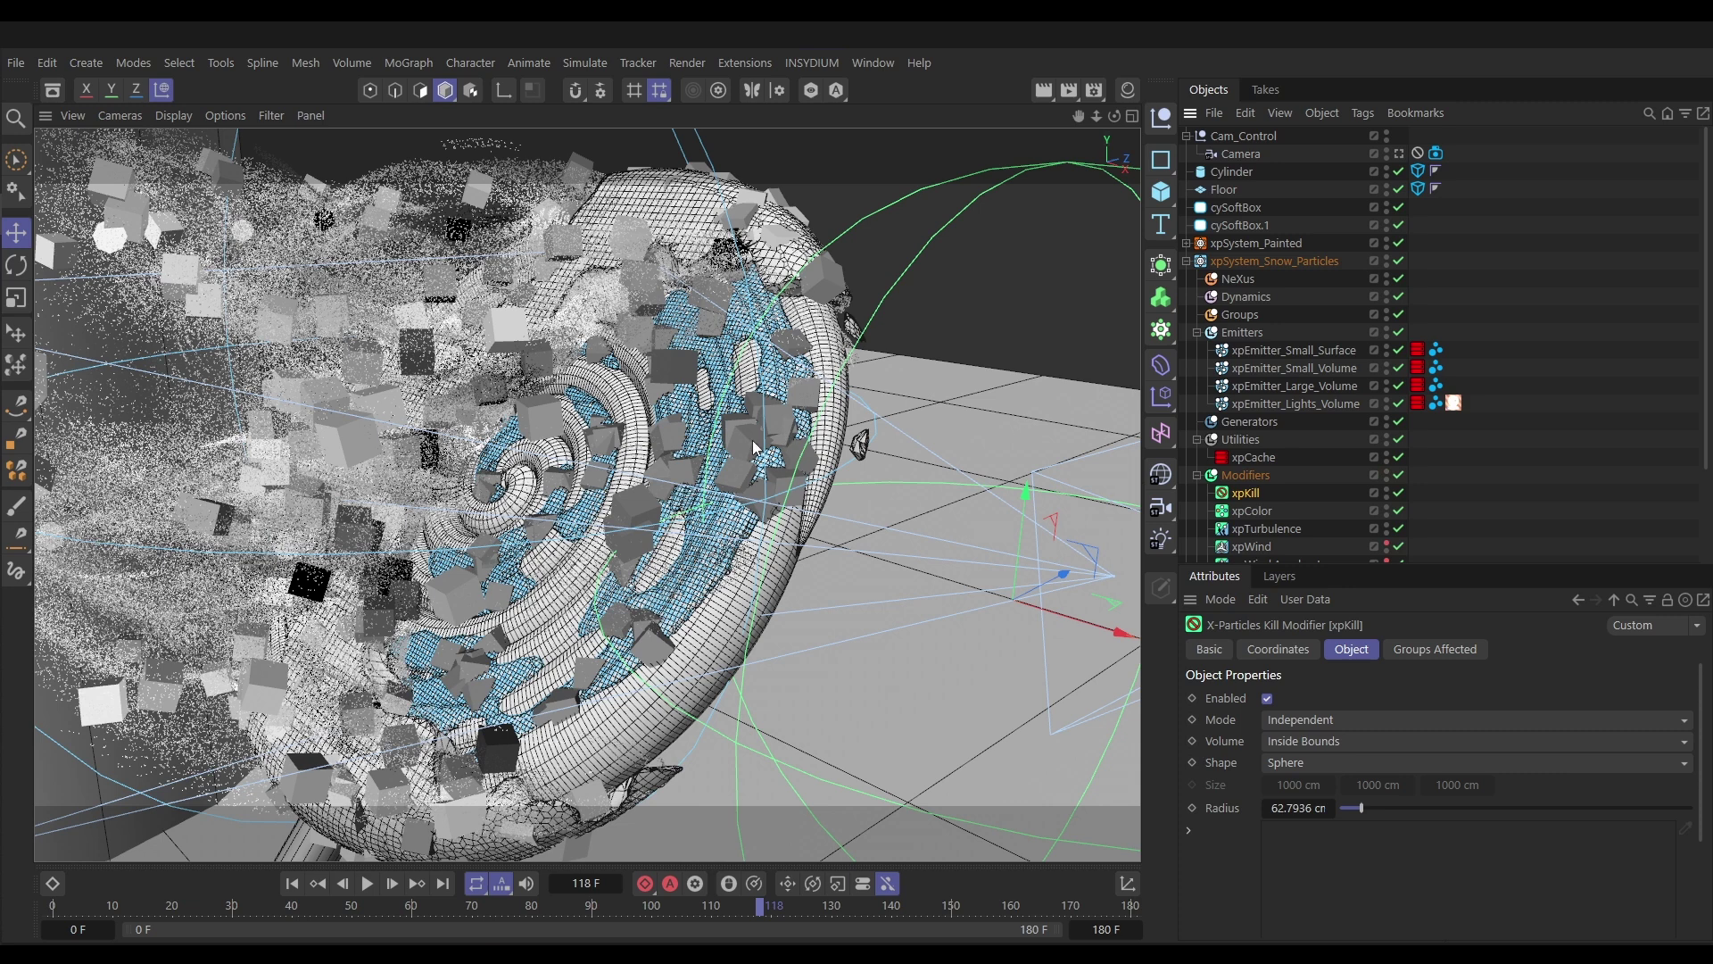
{"action": "left_click_drag", "start_coordinate": [1707, 452], "coordinate": [1707, 555]}
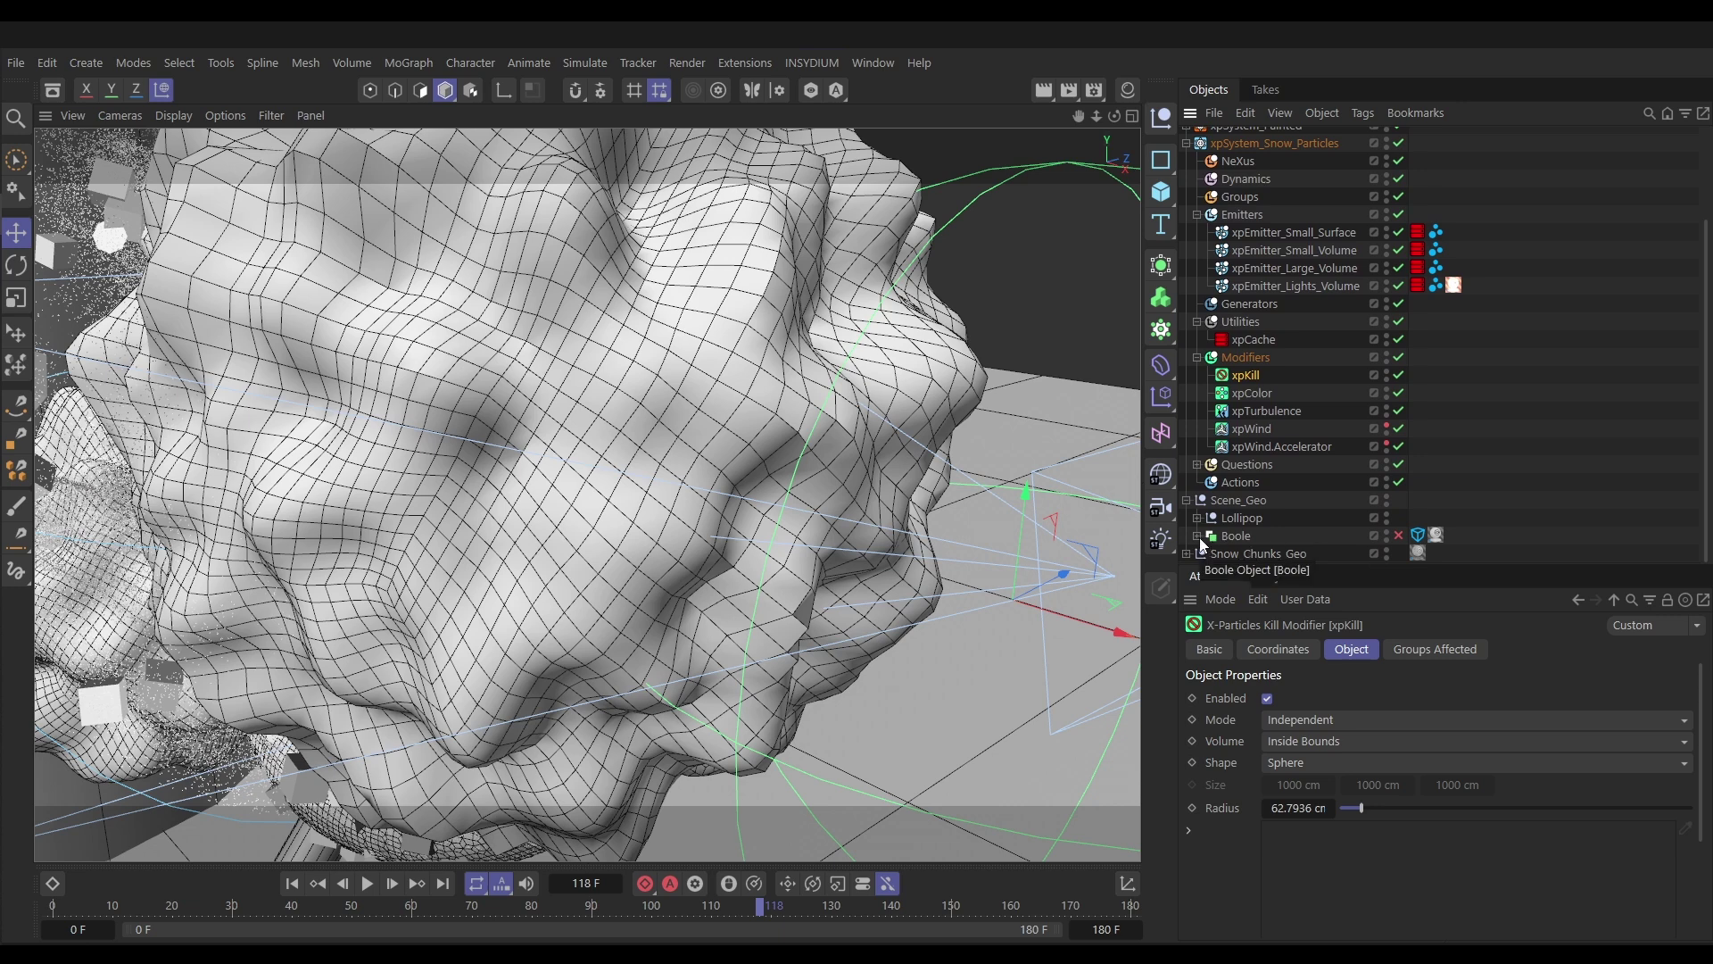
{"action": "left_click", "coordinate": [1258, 340]}
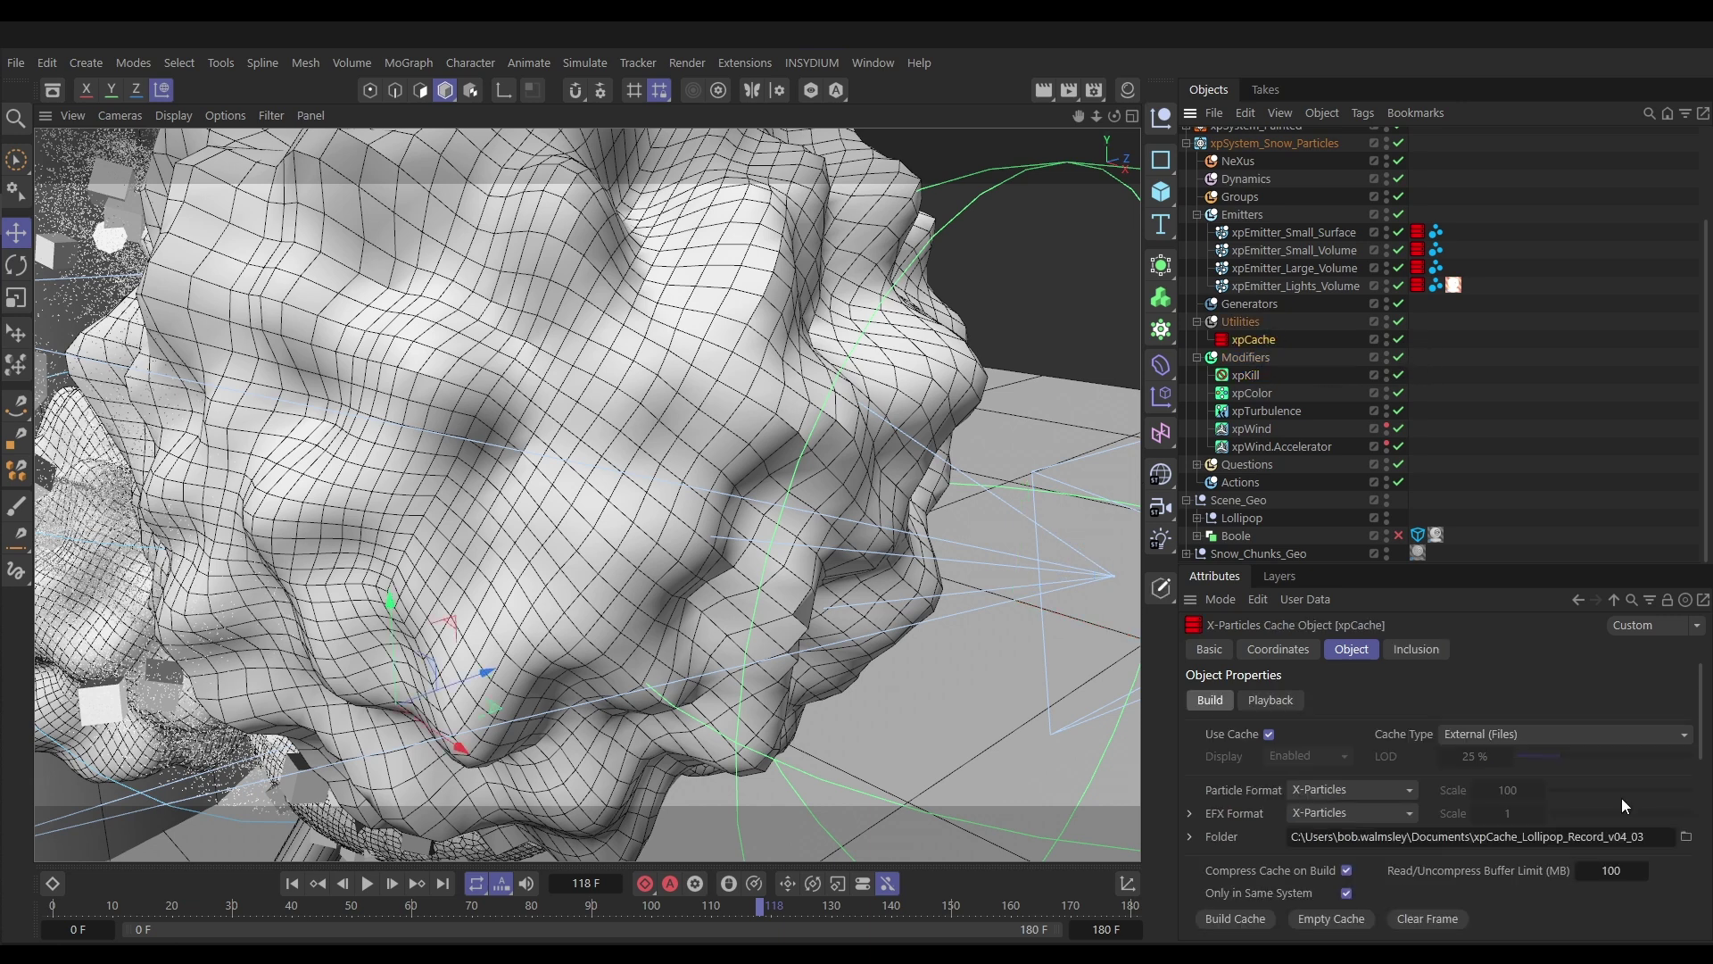
{"action": "left_click_drag", "start_coordinate": [1702, 733], "coordinate": [1703, 800]}
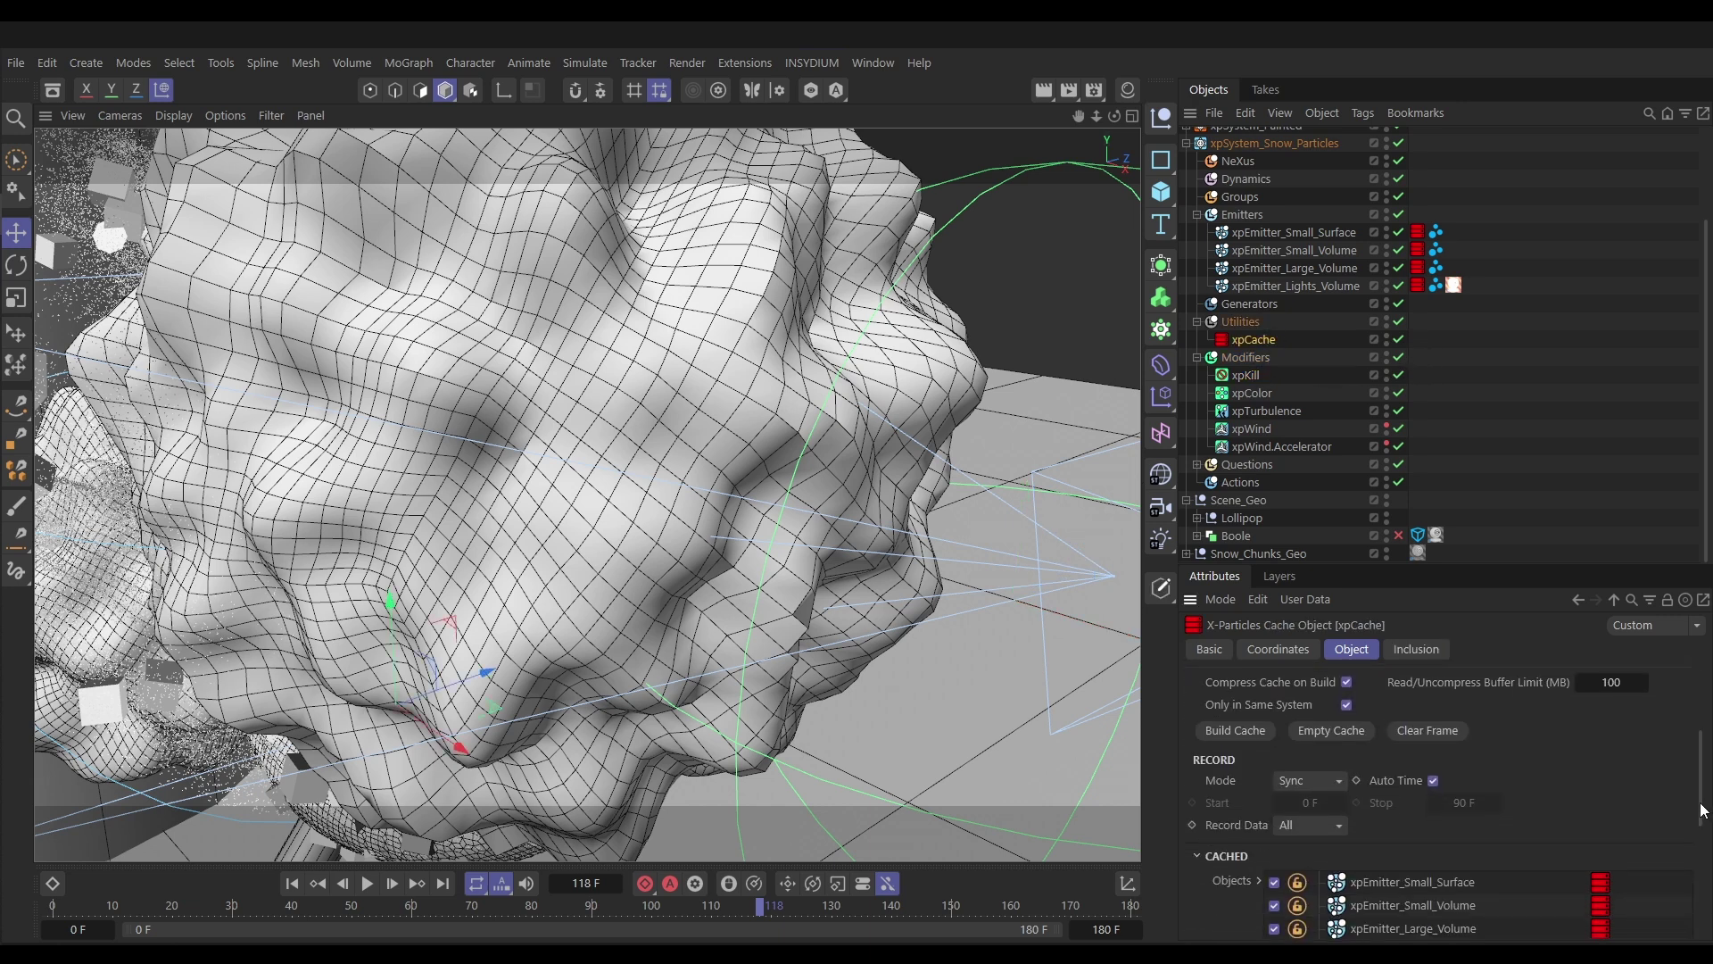
{"action": "left_click", "coordinate": [1252, 737]}
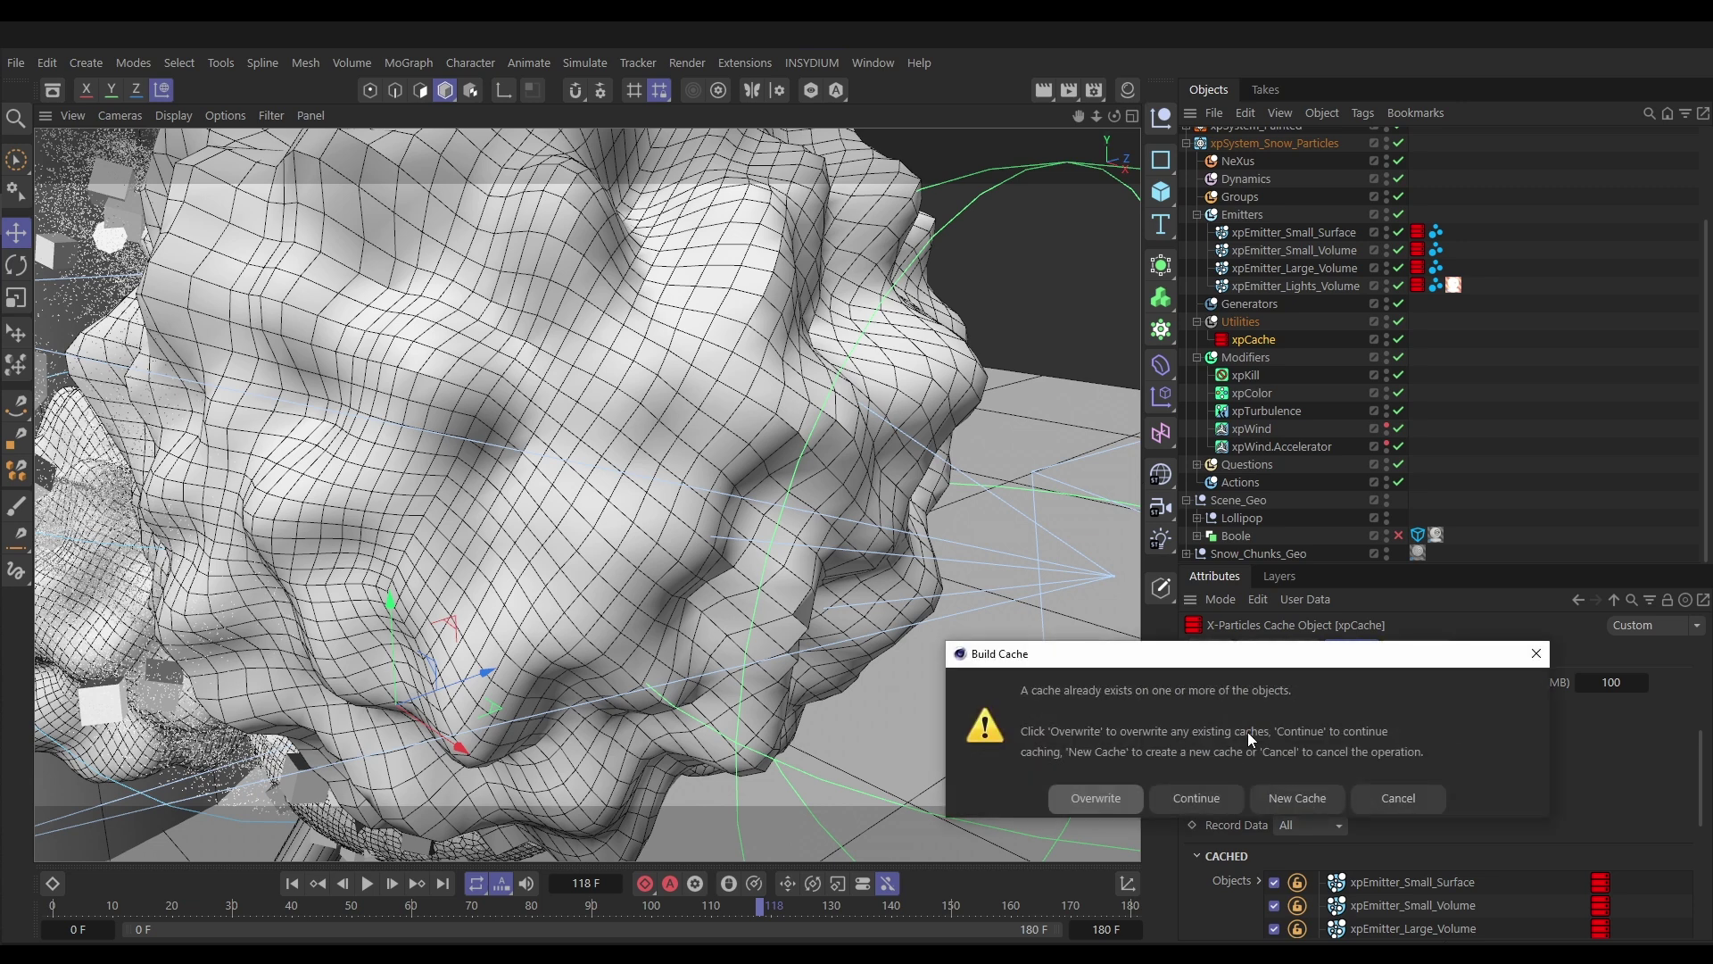
{"action": "left_click", "coordinate": [1092, 796]}
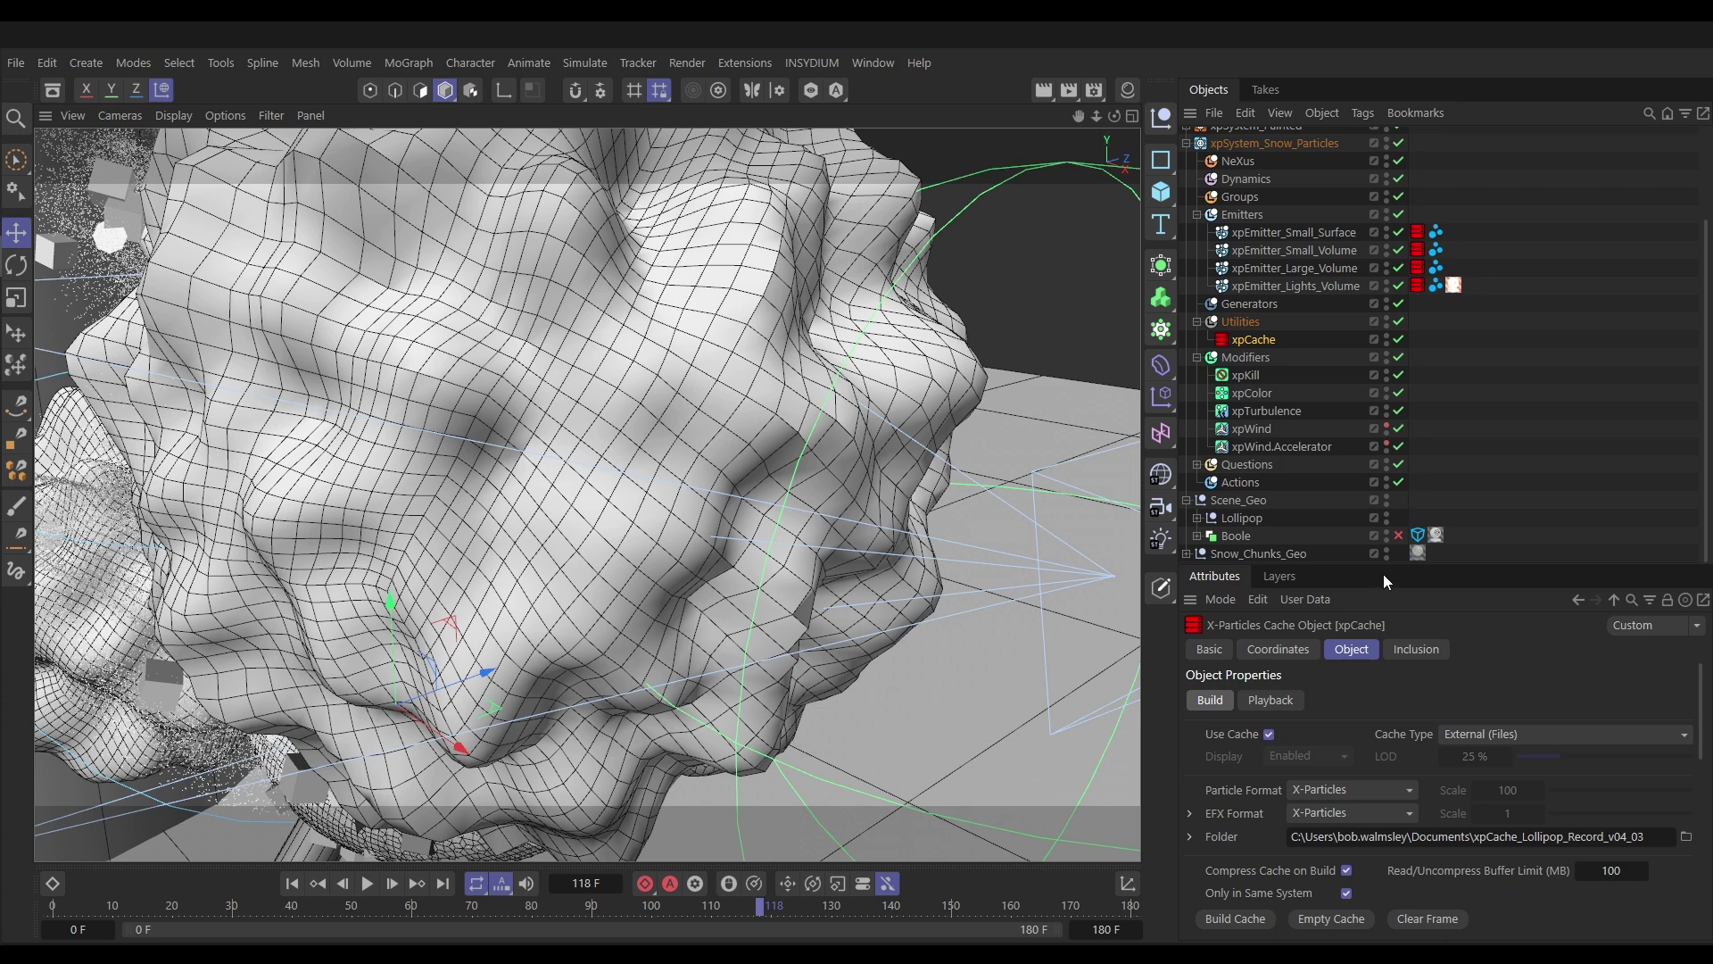
{"action": "left_click", "coordinate": [1399, 534]}
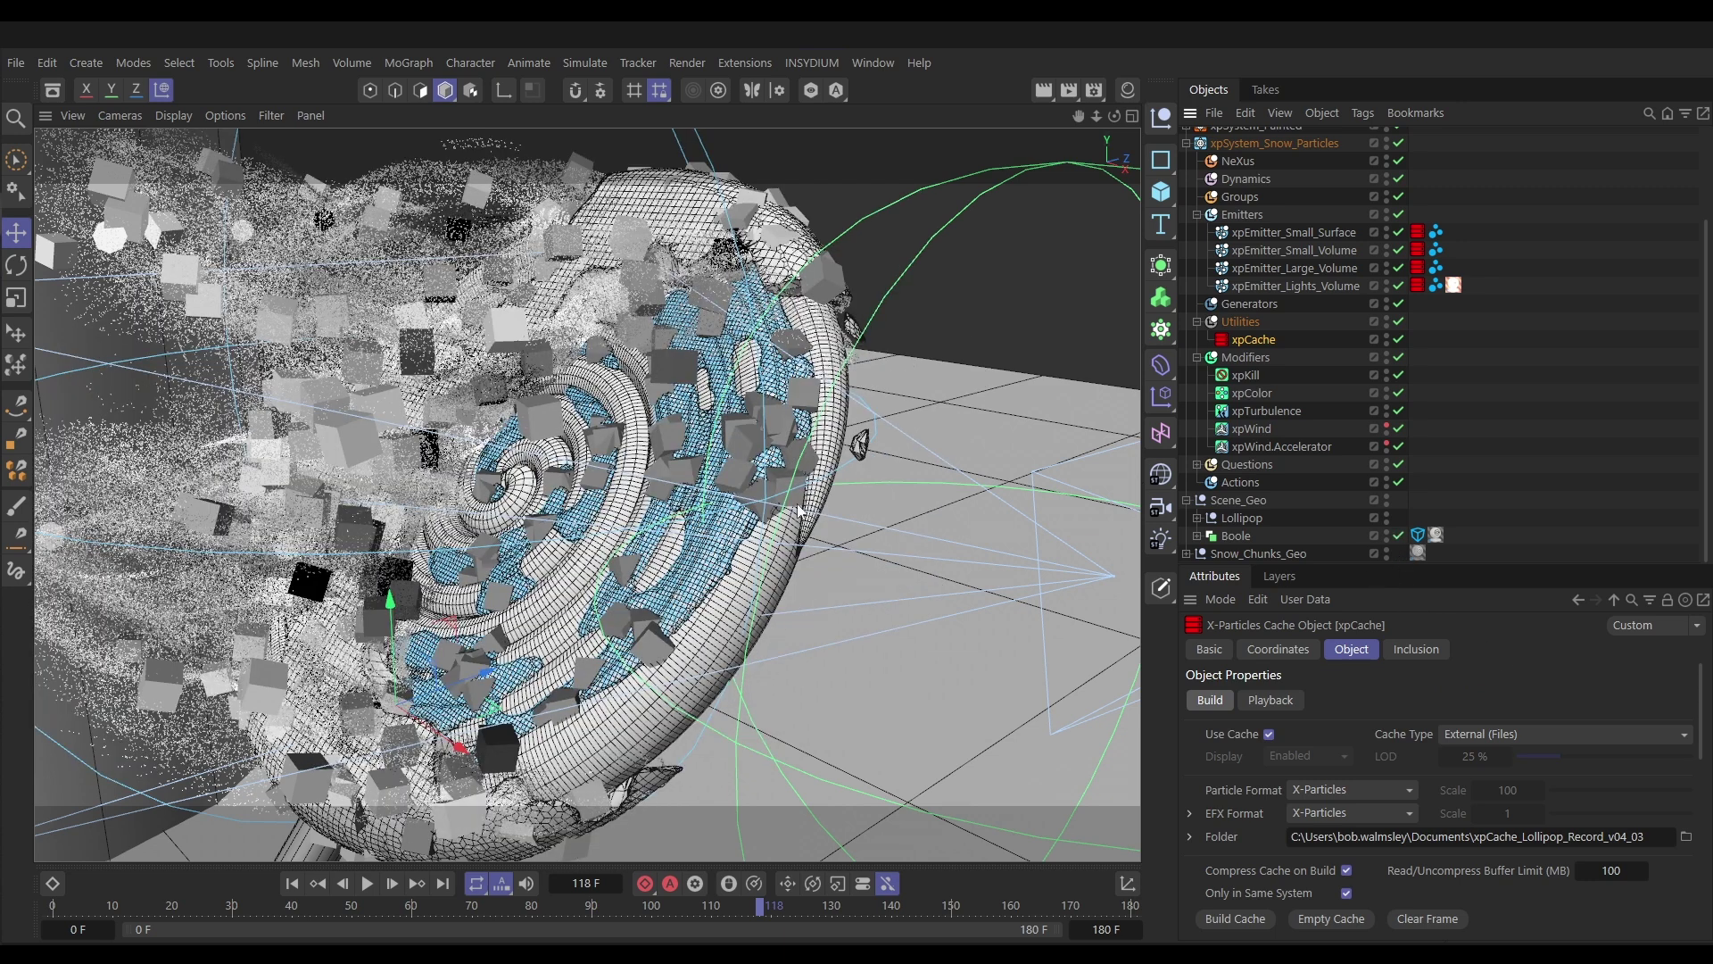
Examine the recached particles near the kill sphere from several angles and scrub back to frame 61
{"action": "left_click_drag", "start_coordinate": [703, 576], "coordinate": [812, 591], "text": "alt"}
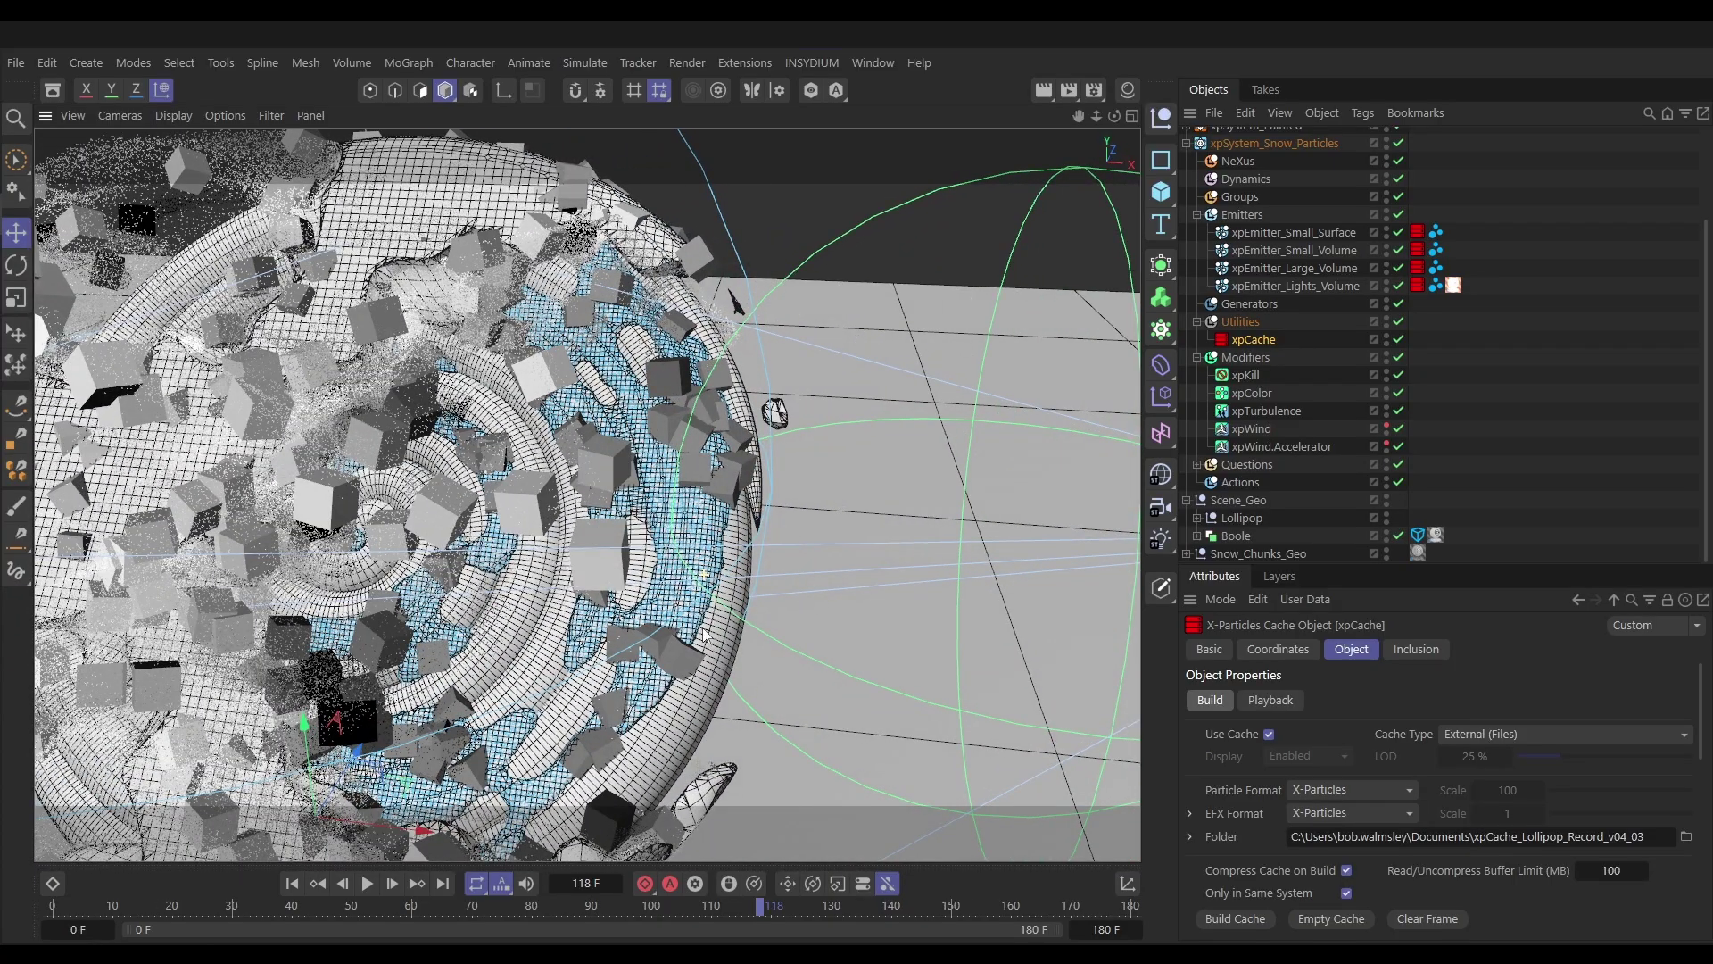
{"action": "left_click_drag", "start_coordinate": [644, 718], "coordinate": [580, 678], "text": "alt"}
{"action": "mouse_move", "coordinate": [718, 611]}
{"action": "left_mouse_down", "text": "alt"}
{"action": "mouse_move", "coordinate": [732, 621]}
{"action": "mouse_move", "coordinate": [714, 630]}
{"action": "left_mouse_up", "text": "alt"}
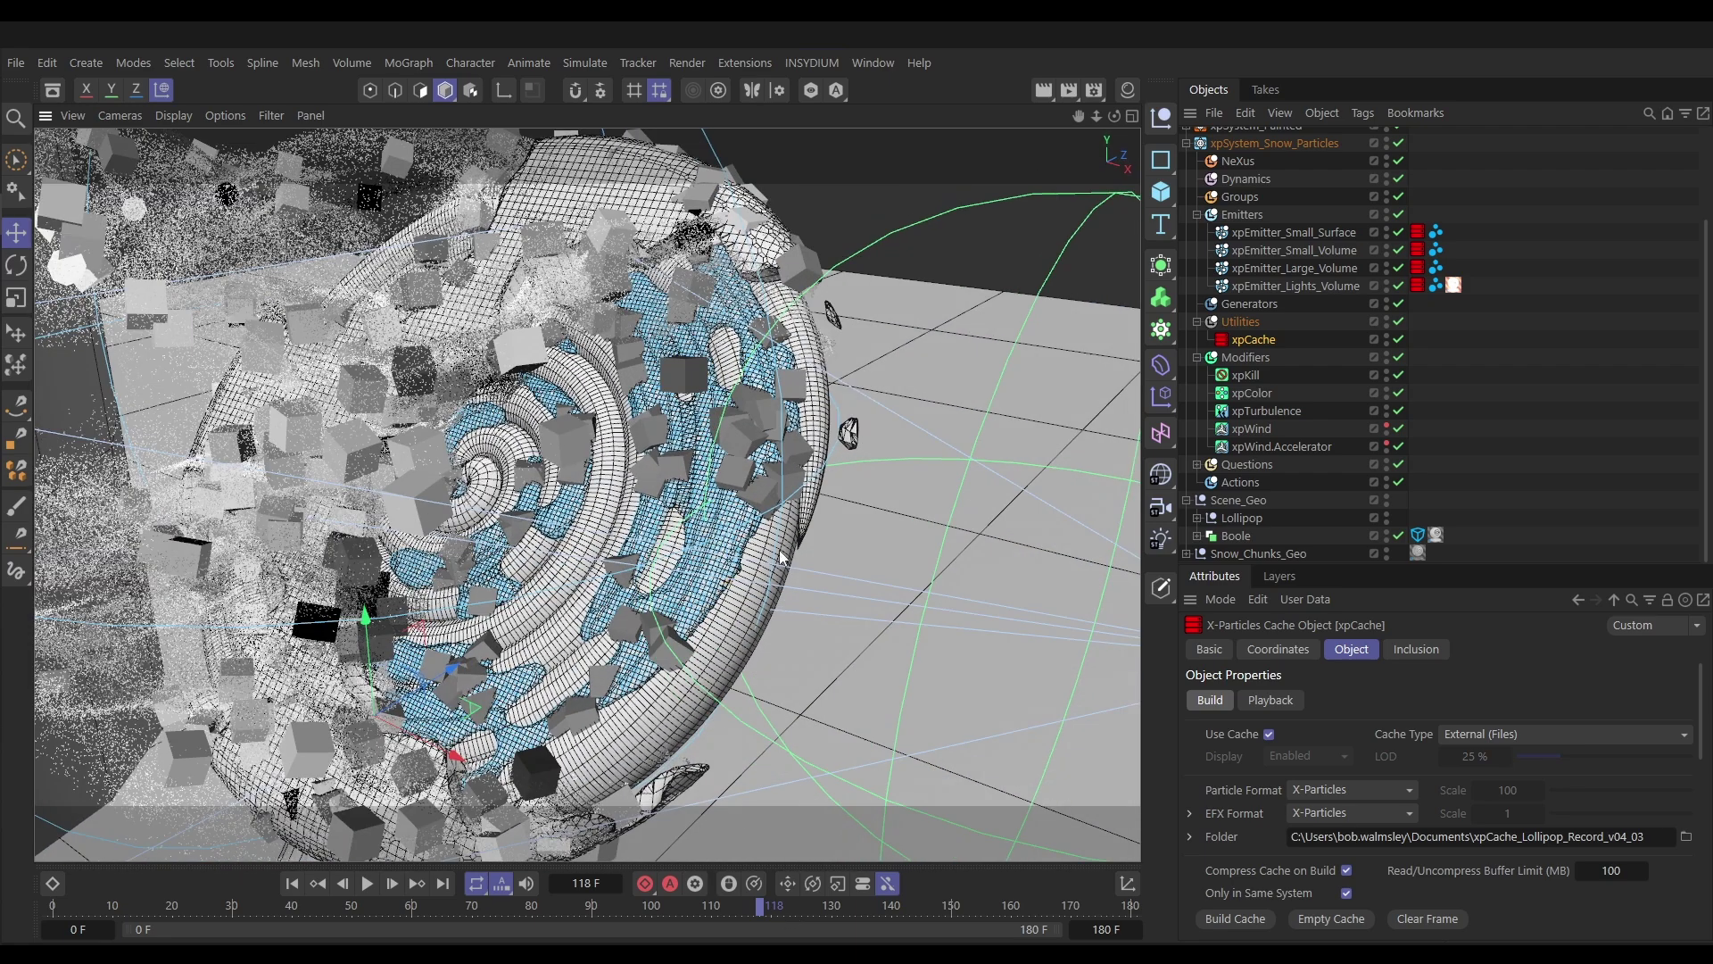
{"action": "left_click_drag", "start_coordinate": [690, 908], "coordinate": [417, 918]}
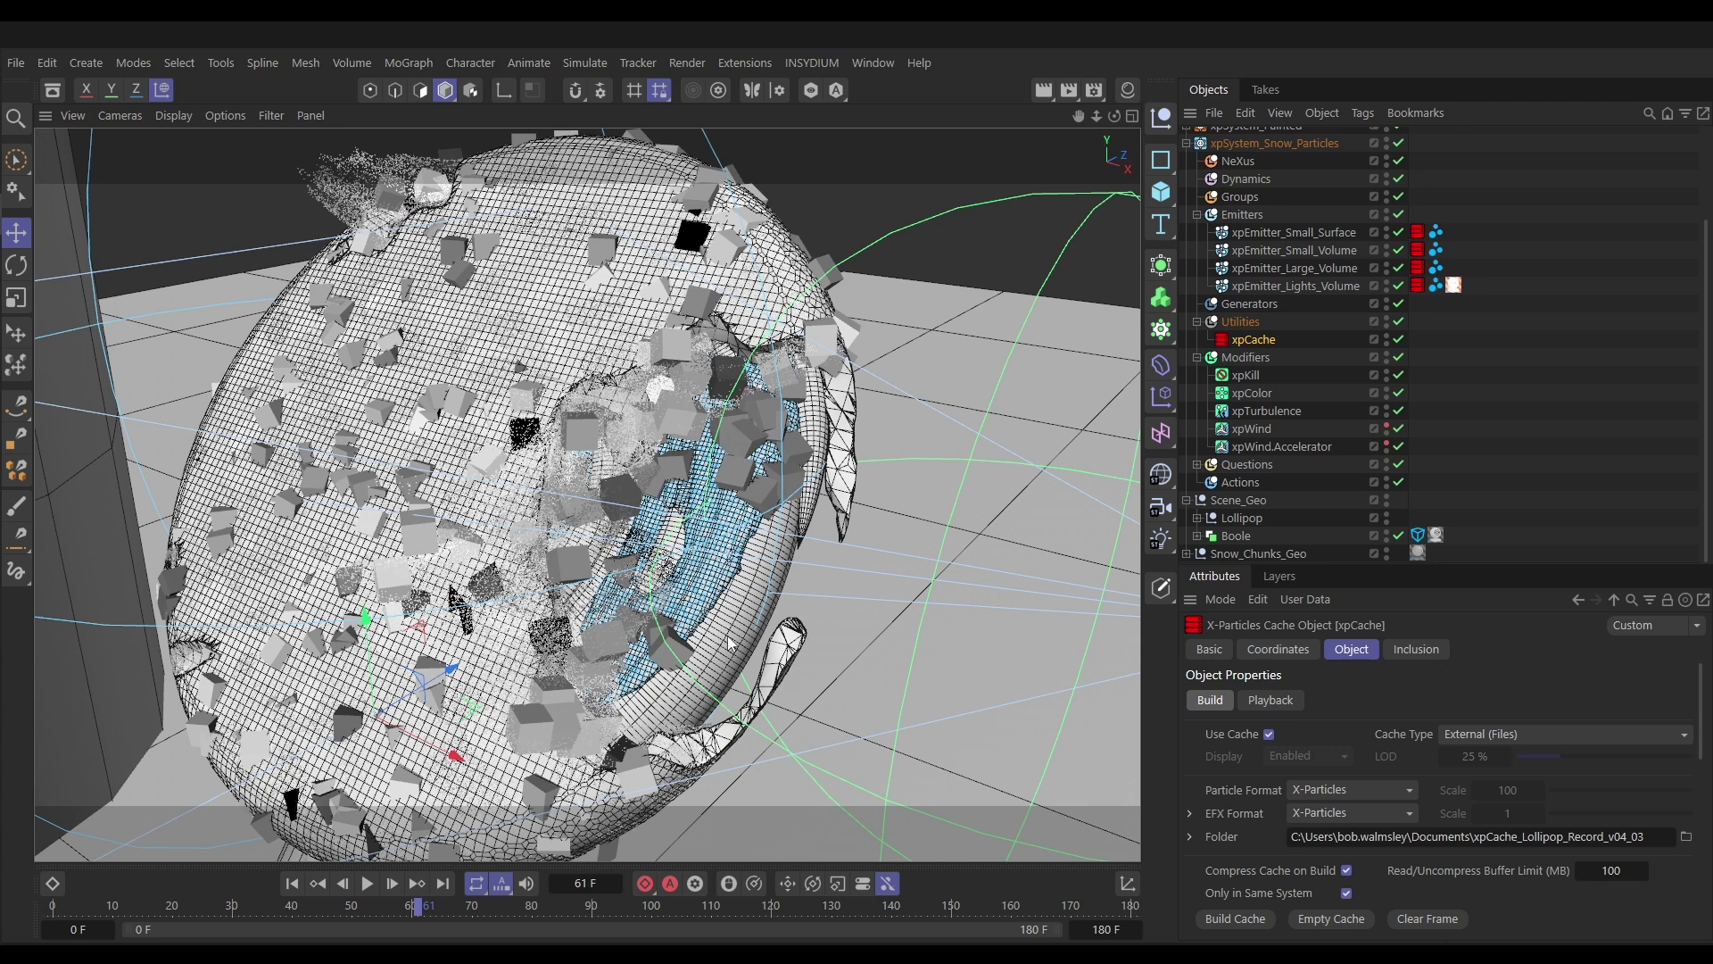
Look through the scene camera, play the particle animation past frame 120, and return to the first frame
{"action": "scroll", "coordinate": [1706, 434], "scroll_direction": "up", "scroll_amount": 1}
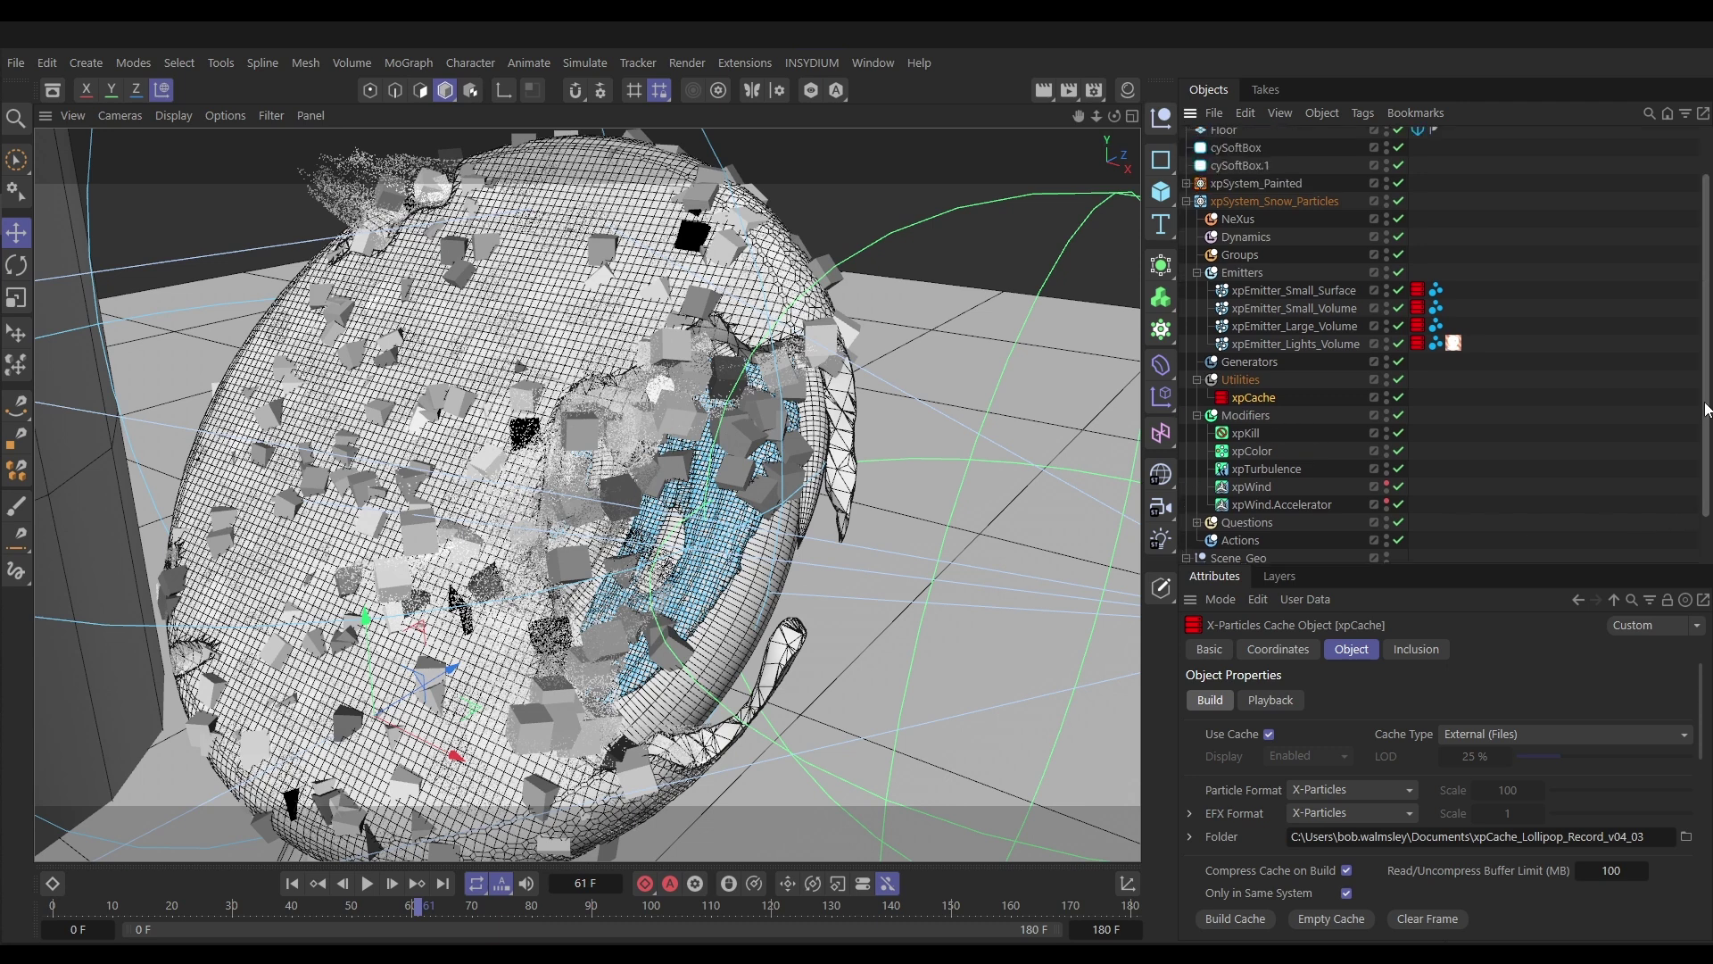
{"action": "left_click_drag", "start_coordinate": [1705, 428], "coordinate": [1703, 338]}
{"action": "left_click", "coordinate": [1400, 155]}
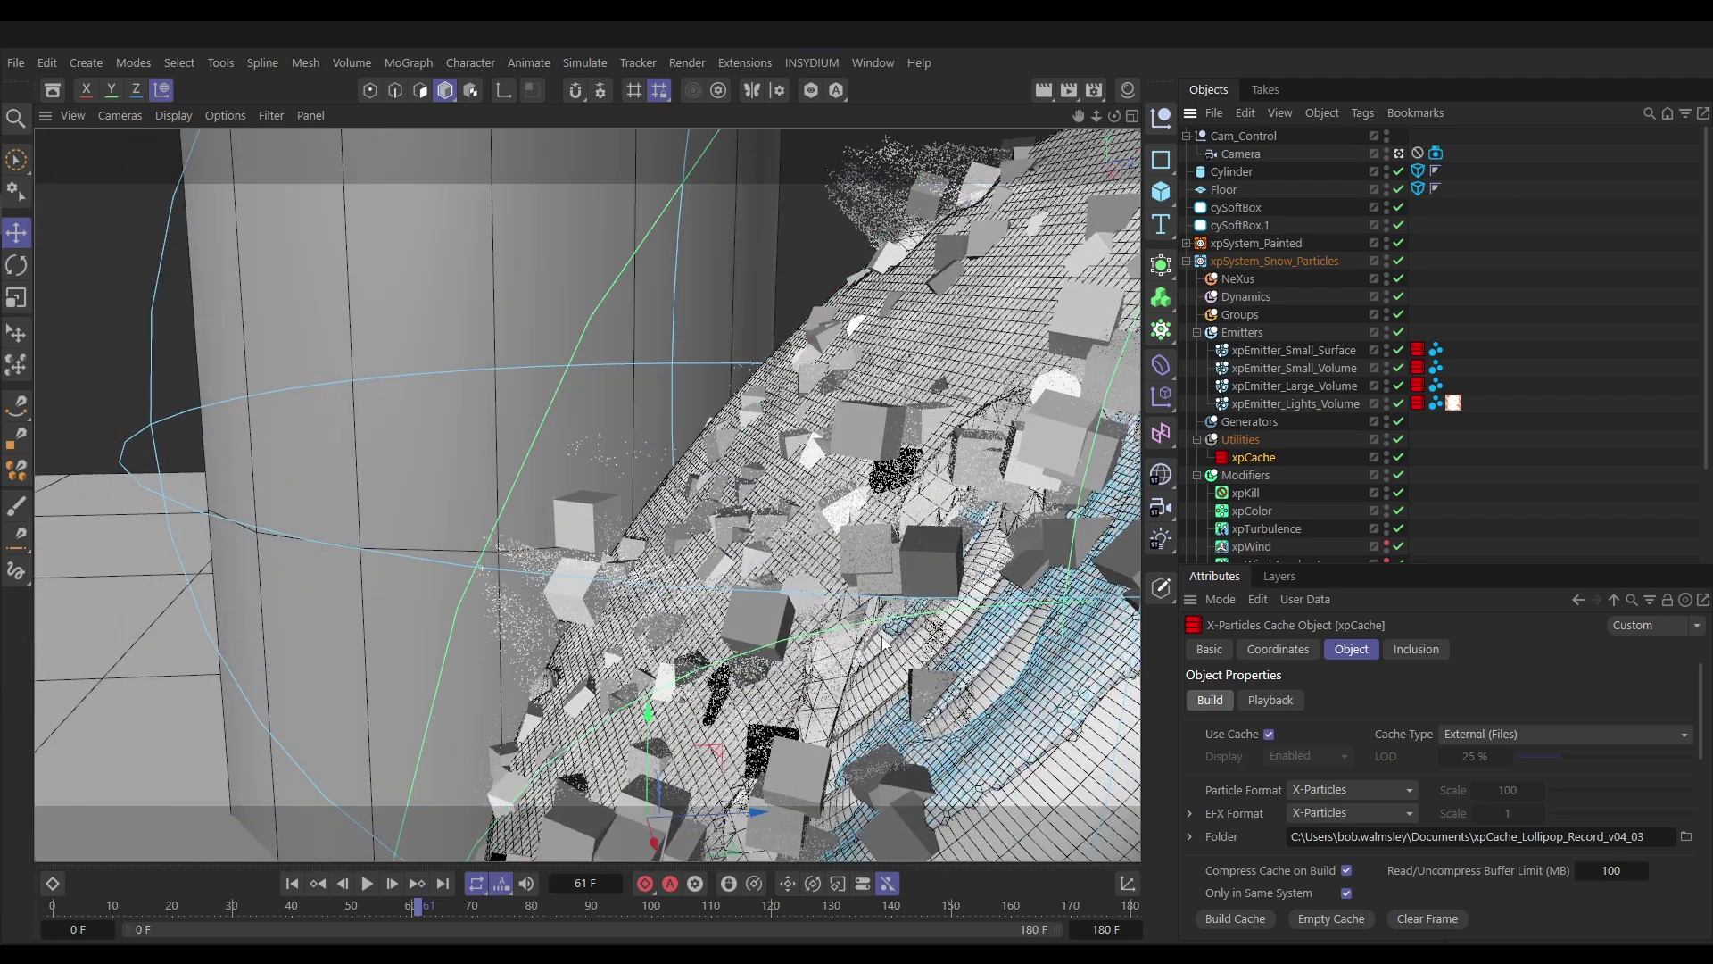
{"action": "left_click", "coordinate": [366, 885]}
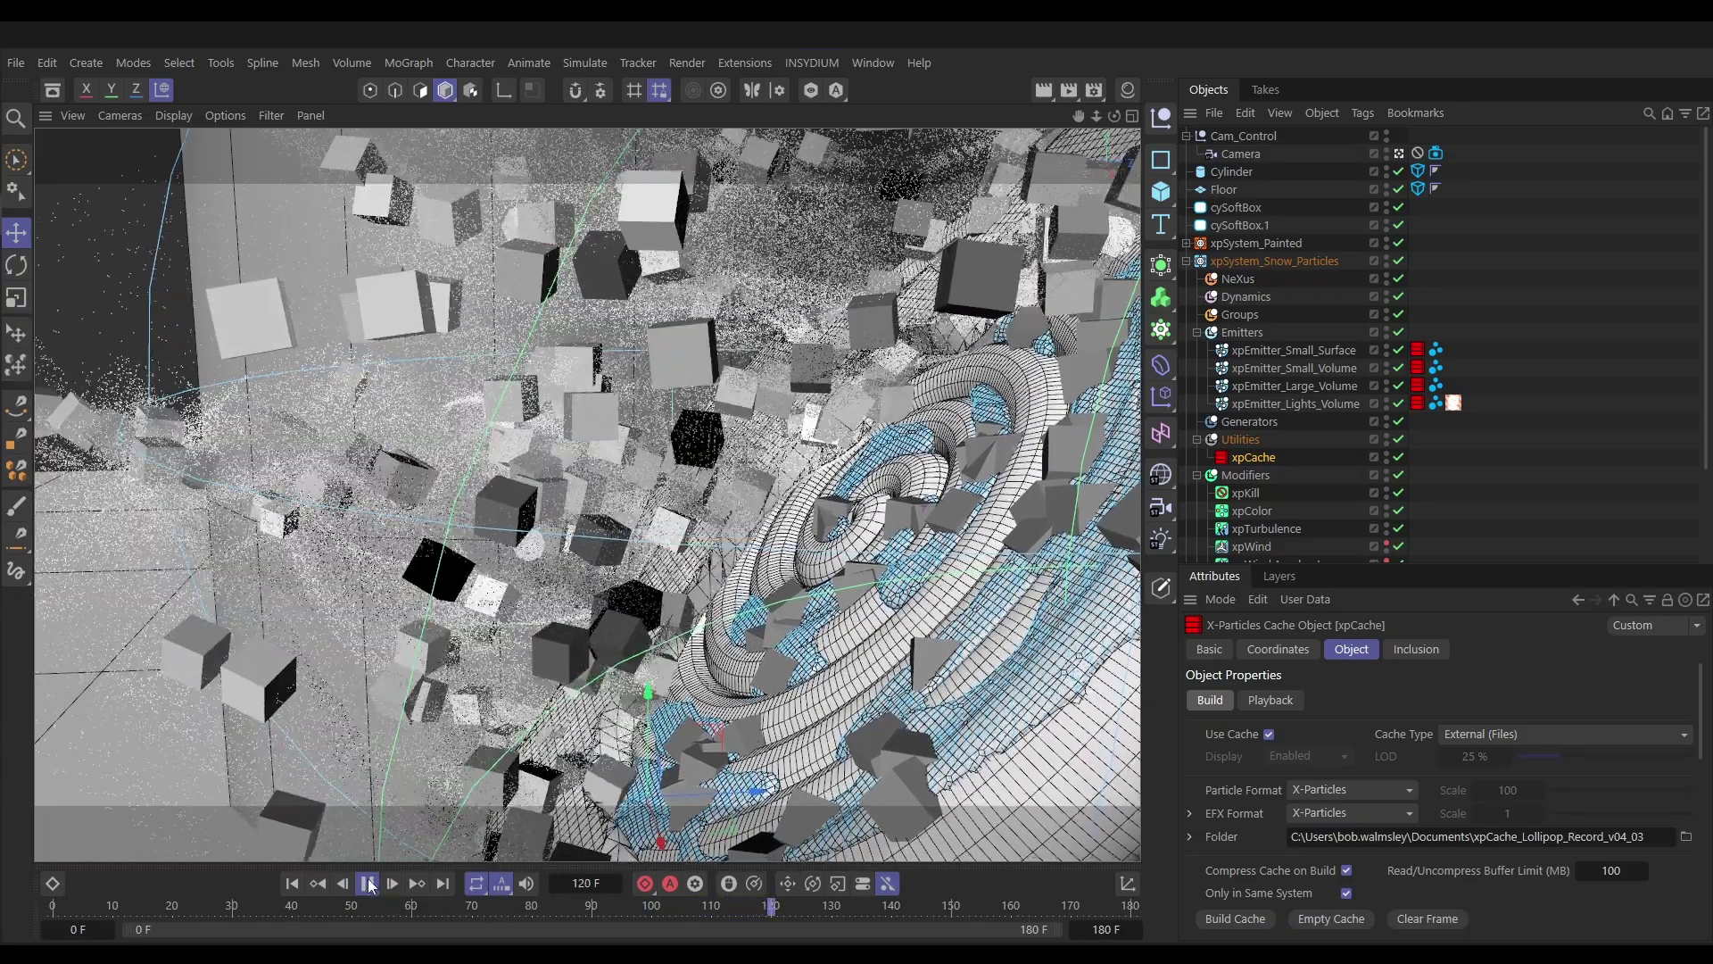
{"action": "left_click", "coordinate": [368, 883]}
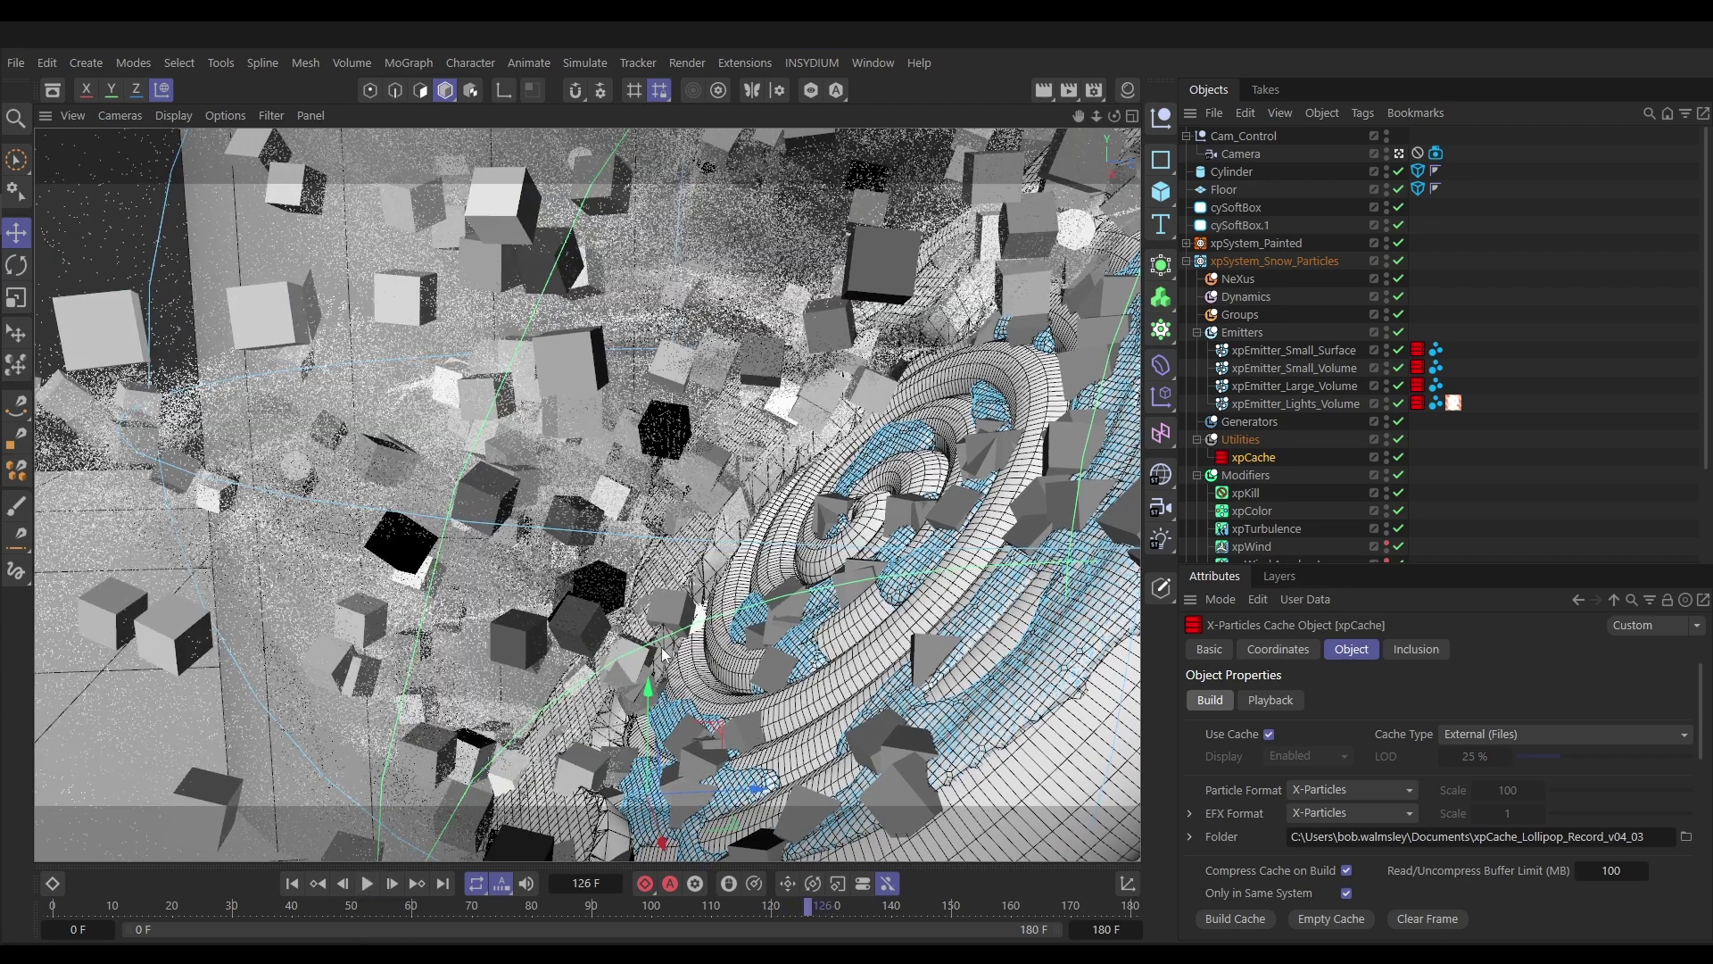
{"action": "left_click", "coordinate": [292, 889]}
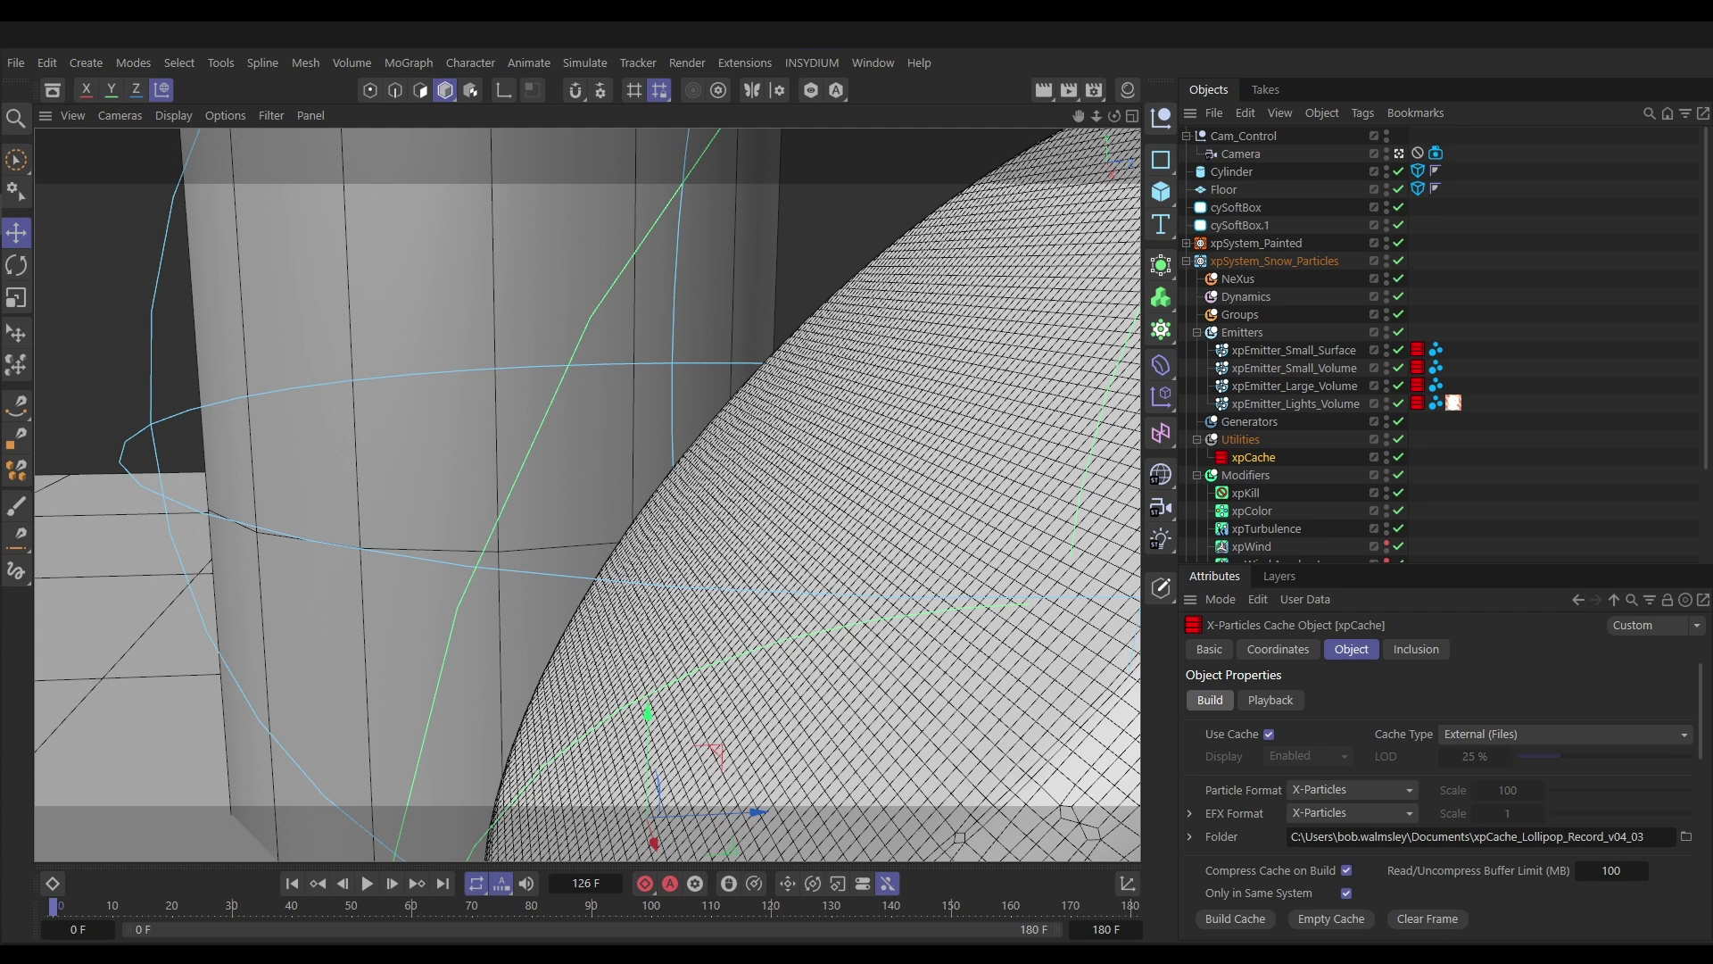
Start the Cycles 4D Real-Time Preview, go to frame 108, and make the preview window taller over the viewport
{"action": "left_click", "coordinate": [836, 65]}
{"action": "mouse_move", "coordinate": [837, 225]}
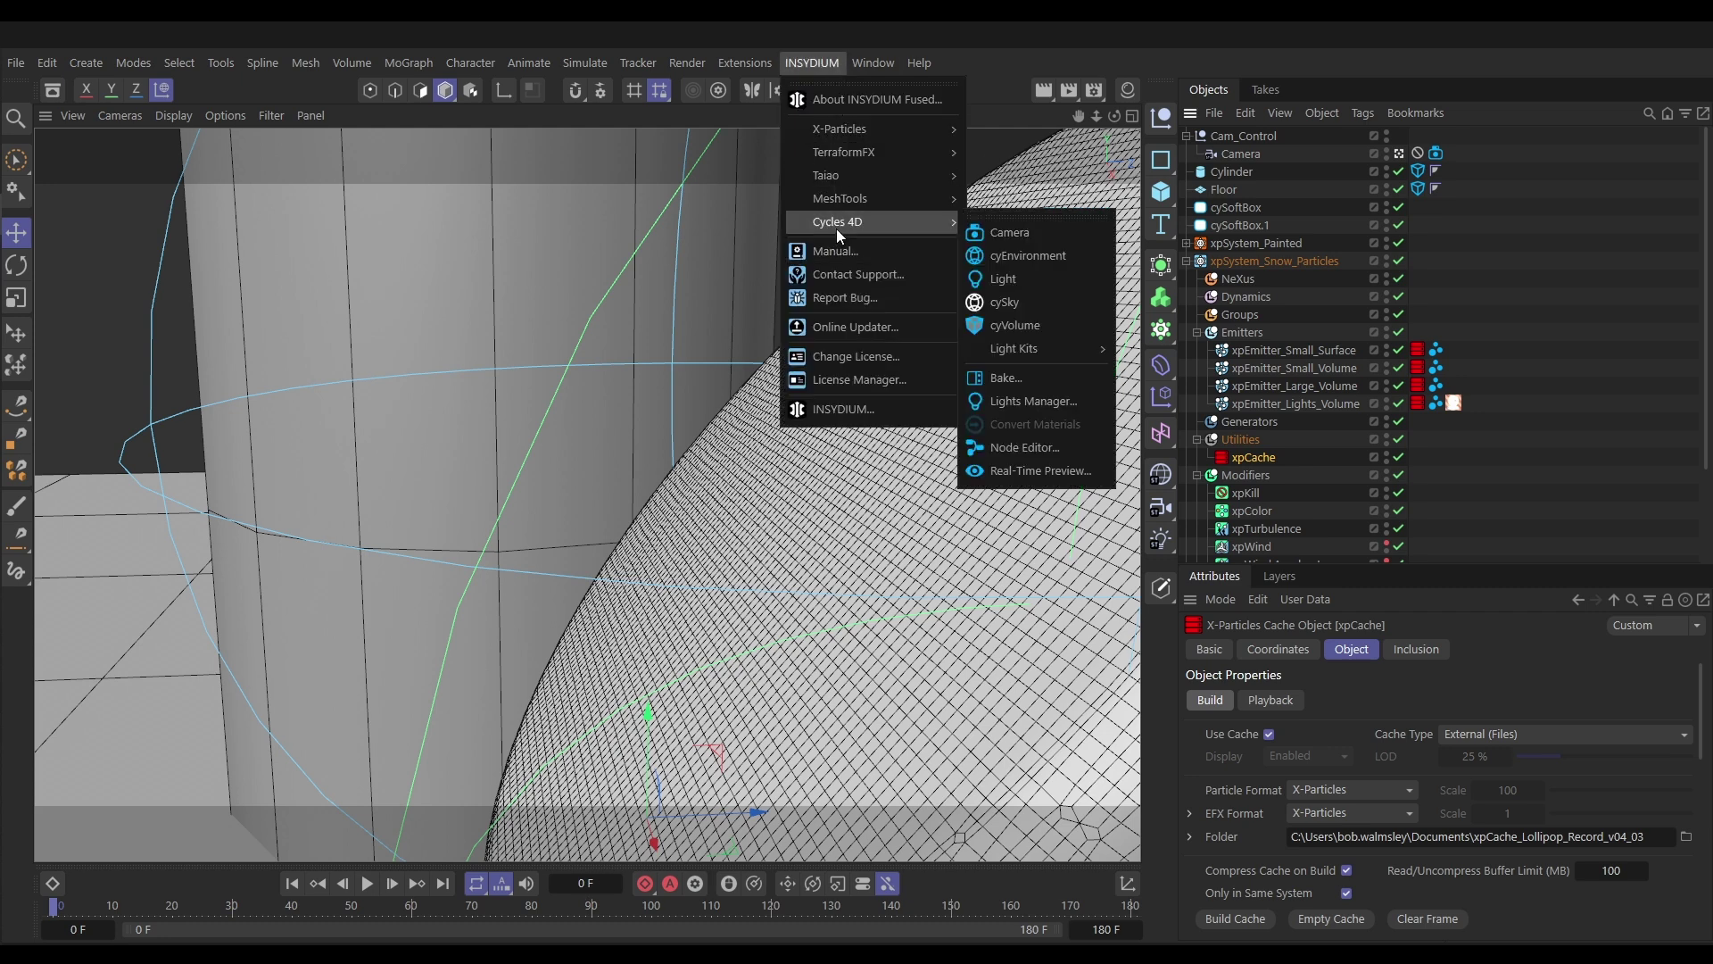
{"action": "left_click", "coordinate": [1008, 471]}
{"action": "left_click_drag", "start_coordinate": [1084, 434], "coordinate": [462, 74]}
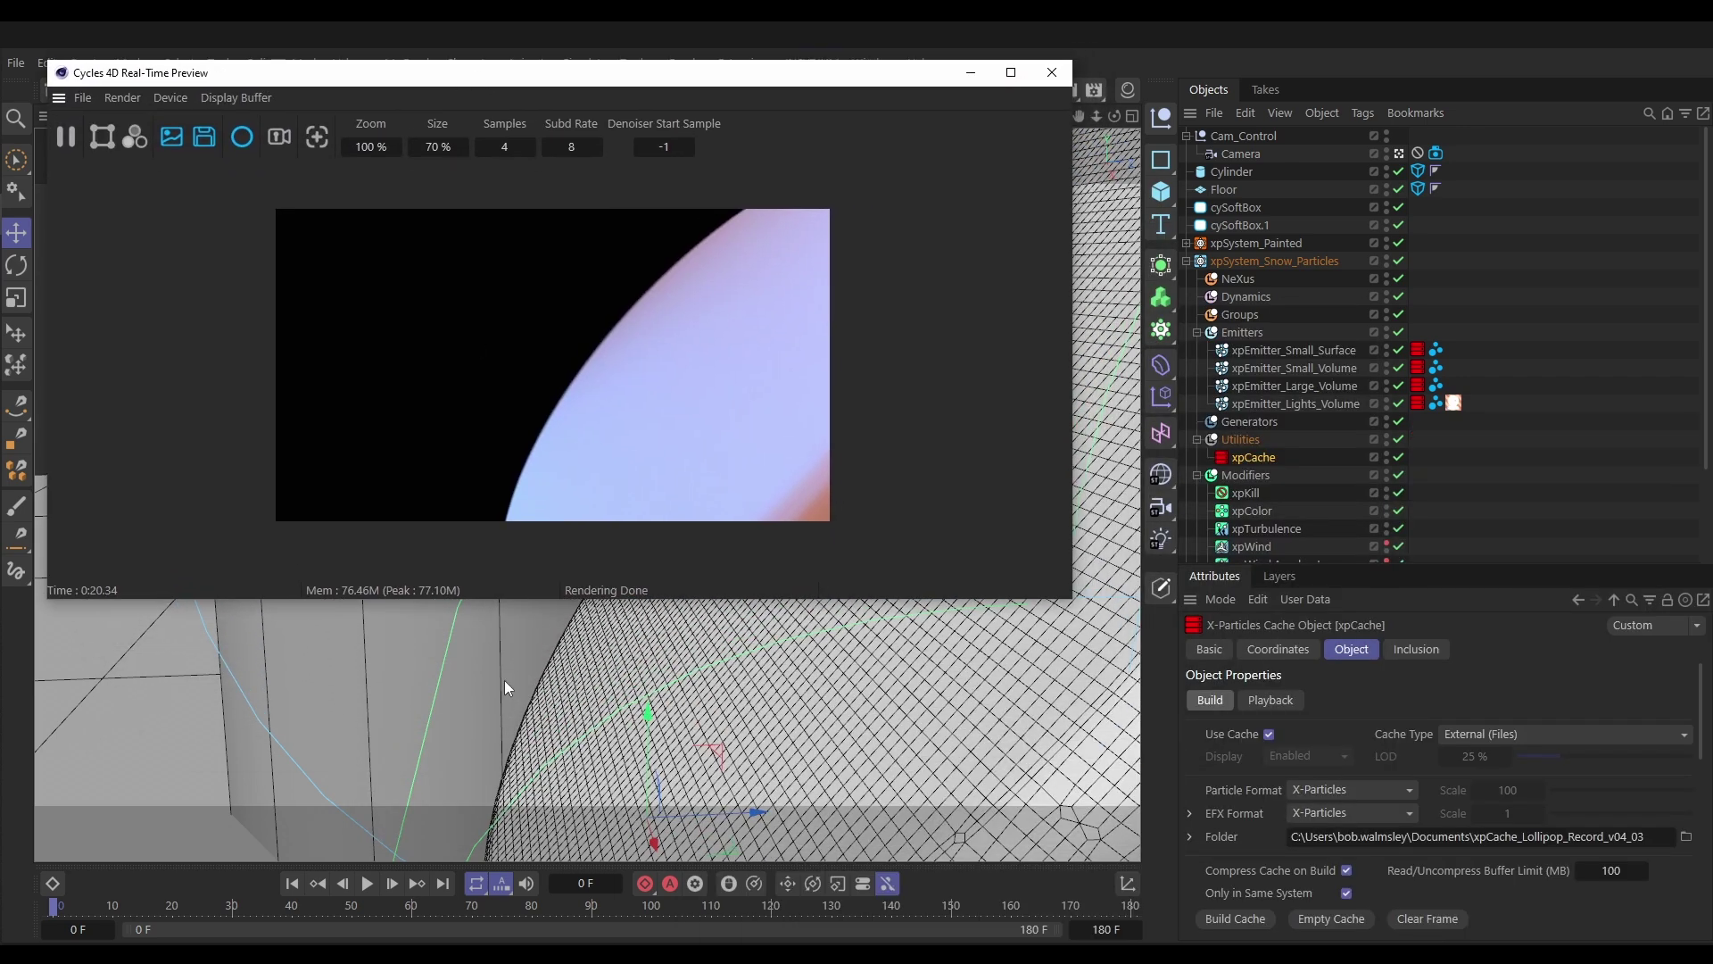
{"action": "left_click", "coordinate": [700, 911]}
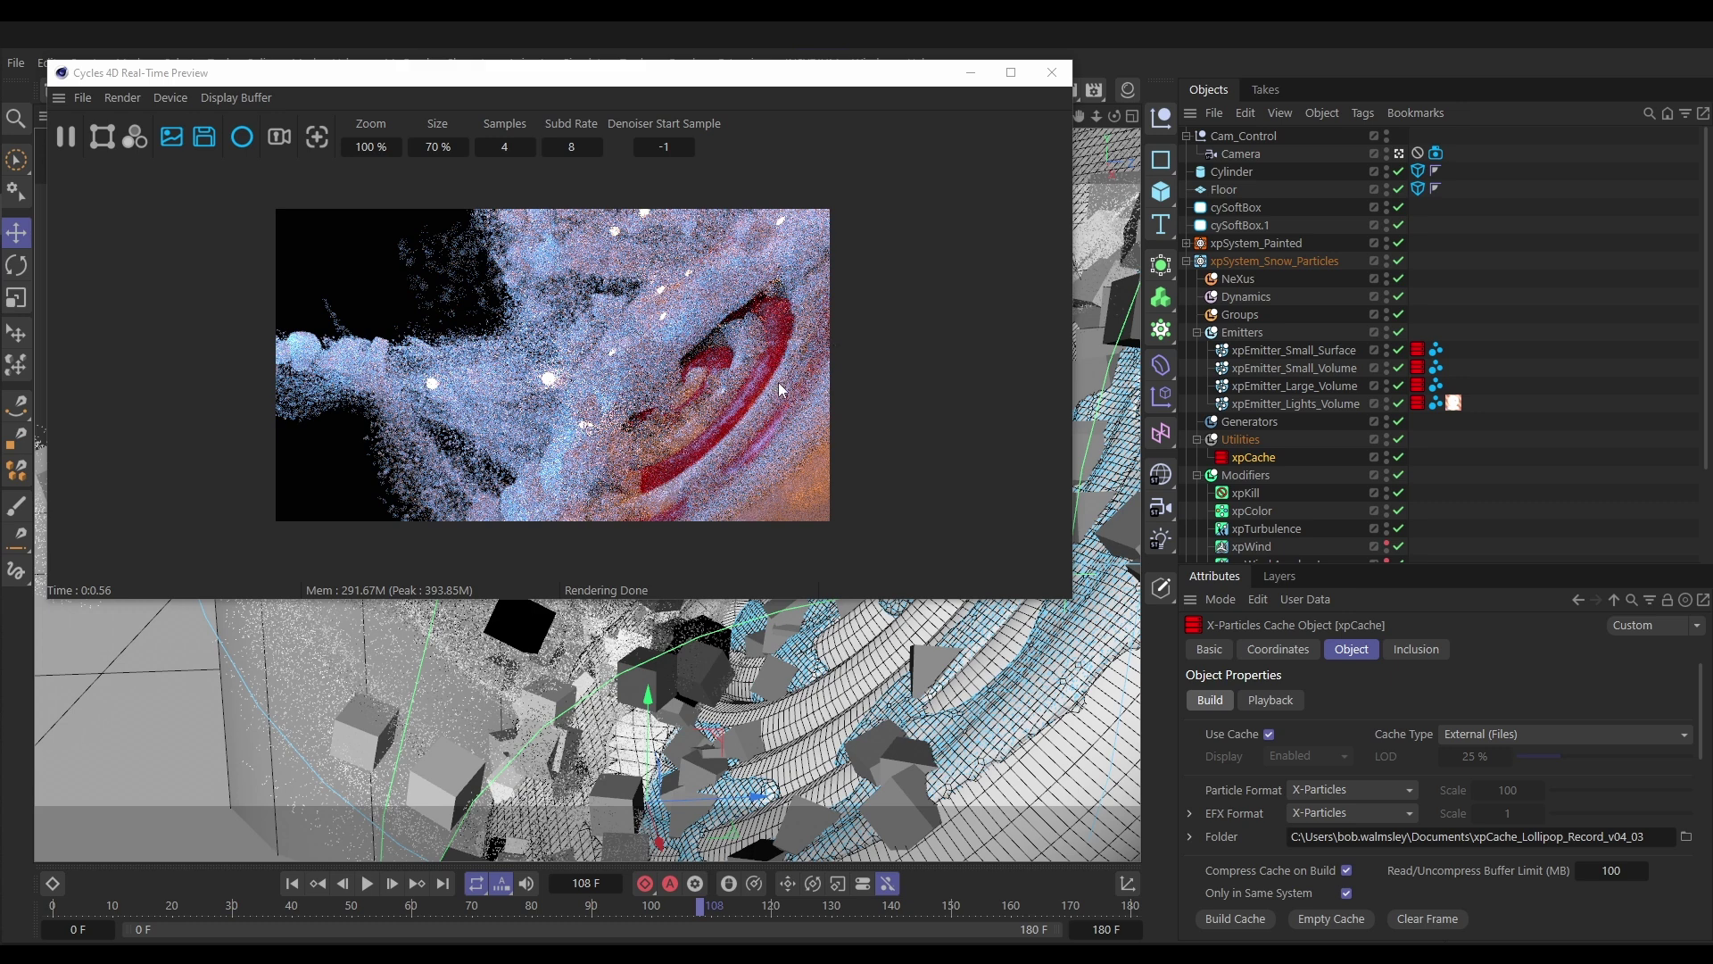
{"action": "left_click_drag", "start_coordinate": [1062, 599], "coordinate": [1062, 734]}
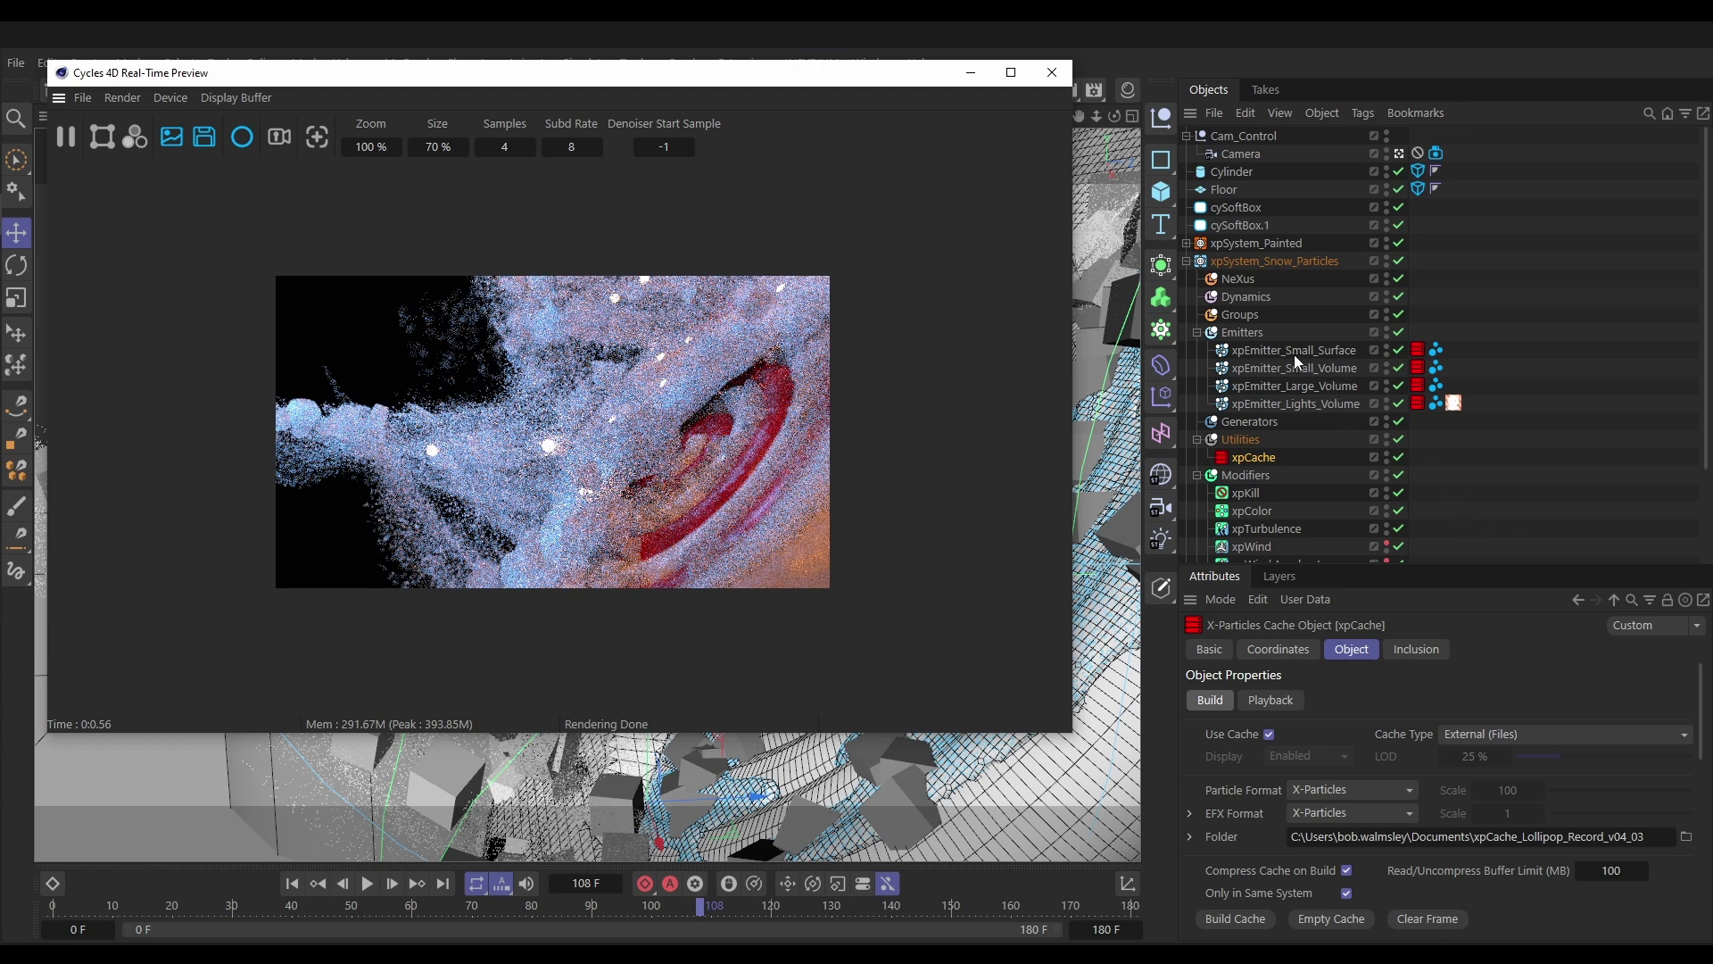
Set the Size Multiplier to 3.5 % on the Cycles 4D instance tags of xpEmitter_Small_Surface and xpEmitter_Small_Volume
{"action": "left_click", "coordinate": [1436, 350]}
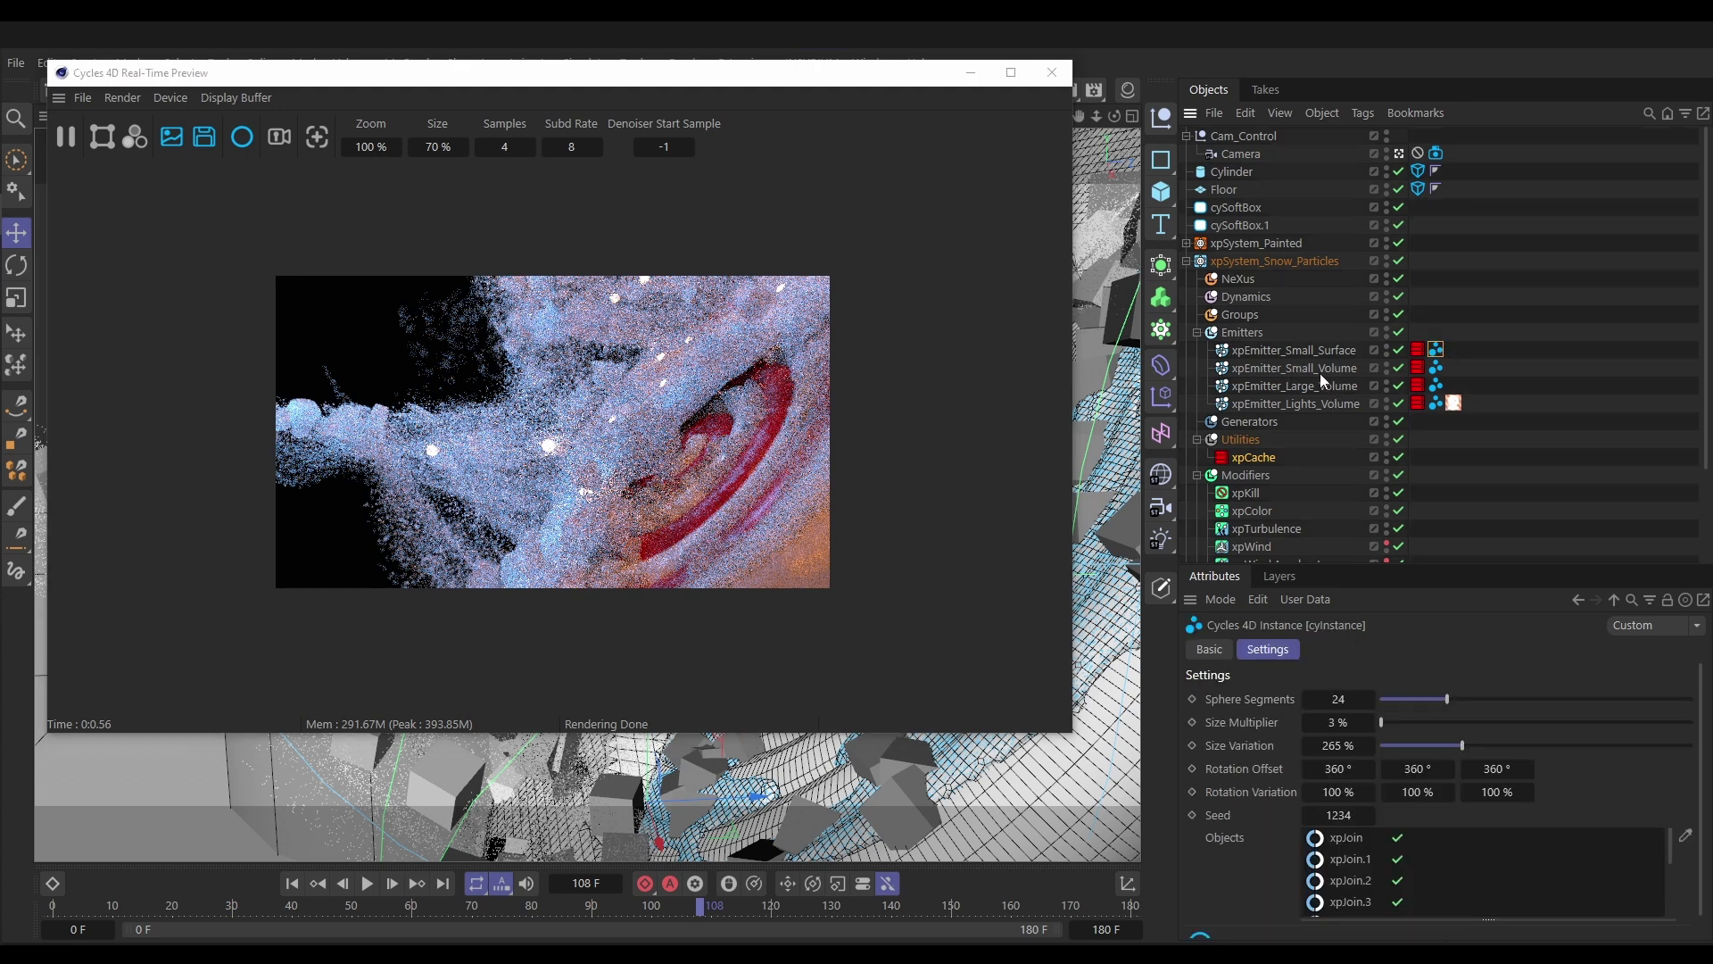
{"action": "left_click", "coordinate": [1441, 369], "text": "ctrl"}
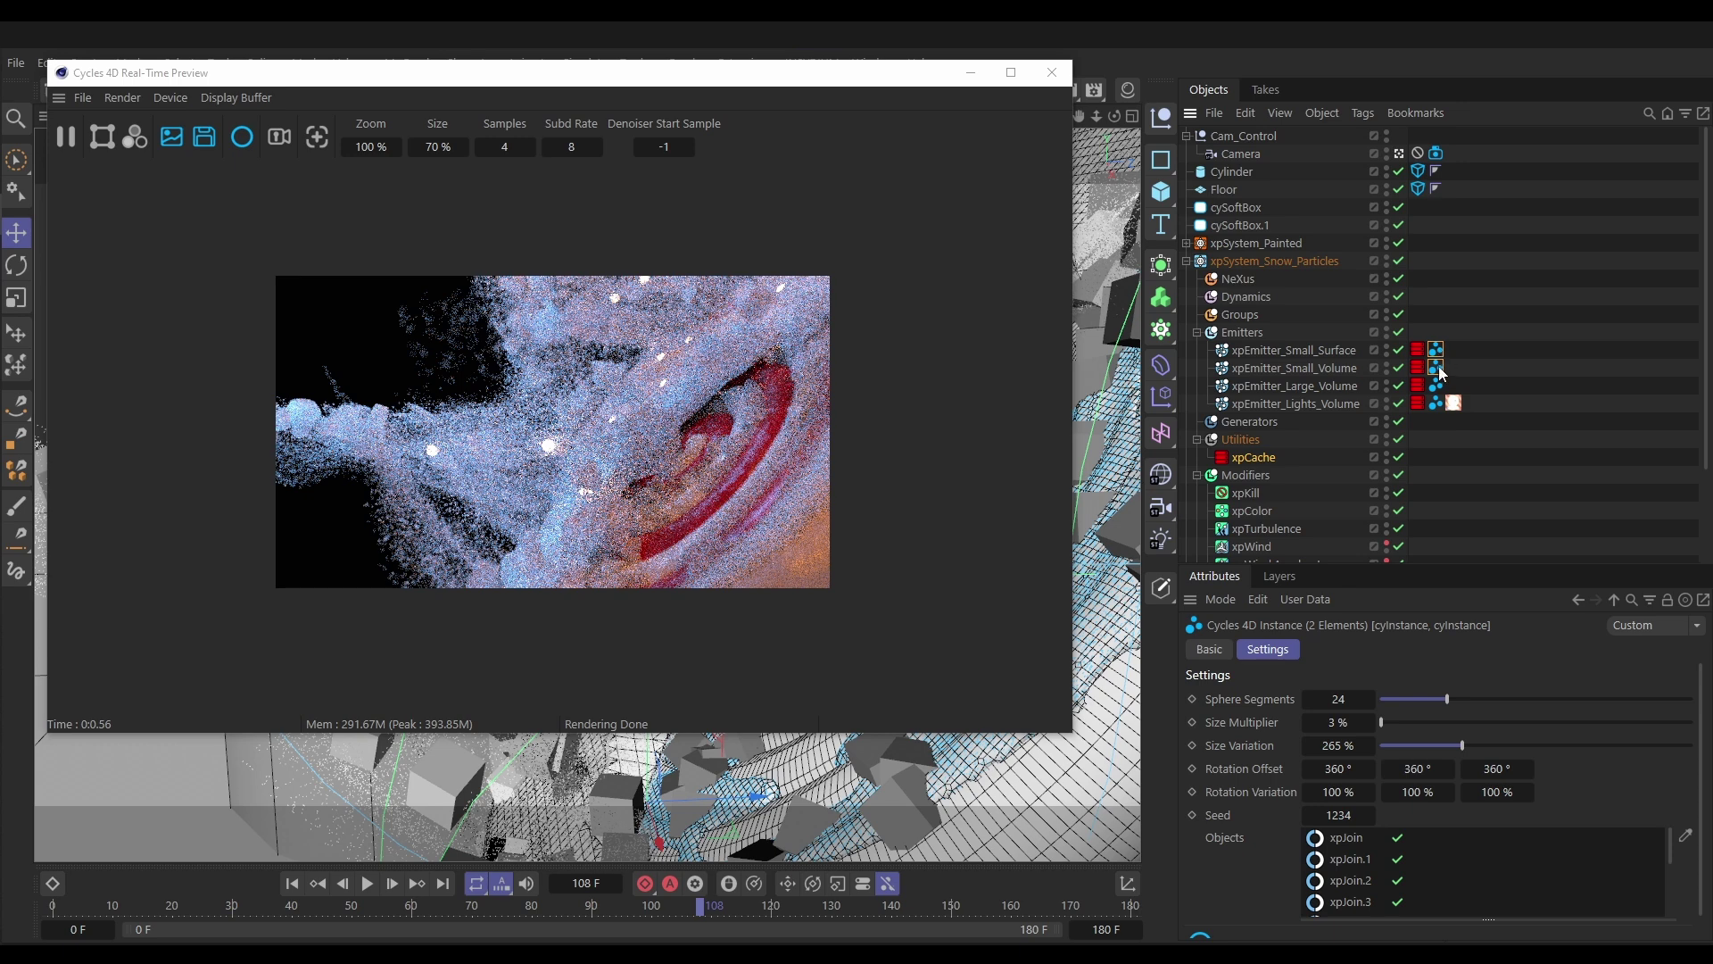
{"action": "left_click", "coordinate": [1327, 724]}
{"action": "type", "text": "3.5"}
{"action": "key", "text": "Return"}
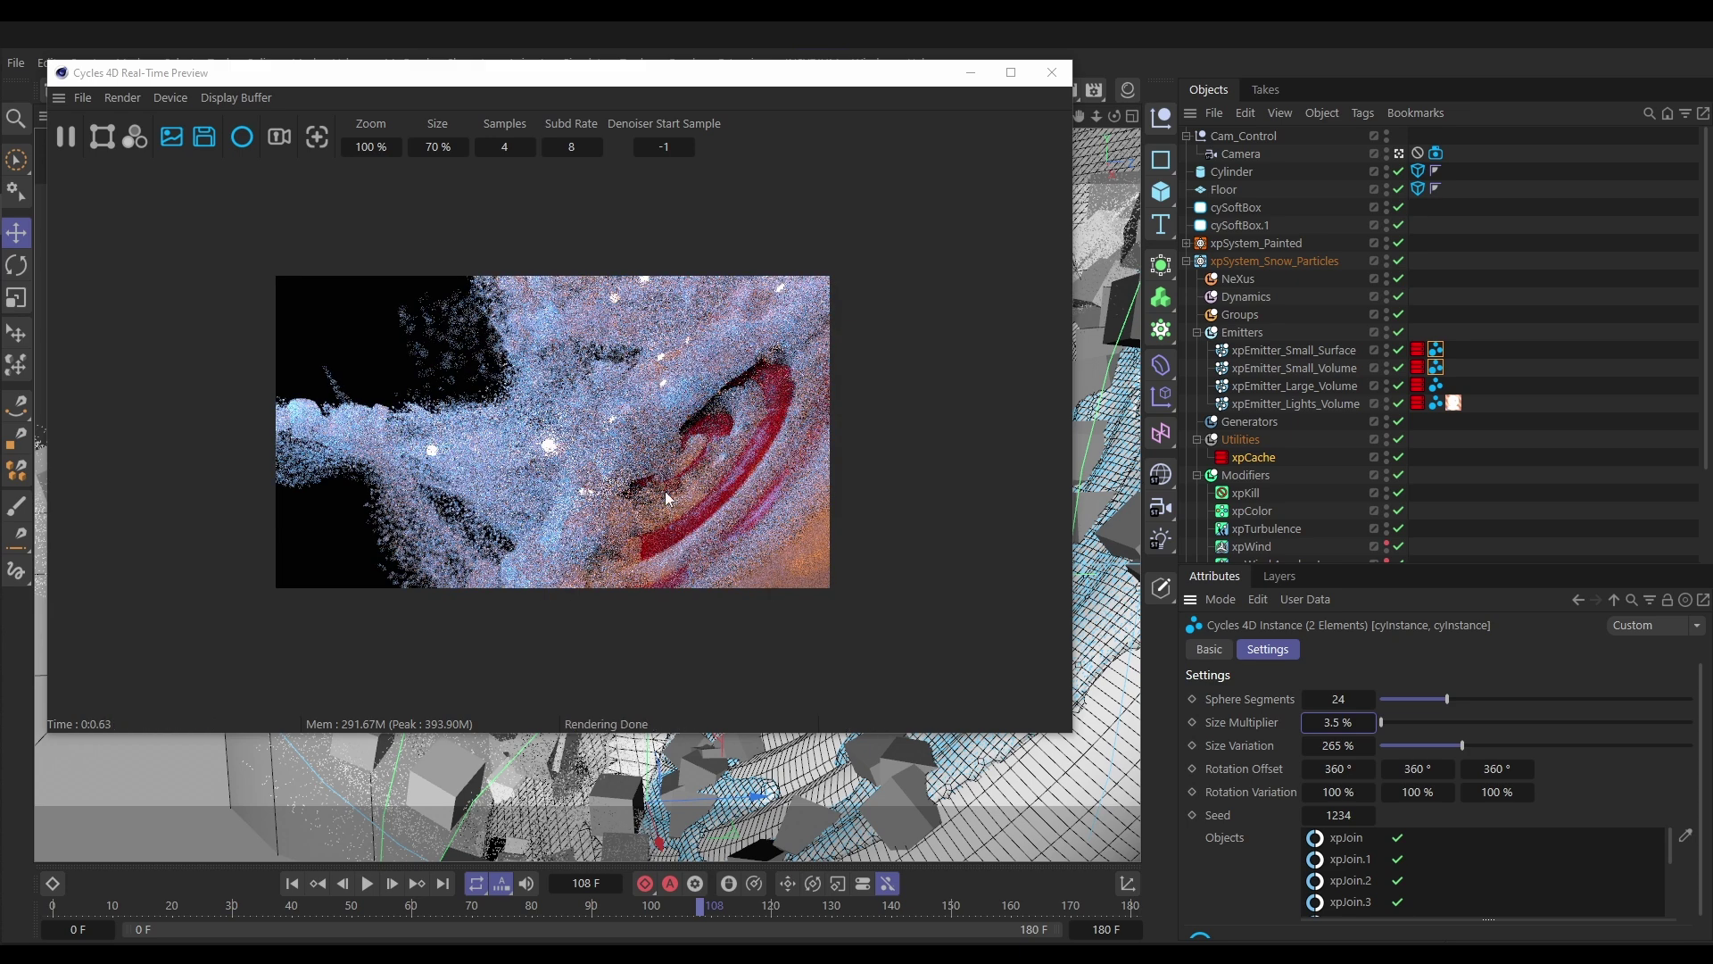
Set the real-time preview to 20 samples and 100 % size, and enlarge the preview window
{"action": "double_click", "coordinate": [505, 147]}
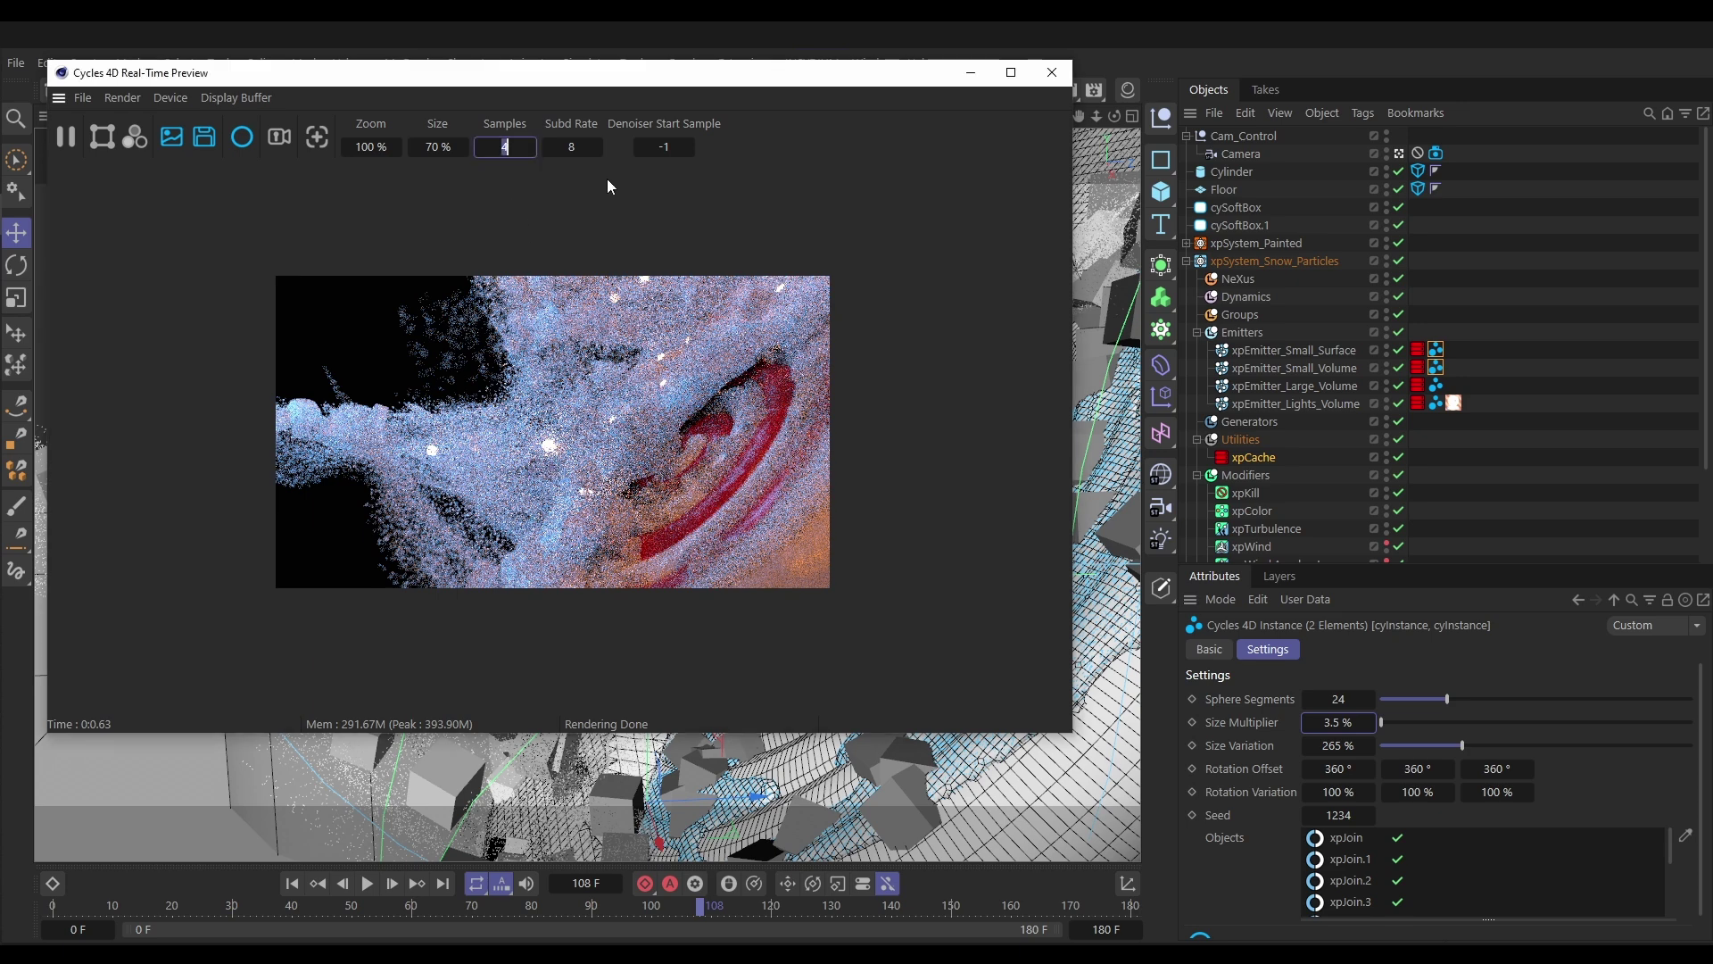
{"action": "type", "text": "20"}
{"action": "key", "text": "Return"}
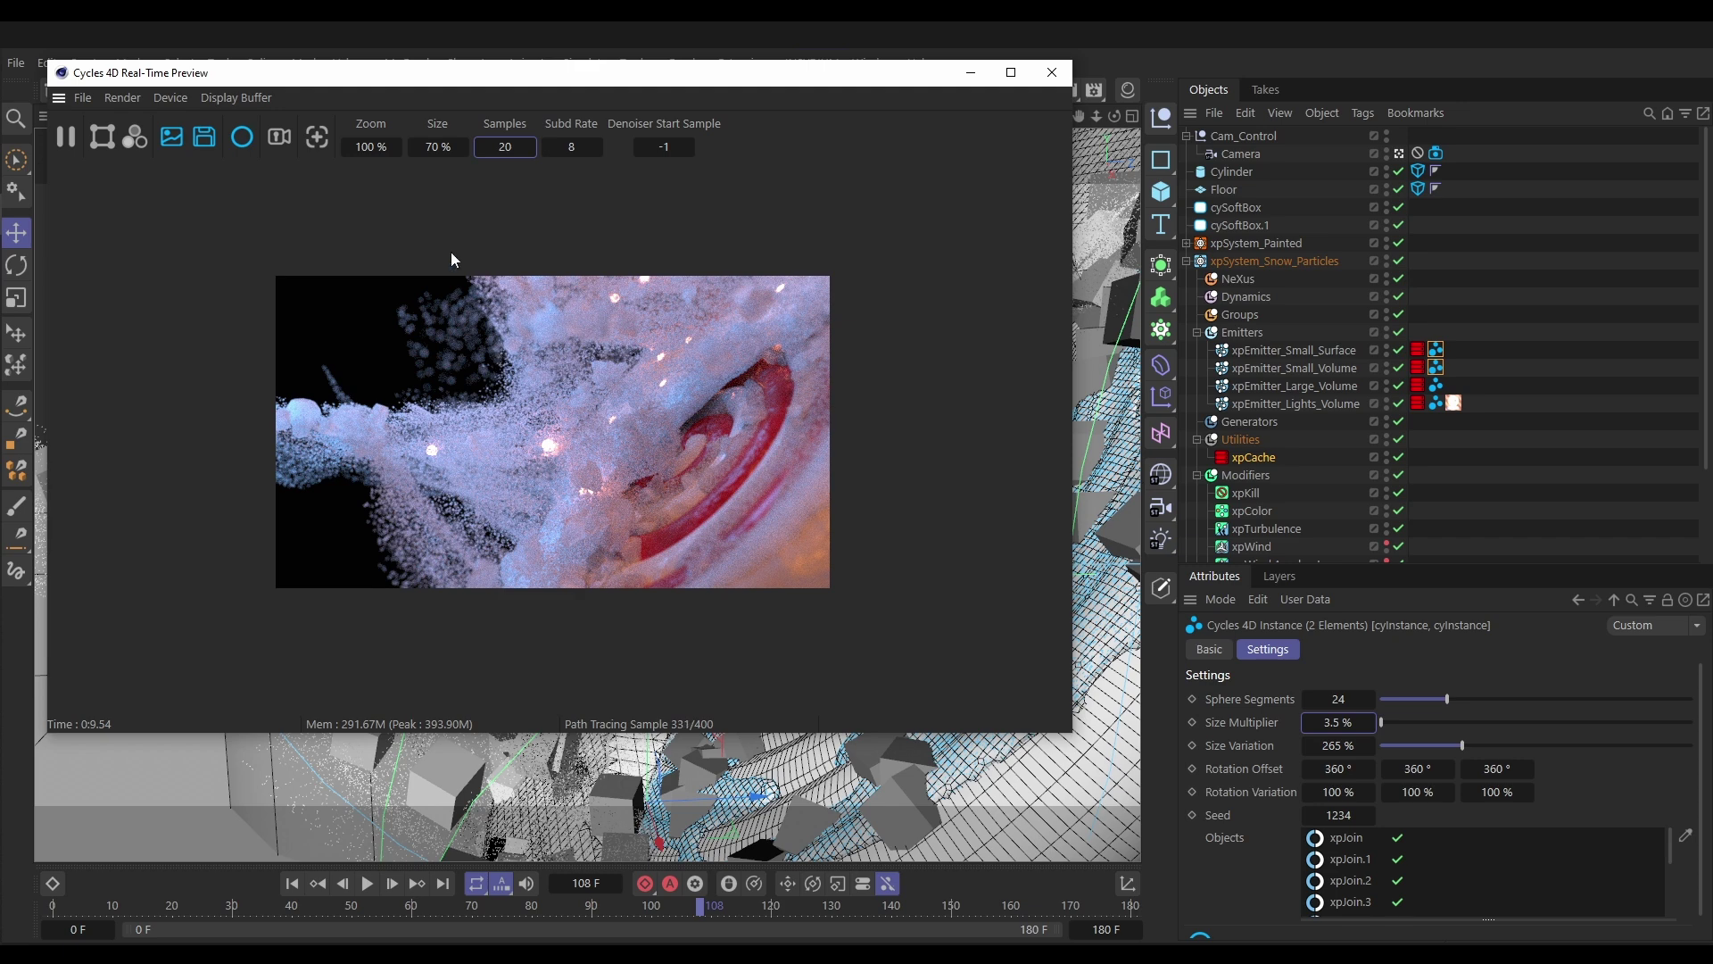
{"action": "left_click", "coordinate": [437, 147]}
{"action": "type", "text": "100"}
{"action": "key", "text": "Return"}
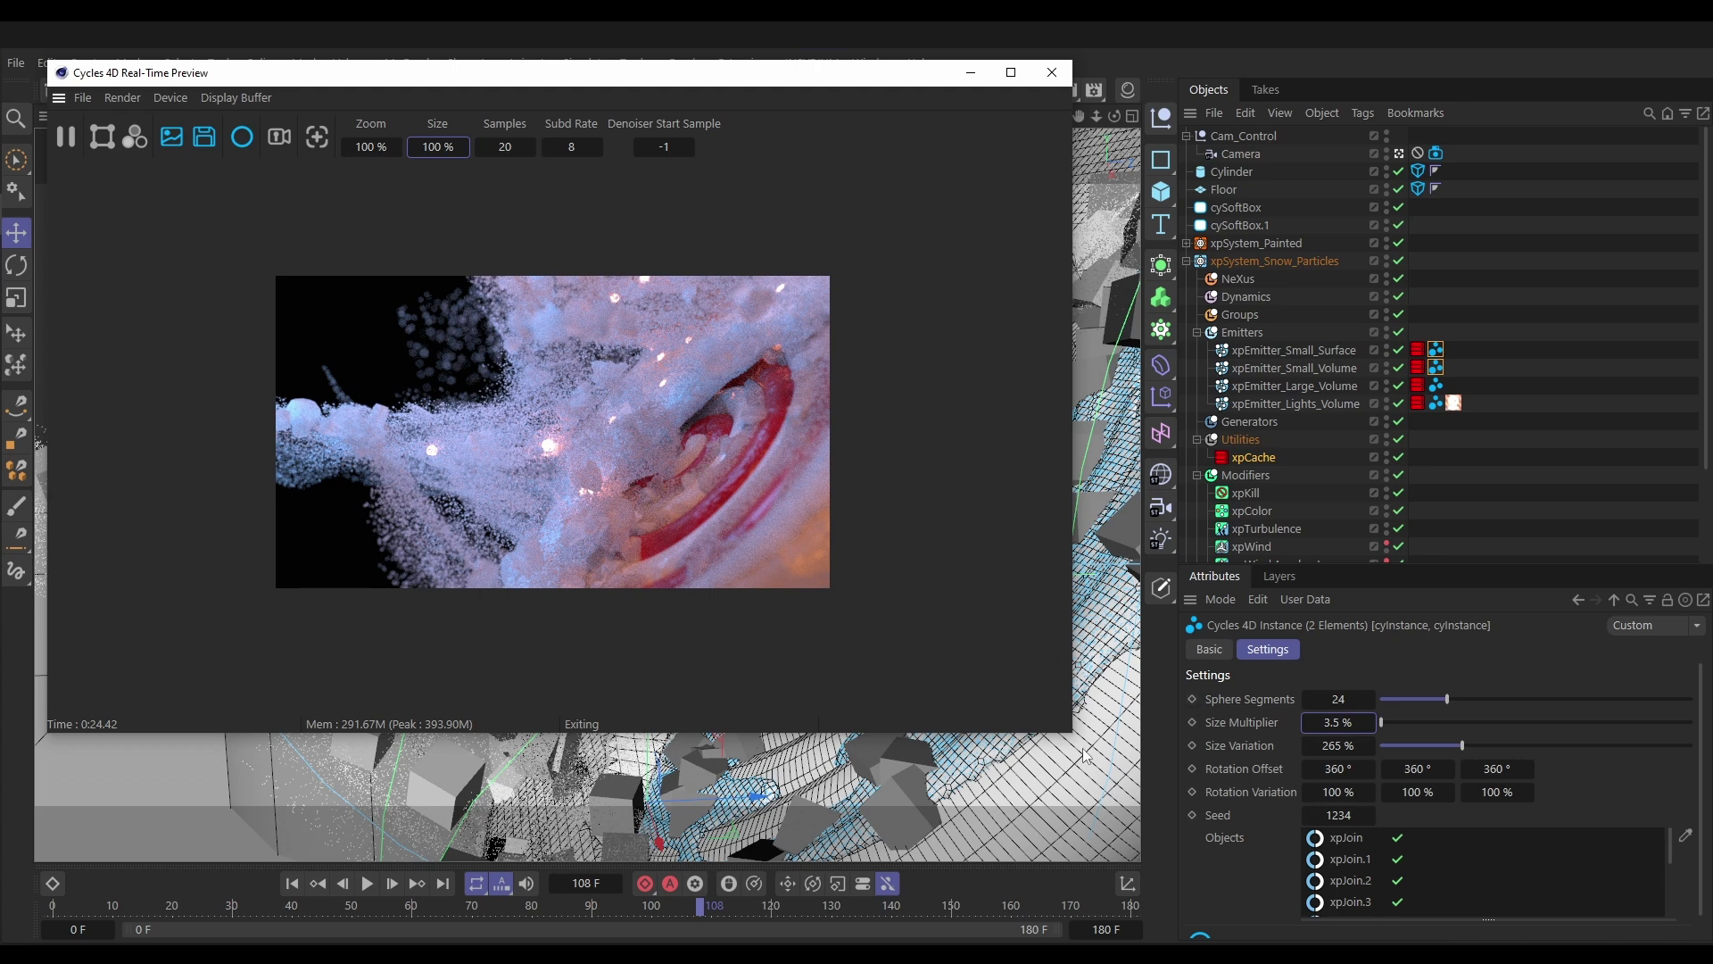
{"action": "left_click_drag", "start_coordinate": [1071, 732], "coordinate": [1114, 849]}
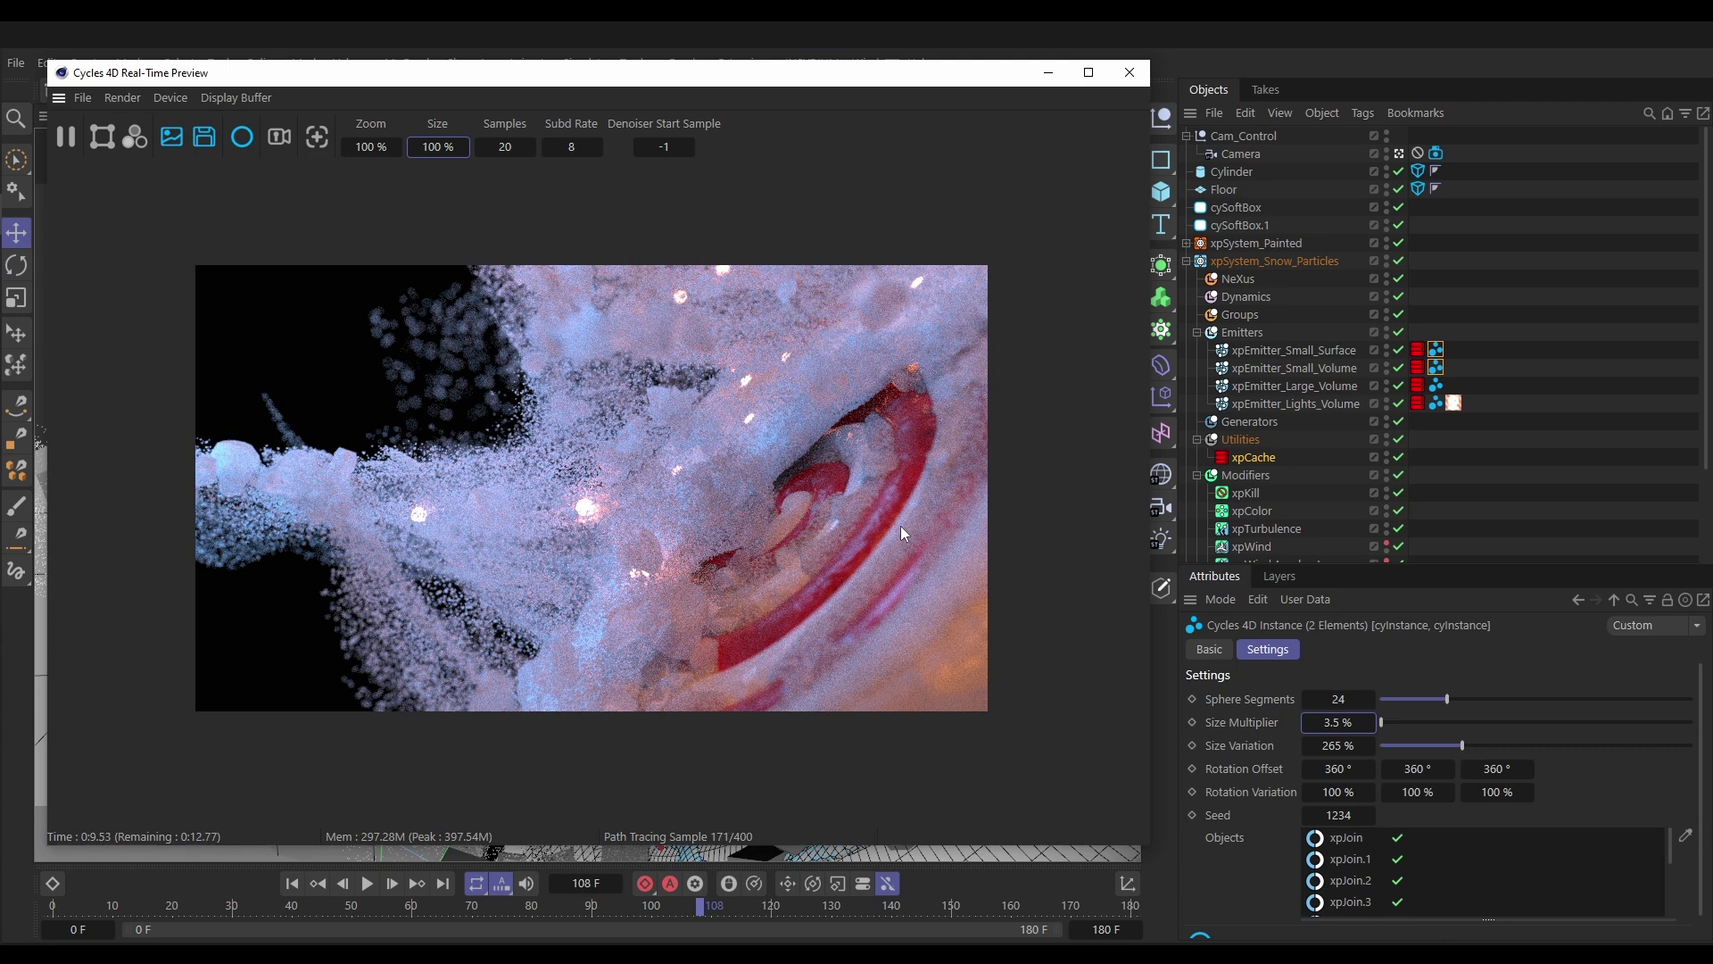
Set the Size Multiplier of the two selected small-emitter instance tags to 4 %
{"action": "left_click", "coordinate": [1330, 723]}
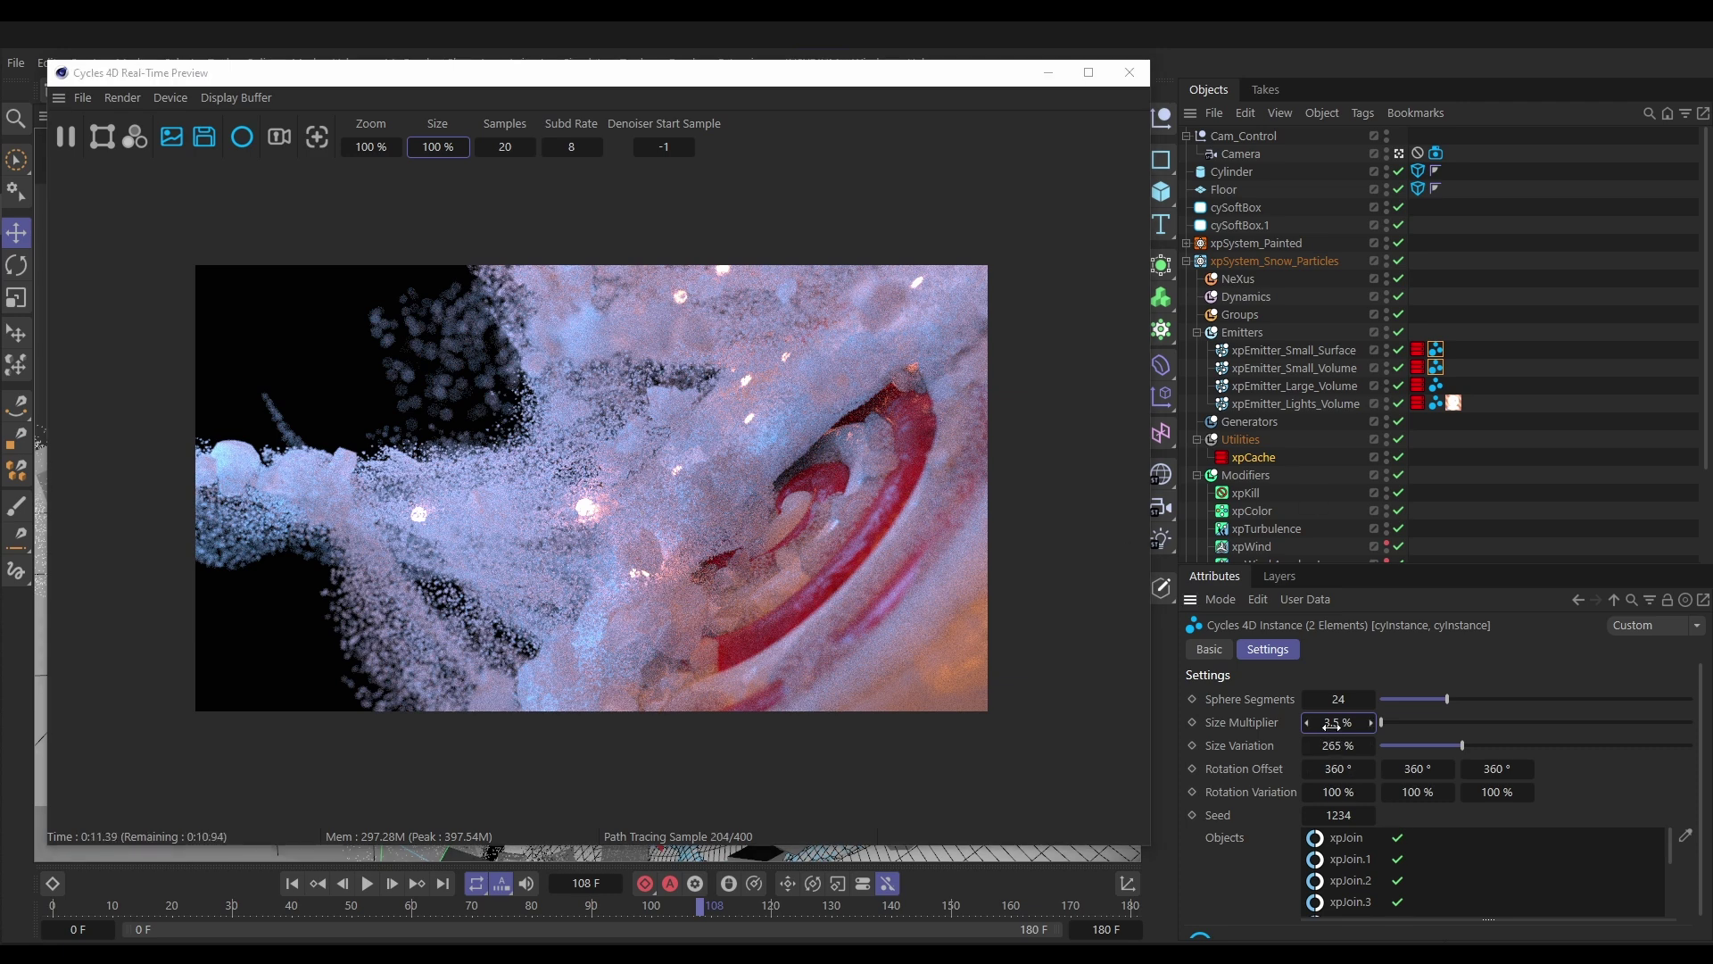
{"action": "double_click", "coordinate": [1330, 724]}
{"action": "type", "text": "4"}
{"action": "key", "text": "Return"}
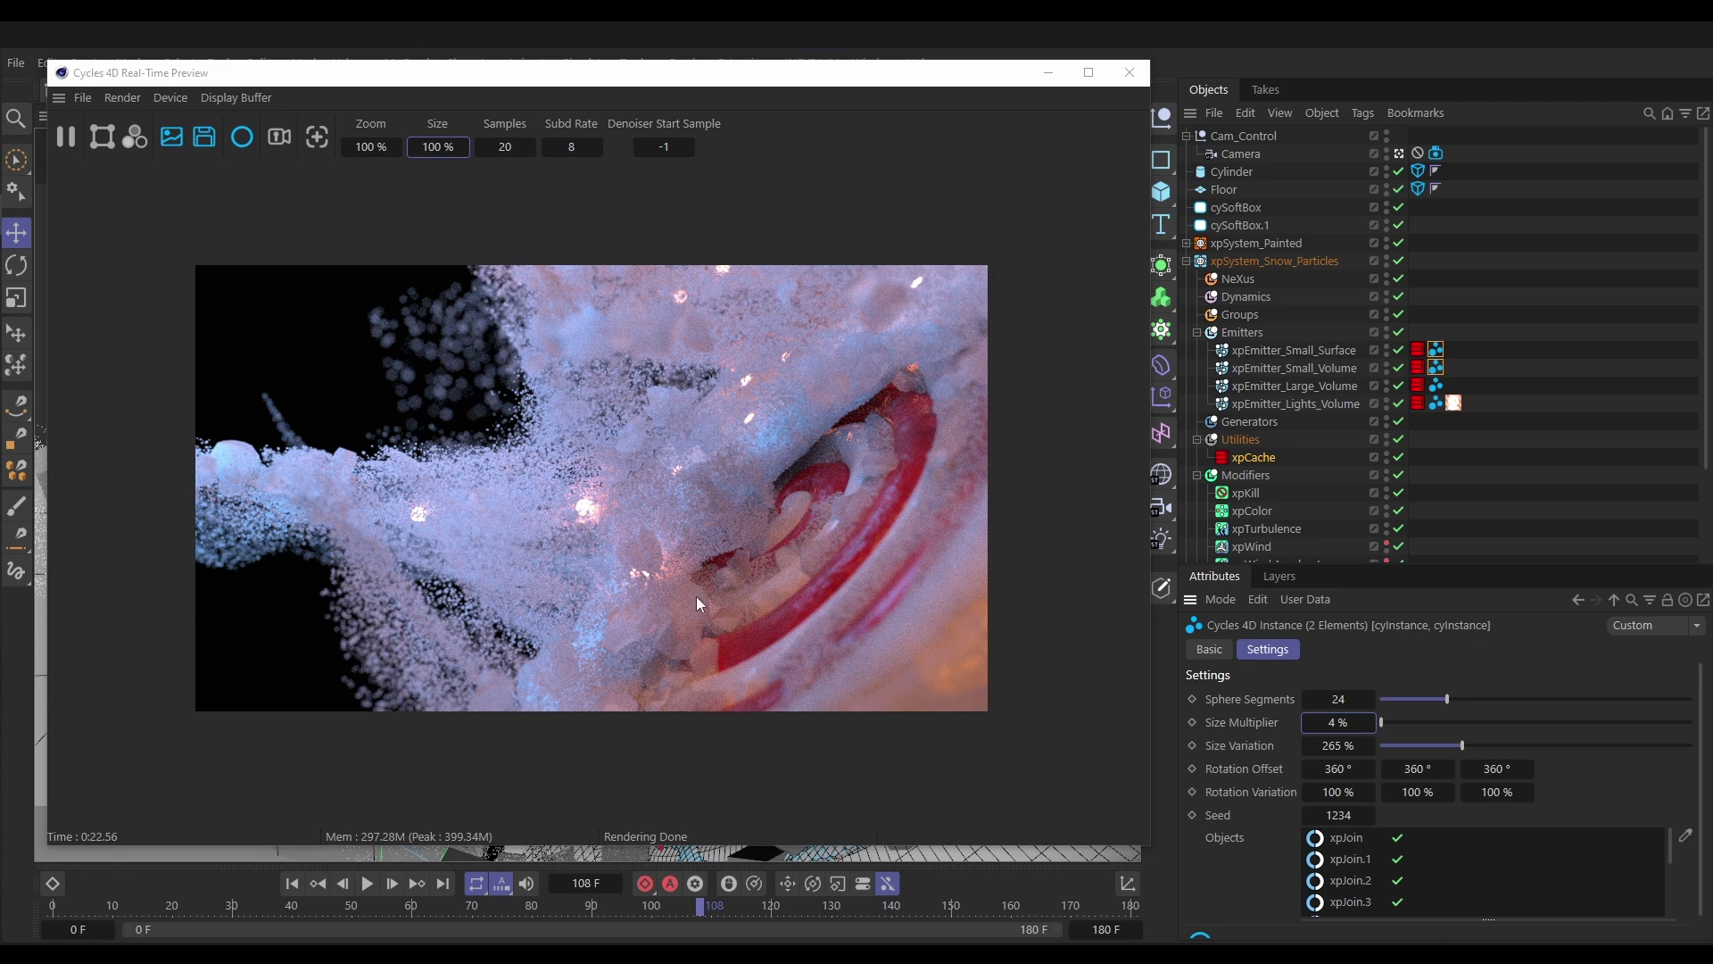
Check the real-time preview at 30 samples and close the preview window
{"action": "left_click", "coordinate": [509, 156]}
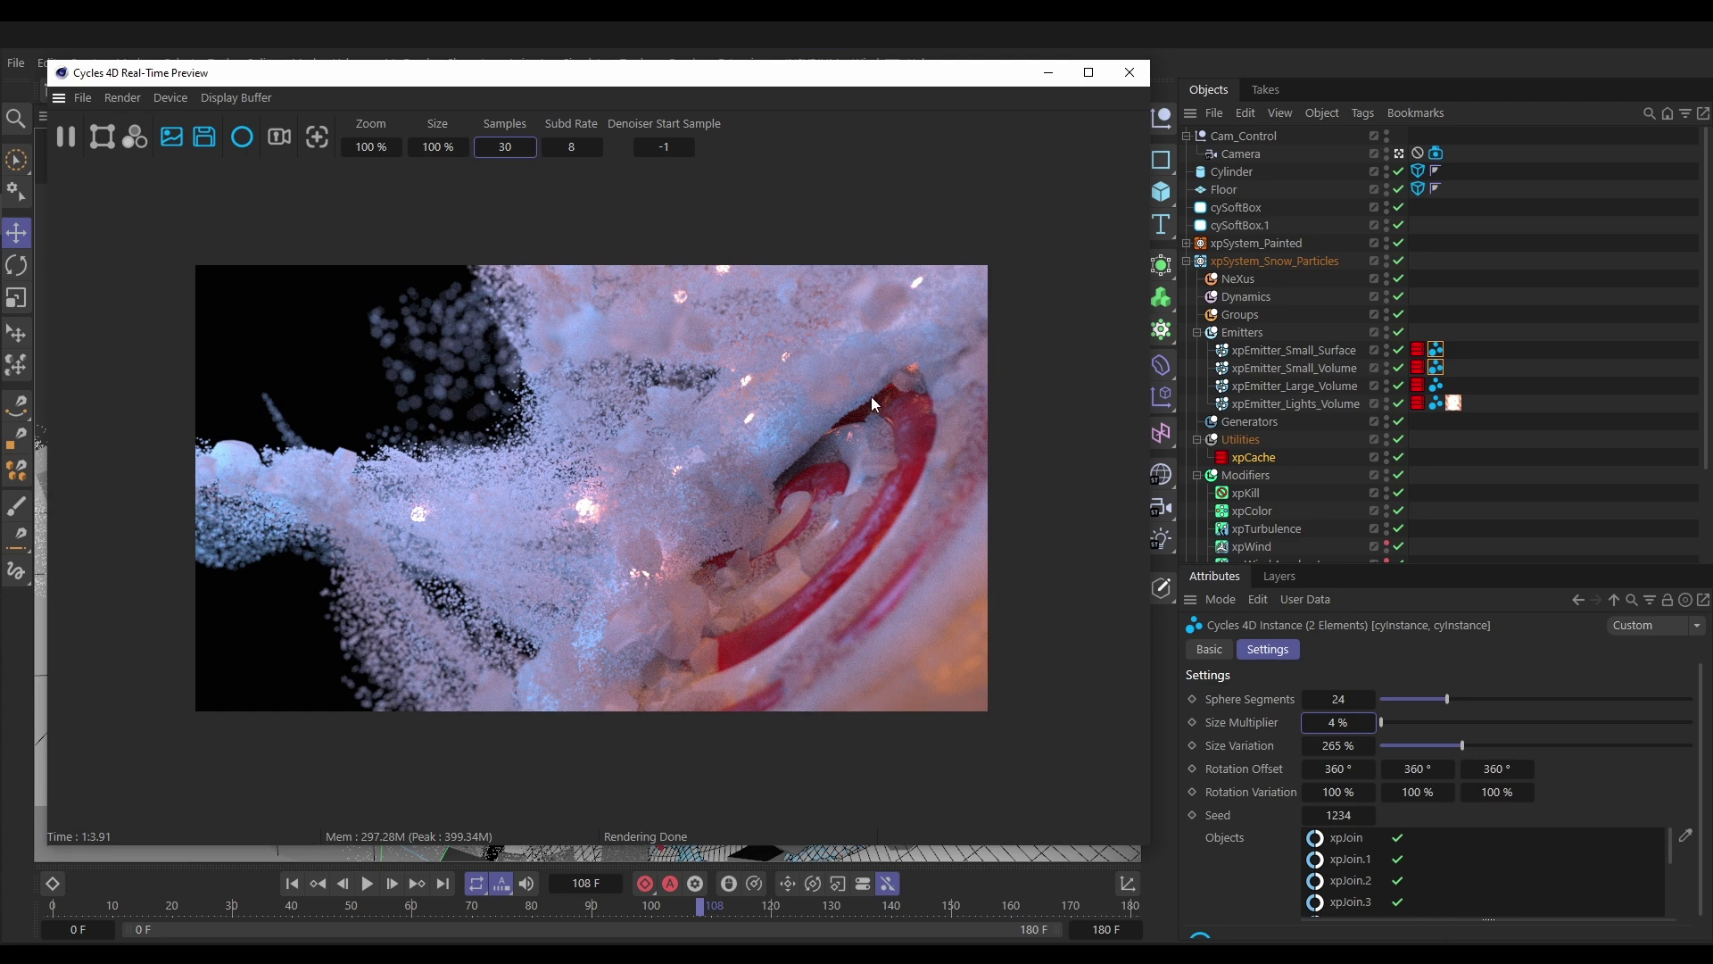
{"action": "left_click", "coordinate": [1129, 72]}
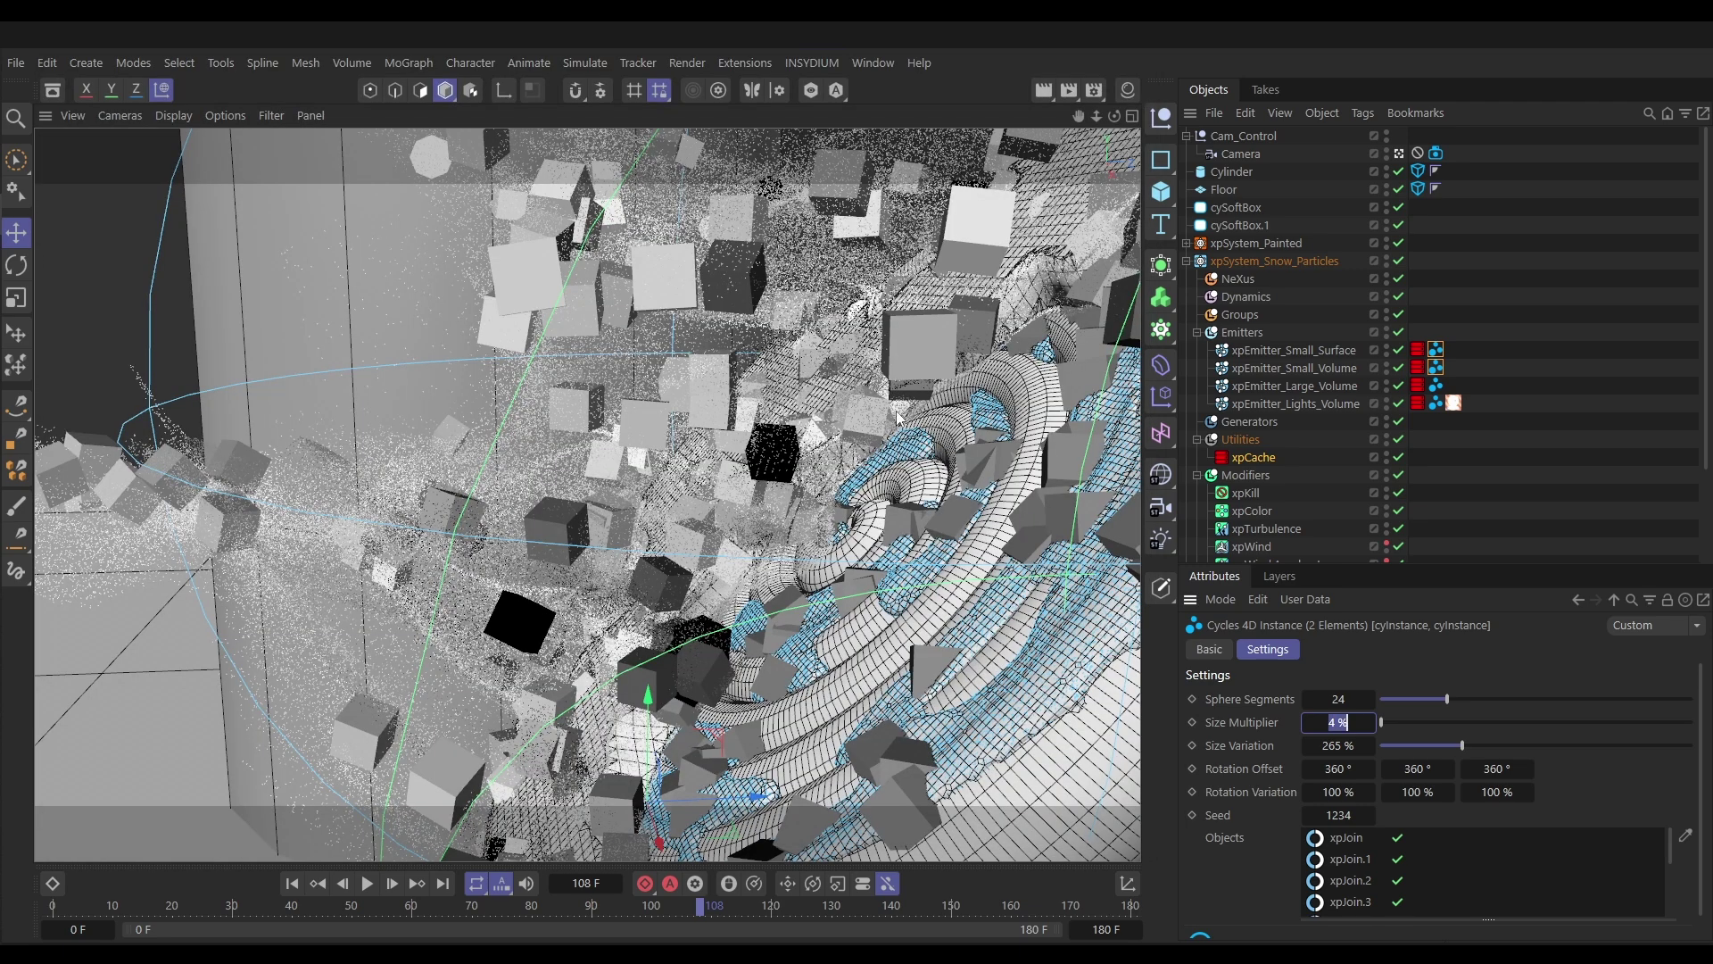
Set the samples to 30 in the Cycles 4D integrator section of the render settings
{"action": "left_click", "coordinate": [685, 64]}
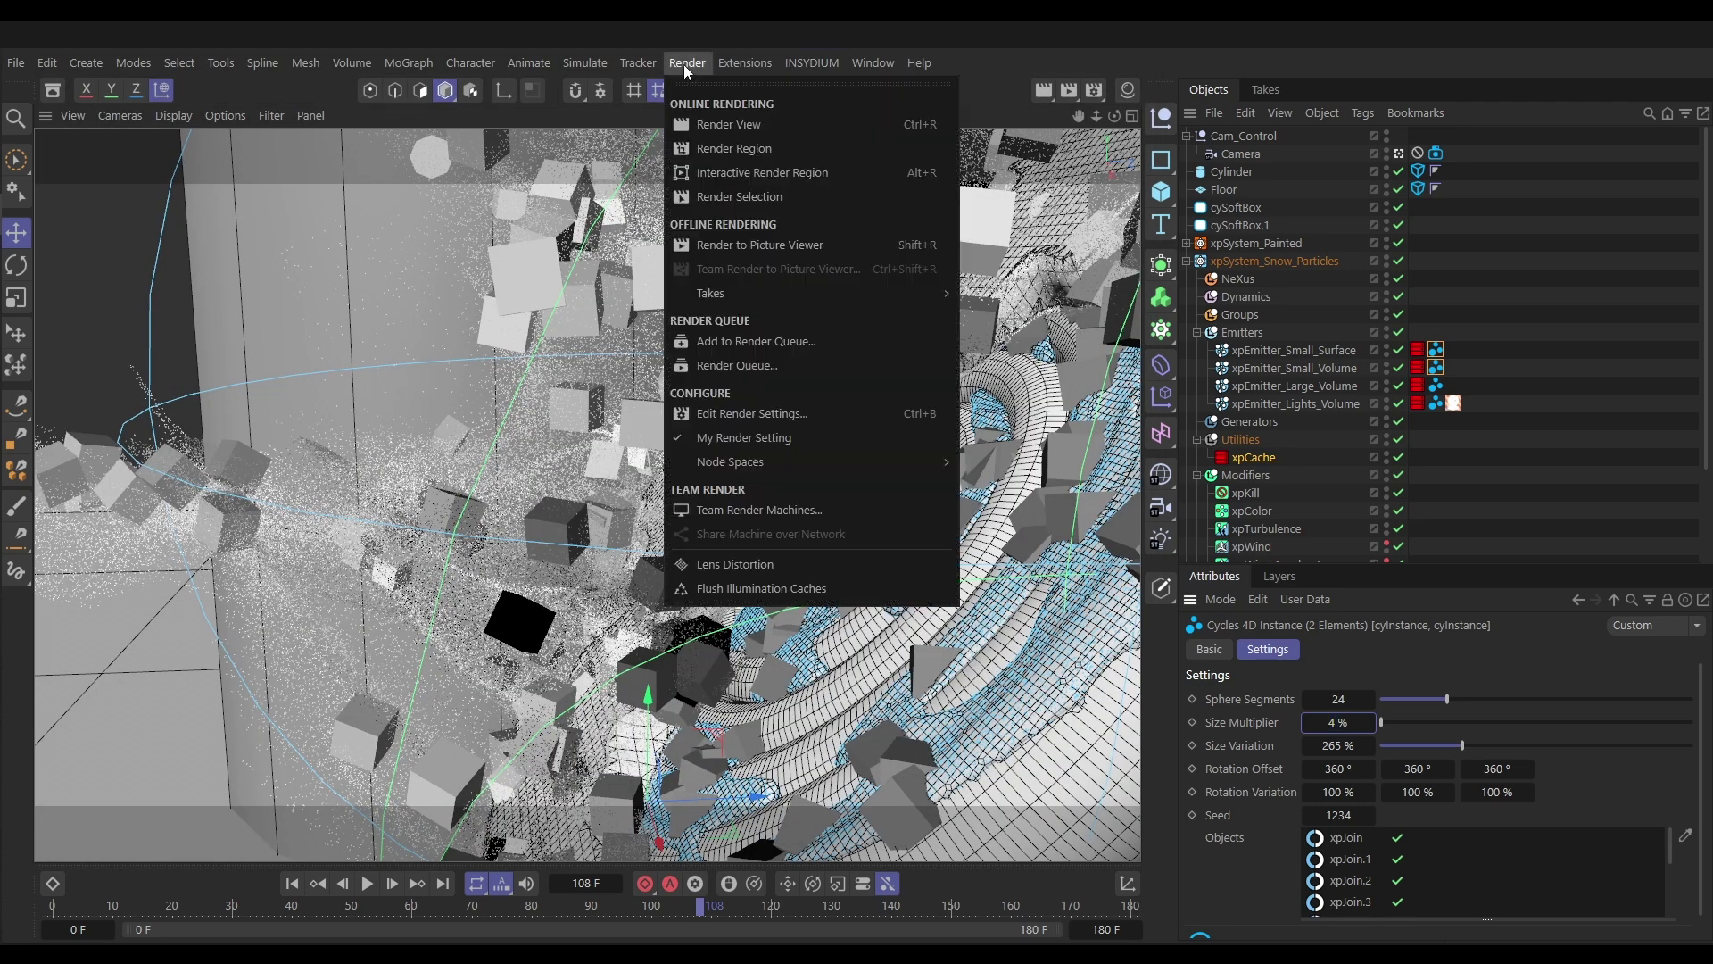
{"action": "left_click", "coordinate": [724, 415]}
{"action": "left_click_drag", "start_coordinate": [962, 313], "coordinate": [460, 155]}
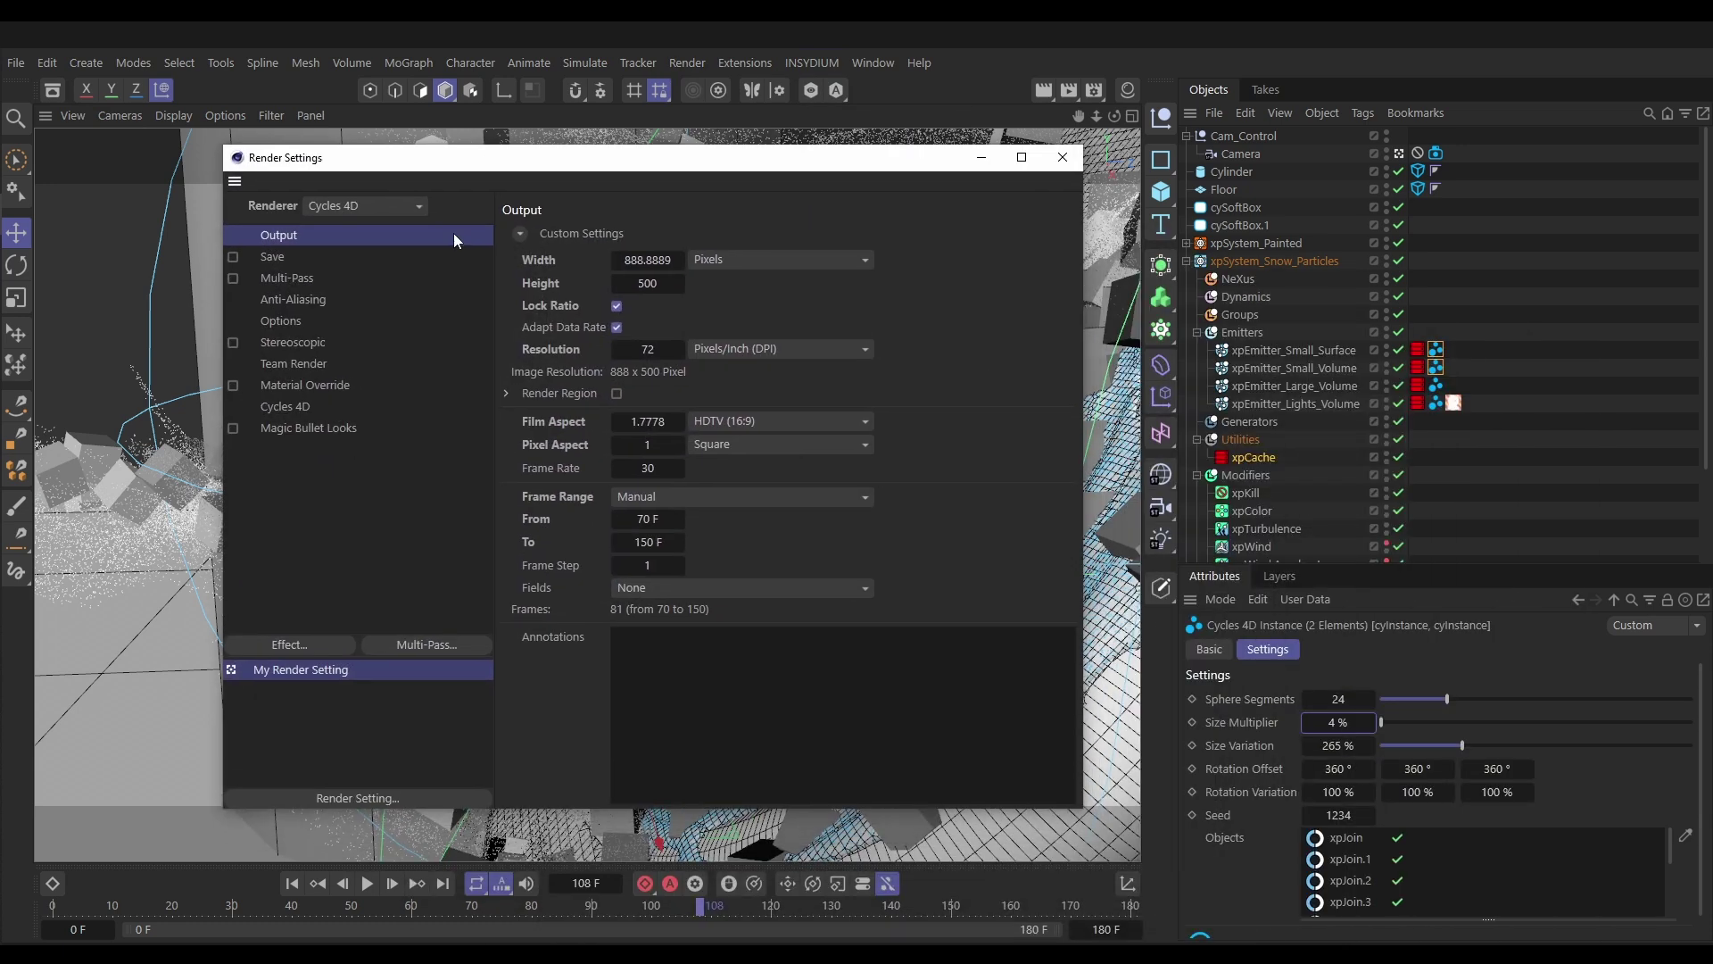
{"action": "left_click", "coordinate": [304, 407]}
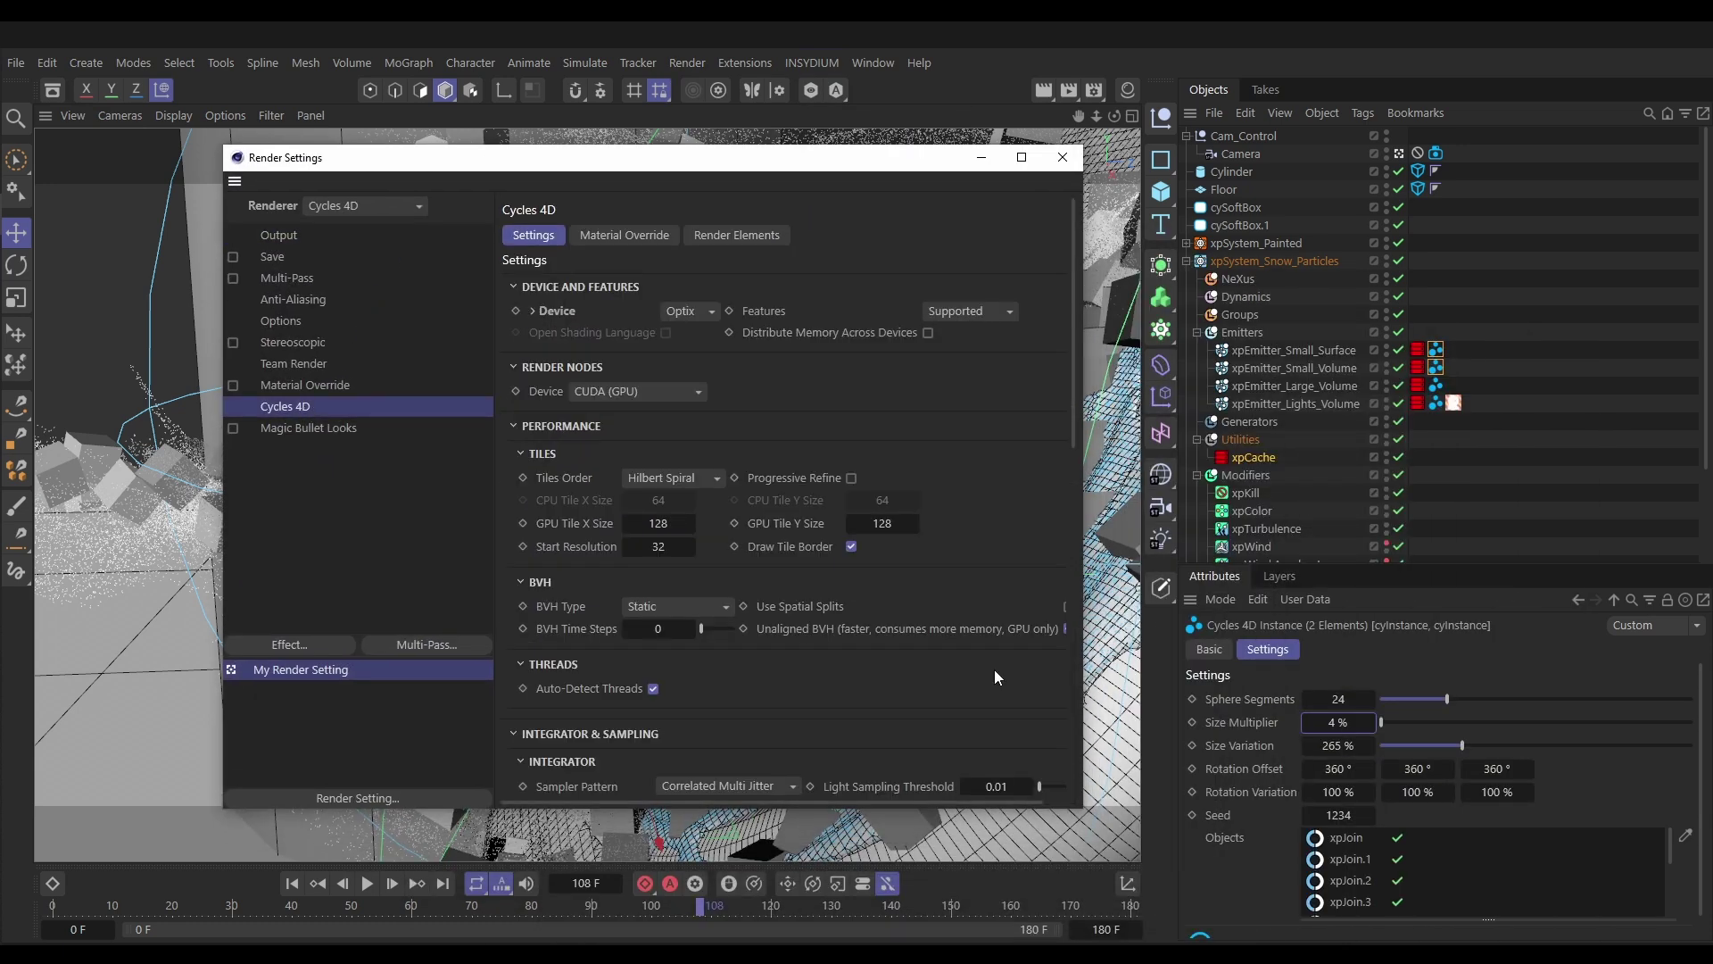
{"action": "left_click_drag", "start_coordinate": [1072, 426], "coordinate": [1080, 596]}
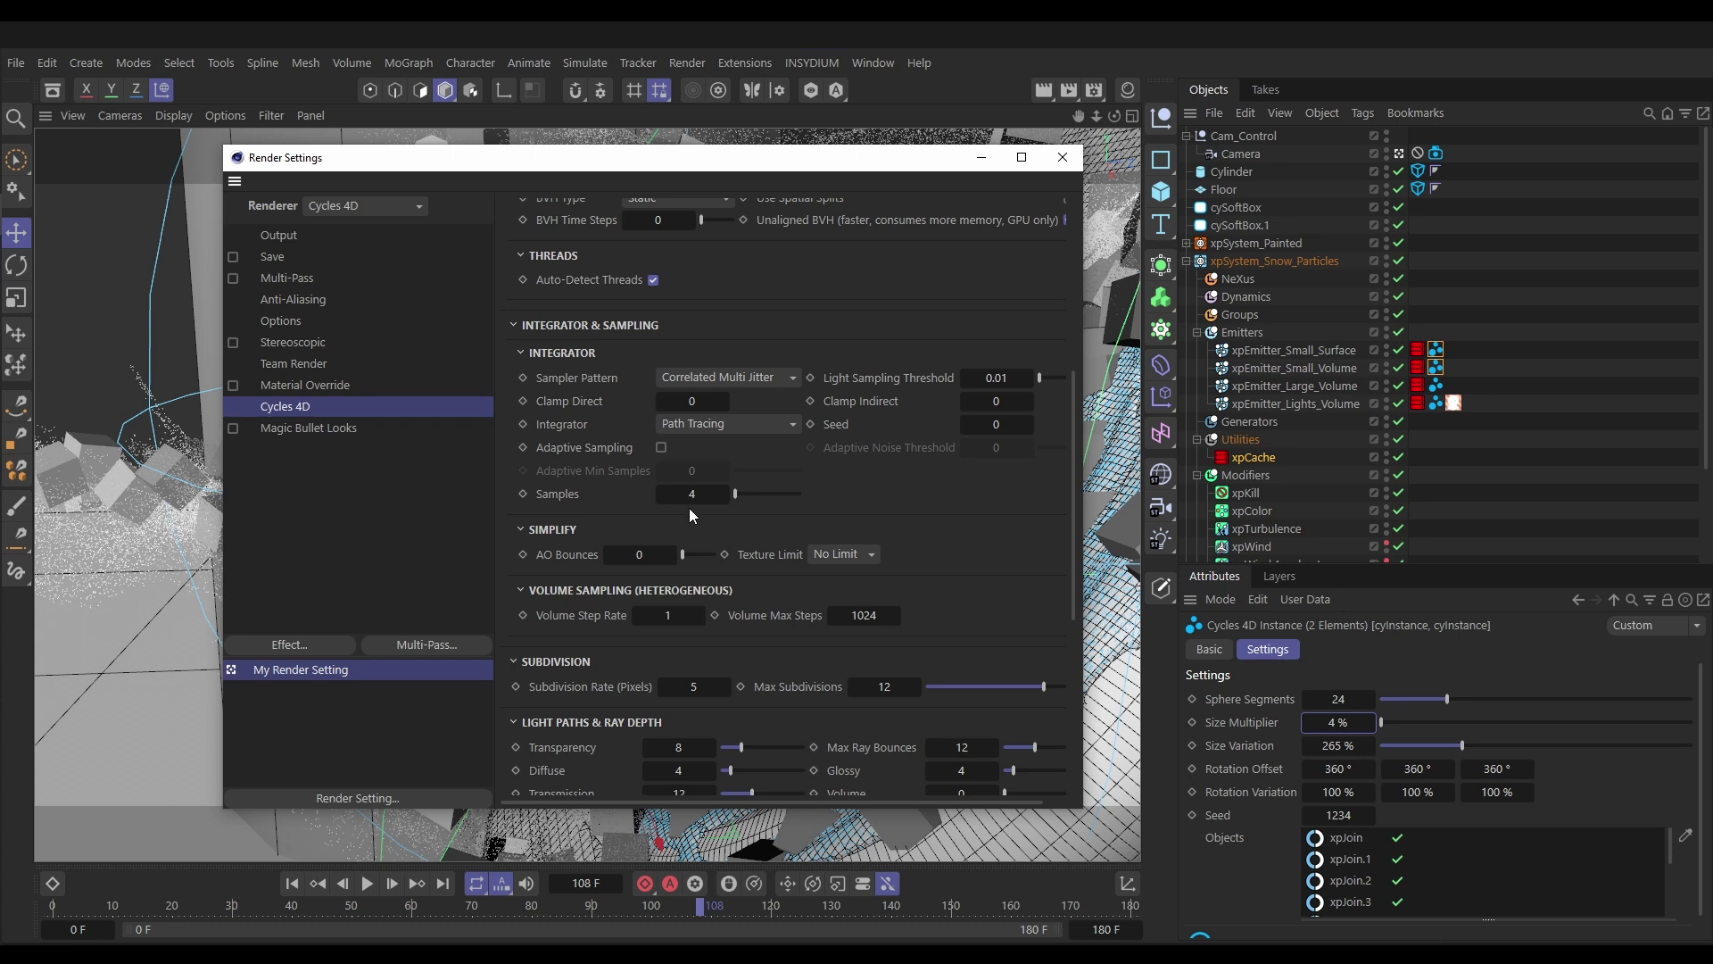
{"action": "left_click", "coordinate": [701, 495]}
{"action": "type", "text": "30"}
{"action": "key", "text": "Return"}
Enable Adaptive Sampling with 12 adaptive min samples and an adaptive noise threshold of 0.05
{"action": "left_click", "coordinate": [661, 447]}
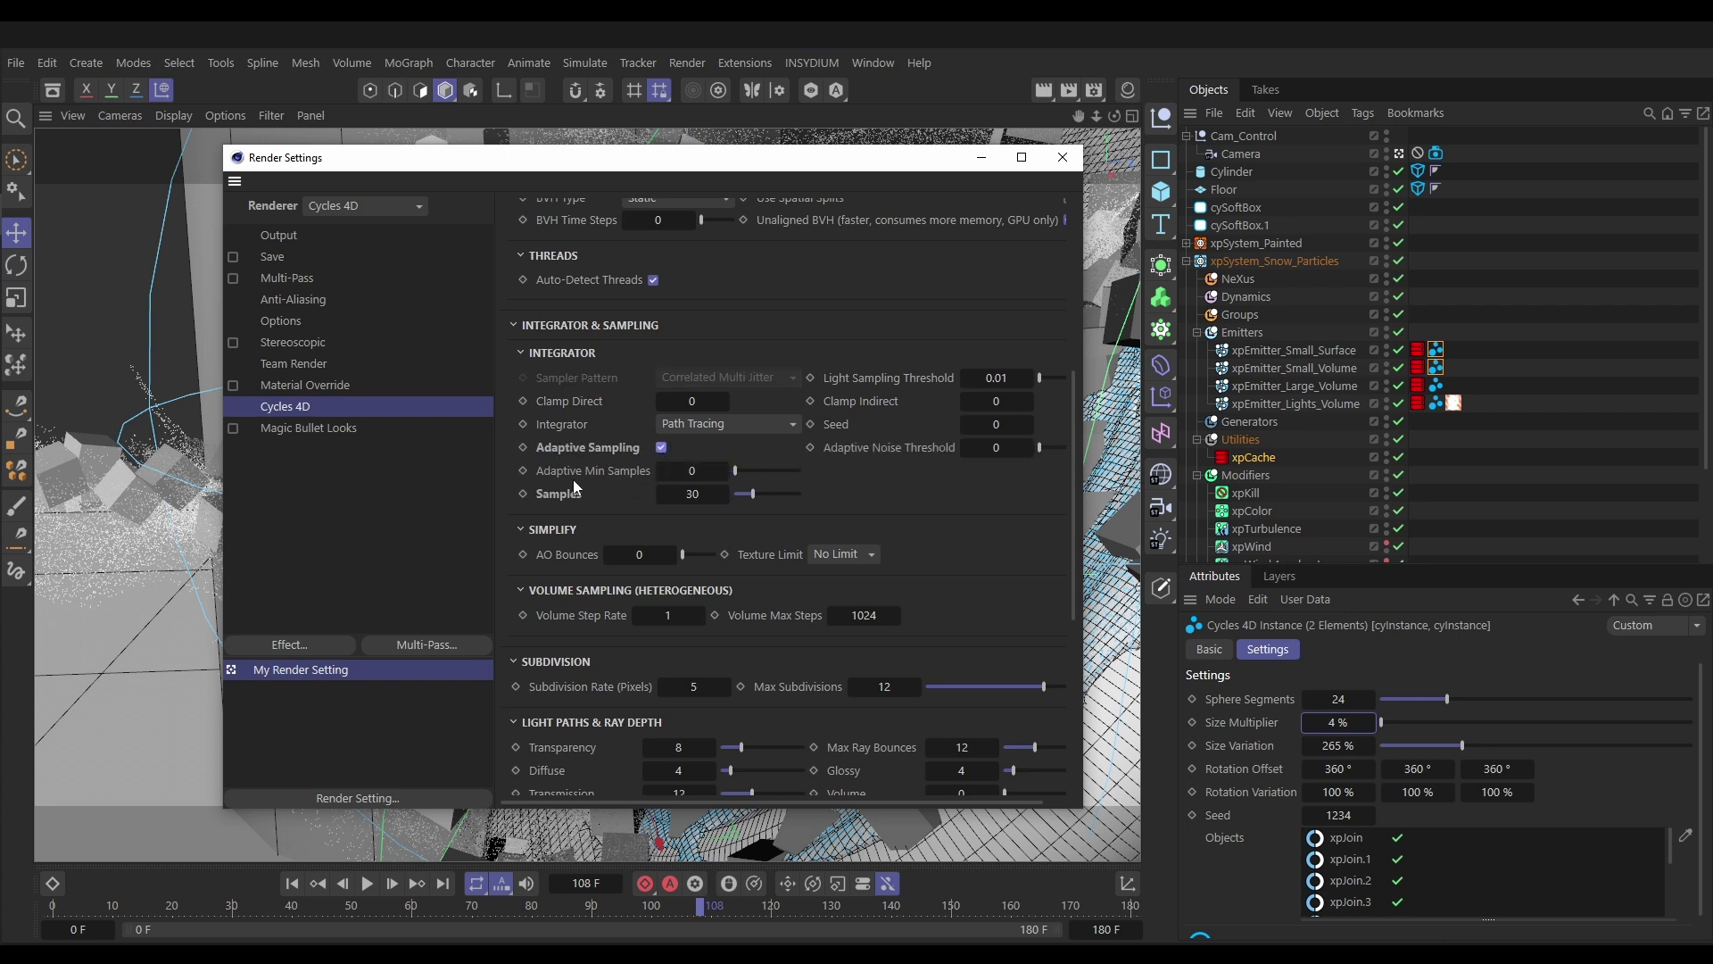
{"action": "left_click", "coordinate": [692, 470]}
{"action": "type", "text": "12"}
{"action": "key", "text": "Return"}
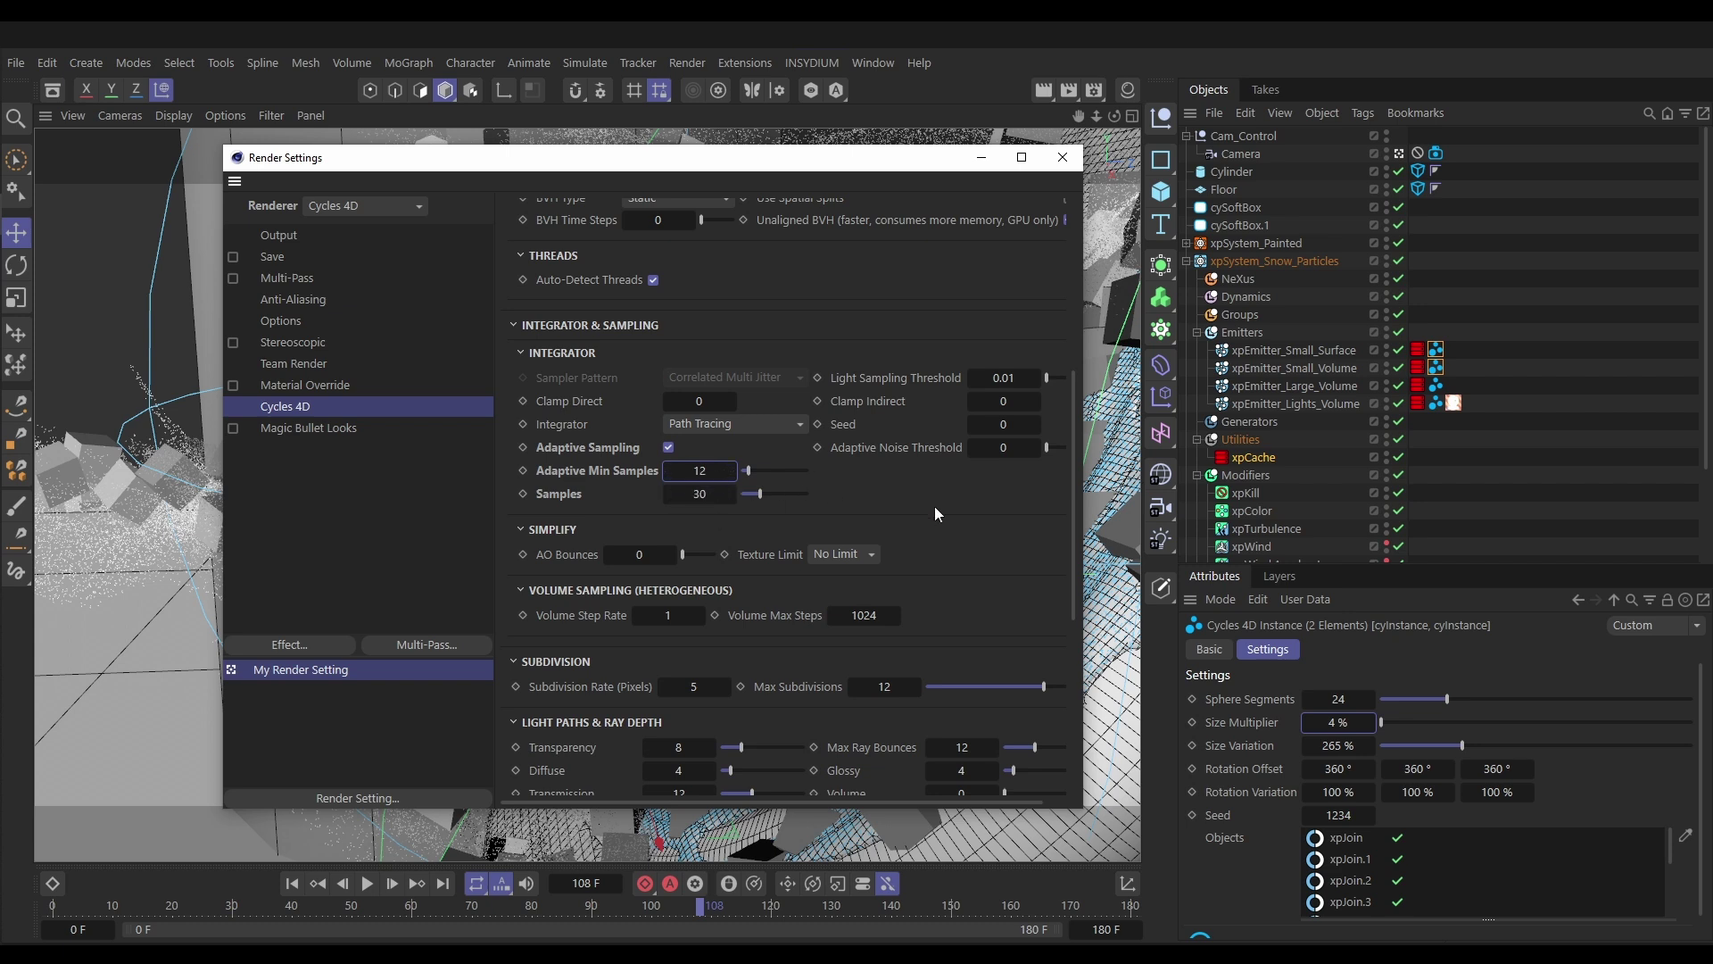
{"action": "left_click", "coordinate": [996, 450]}
{"action": "type", "text": ".05"}
{"action": "key", "text": "Return"}
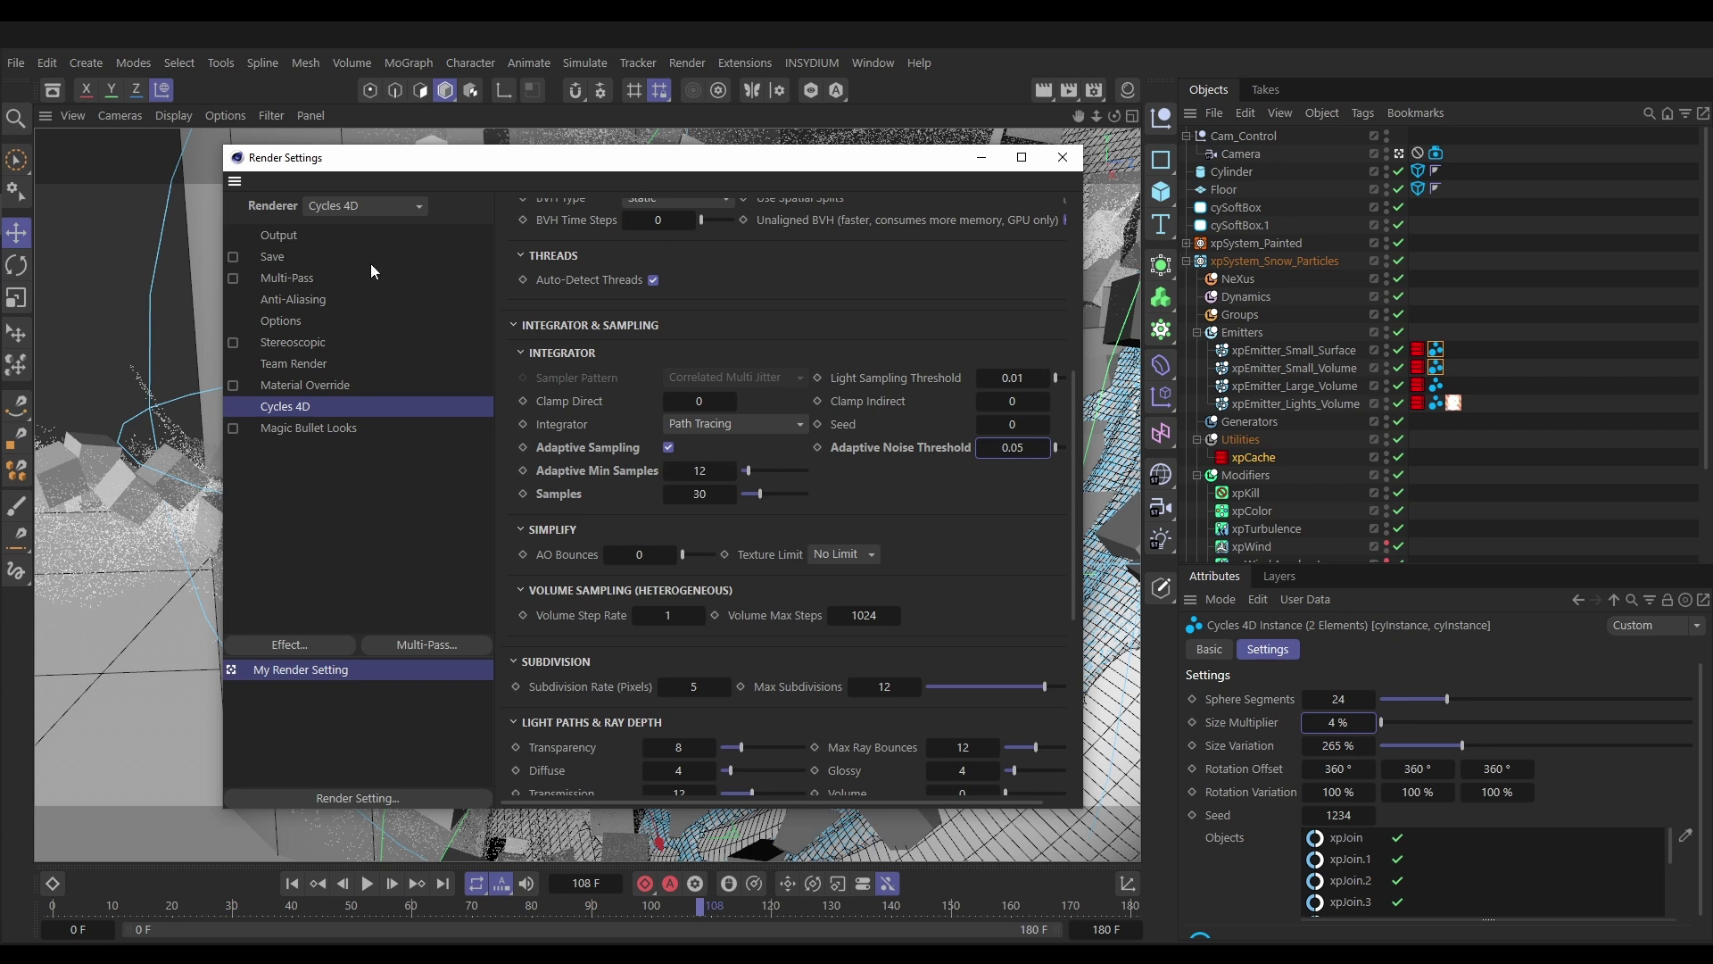
Set the render output height to 720 pixels with the ratio locked, check the save options, and close the render settings
{"action": "left_click", "coordinate": [285, 235]}
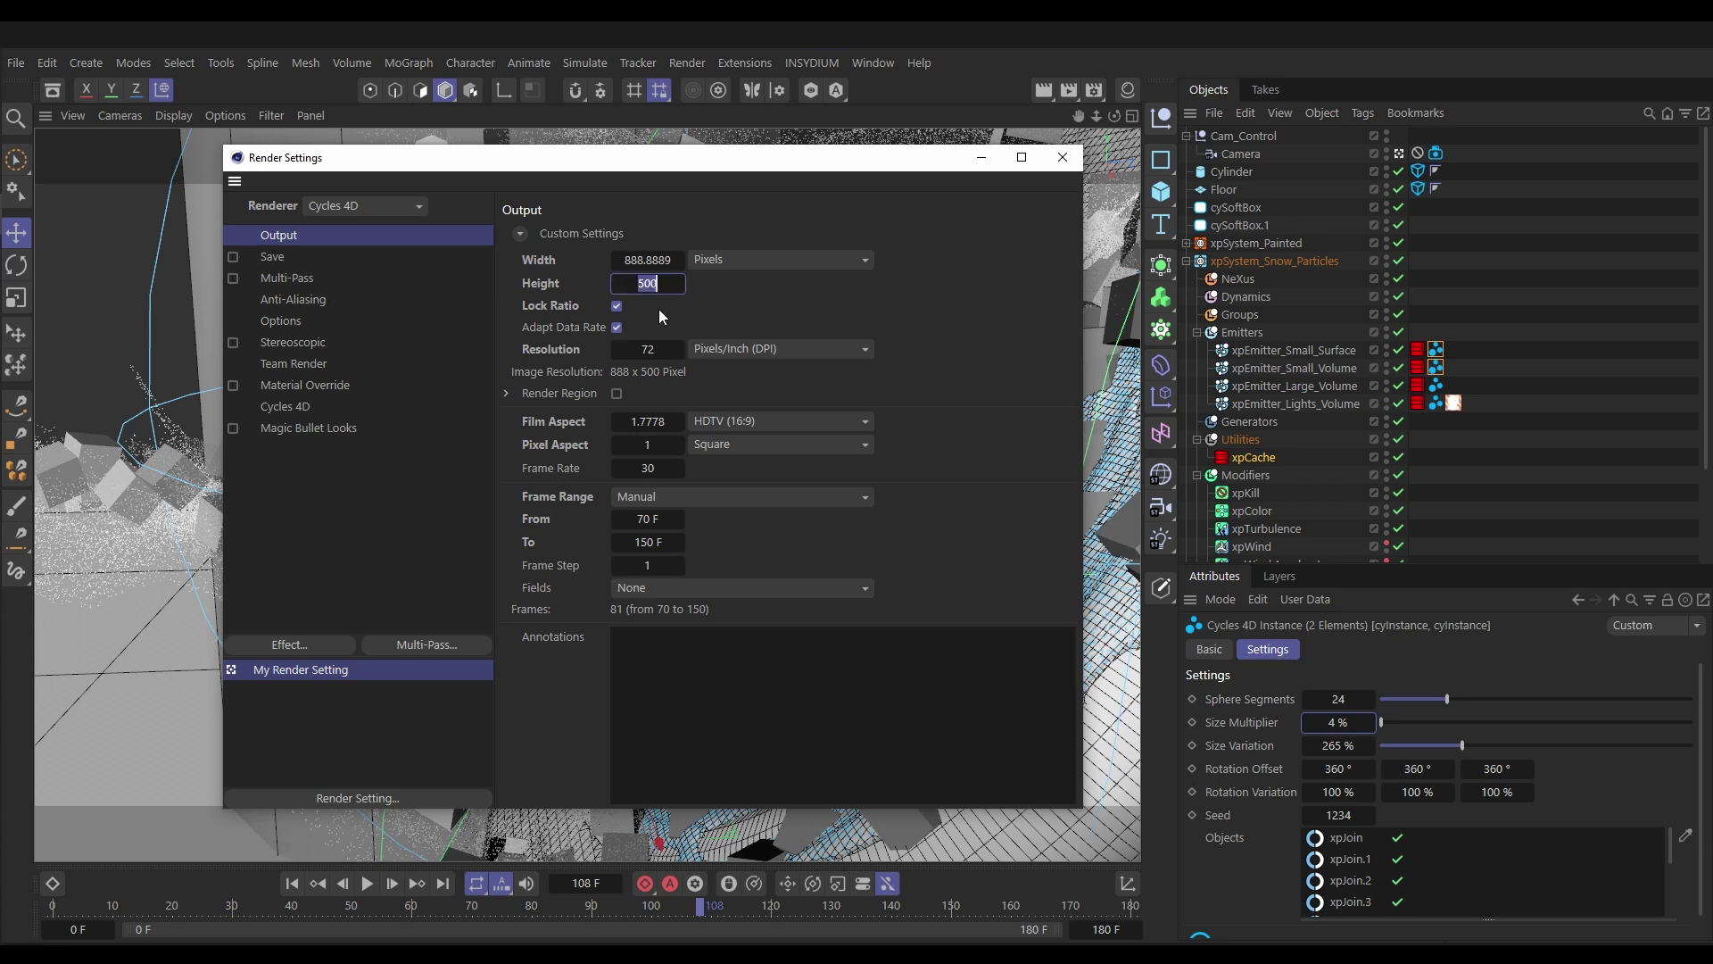
{"action": "type", "text": "720"}
{"action": "key", "text": "Return"}
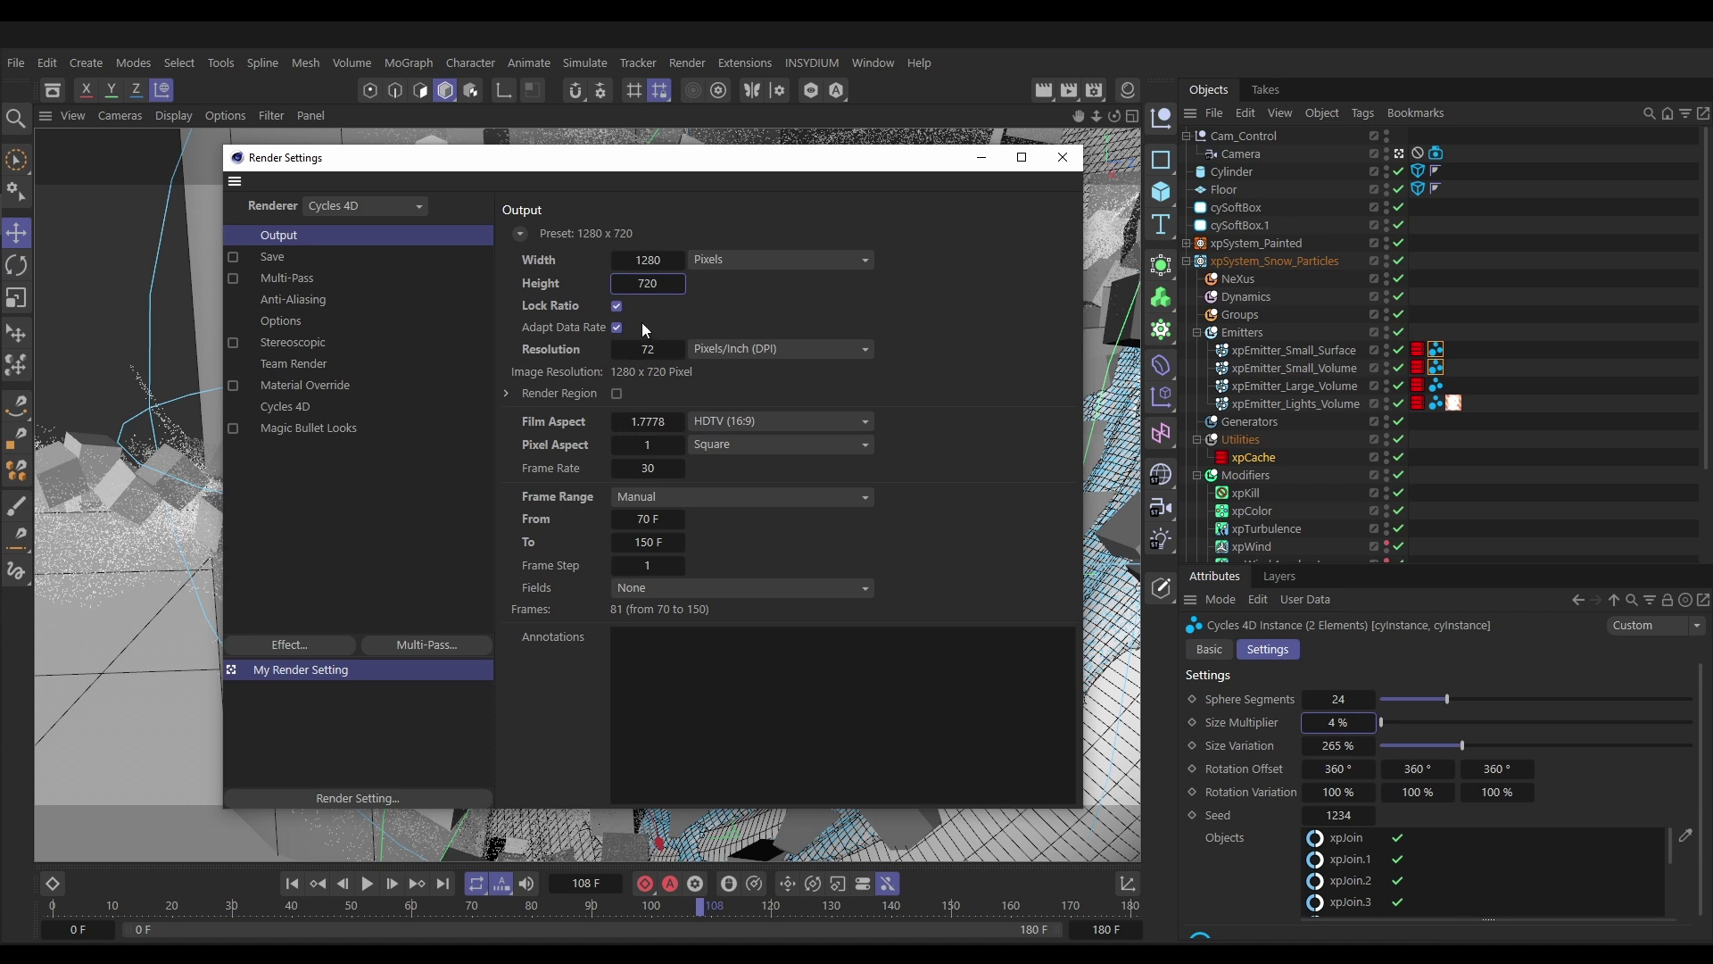
{"action": "left_click", "coordinate": [273, 257]}
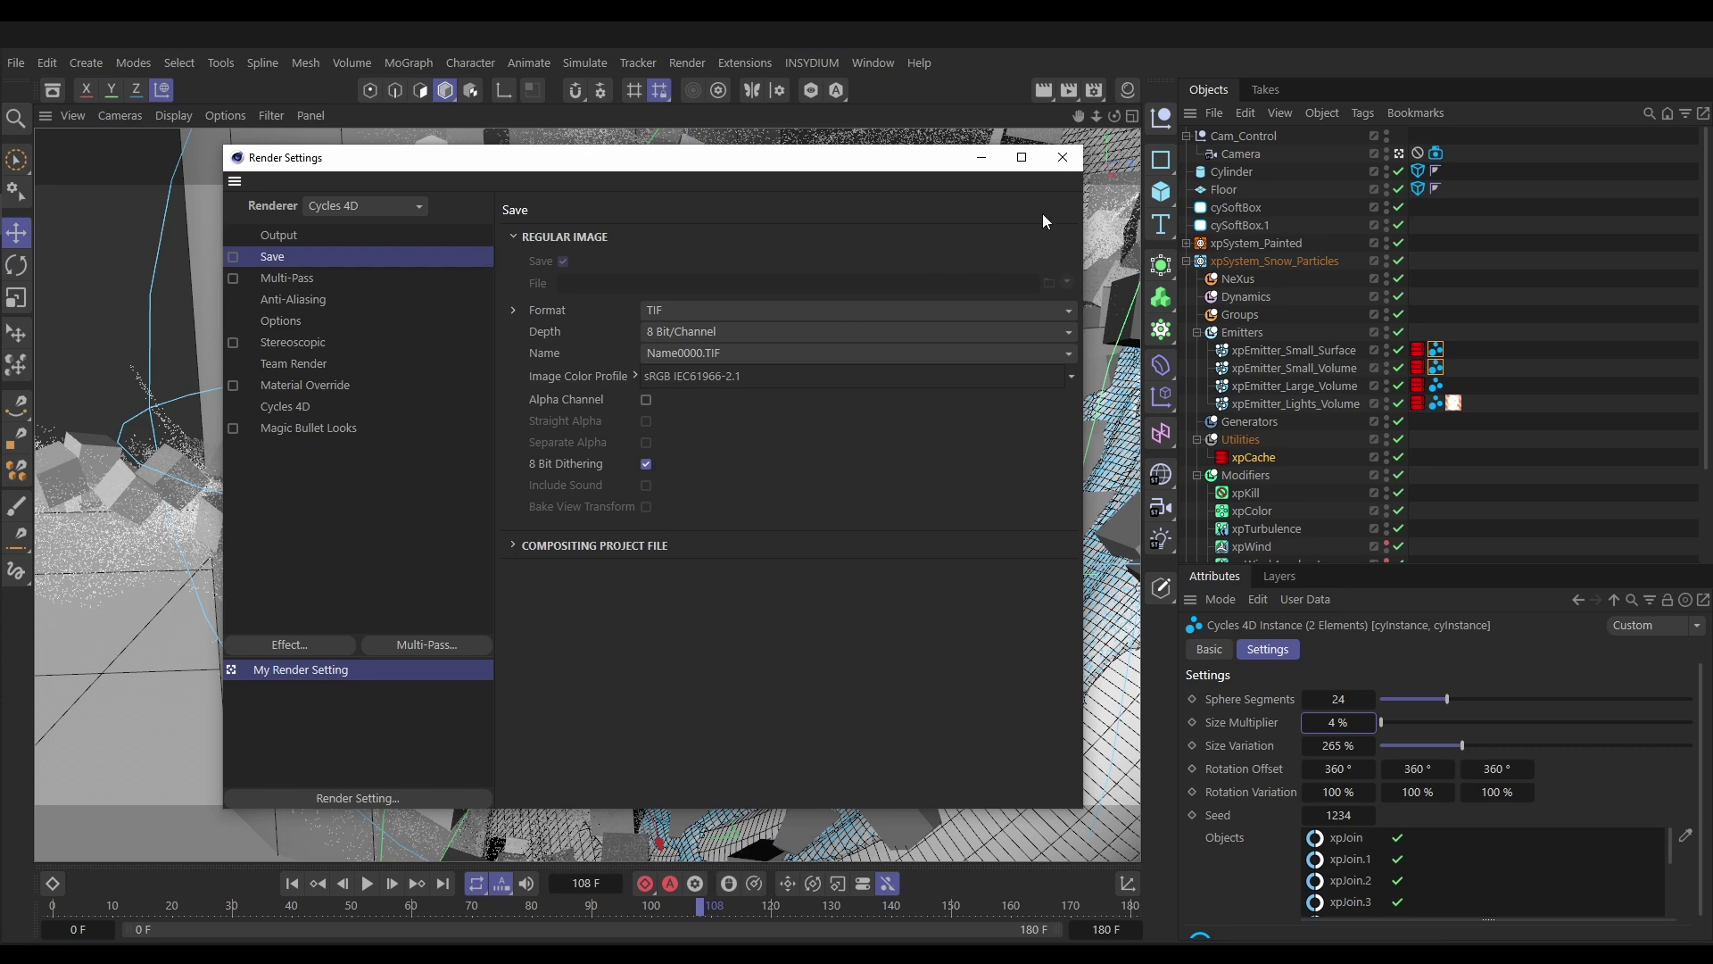
{"action": "left_click", "coordinate": [1062, 158]}
Render the 70–150 frame range to the Picture Viewer without saving to file, and maximize the viewer window
{"action": "left_click", "coordinate": [687, 63]}
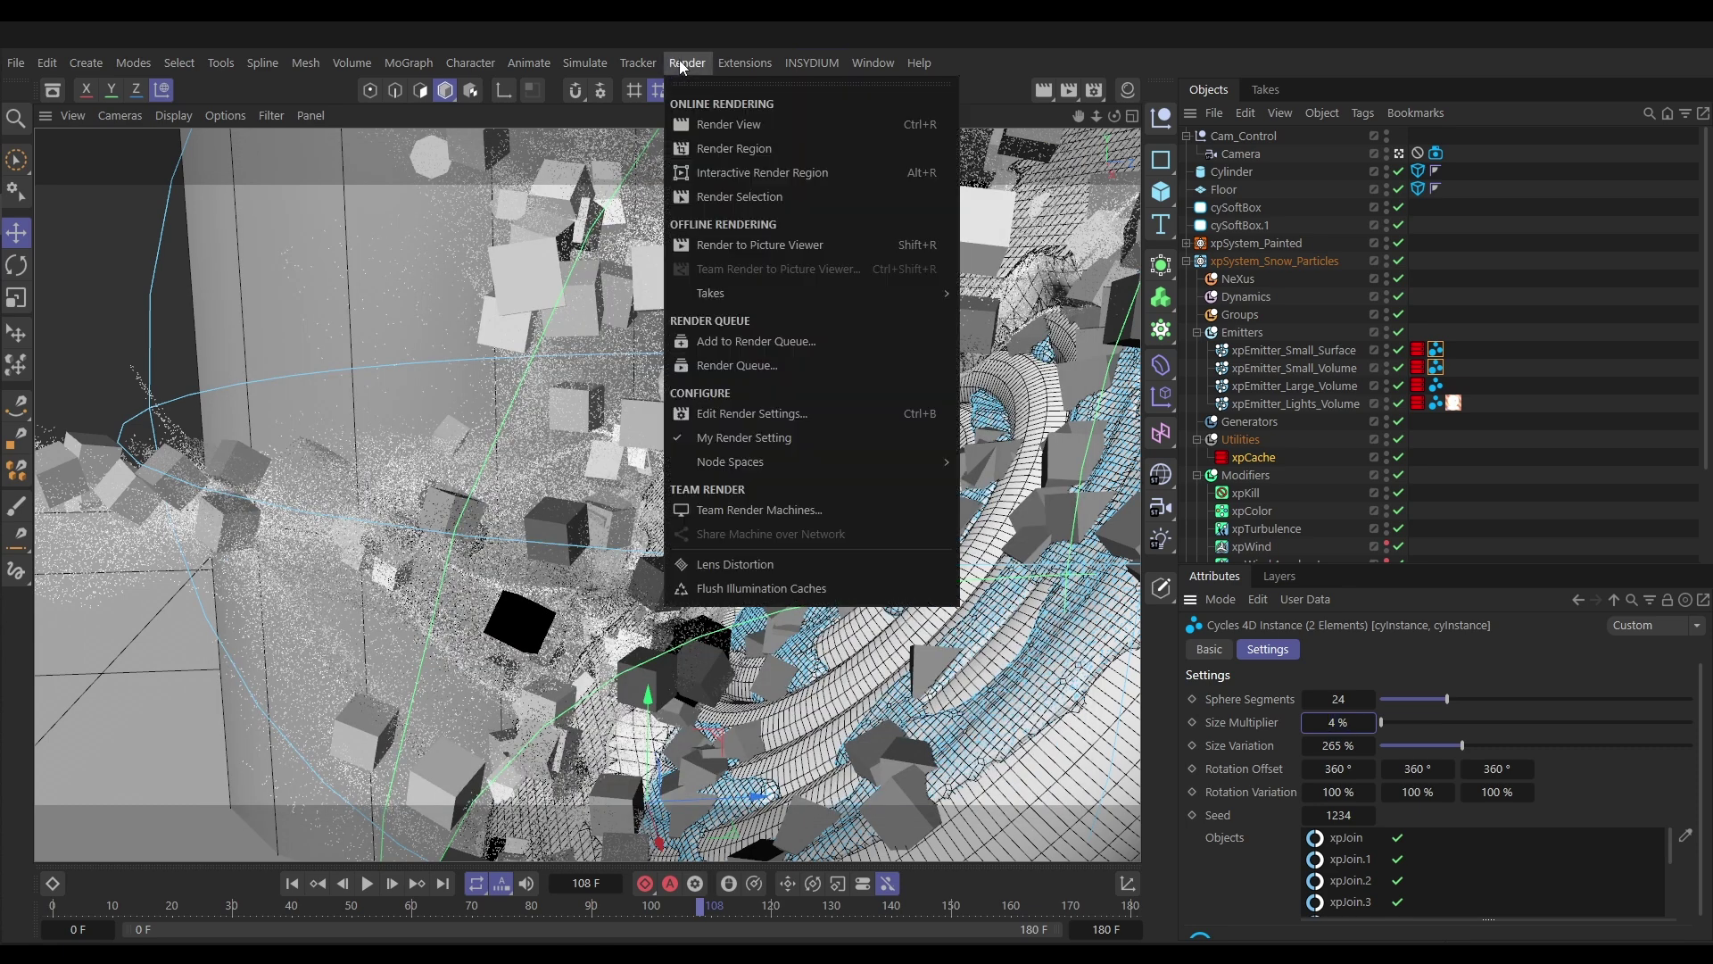
{"action": "left_click", "coordinate": [758, 243]}
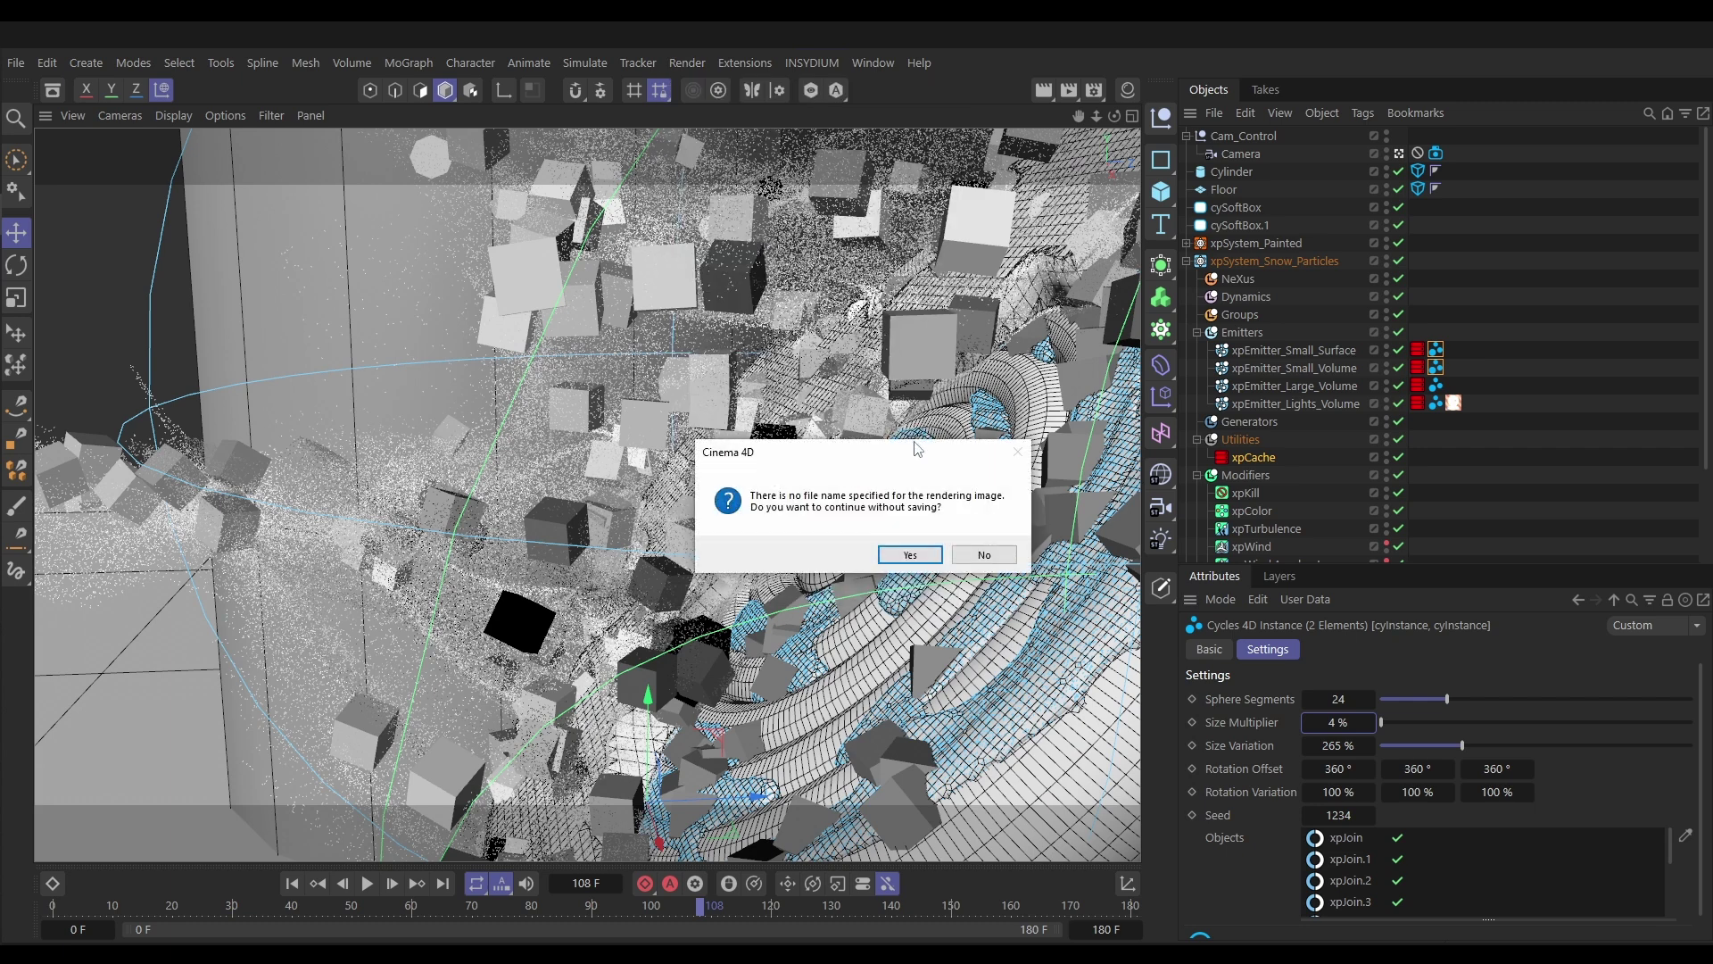
{"action": "left_click", "coordinate": [910, 554]}
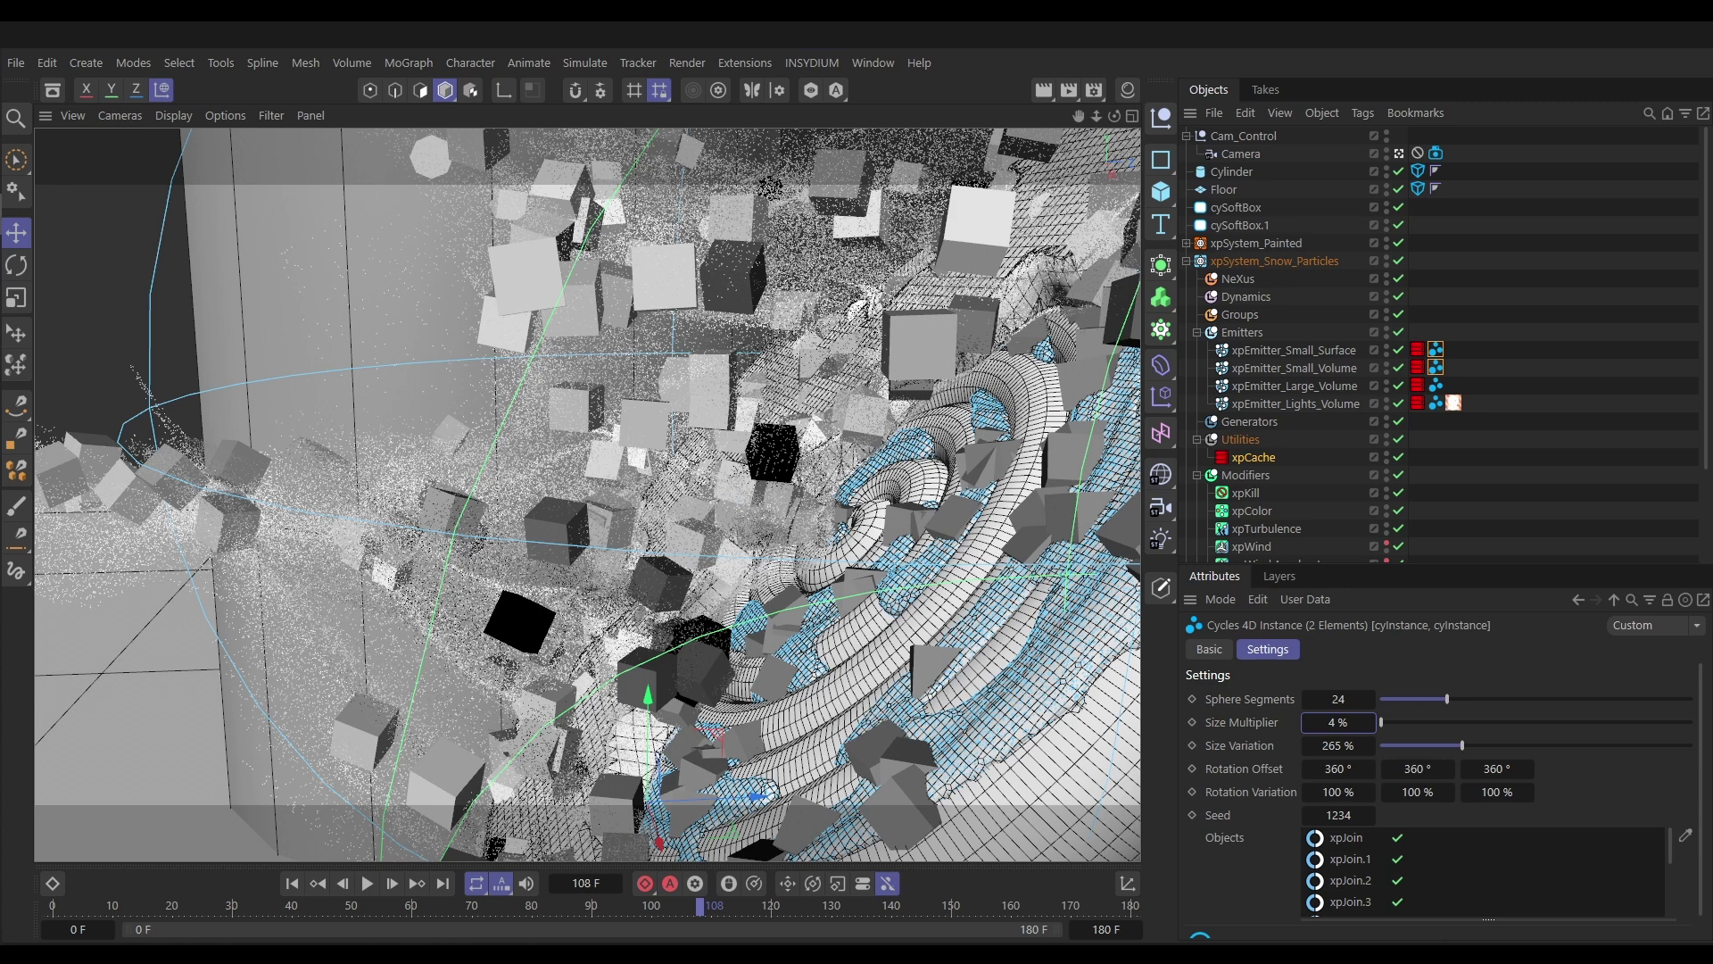
{"action": "left_click_drag", "start_coordinate": [1712, 304], "coordinate": [622, 85]}
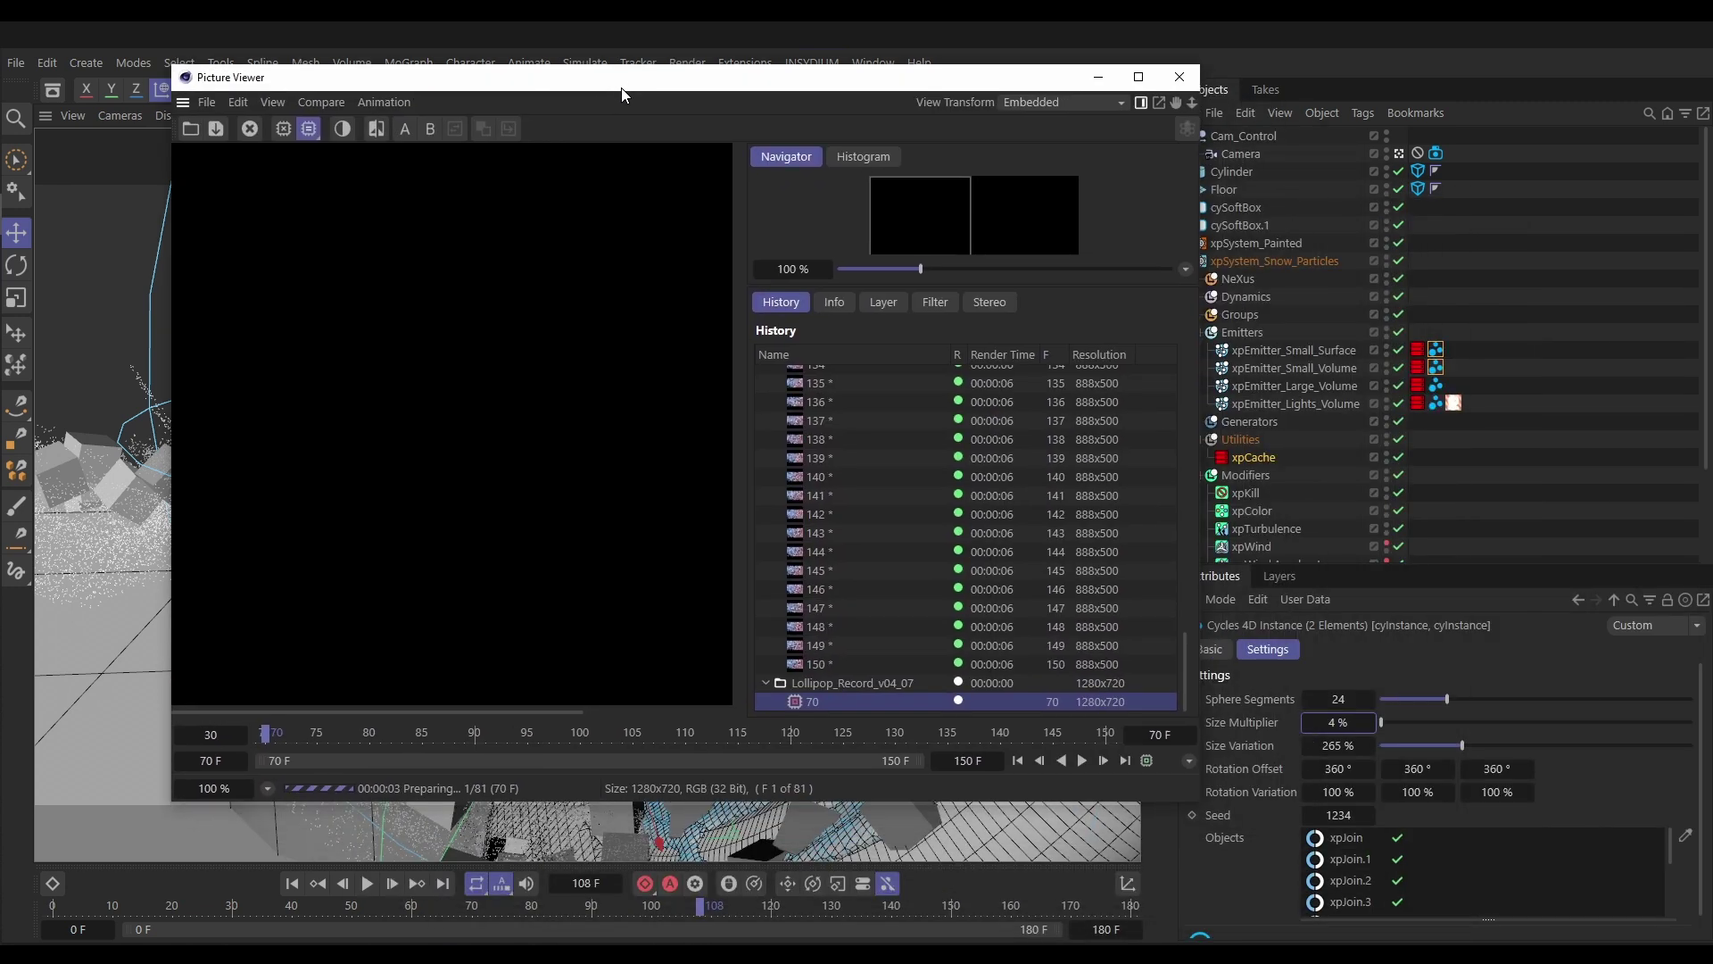
{"action": "left_click", "coordinate": [1147, 86]}
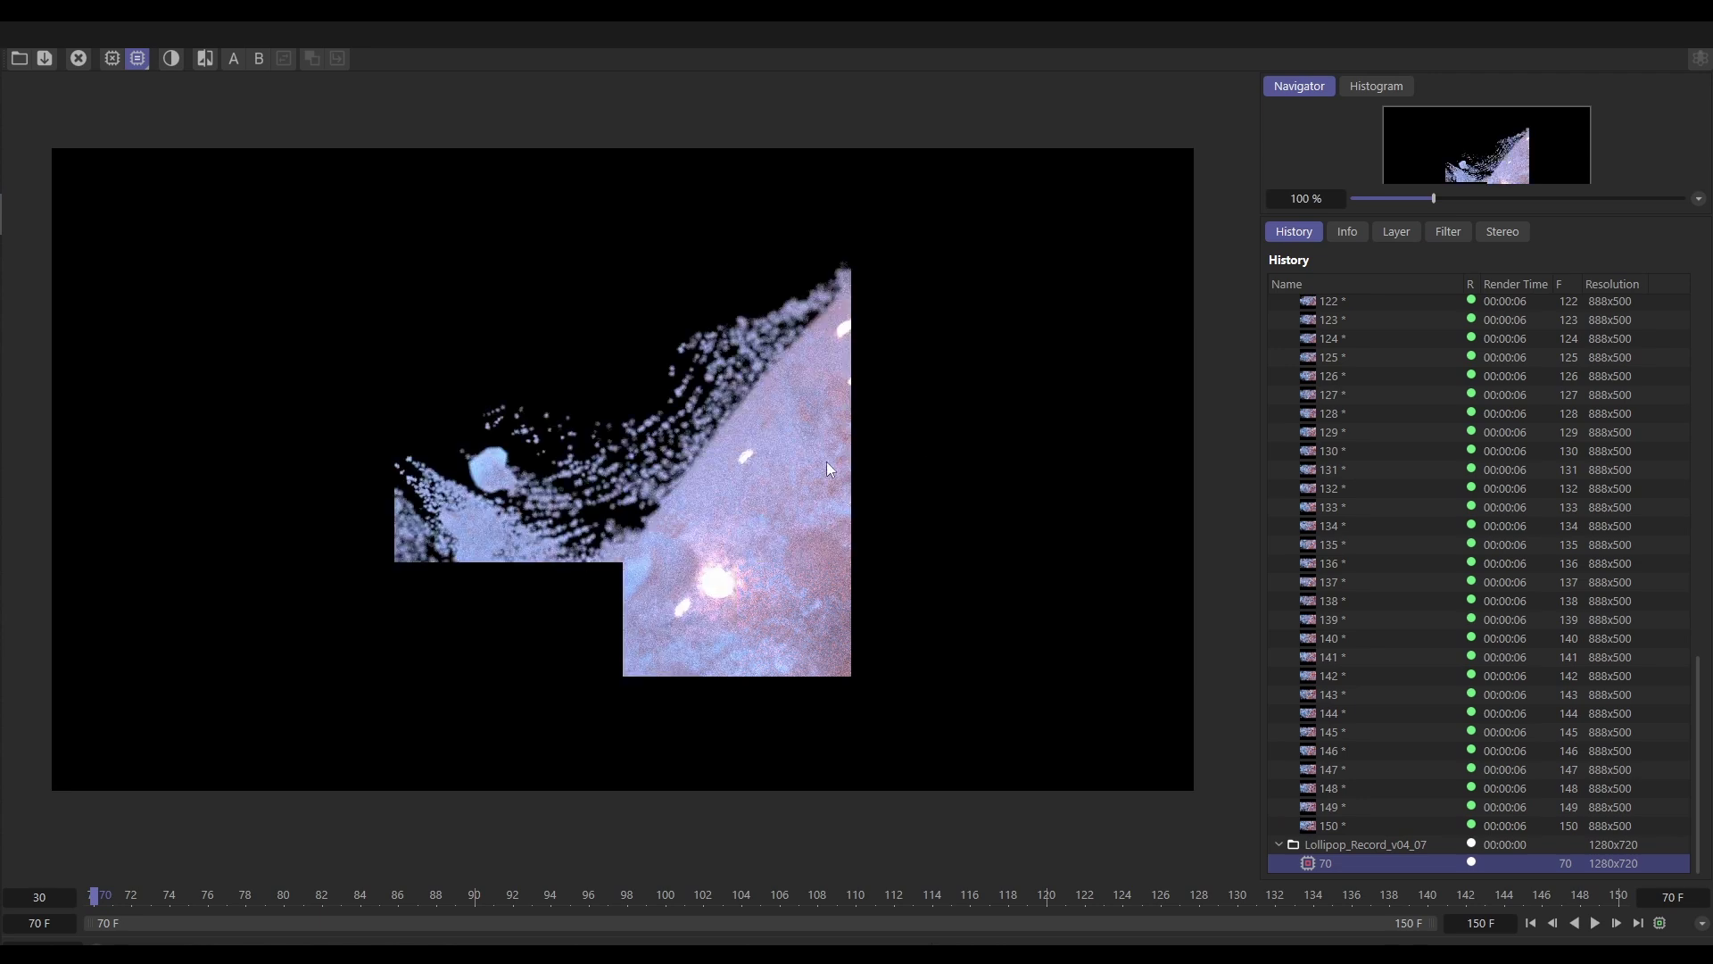
{"action": "double_click", "coordinate": [772, 446]}
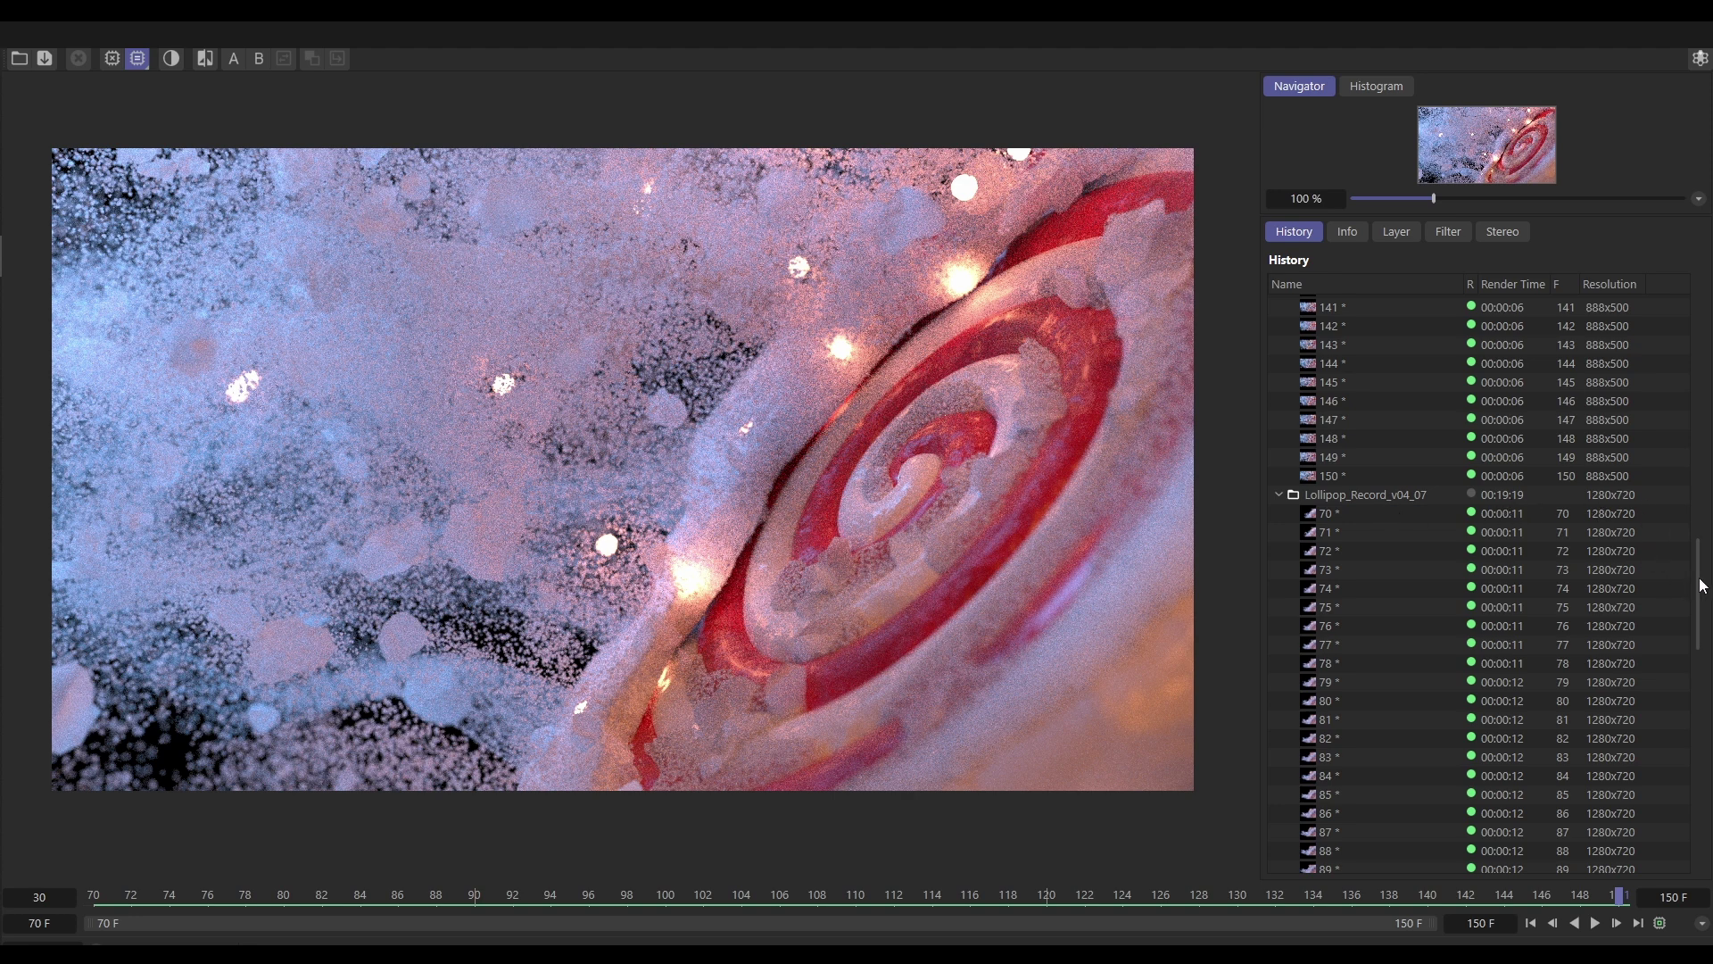
Play and scrub through the rendered Lollipop_Record_v04_07 frames from frame 70 to review the animation
{"action": "left_click", "coordinate": [1595, 922]}
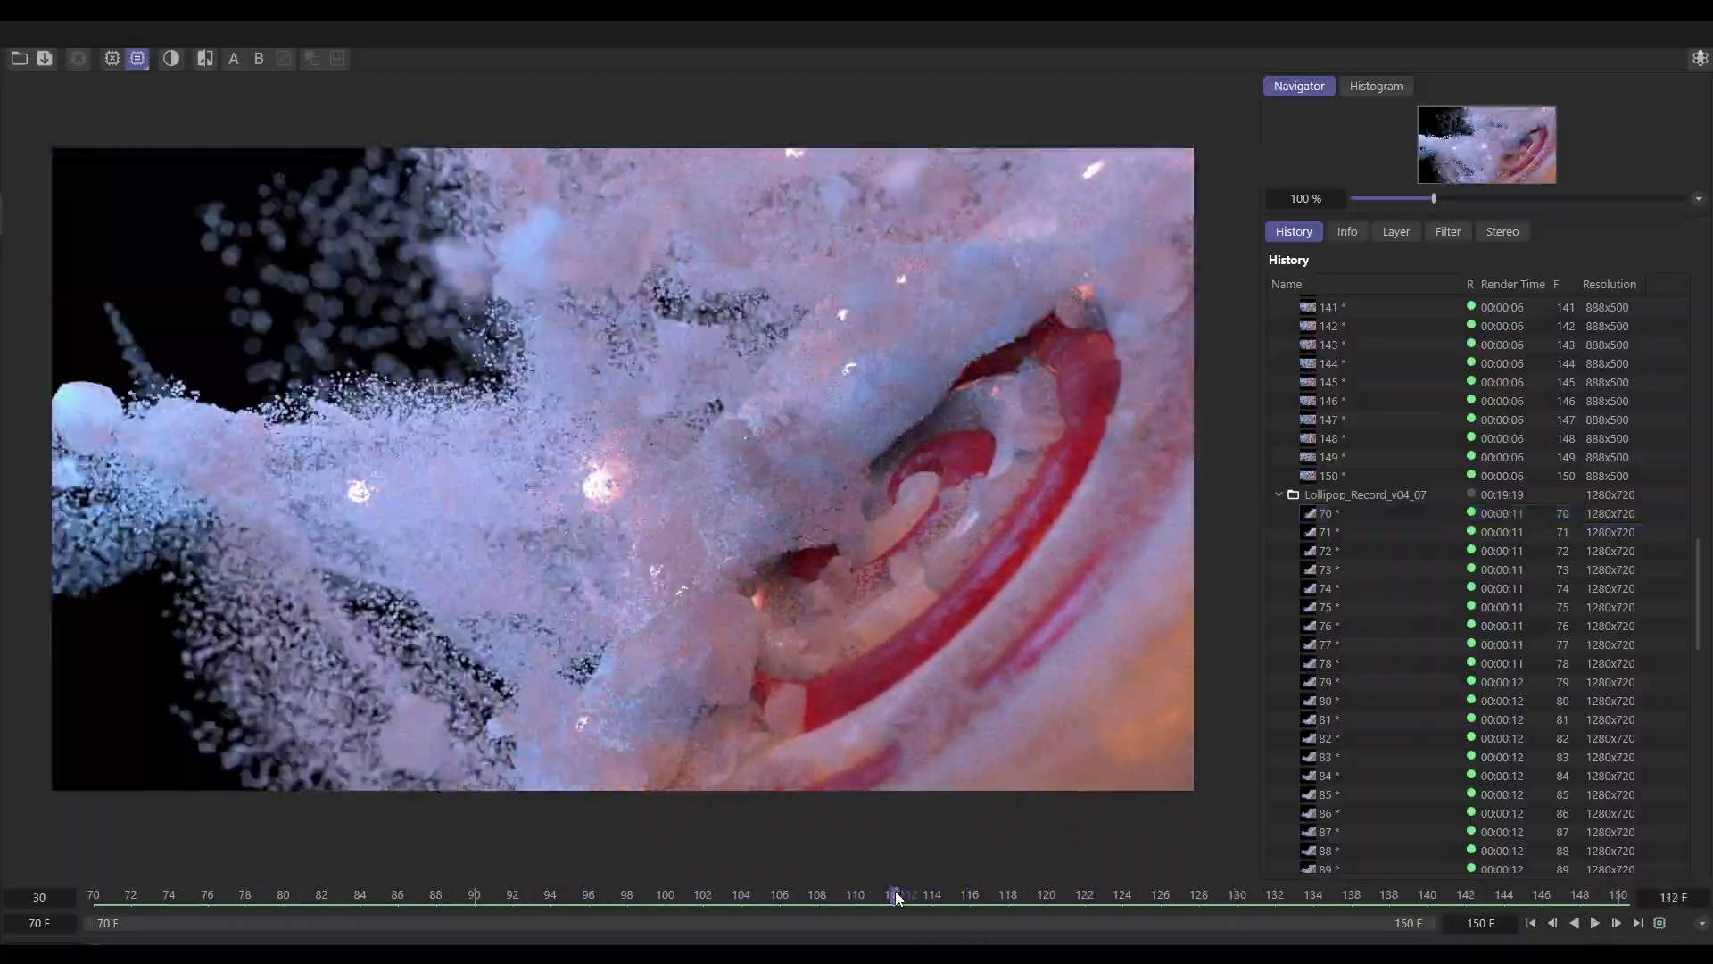
{"action": "left_click", "coordinate": [1096, 907]}
{"action": "left_click_drag", "start_coordinate": [1096, 906], "coordinate": [1220, 946]}
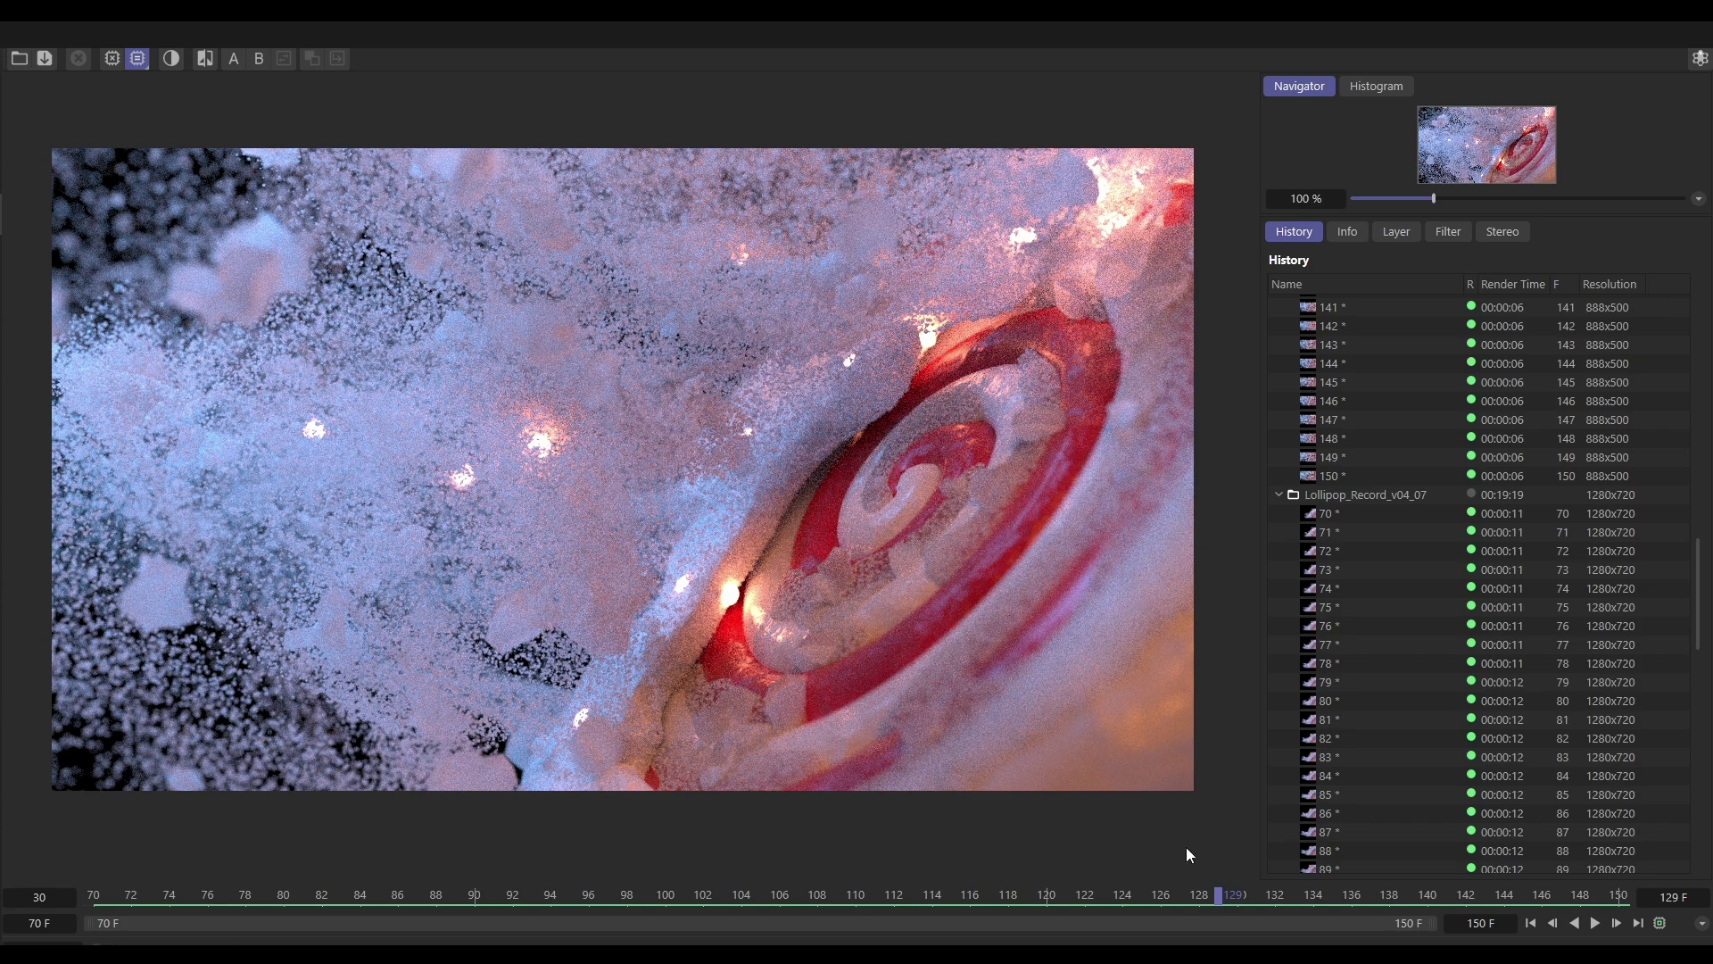
{"action": "left_click_drag", "start_coordinate": [1226, 901], "coordinate": [94, 895]}
{"action": "left_click", "coordinate": [1594, 923]}
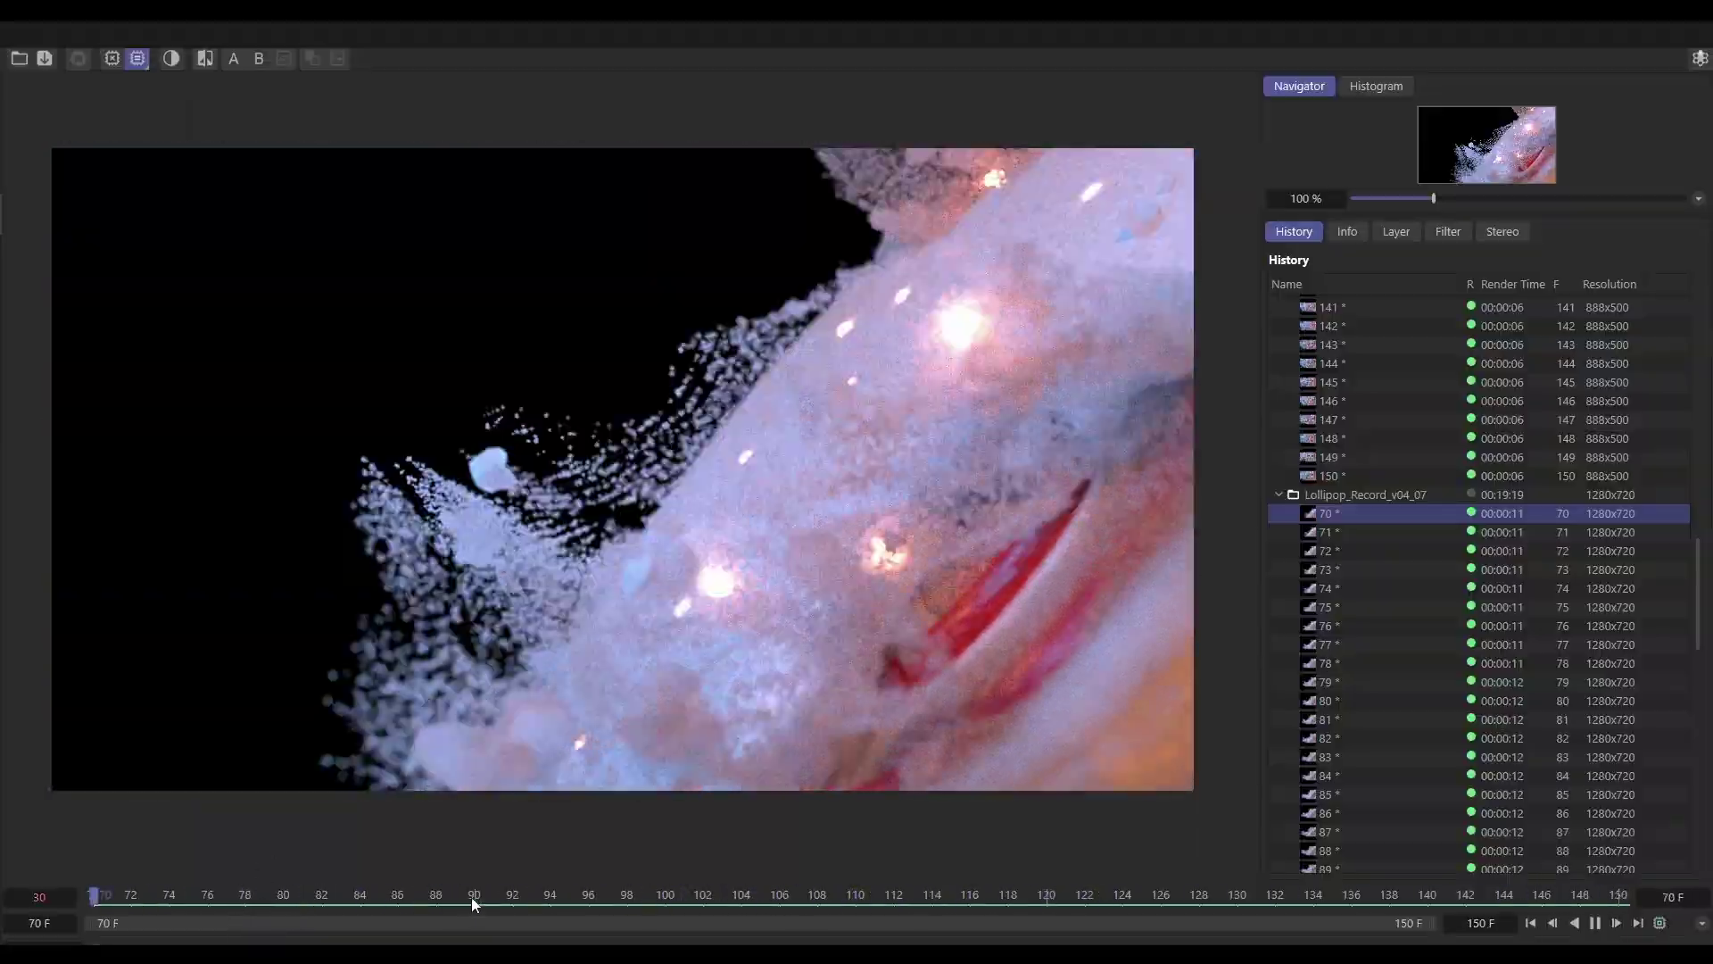
{"action": "left_click_drag", "start_coordinate": [494, 897], "coordinate": [12, 910]}
{"action": "left_click", "coordinate": [1597, 926]}
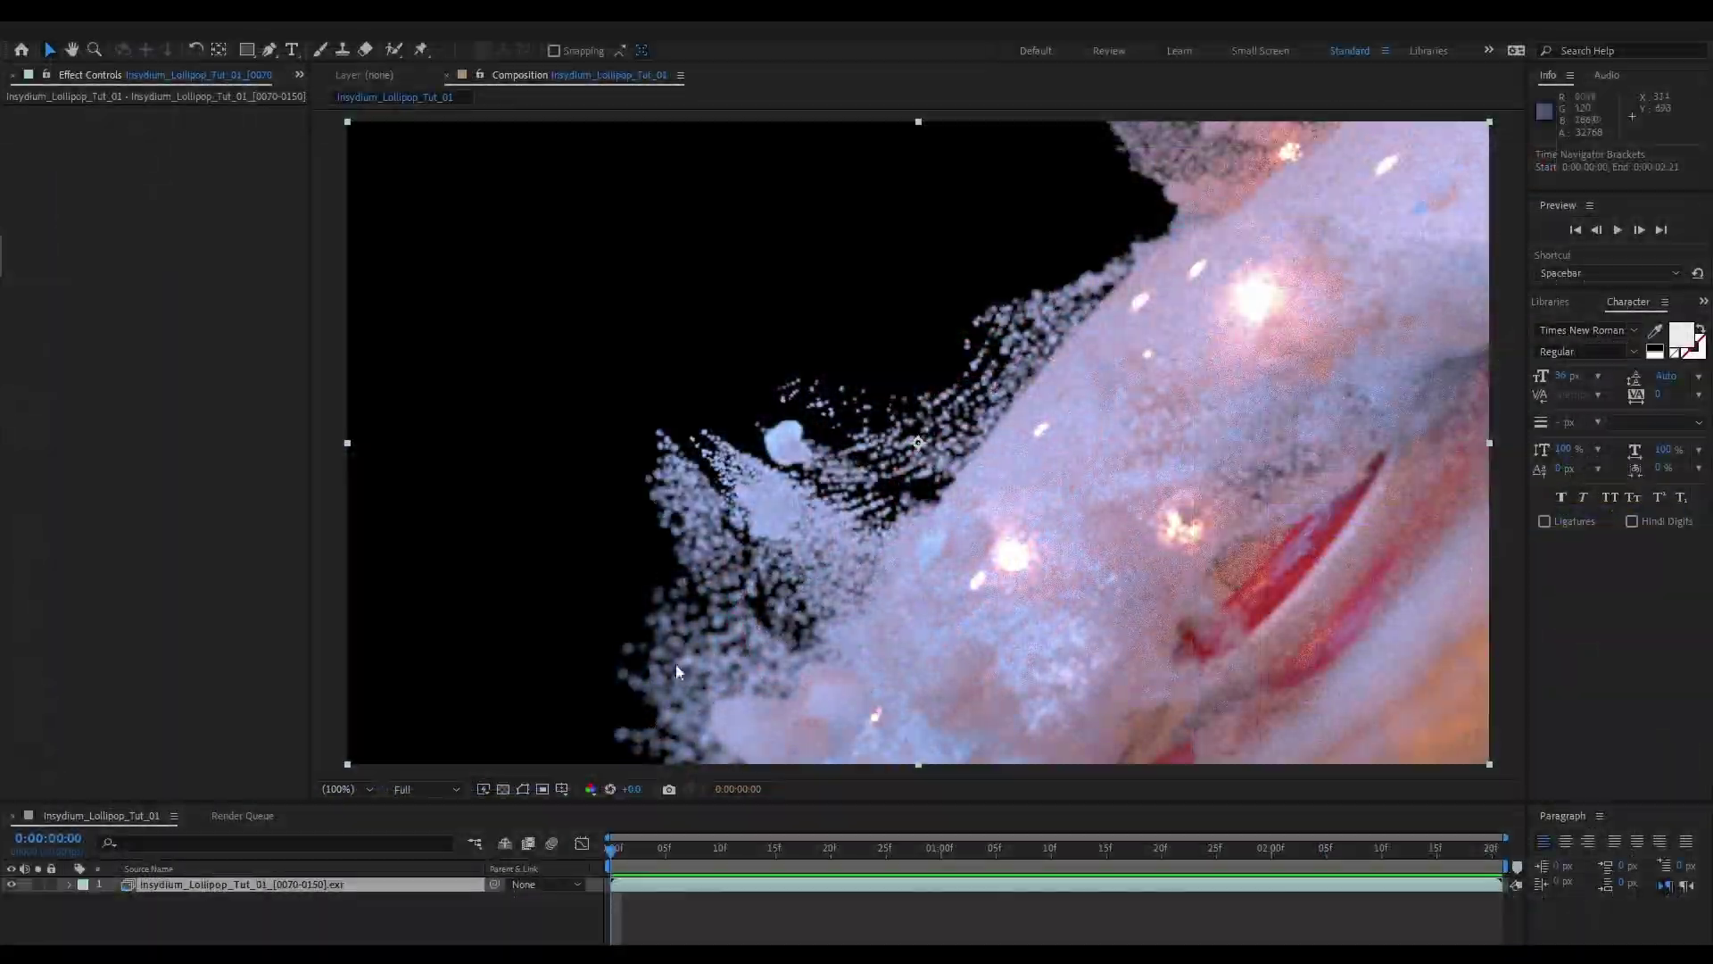
In After Effects, return to the first frame and apply the Pixel Motion Blur effect to the lollipop EXR sequence layer
{"action": "left_click_drag", "start_coordinate": [646, 843], "coordinate": [612, 893]}
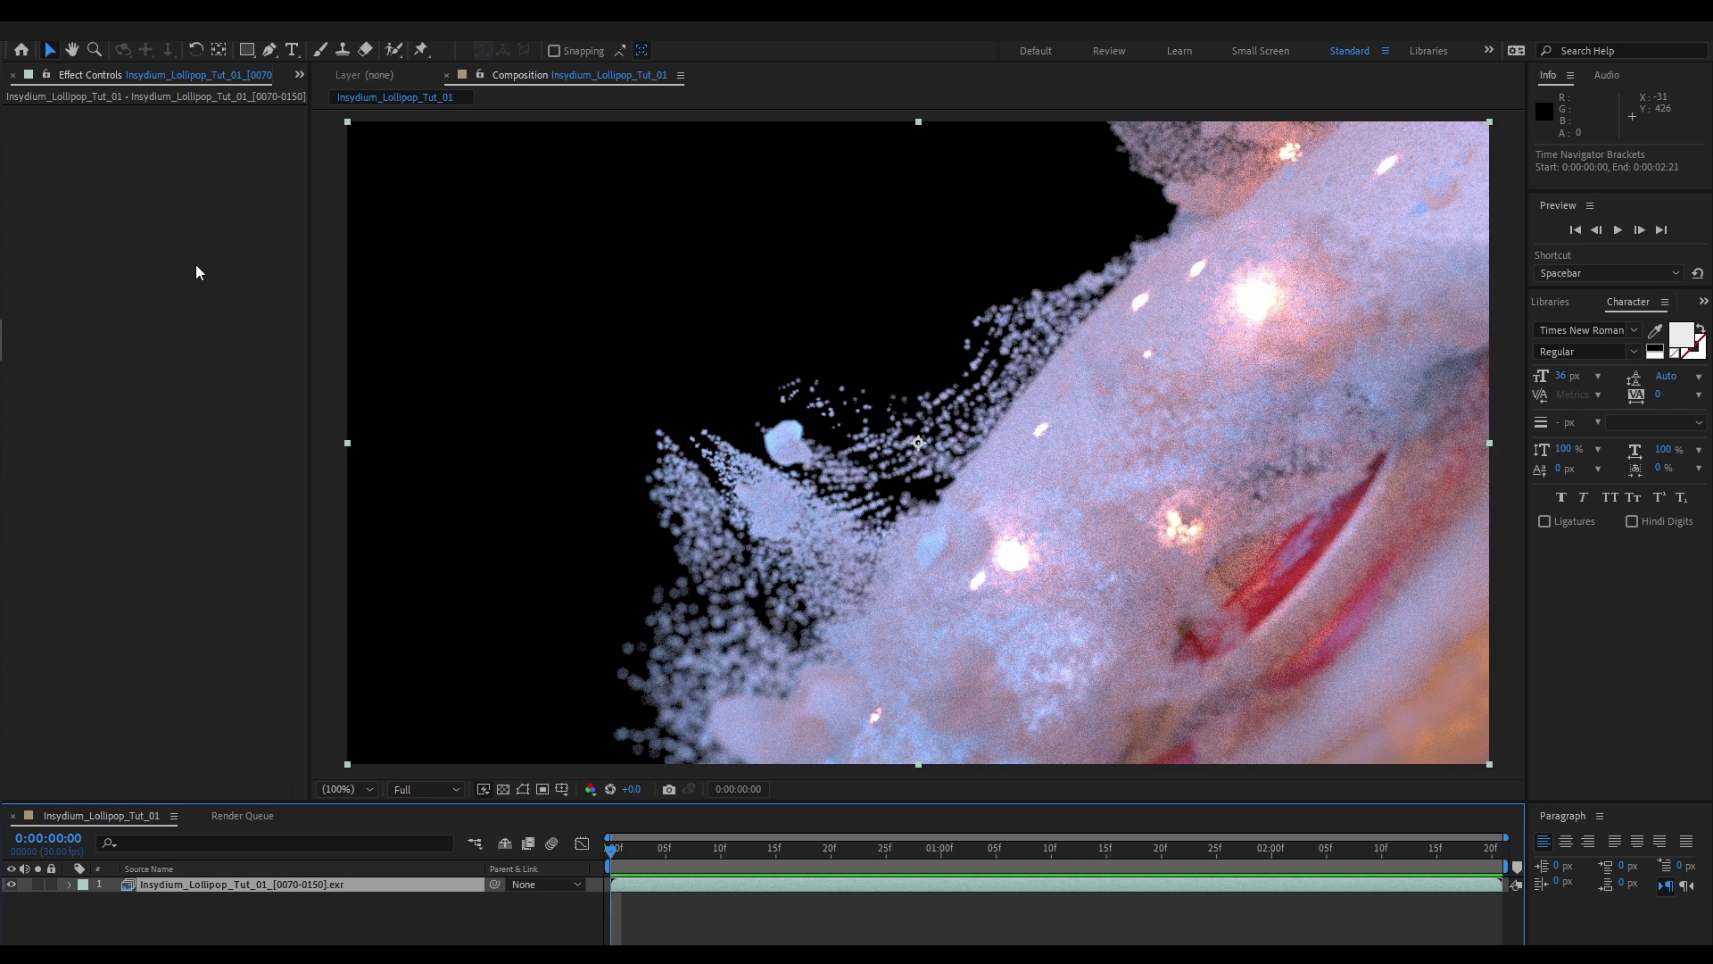
{"action": "left_click", "coordinate": [189, 32]}
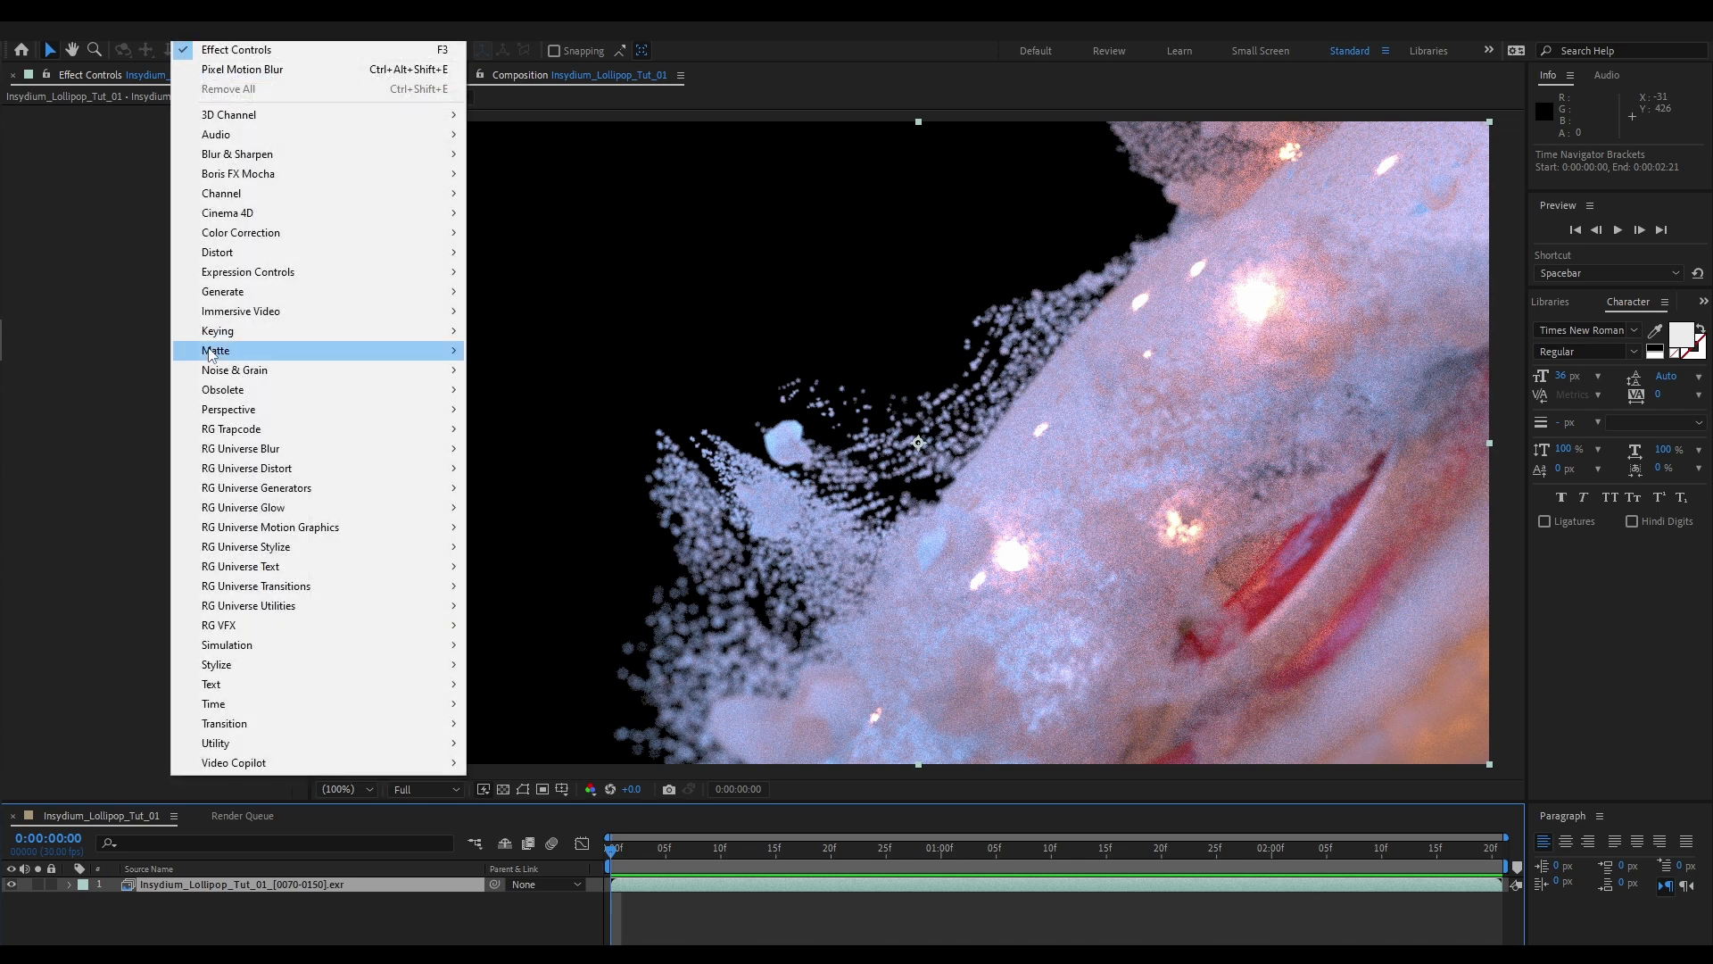
{"action": "mouse_move", "coordinate": [378, 712]}
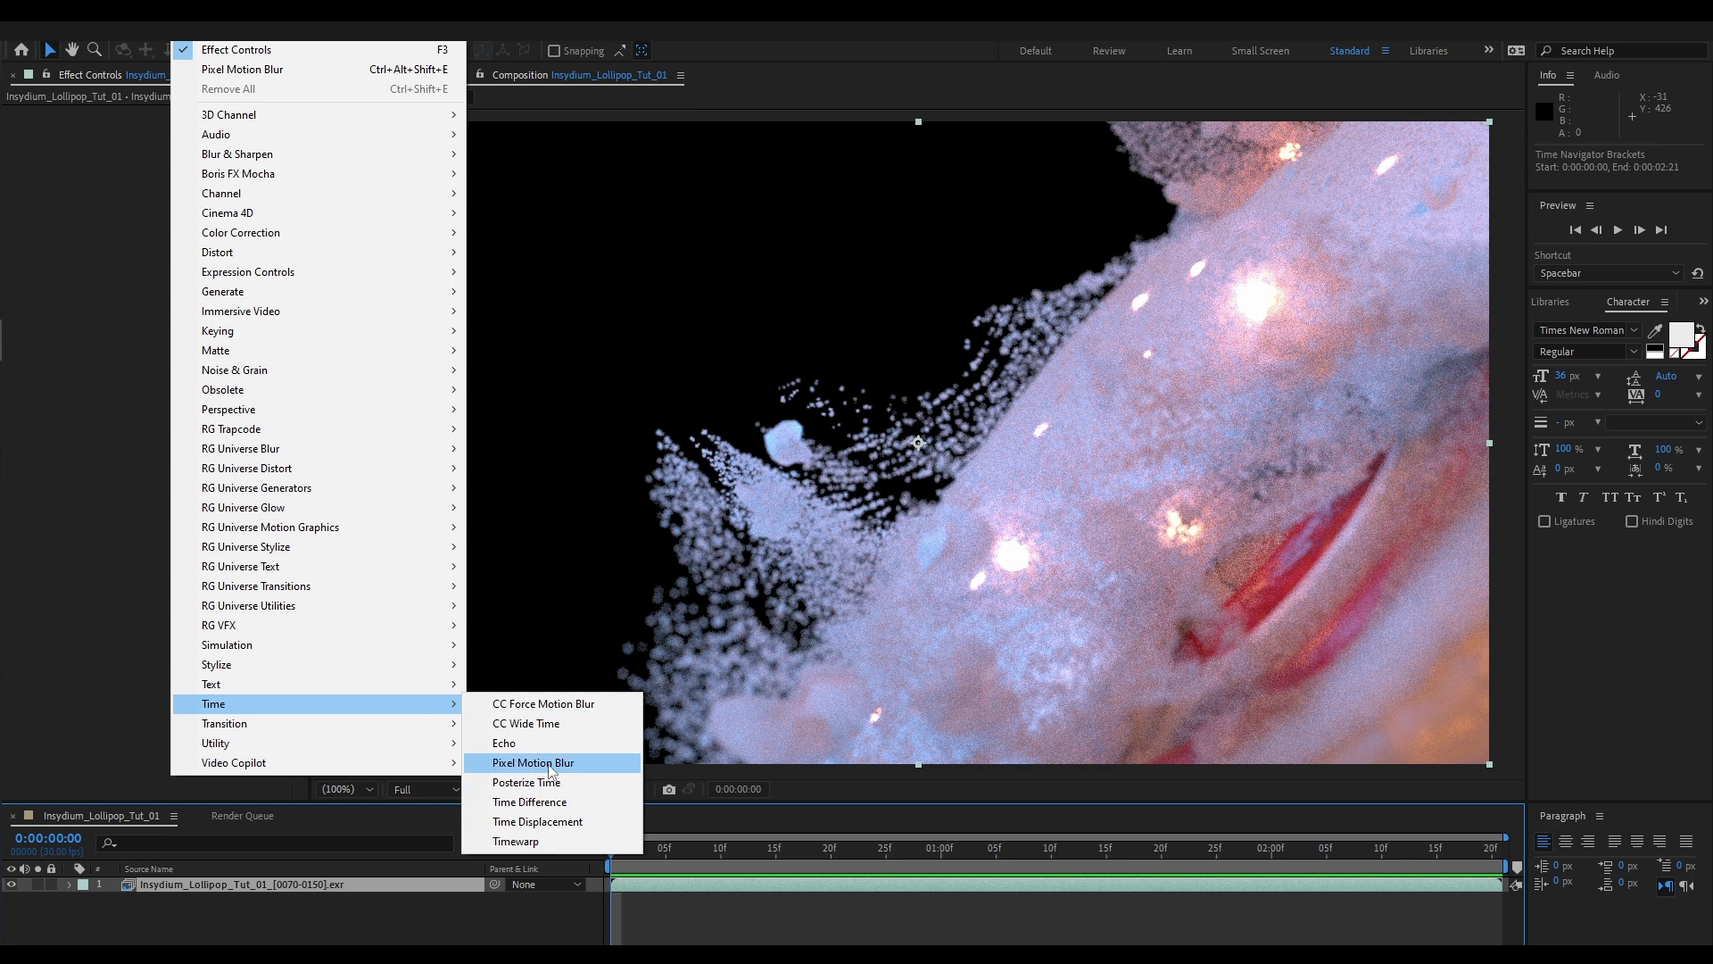
{"action": "left_click", "coordinate": [533, 763]}
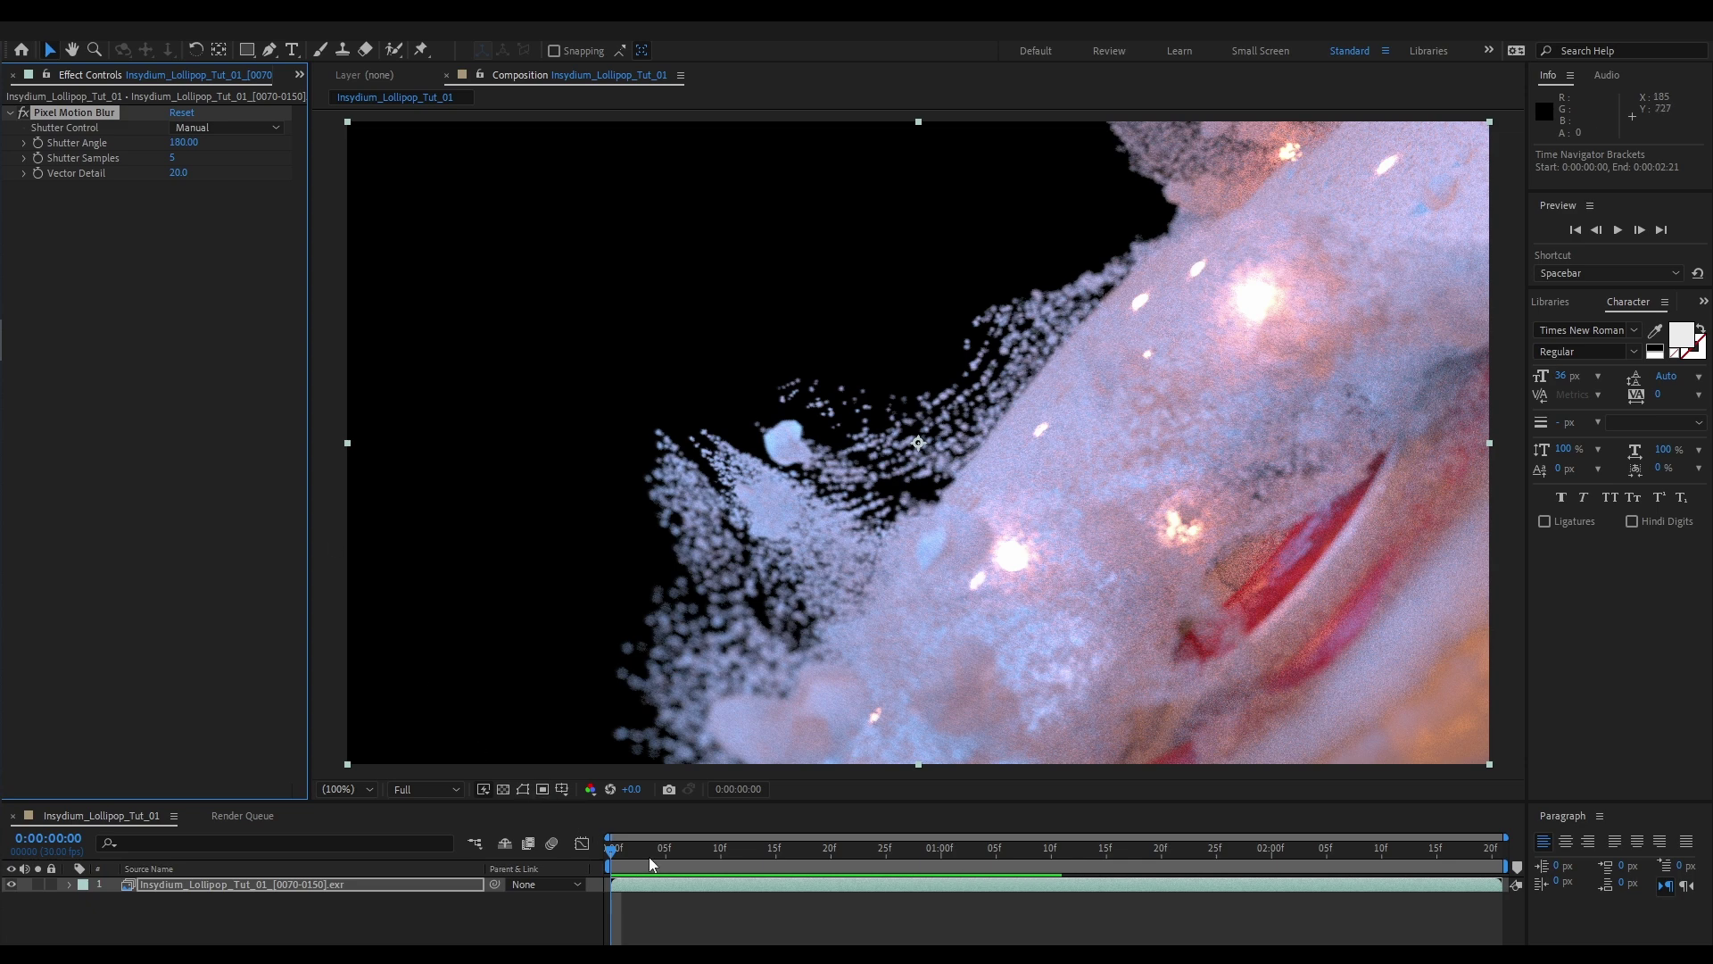
At frame 18, set the Pixel Motion Blur shutter angle to 400 and the shutter samples to 15
{"action": "left_click_drag", "start_coordinate": [671, 855], "coordinate": [810, 853]}
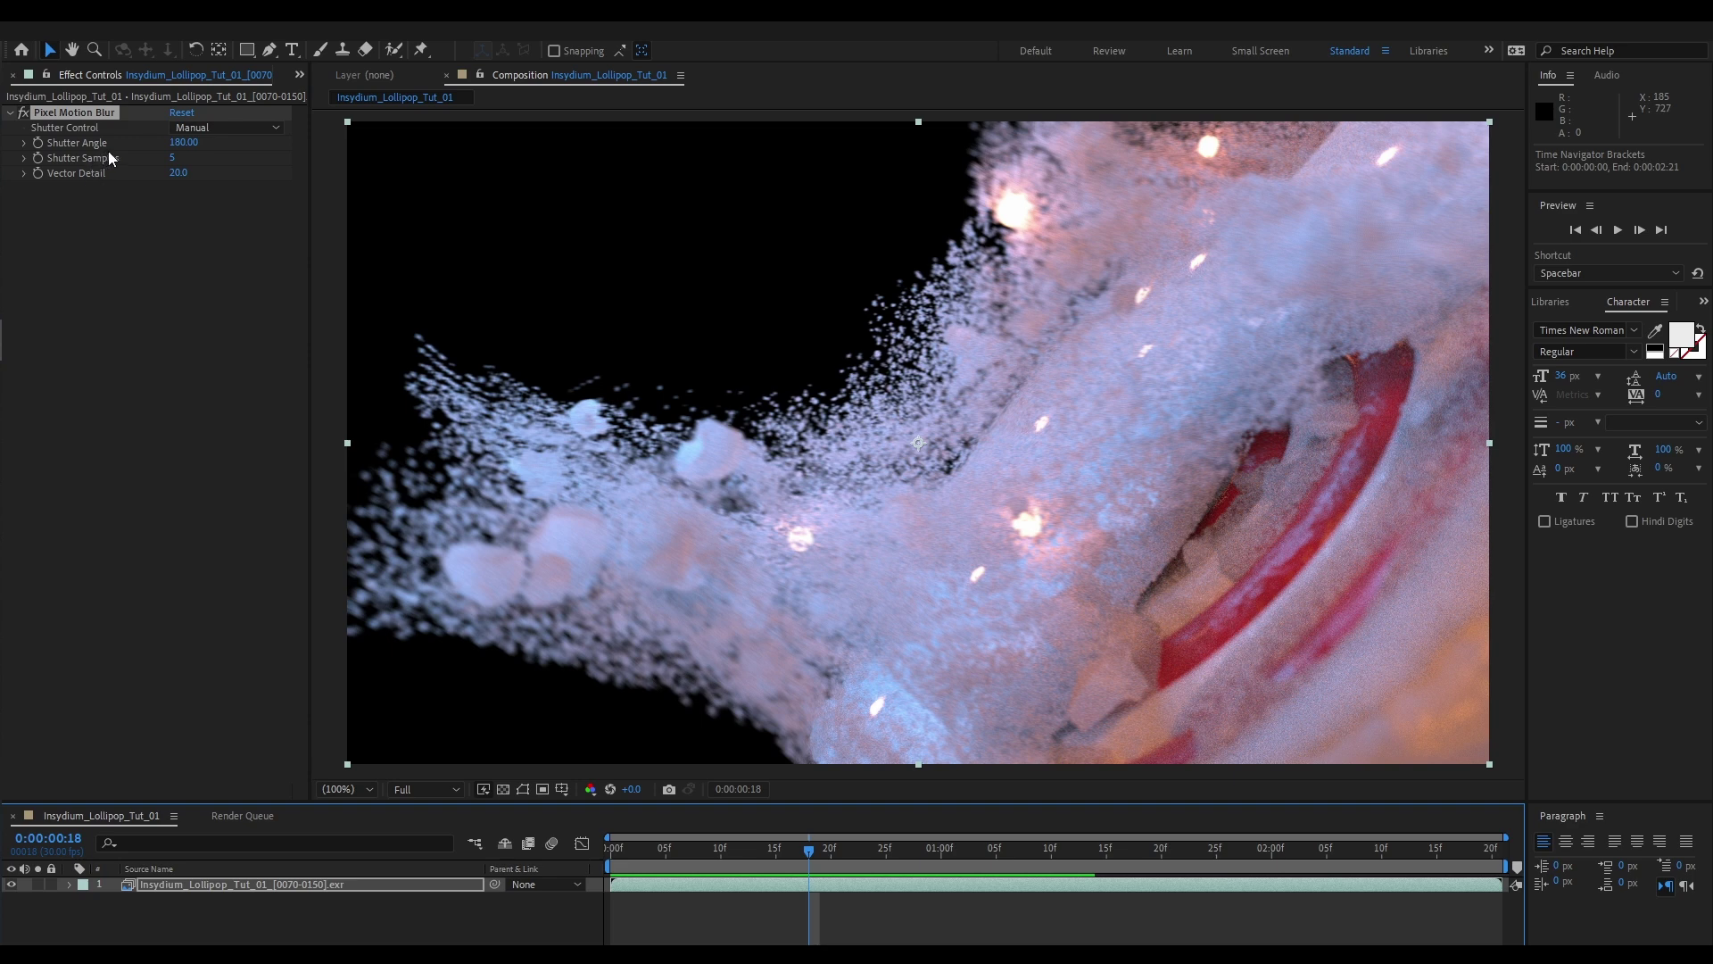
{"action": "left_click", "coordinate": [185, 143]}
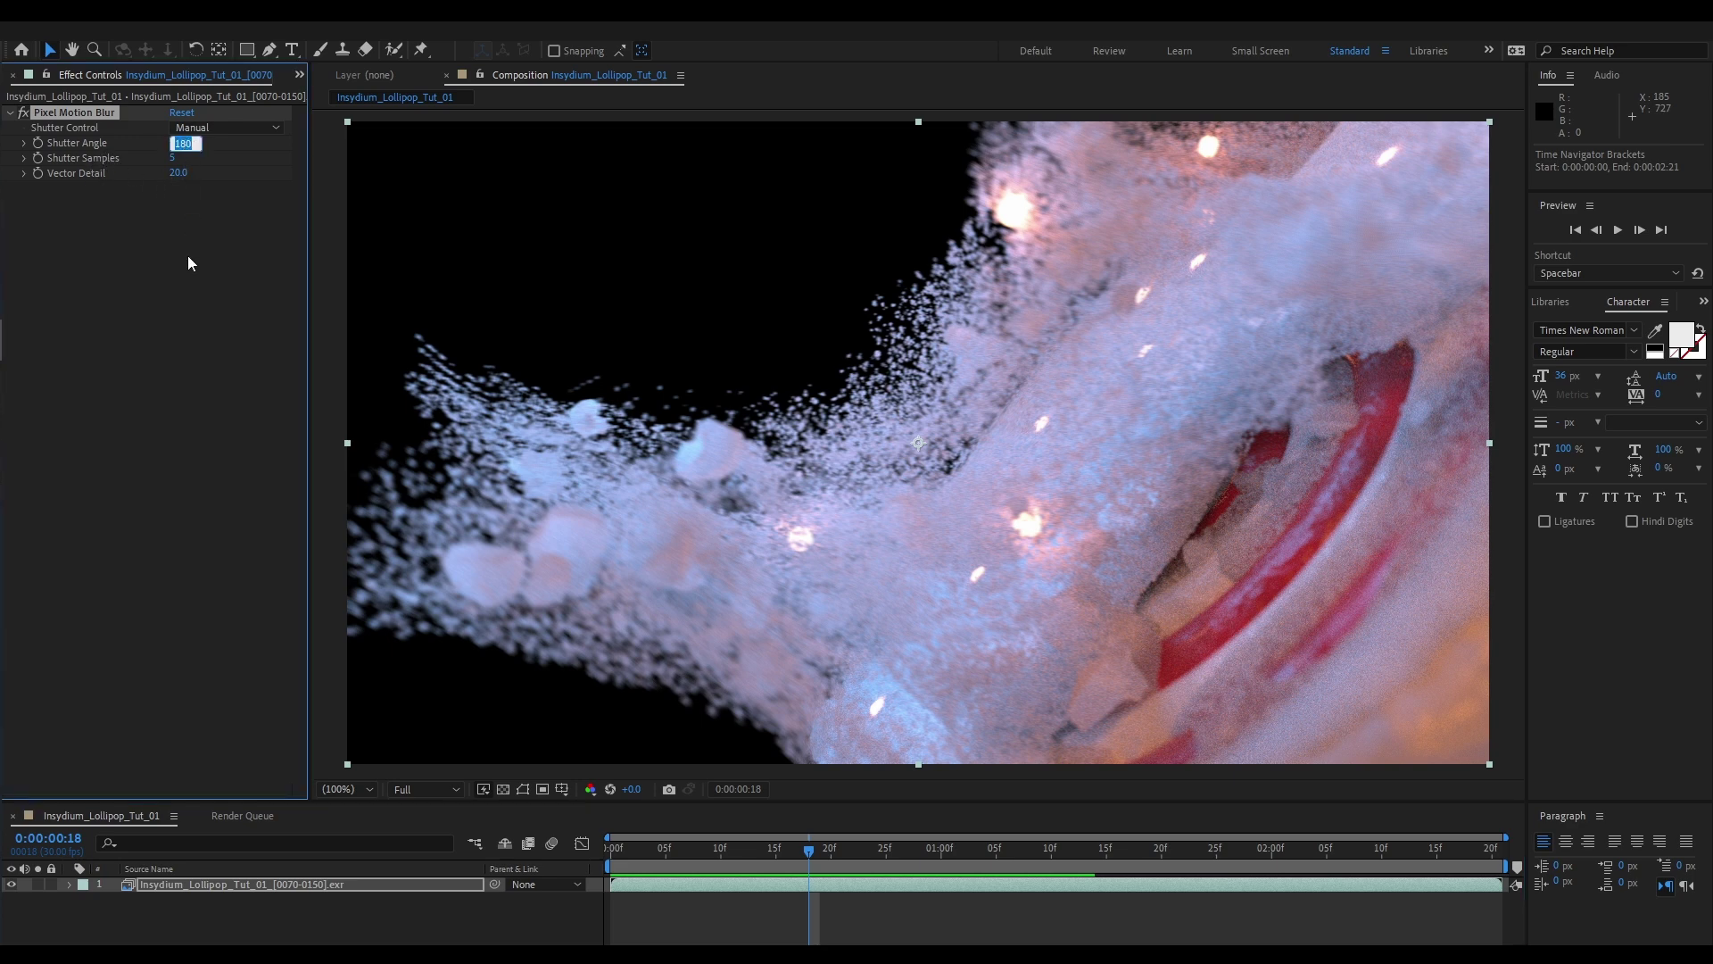
{"action": "type", "text": "400"}
{"action": "key", "text": "Return"}
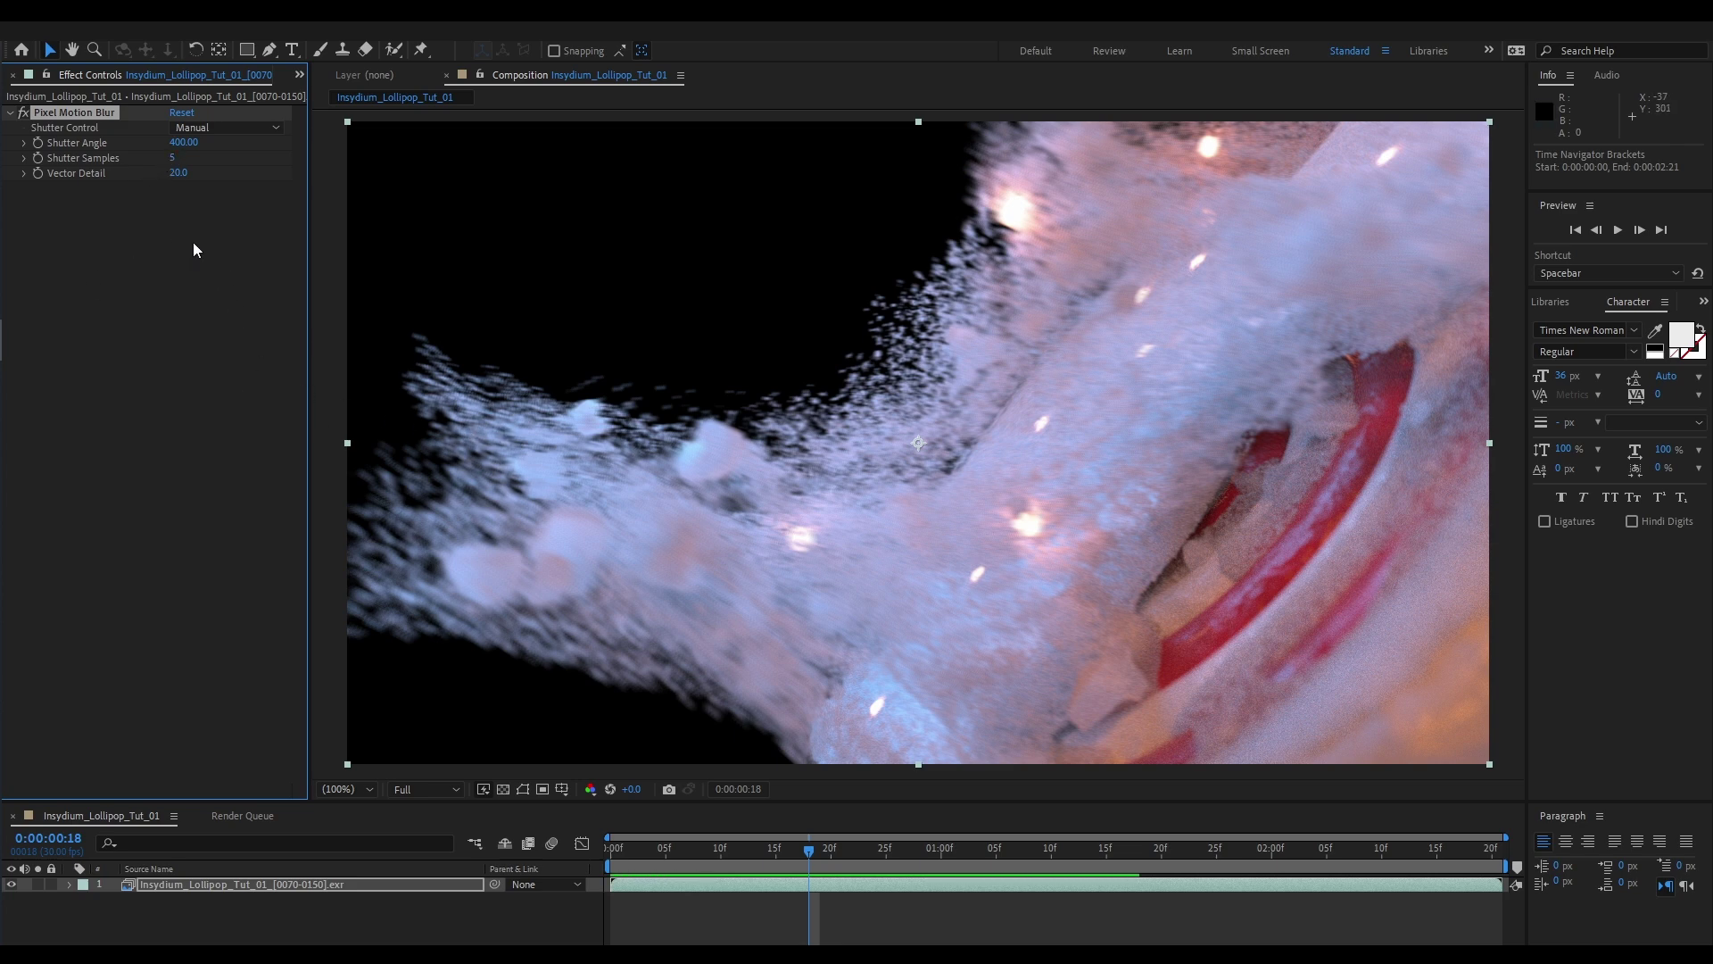
{"action": "left_click", "coordinate": [173, 158]}
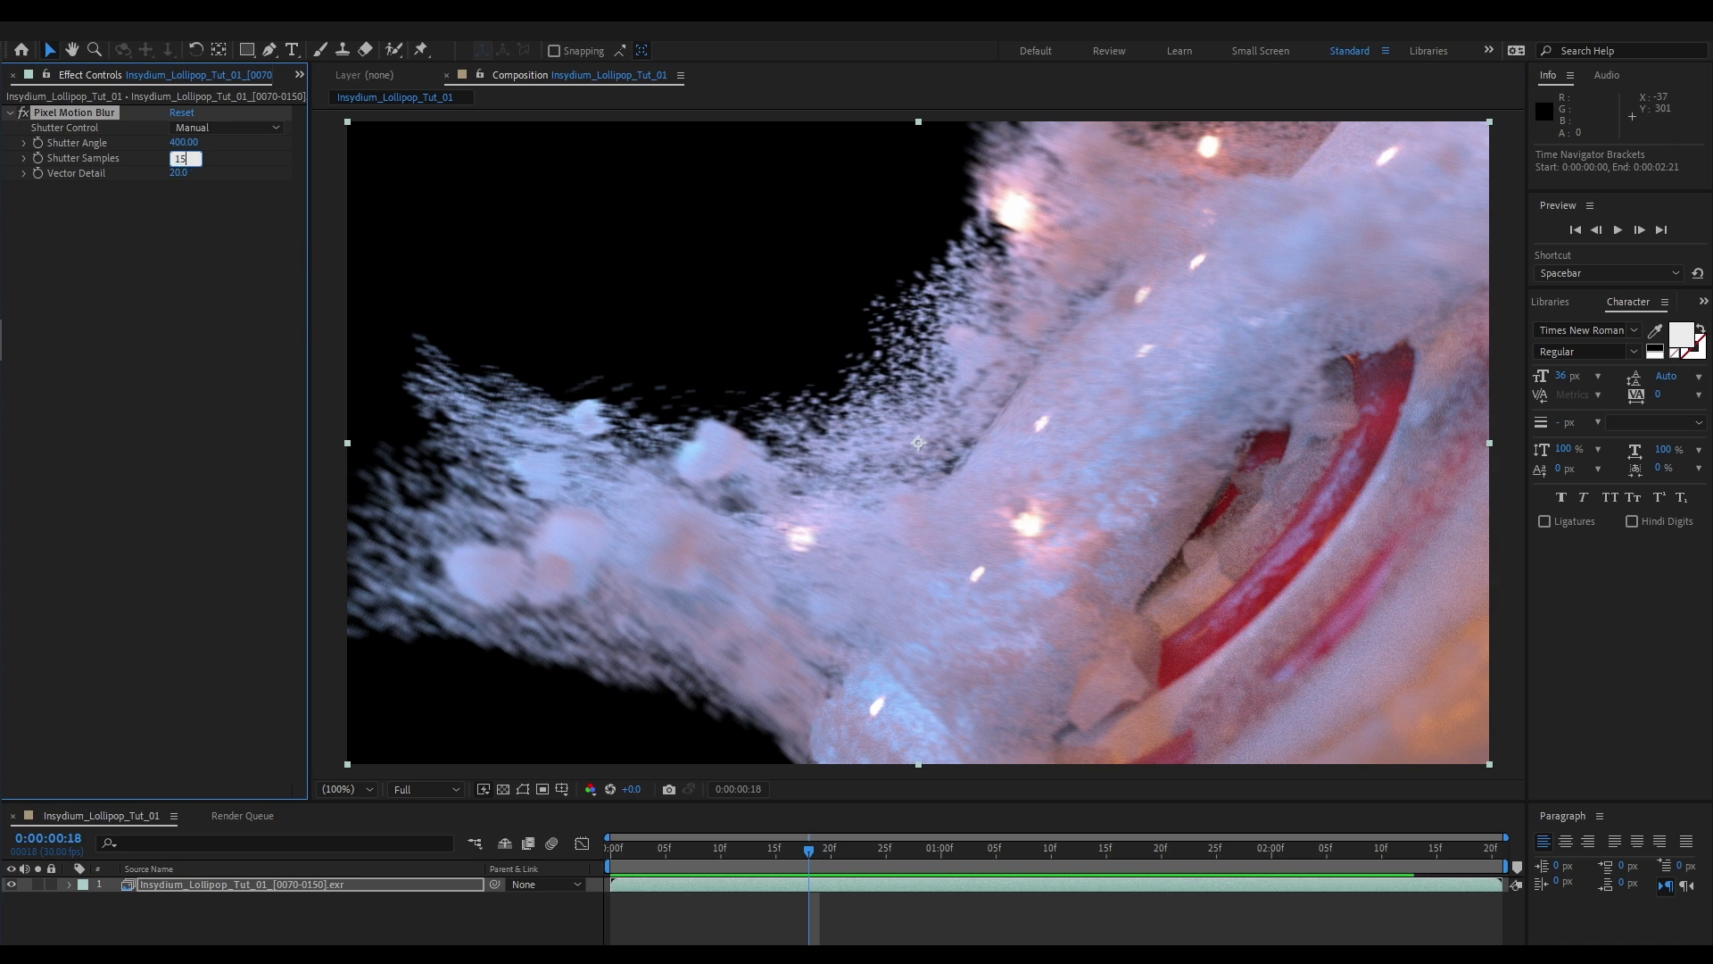
{"action": "type", "text": "15"}
{"action": "key", "text": "Return"}
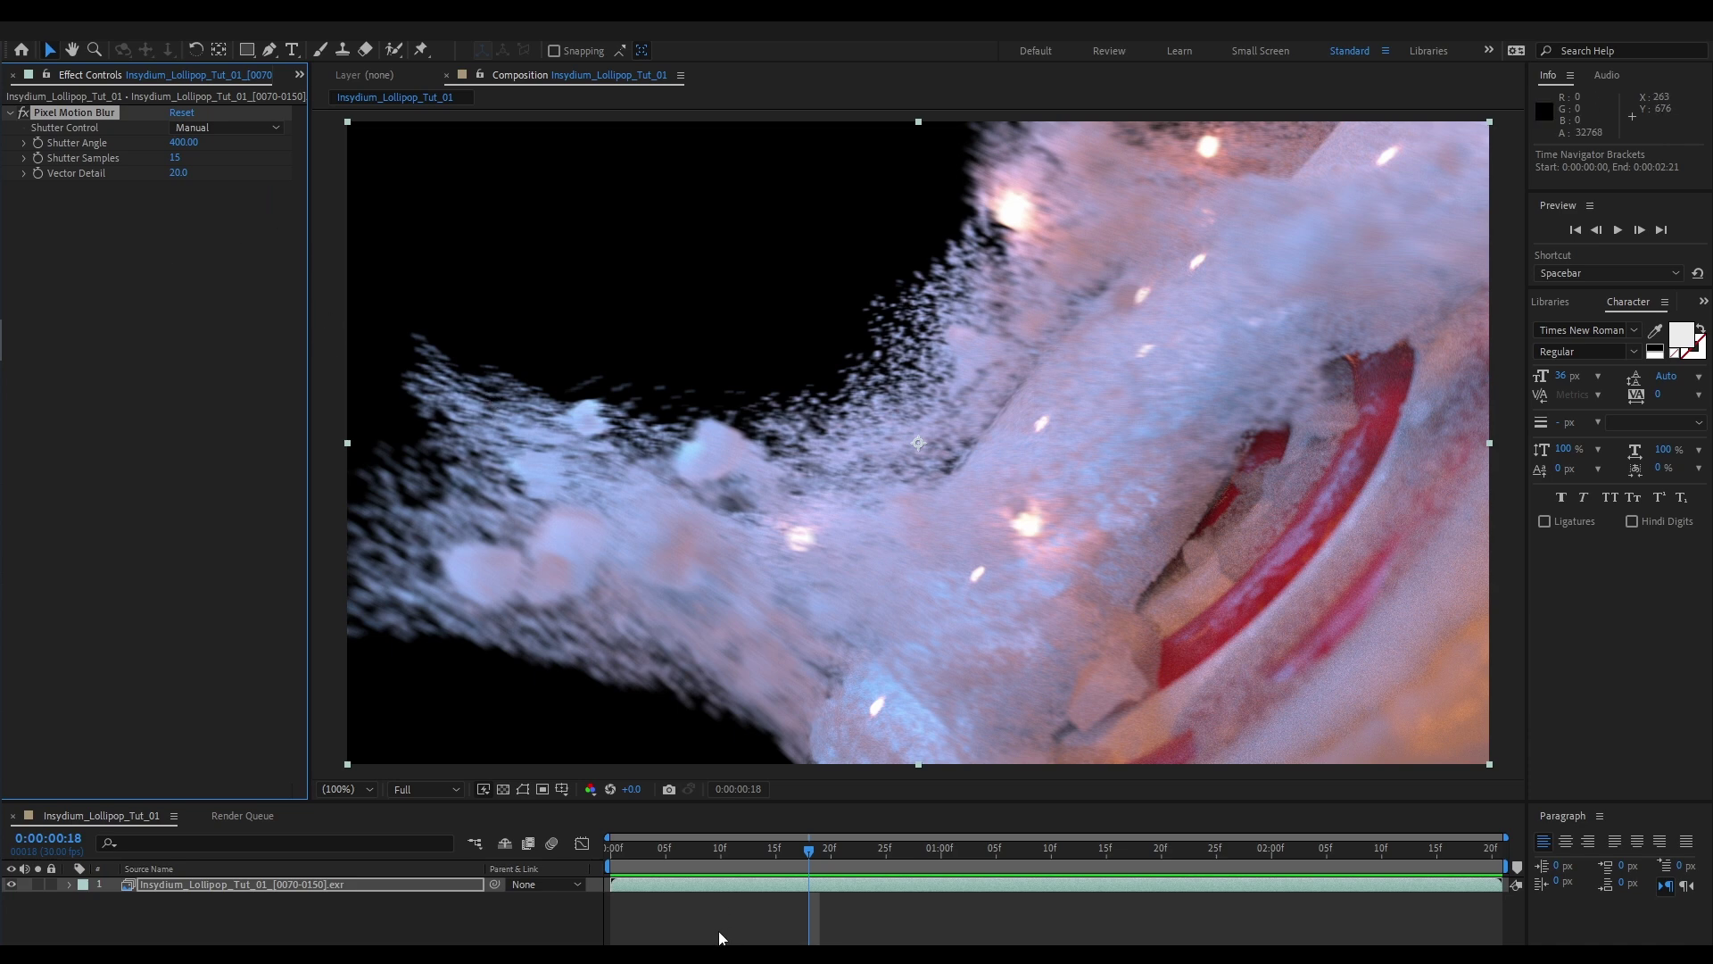
Preview the motion-blurred lollipop animation from the first frame and stop playback near the end
{"action": "left_click_drag", "start_coordinate": [716, 850], "coordinate": [570, 837]}
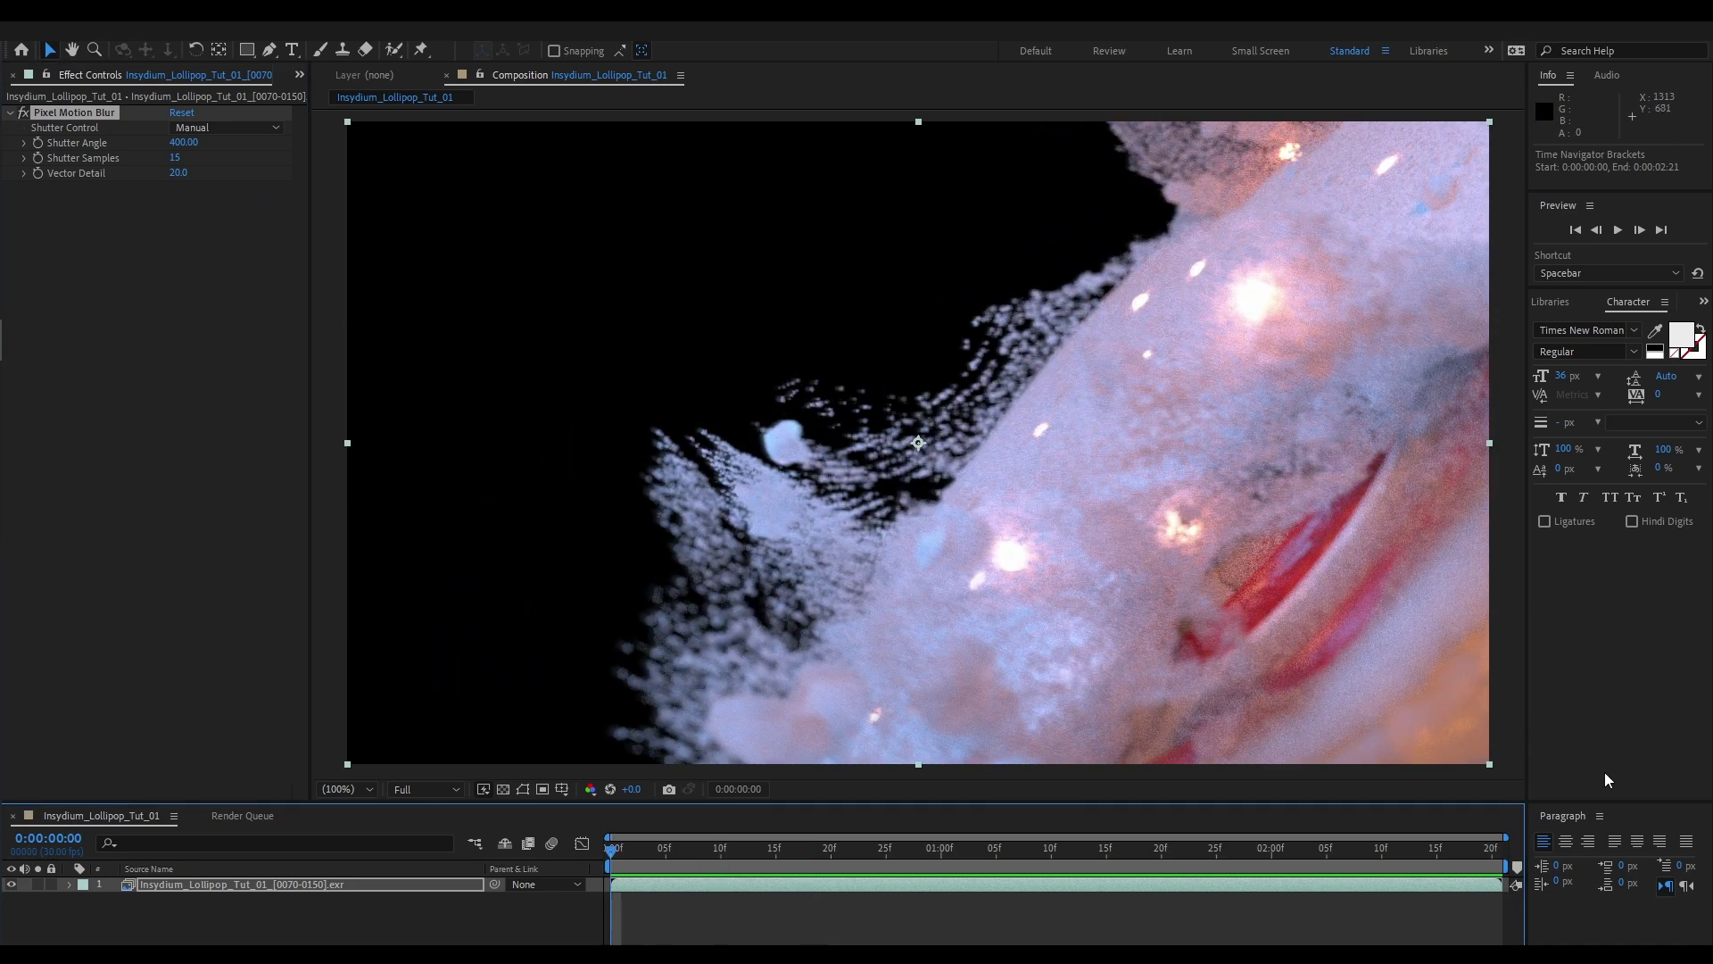
{"action": "key", "text": "space"}
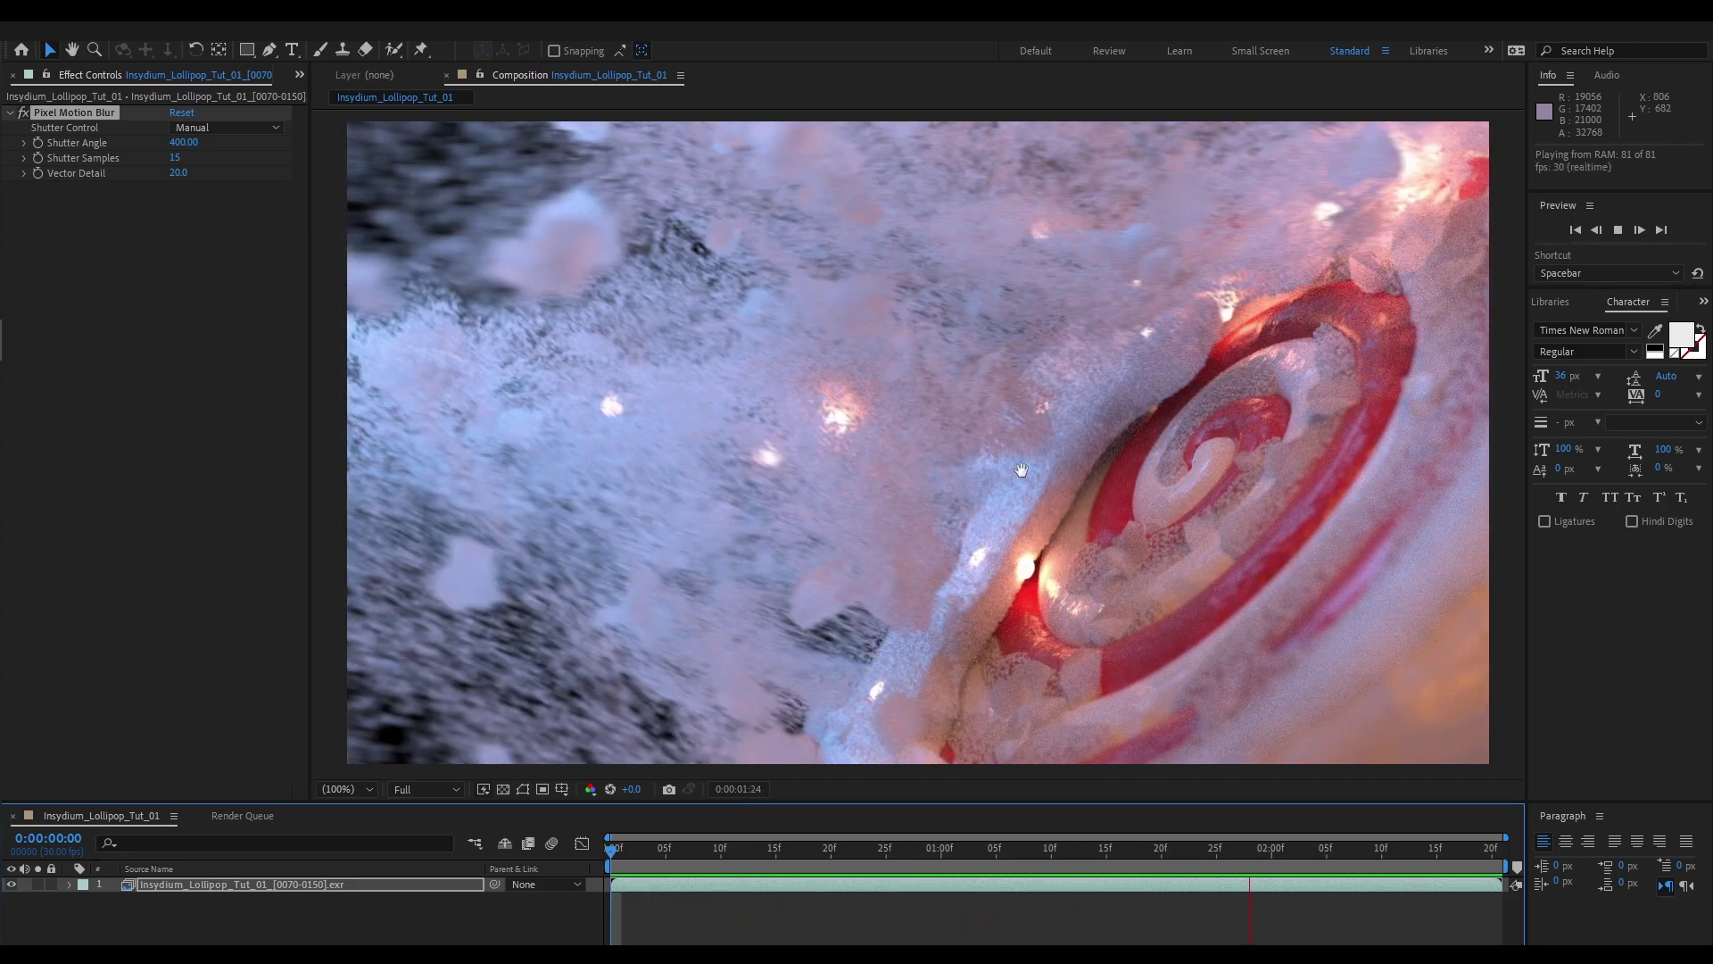
{"action": "key", "text": "space"}
Raise the Pixel Motion Blur shutter angle to 700 and preview the animation from the first frame
{"action": "left_click", "coordinate": [183, 142]}
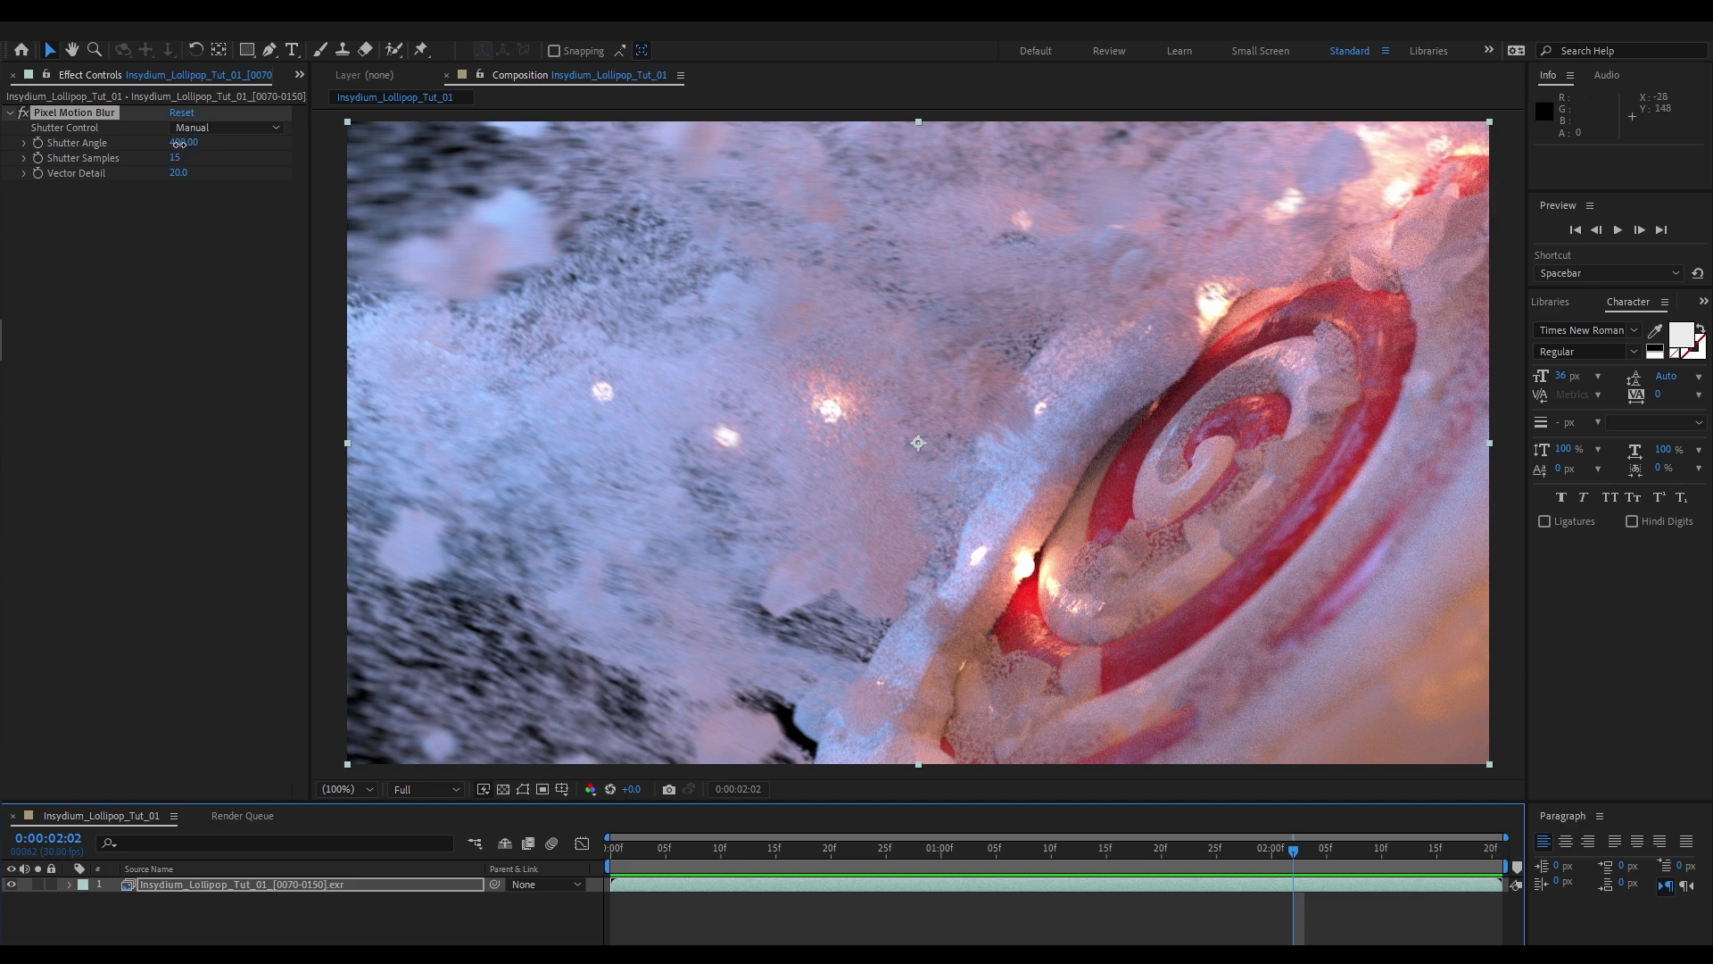
{"action": "type", "text": "700"}
{"action": "key", "text": "Return"}
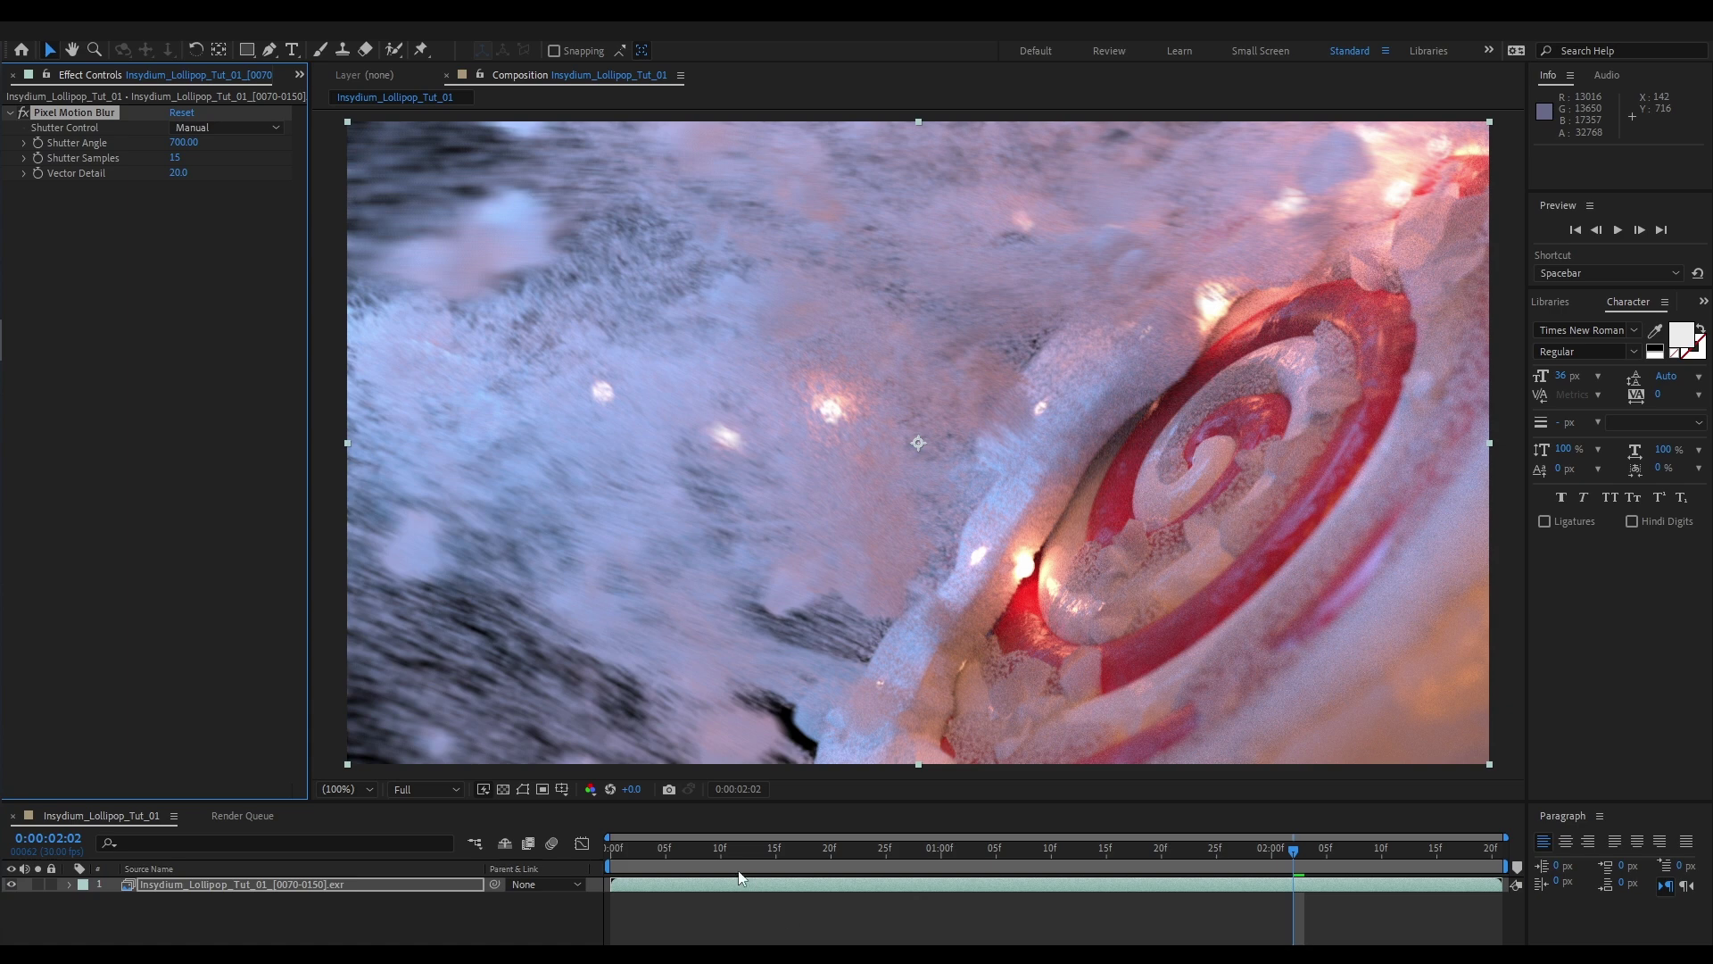
{"action": "left_click_drag", "start_coordinate": [637, 848], "coordinate": [592, 865]}
{"action": "key", "text": "space"}
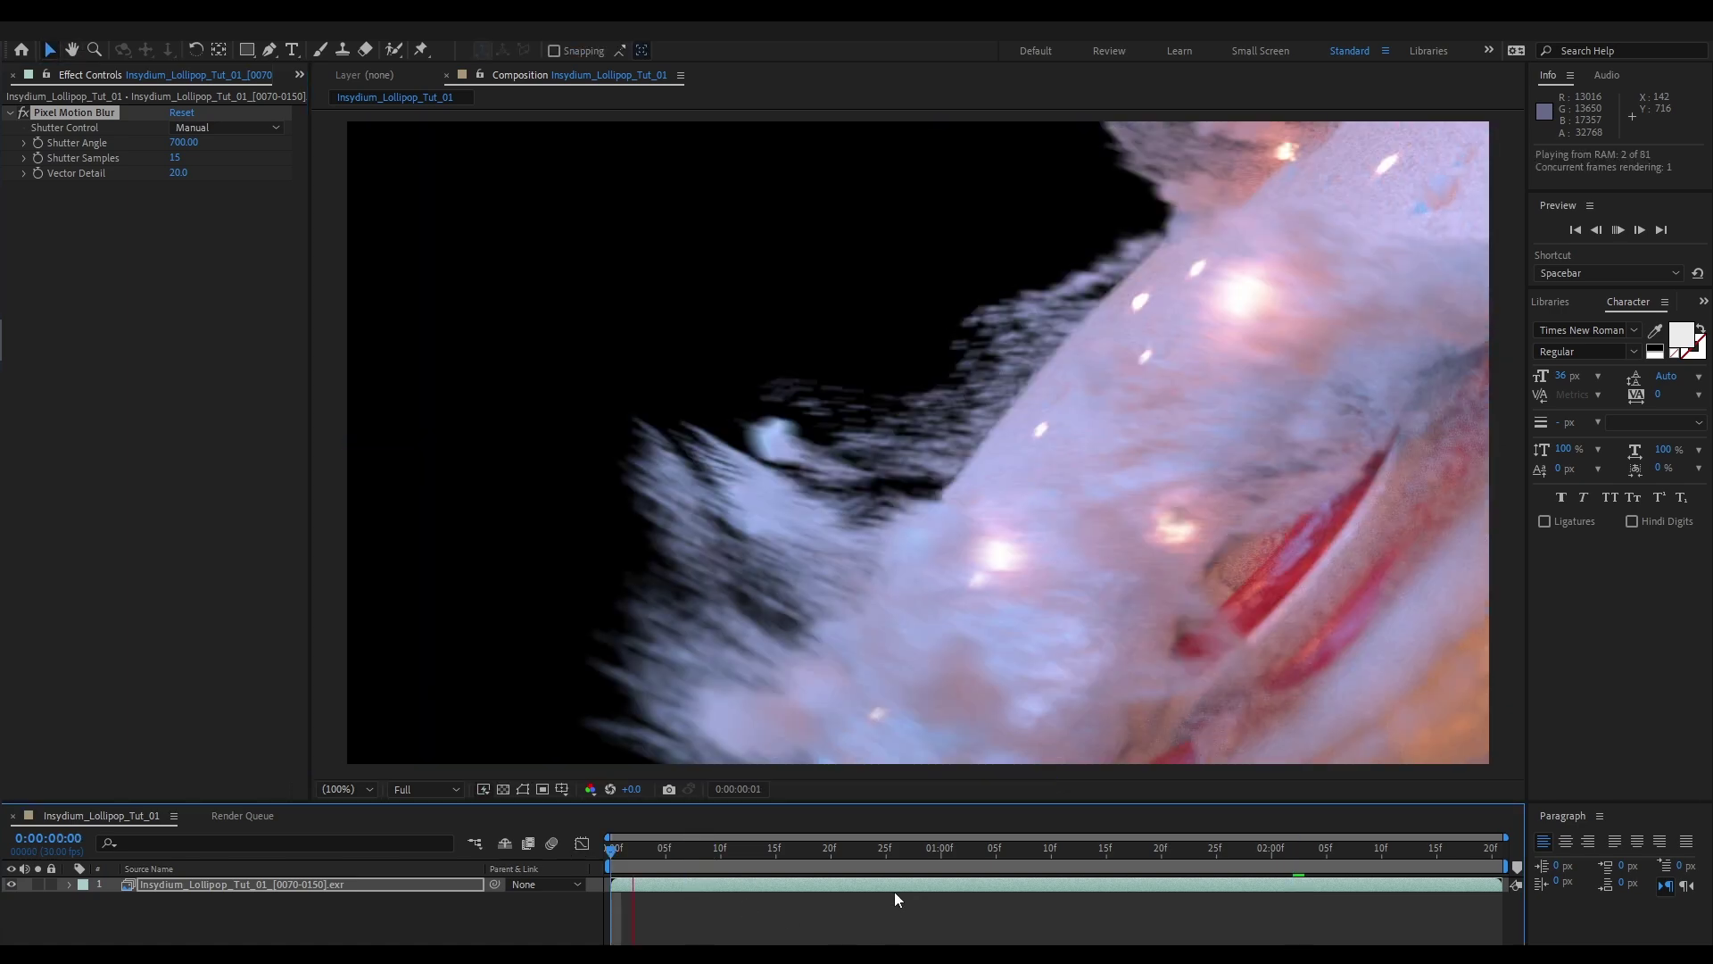